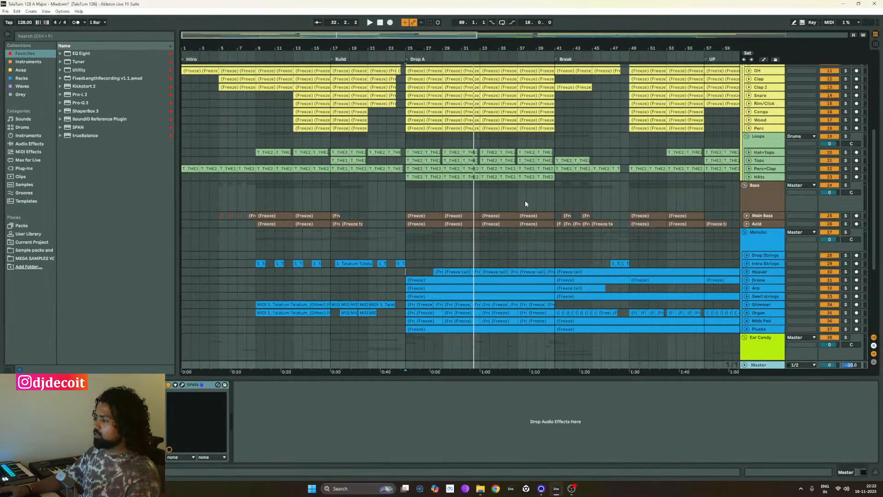
- Play the arrangement from the start of the Drop A section and look over its tracks
scroll(566, 229, up, 6)
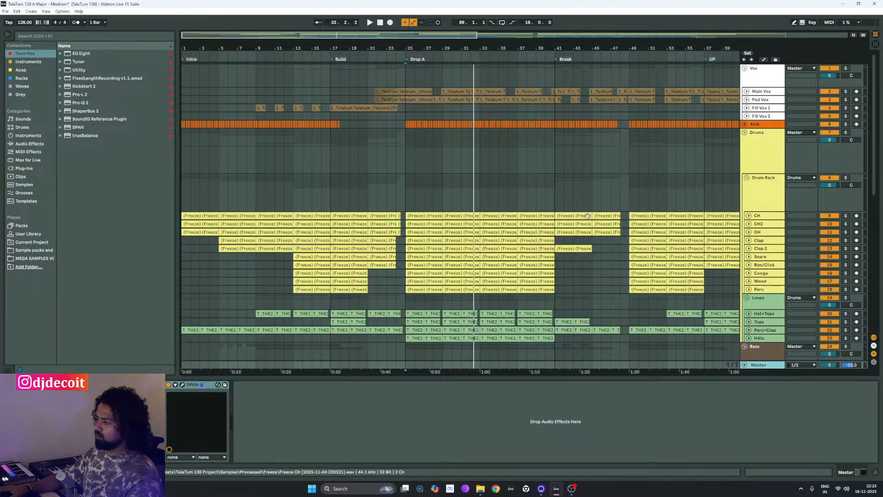
key(space)
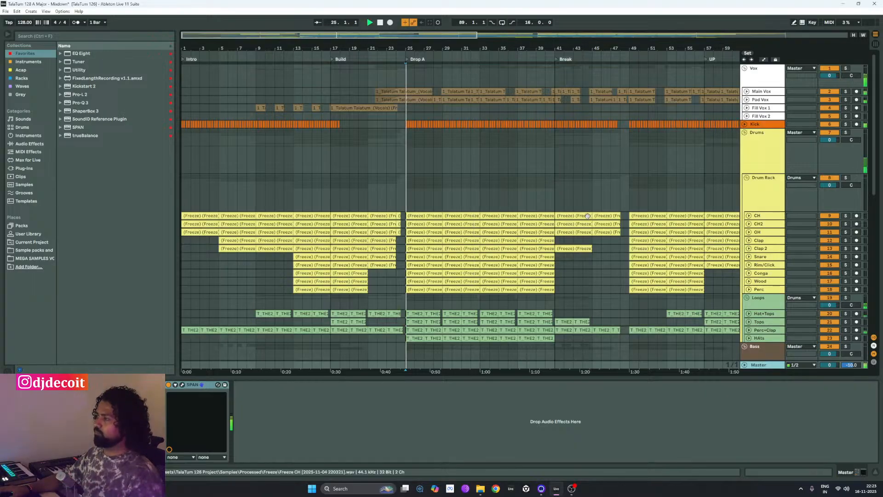
scroll(484, 249, down, 3)
scroll(484, 250, up, 3)
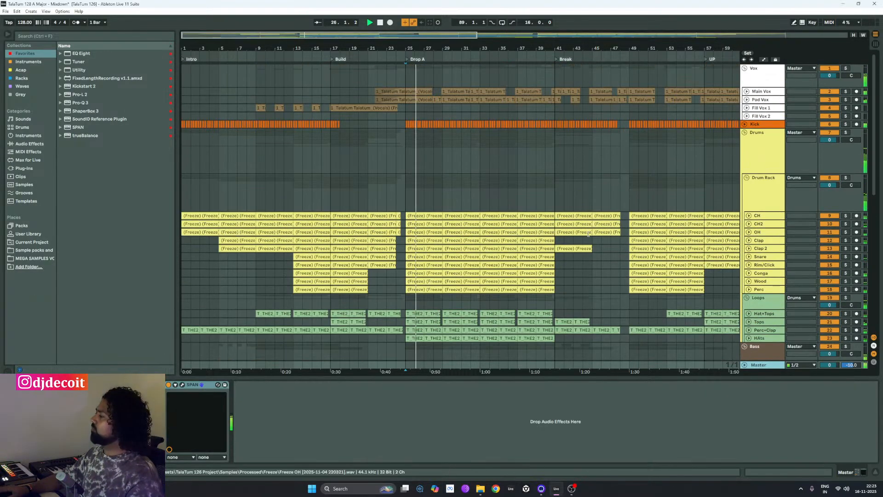
- Review the mixer channel levels from the vocal and drum tracks through to the melodic tracks in Session View
key(Tab)
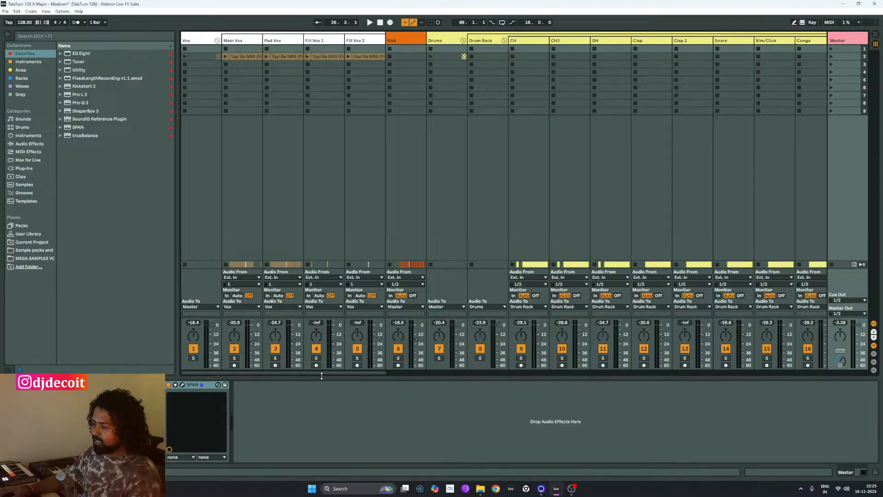
drag(325, 373, 599, 373)
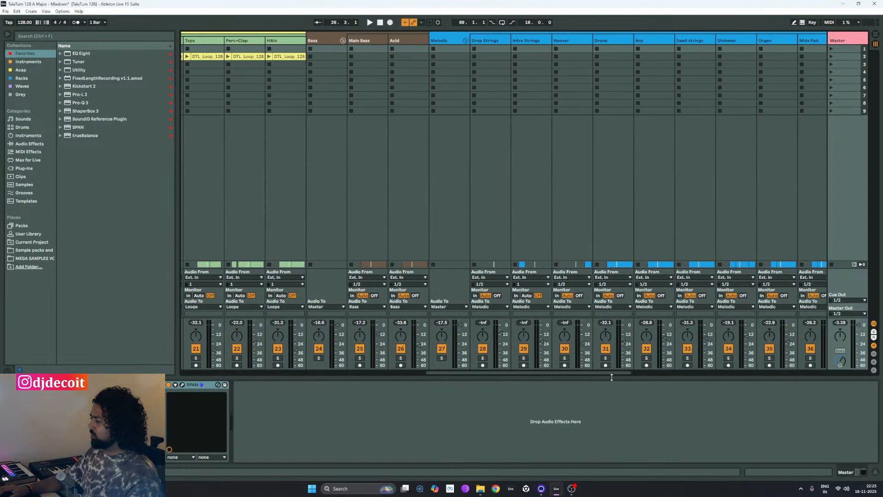
drag(622, 372, 294, 371)
key(Tab)
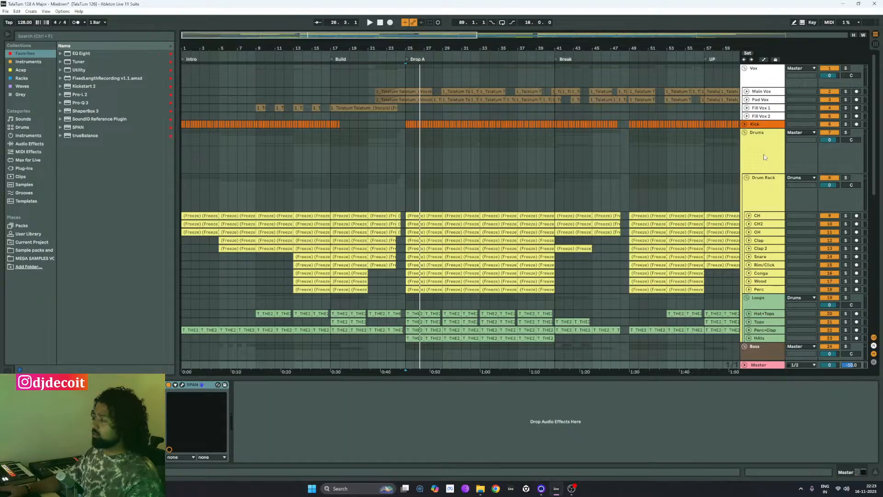
- Find the Melodic group in the Arrangement and unfold its tracks to show their waveforms
scroll(764, 184, down, 5)
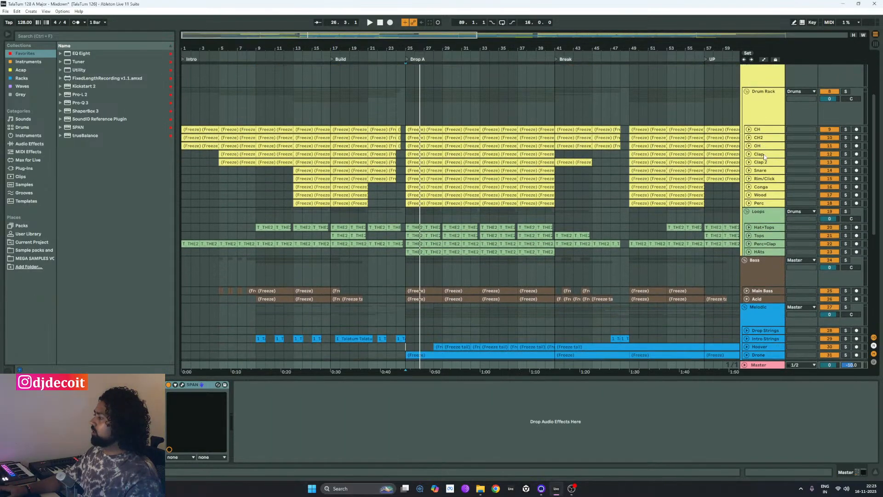
click(765, 272)
scroll(766, 273, down, 4)
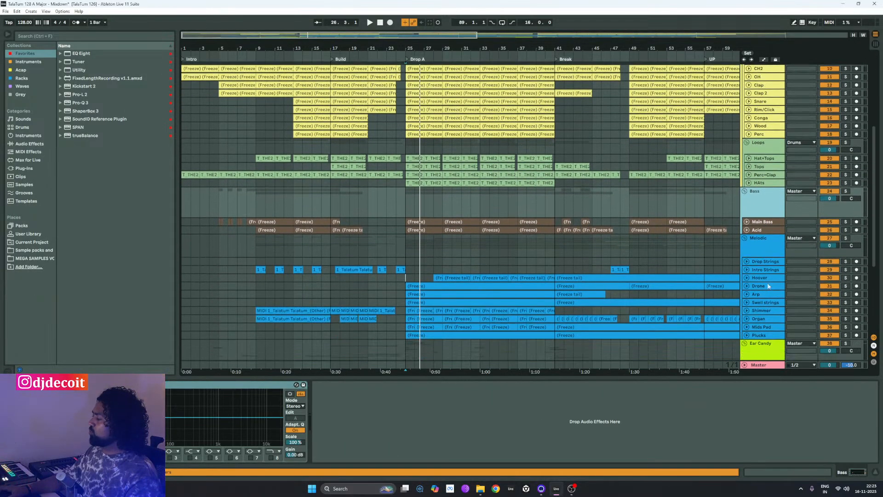
click(770, 243)
scroll(771, 246, down, 2)
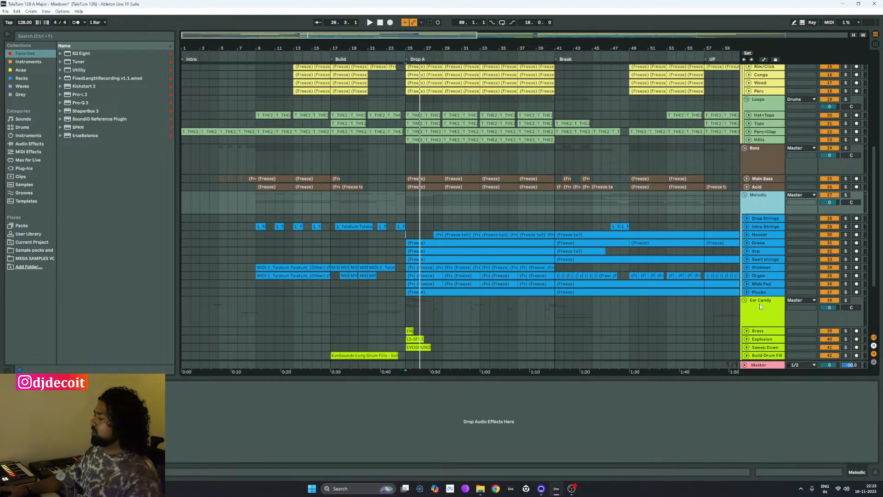
alt+click(747, 219)
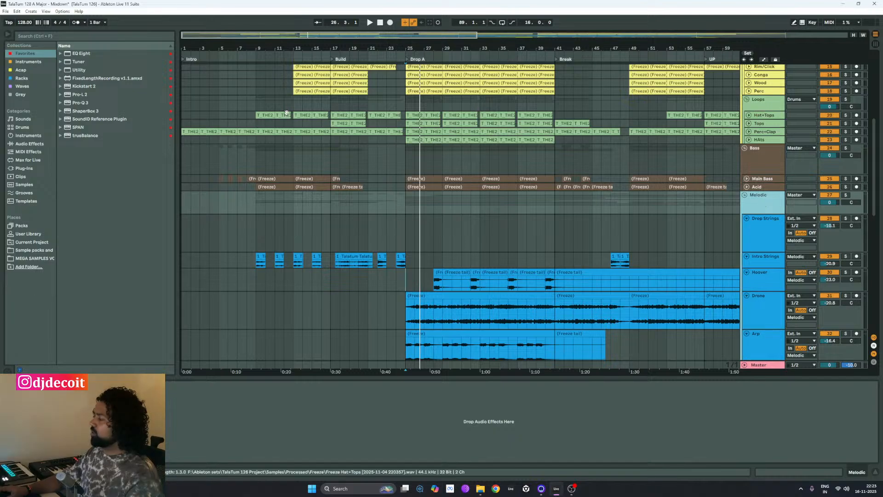
- Add an EQ Eight to the Melodic group and enlarge its frequency display
click(83, 55)
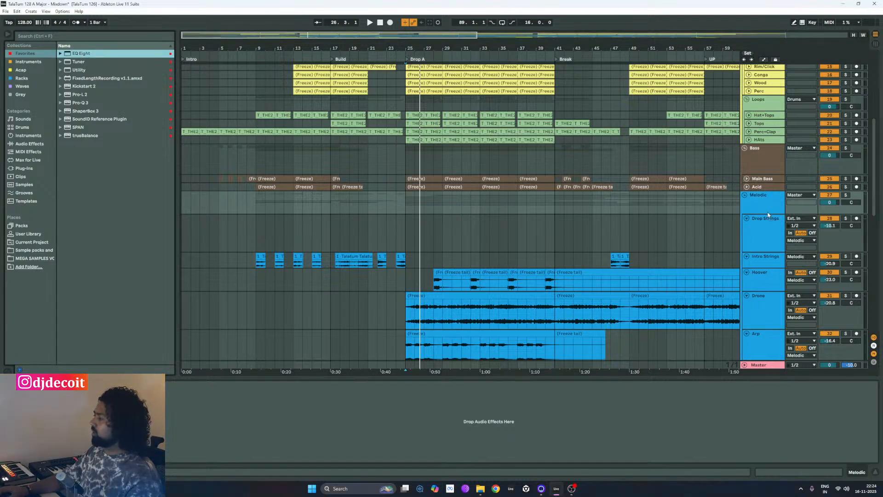
drag(765, 202, 765, 201)
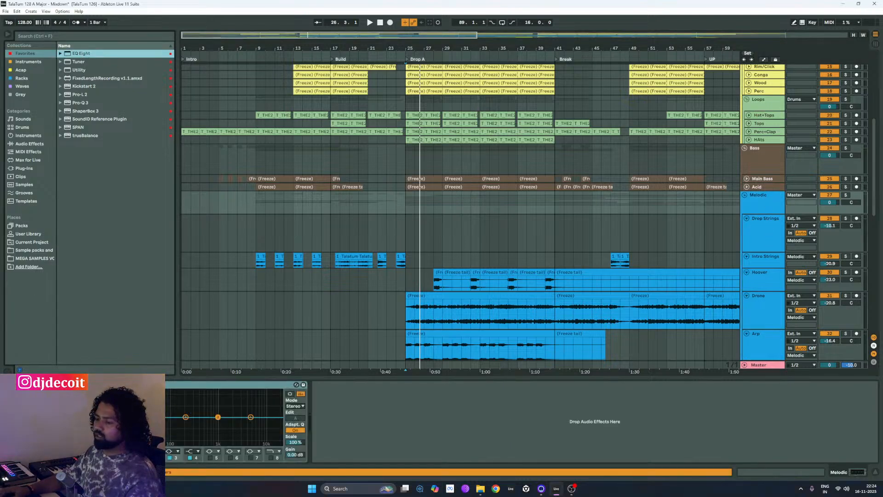
click(301, 393)
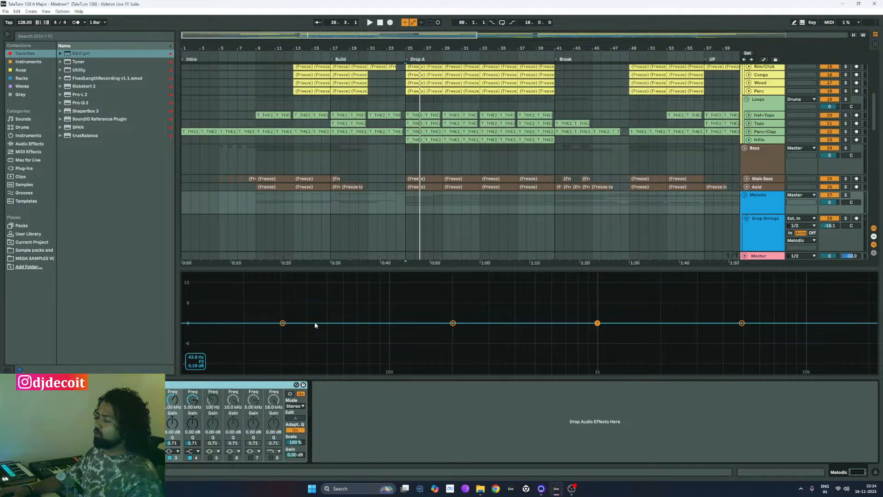
- Examine the individual tracks inside the Melodic group, from Drop Strings to Organ, and the neighbouring Bass and Loops groups
click(745, 195)
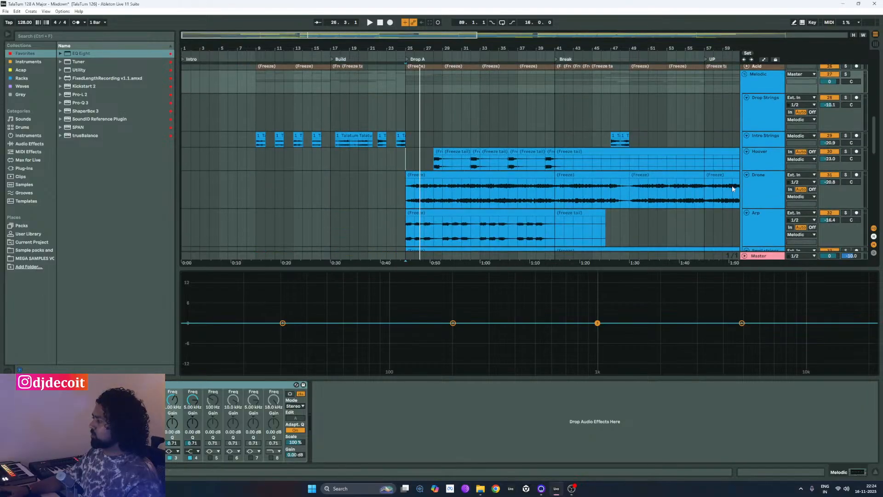
scroll(764, 172, down, 5)
scroll(764, 173, down, 4)
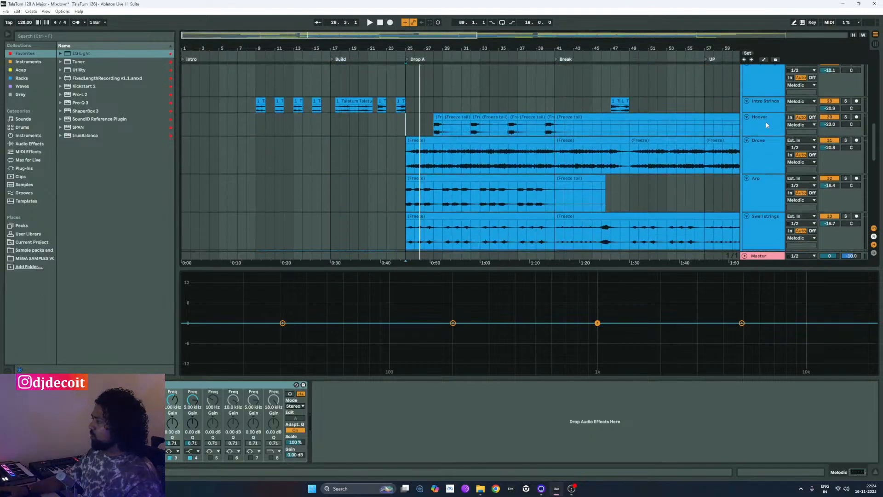
scroll(756, 247, down, 1)
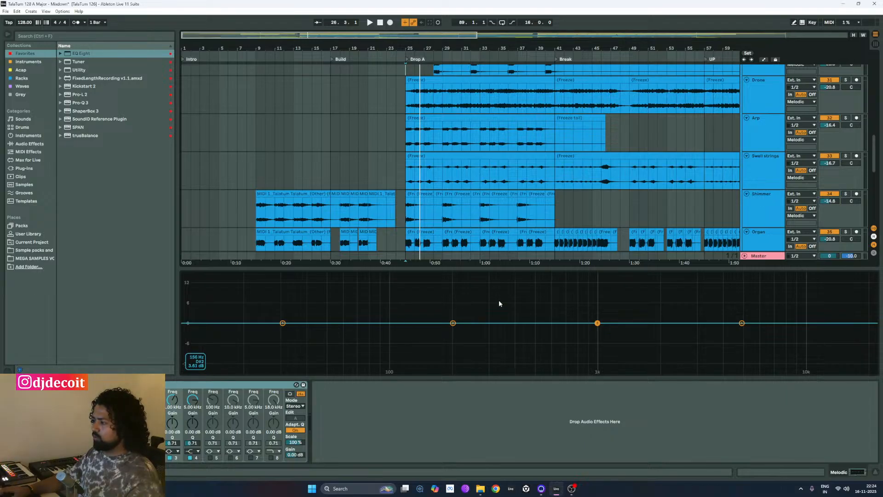
scroll(775, 99, up, 5)
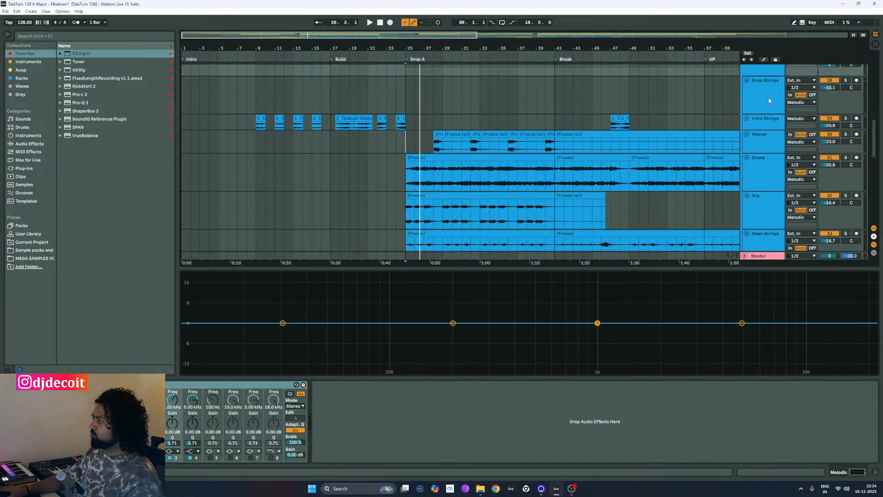
scroll(765, 104, up, 2)
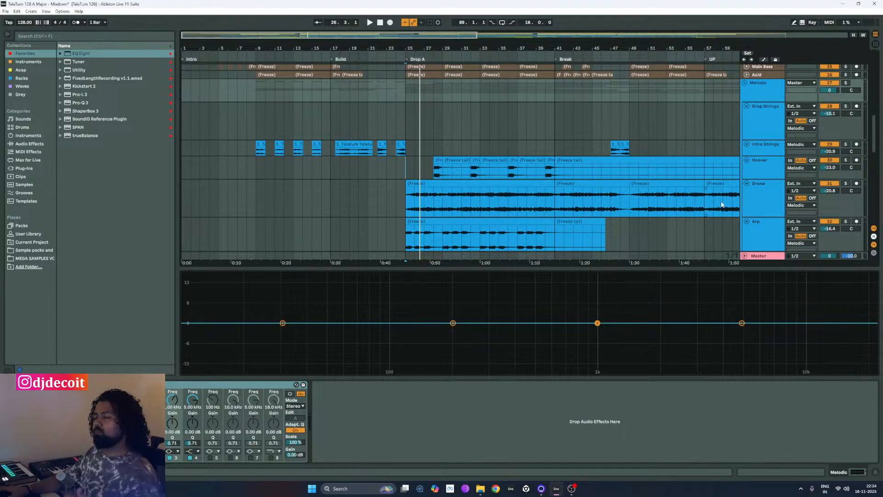
scroll(876, 133, up, 5)
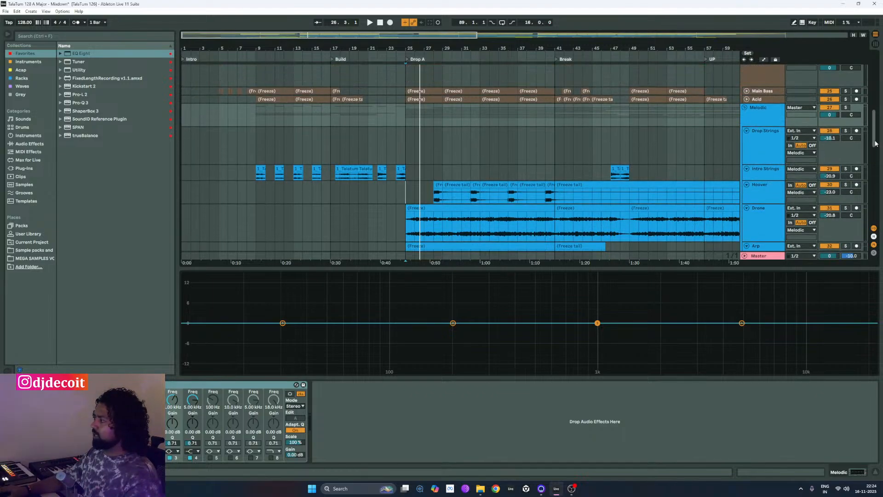
scroll(875, 134, up, 1)
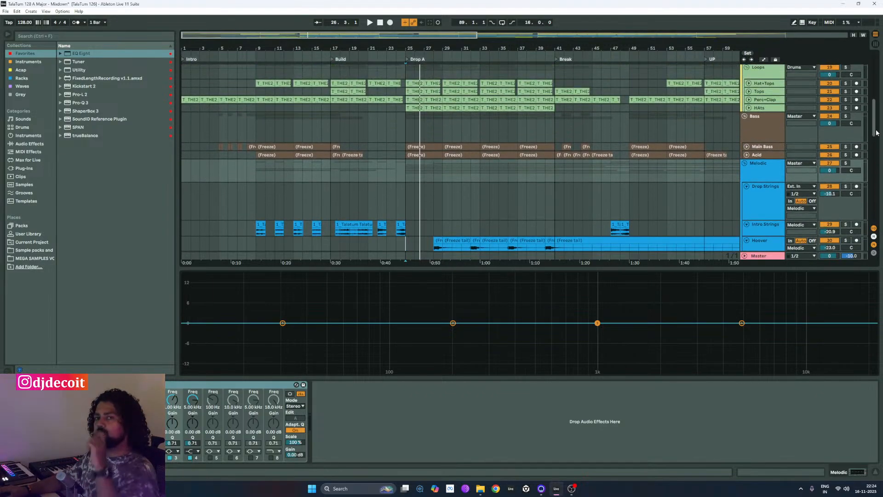
scroll(876, 133, down, 1)
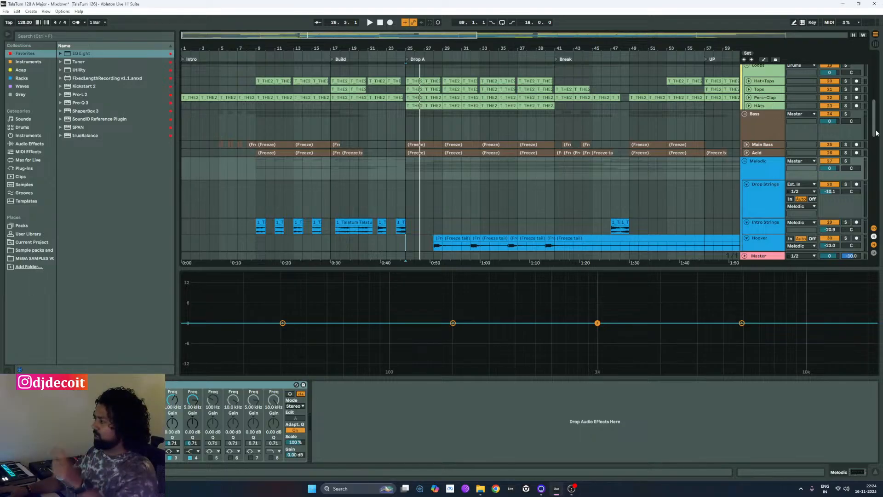
scroll(876, 133, up, 1)
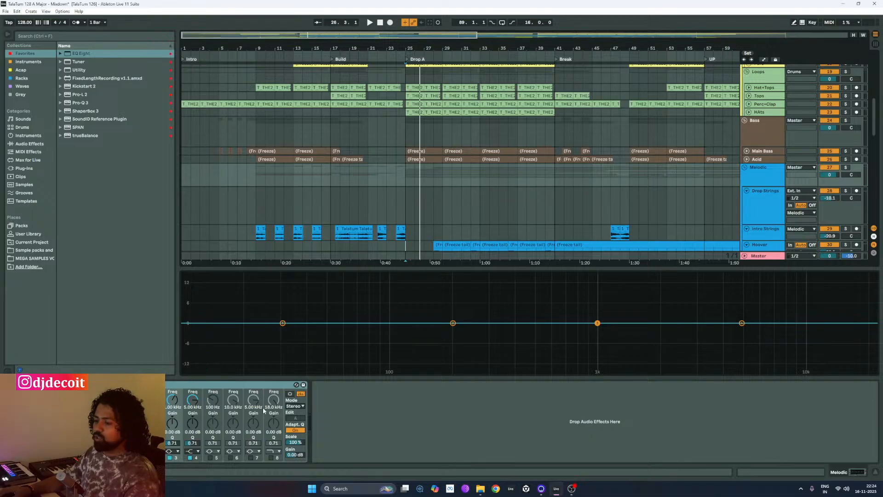
- Turn off EQ Eight bands 2 to 4 and make band 1 a gentle low cut at about 139 Hz
click(190, 458)
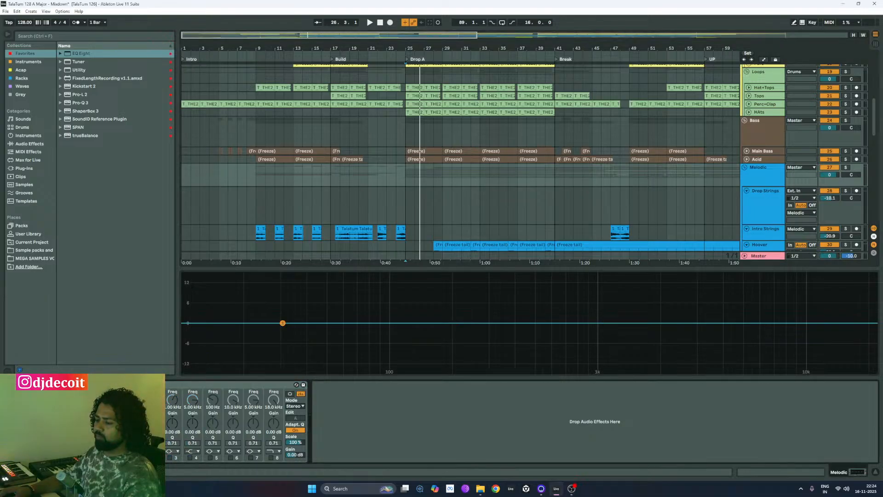
click(132, 396)
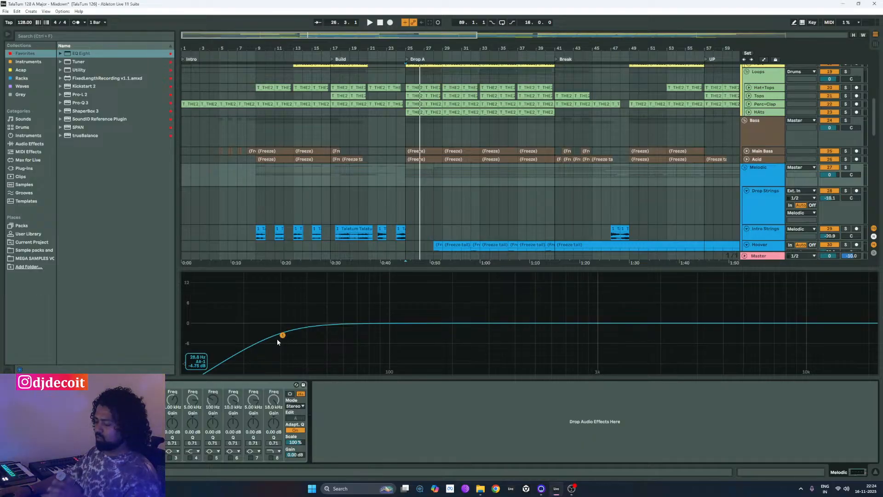
key(space)
drag(283, 335, 416, 331)
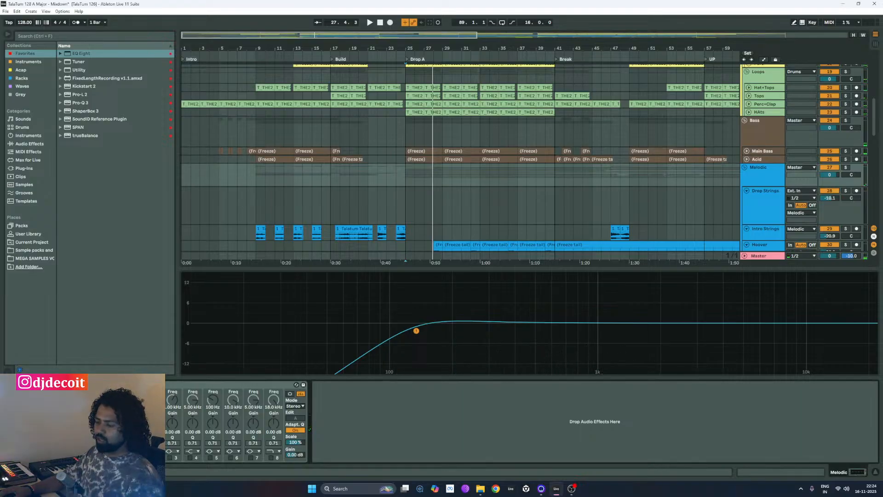
- Change band 1 to the steeper low cut and raise its frequency to about 297 Hz
click(132, 391)
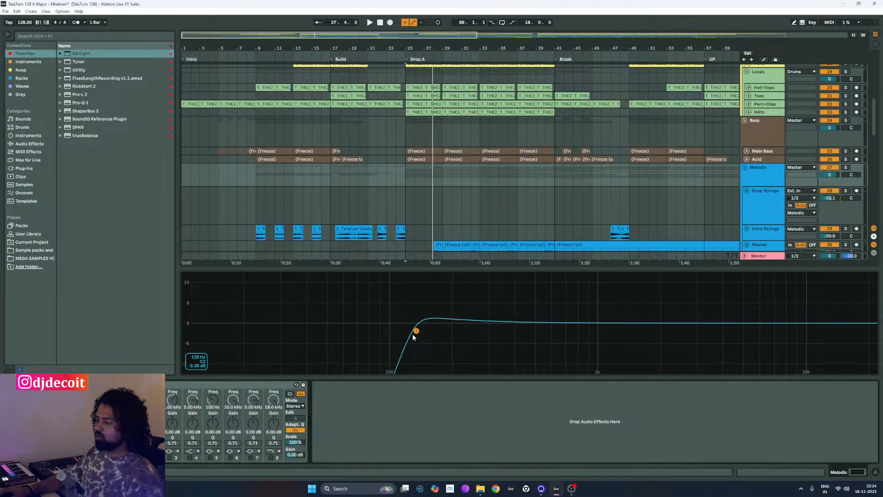
drag(415, 333, 464, 334)
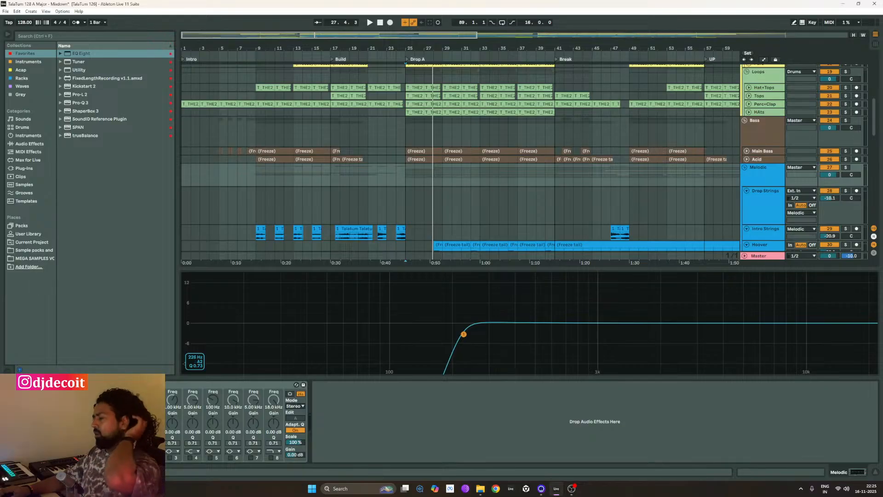
drag(464, 334, 473, 335)
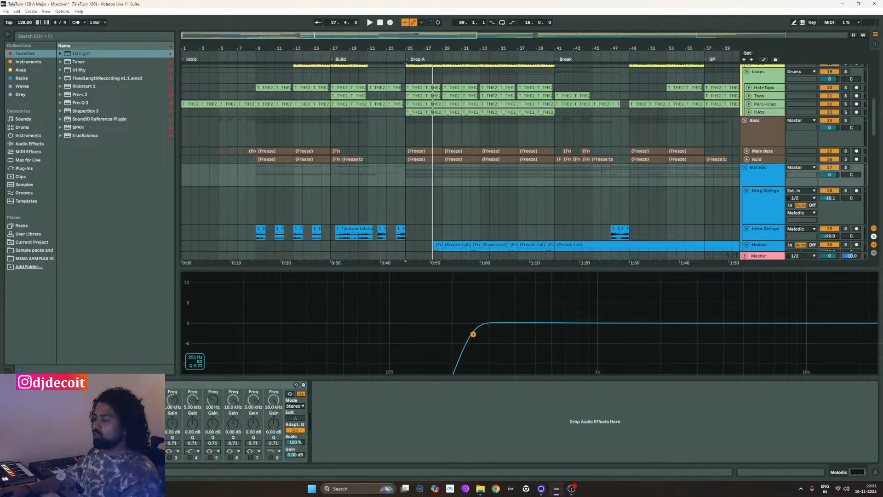
drag(473, 334, 488, 335)
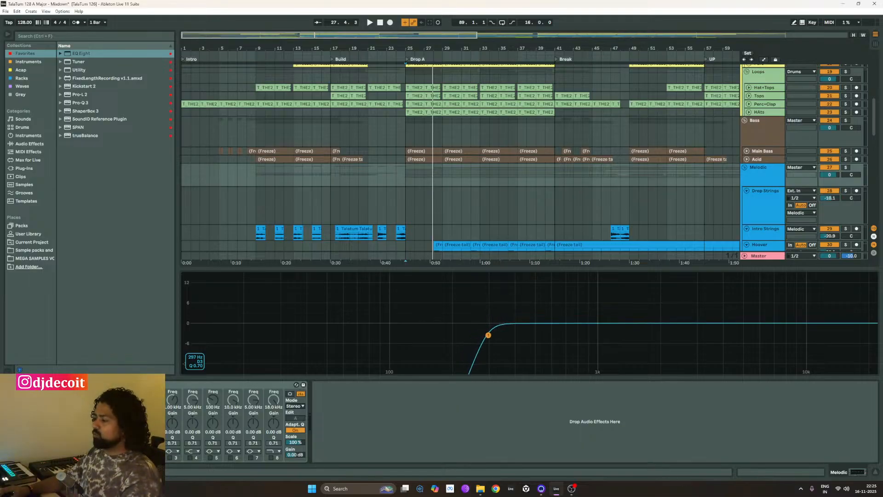
- Solo the Melodic group and audition Drop A while raising the low cut frequency to about 349 Hz
scroll(589, 198, down, 5)
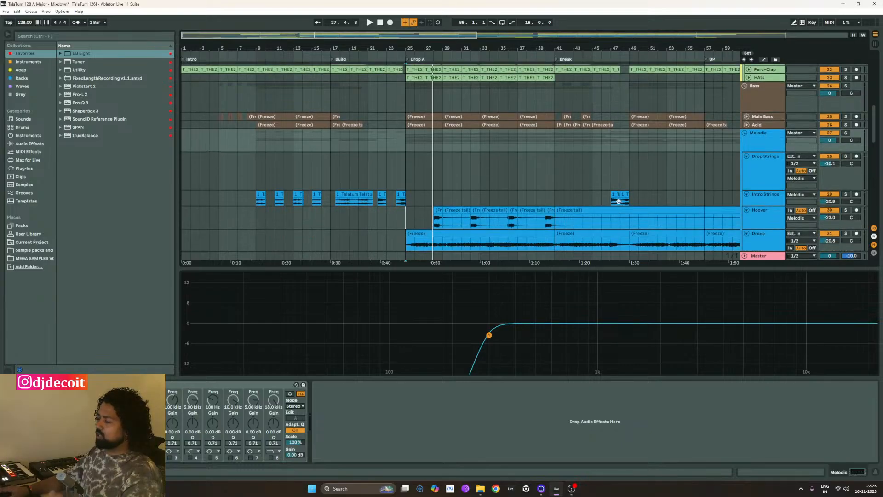
scroll(618, 204, down, 3)
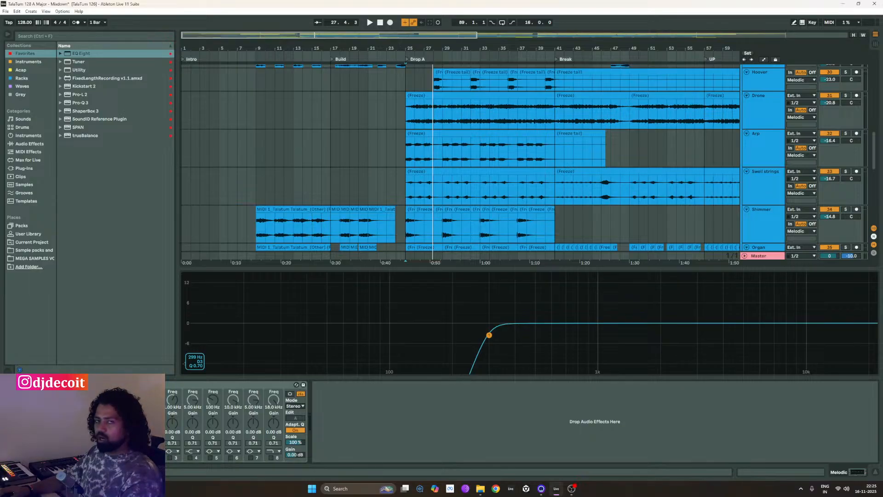
key(space)
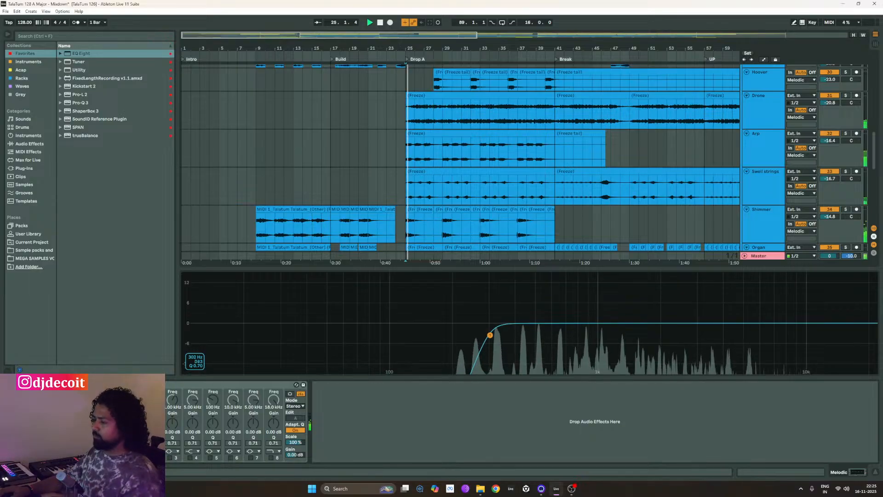
scroll(716, 107, up, 5)
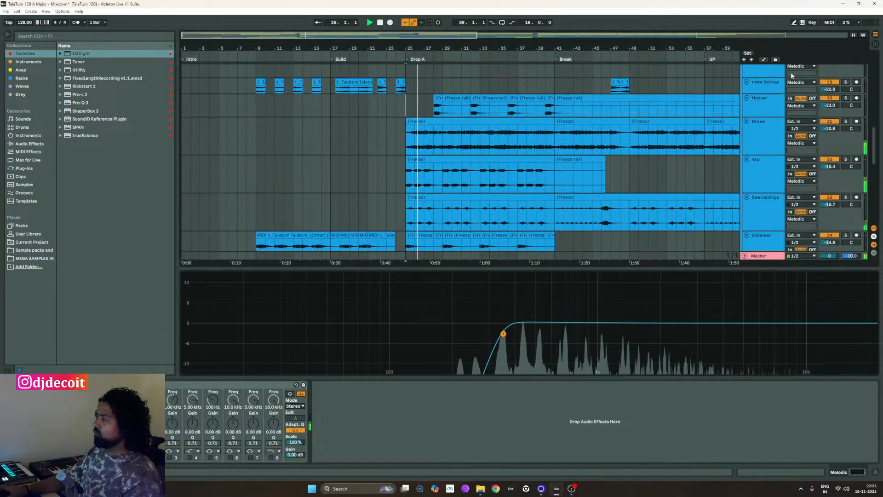
click(845, 90)
drag(503, 334, 503, 333)
key(space)
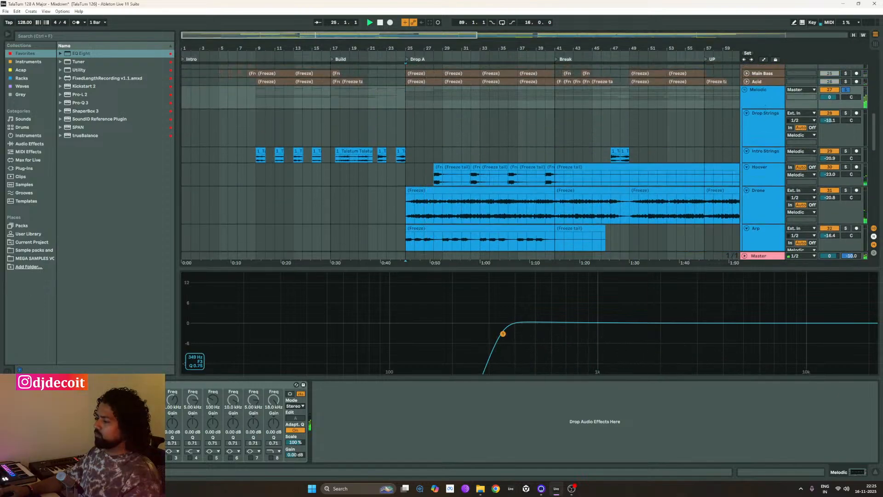
key(space)
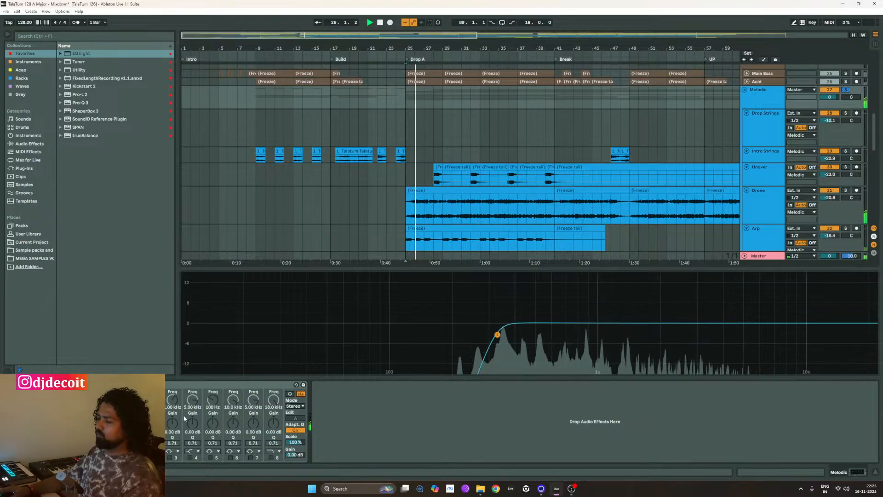
- Compare the Melodic group in Drop A with band 1's low cut on and off
click(129, 457)
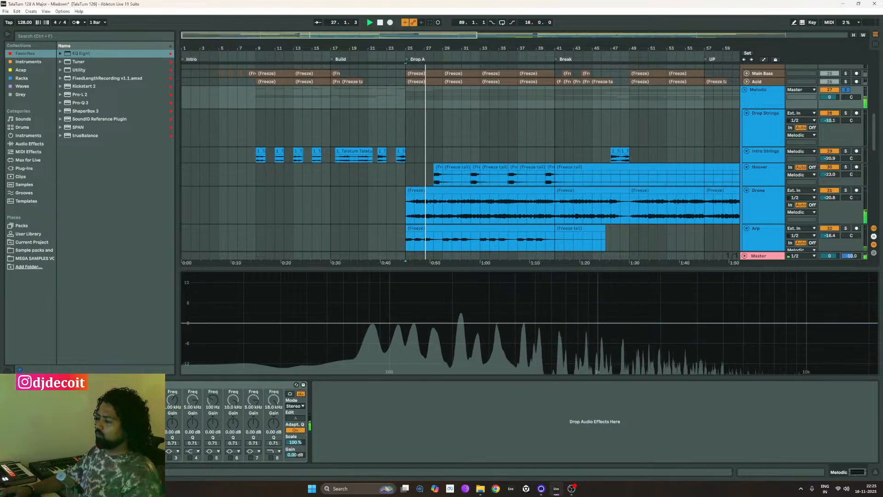
key(space)
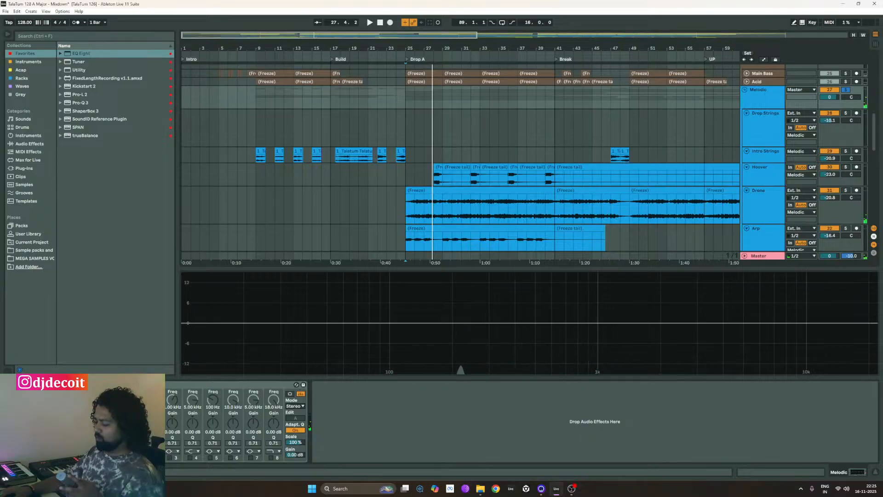
scroll(701, 169, down, 1)
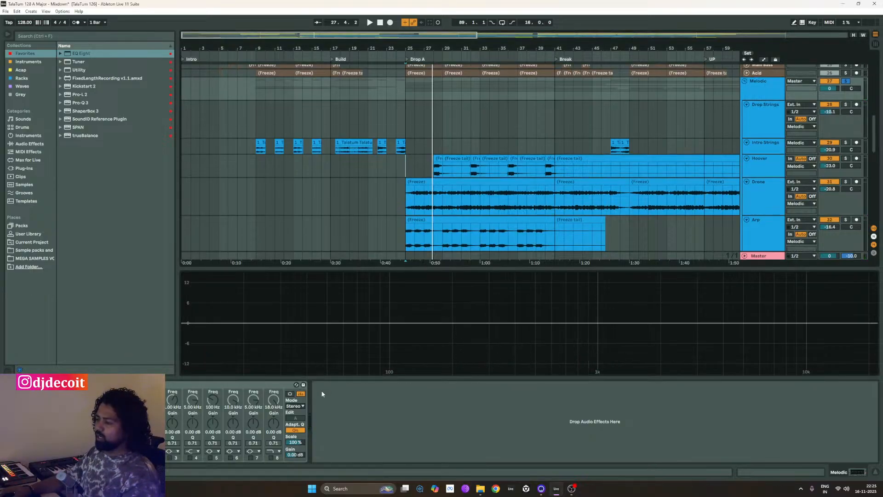
click(129, 457)
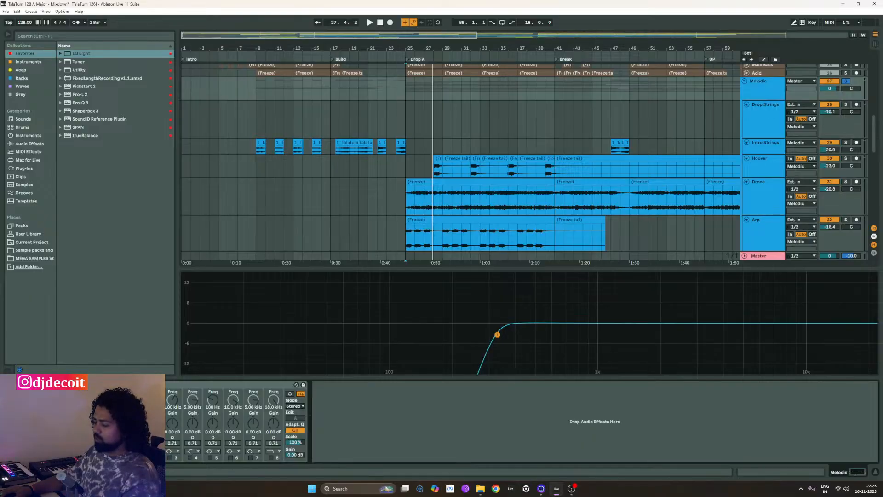
key(space)
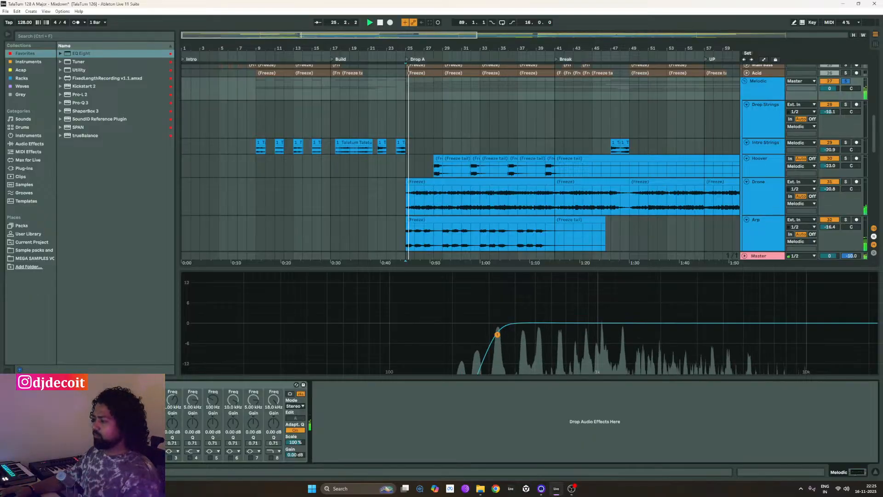
click(129, 458)
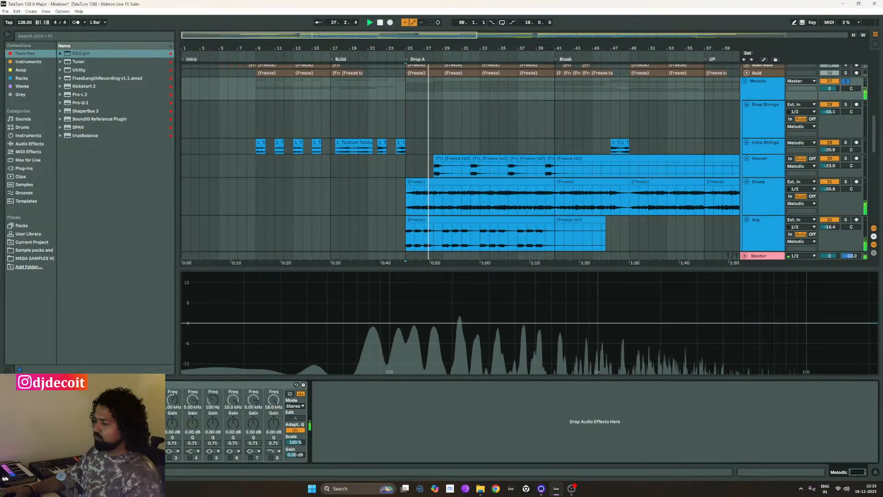
key(space)
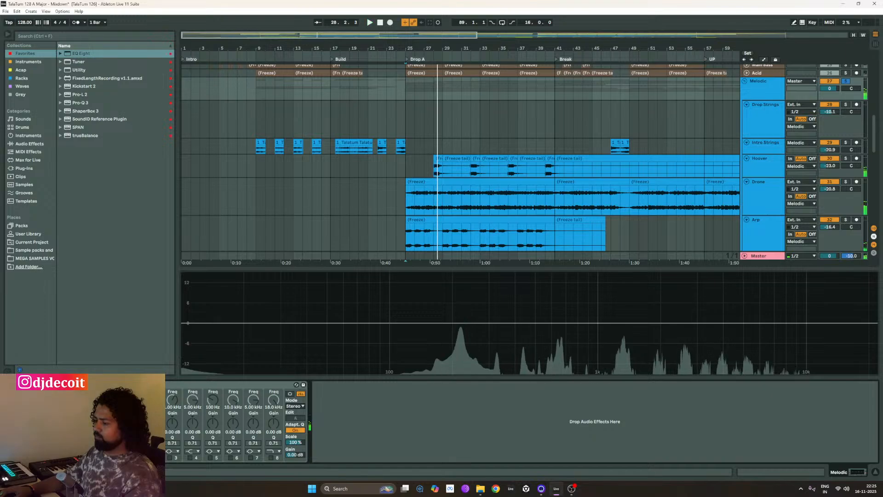
- Turn band 1 back on as a low shelf at about 191 Hz and -9 dB while auditioning Drop A
click(129, 458)
click(133, 410)
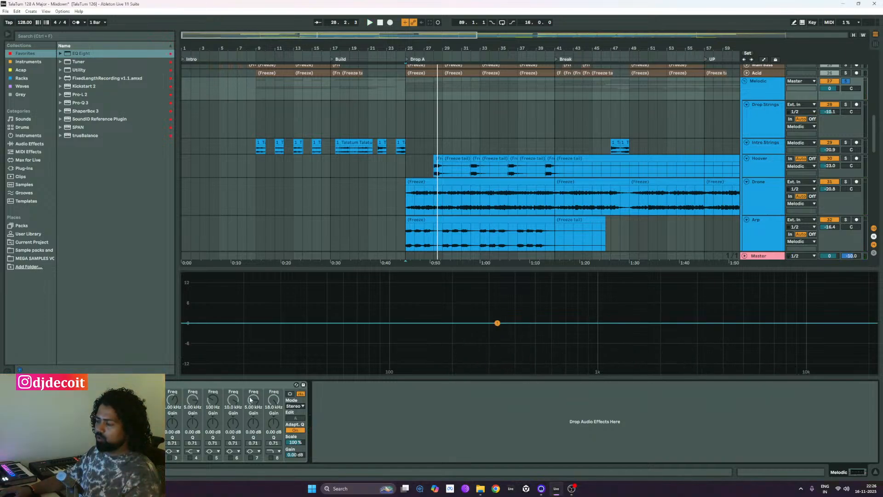
drag(497, 322, 447, 357)
key(space)
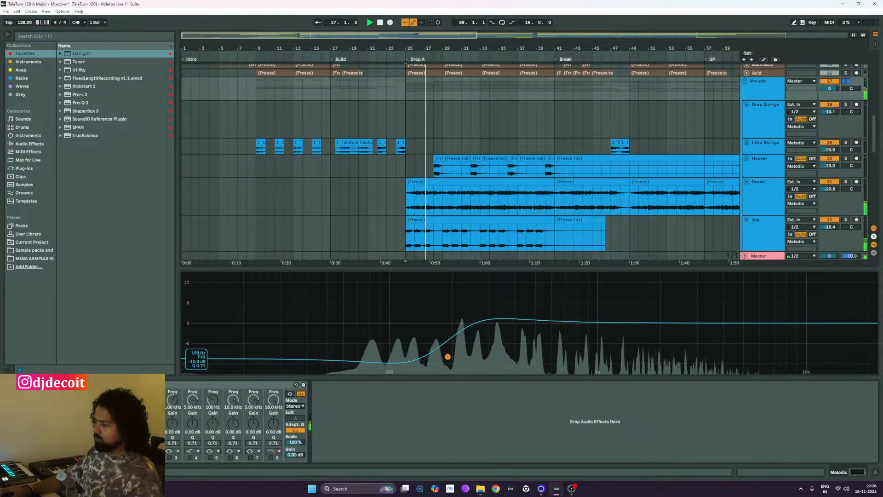
drag(447, 357, 449, 352)
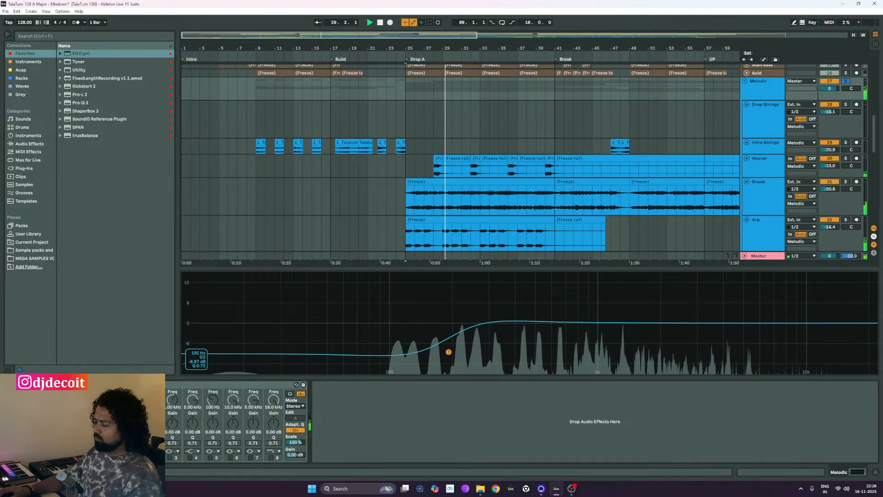
key(space)
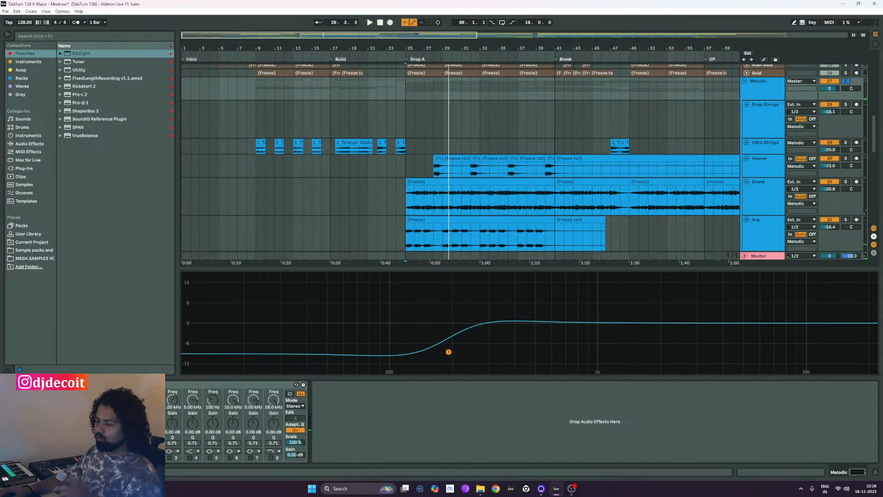
- Change band 1 to the gentle low cut and lower its frequency to about 66 Hz
click(133, 399)
drag(444, 335, 375, 335)
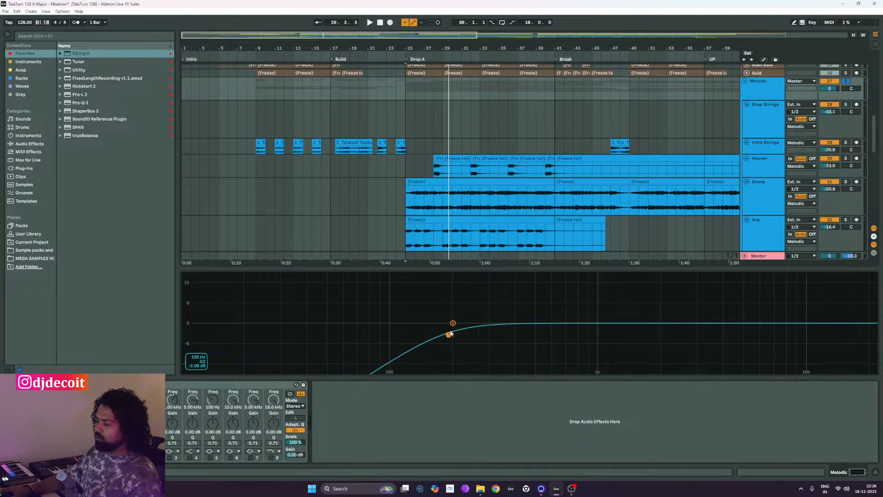
drag(449, 334, 351, 333)
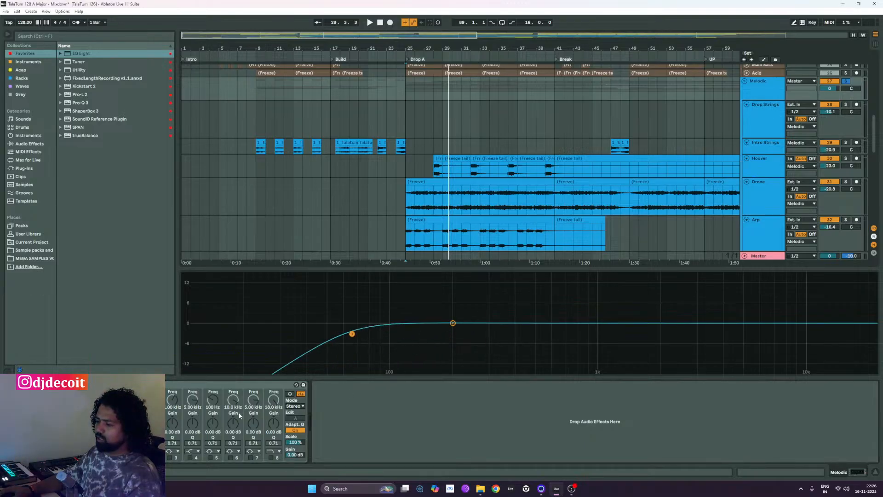
- Turn on band 2 as a low shelf and set it to about 200 Hz and -8 dB while auditioning Drop A
click(152, 451)
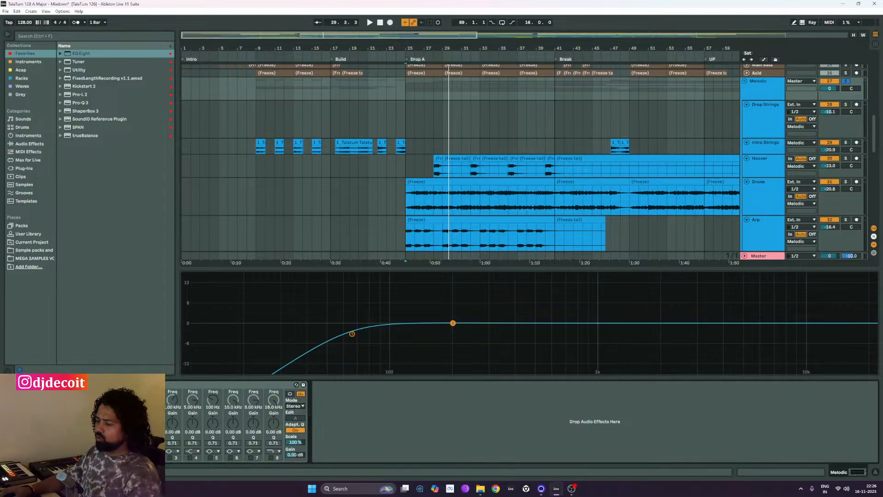
drag(453, 323, 451, 353)
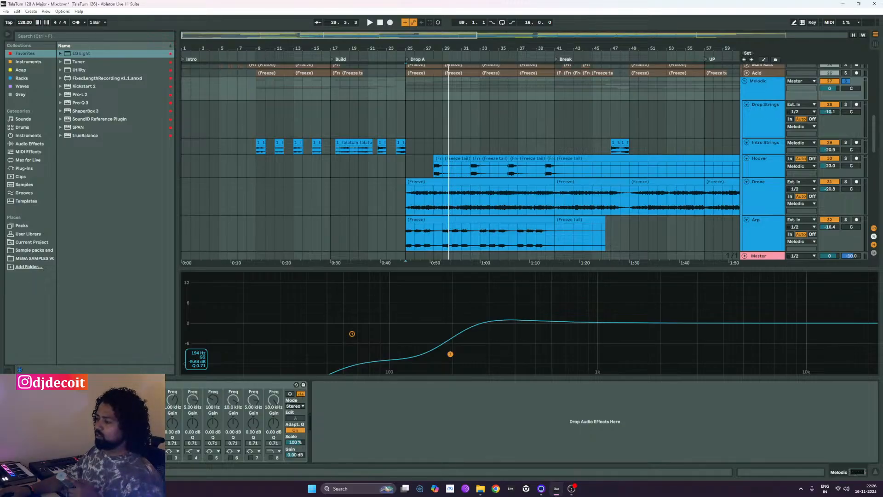
key(space)
mouse_move(447, 355)
mouse_down()
mouse_move(493, 348)
mouse_move(453, 349)
mouse_up()
key(space)
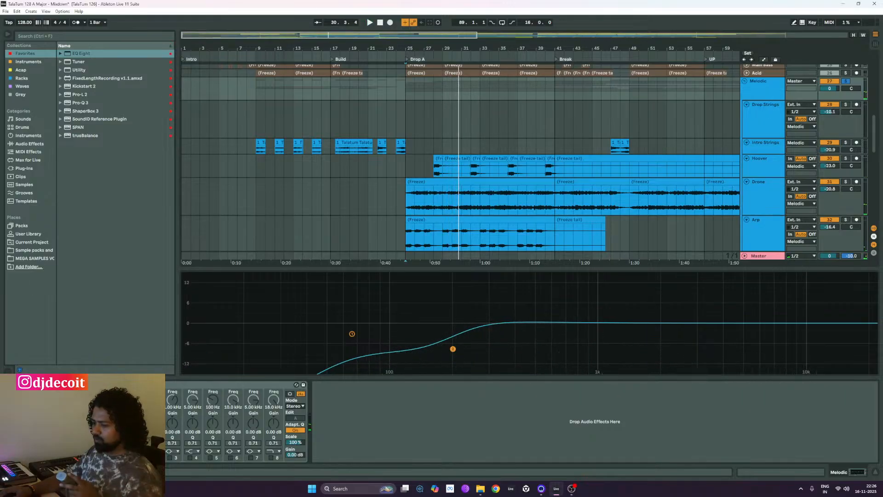
- Turn off band 1 and, during playback, move band 2's low shelf to about 234 Hz and -10 dB
click(129, 457)
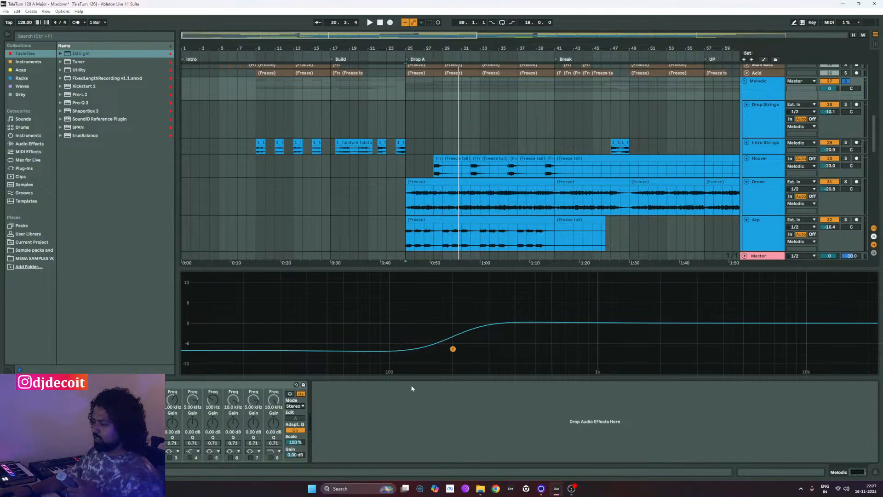
key(space)
mouse_move(452, 349)
mouse_down()
mouse_move(426, 349)
mouse_move(424, 360)
mouse_move(452, 359)
mouse_up()
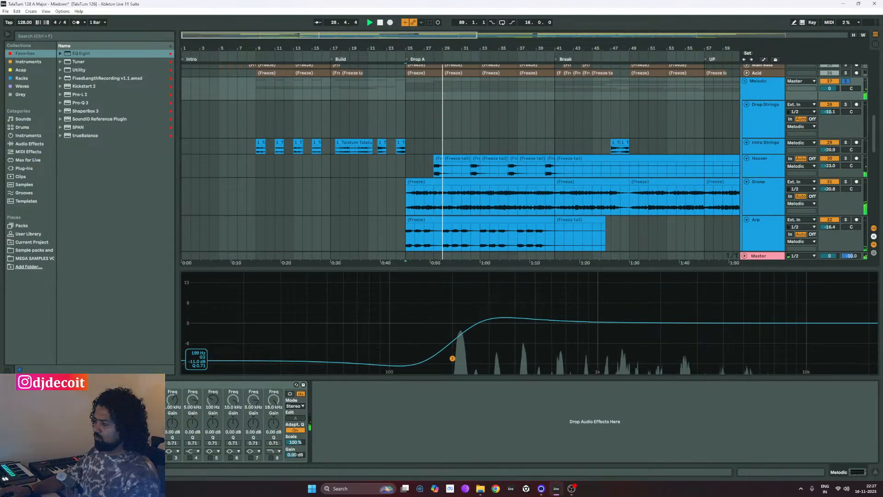
drag(452, 358, 467, 355)
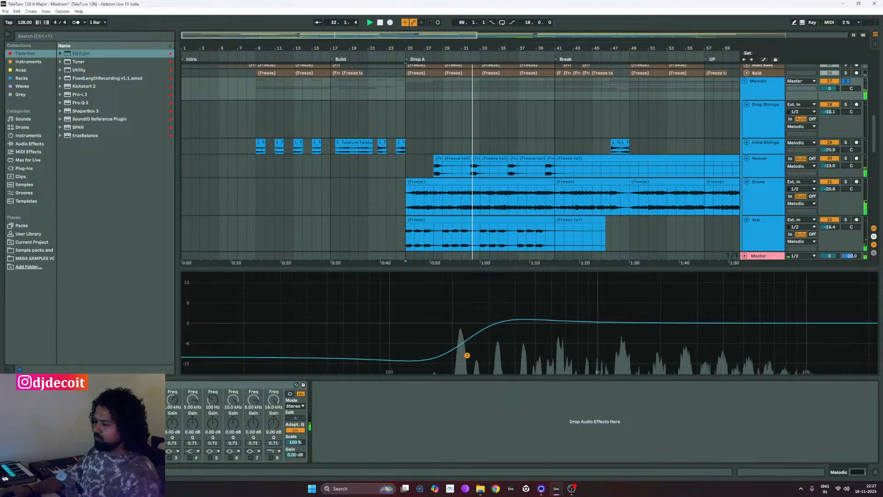
- Re-enable band 1 as a steeper low cut near 66 Hz, ease band 2's shelf to about -8 dB, and collapse the enlarged EQ display
click(130, 457)
mouse_move(352, 334)
mouse_down()
mouse_move(330, 335)
mouse_move(359, 337)
mouse_move(353, 344)
mouse_move(352, 334)
mouse_up()
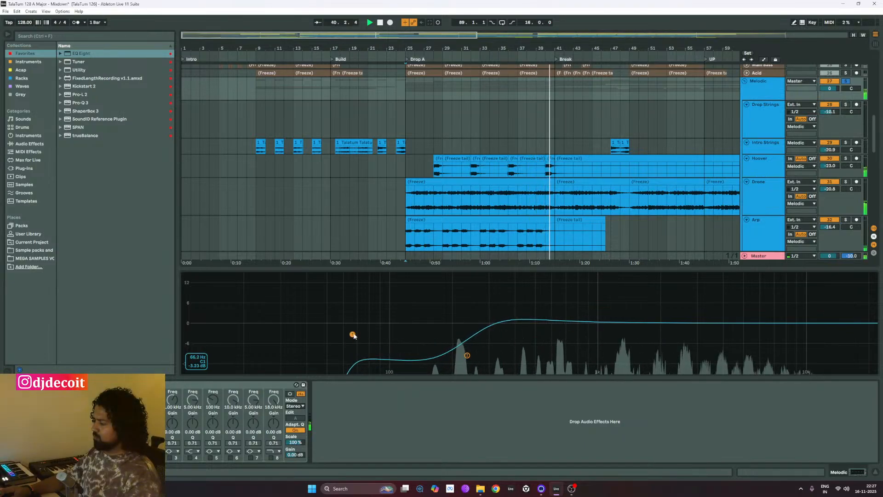
click(466, 355)
drag(466, 355, 467, 352)
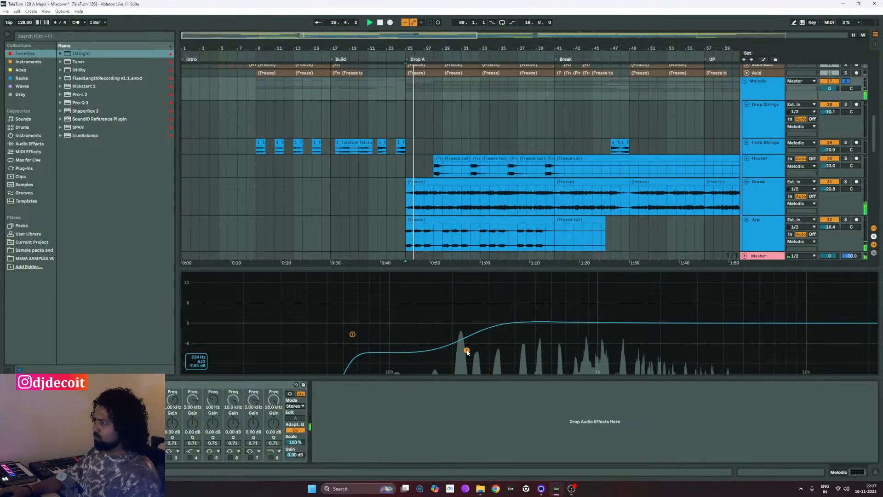
drag(352, 334, 352, 340)
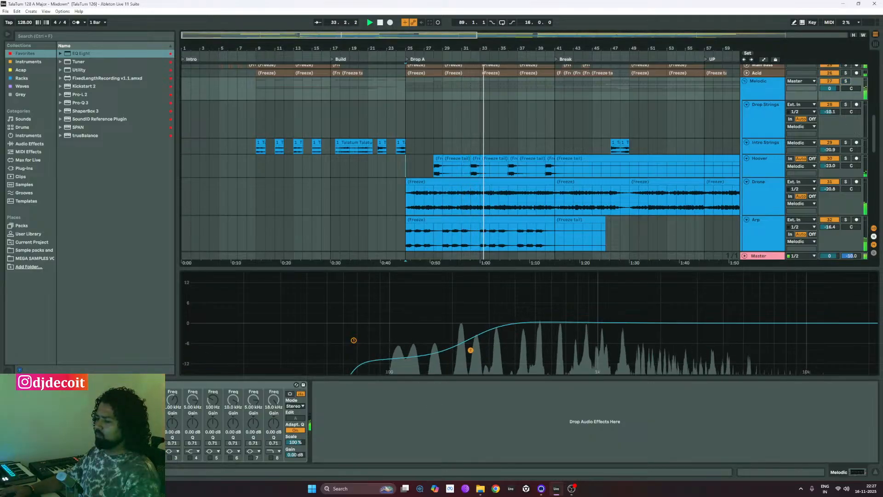
click(152, 423)
click(110, 385)
key(space)
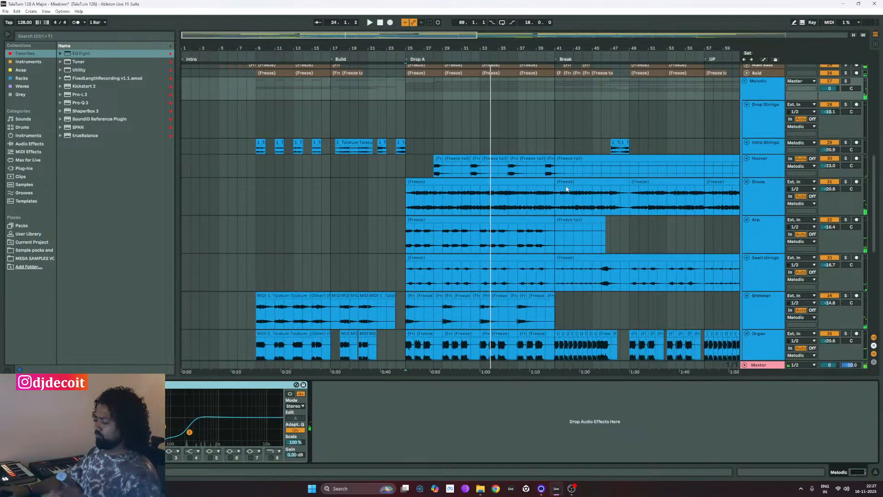
- Select the Bass group and show its EQ Eight curve in the enlarged display
scroll(602, 164, up, 3)
click(763, 168)
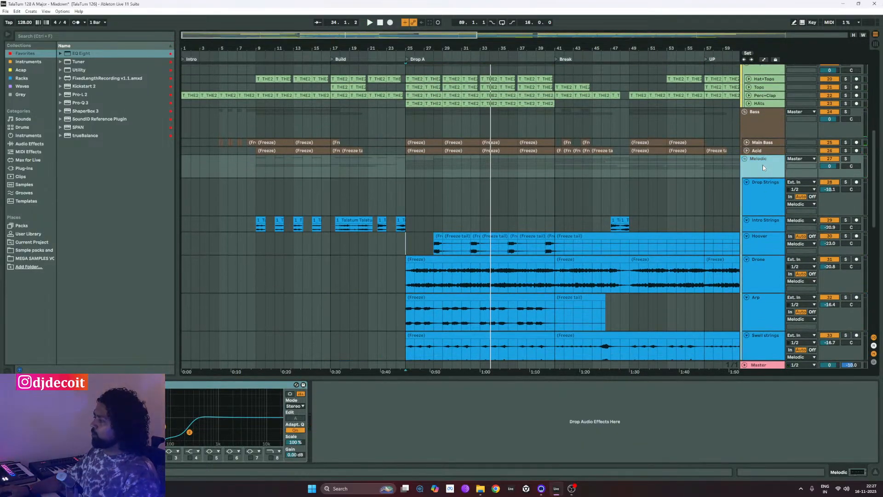
scroll(746, 164, up, 2)
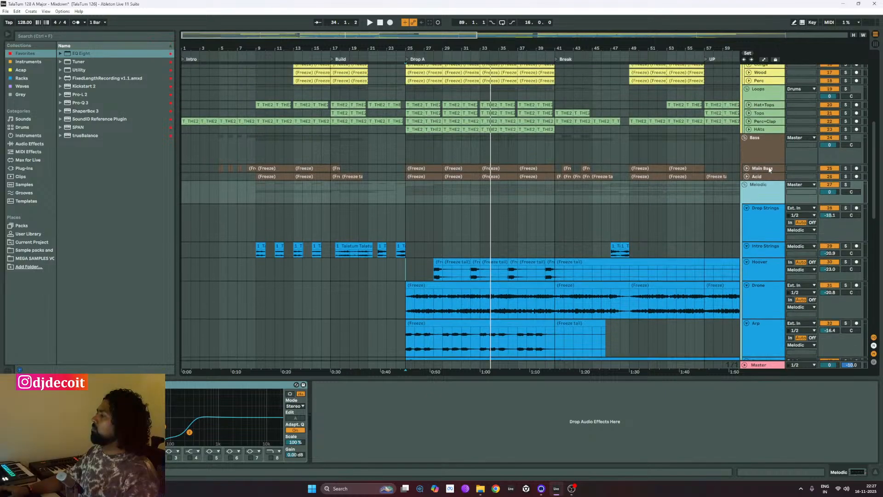
click(752, 159)
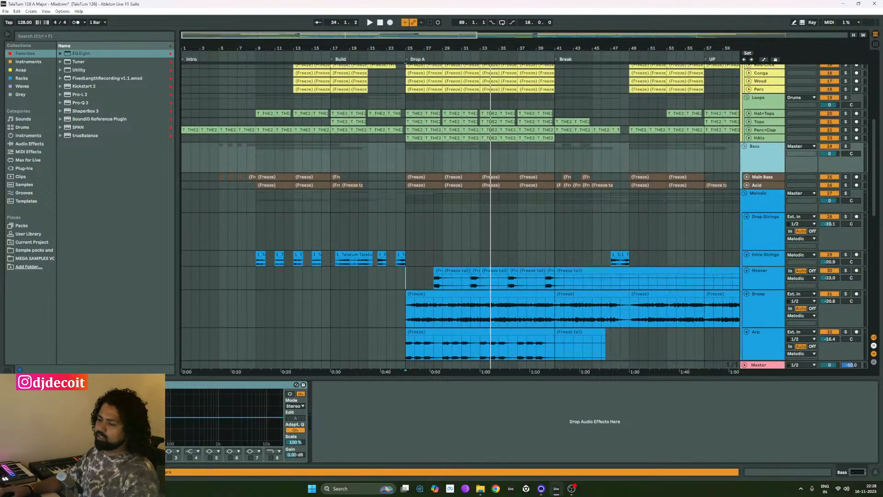
click(107, 384)
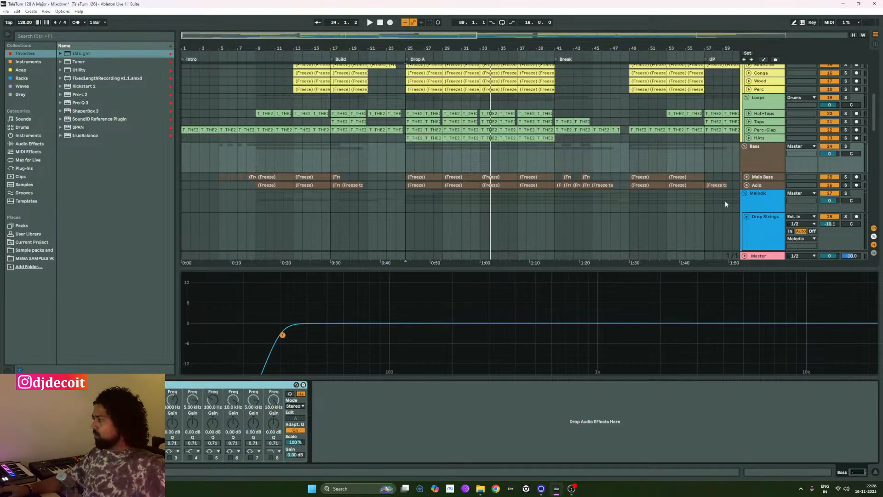
click(747, 186)
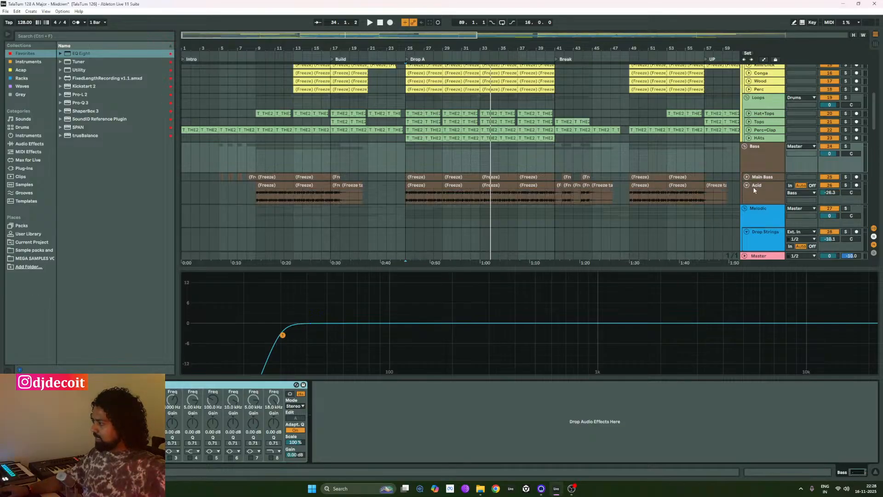
click(747, 186)
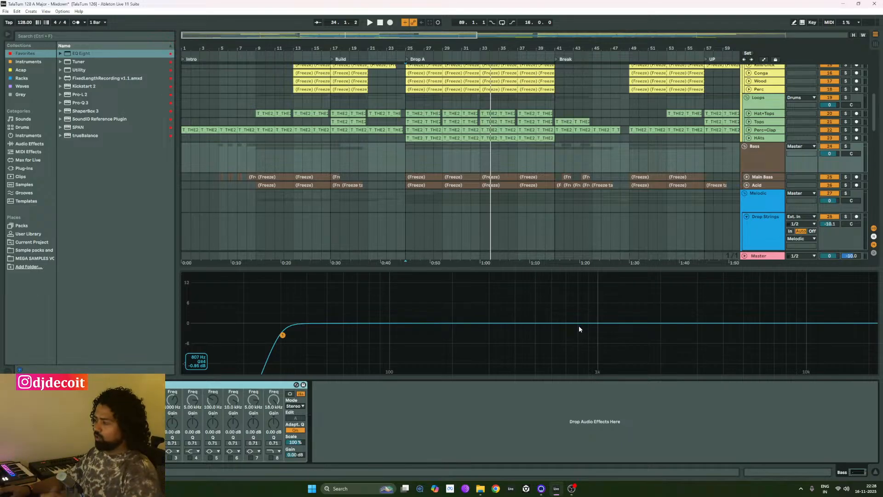
- Solo the Bass group and audition Drop A against its EQ Eight spectrum
key(space)
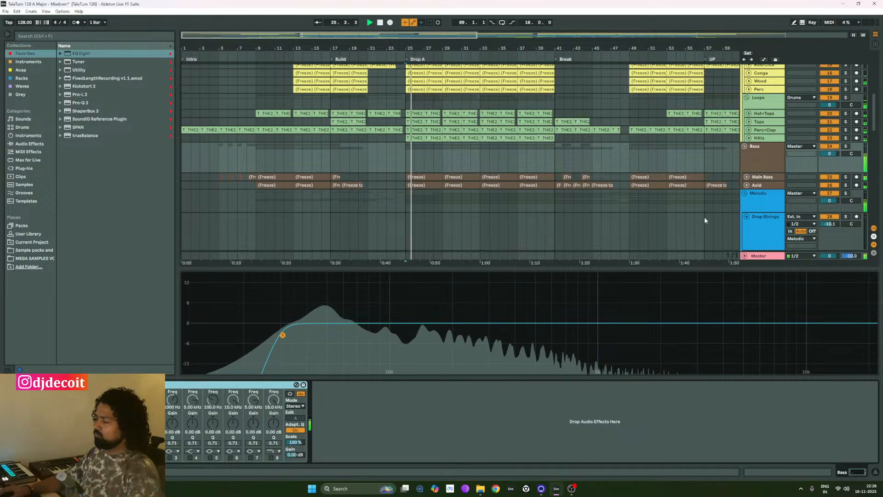
click(845, 145)
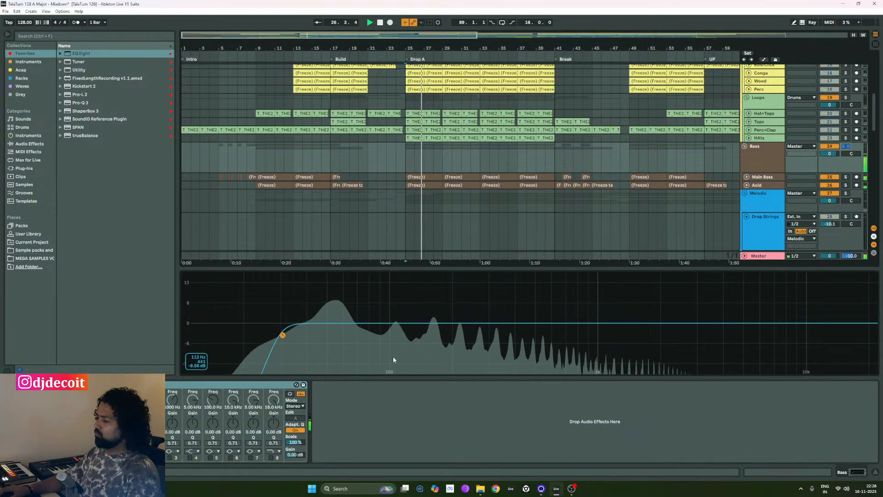
key(space)
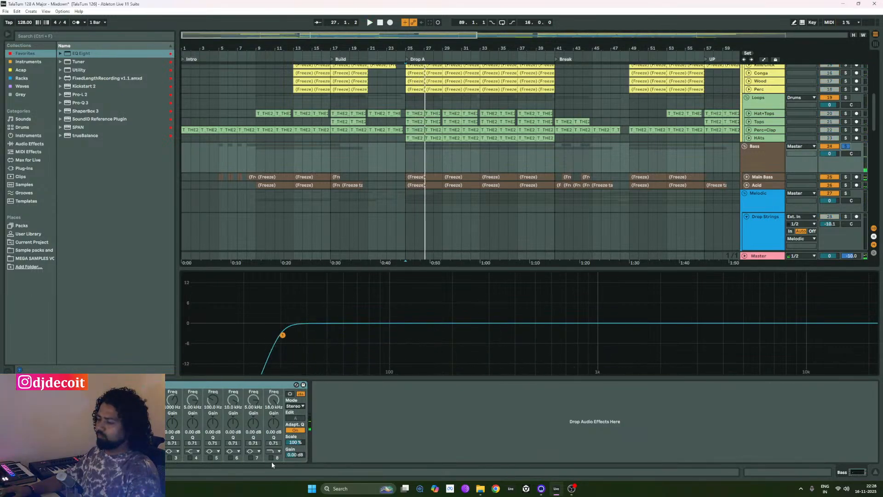
- Turn on band 8's high cut in the Bass group's EQ Eight and place it at about 968 Hz with Q 0.75
click(269, 457)
key(space)
drag(859, 332, 584, 336)
key(space)
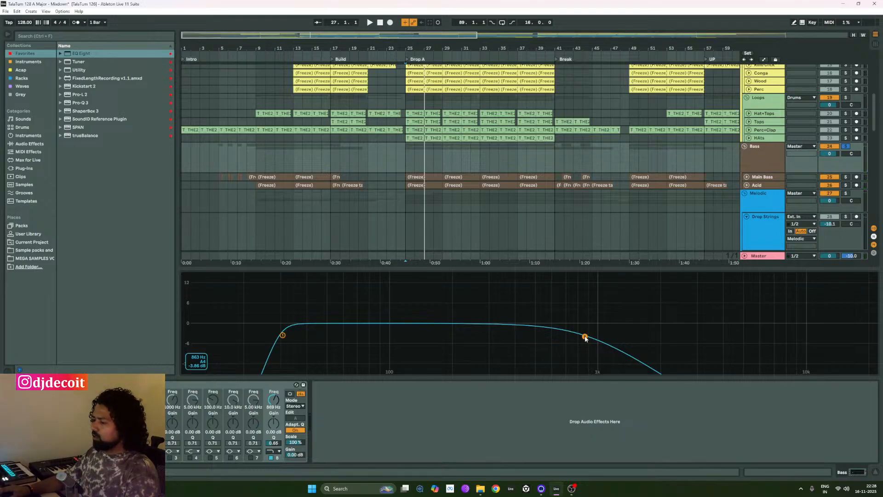
drag(584, 337, 594, 333)
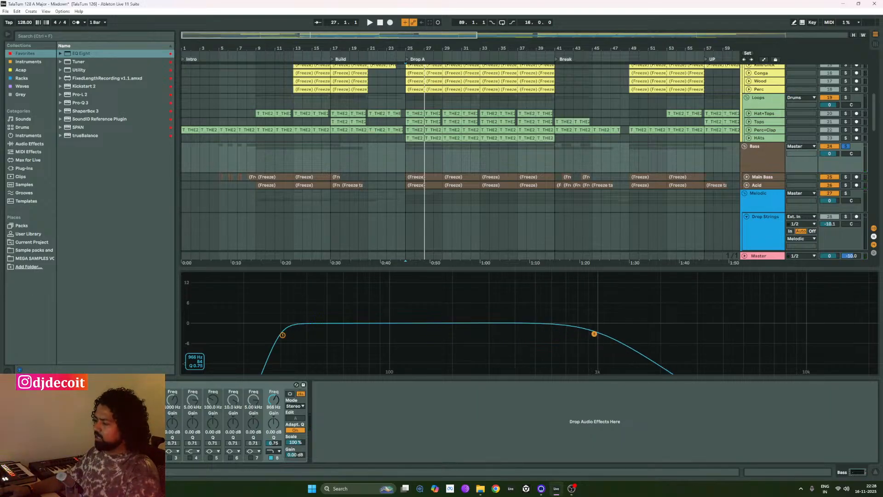
click(278, 453)
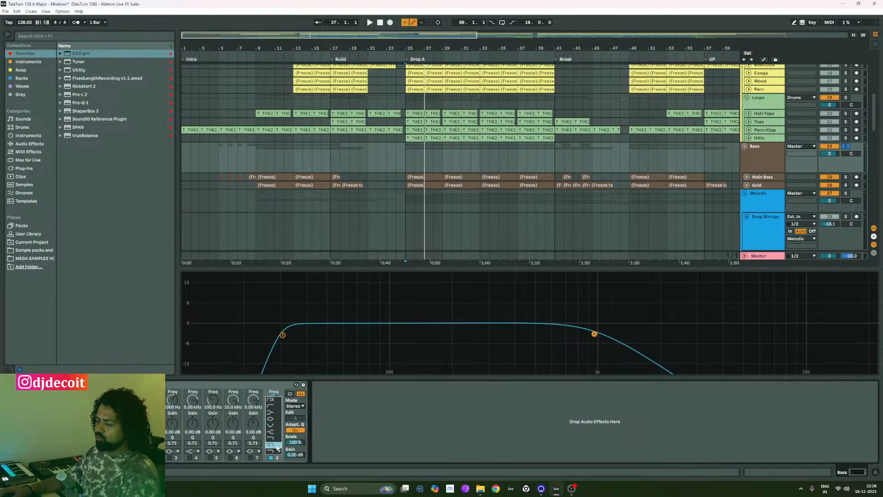
- Swap band 8's high cut for a high shelf on band 7 at about 661 Hz and -9.8 dB
click(256, 456)
click(252, 458)
click(255, 452)
click(256, 434)
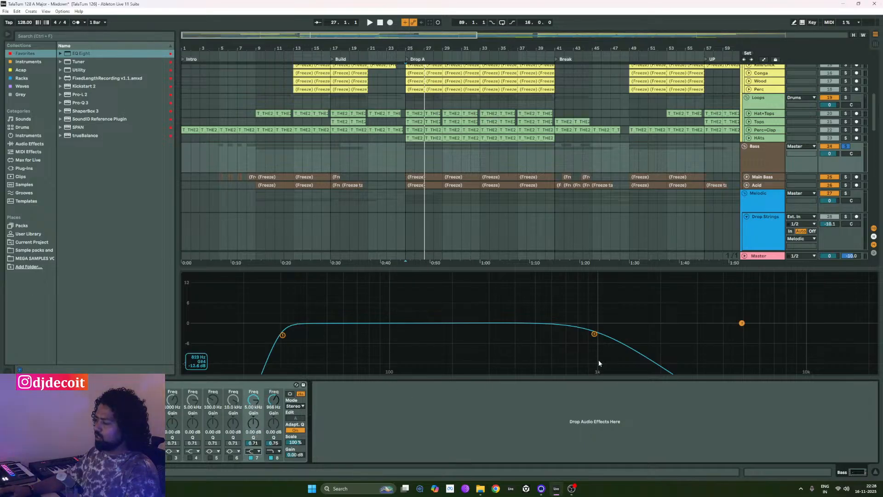
click(271, 457)
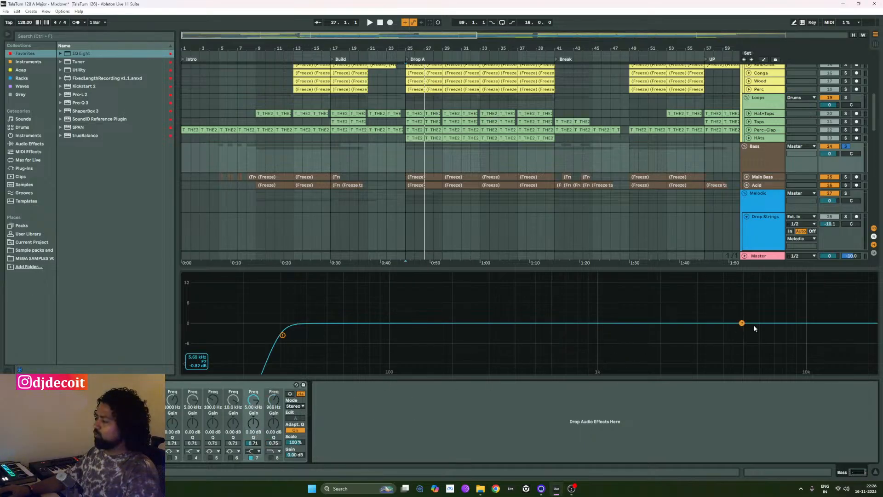
drag(741, 323, 558, 353)
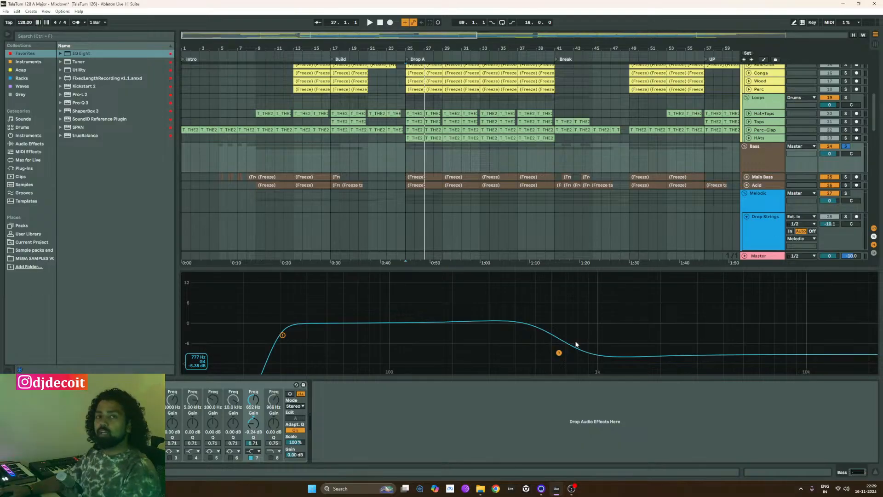
drag(558, 354, 550, 351)
drag(546, 352, 542, 356)
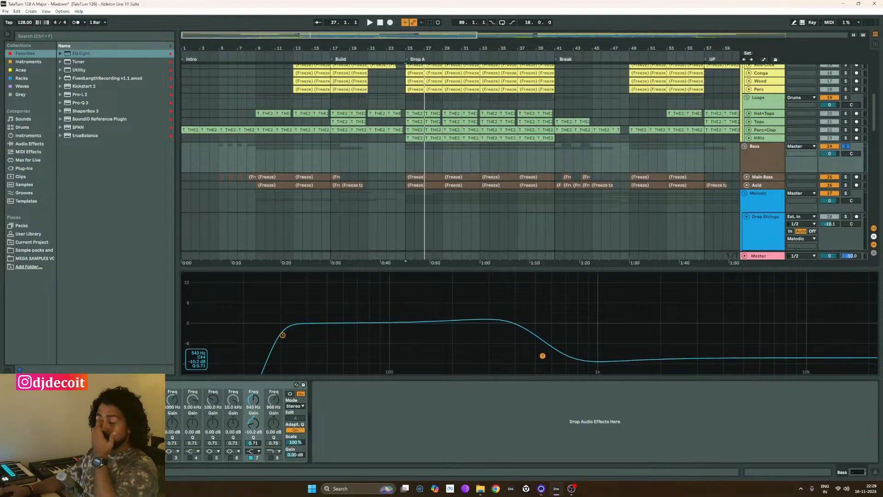
drag(543, 355, 548, 354)
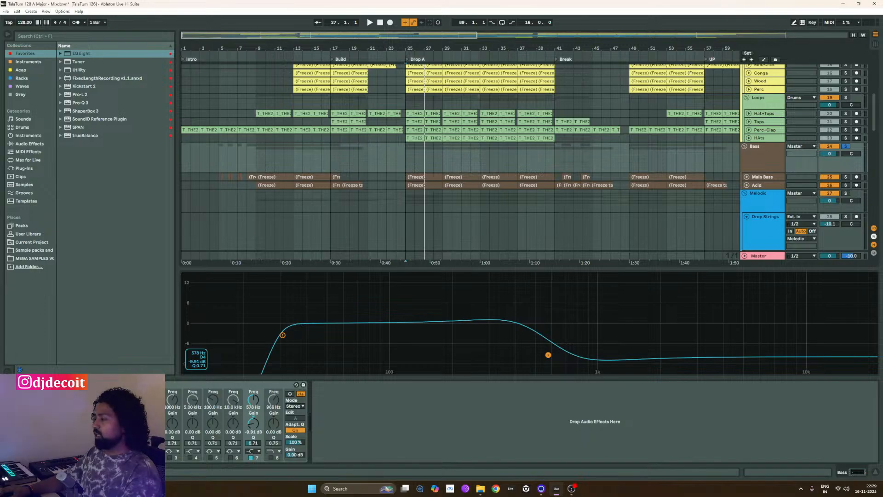
drag(548, 355, 560, 355)
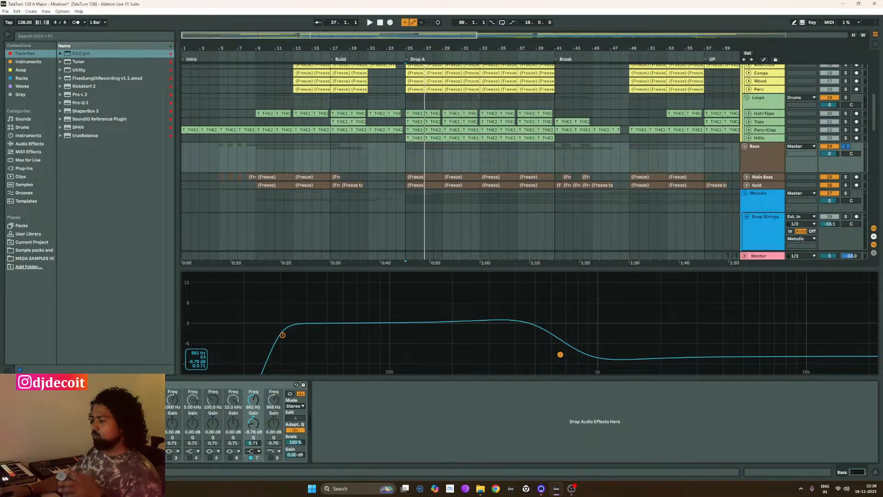
- During playback, retune band 7's shelf to 771 Hz and -6 dB with band 8's high cut re-enabled at 2.42 kHz, and collapse the enlarged EQ display
key(space)
mouse_move(561, 354)
mouse_down()
mouse_move(668, 347)
mouse_move(650, 339)
mouse_move(735, 324)
mouse_move(765, 339)
mouse_move(477, 347)
mouse_move(558, 352)
mouse_move(673, 327)
mouse_move(666, 337)
mouse_move(676, 338)
mouse_up()
click(271, 457)
key(space)
key(space)
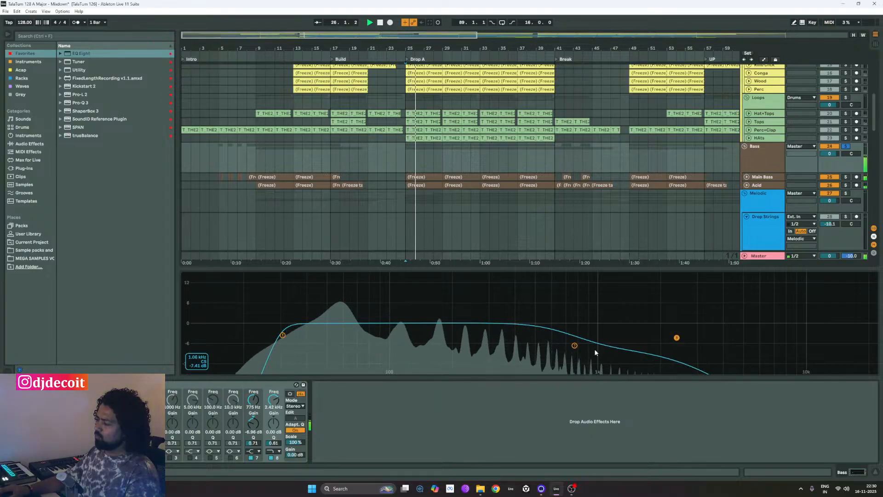
drag(575, 348, 574, 343)
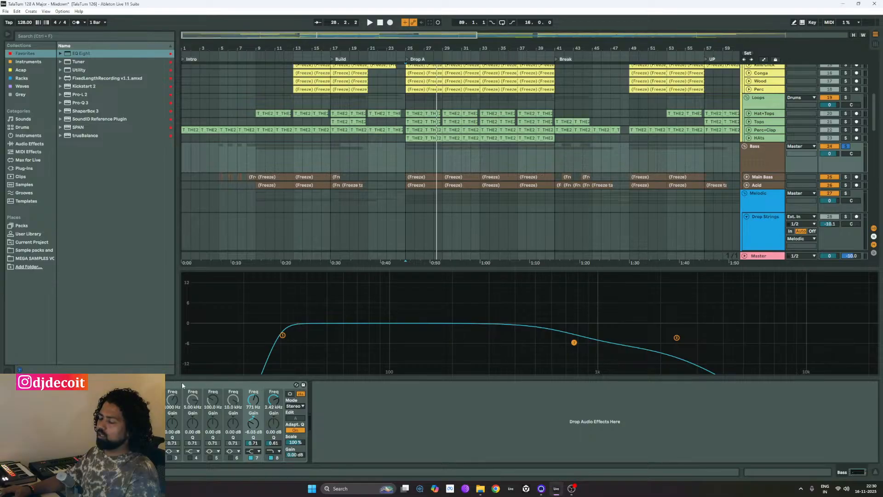
click(109, 385)
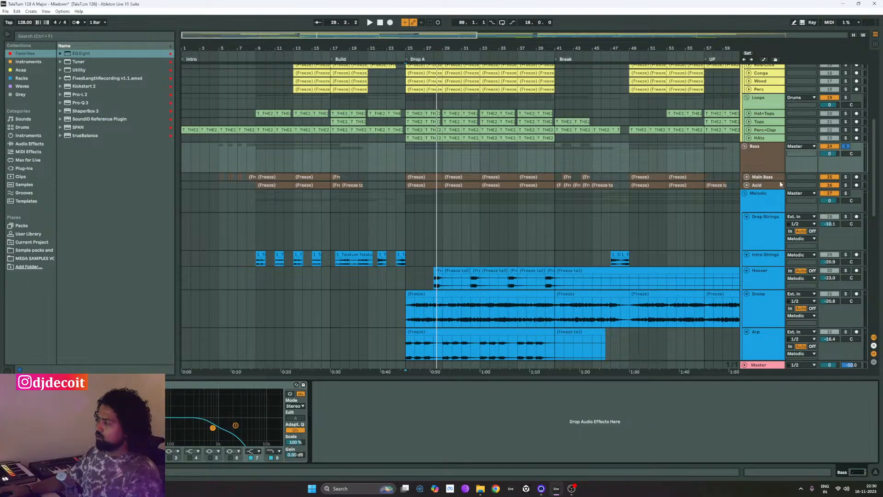
- Load the SSLGChannel Stereo plug-in from the Waves collection onto the Bass group
click(754, 161)
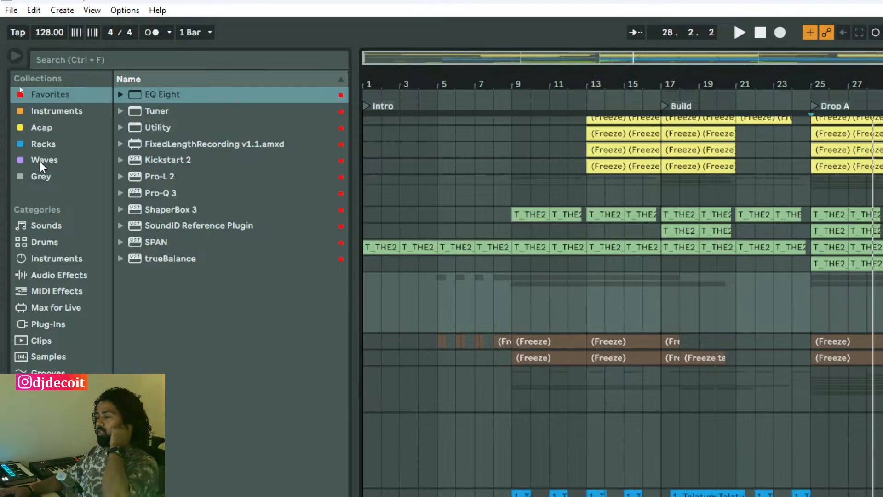
click(40, 161)
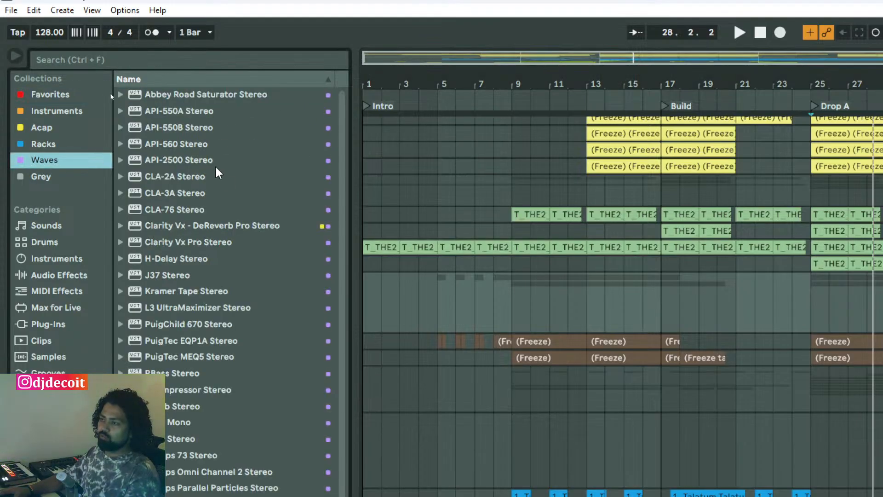
scroll(203, 292, down, 3)
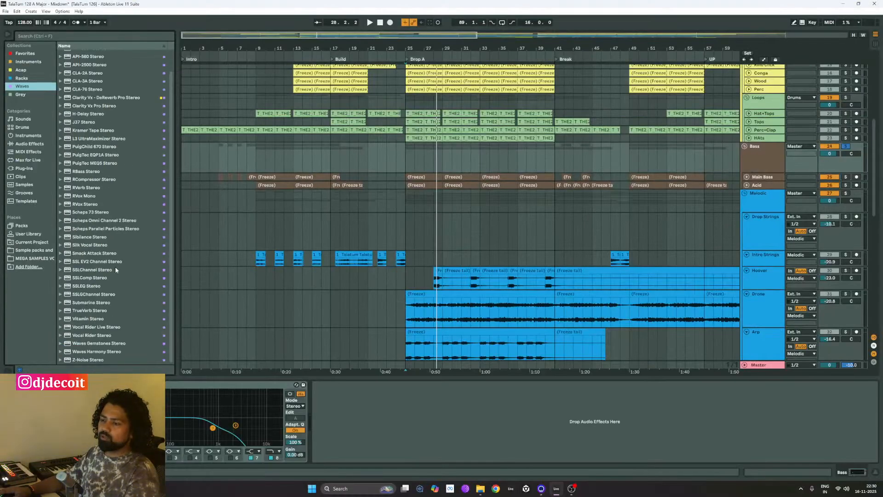
click(110, 294)
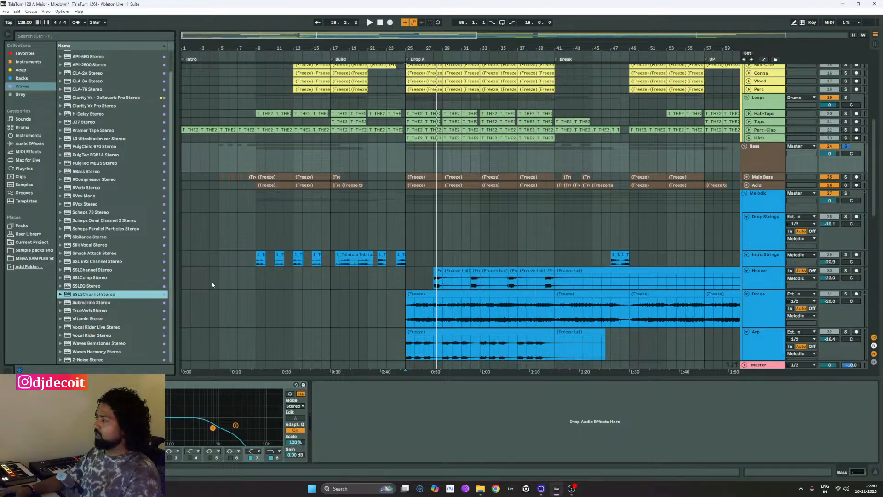
click(762, 162)
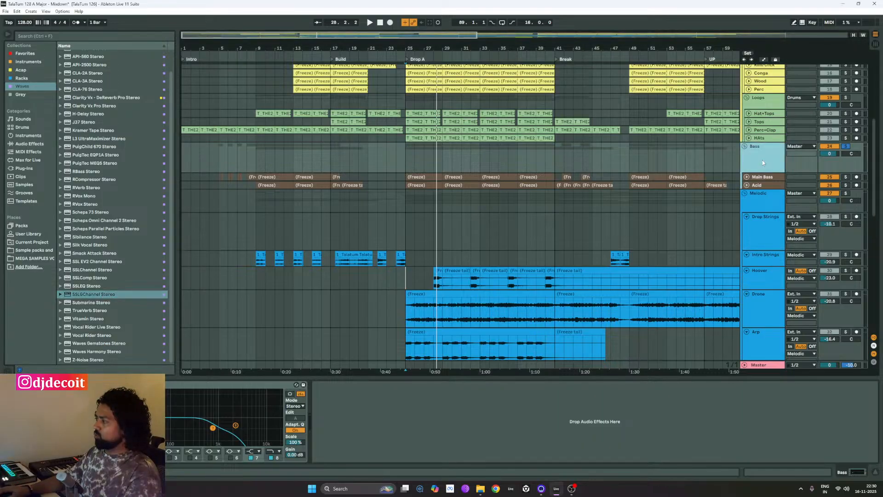
click(105, 295)
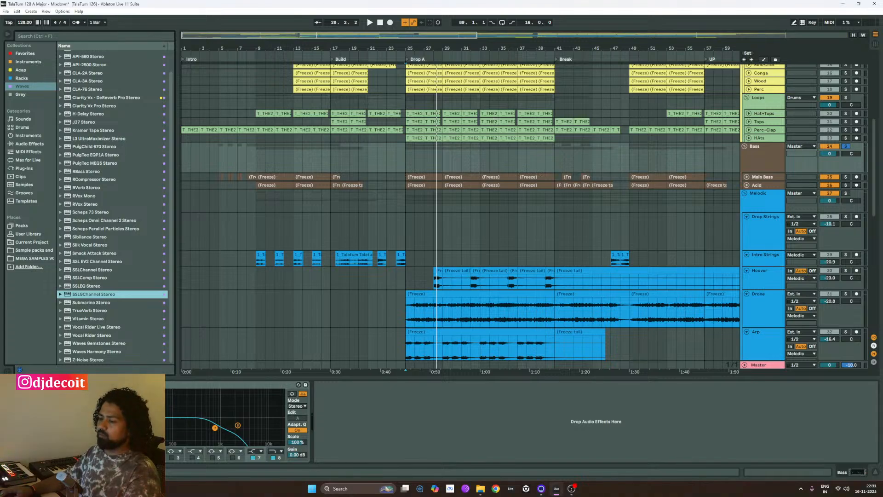
key(Return)
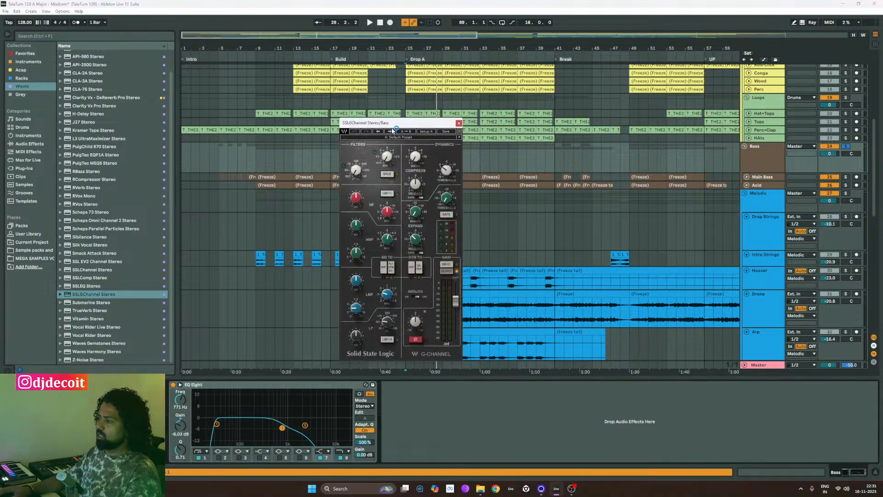
- Close the SSLGChannel window and remove the plug-in from the Bass group
drag(400, 123, 431, 115)
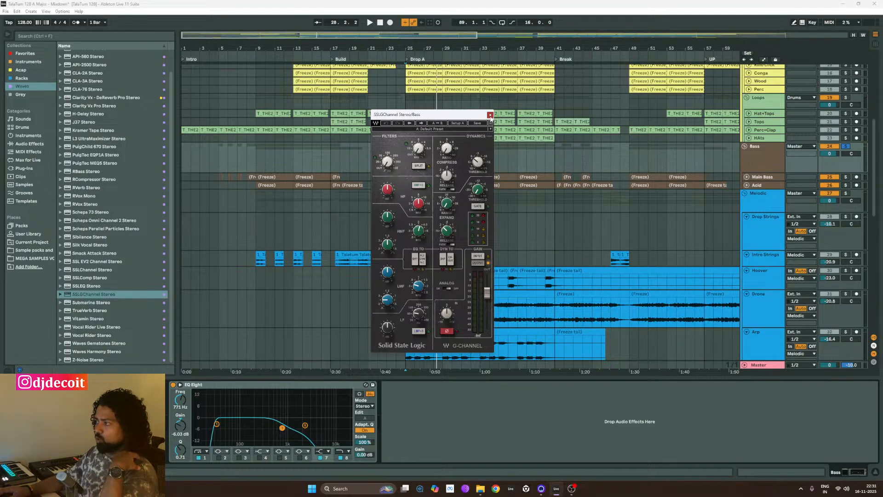
click(490, 115)
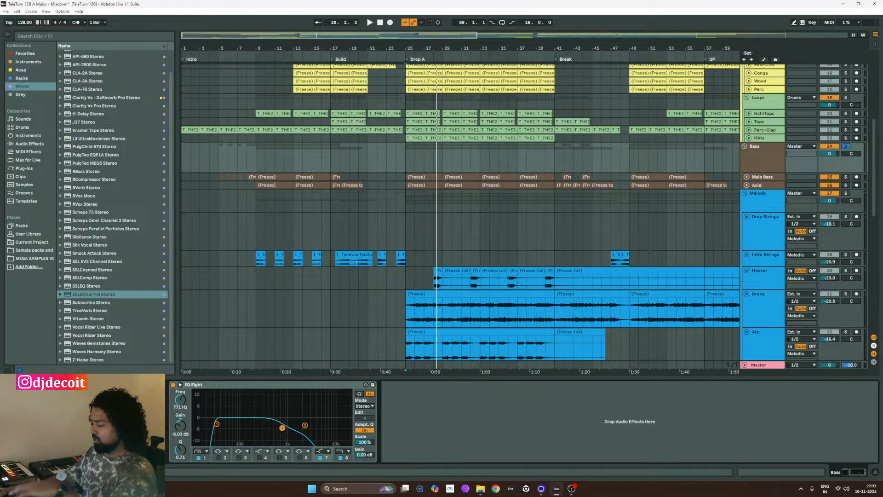
key(Delete)
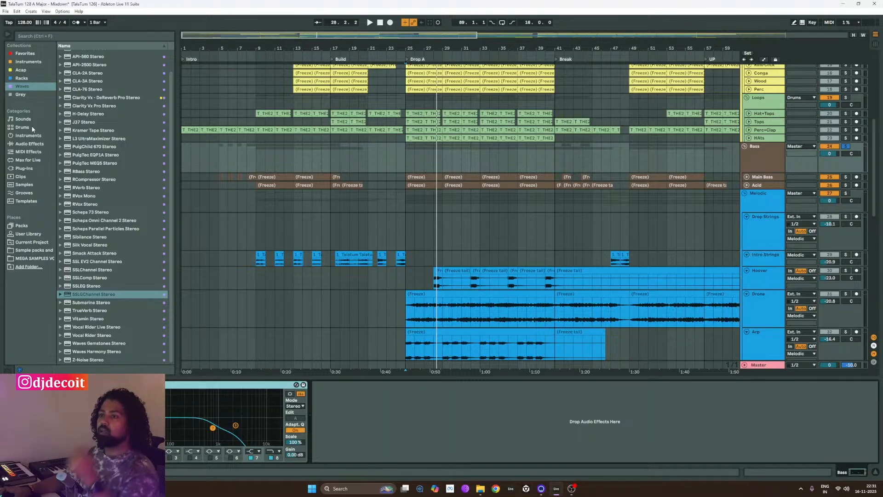
- Find Glue Compressor among the Dynamics audio effects and insert it before EQ Eight on the Bass group
click(29, 144)
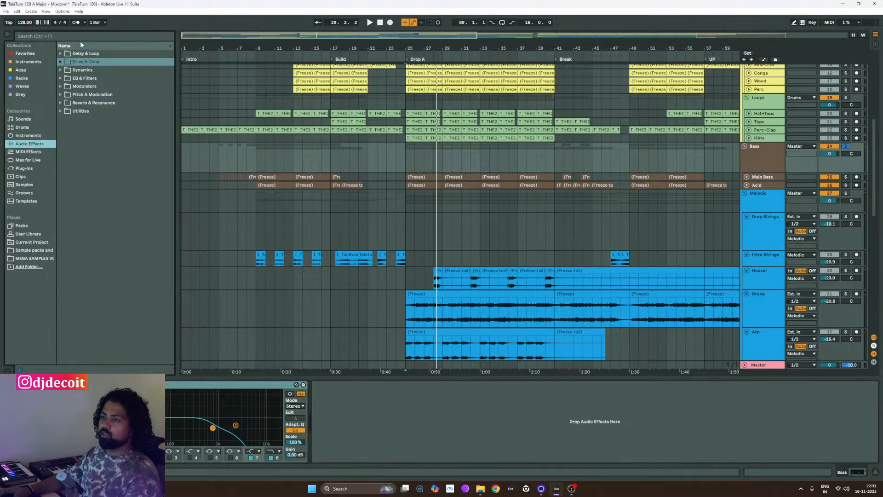
click(86, 88)
click(74, 70)
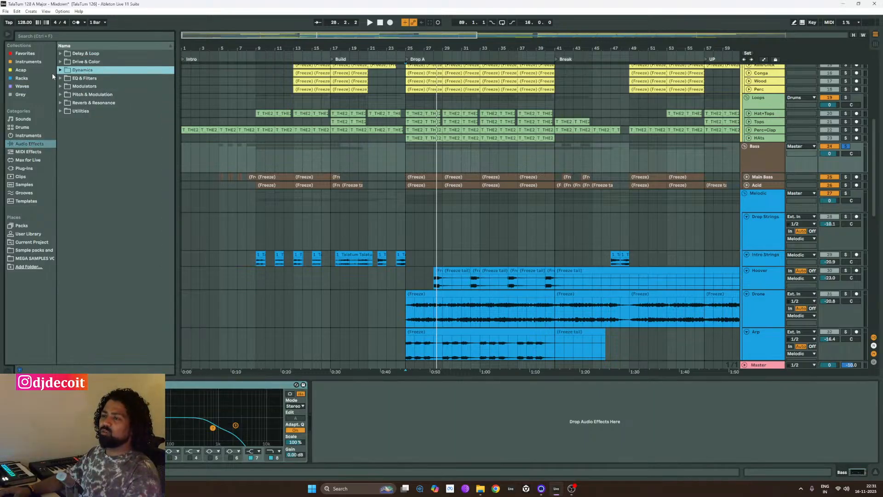
click(61, 71)
click(77, 80)
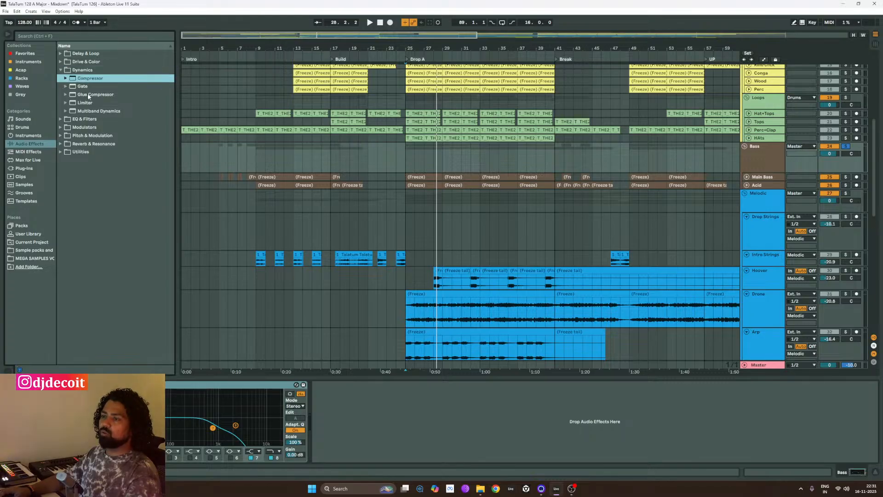
click(87, 96)
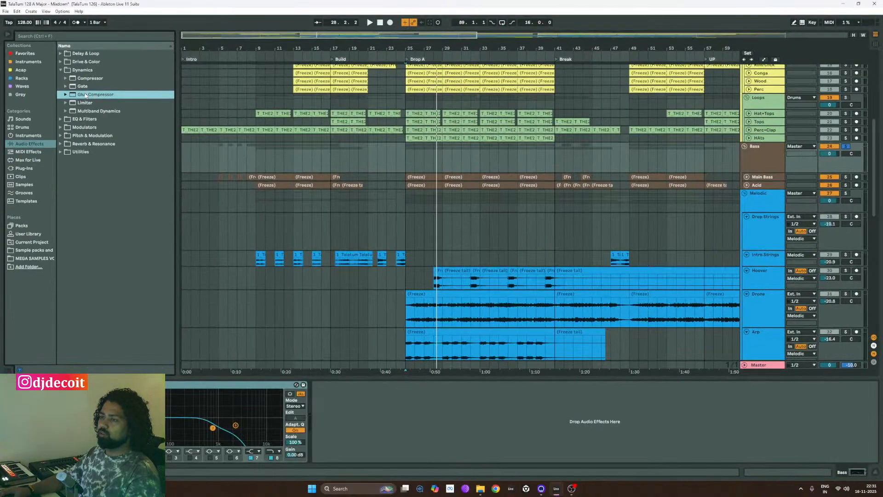
drag(106, 110, 110, 414)
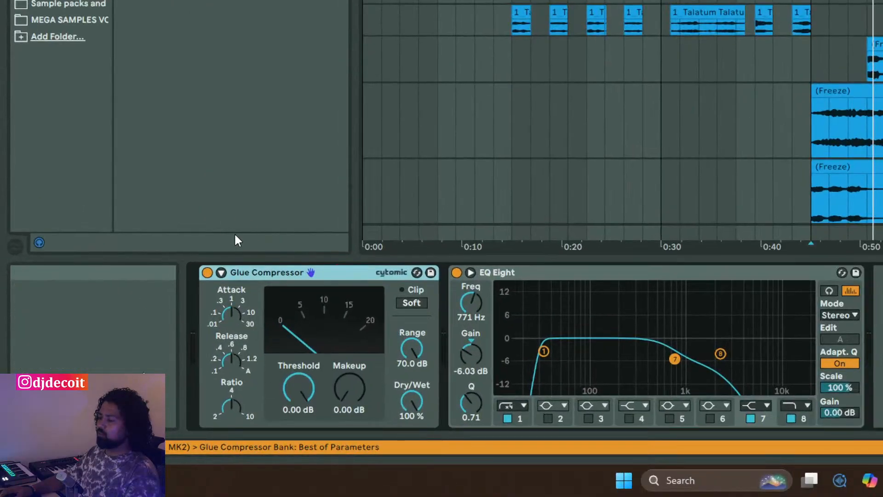
- Shorten the Glue Compressor's attack, set its release to Auto and lower the ratio to 2
click(228, 311)
drag(228, 311, 228, 322)
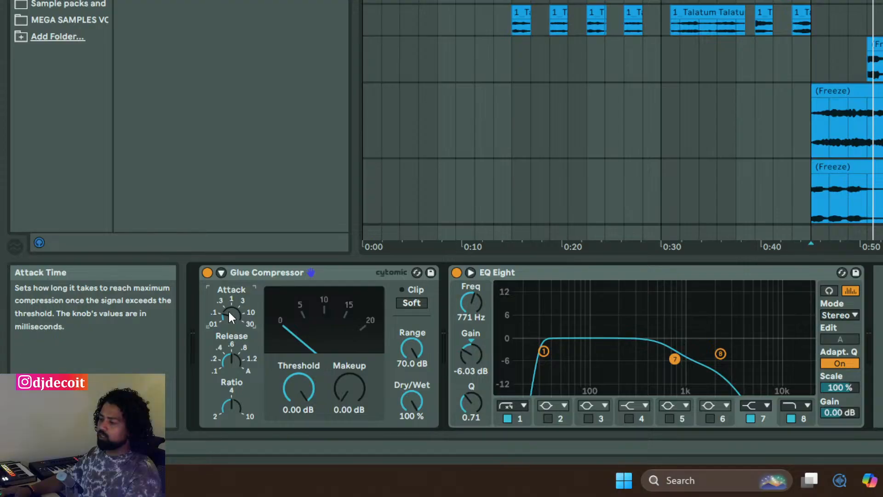
click(231, 359)
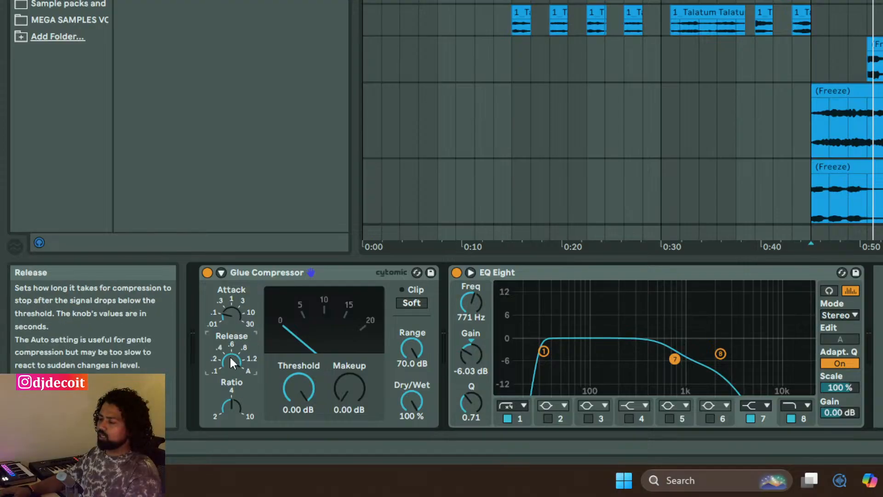
drag(230, 403, 229, 410)
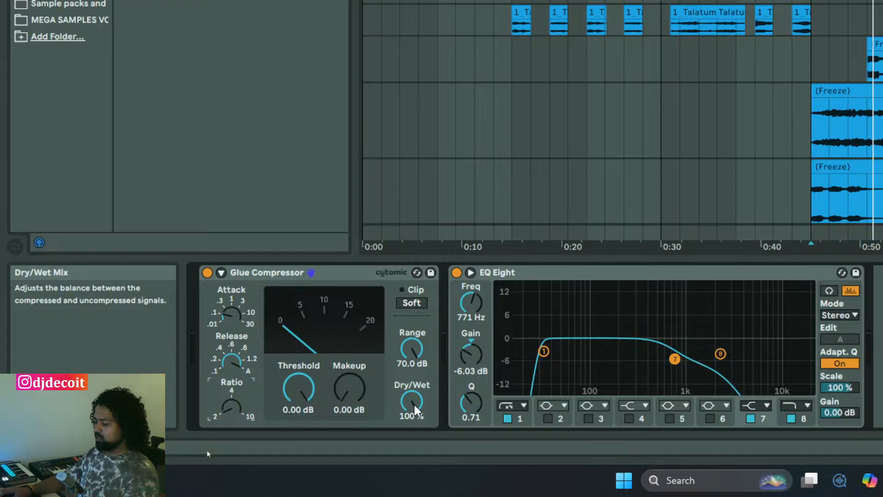
- While auditioning the soloed bass, set the Glue Compressor's threshold to -7.30 dB and its makeup gain to 0.95 dB
key(space)
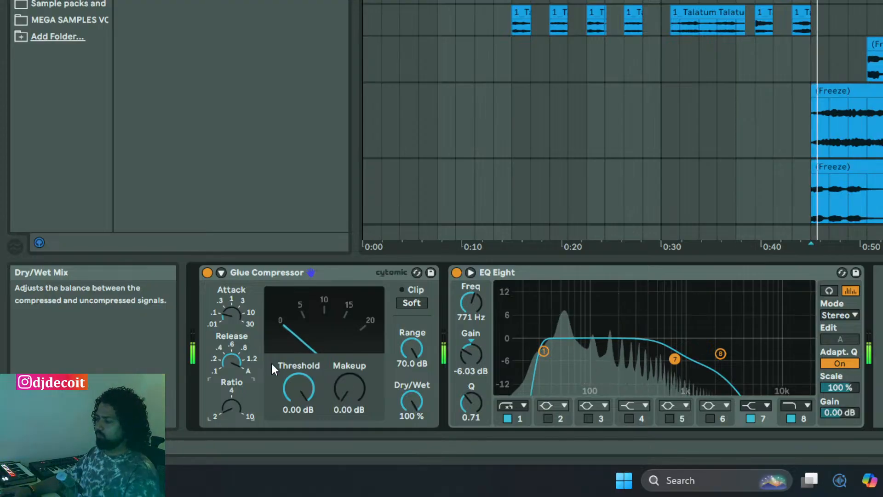
mouse_move(283, 379)
mouse_down()
mouse_move(290, 401)
mouse_move(289, 381)
mouse_up()
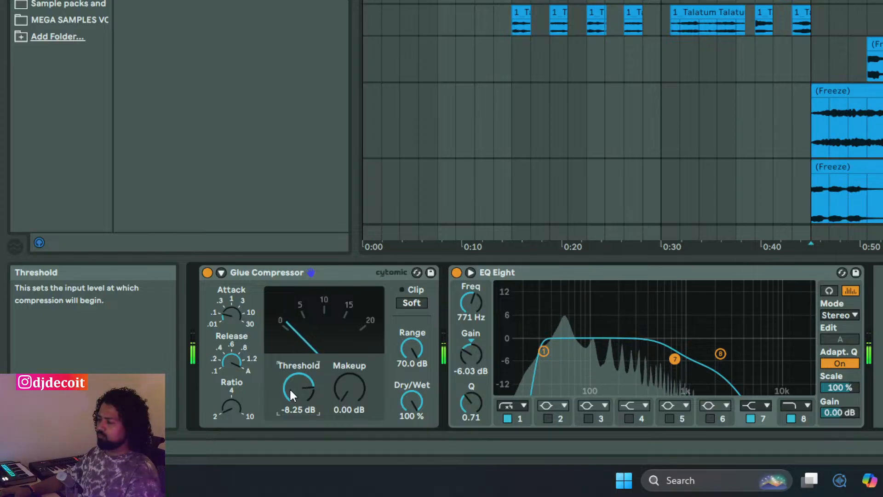
drag(289, 387, 288, 379)
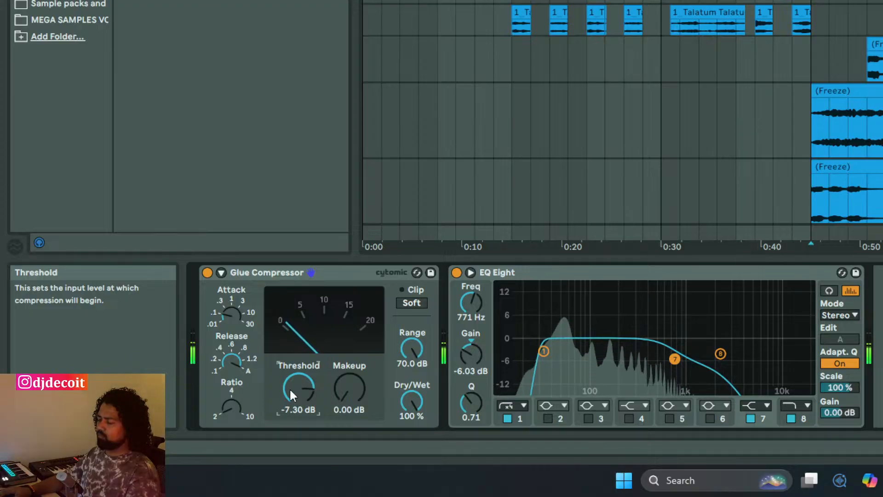
key(space)
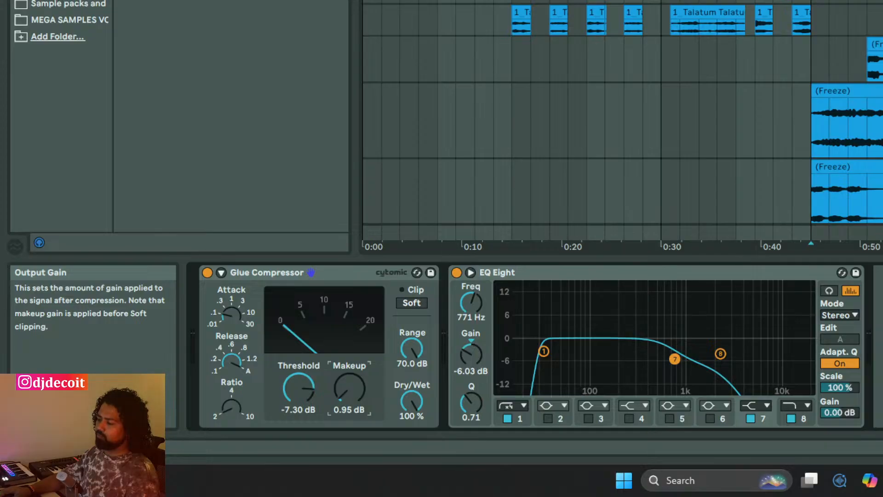
drag(349, 397, 350, 398)
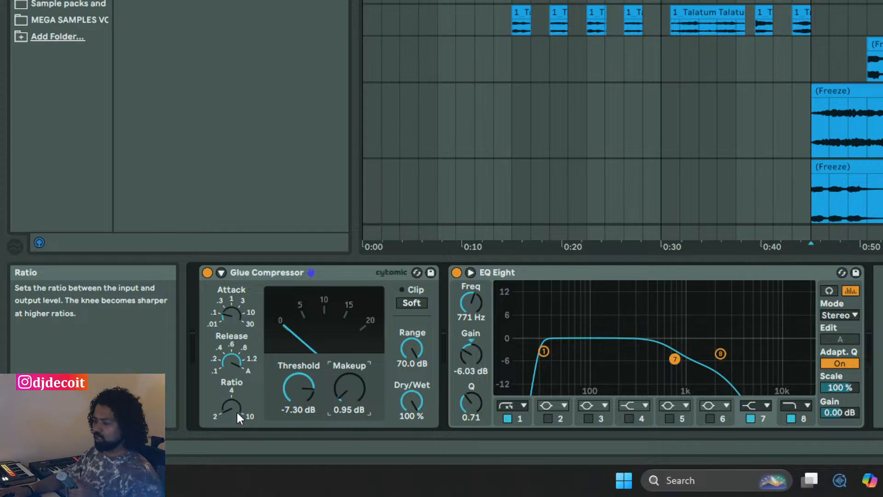
- While the soloed bass plays, try the Glue Compressor's ratio at 4 and return it to 2
key(space)
drag(226, 409, 226, 387)
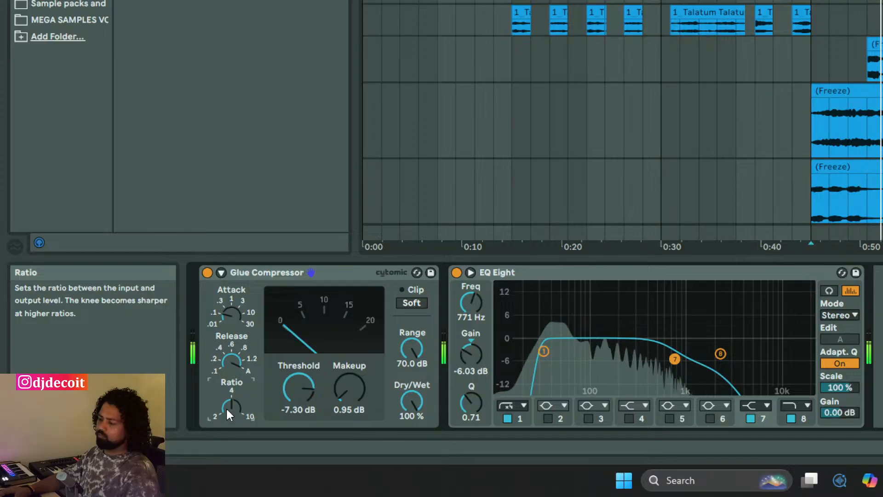
drag(225, 406, 226, 391)
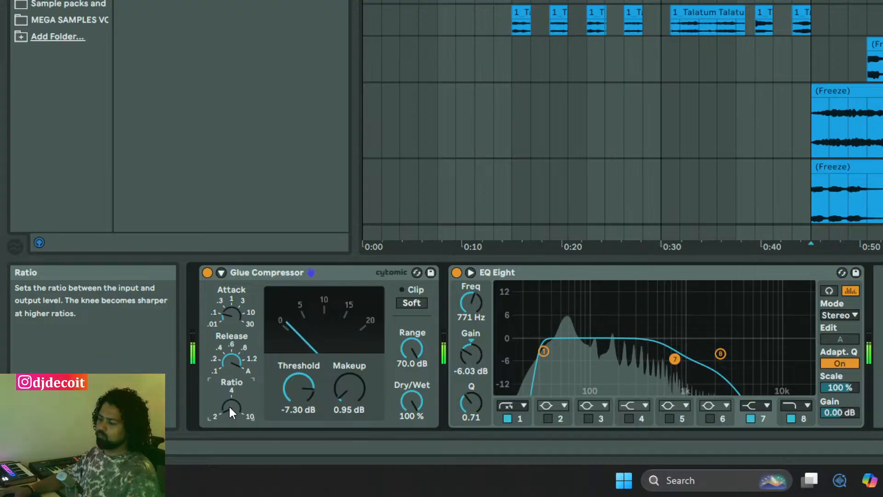
key(space)
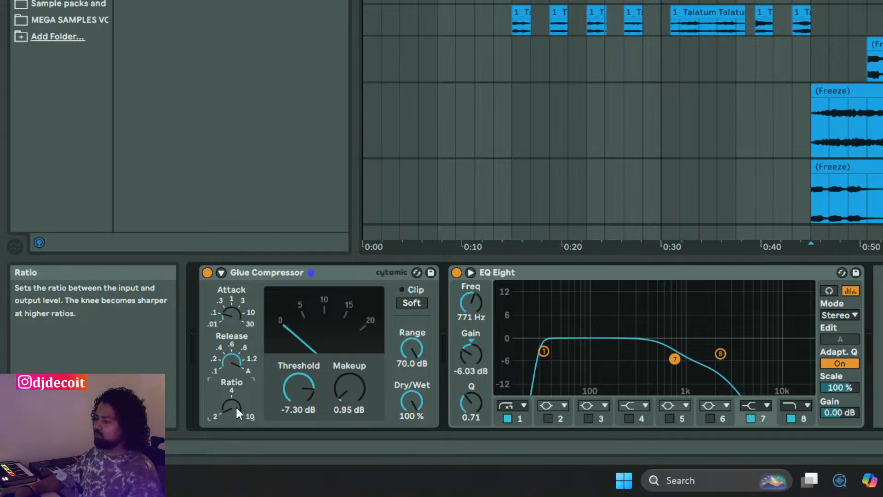
- While auditioning the bass, set the Glue Compressor's threshold to -9.52 dB and its makeup gain to 1.59 dB
key(space)
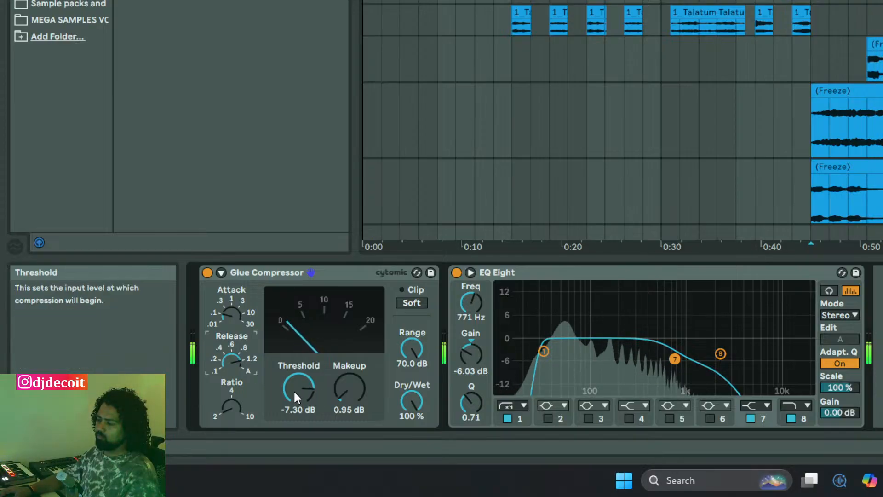
drag(292, 390, 291, 398)
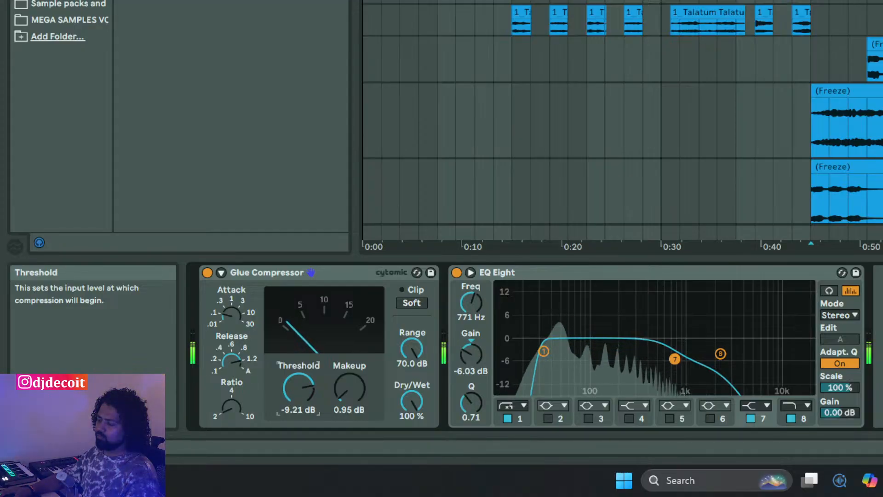
drag(292, 398, 291, 399)
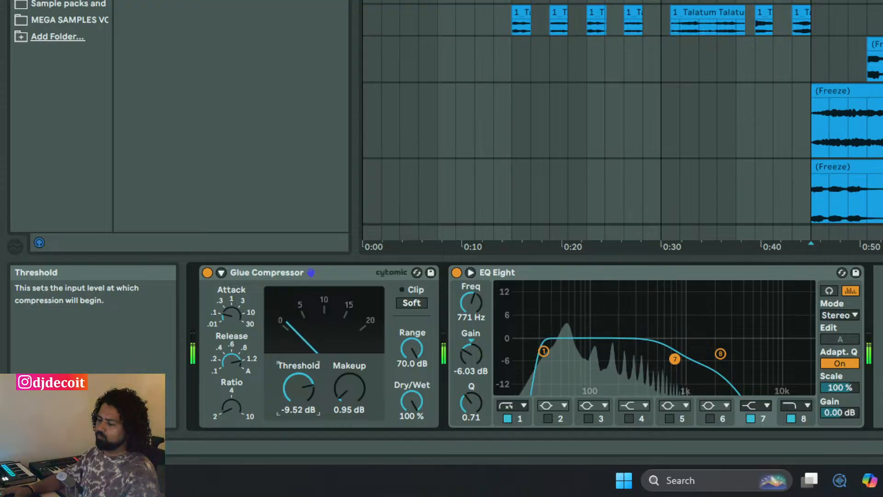
click(348, 392)
drag(349, 393, 348, 392)
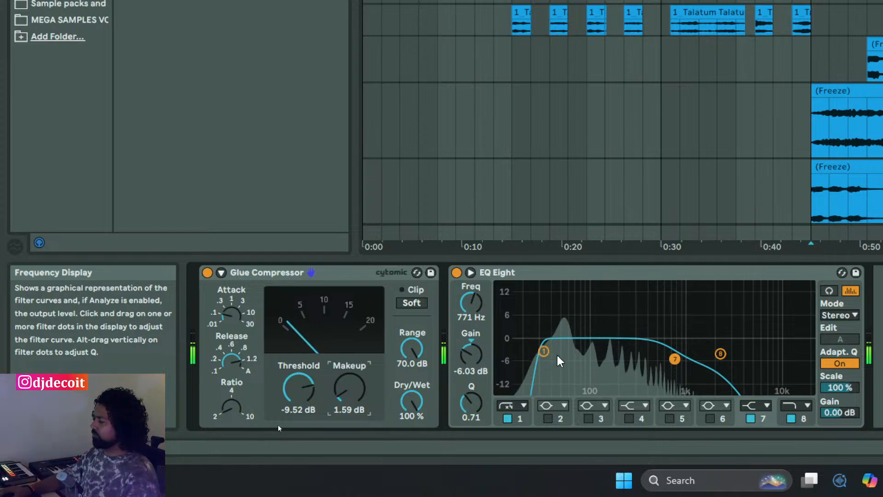
- Disable EQ Eight's band 8 filter on the Bass group and reshape the band 7 high shelf to about 1.09 kHz and -2.85 dB
click(543, 352)
key(space)
click(674, 359)
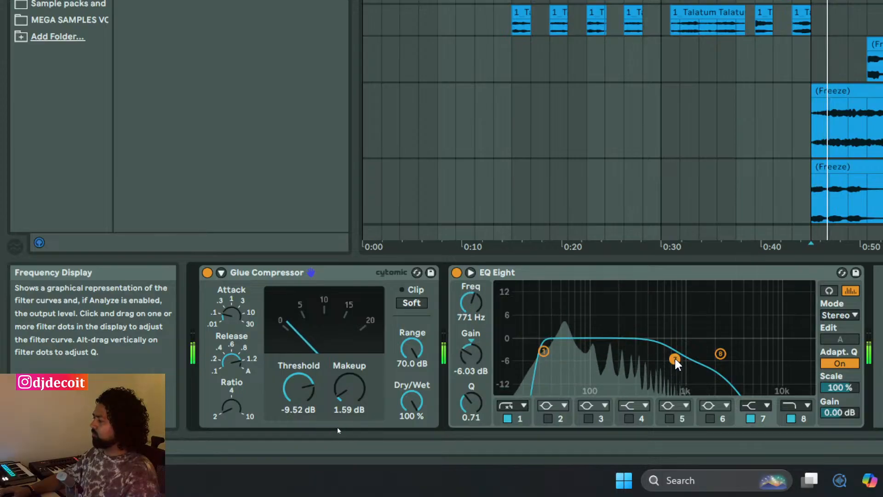
click(783, 418)
drag(661, 358, 637, 357)
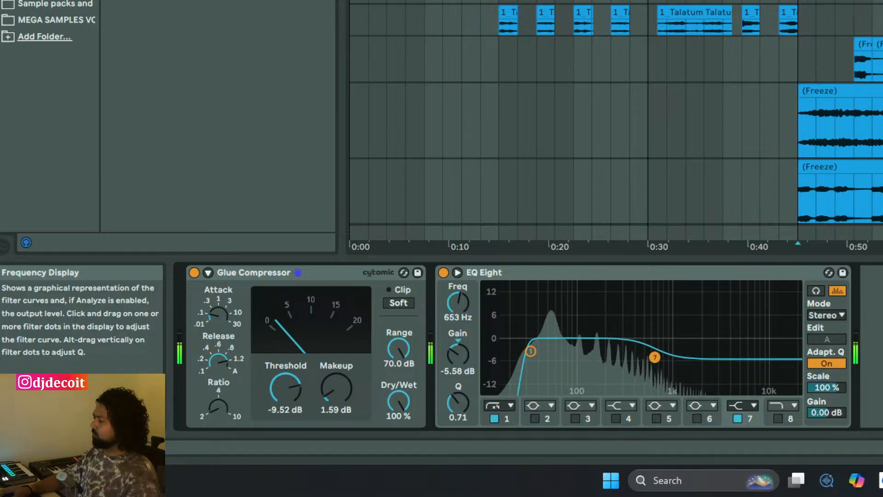
drag(655, 357, 658, 350)
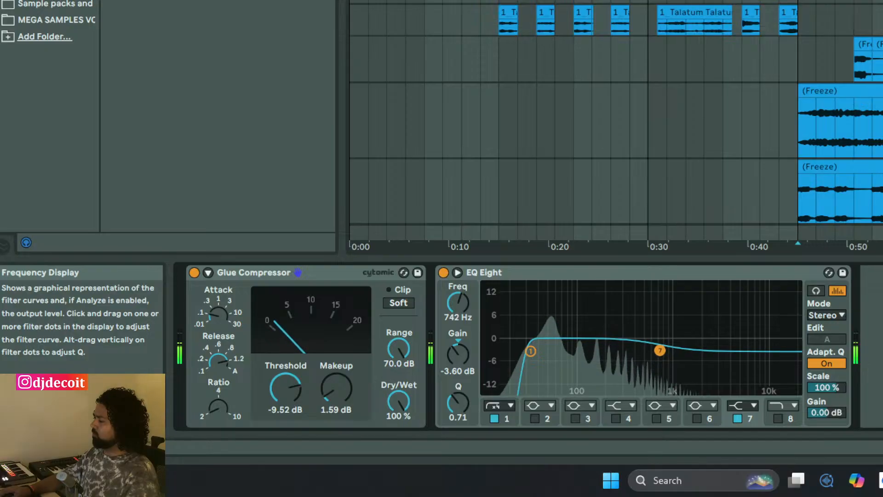
mouse_move(663, 351)
mouse_down()
mouse_move(727, 339)
mouse_move(679, 347)
mouse_up()
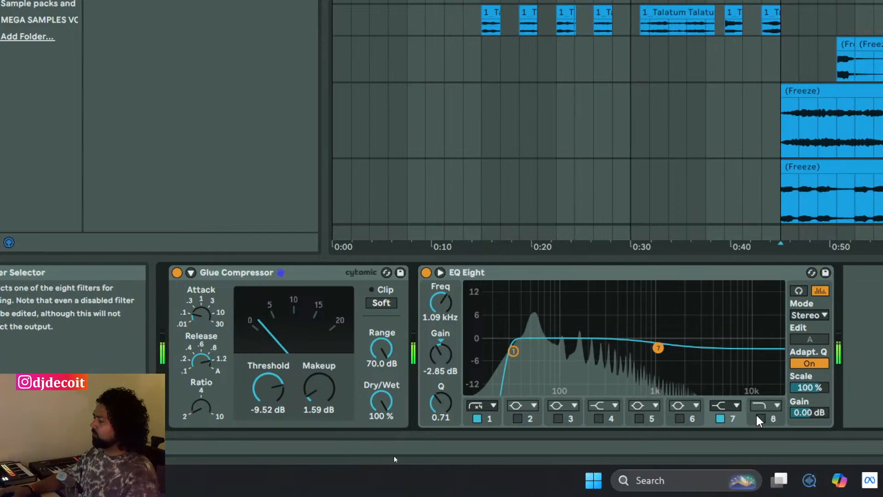
- Re-enable EQ Eight's band 8 high-cut filter and set its frequency to 4.00 kHz
click(760, 419)
mouse_move(689, 353)
mouse_down()
mouse_move(712, 339)
mouse_move(715, 356)
mouse_move(699, 356)
mouse_move(711, 356)
mouse_up()
key(space)
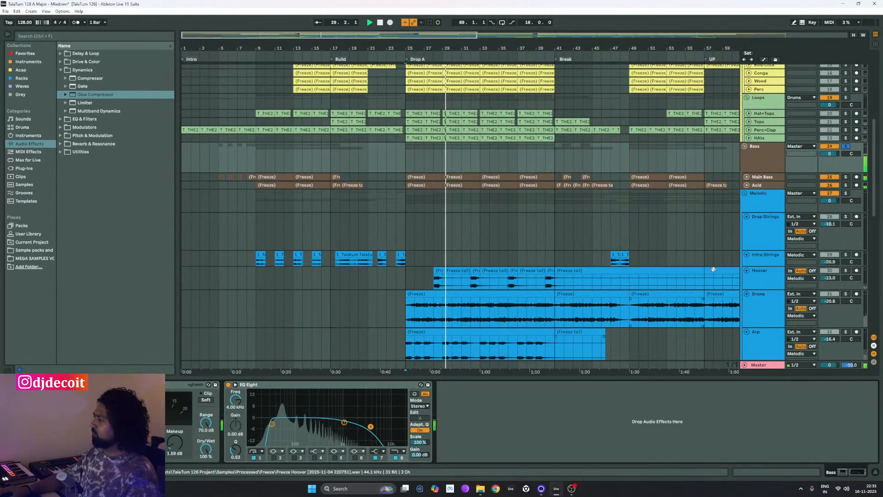
- Audition the processed bass in the full mix and soloed together with the Kick track, and stop playback
click(845, 147)
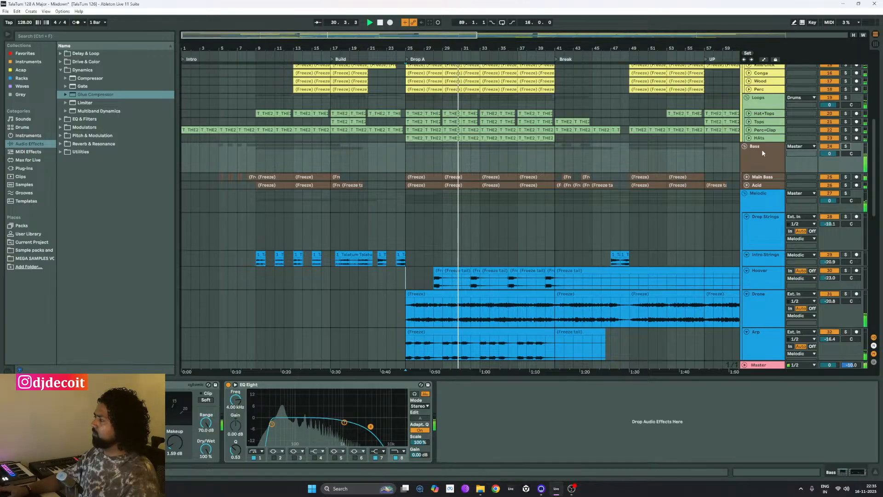
scroll(761, 149, up, 6)
scroll(832, 174, up, 2)
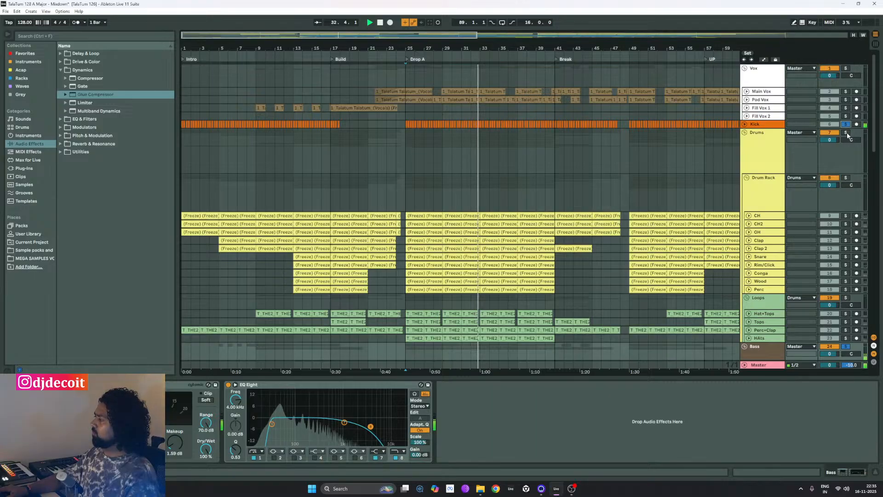
scroll(748, 204, down, 2)
scroll(748, 205, down, 2)
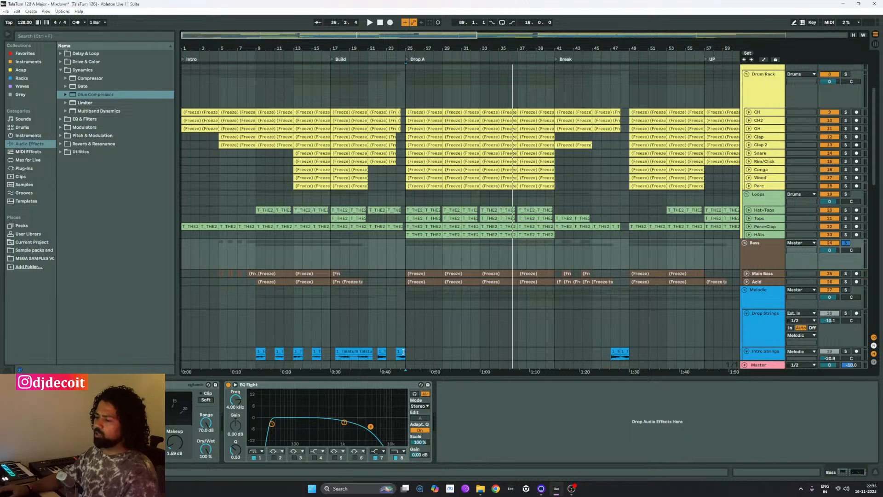
- Remove the Glue Compressor and EQ Eight from the Bass group and unsolo the group
click(173, 387)
key(Delete)
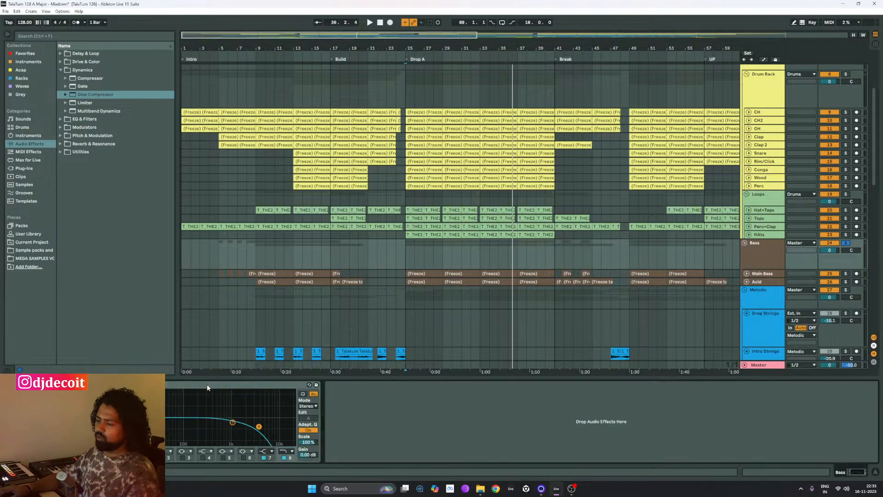
click(208, 385)
key(Delete)
scroll(706, 223, up, 2)
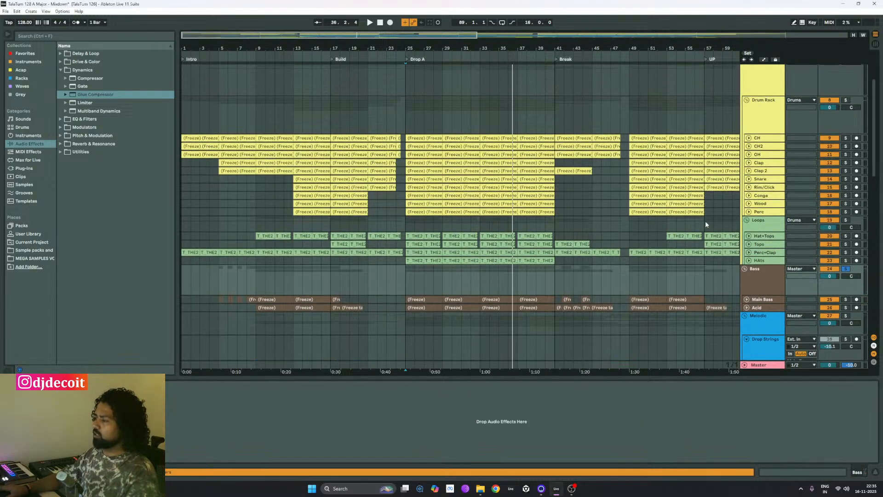
scroll(747, 283, up, 1)
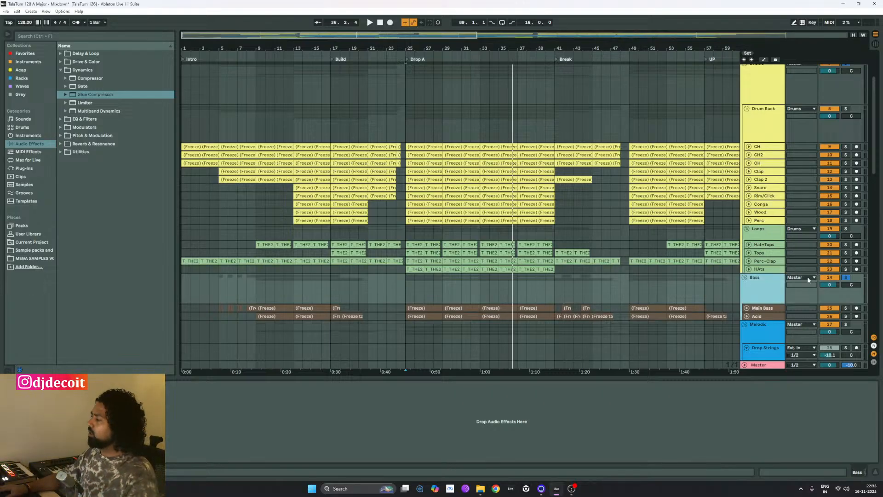
click(844, 279)
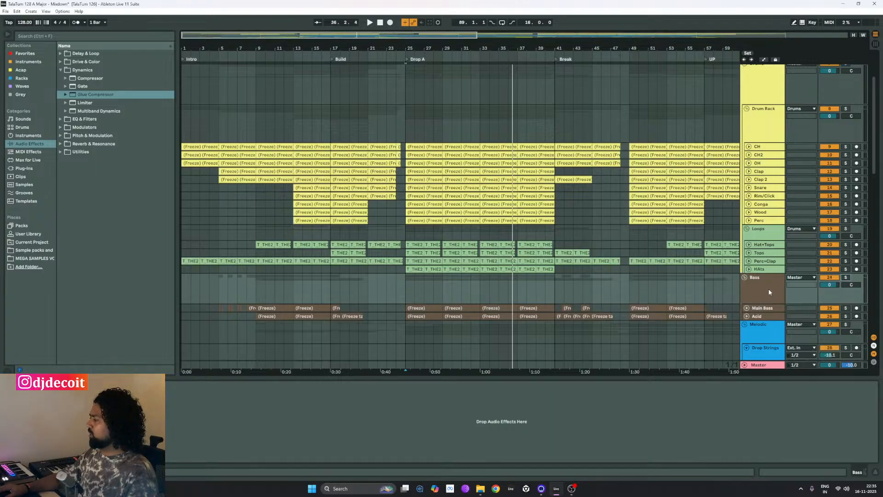
- Look over the arrangement's group tracks from Drums down to Ear Candy, selecting the Drums and Ear Candy groups
scroll(769, 292, up, 2)
scroll(772, 312, up, 3)
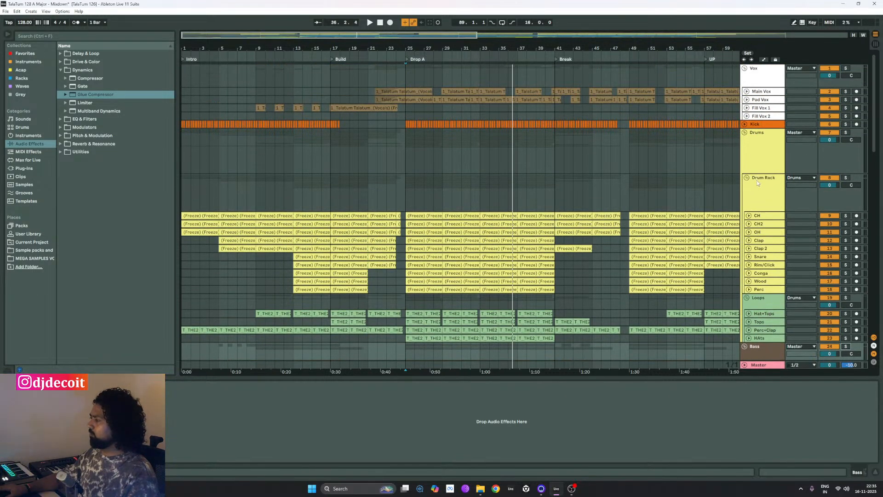
click(758, 160)
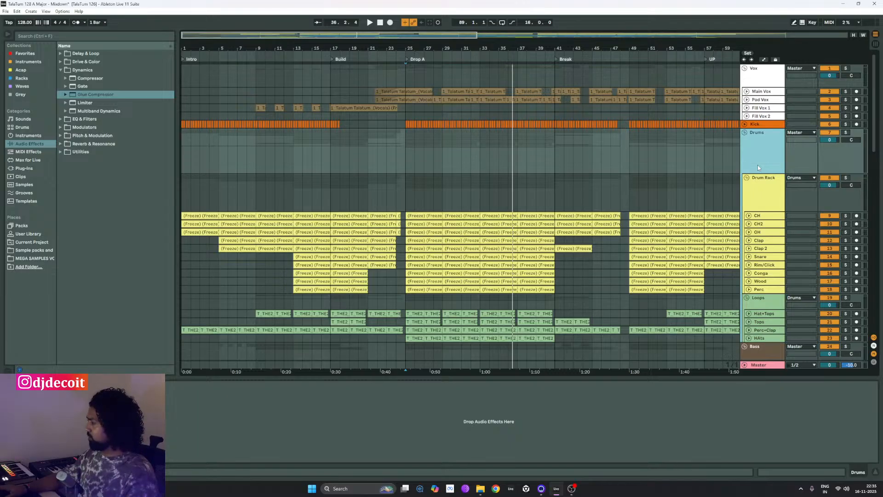
scroll(763, 170, down, 2)
scroll(769, 202, up, 2)
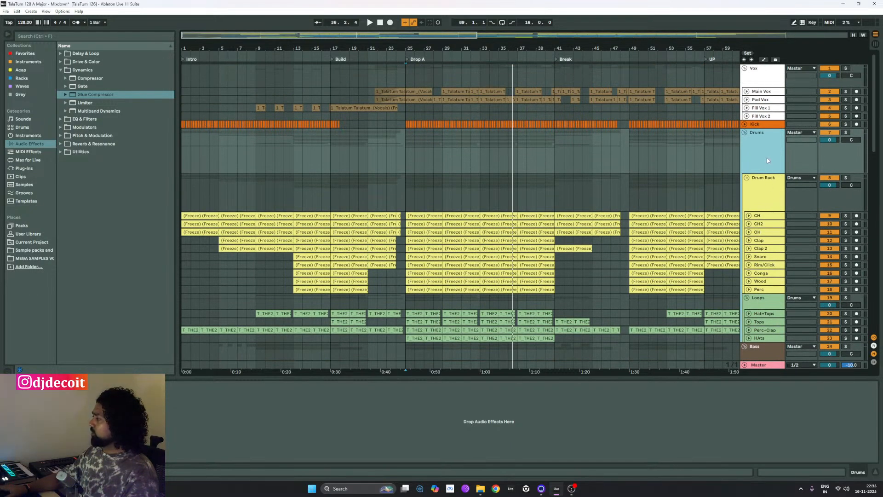
scroll(766, 160, down, 2)
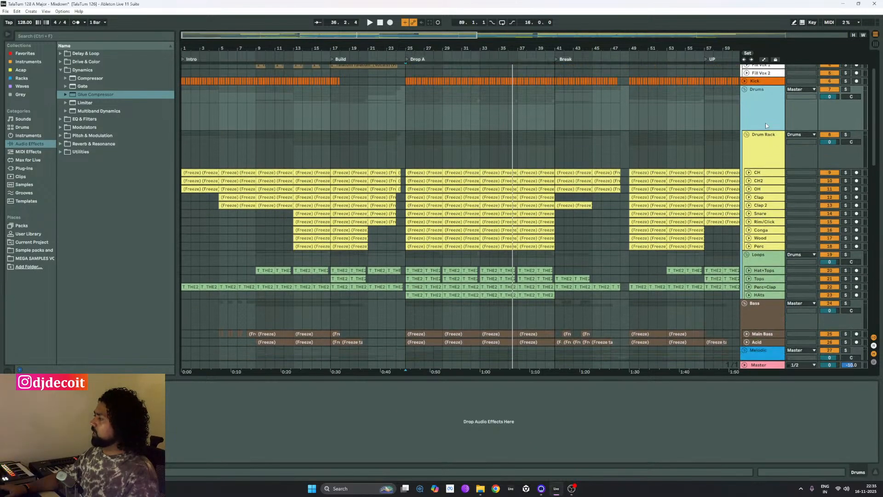
scroll(766, 129, up, 2)
scroll(771, 152, down, 2)
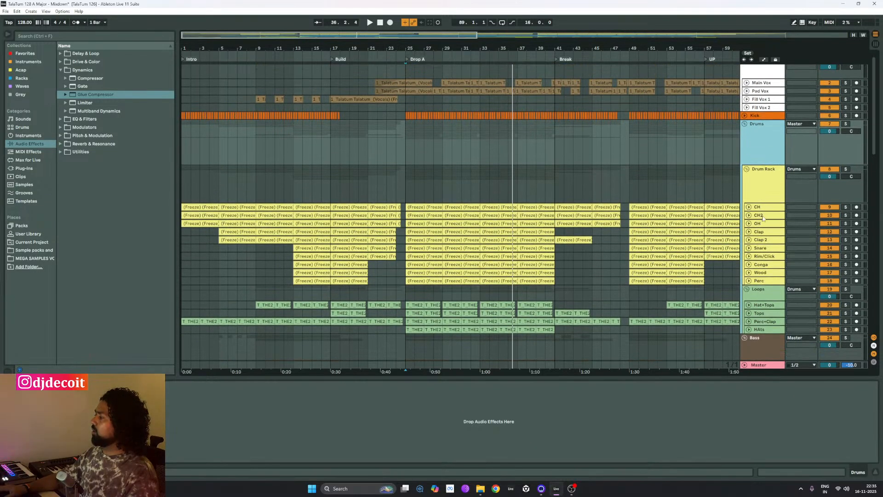
scroll(764, 240, down, 5)
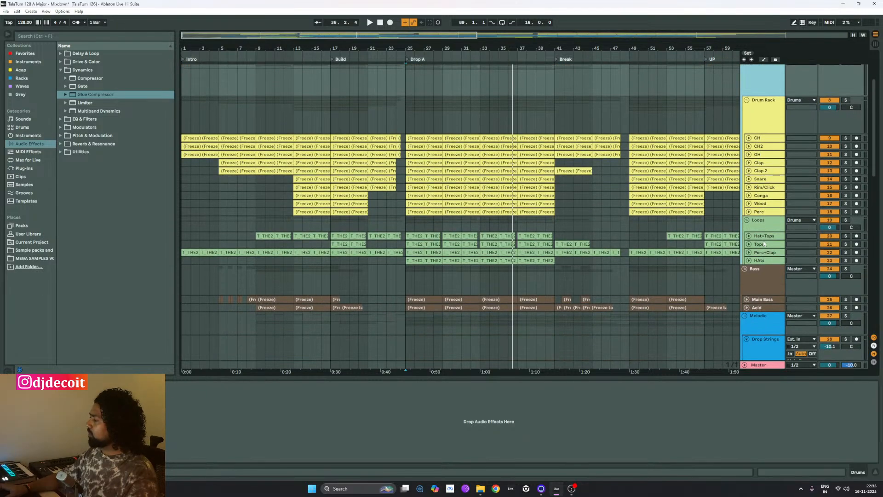
scroll(766, 242, down, 5)
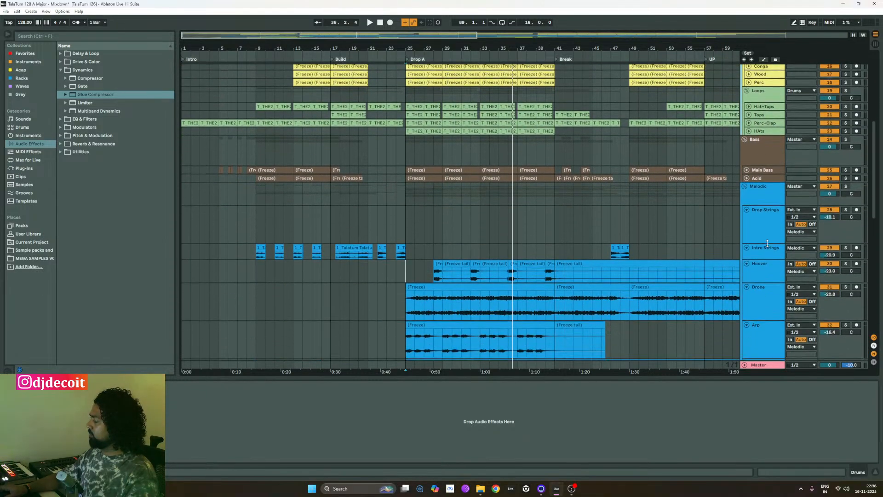
drag(874, 187, 877, 301)
click(766, 223)
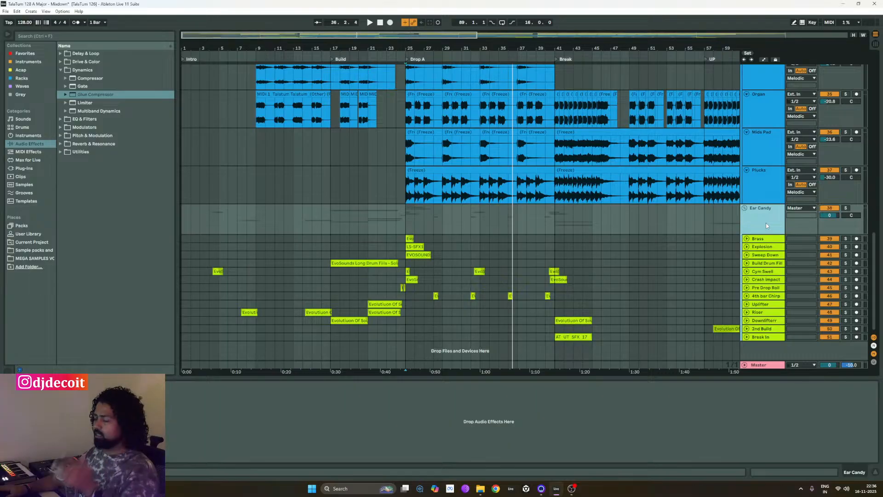
drag(874, 278, 881, 95)
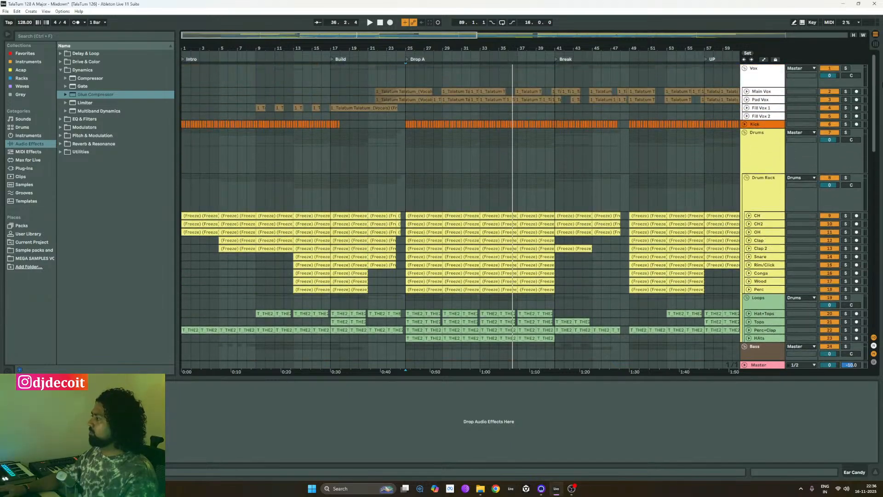
- Inspect the Drums group and its Drum Rack and Loops subgroups, ending with the Drums group selected
mouse_move(874, 139)
mouse_down()
mouse_move(875, 151)
mouse_move(875, 139)
mouse_up()
click(773, 144)
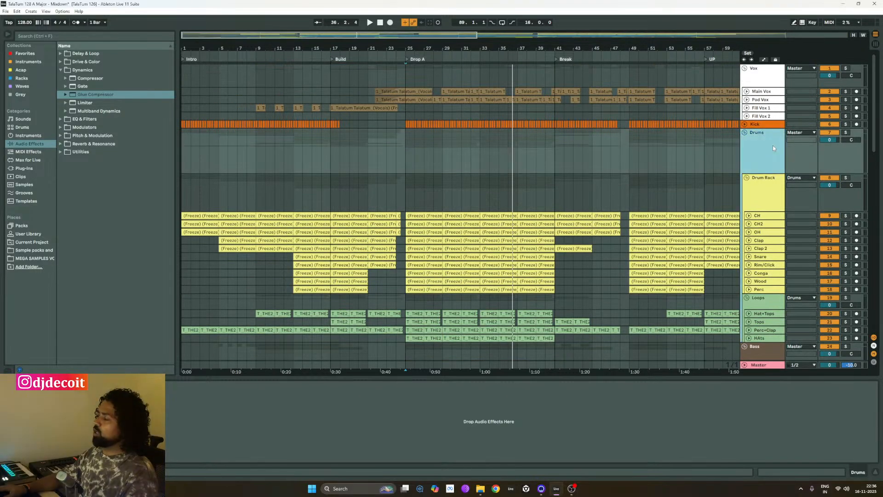
click(762, 180)
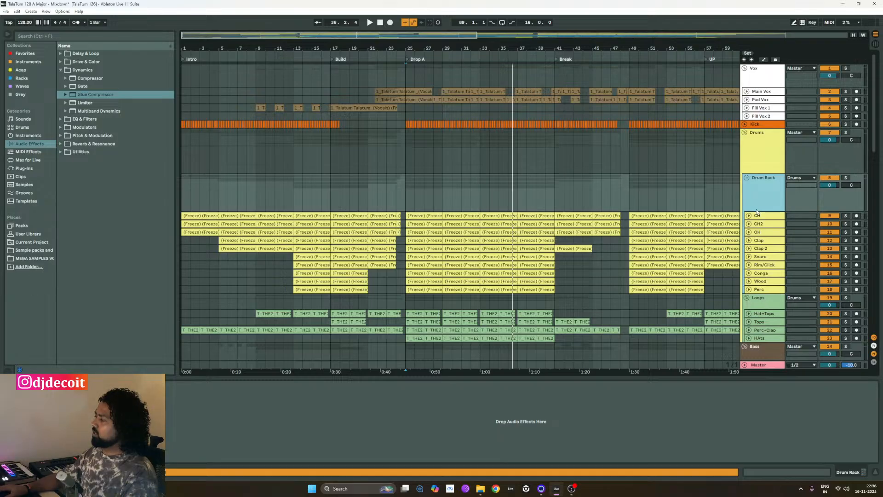
click(766, 300)
click(766, 154)
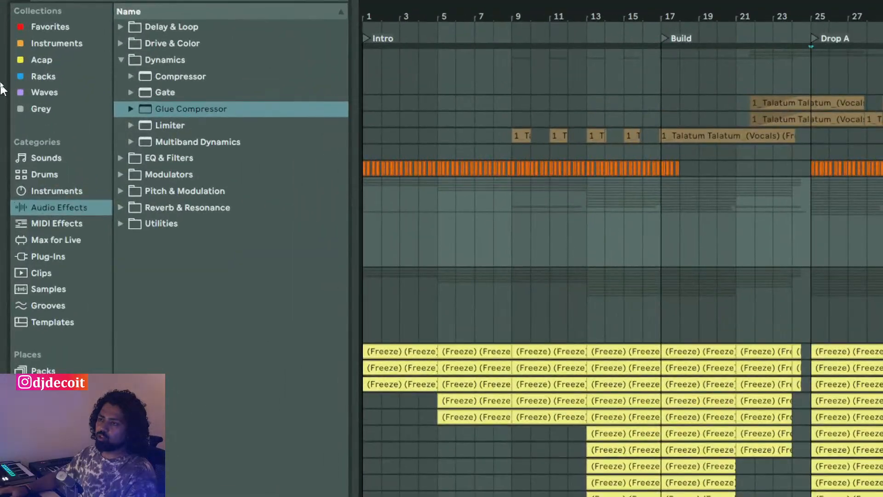
- Browse the saved racks in the Racks collection and select Ghost Drums Rack.adg
click(41, 76)
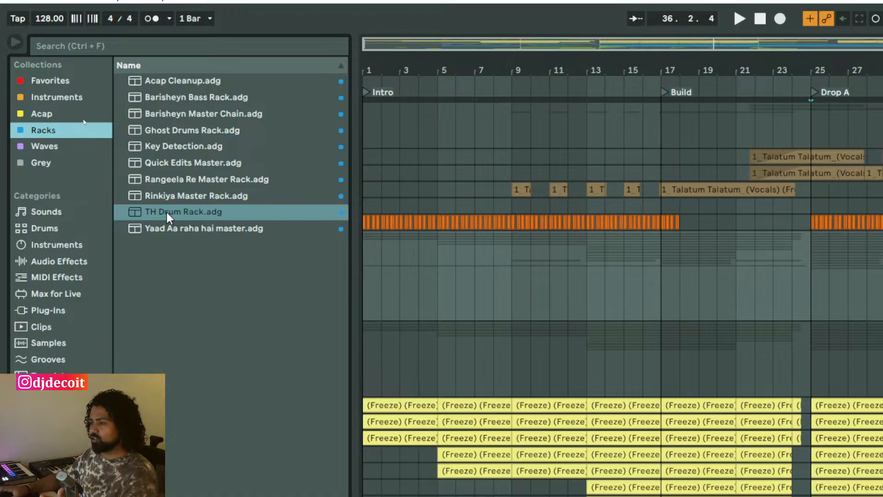
click(180, 131)
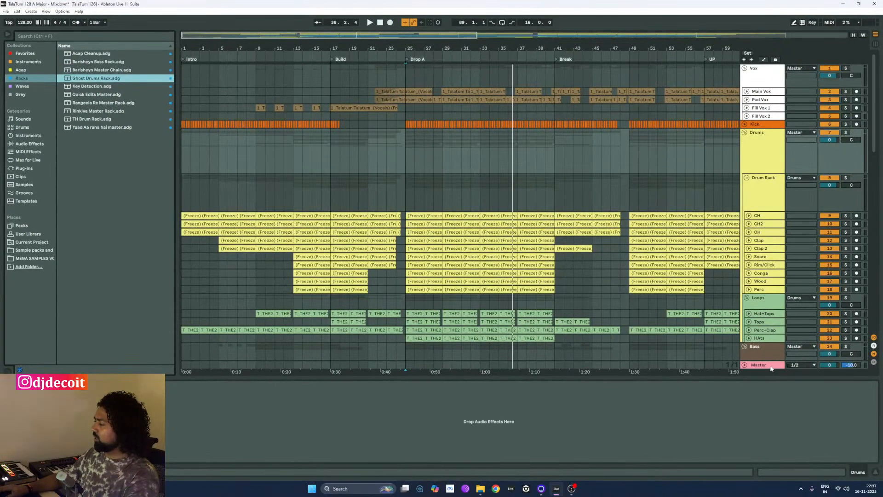
- Show the Master track's device chain and look at the tracks at the end of the arrangement
click(763, 364)
scroll(769, 357, down, 10)
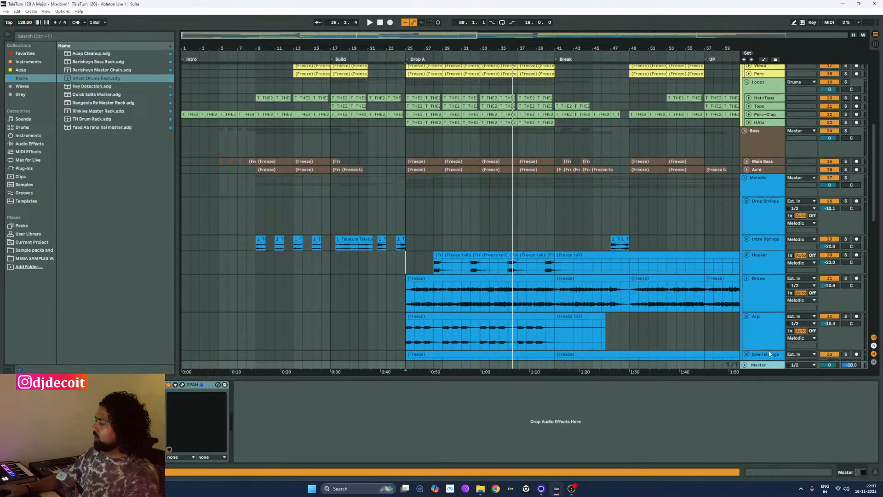
drag(875, 197, 878, 326)
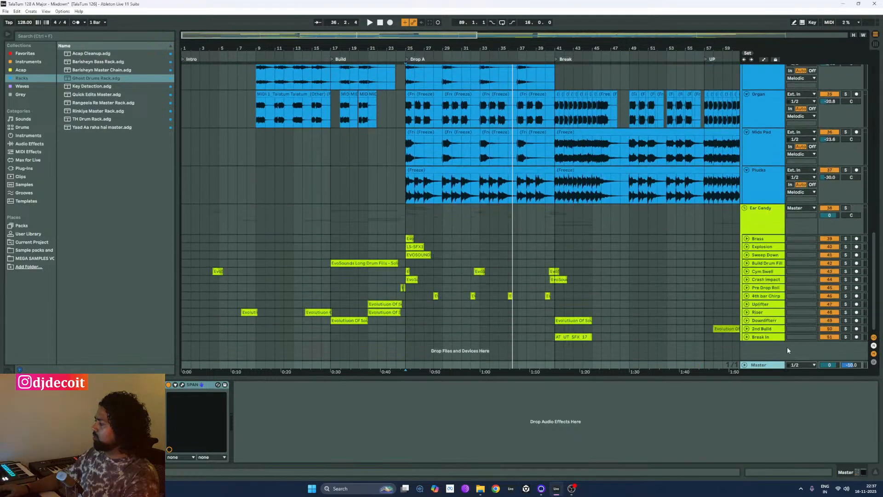
- Insert a return track and rename it Ghost Drums
right_click(765, 354)
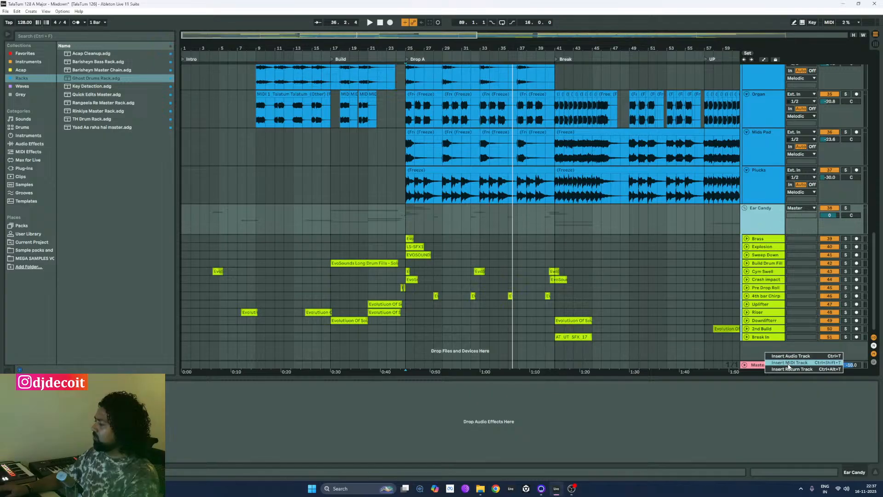
click(789, 369)
click(764, 359)
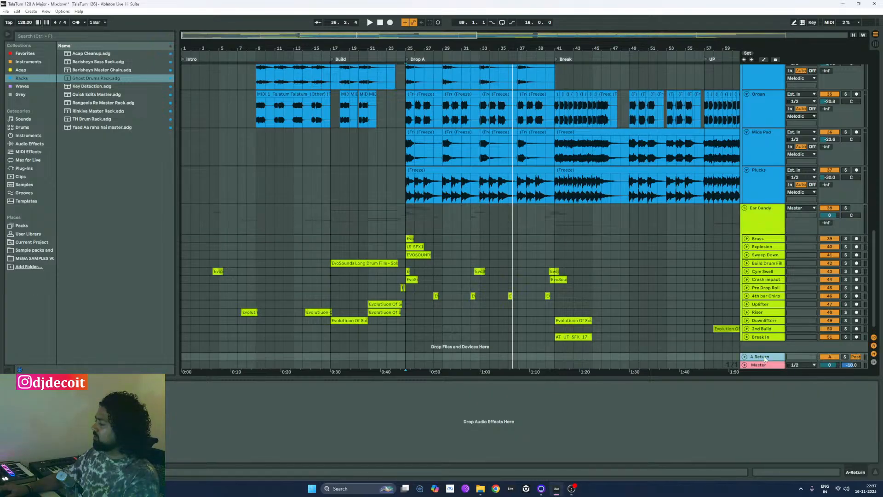
key(ctrl+r)
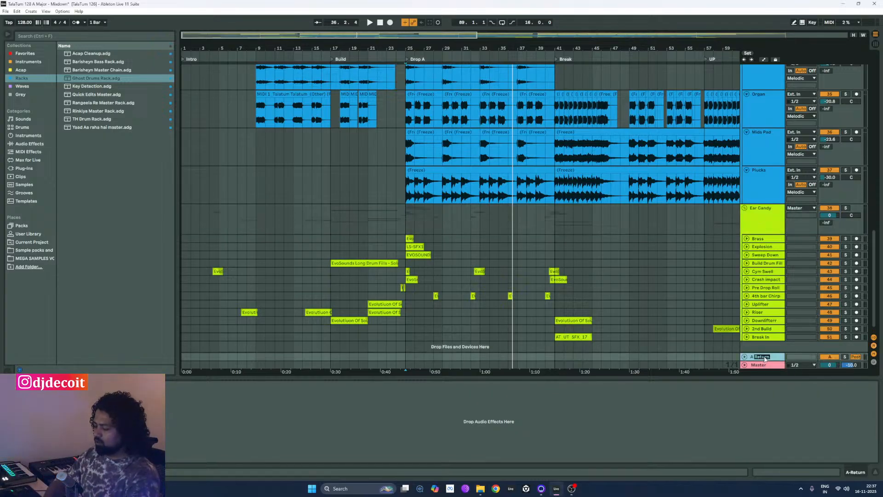
text(Ghost)
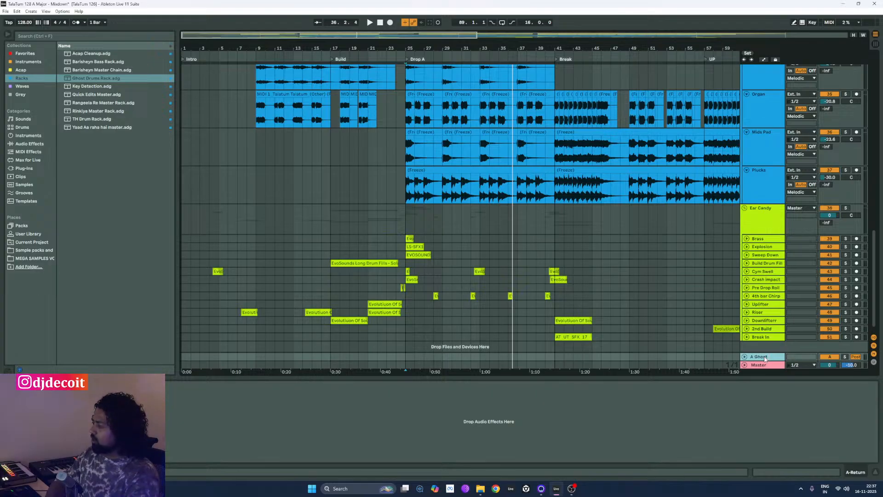
text( Drums)
key(Return)
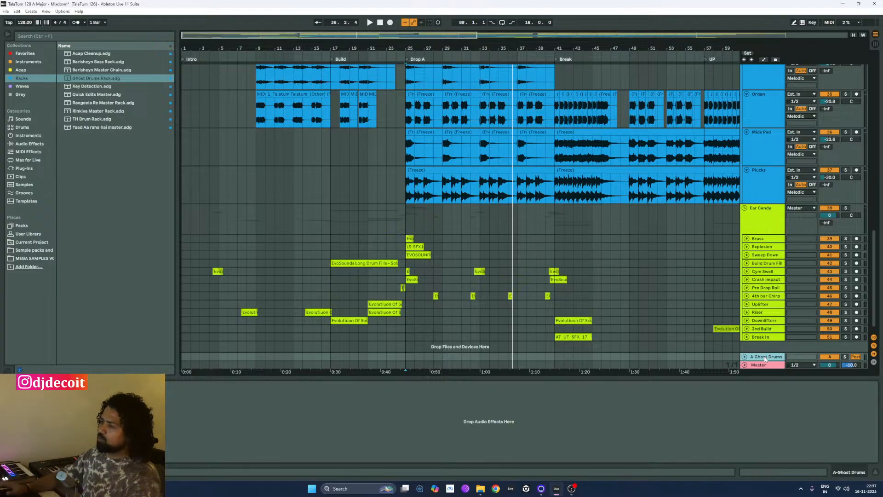
- Load Ghost Drums Rack.adg onto the Ghost Drums return track and show the devices inside the rack
drag(98, 78, 771, 359)
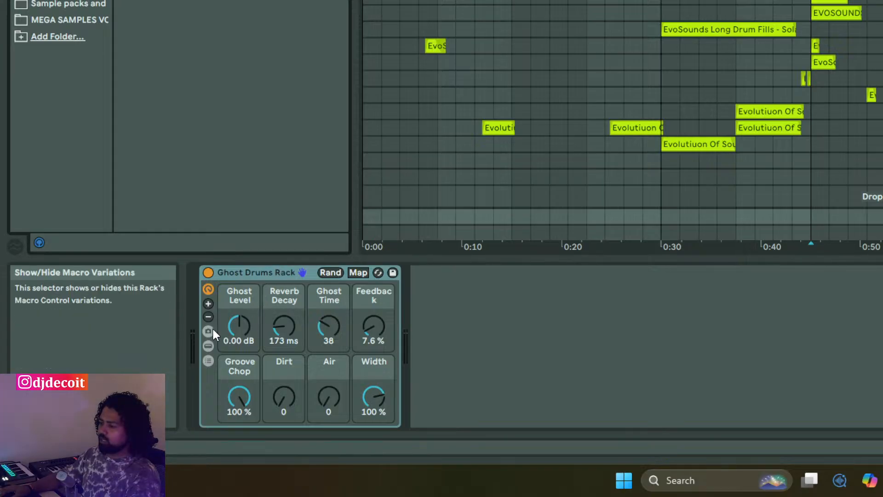
click(209, 345)
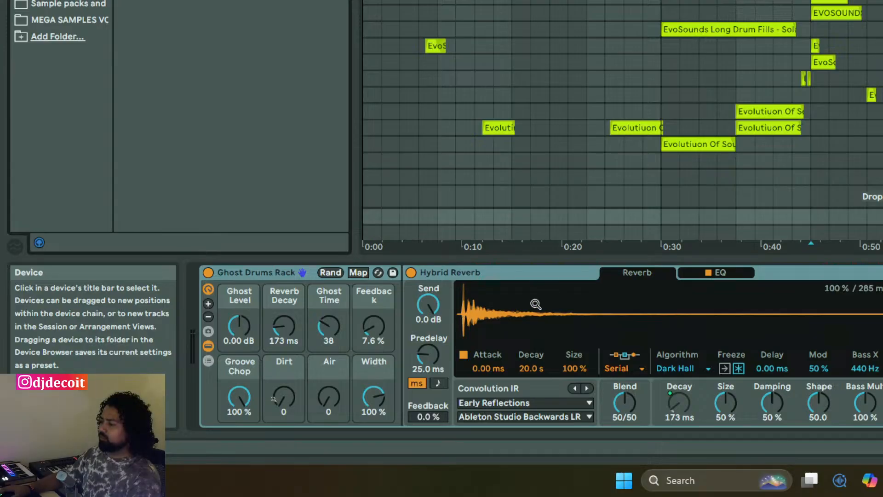
- Inspect the Ghost Drums Rack's devices one by one, from Hybrid Reverb and Delay through the LFO, Saturator and EQ Eight to Utility, folding each again
double_click(556, 277)
double_click(429, 359)
double_click(489, 273)
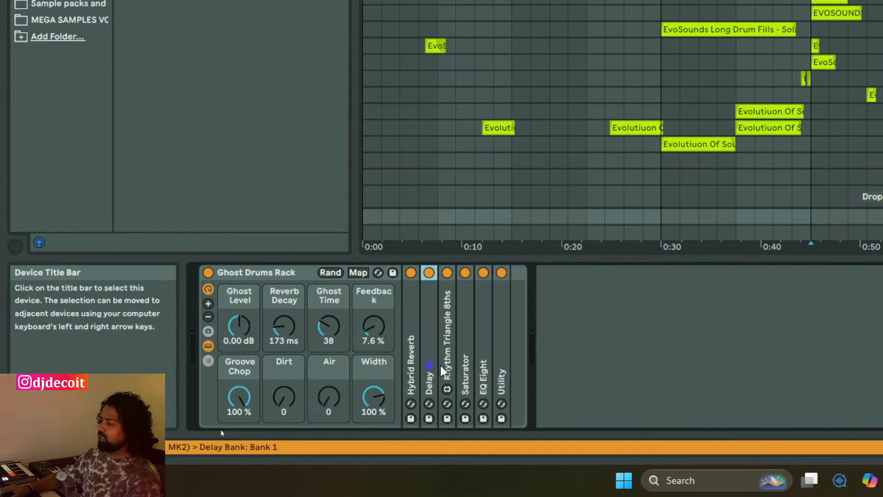
double_click(449, 351)
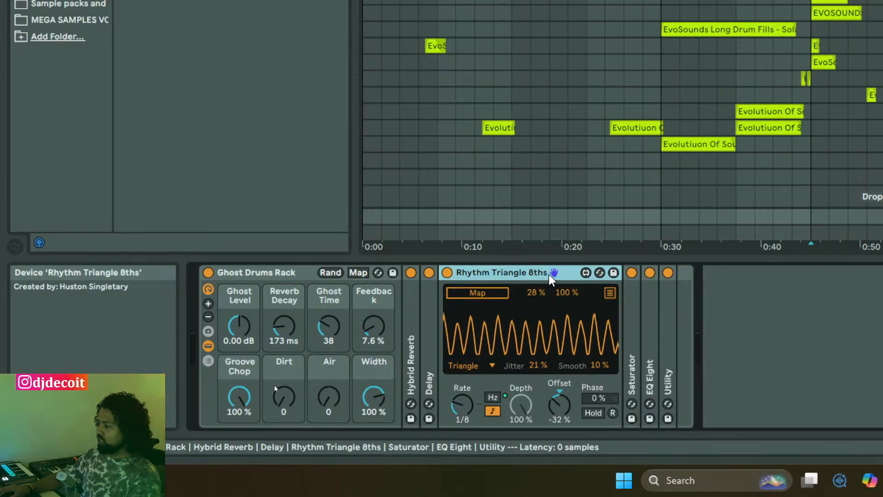
double_click(548, 274)
double_click(470, 333)
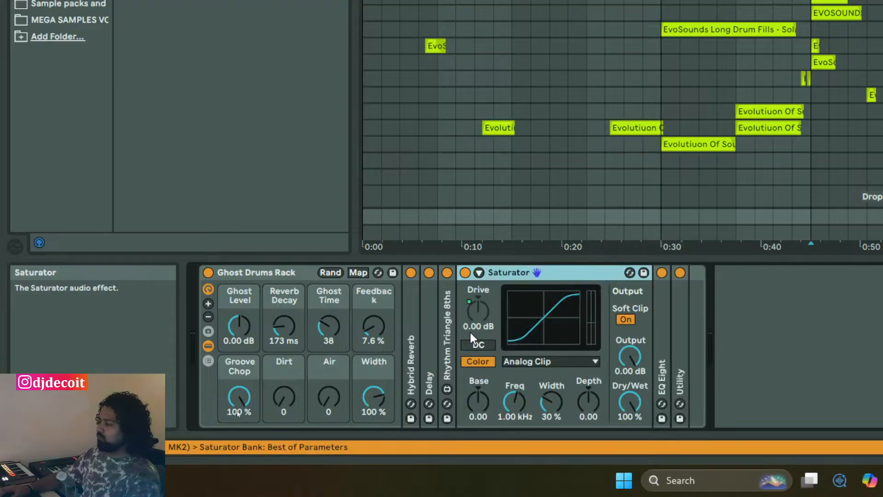
double_click(579, 272)
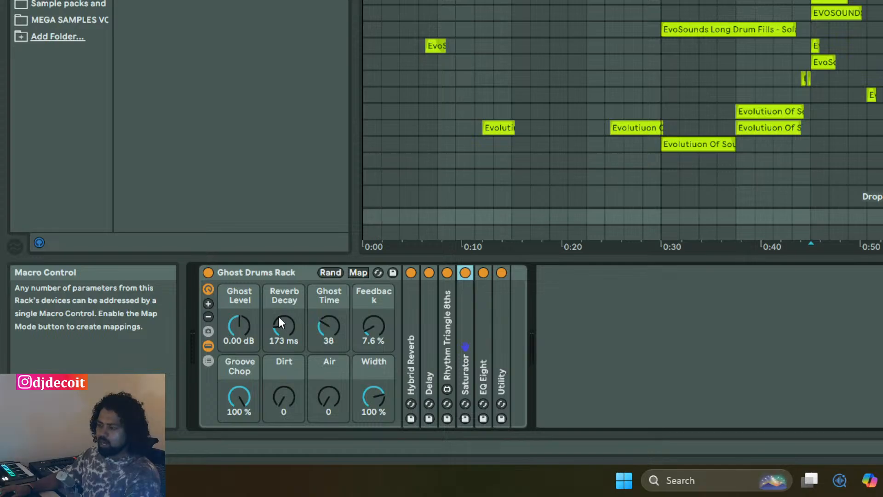
double_click(483, 368)
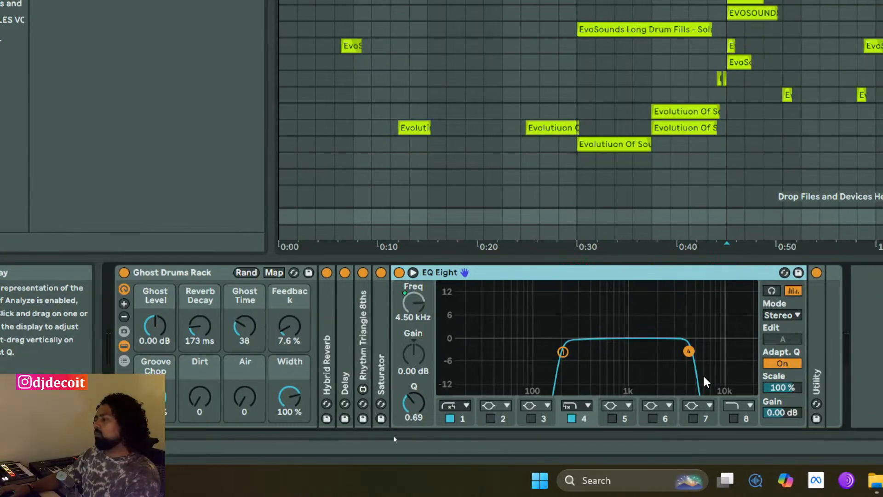
double_click(583, 272)
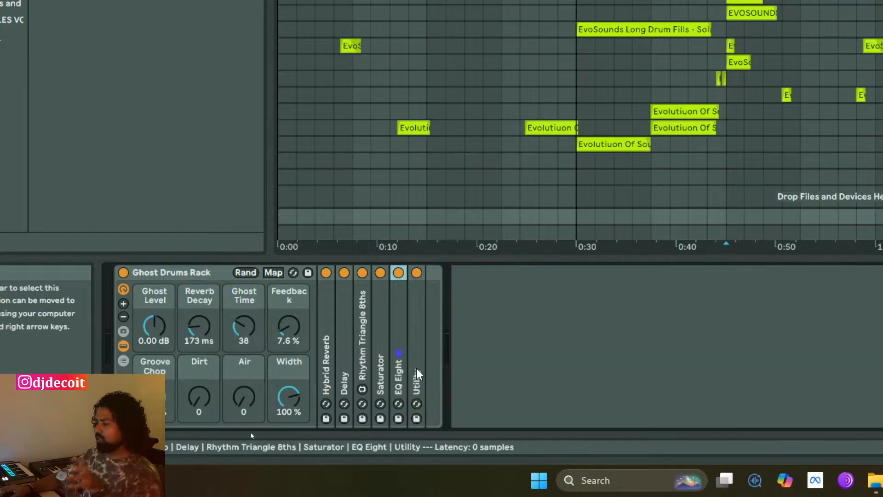
double_click(417, 369)
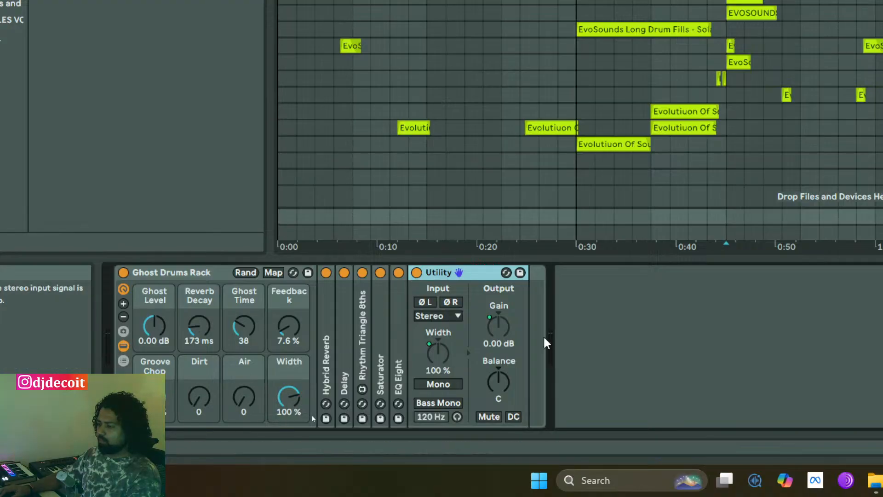
double_click(460, 273)
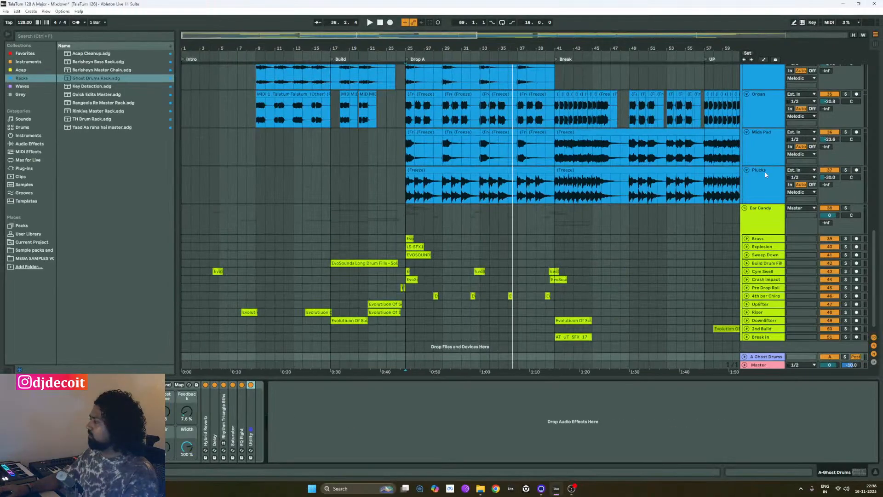
- Collapse the Melodic, Ear Candy and Bass groups in the arrangement
scroll(765, 174, up, 3)
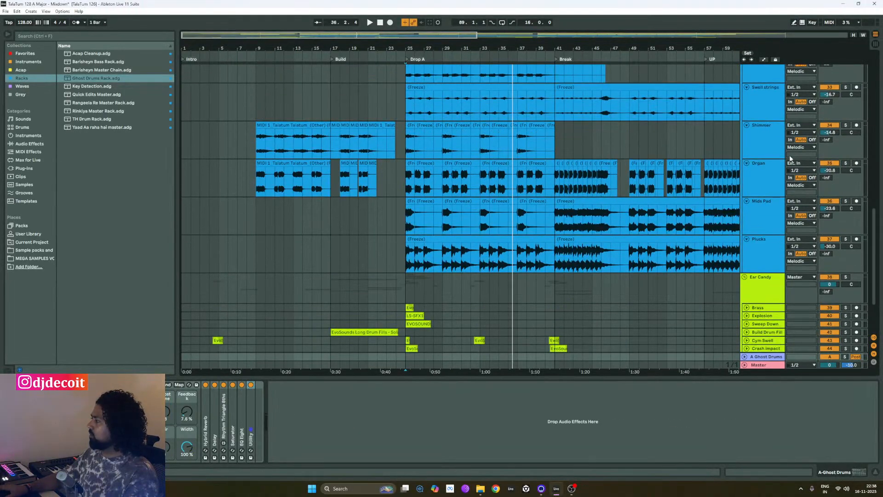
drag(874, 257, 878, 165)
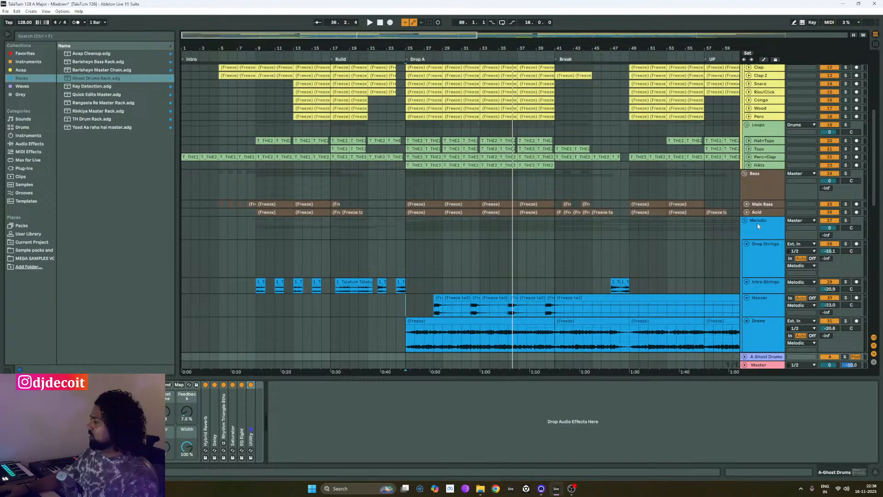
click(745, 221)
click(745, 237)
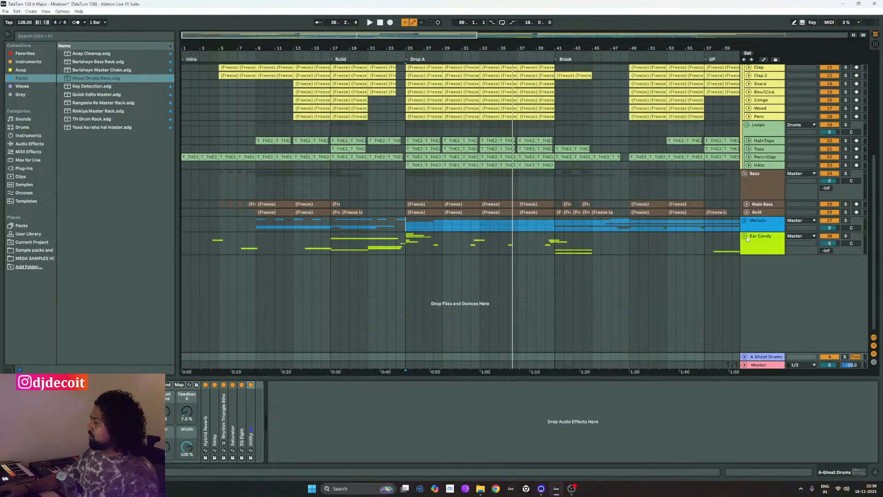
scroll(771, 191, up, 1)
click(746, 200)
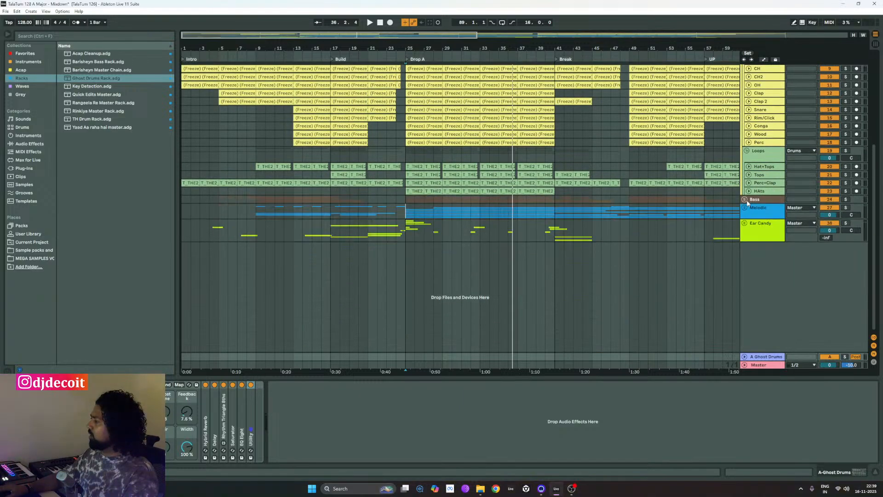
scroll(765, 246, up, 2)
scroll(765, 246, up, 1)
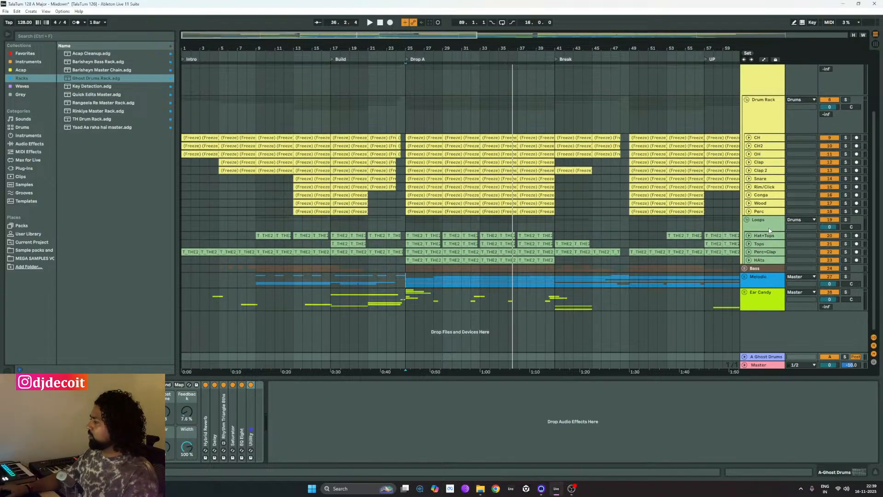
- Compare the Drum Rack and Loops subgroups with their parent Drums group as candidates for the ghost send
click(769, 224)
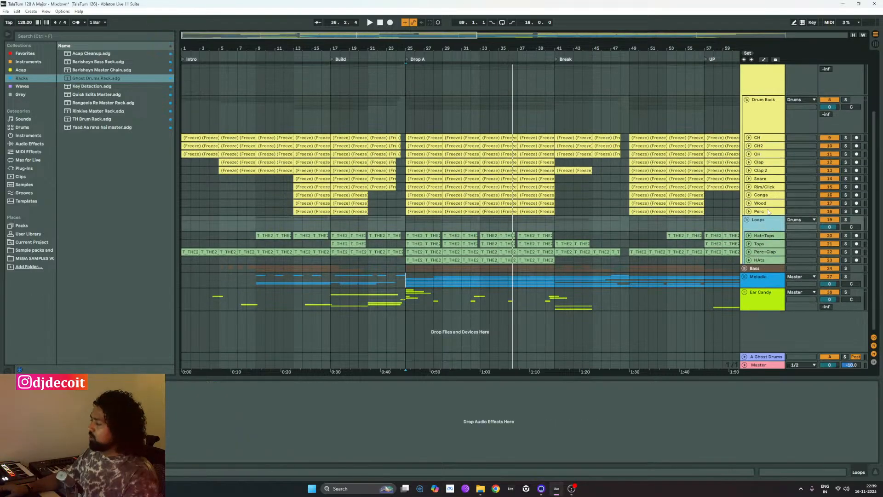
click(769, 115)
click(765, 223)
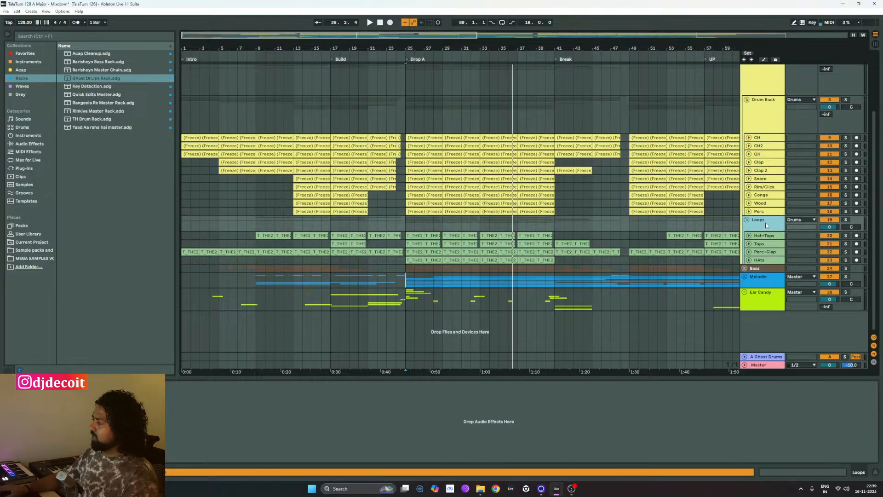
click(761, 126)
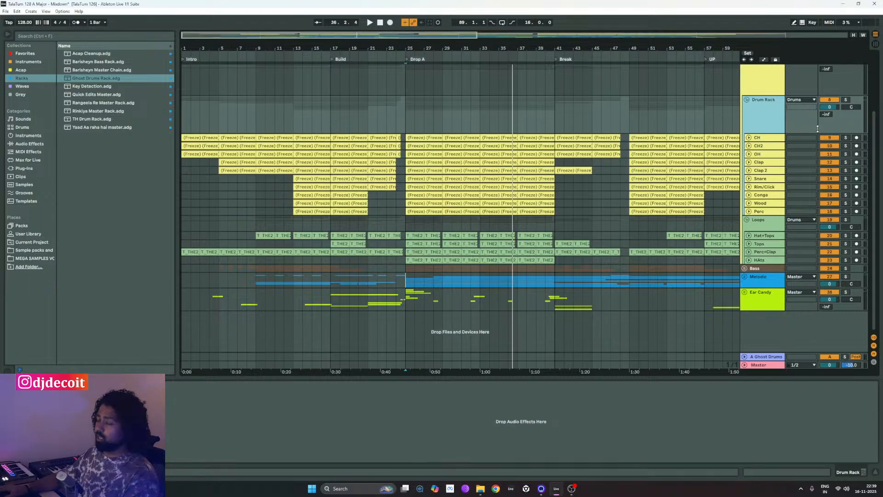
click(764, 231)
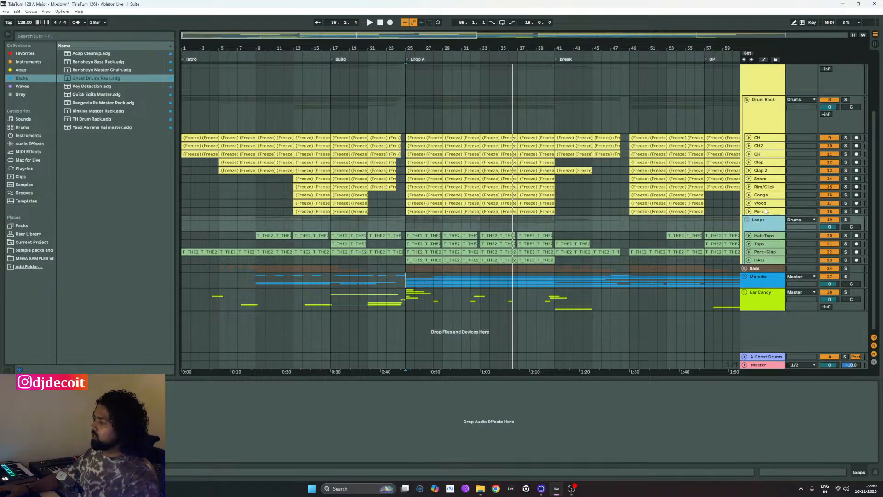
scroll(756, 88, up, 2)
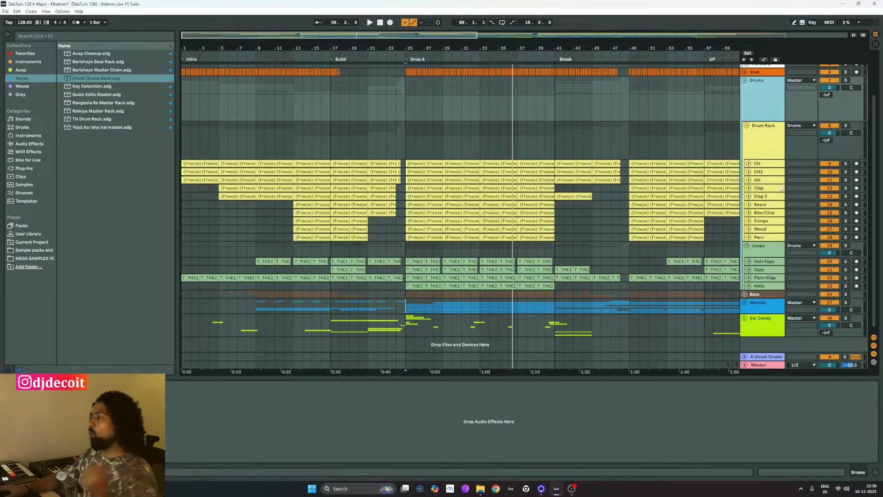
click(768, 247)
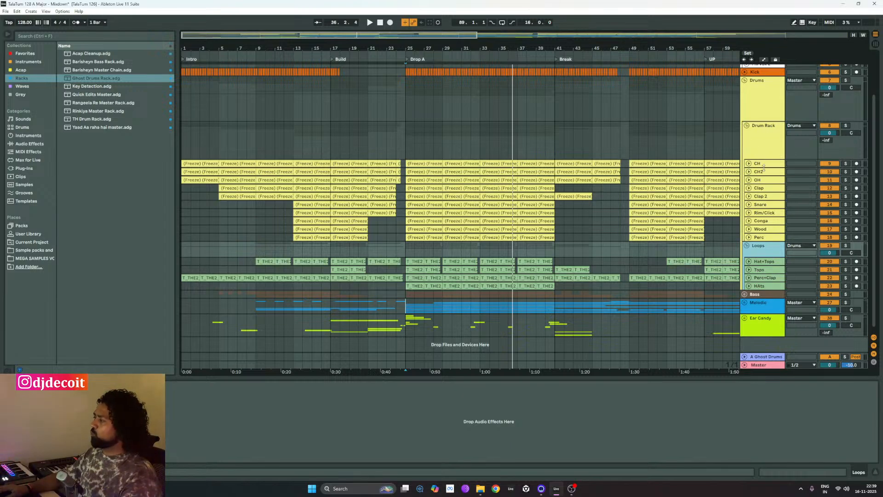
- Set the Drum Rack subgroup's send to the Ghost Drums return to 0 dB and solo the Drums group
click(771, 143)
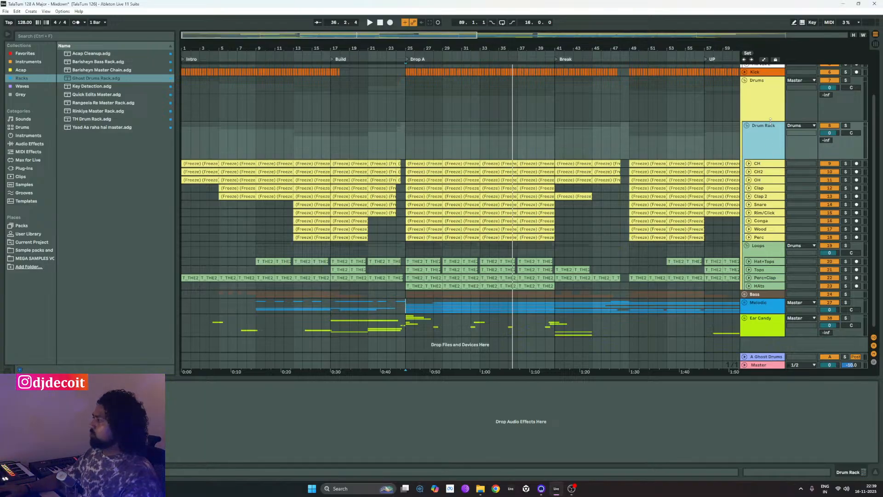
click(845, 81)
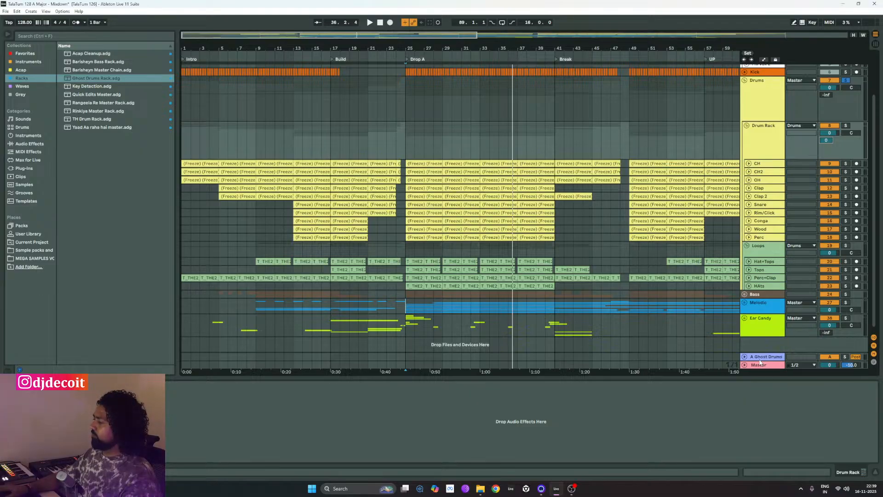
- Review the Ghost Drums Rack's macros on the return track, examining the Rhythm Triangle 8ths LFO and the Utility device
click(758, 358)
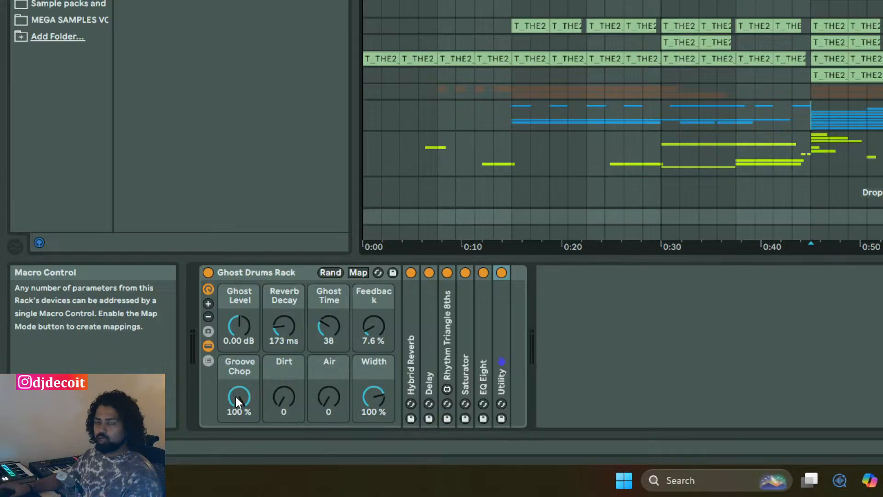
double_click(446, 352)
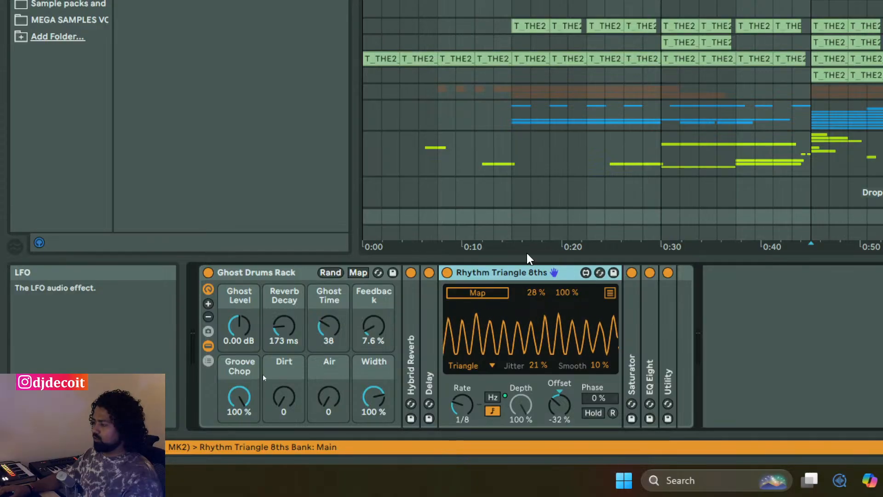
double_click(501, 272)
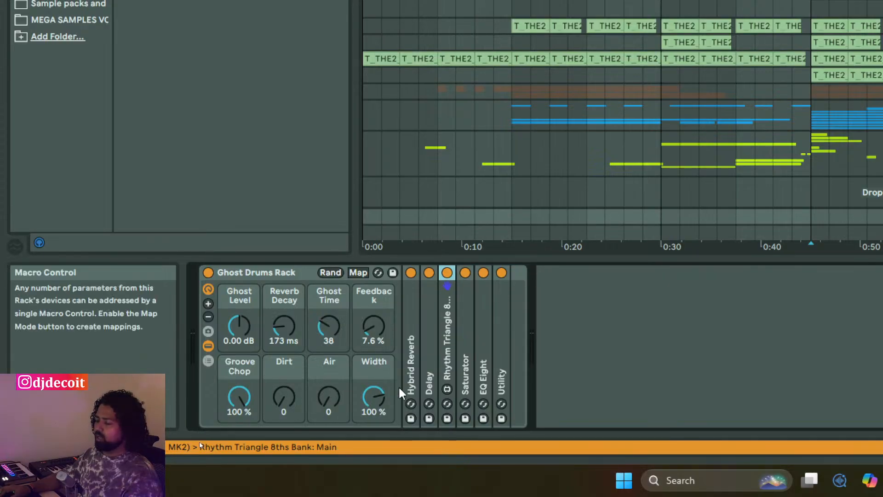
double_click(501, 367)
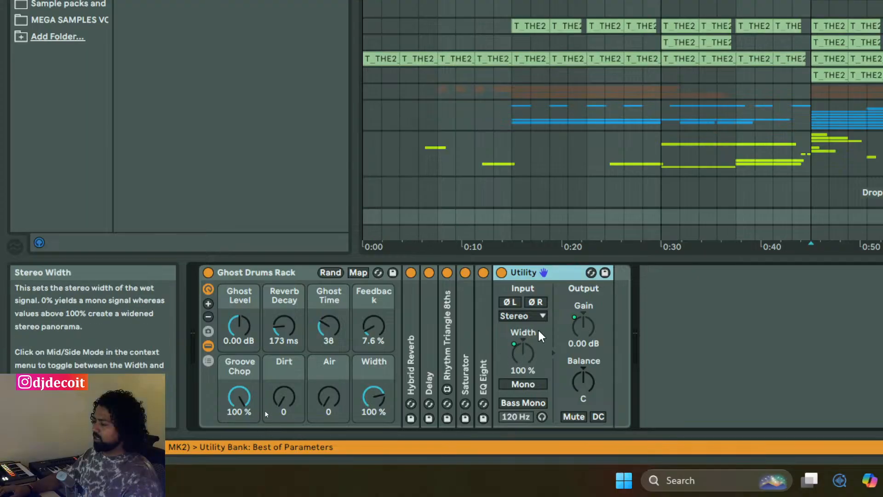
double_click(547, 273)
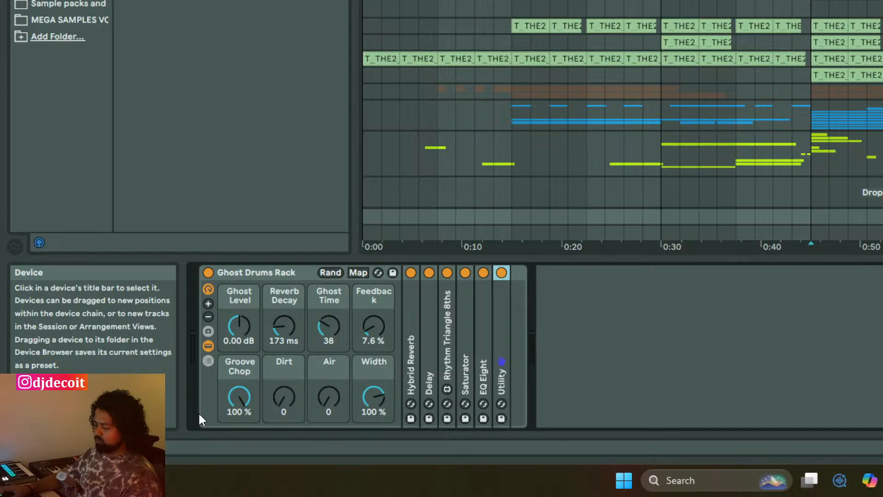
- Play the soloed drums and compare them with the Drum Rack's Ghost Drums send lowered and back at 0 dB
key(space)
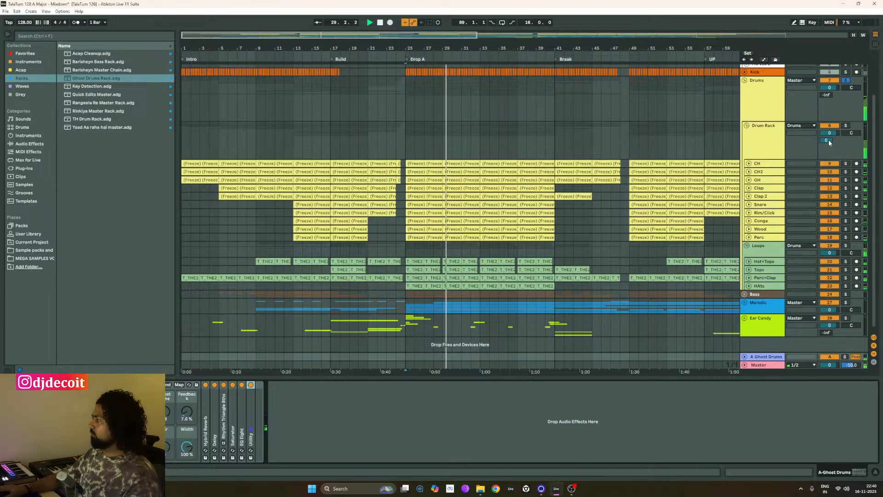
drag(827, 141, 826, 189)
mouse_move(827, 140)
mouse_down()
mouse_move(826, 97)
mouse_move(829, 131)
mouse_up()
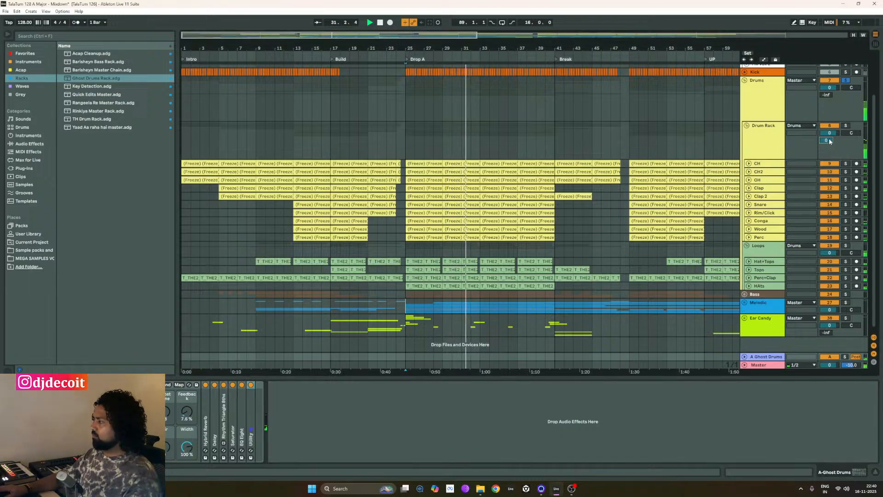
- Set the Ghost Drums Rack's Reverb Decay to 505 ms and Ghost Level to 0 dB with its Delay and Hybrid Reverb devices unfolded
click(765, 365)
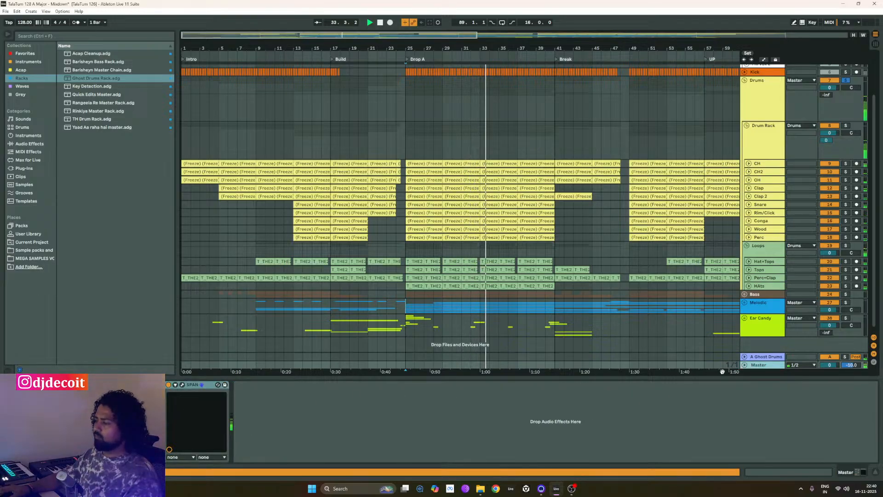
click(767, 357)
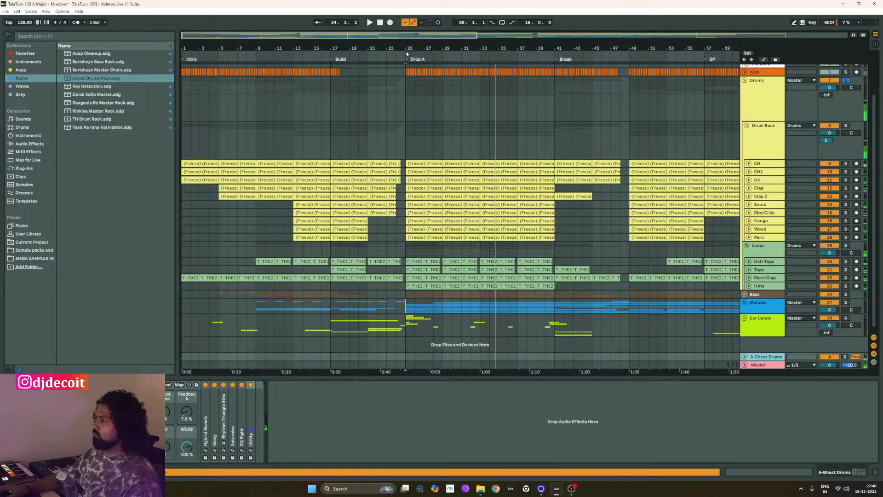
key(space)
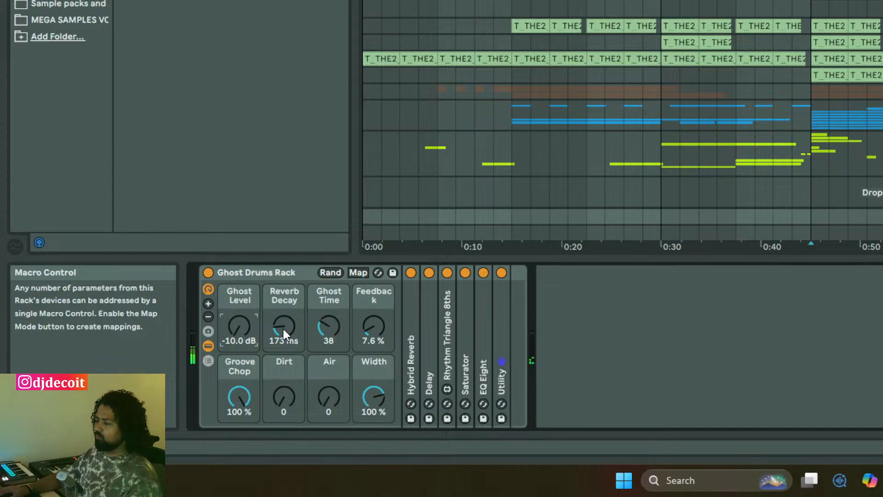
double_click(424, 381)
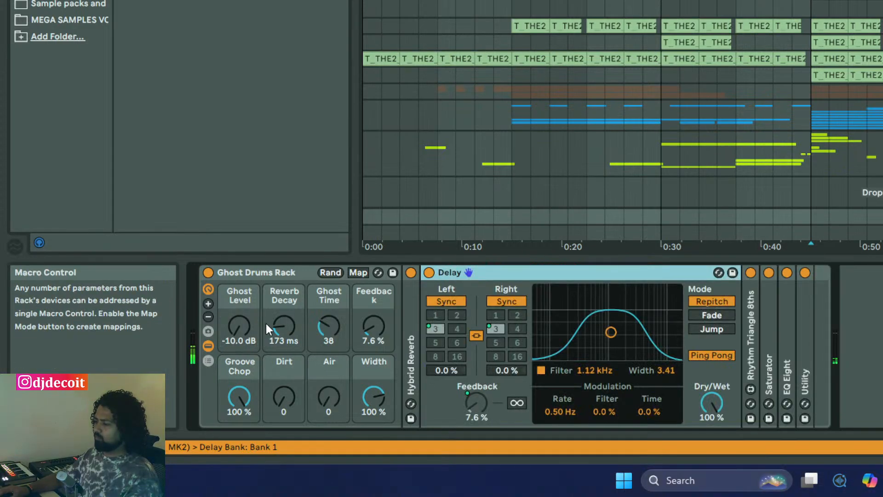
mouse_move(282, 330)
mouse_down()
mouse_move(282, 320)
mouse_move(281, 336)
mouse_move(284, 328)
mouse_up()
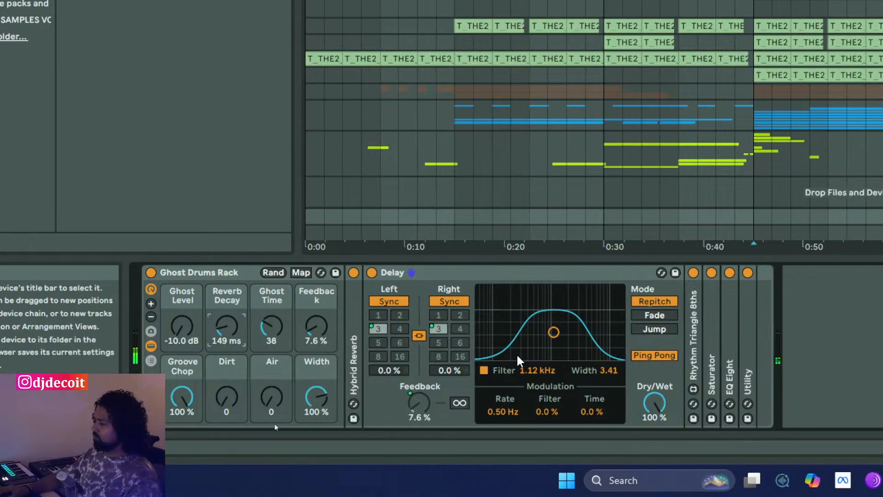
click(410, 371)
double_click(354, 372)
drag(222, 327, 227, 324)
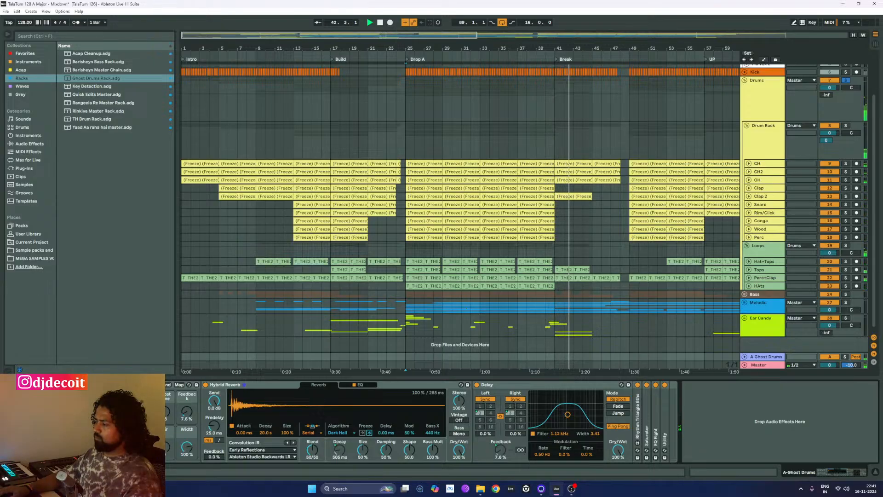
- Loop the 16-bar Drop A section from bar 25 and play it with the Ghost Drums return's rack shown
key(space)
key(space)
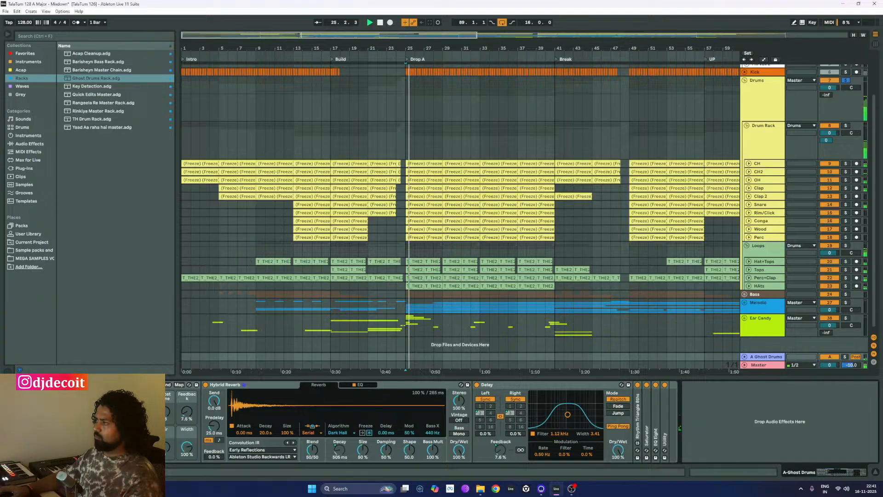
key(space)
drag(406, 150, 555, 154)
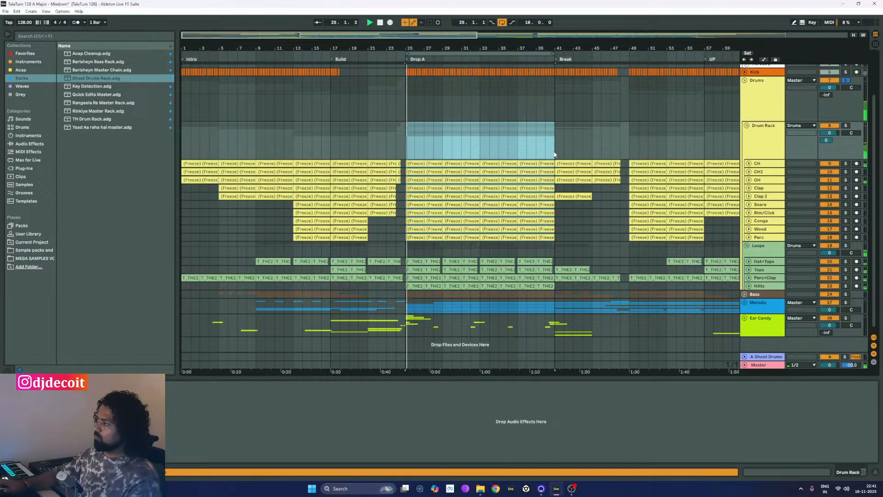
key(space)
click(769, 358)
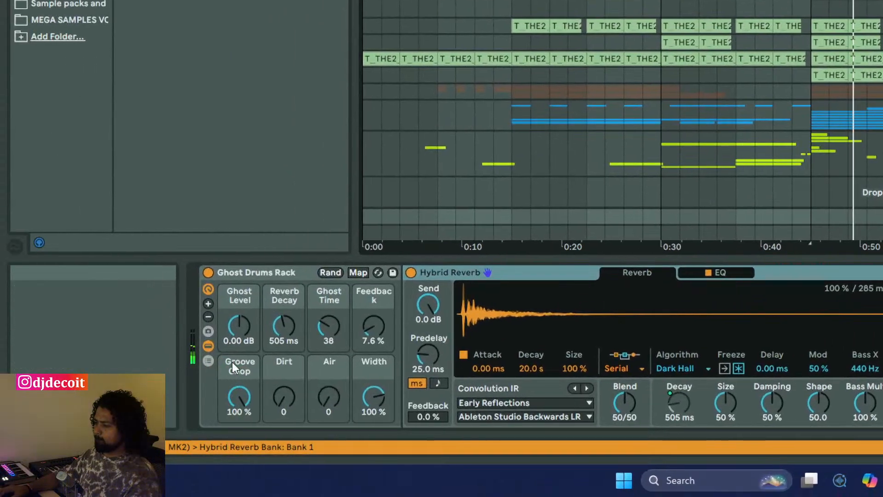
- Try Reverb Decay at 107 ms, Ghost Time at 39 and Feedback at 14 % on the Ghost Drums Rack, folding Hybrid Reverb and Delay
drag(282, 327, 282, 358)
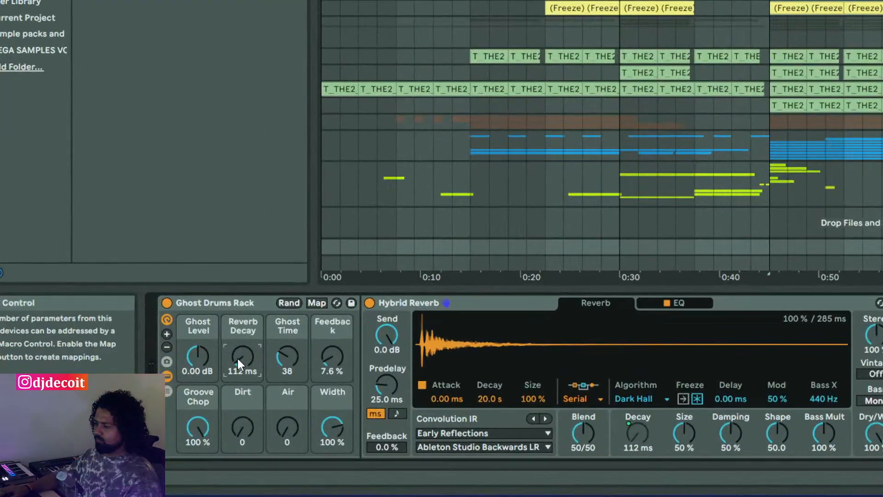
drag(142, 411, 141, 412)
drag(291, 356, 287, 355)
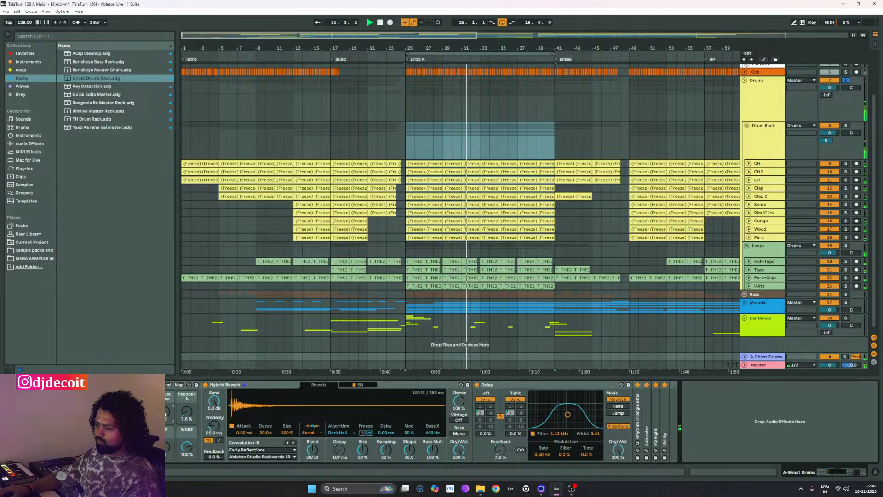
double_click(396, 385)
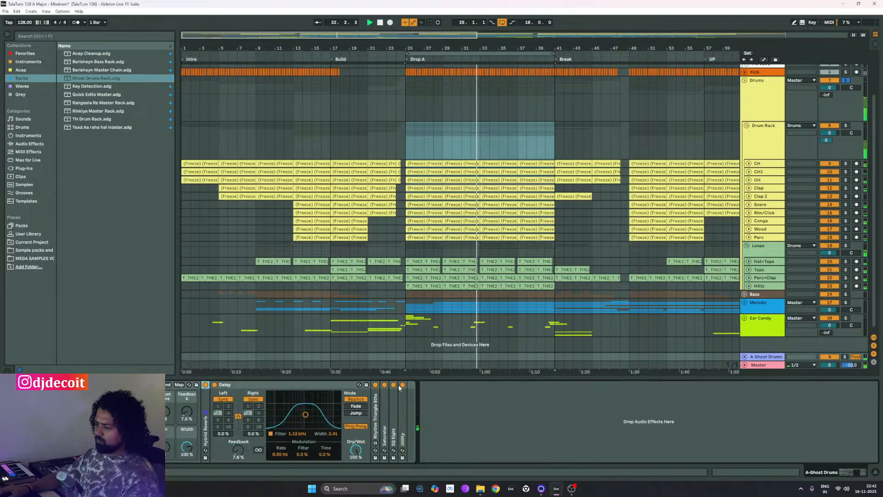
double_click(281, 382)
mouse_move(187, 414)
mouse_down()
mouse_move(186, 401)
mouse_move(186, 411)
mouse_up()
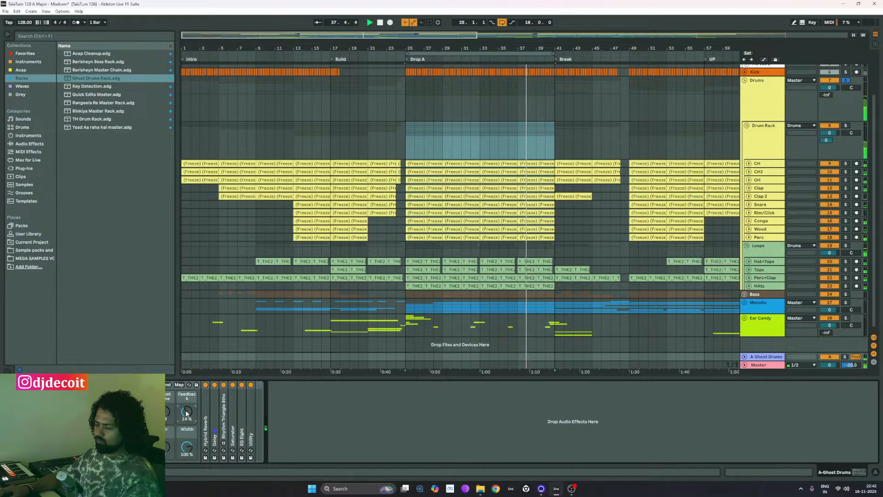
drag(187, 447, 187, 447)
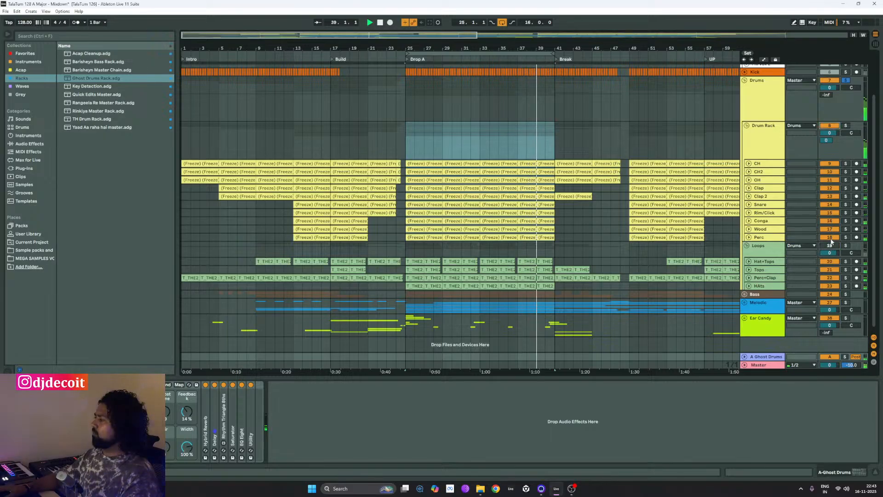
- Play the loop with the Ghost Drums return soloed, setting the rack's Reverb Decay to 124 ms and Feedback to 9.9 %
click(845, 356)
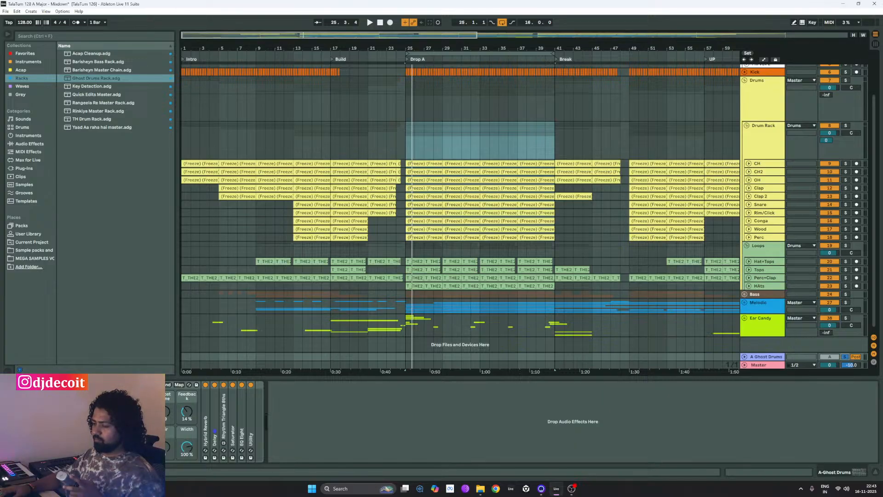
key(space)
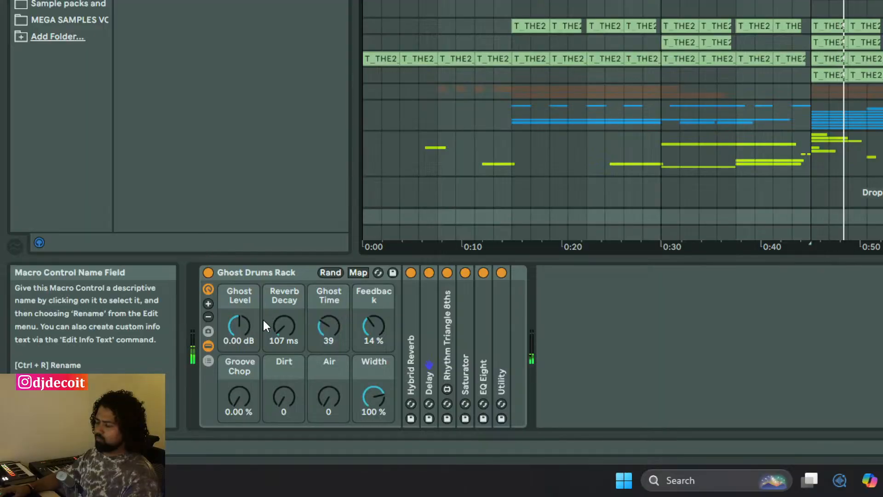
drag(283, 326, 283, 328)
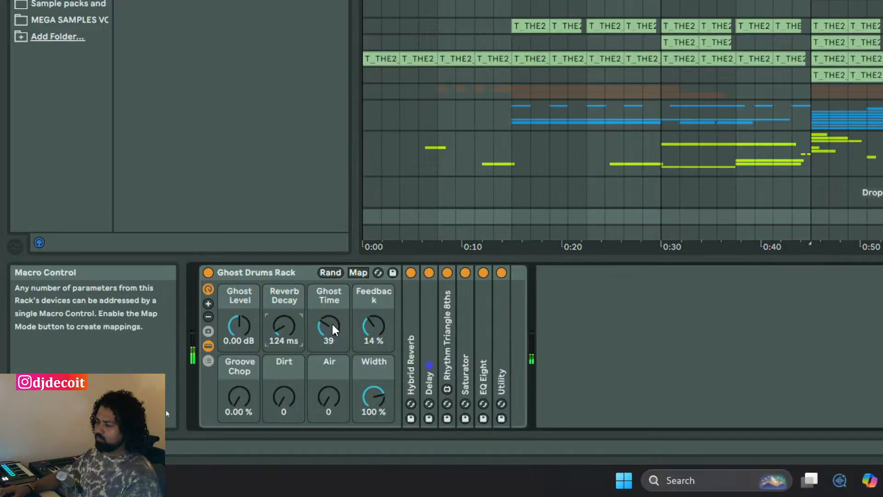
drag(363, 328, 367, 324)
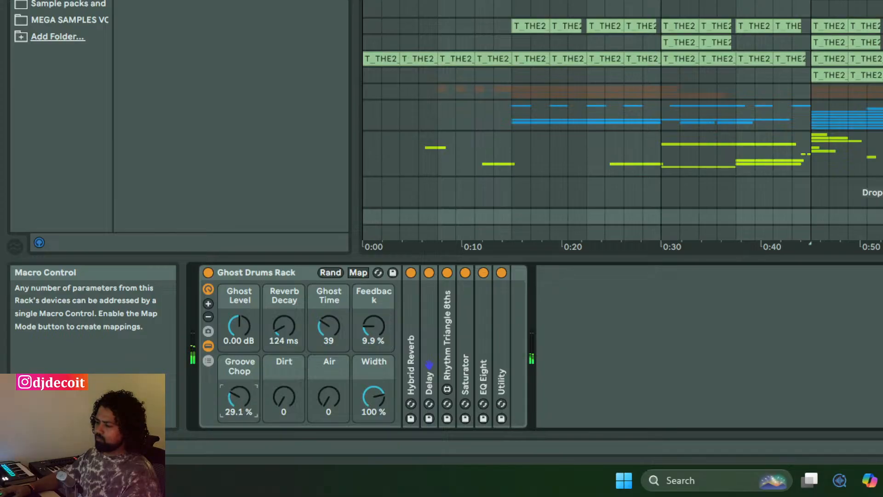
- Set the rack's Groove Chop to 85 % and Ghost Time to 32, checking the Rhythm Triangle 8ths LFO and Delay devices
drag(240, 401, 240, 391)
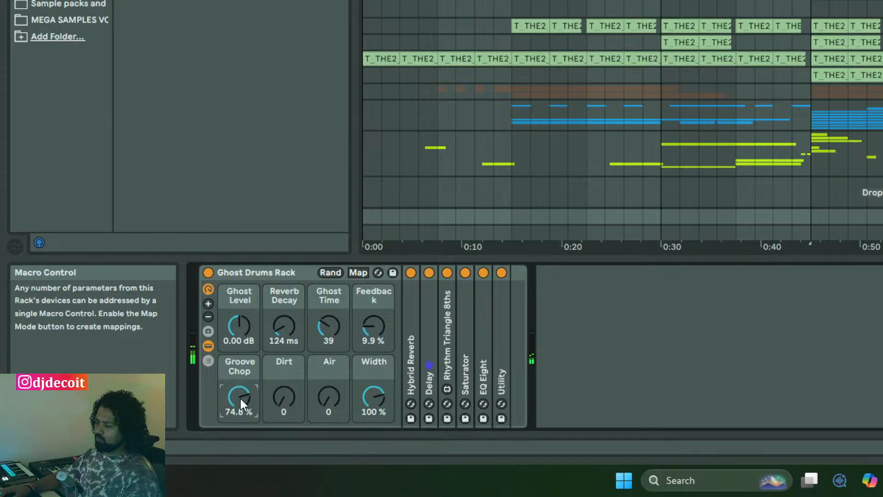
double_click(454, 371)
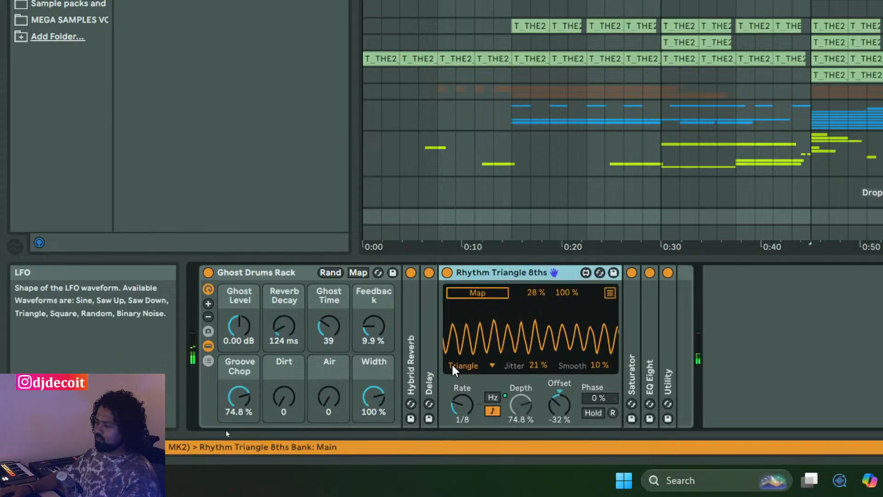
mouse_move(236, 404)
mouse_down()
mouse_move(236, 417)
mouse_move(239, 387)
mouse_up()
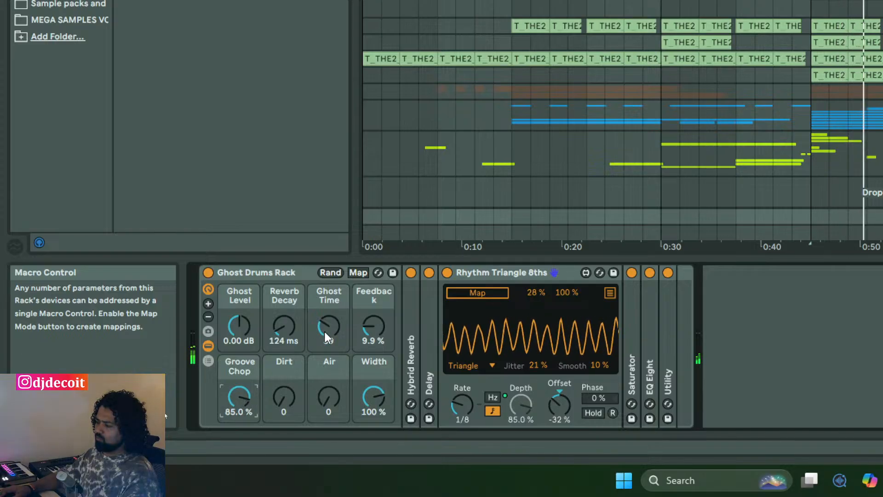
drag(330, 325, 330, 331)
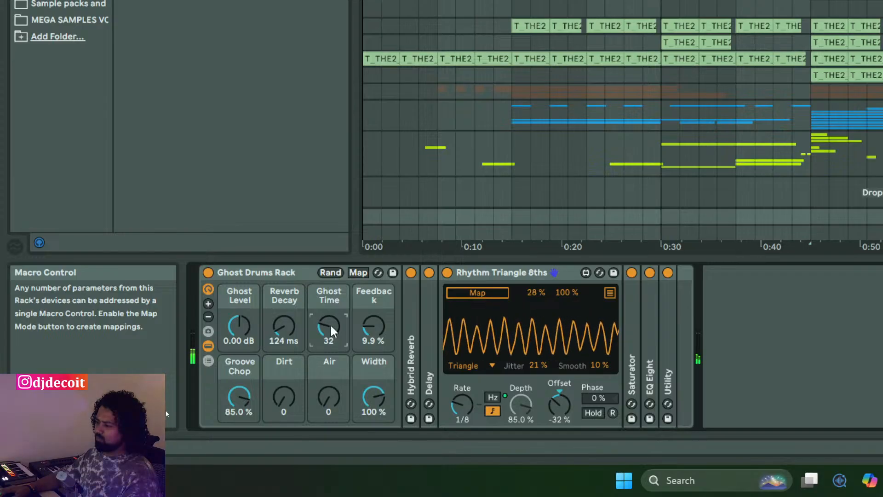
double_click(434, 373)
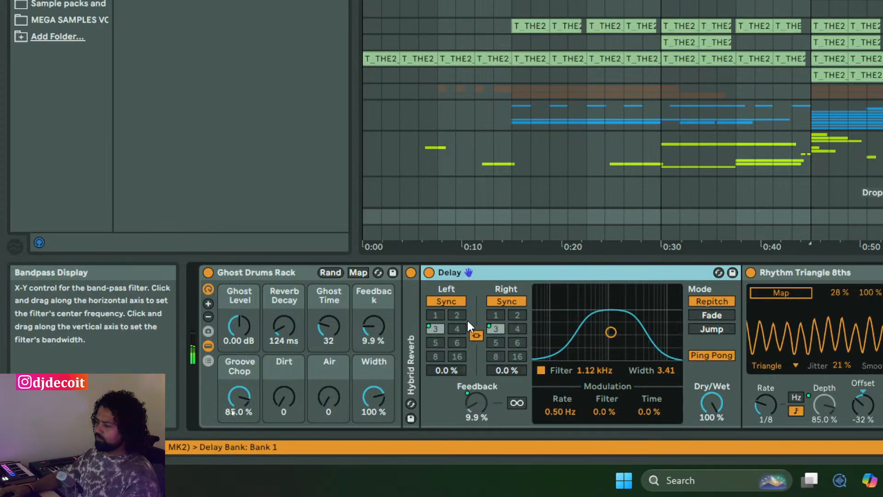
double_click(566, 273)
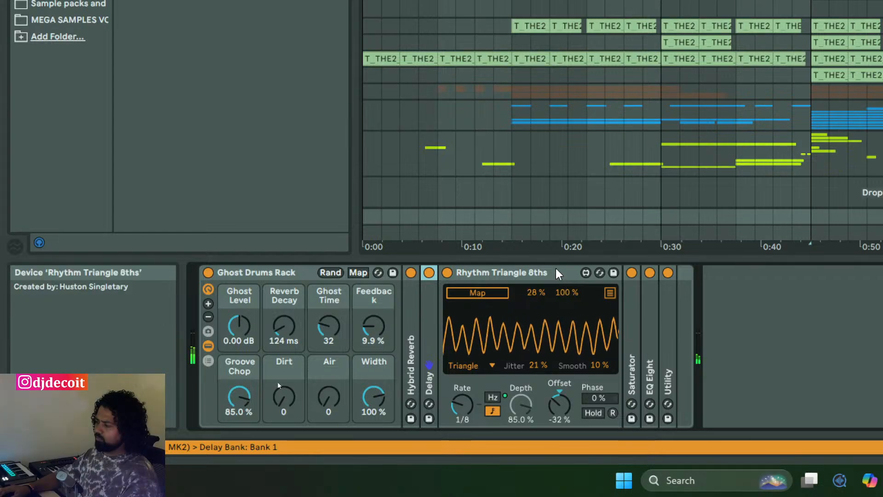
double_click(555, 271)
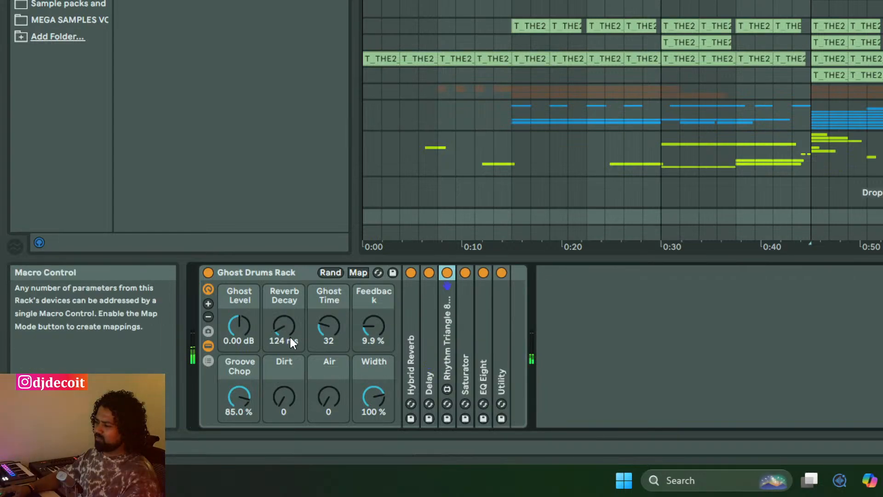
- Set the rack's Ghost Level to 3.54 dB, Width to 110 % and Reverb Decay to 100 ms, with the Utility device unfolded
double_click(409, 351)
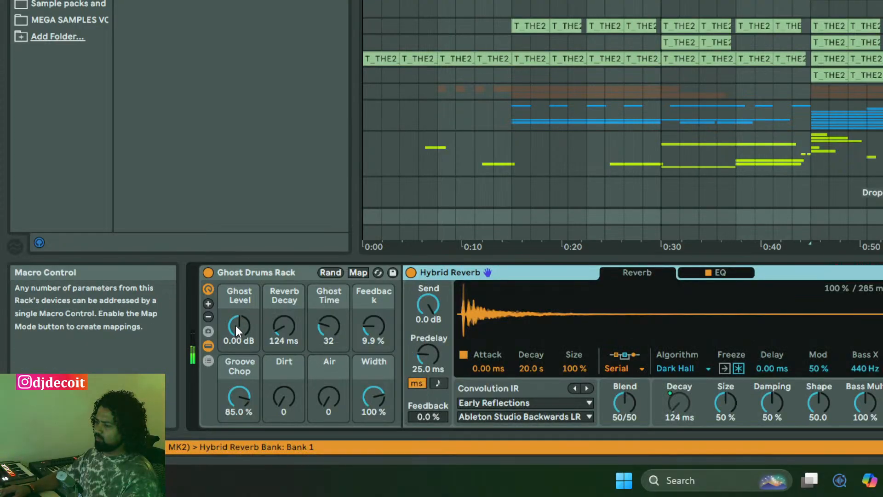
mouse_move(235, 325)
mouse_down()
mouse_move(236, 315)
mouse_move(236, 323)
mouse_up()
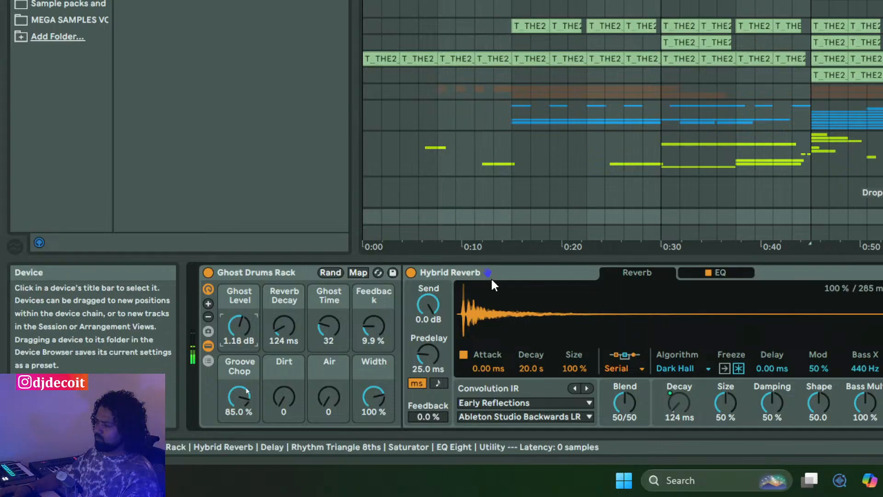
double_click(492, 275)
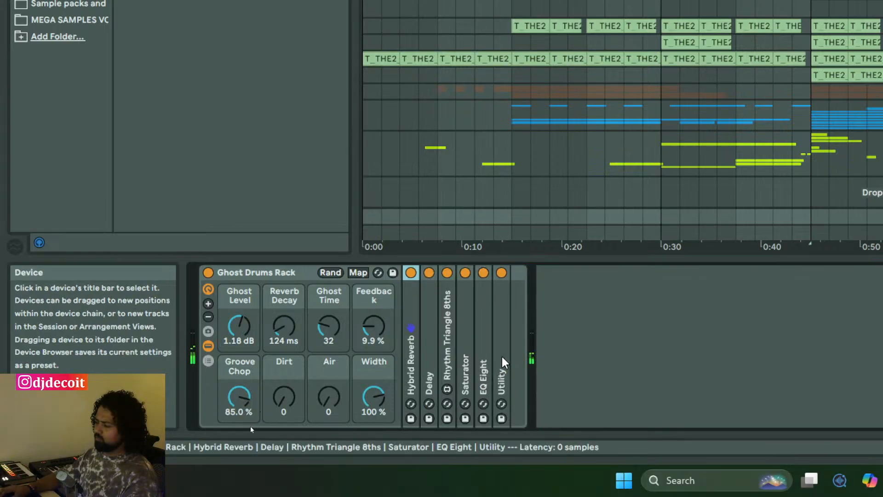
double_click(504, 363)
click(236, 328)
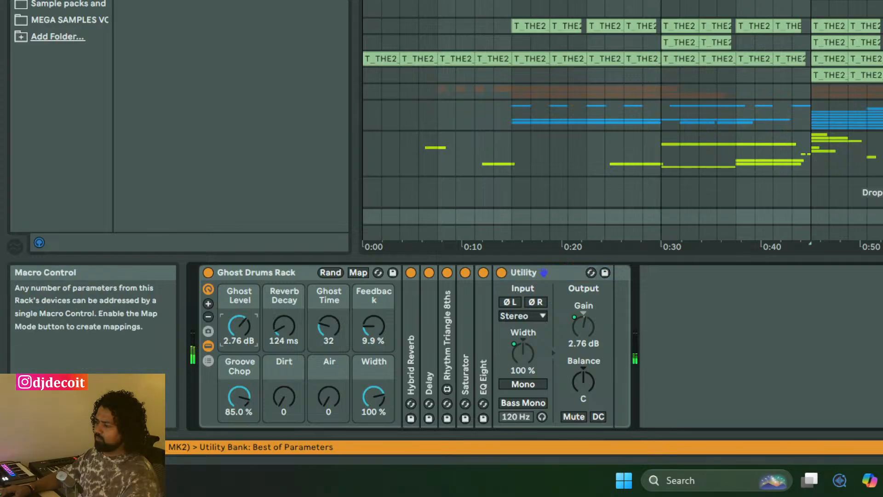
double_click(233, 330)
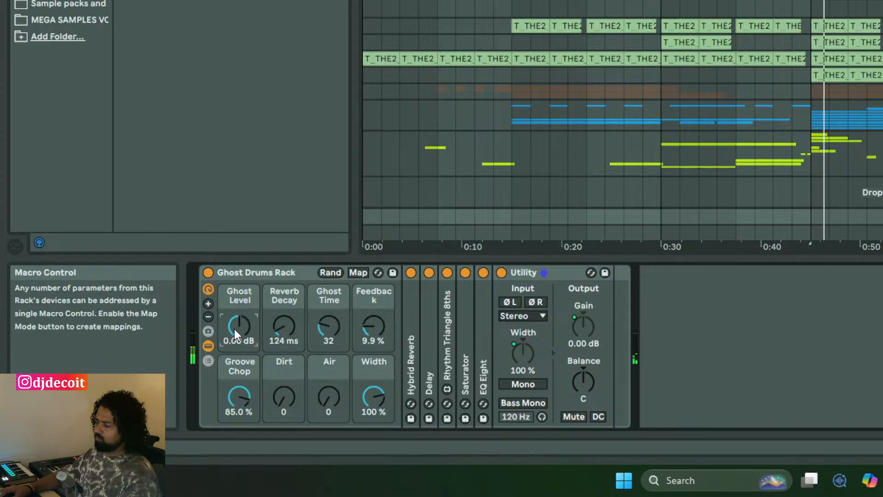
drag(233, 329, 234, 306)
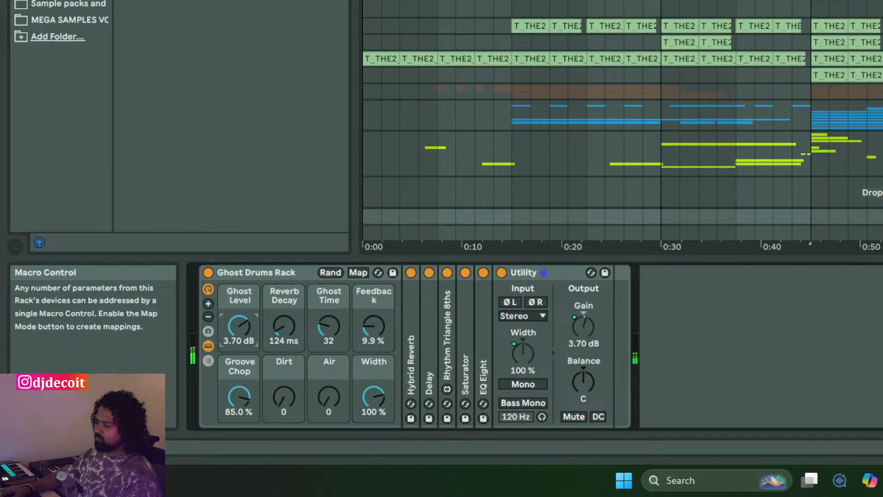
drag(373, 397, 374, 393)
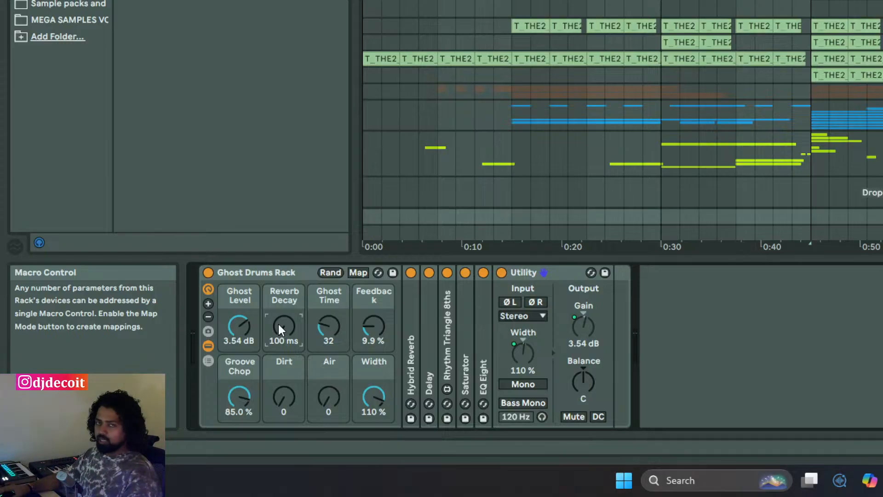
- Play the soloed ghost return and examine the Rhythm Triangle 8ths LFO, leaving the rack's devices folded
key(space)
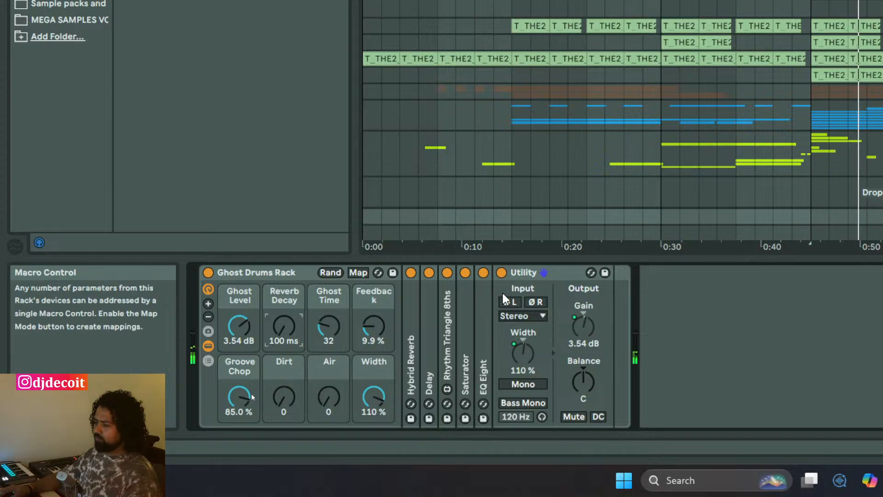
double_click(559, 272)
double_click(444, 369)
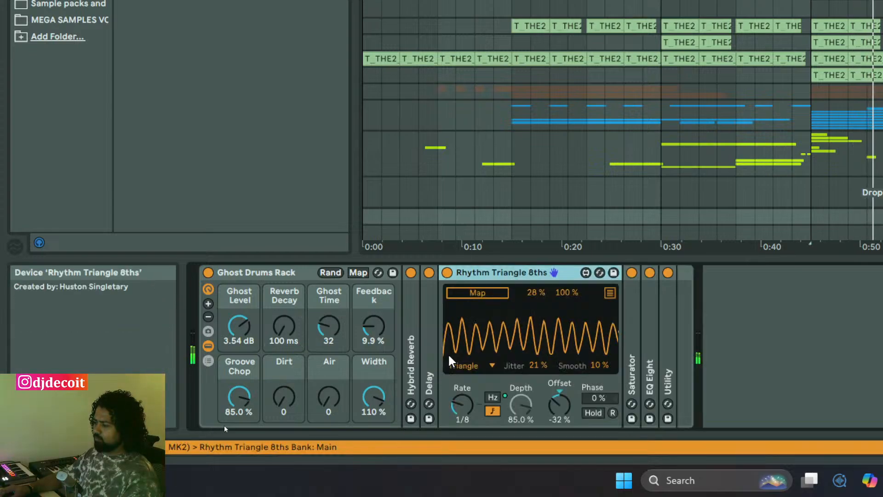
double_click(536, 270)
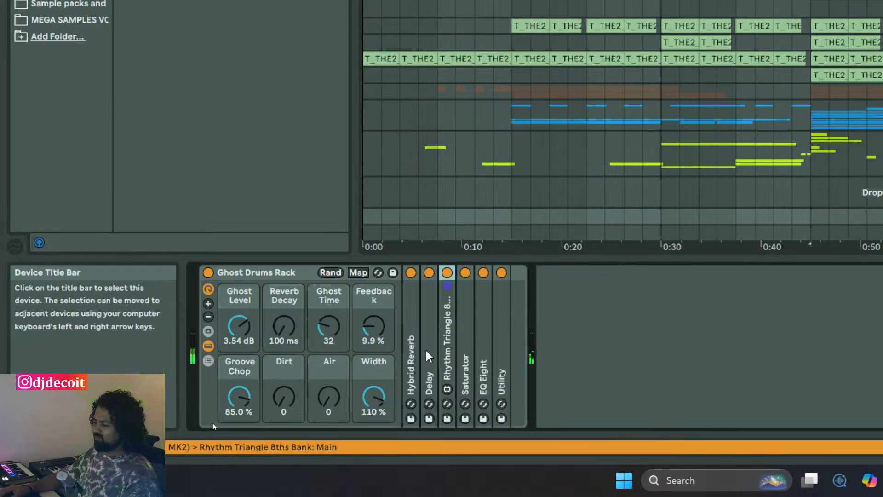
- Check the rack's Saturator, set Ghost Level to 2.13 dB, Width to 100 %, Dirt to 20 and Air to 15, and collapse the rack
double_click(465, 363)
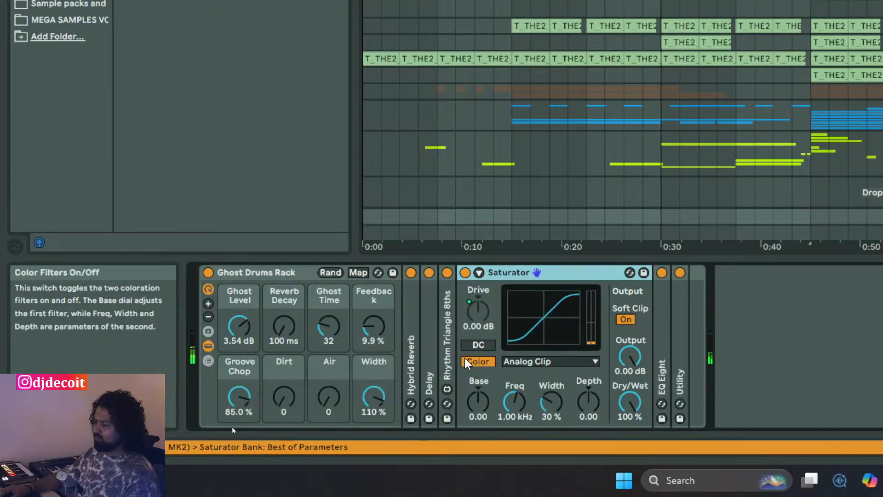
double_click(591, 277)
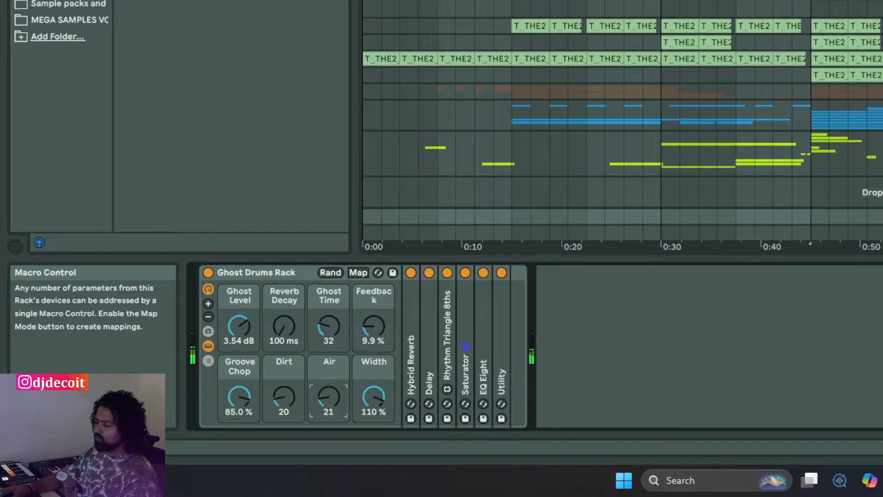
drag(328, 396, 328, 401)
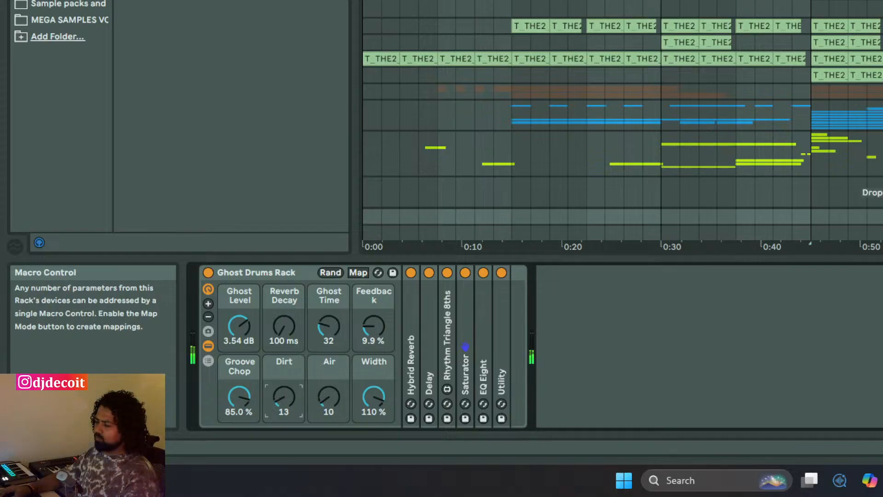
drag(242, 330, 242, 340)
drag(375, 390, 375, 393)
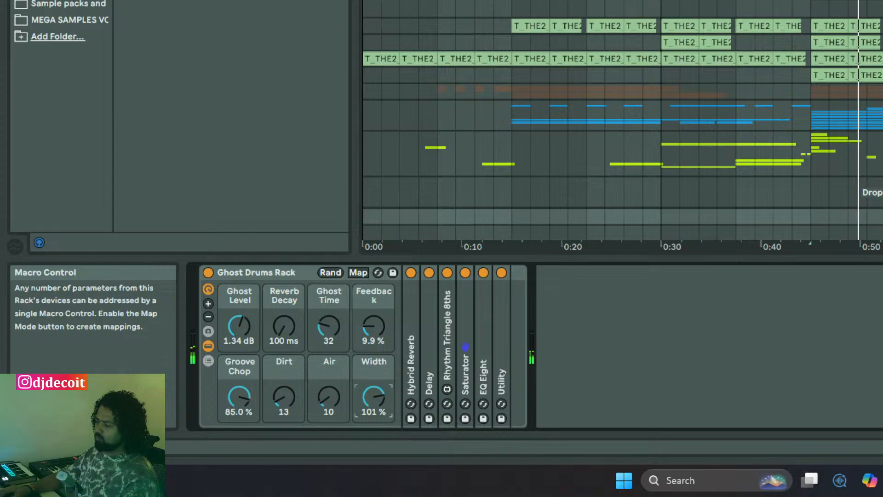
drag(375, 397, 376, 399)
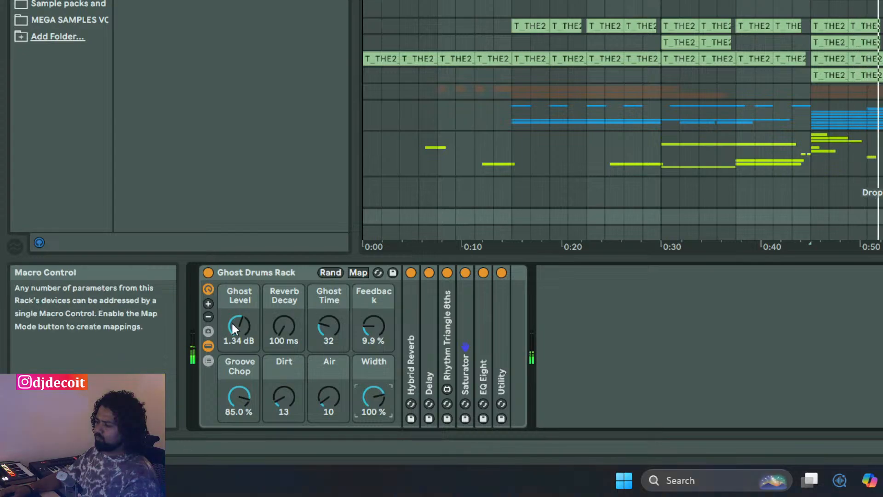
drag(239, 327, 239, 330)
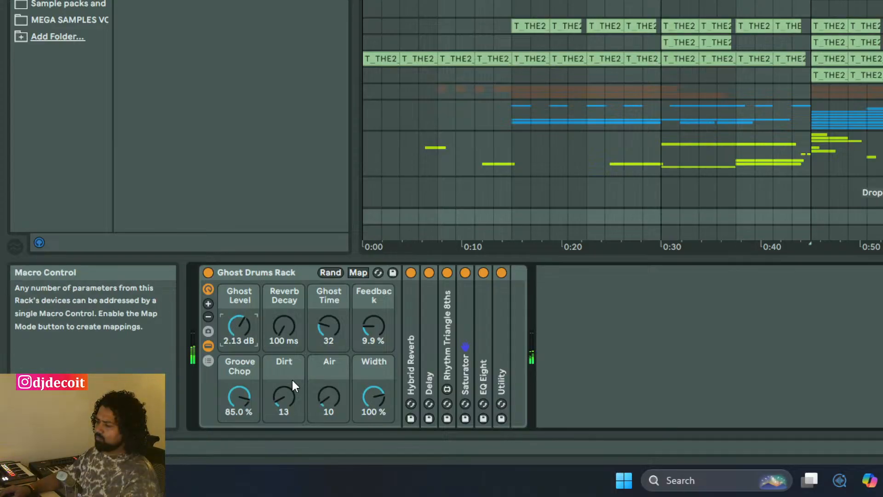
drag(284, 396, 283, 395)
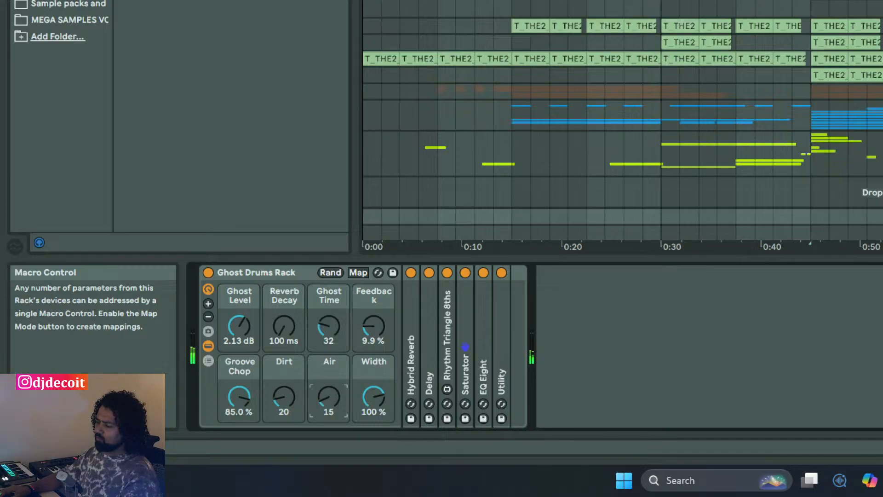
double_click(300, 274)
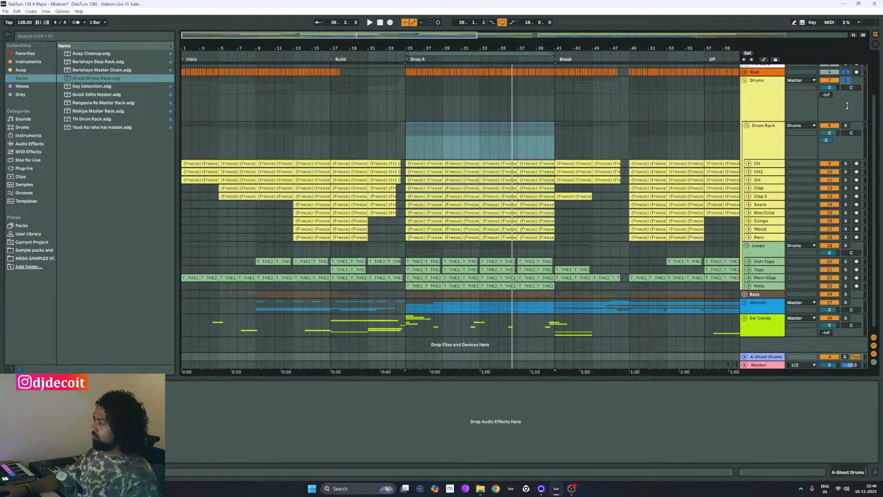
- Solo the Bass group alongside the drums and set the Drum Rack group's Ghost Drums send to -7.5 dB while Drop A loops
click(844, 295)
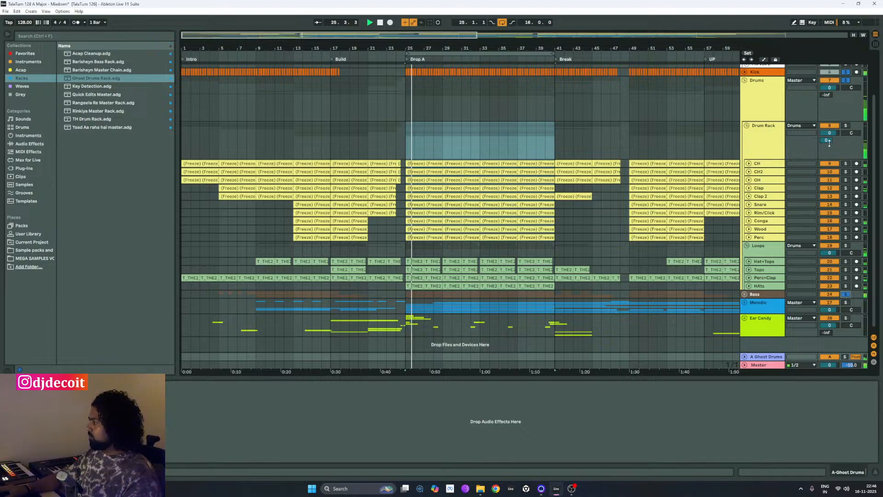
drag(829, 142, 828, 180)
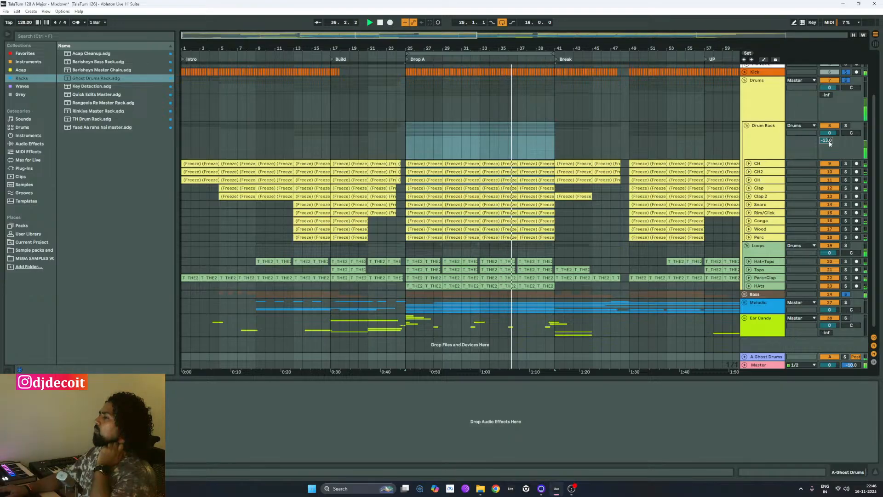
drag(829, 142, 829, 138)
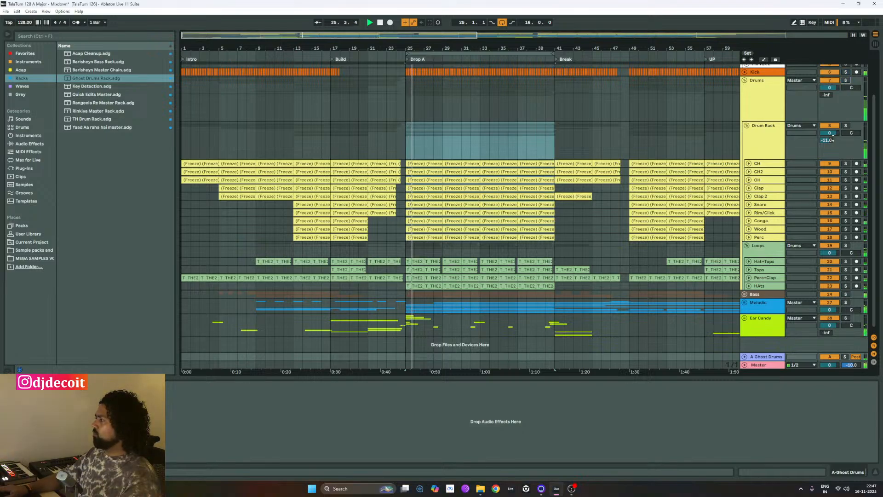
drag(825, 139, 826, 131)
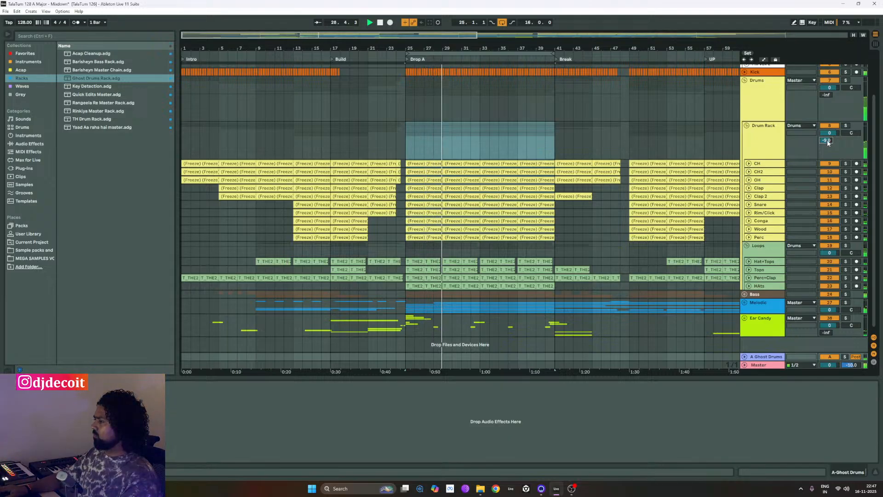
drag(826, 141, 825, 135)
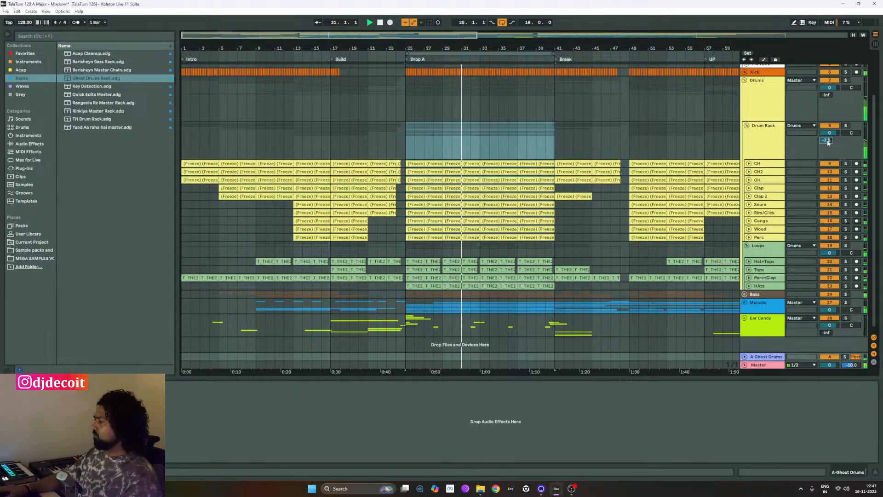
- Audition the Ghost Drums return soloed in the Session mixer, then turn off looping and continue playback from the start of the Break
key(Tab)
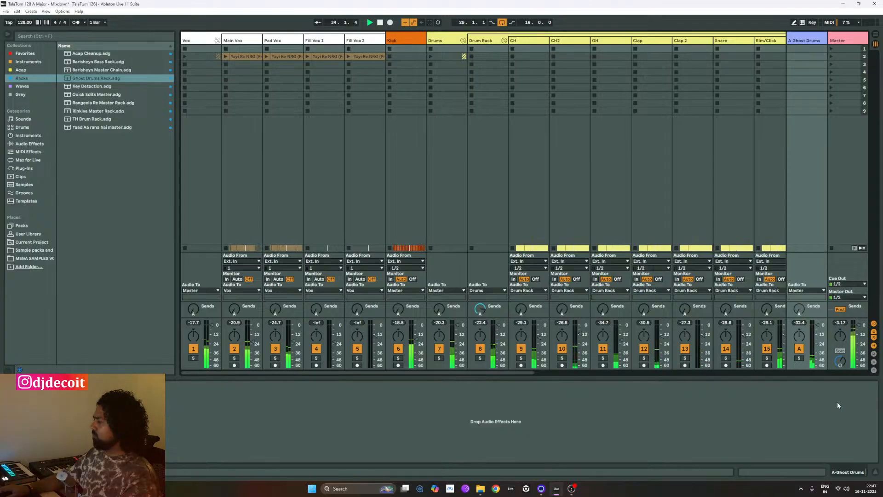
click(799, 358)
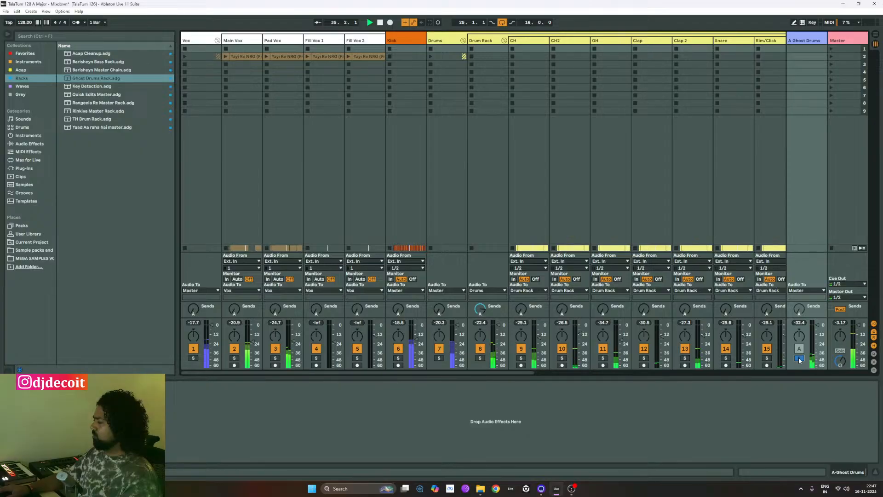
key(Tab)
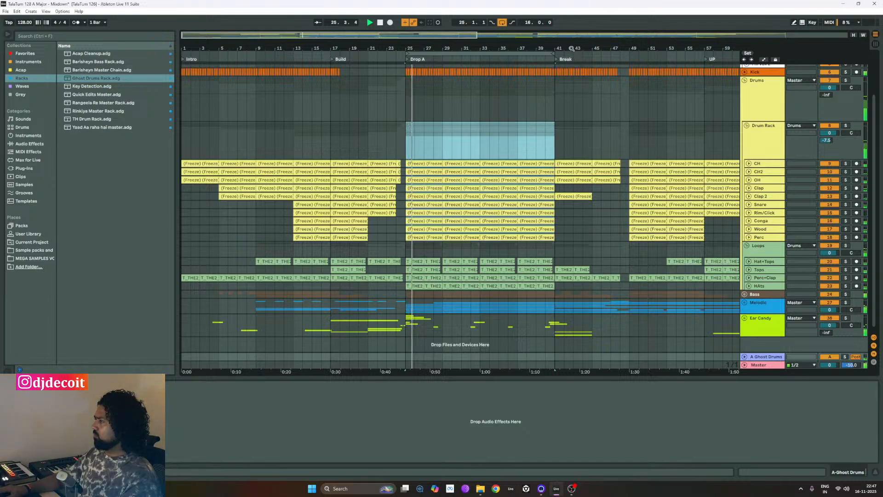
click(505, 22)
click(617, 157)
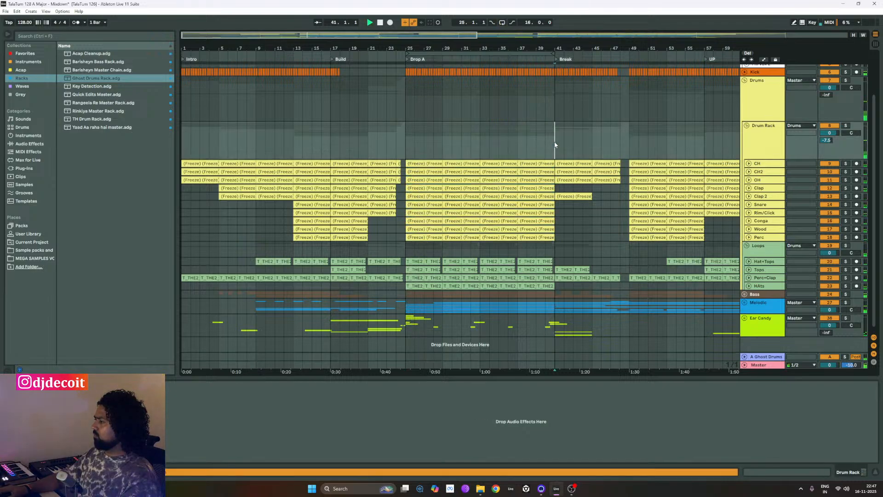
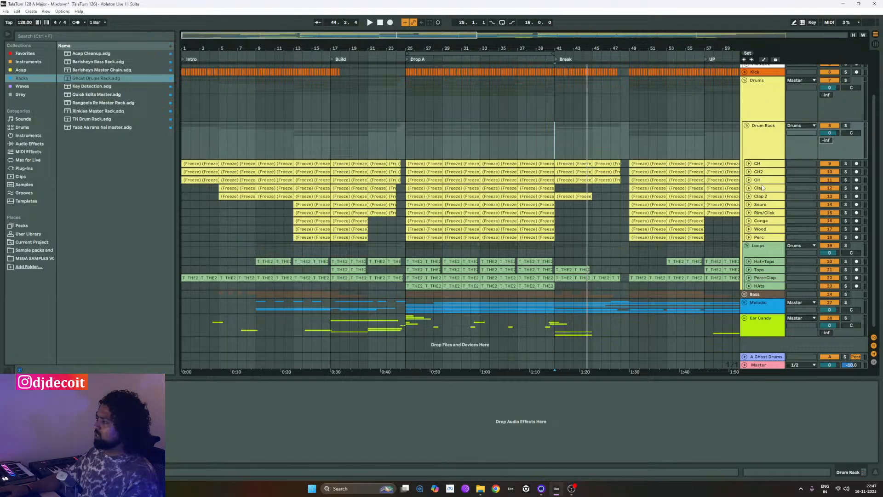
- Collapse the Loops and Drum Rack groups and set the Drums group's Ghost Drums send to -9.0 dB while playing Drop A
click(746, 245)
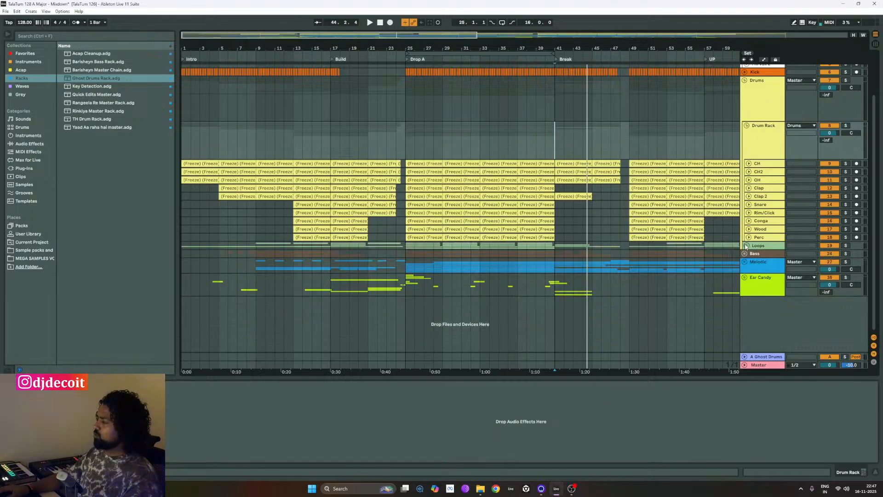
click(747, 125)
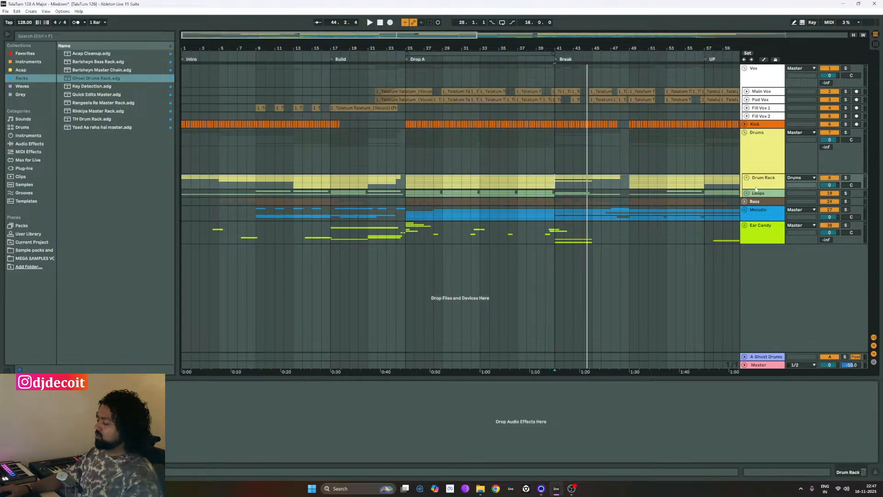
key(space)
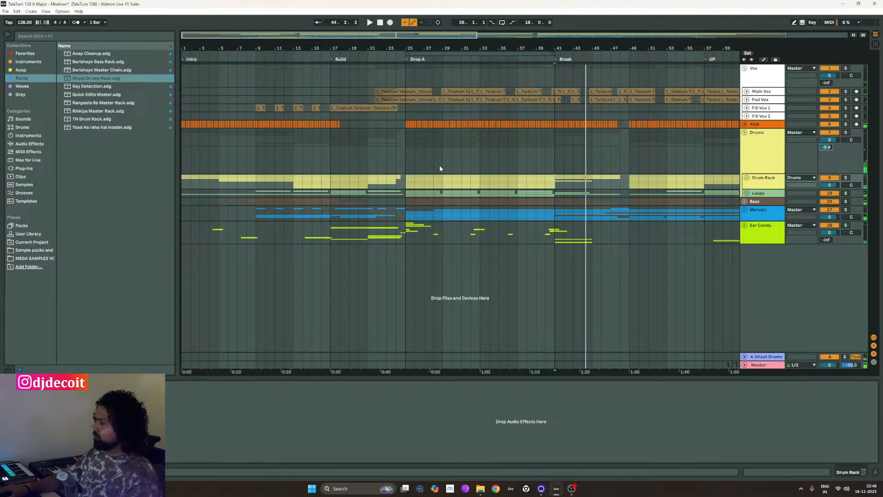
click(407, 166)
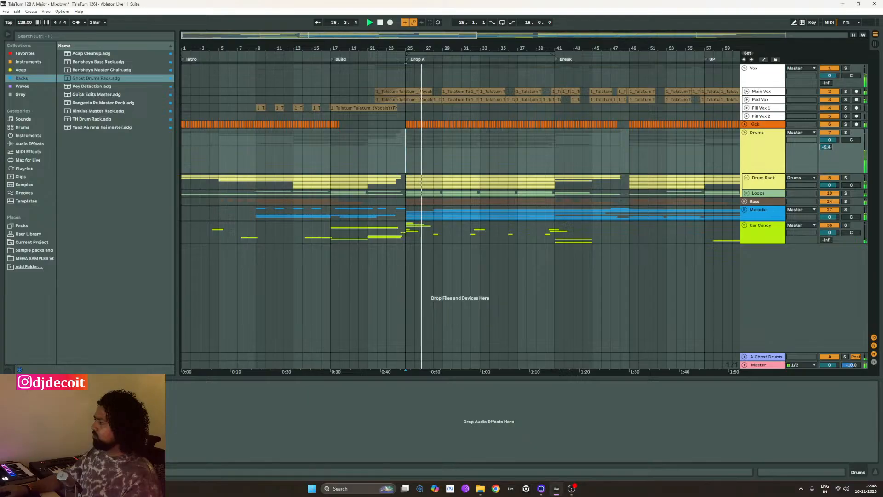
click(746, 177)
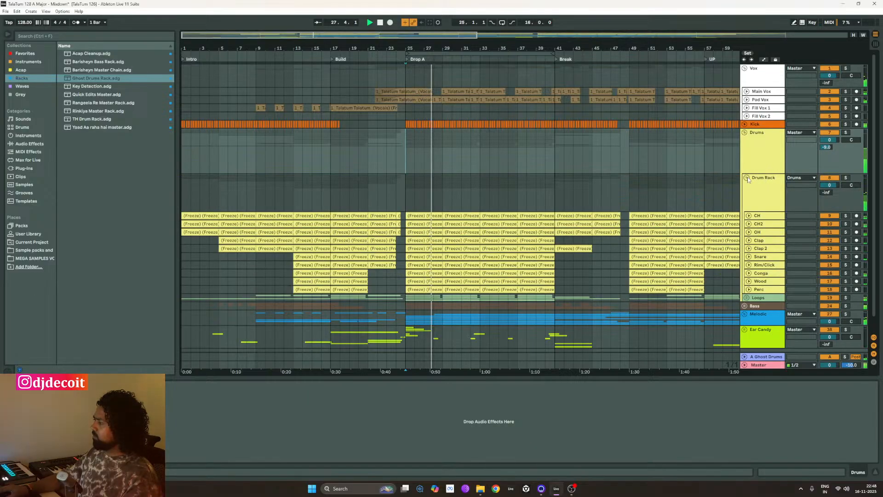
click(747, 178)
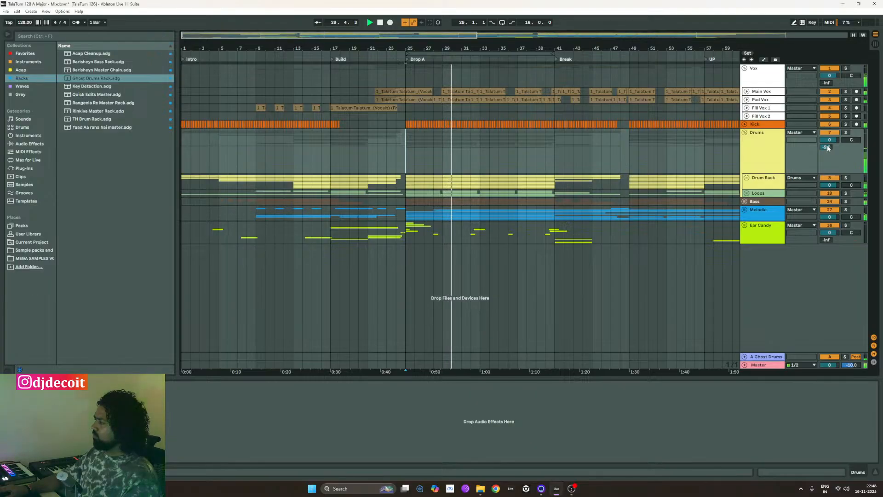
- Check the levels in the Session mixer and the Master's spectrum in SPAN, then stop playback and close the analyzer
key(Tab)
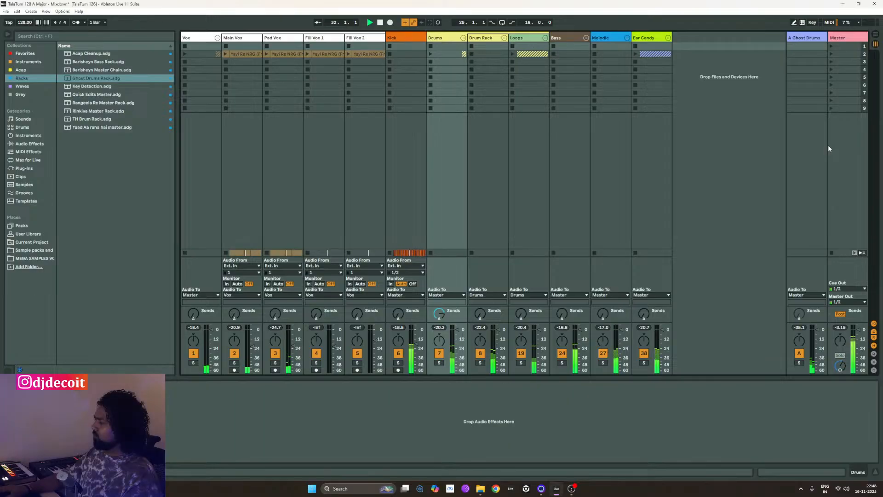
key(Tab)
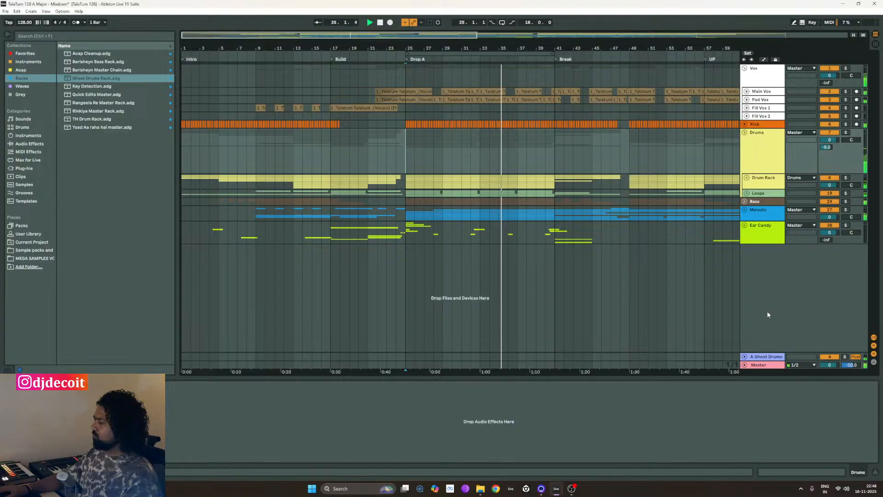
click(759, 365)
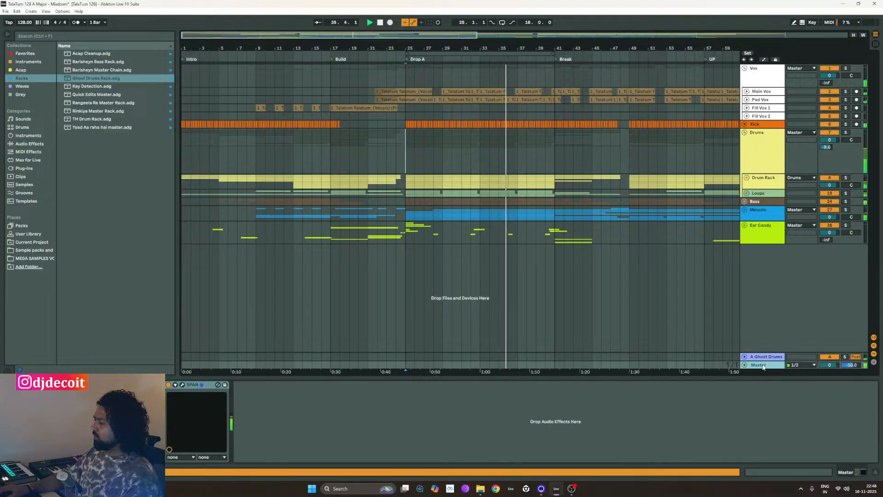
click(183, 385)
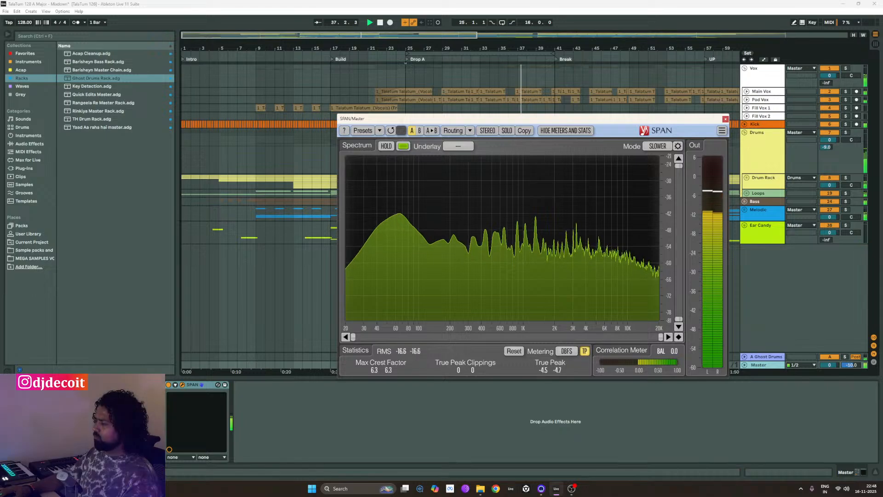
key(space)
click(725, 119)
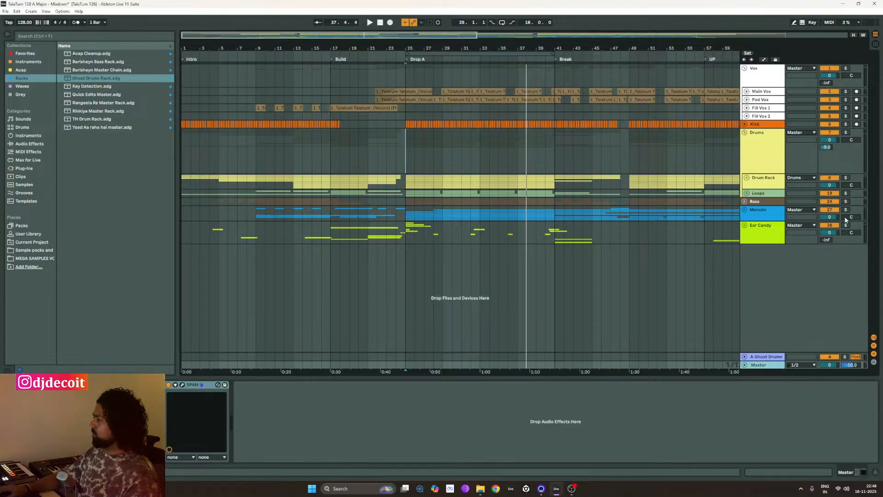
- Collapse the Drums group and add SPAN from the Favorites collection to the Kick track to analyse it during Drop A
click(745, 133)
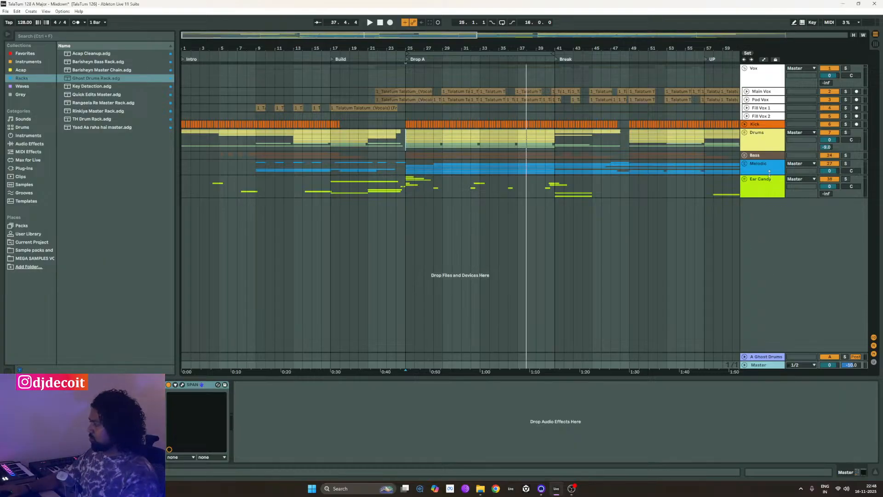
click(766, 140)
click(773, 127)
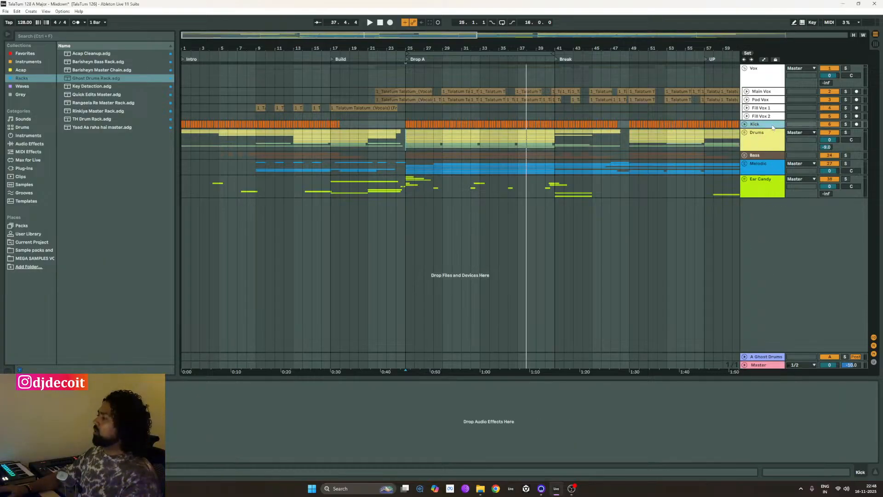
click(770, 140)
click(768, 126)
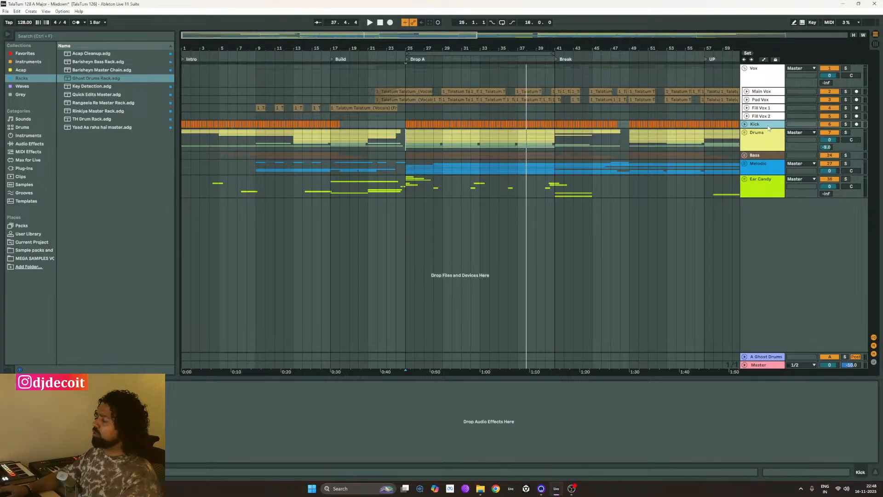
click(26, 53)
double_click(77, 127)
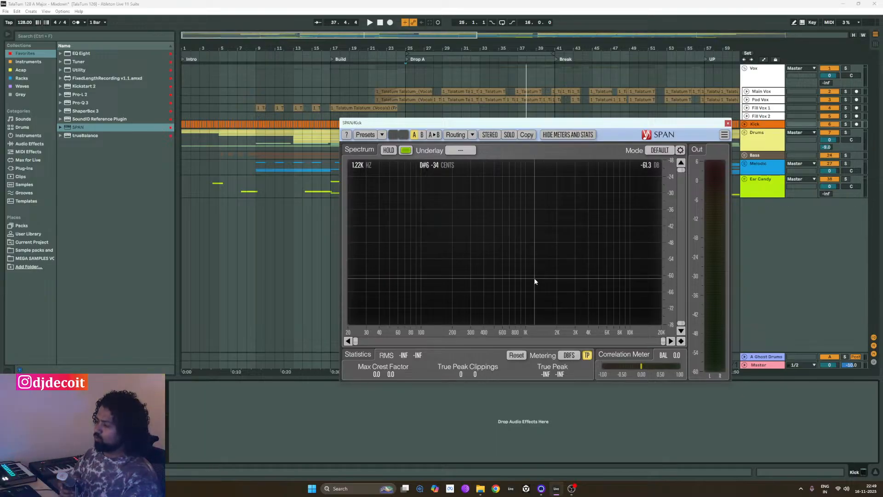
key(space)
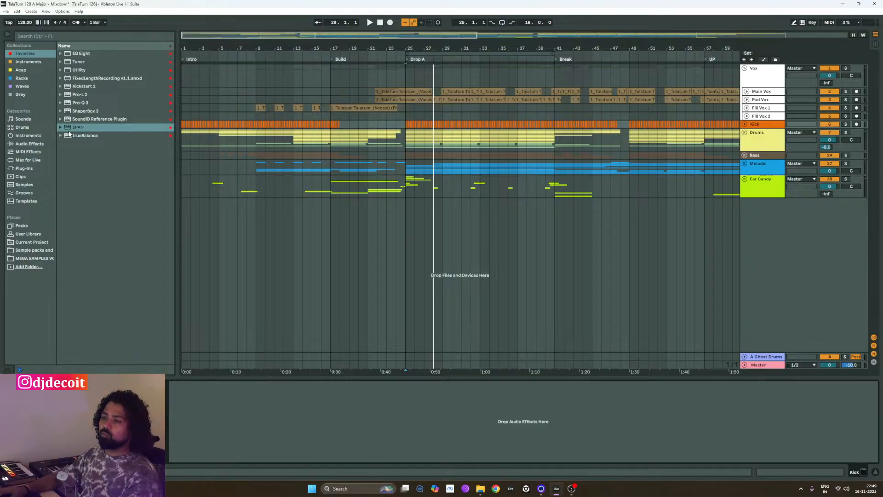
- Insert FabFilter's Saturn 2 from the VST3 plug-ins ahead of SPAN on the Kick track
click(24, 168)
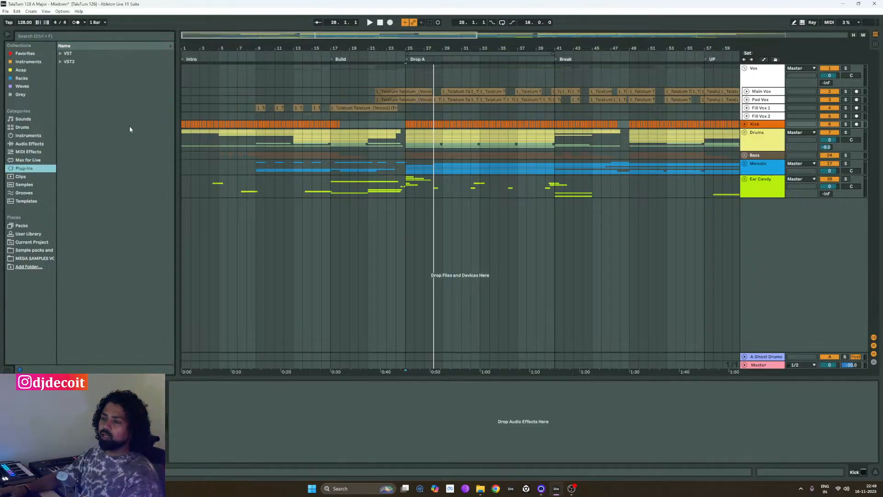
click(65, 62)
click(65, 102)
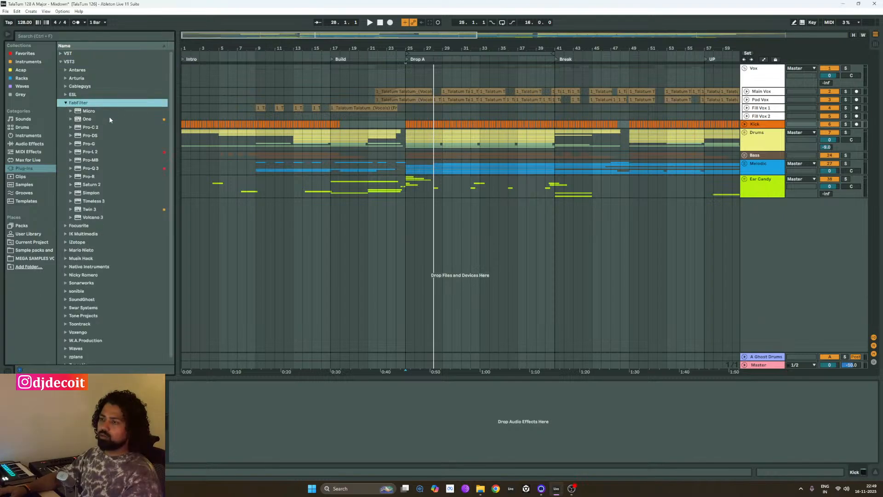
click(90, 185)
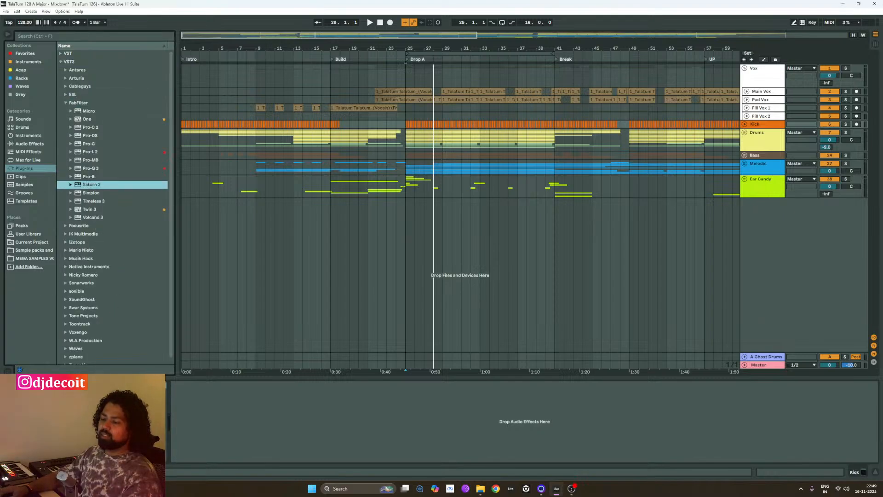
drag(90, 185, 99, 418)
- Look through Saturn 2's preset categories, then close its window and delete it from the Kick track
click(547, 139)
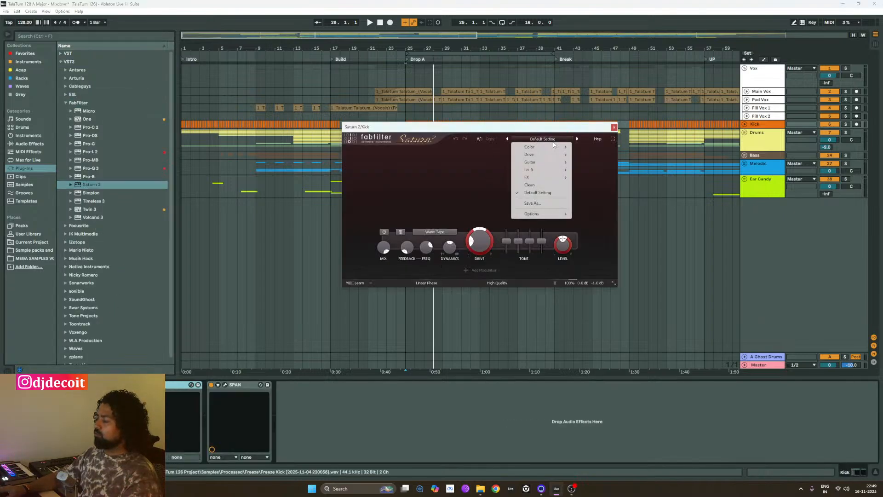
mouse_move(559, 156)
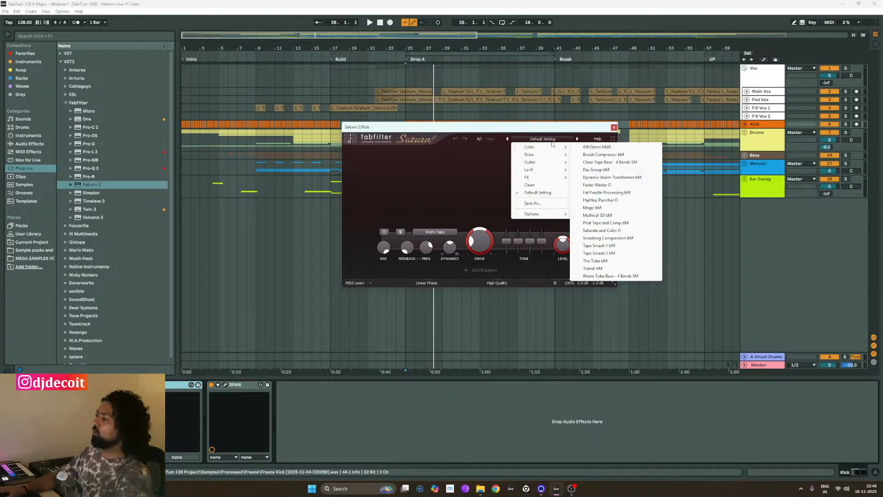
click(614, 127)
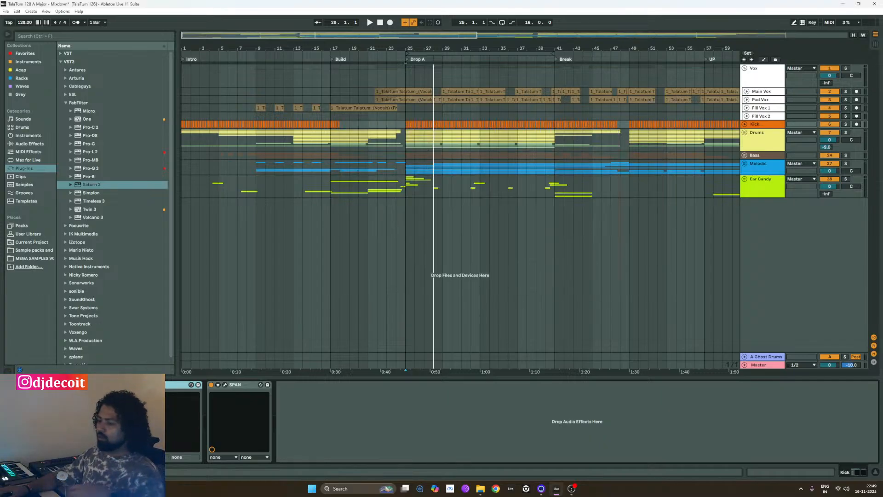
key(Delete)
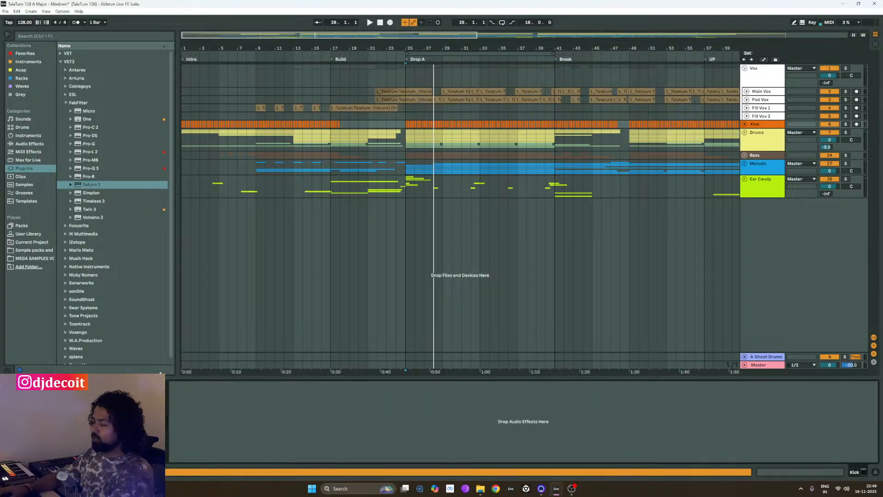
- Collapse the FabFilter folder and check the Cableguys and SoundGhost folders of the VST3 plug-ins
click(64, 103)
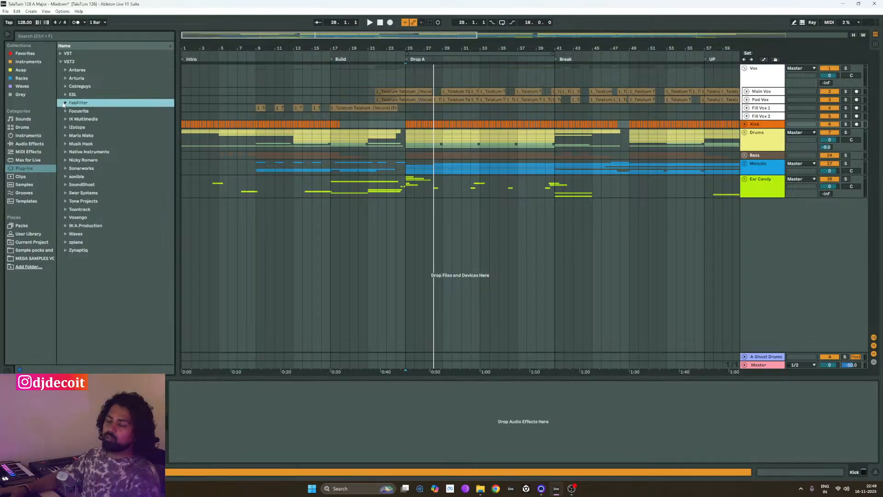
click(65, 86)
click(66, 87)
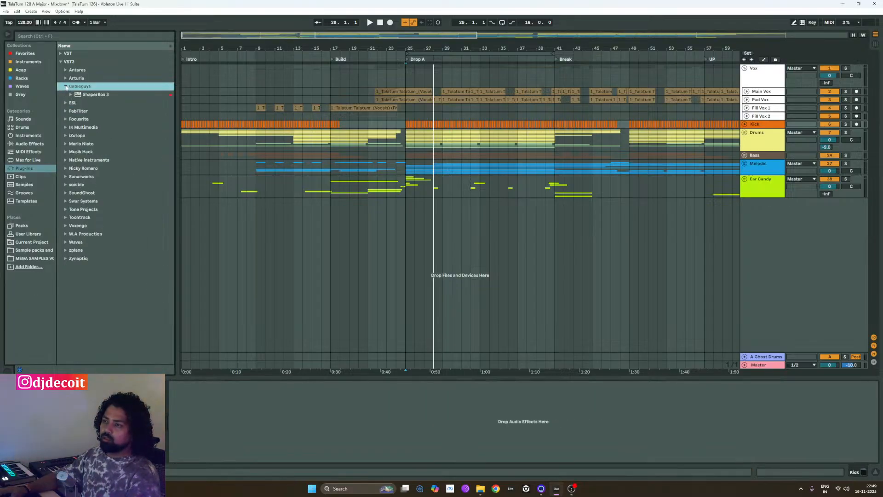
click(66, 86)
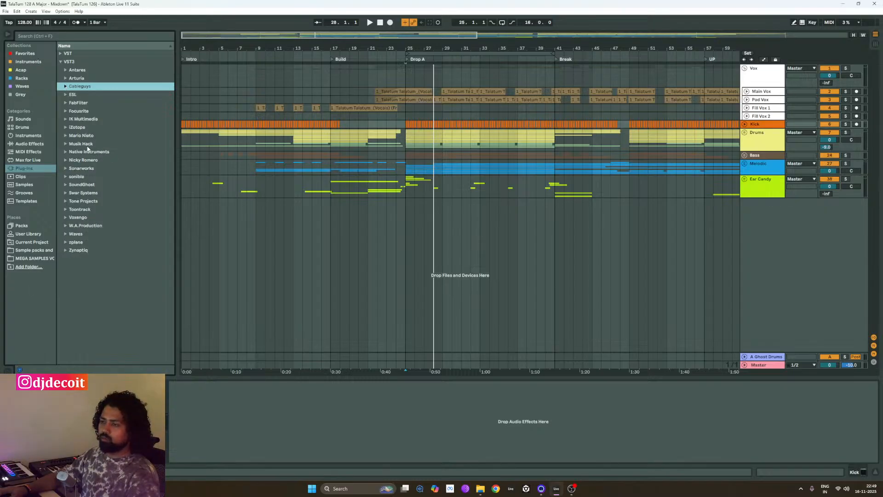
click(65, 184)
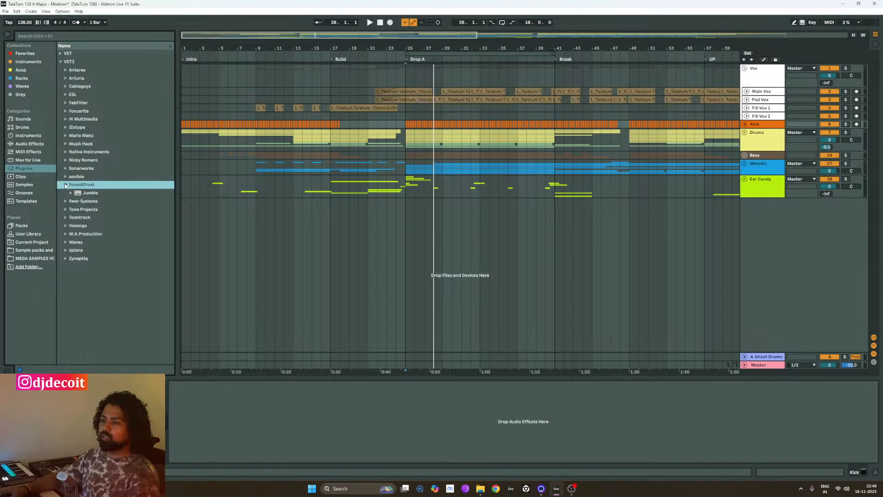
- Look through the Favorites collection, the Dynamics audio effects and the VST plug-in list
click(27, 54)
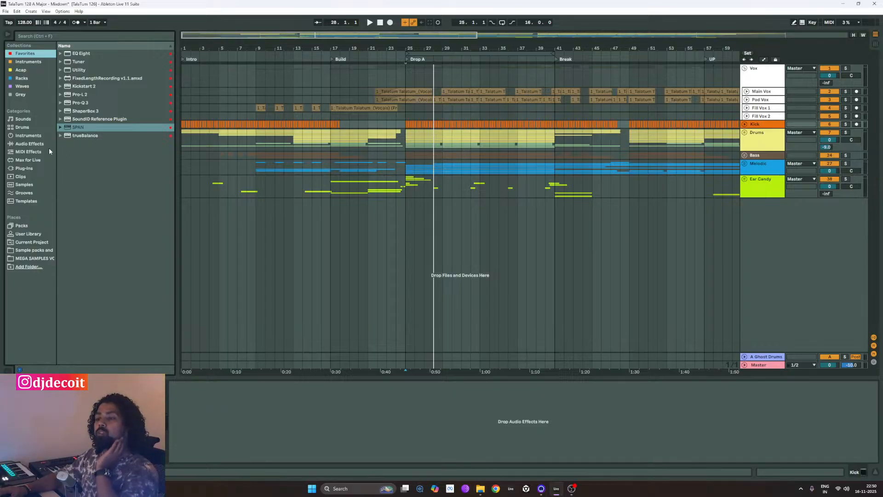
click(28, 144)
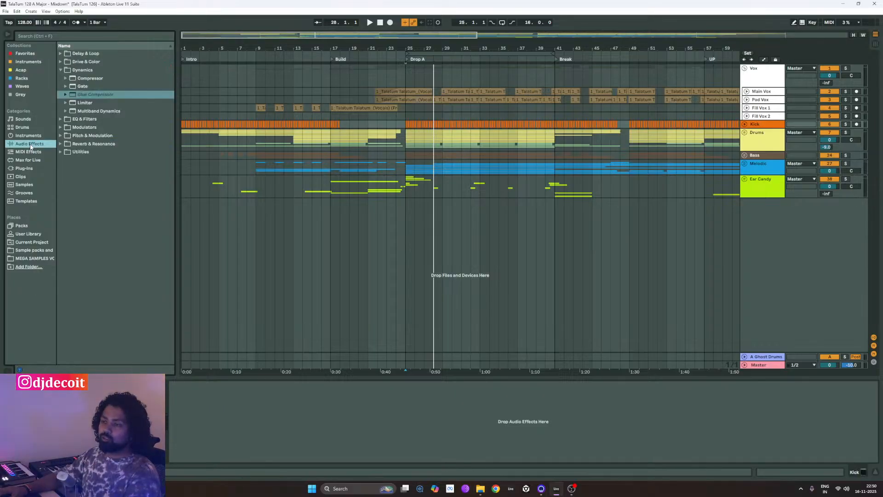
click(60, 70)
click(28, 168)
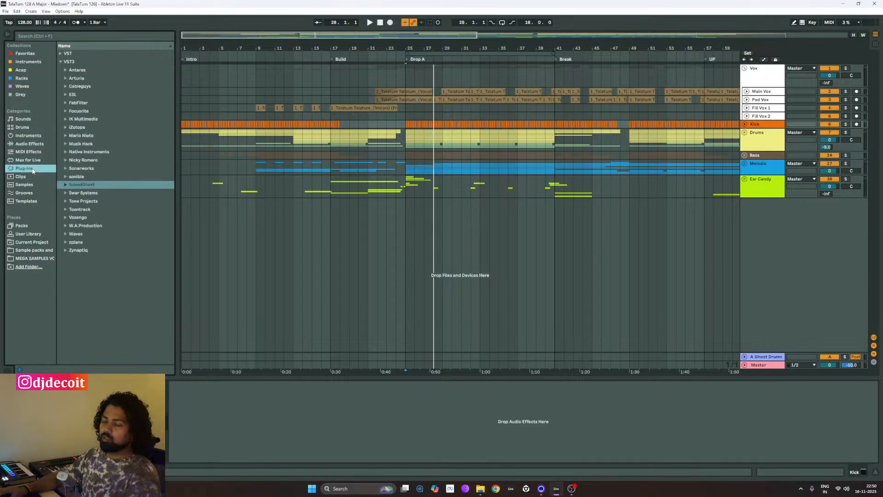
click(60, 61)
click(60, 53)
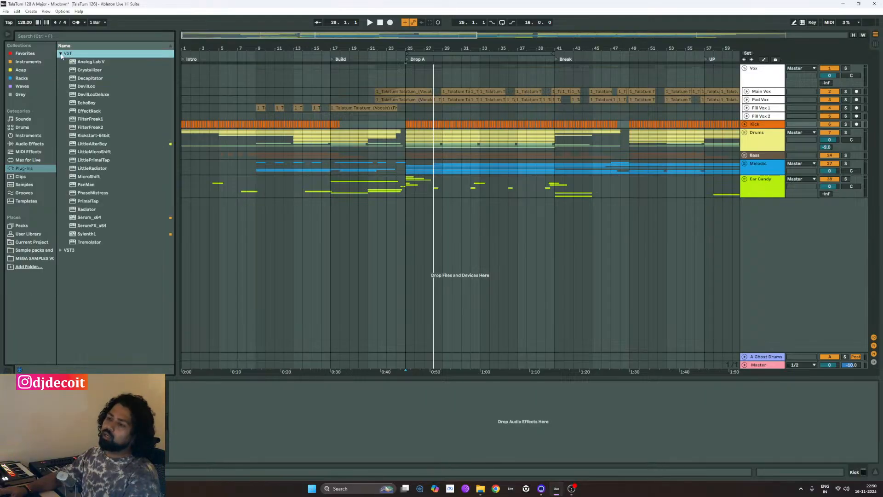
click(60, 53)
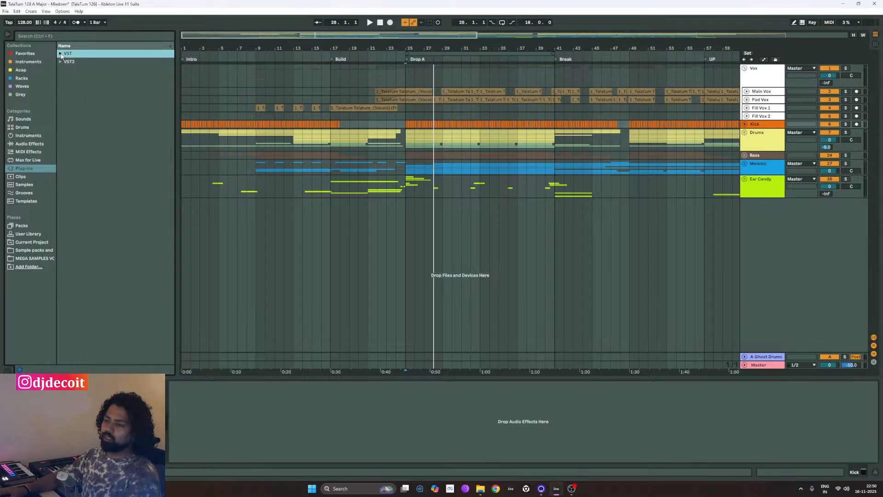
- Browse the VST3 vendor folders from Arturia to Focusrite for a plug-in to use on the Kick
click(70, 62)
click(61, 62)
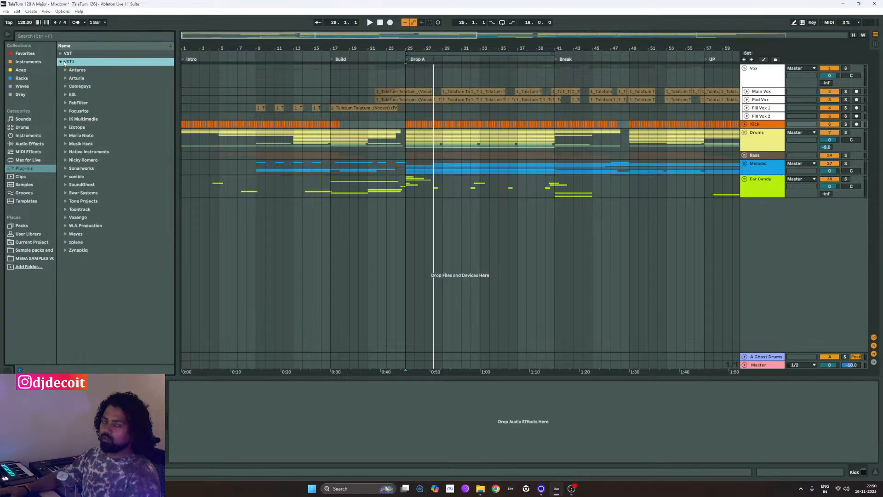
click(79, 79)
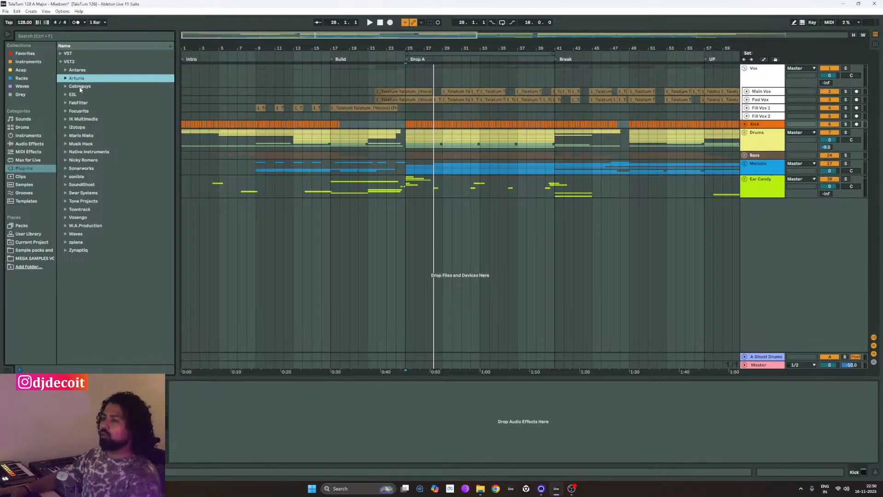
click(68, 87)
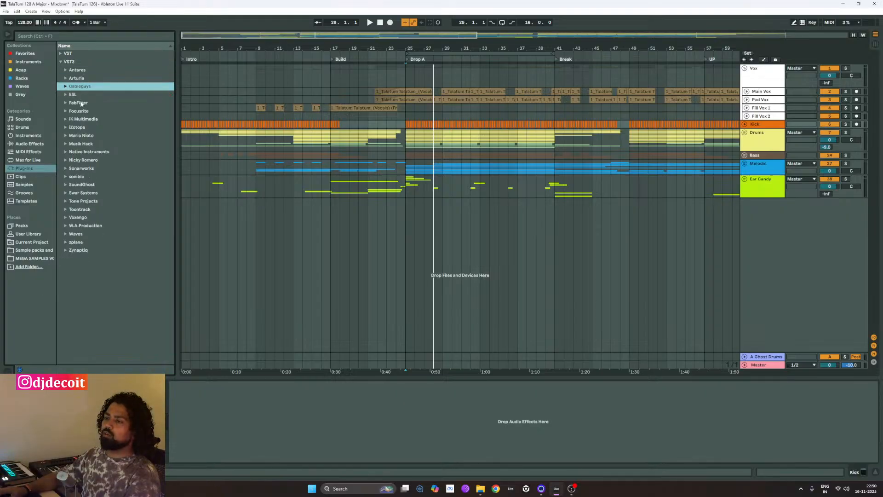
click(80, 102)
click(65, 103)
click(66, 103)
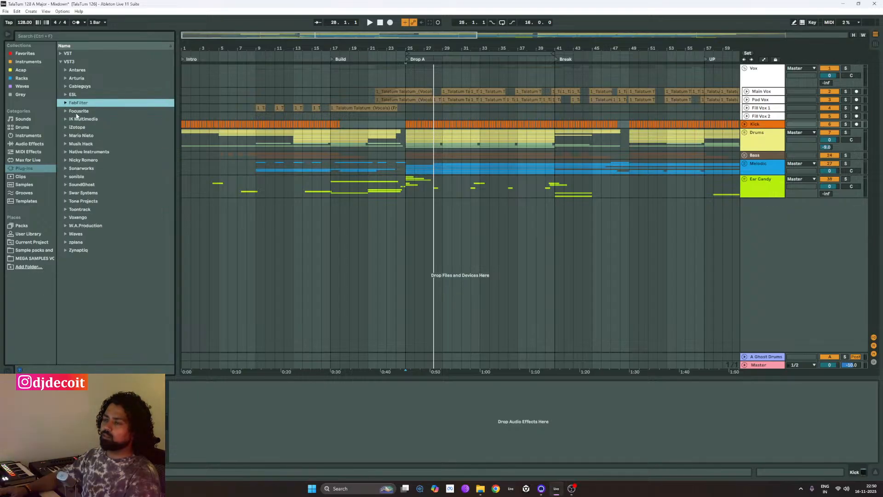
click(76, 112)
click(65, 110)
click(65, 111)
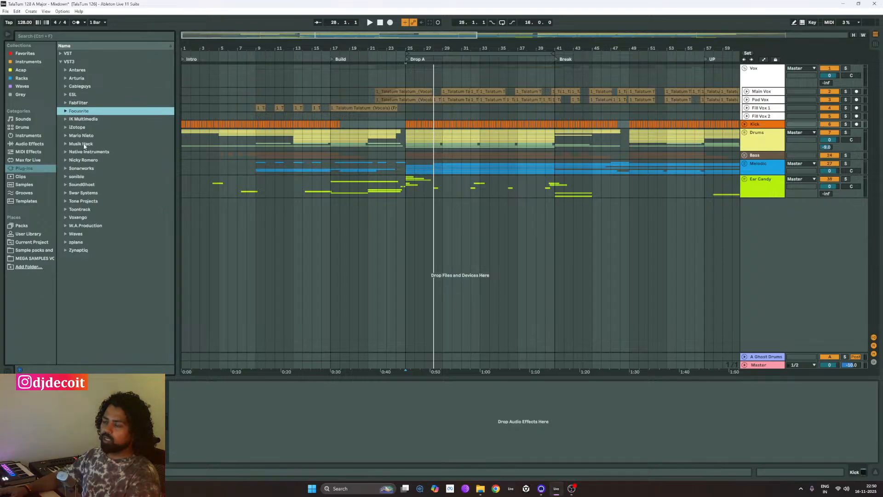
- Examine the Waves plug-ins in the VST3 folder and in the Waves collection, including Abbey Road Saturator Stereo
click(75, 234)
click(65, 234)
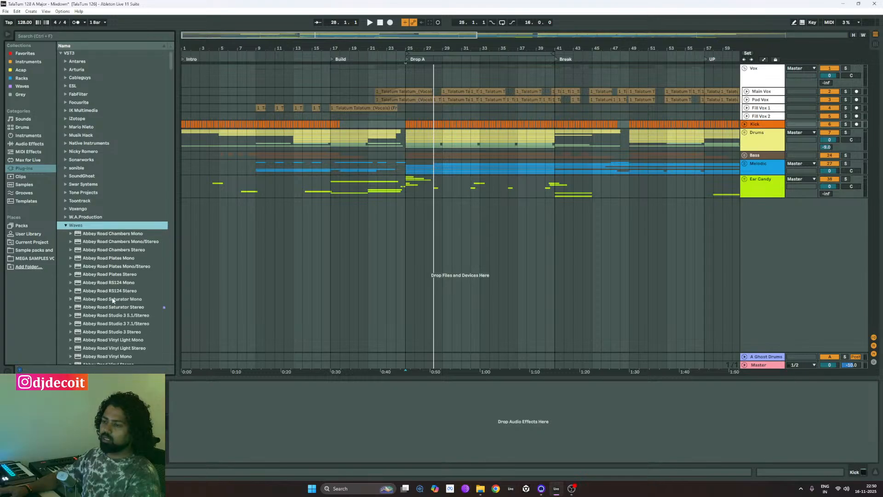
click(21, 86)
scroll(103, 69, up, 5)
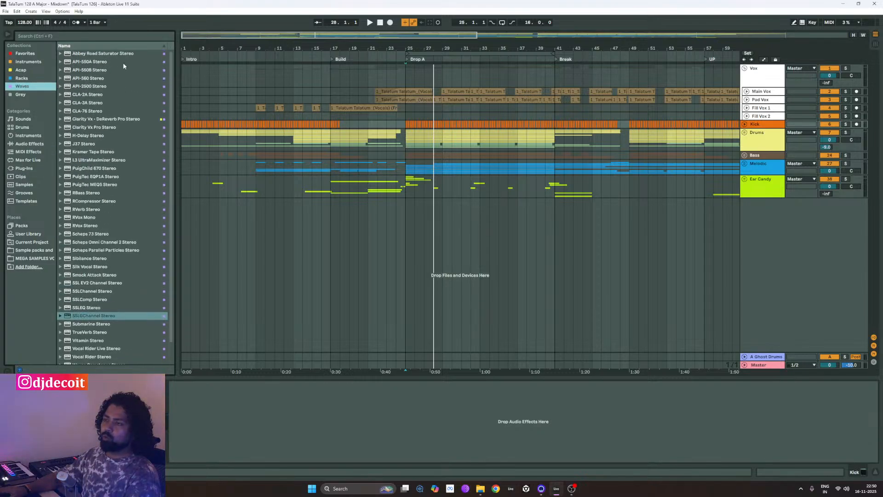
click(118, 54)
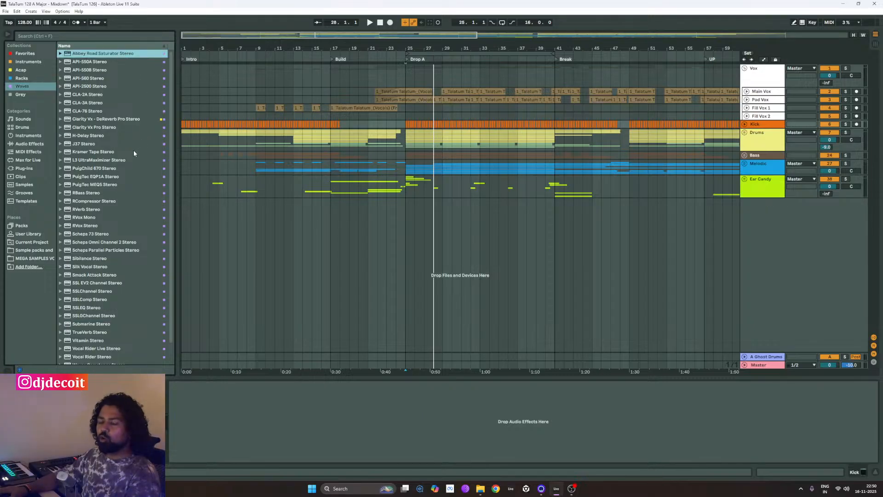
scroll(120, 154, down, 3)
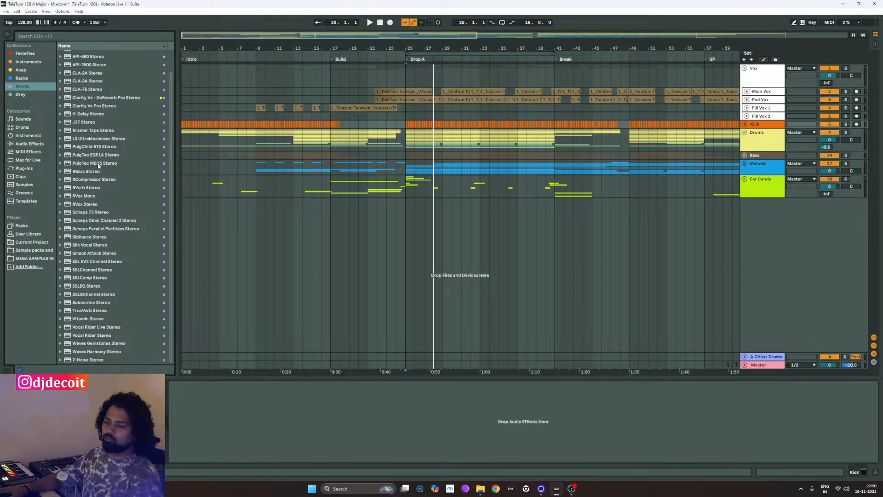
- Search the plug-ins for "trans" and insert Waves TransX Wide Mono ahead of SPAN on the Kick track
click(59, 37)
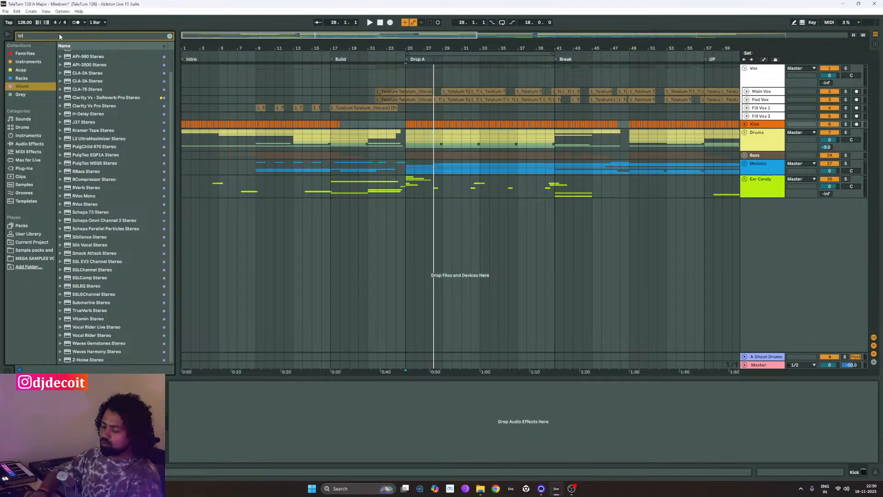
text(trans)
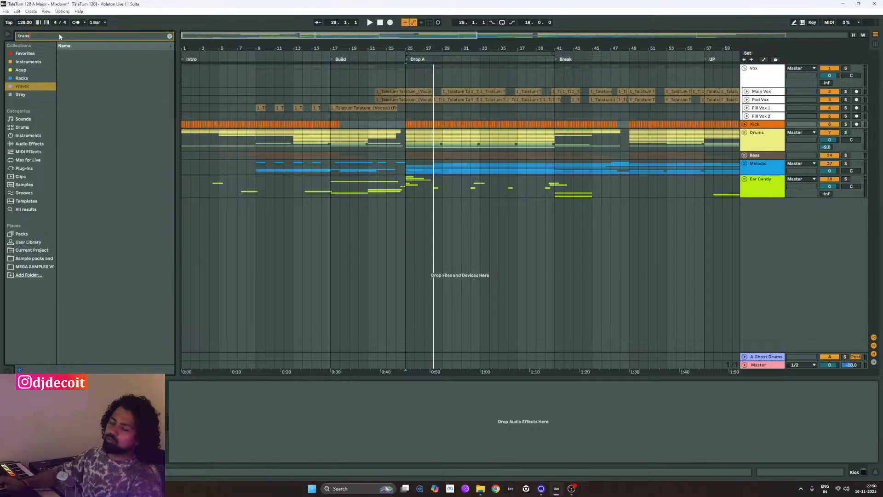
click(24, 168)
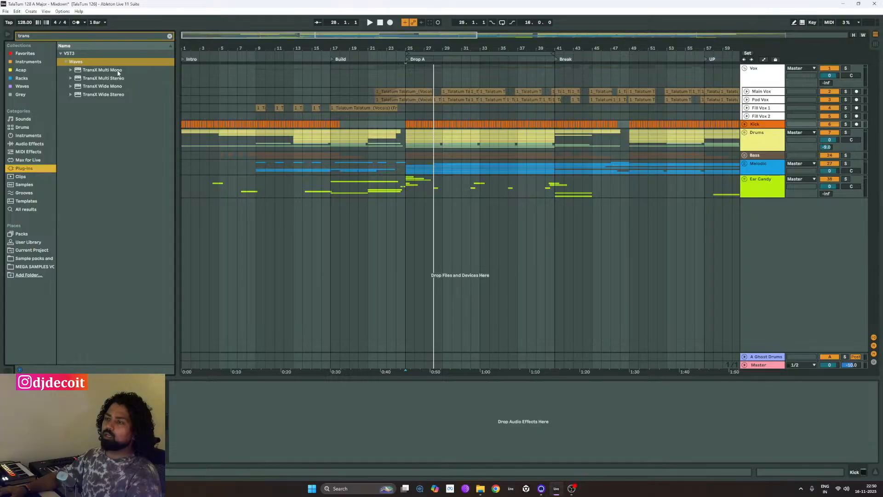
click(125, 87)
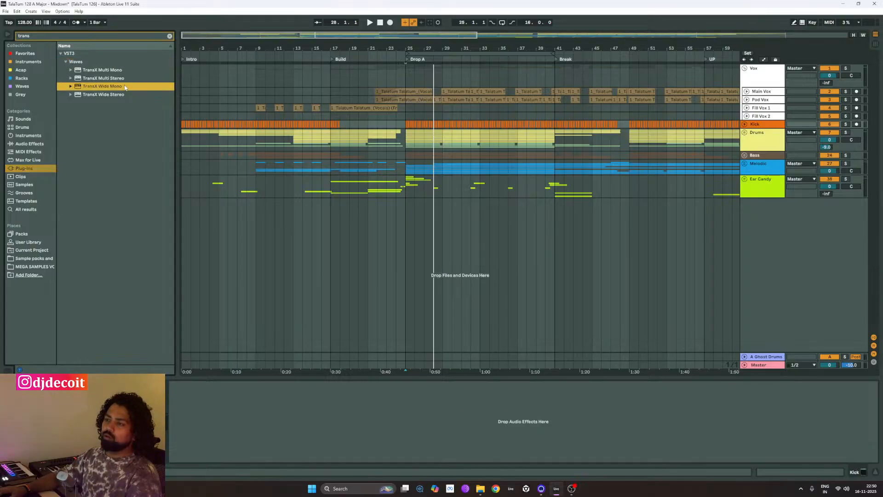
click(125, 71)
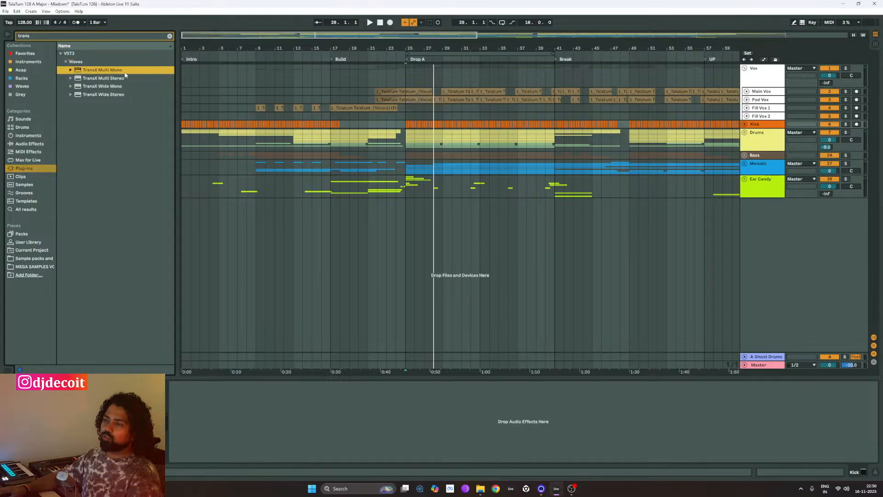
click(124, 86)
click(112, 72)
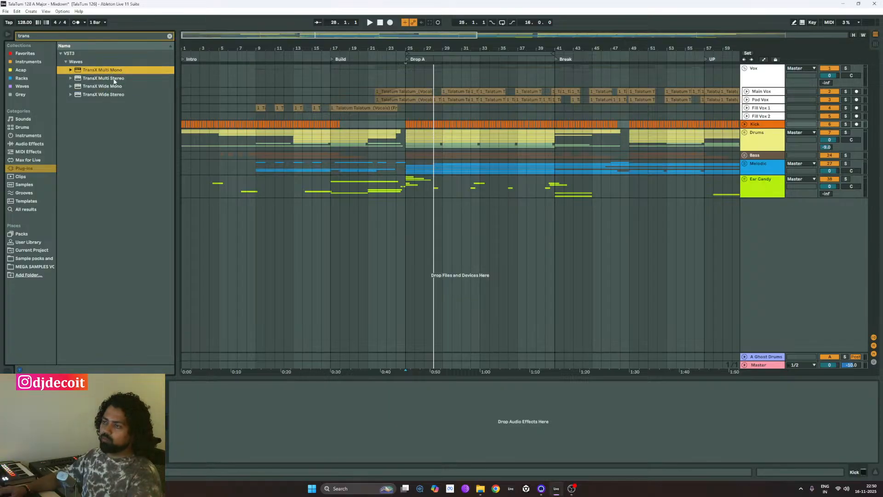
click(115, 86)
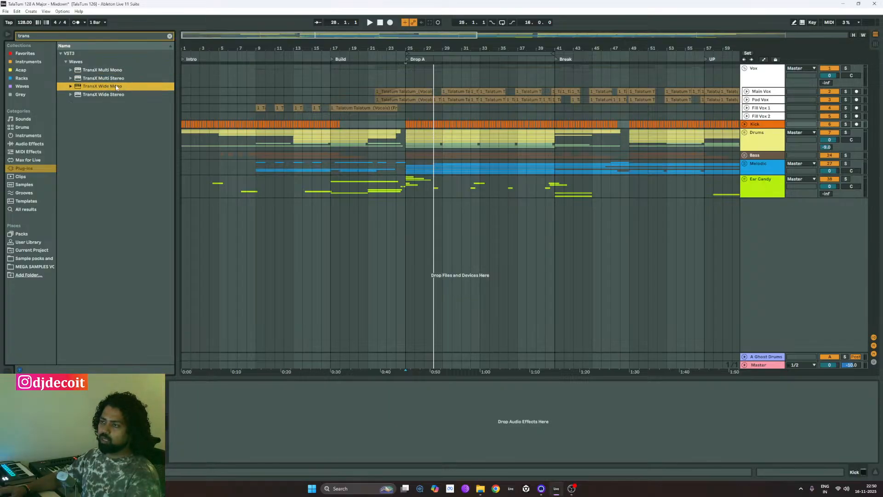
double_click(91, 87)
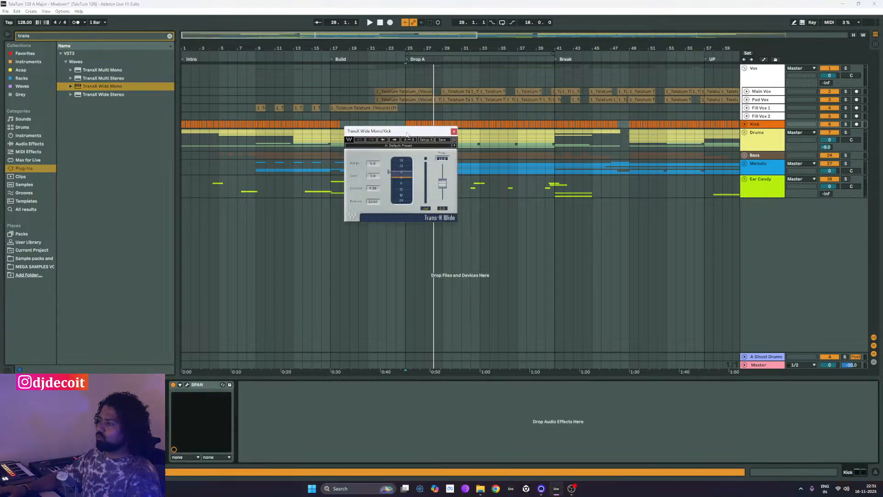
- Load the Mega Kick factory preset in TransX Wide on the Kick track
drag(406, 134, 424, 149)
click(445, 161)
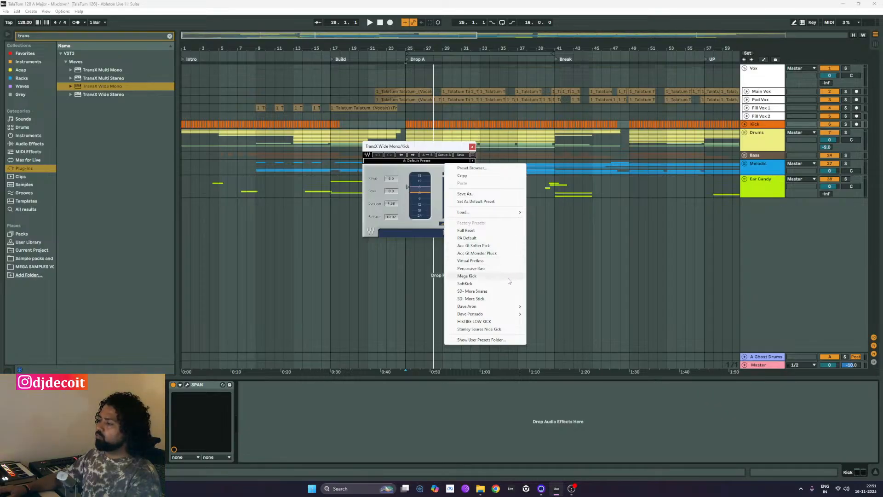
mouse_move(509, 313)
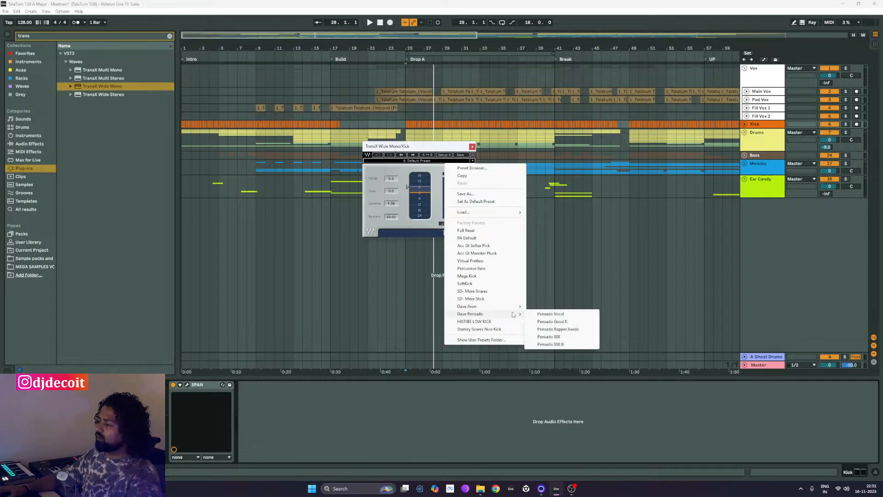
click(486, 278)
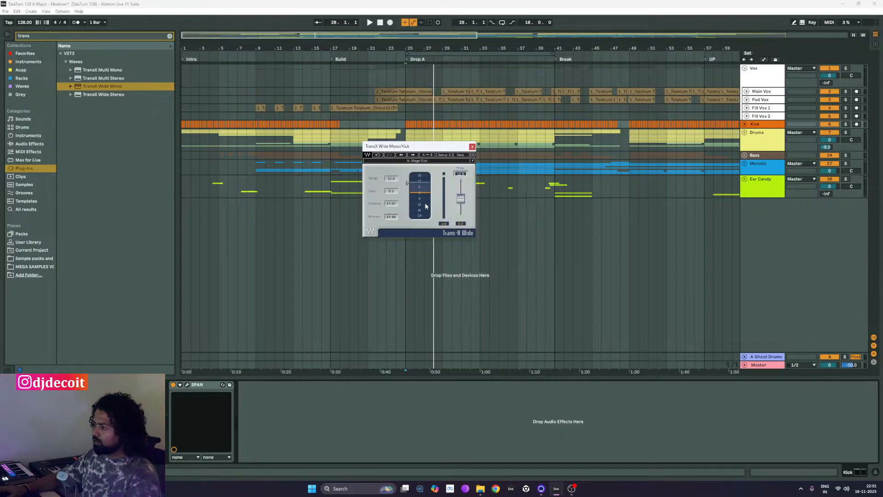
- Play Drop A and check the processed Kick's spectrum in SPAN, with the SPAN and TransX Wide windows arranged side by side
key(space)
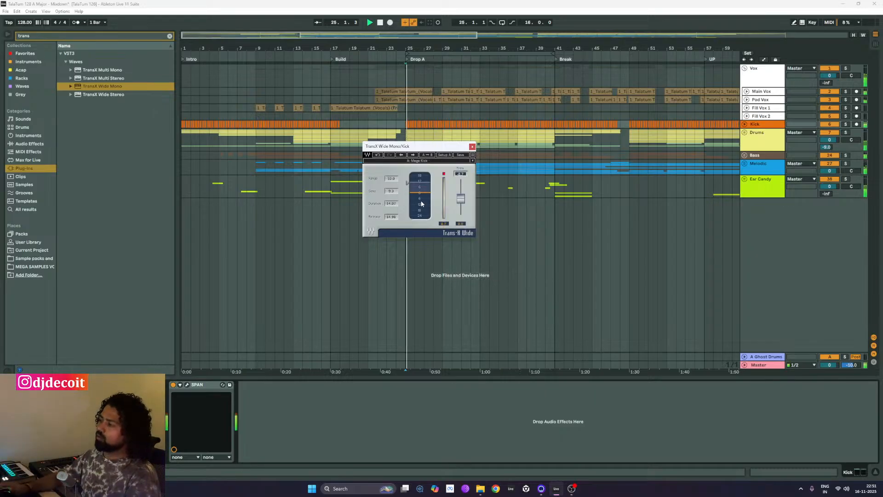
click(187, 385)
drag(547, 122, 665, 148)
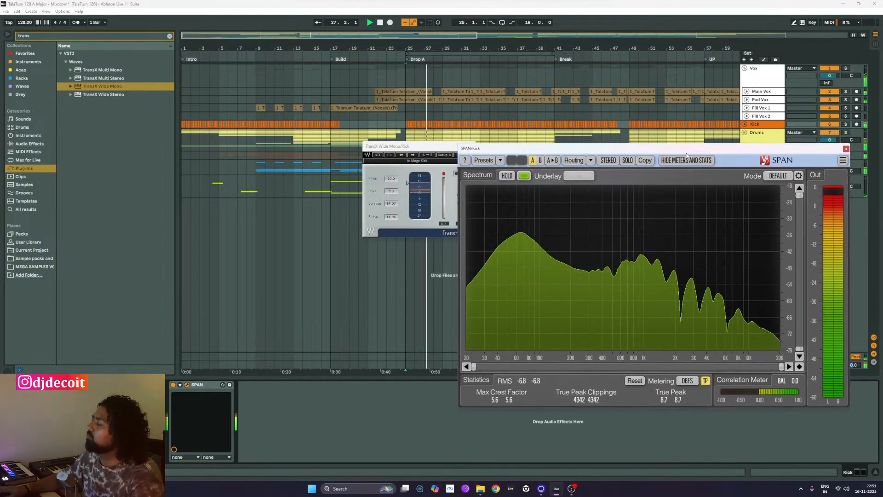
drag(432, 146, 372, 142)
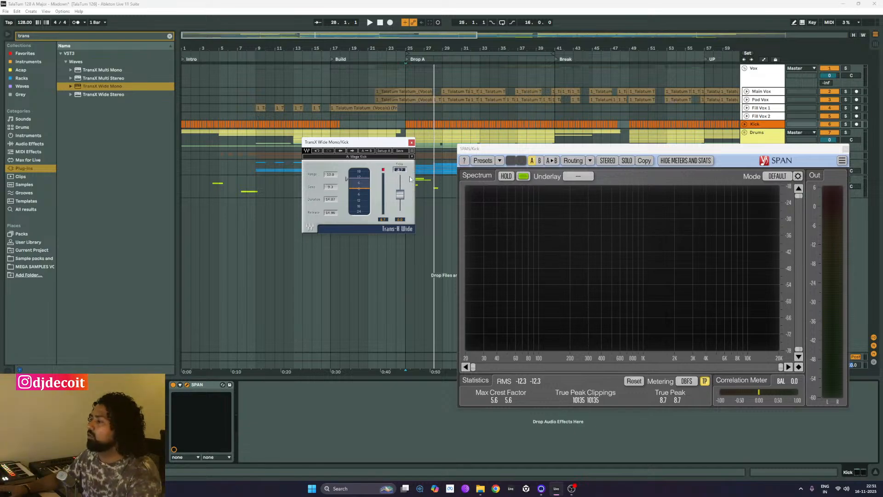
drag(546, 144, 507, 134)
drag(335, 143, 328, 134)
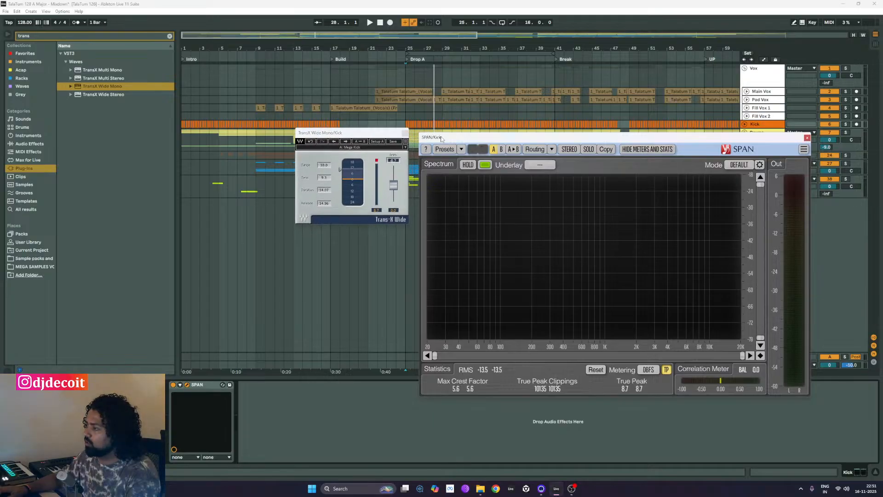
drag(428, 138, 419, 129)
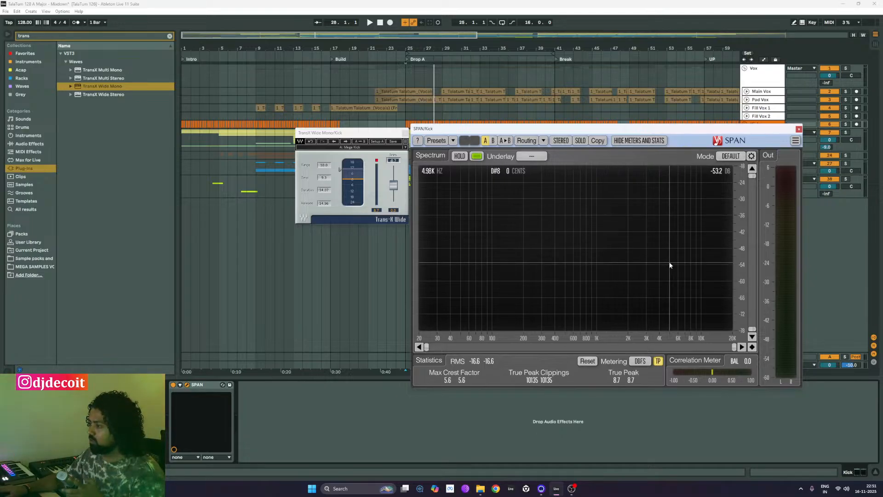
key(space)
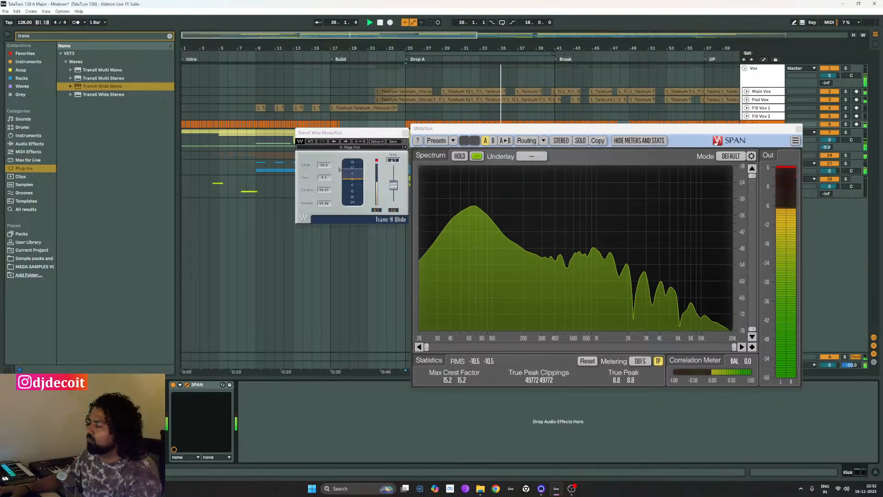
key(space)
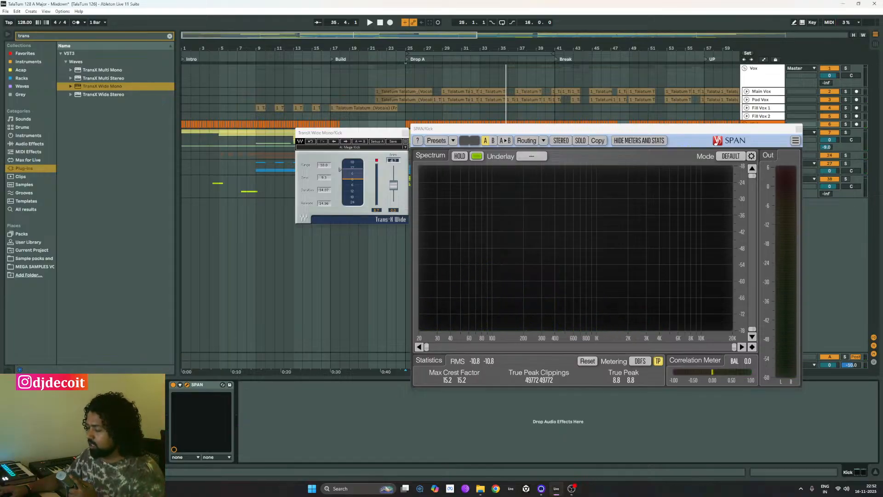
- Clear the plug-in search, collapse the Waves folder and look into the sonible folder among the VST3 vendors
click(169, 37)
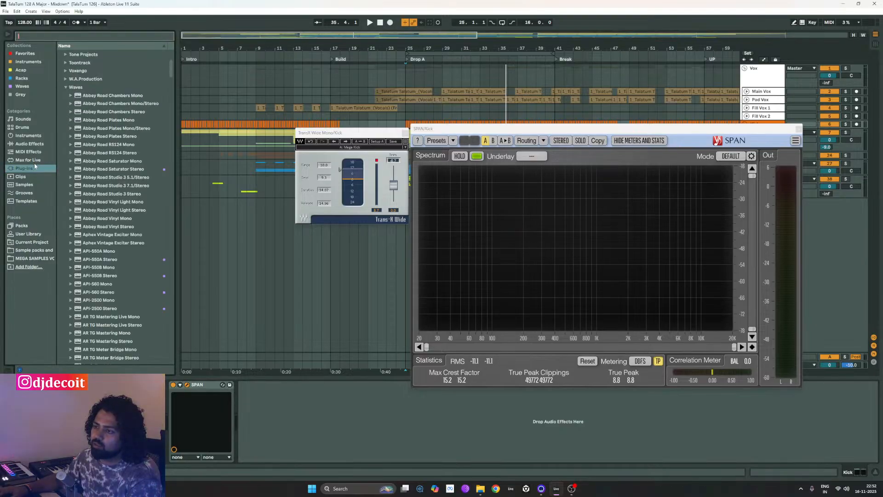
click(65, 87)
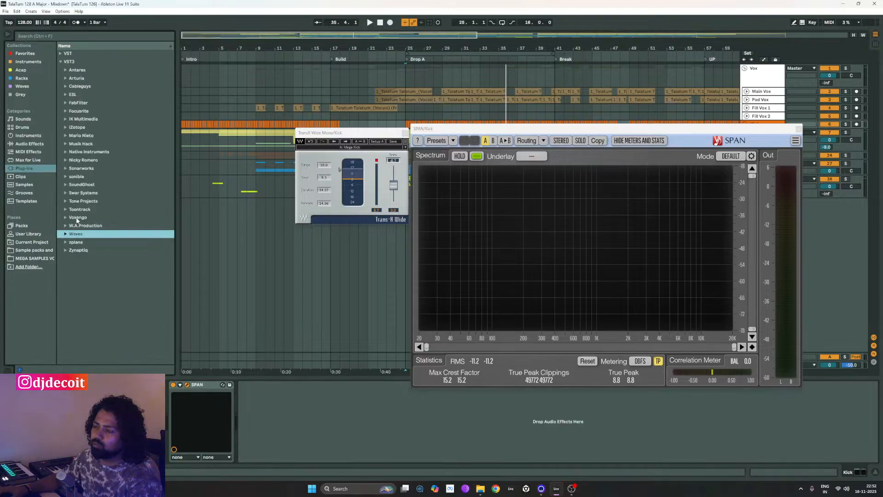
click(83, 175)
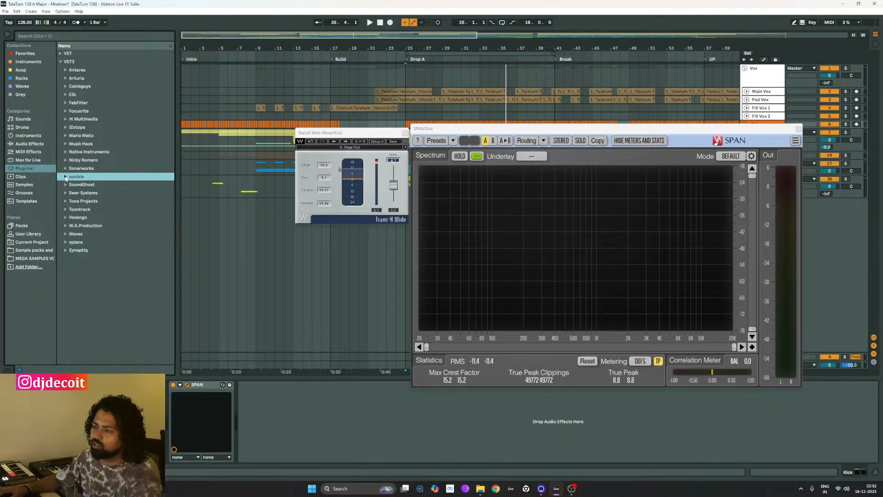
click(64, 177)
click(65, 177)
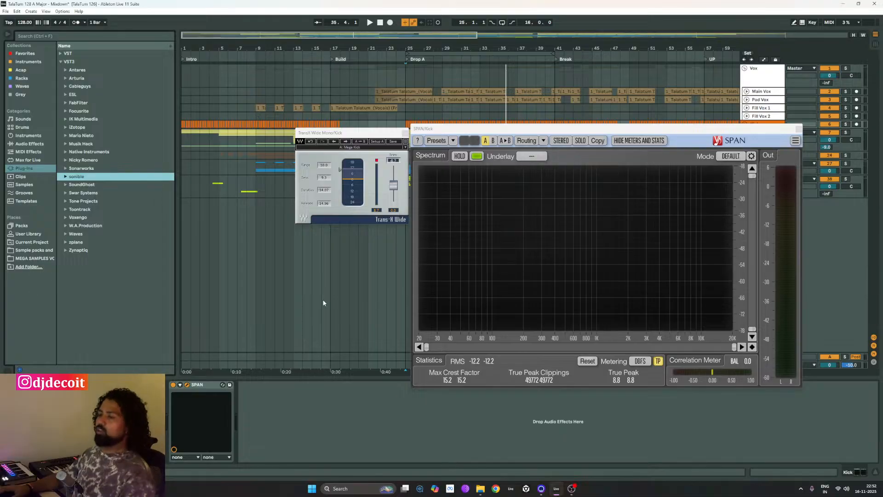
- Insert Smack Attack Stereo from the Waves collection ahead of SPAN on the Kick track
click(22, 87)
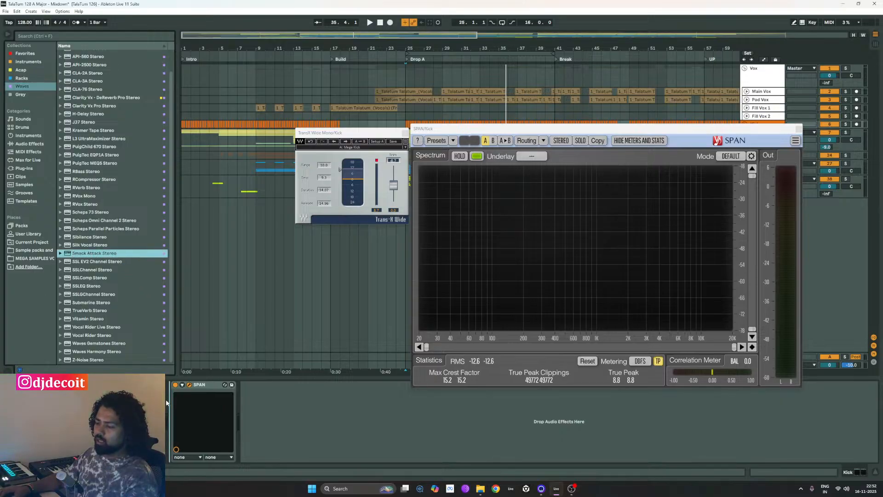
drag(167, 403, 168, 403)
drag(509, 138, 415, 87)
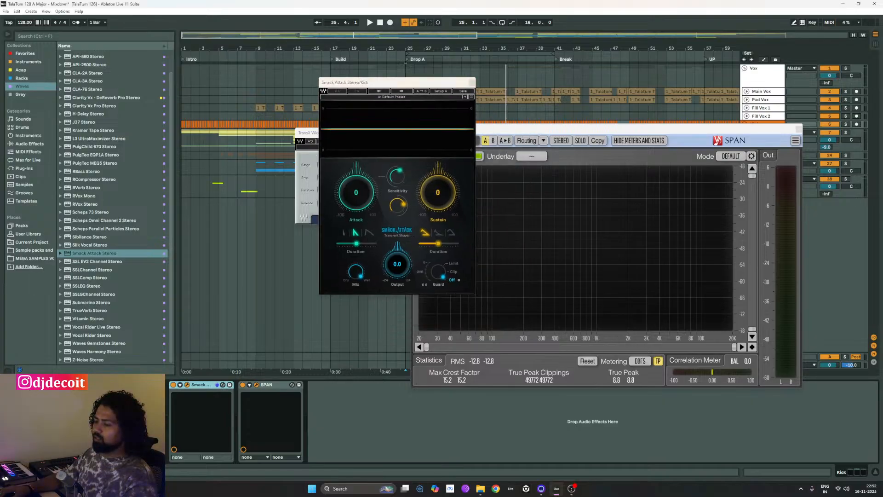
- Load the Kick Fat Bastered preset from the Drums presets in Smack Attack
click(429, 97)
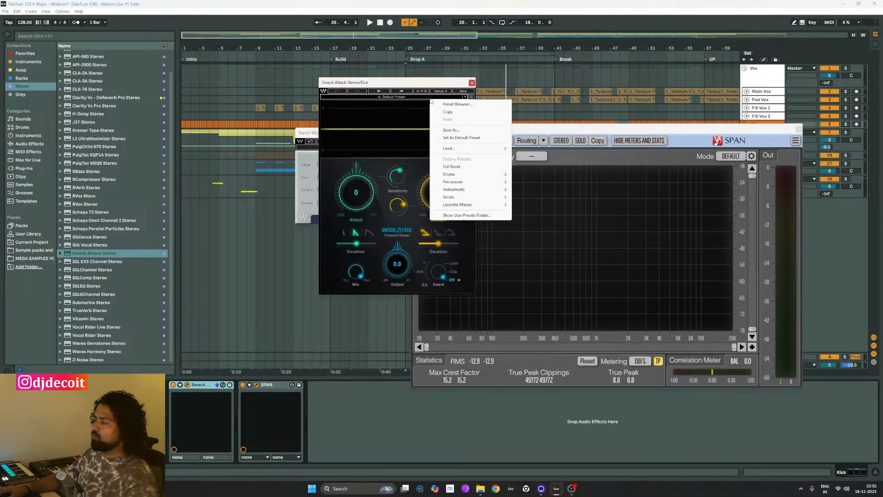
mouse_move(495, 176)
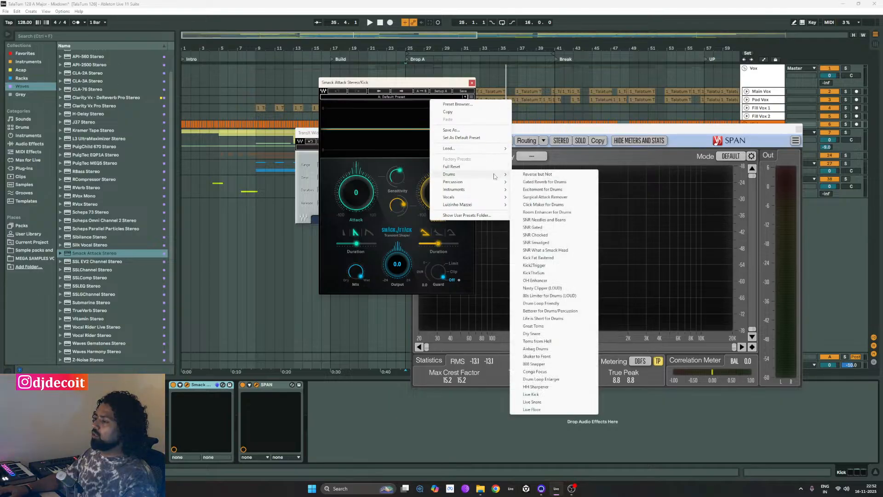
mouse_move(499, 192)
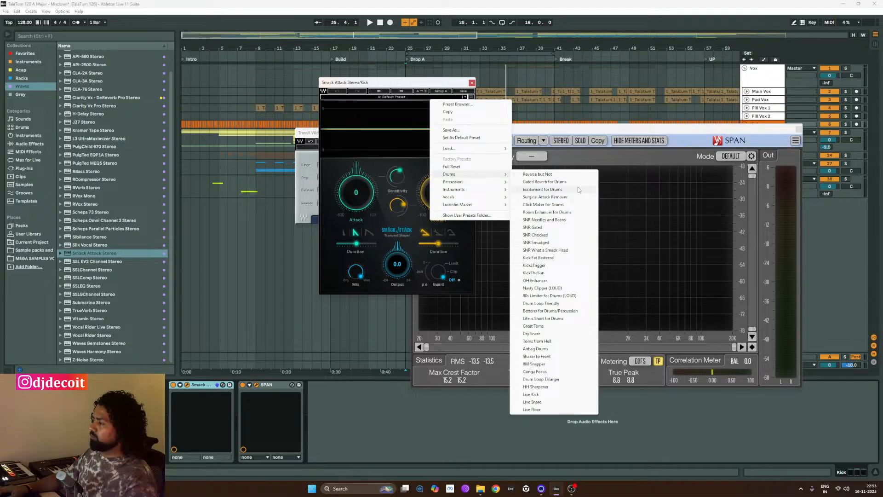
click(574, 258)
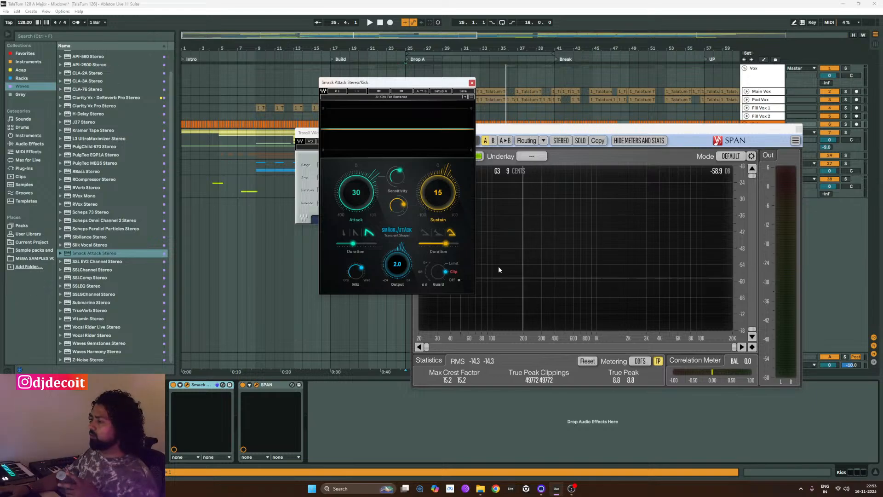
- Play Drop A and compare the Kick with Smack Attack switched off and on, keeping its window beside SPAN
drag(416, 86, 360, 97)
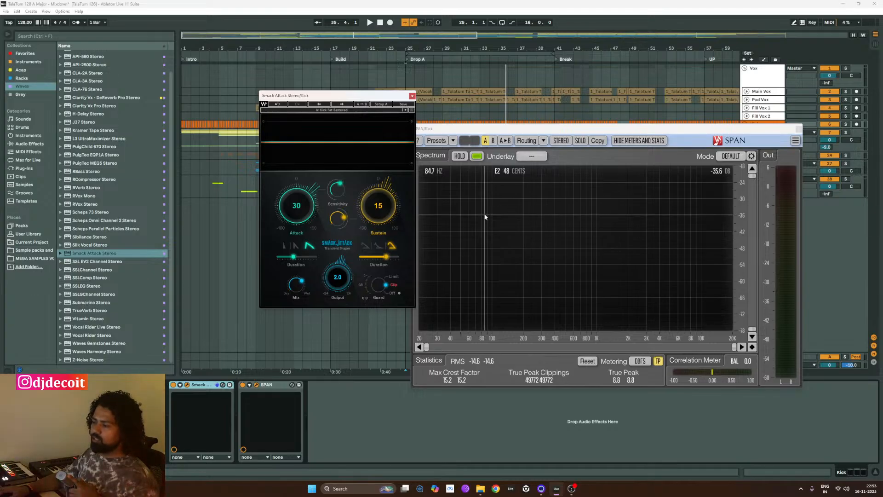
key(space)
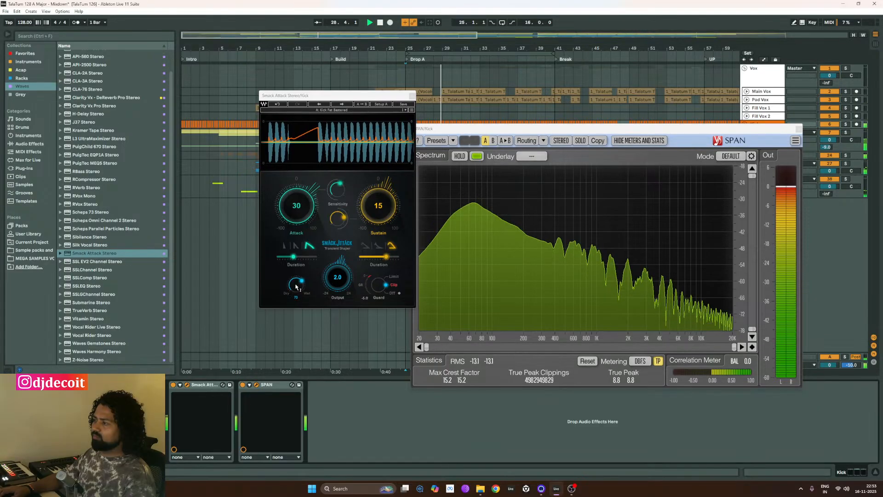
key(space)
key(space)
click(172, 385)
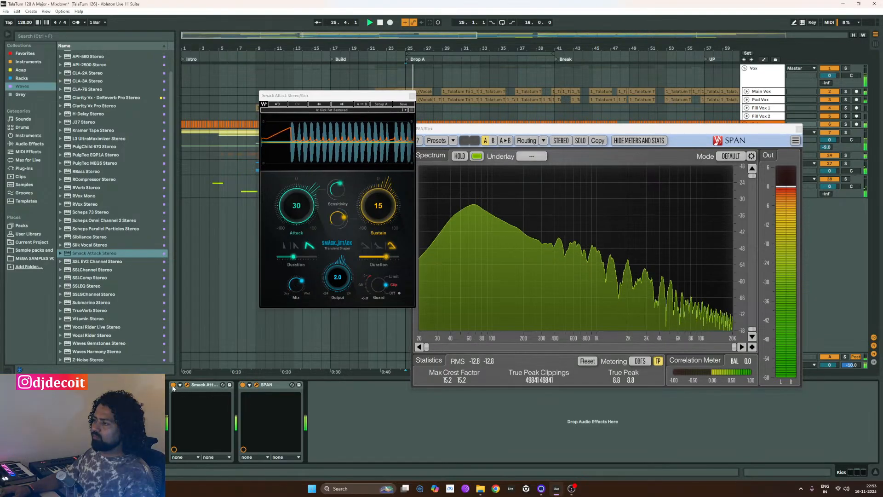
click(173, 384)
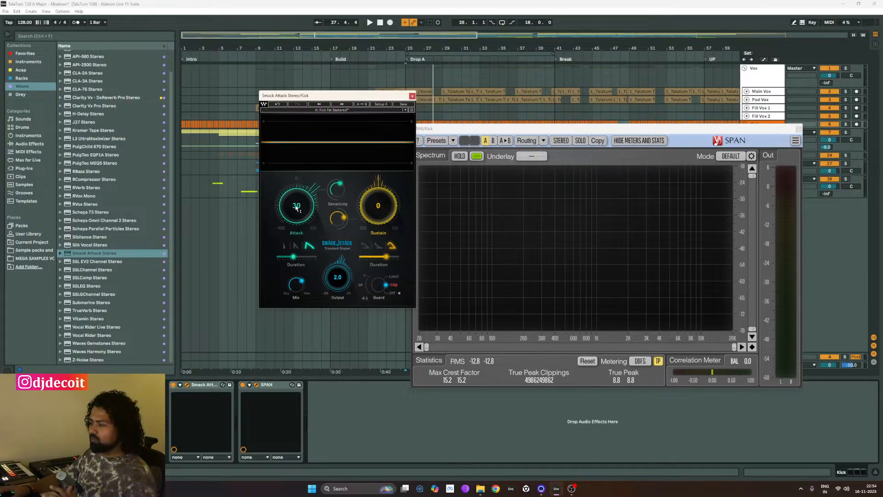
- During playback, set Smack Attack's Attack to 33, try all three attack shapes, choose the third and slightly lengthen the attack duration
key(space)
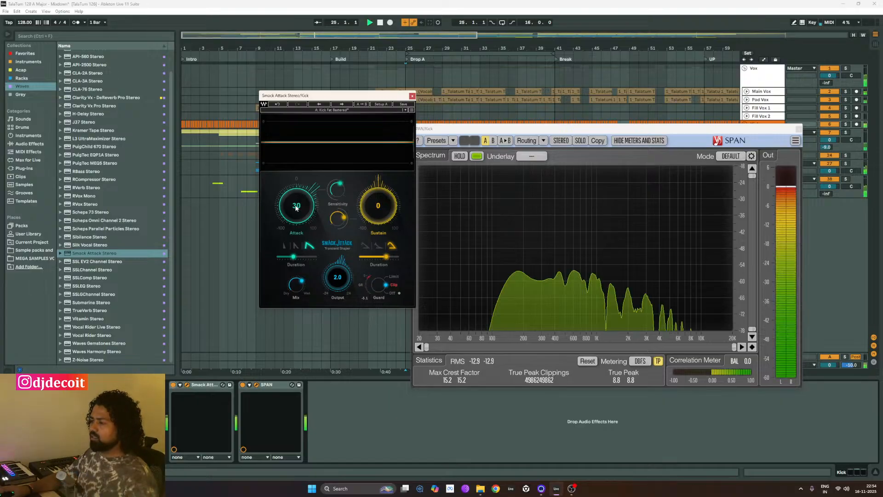
drag(294, 211, 294, 208)
click(296, 247)
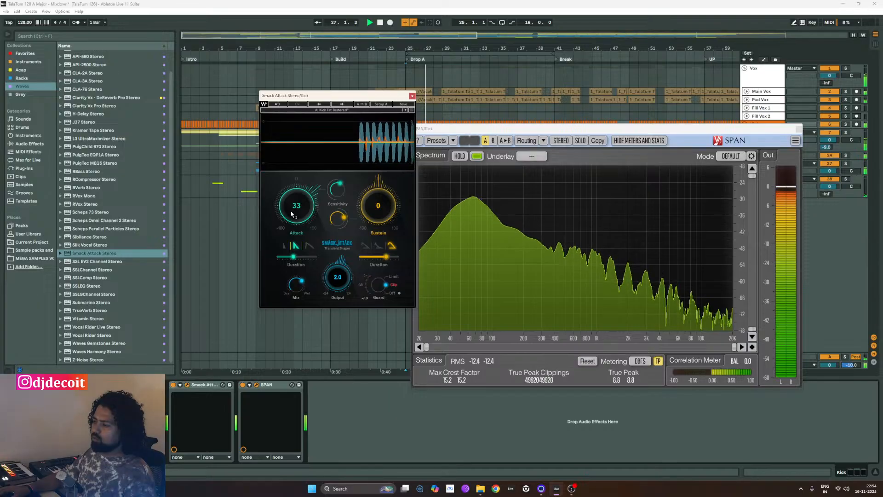
click(284, 247)
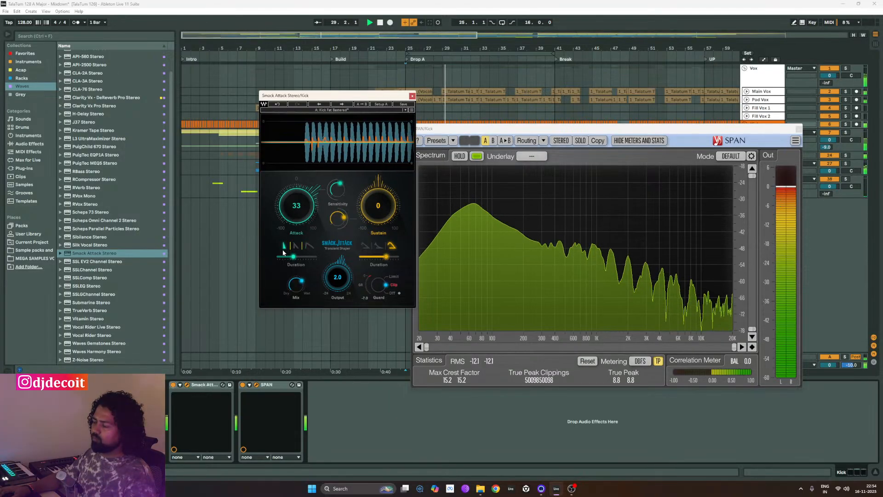
click(308, 246)
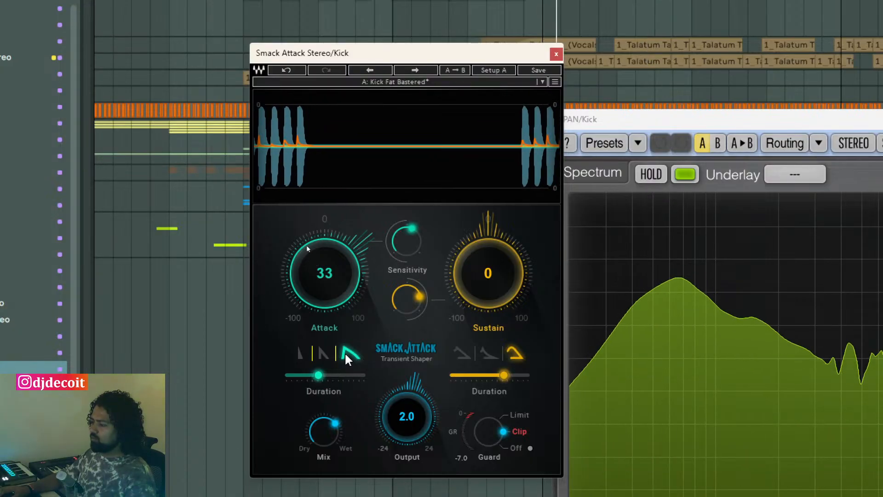
drag(319, 375, 323, 376)
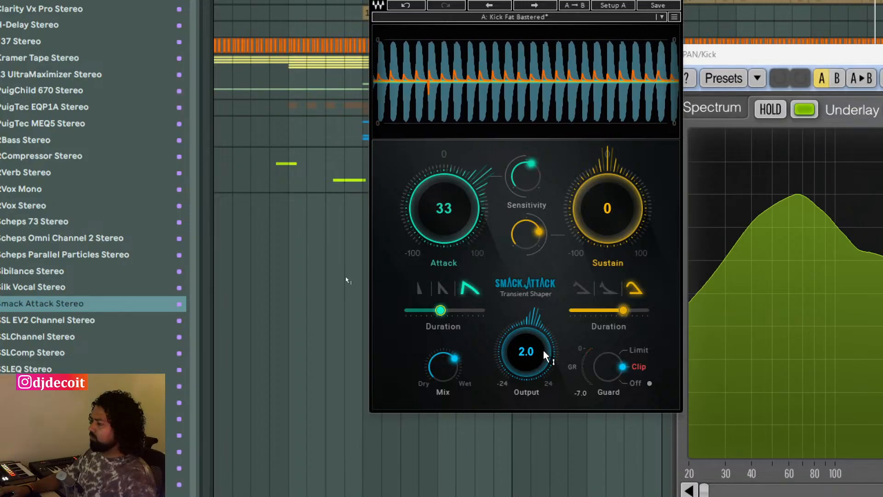
- Sweep Smack Attack's Mix down towards dry and back up to mostly wet during playback
mouse_move(443, 366)
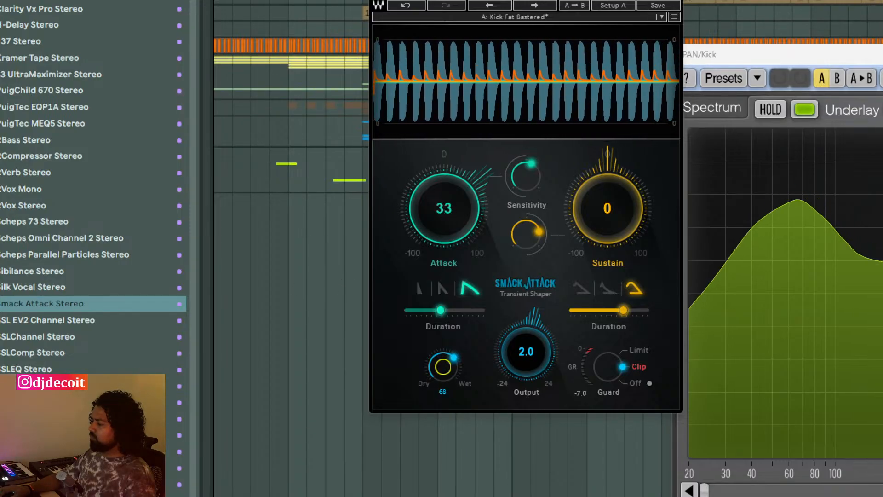
drag(443, 366, 443, 451)
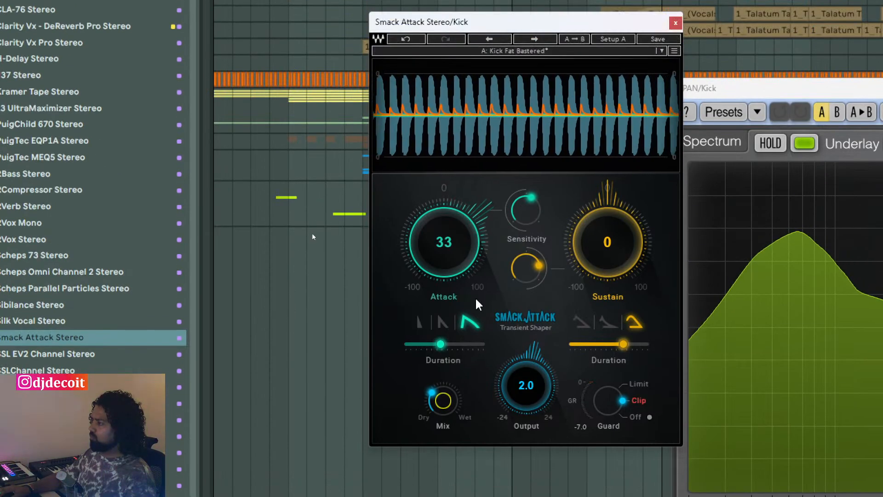
drag(445, 402, 445, 432)
drag(443, 341, 443, 312)
drag(443, 243, 443, 218)
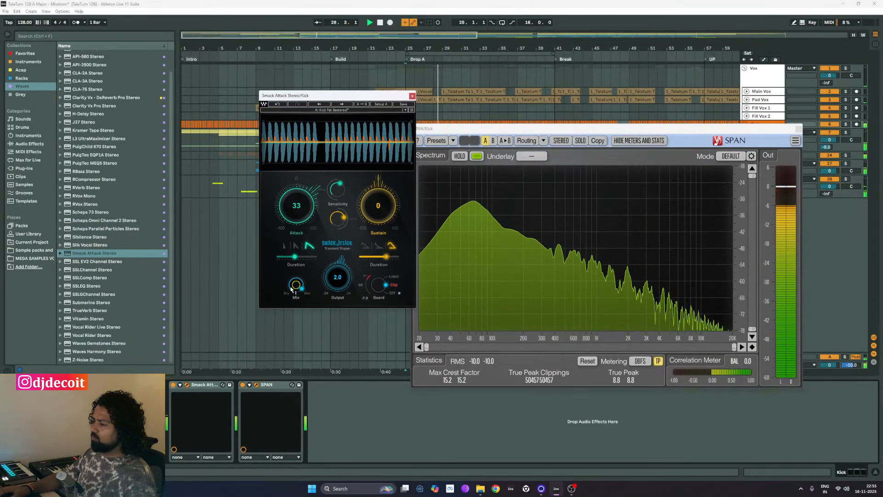
drag(291, 288, 294, 288)
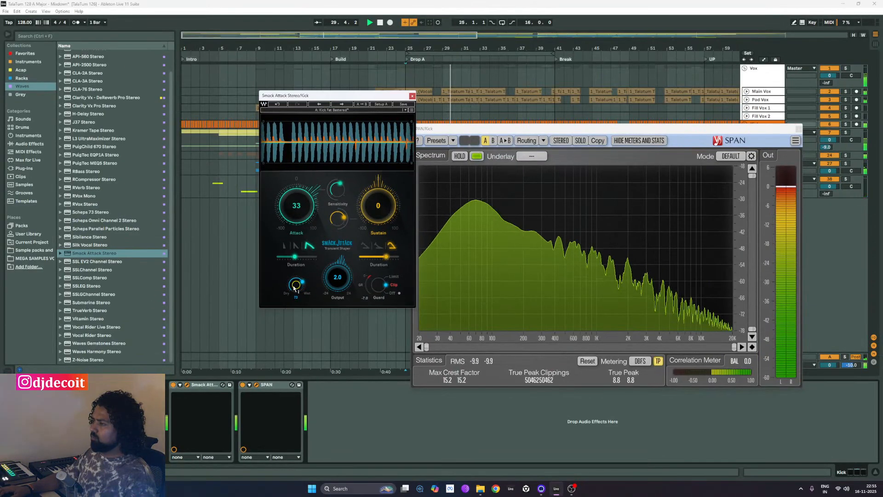
- Load the Kick2Trigger preset from the Drums presets in Smack Attack
click(388, 110)
mouse_move(441, 188)
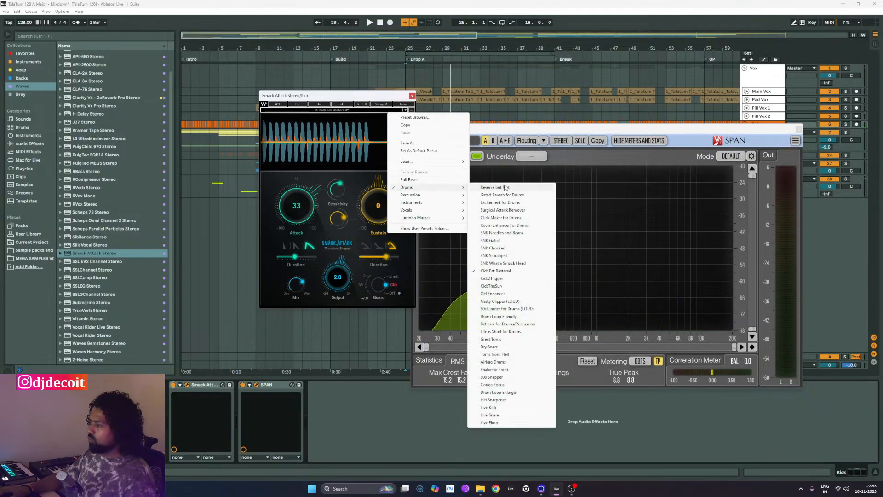
click(528, 279)
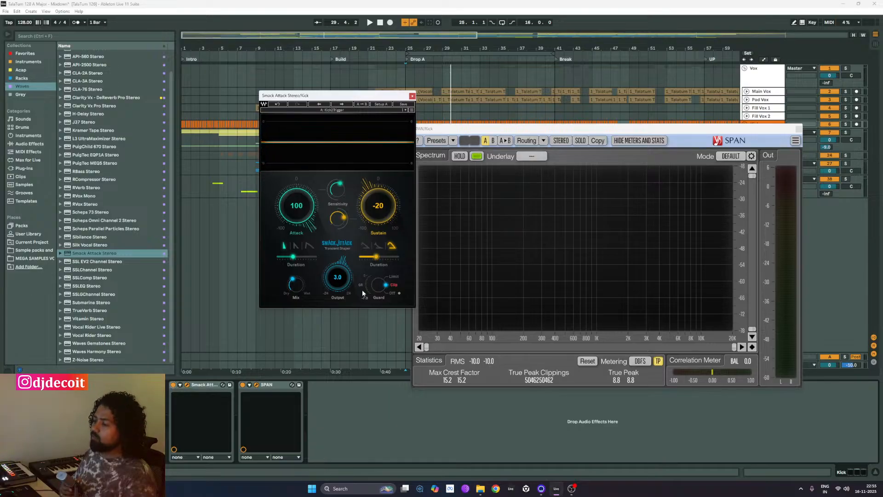
- Play Drop A repeatedly to hear the Kick through the Kick2Trigger preset while watching SPAN
key(space)
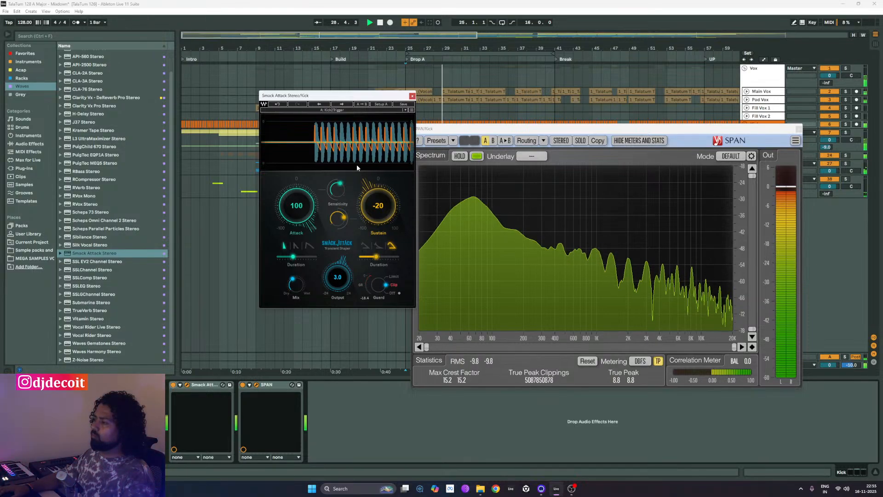
key(space)
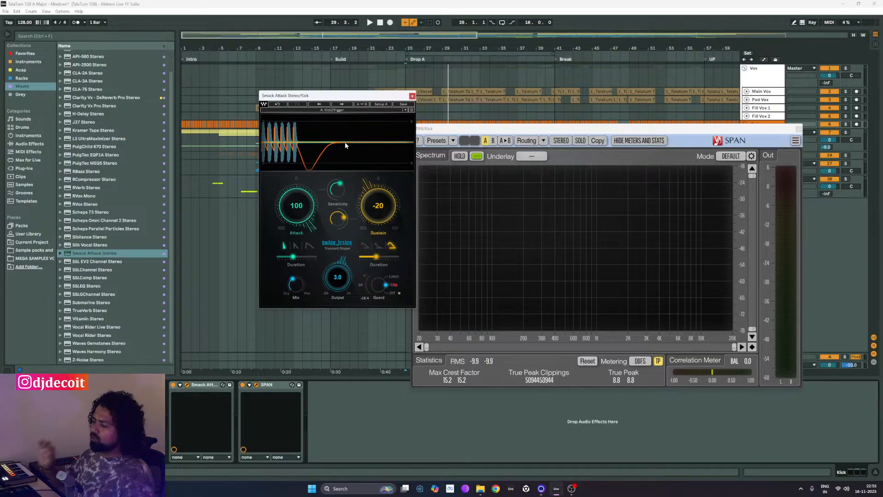
key(space)
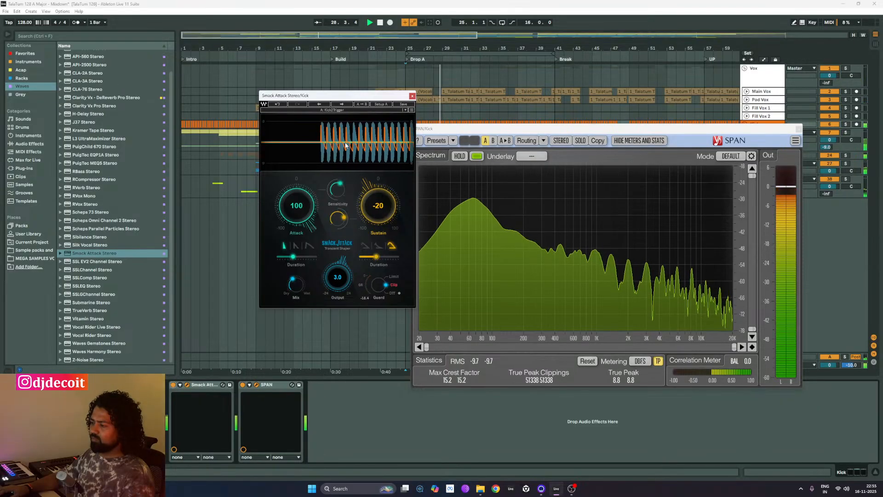
- Load the KickTheSun preset from the Drums presets in Smack Attack and play Drop A through it
click(376, 110)
mouse_move(442, 186)
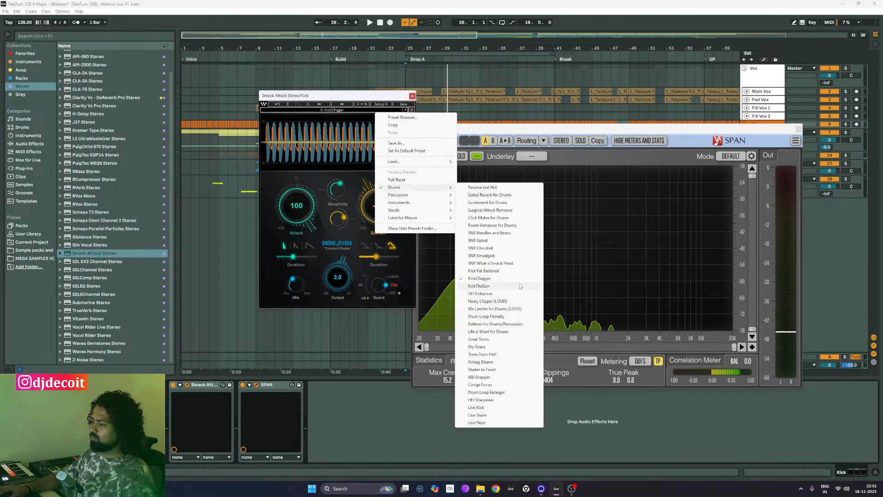
click(478, 286)
key(space)
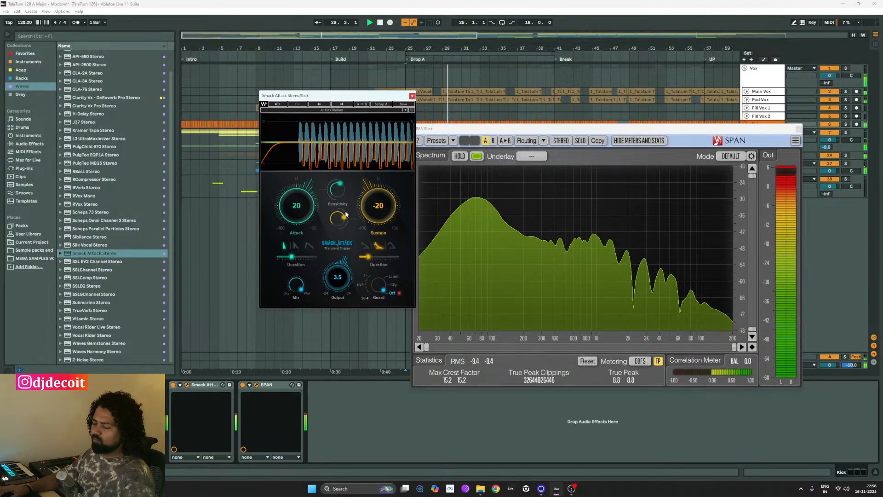
key(space)
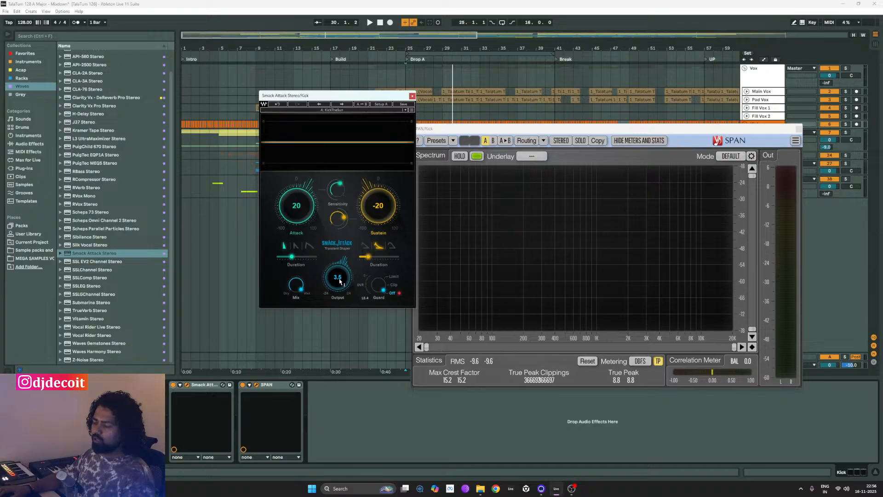
- During playback, try Smack Attack's Guard on Limit, switch it to Clip and lower the Output to 2.0
key(space)
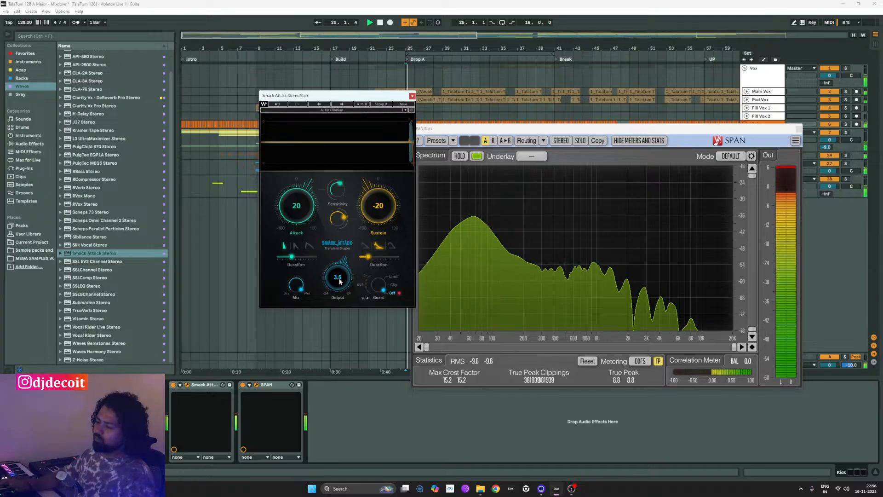
click(383, 287)
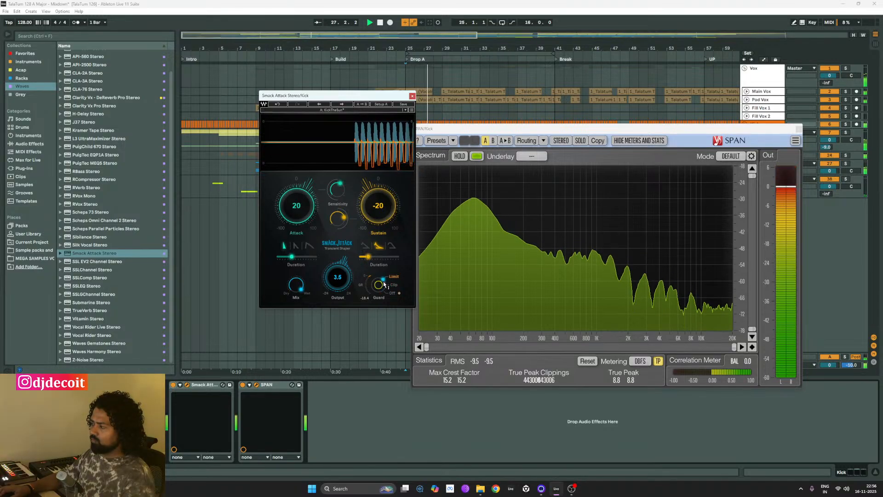
drag(385, 281, 382, 286)
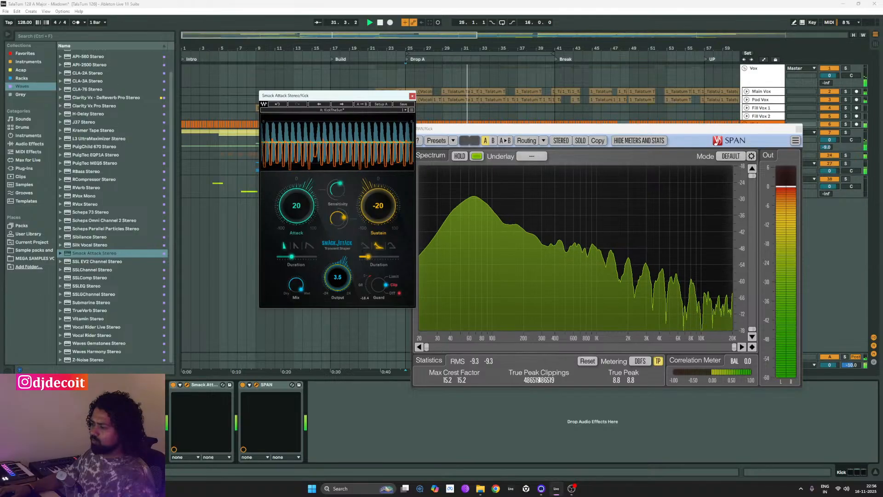
drag(337, 276, 337, 280)
- Reset SPAN's statistics and replay Drop A to check the Kick's true peak level and clippings
click(535, 384)
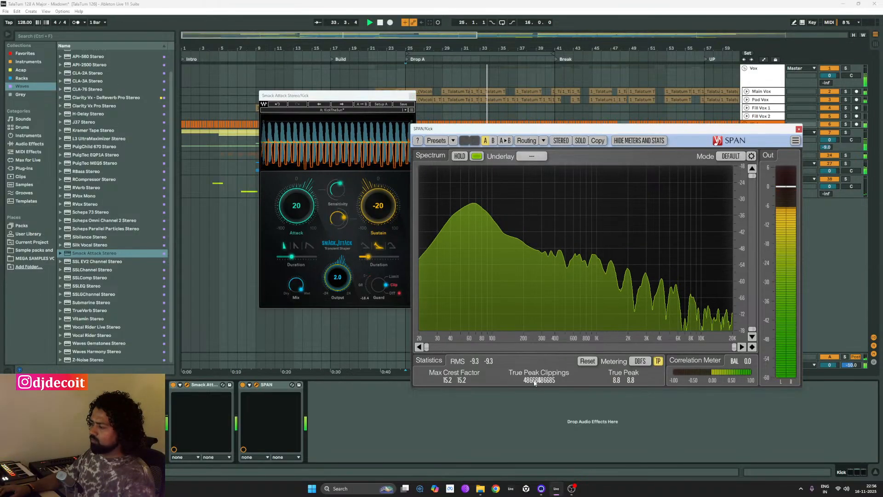
click(587, 361)
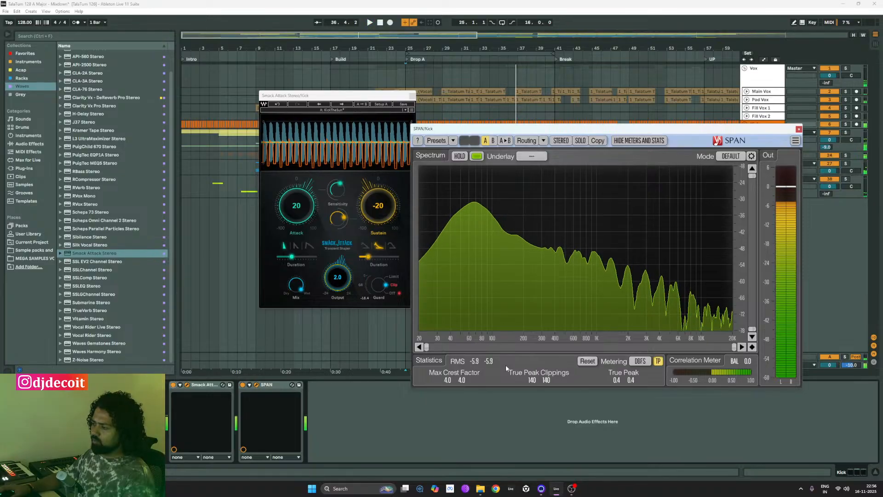
key(space)
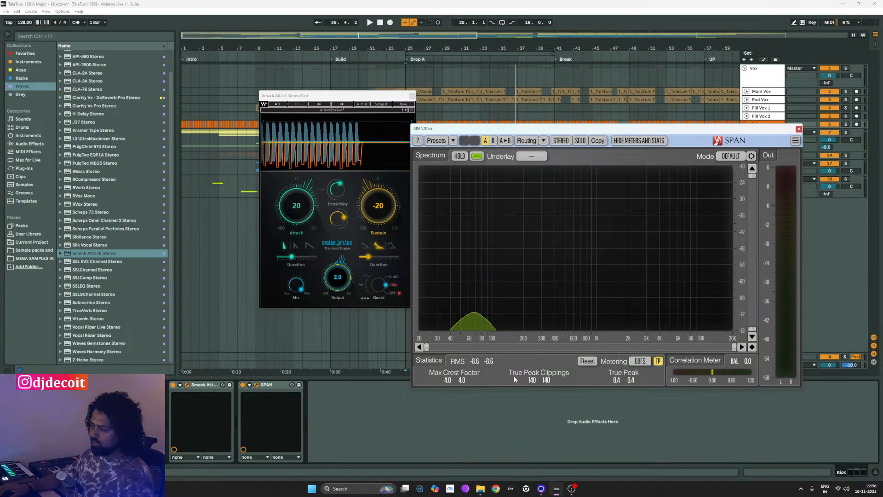
click(587, 361)
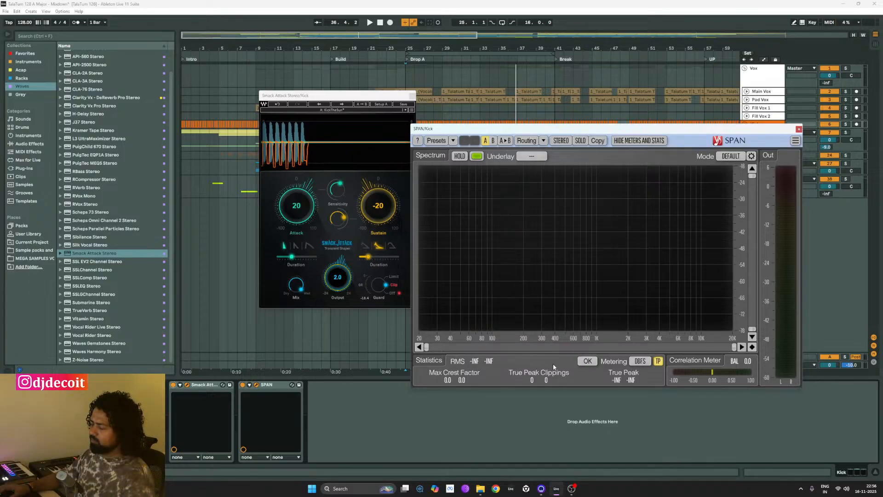
key(space)
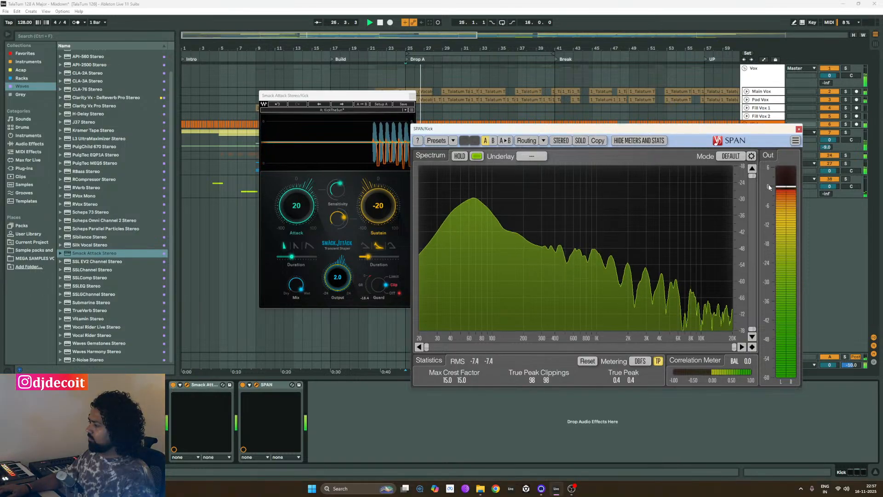
- Lower Smack Attack's Output to 1.0 and then to 0 during playback, and stop the playback
drag(338, 277, 338, 287)
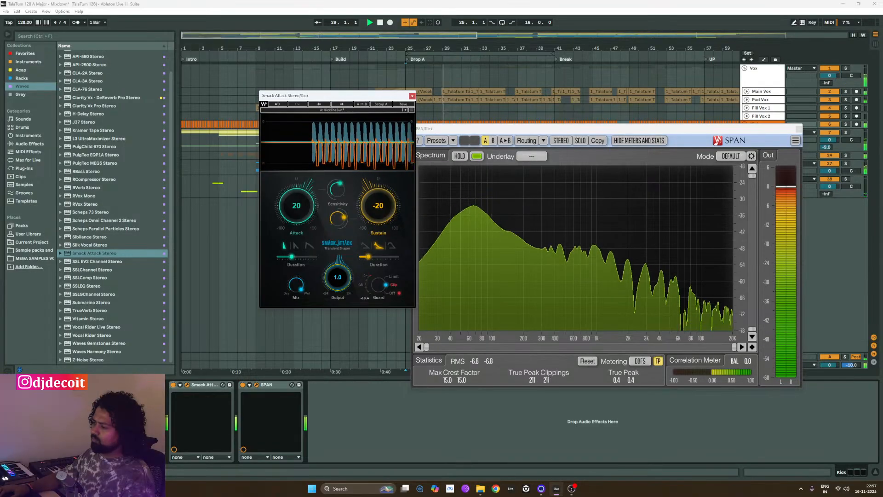
double_click(338, 277)
text(0)
key(Return)
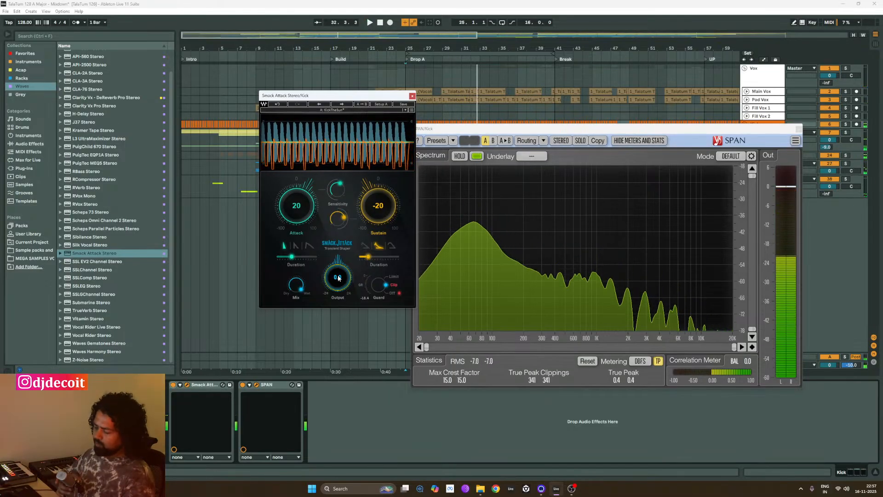
key(space)
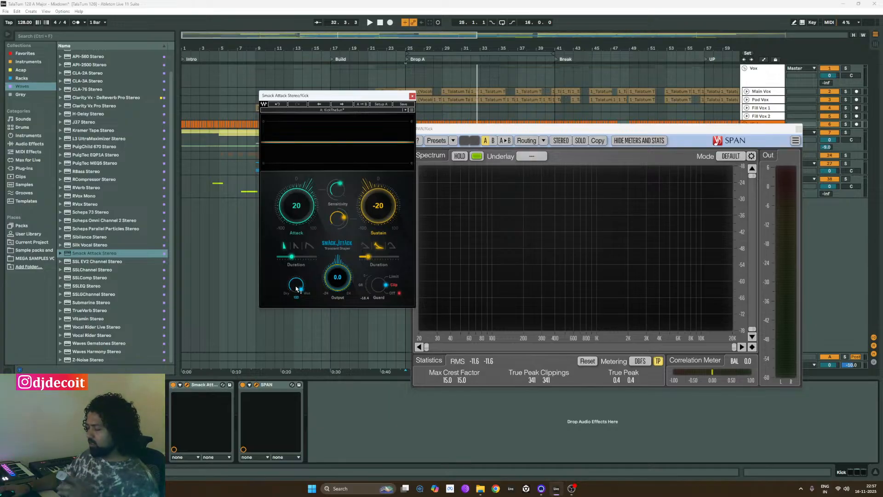
- Play Drop A with Smack Attack's Guard switched off and reset SPAN's statistics
key(space)
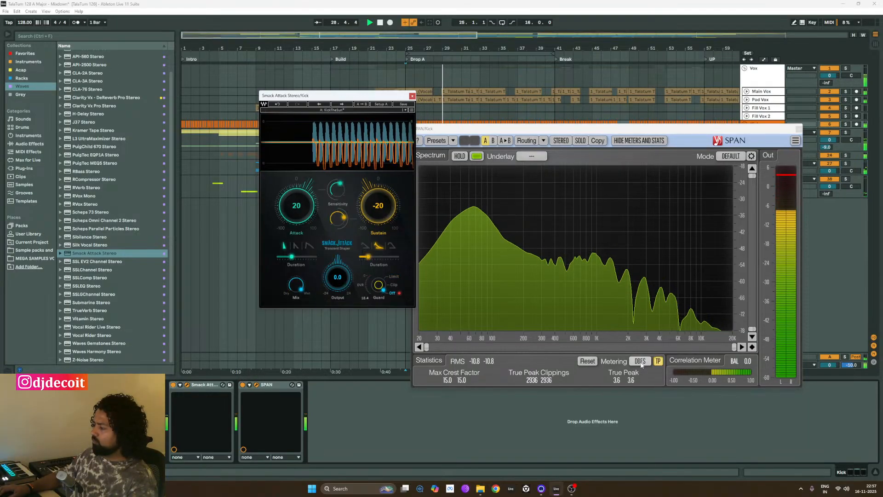
click(587, 361)
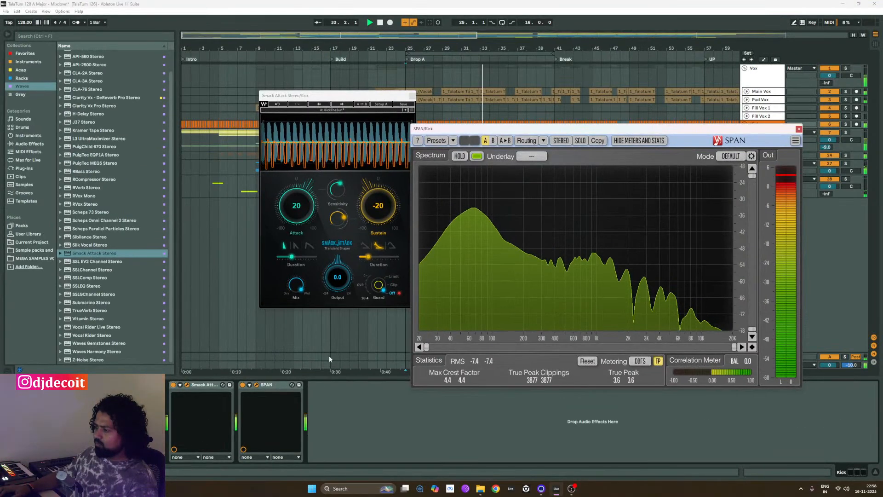
- Check the Kick's track level in Session and Arrangement views, moving the Smack Attack and SPAN windows clear of the mixer
key(Tab)
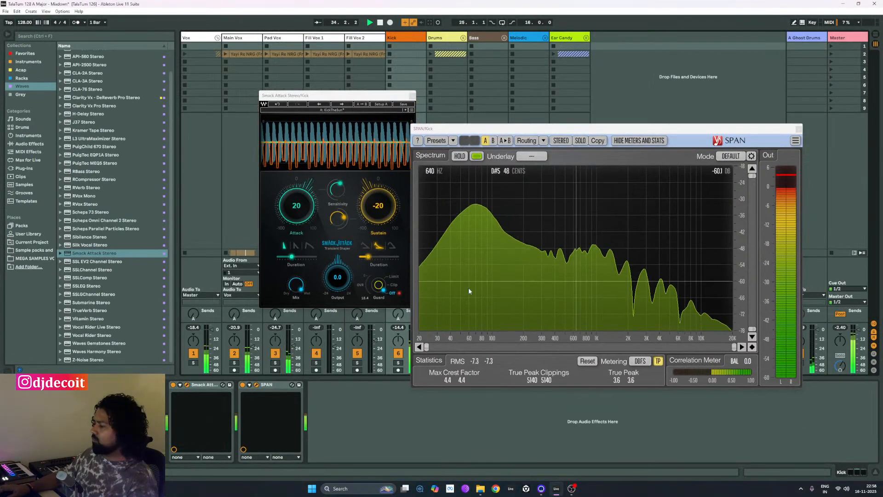
key(Tab)
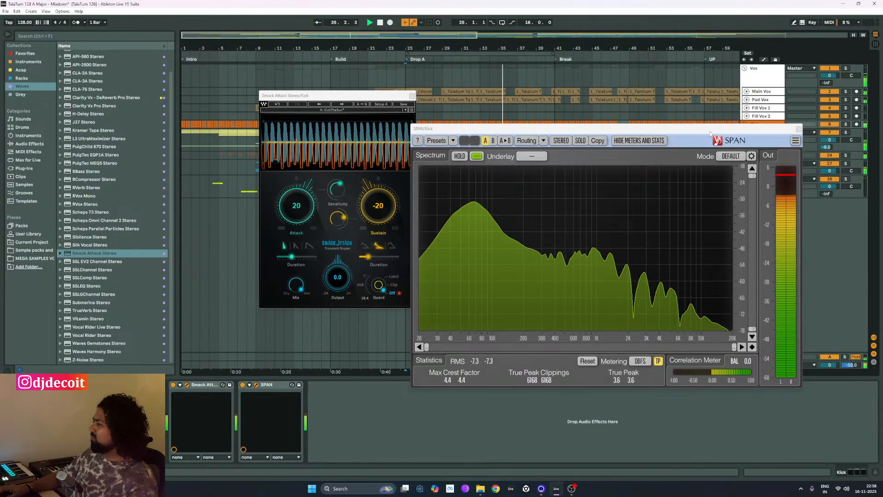
drag(710, 133, 699, 228)
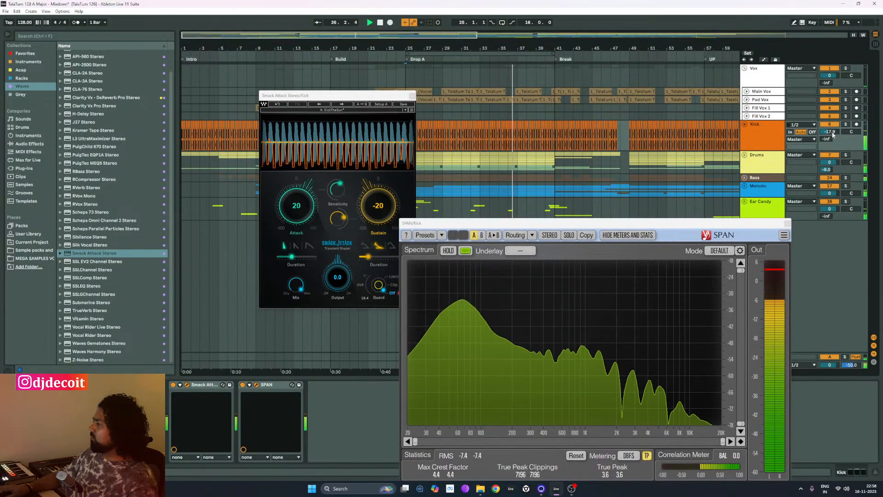
key(Tab)
drag(664, 229, 729, 164)
drag(337, 94, 315, 116)
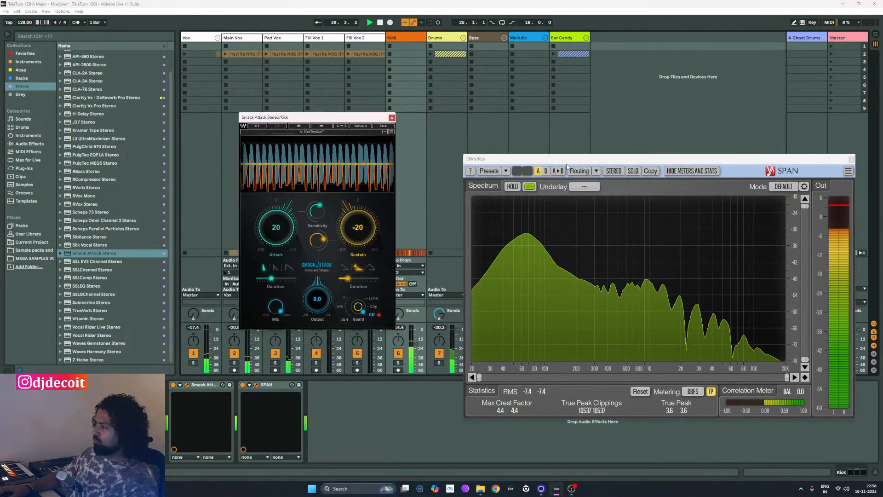
drag(567, 159, 543, 144)
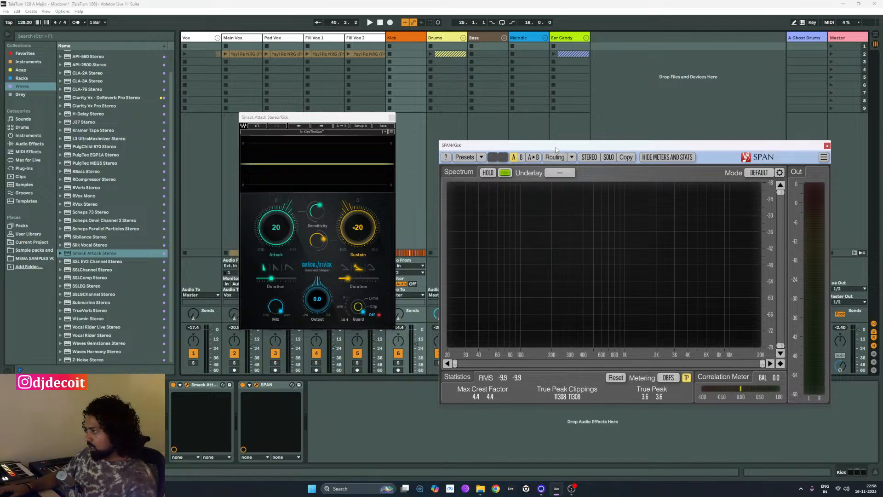
drag(555, 150, 523, 120)
key(Tab)
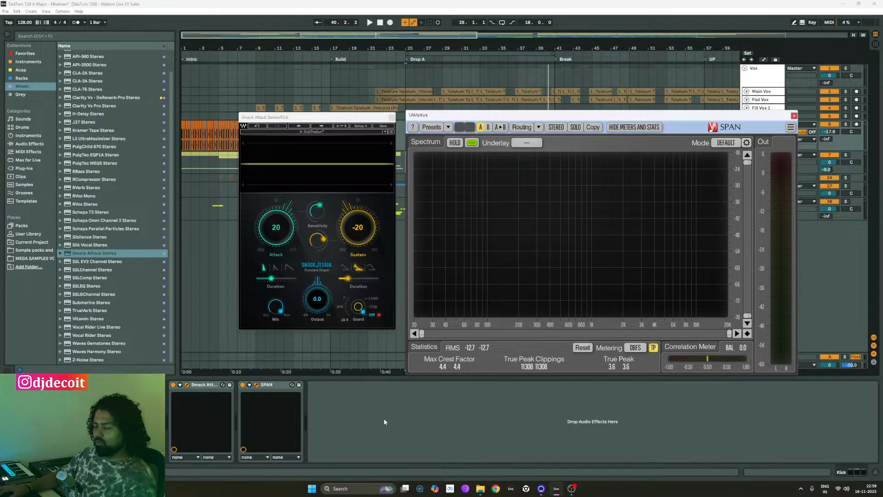
- Play Drop A, reduce Smack Attack's Mix and reset SPAN's statistics
key(space)
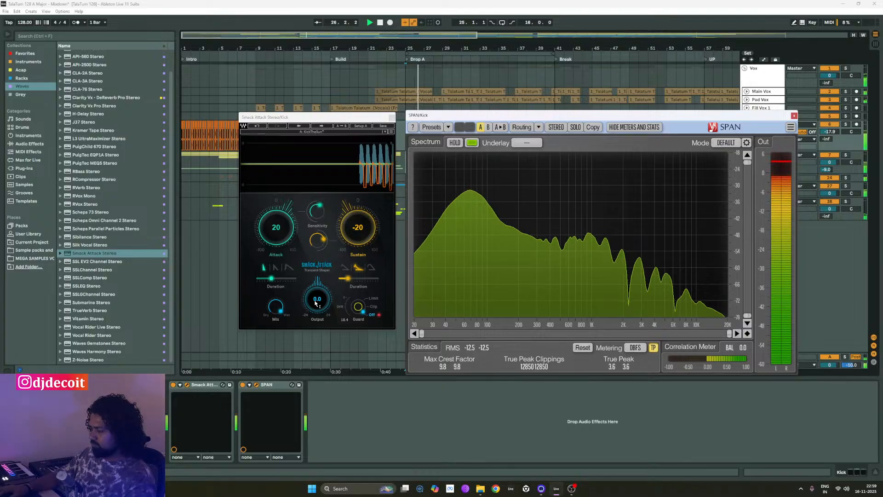
drag(275, 307, 275, 321)
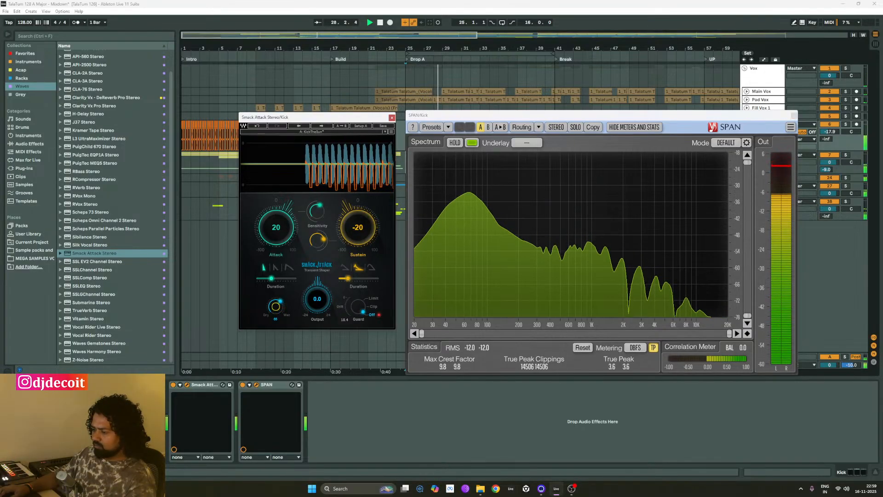
click(590, 348)
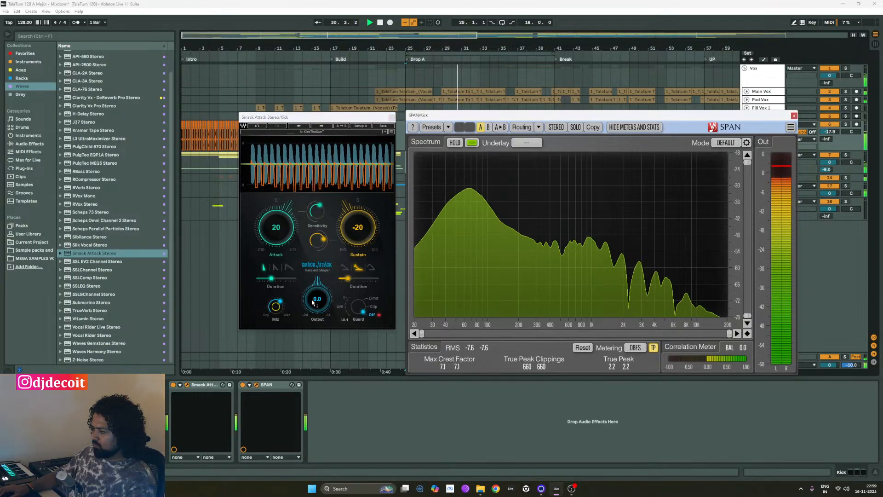
- Lower Smack Attack's Output to -2.0, return the Mix to fully wet and reset SPAN's statistics for another playback
drag(317, 299, 277, 294)
click(583, 348)
key(space)
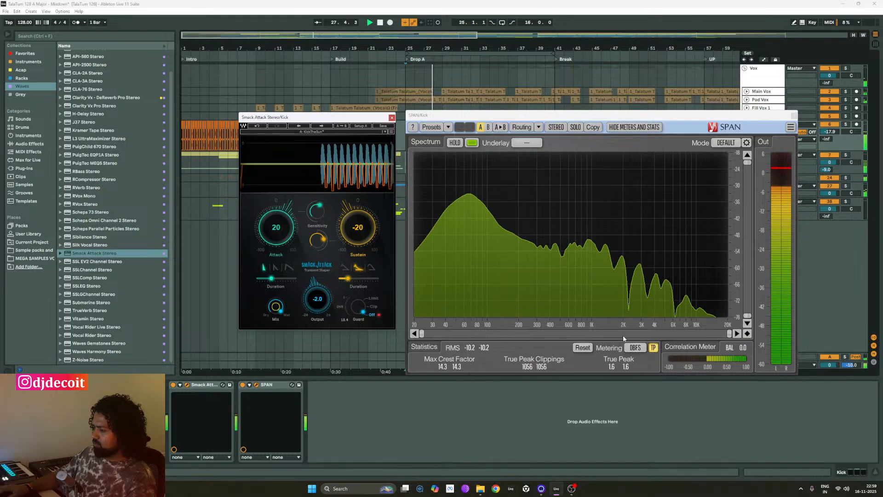
- Load the Kick Fat Bastered preset from the Drums presets in Smack Attack and play Drop A through it
click(322, 132)
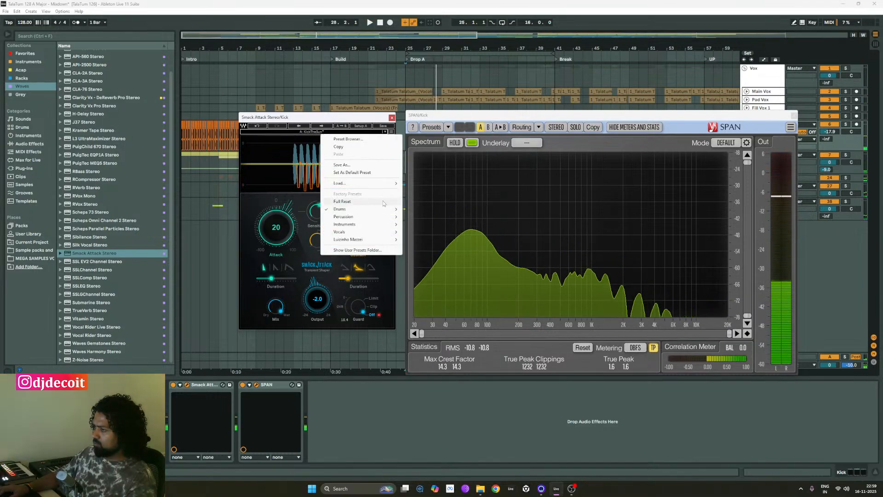
mouse_move(359, 209)
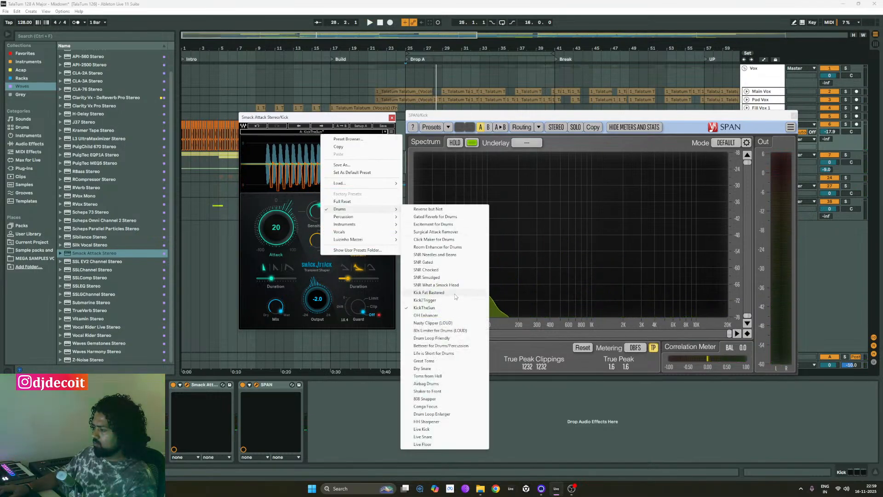
click(430, 293)
key(space)
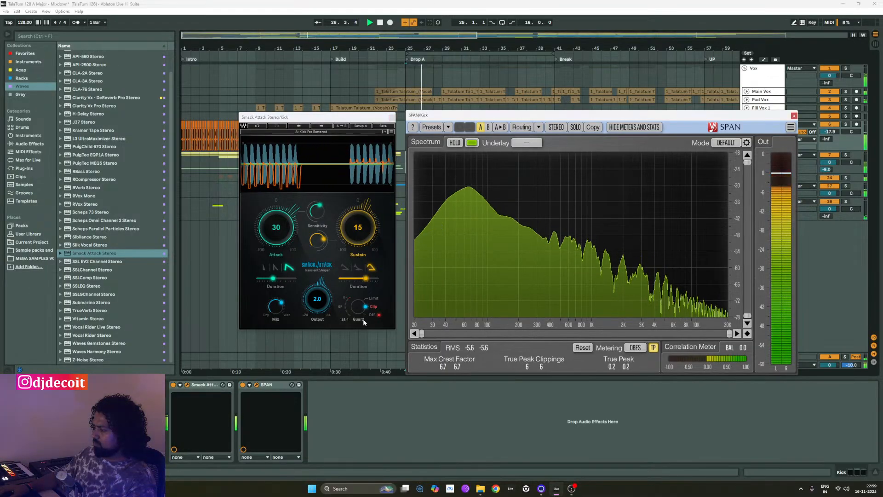
key(space)
- Set Smack Attack's Output to 0, and during playback lower it further to -4.0
double_click(314, 301)
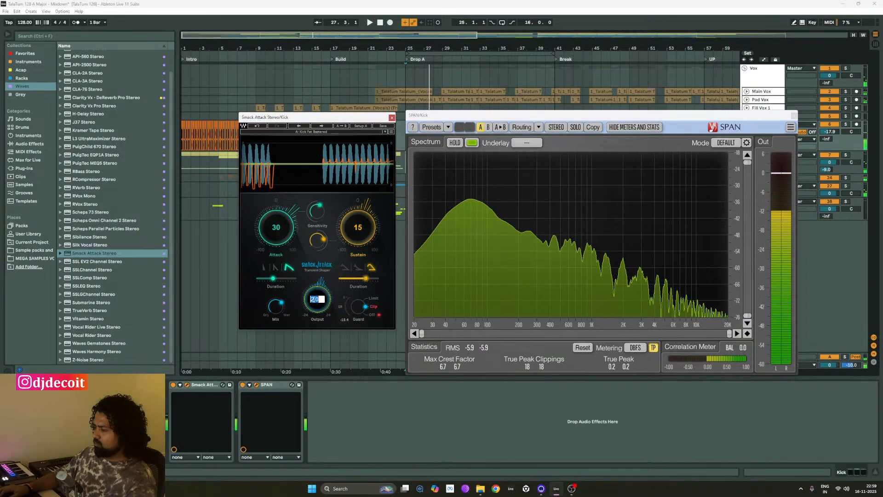
text(0)
key(Return)
key(space)
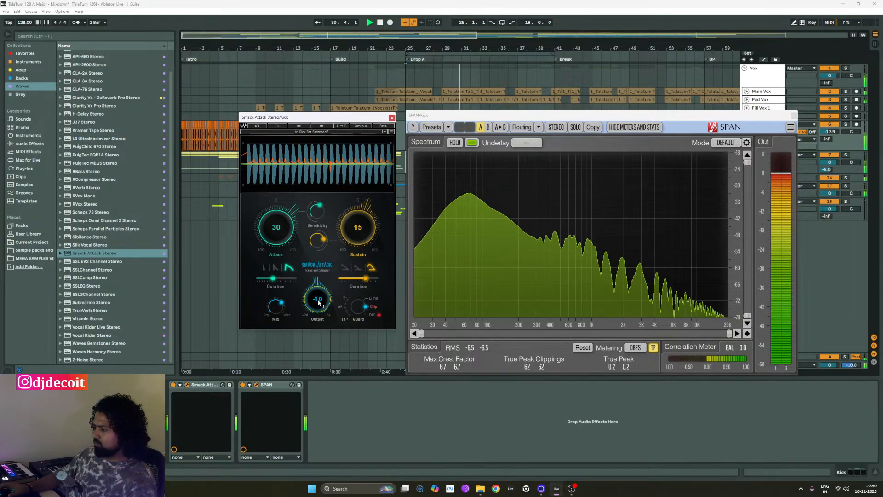
text(4)
key(Return)
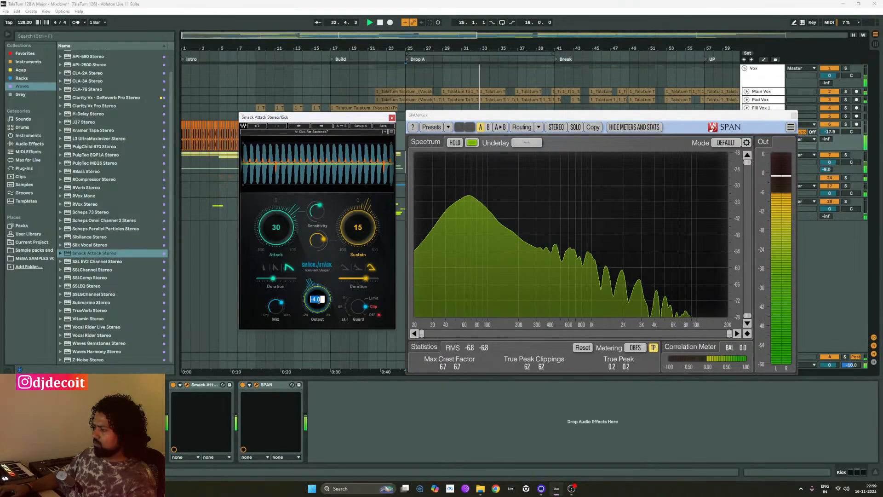
- Set Smack Attack's Output to -2.0, reset SPAN's statistics, and stop playback after checking the peaks
text(-2)
key(Return)
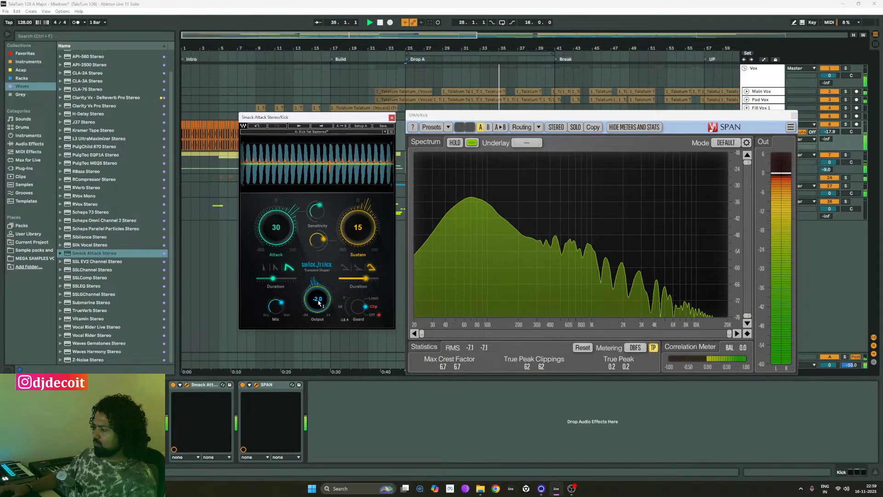
click(582, 348)
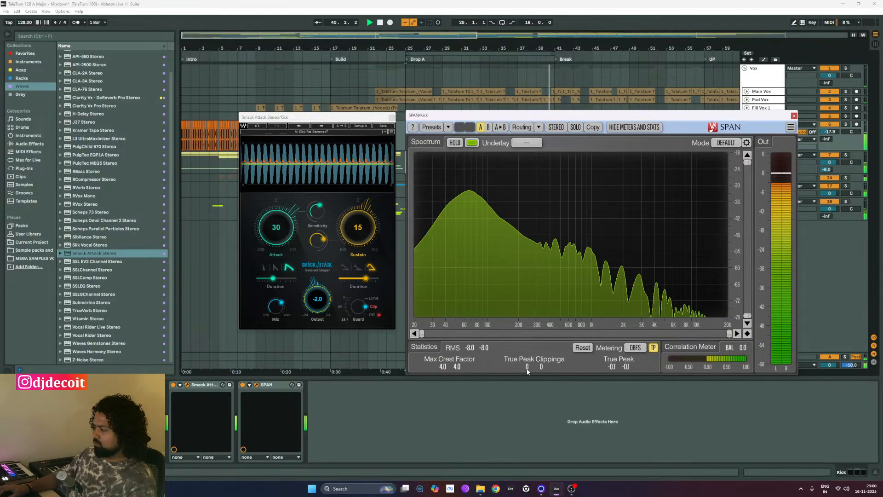
key(space)
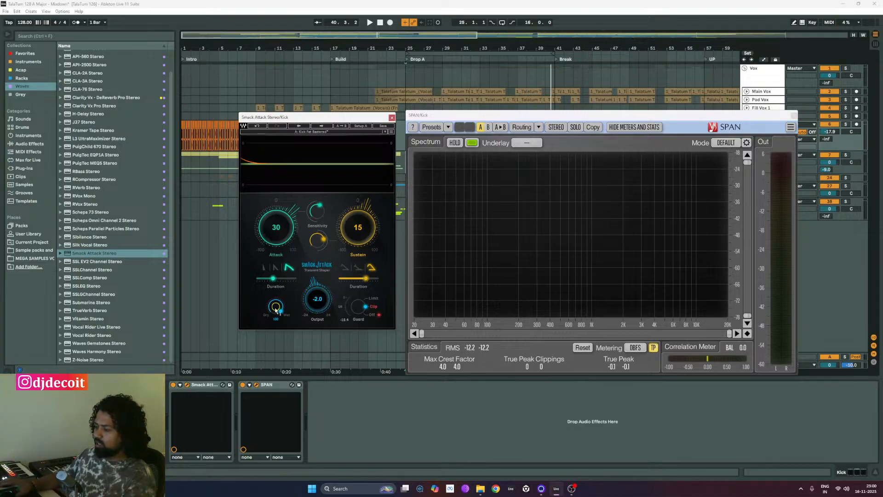
- Replay Drop A, lower Smack Attack's Output to -2.2 and reset SPAN's statistics
key(space)
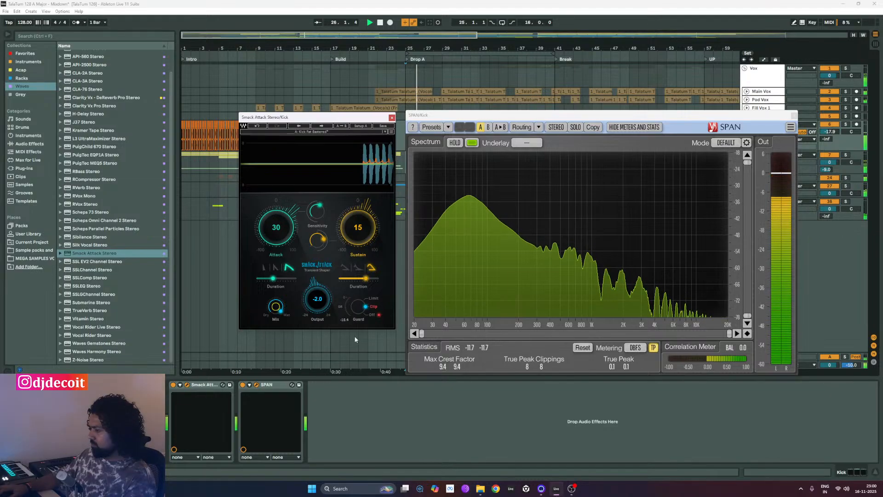
double_click(317, 299)
text(-2.2)
key(Return)
click(583, 348)
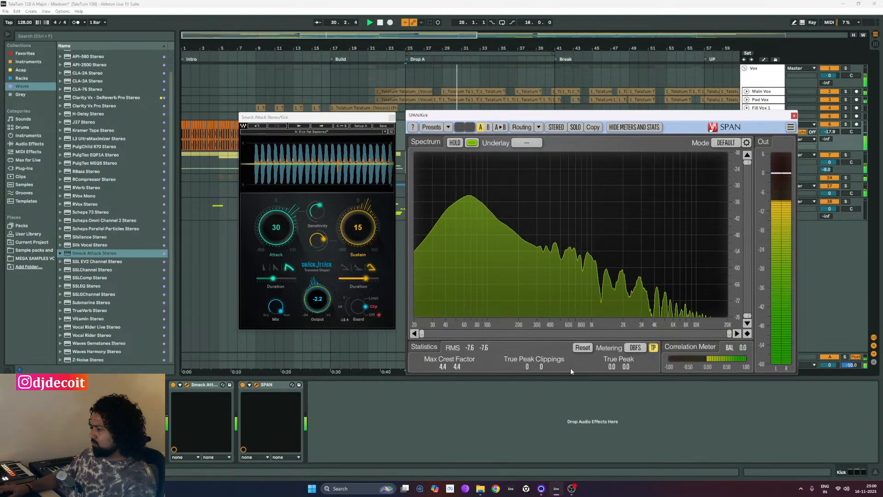
- Raise Smack Attack's Output to 0.0 and again to 2.0 during playback, resetting SPAN's statistics after each change
text(0)
key(Return)
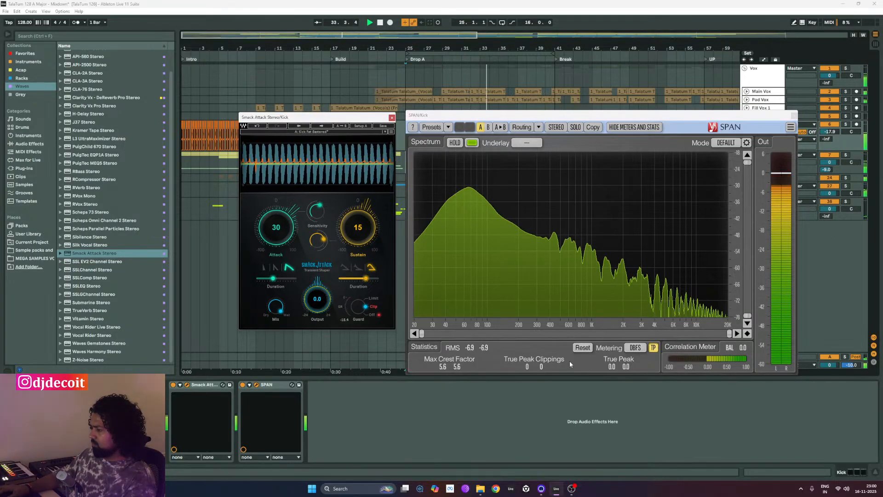
click(581, 349)
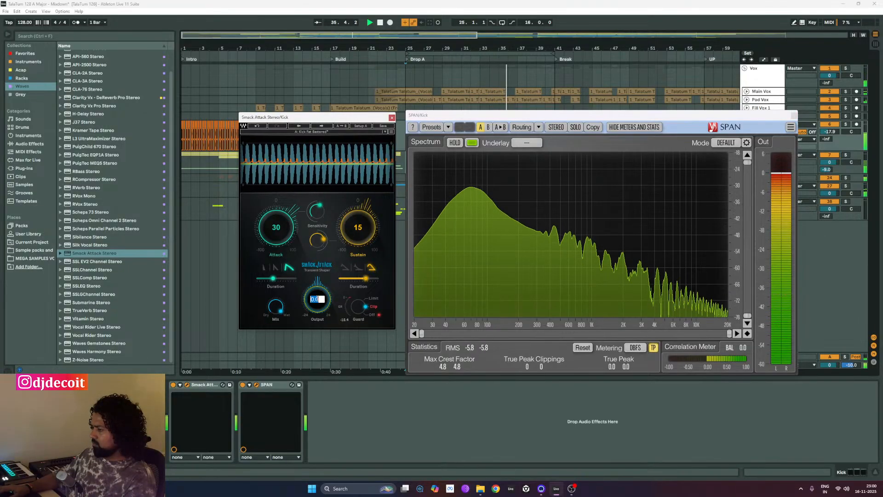
text(2)
key(Return)
click(581, 349)
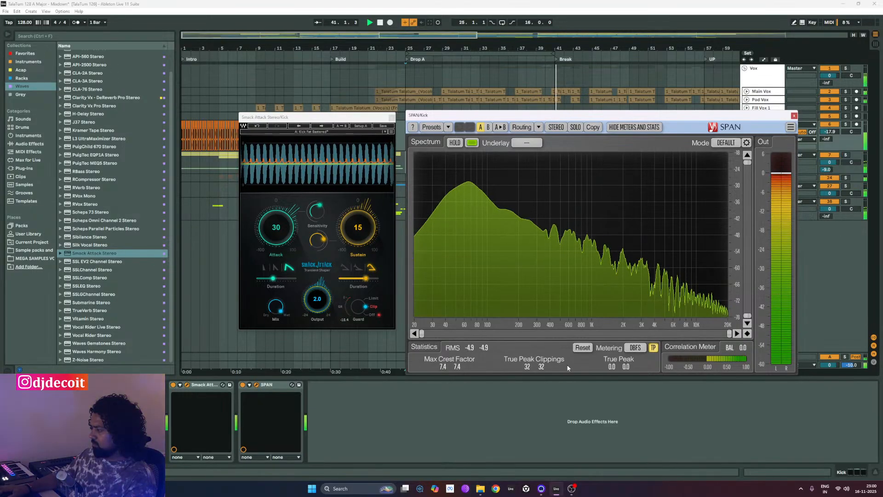
key(space)
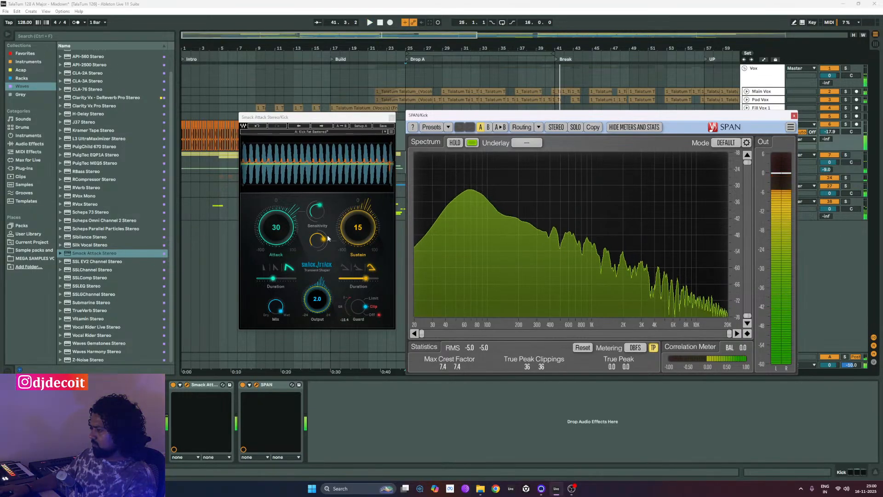
- Load the Kick2Trigger preset from Smack Attack's Drums presets, play Drop A through it and reset SPAN's statistics
click(334, 132)
mouse_move(368, 208)
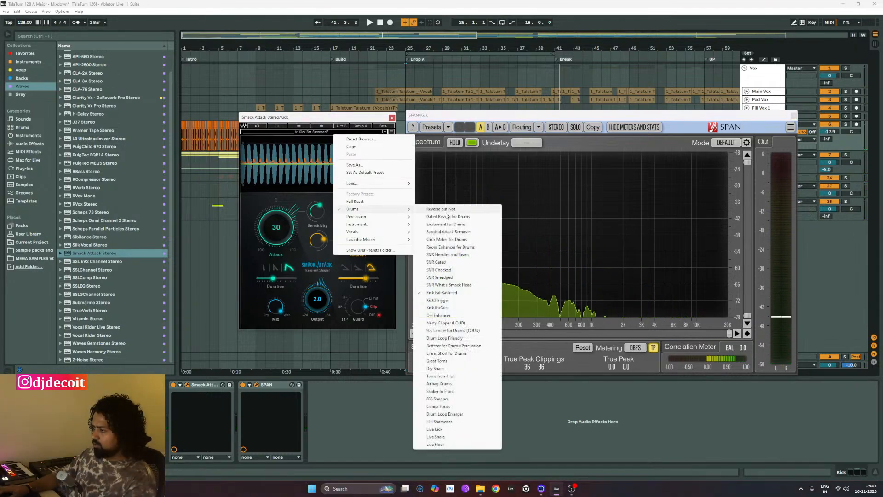
click(468, 301)
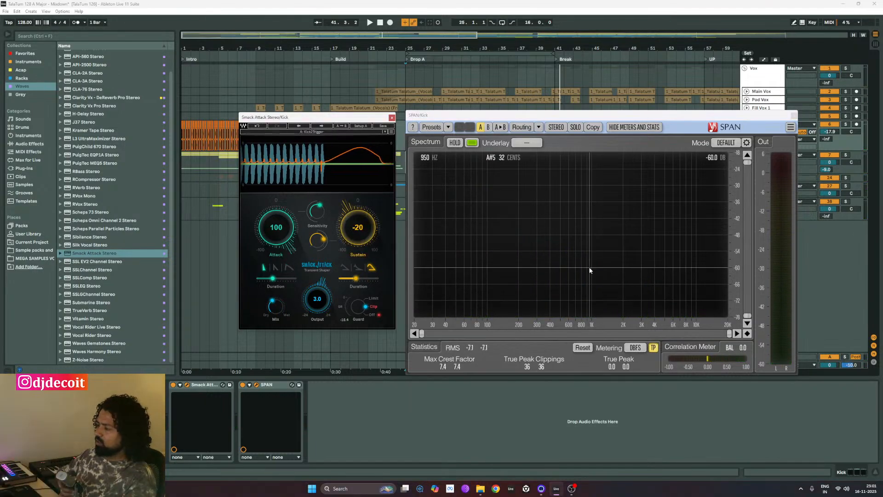
key(space)
click(582, 348)
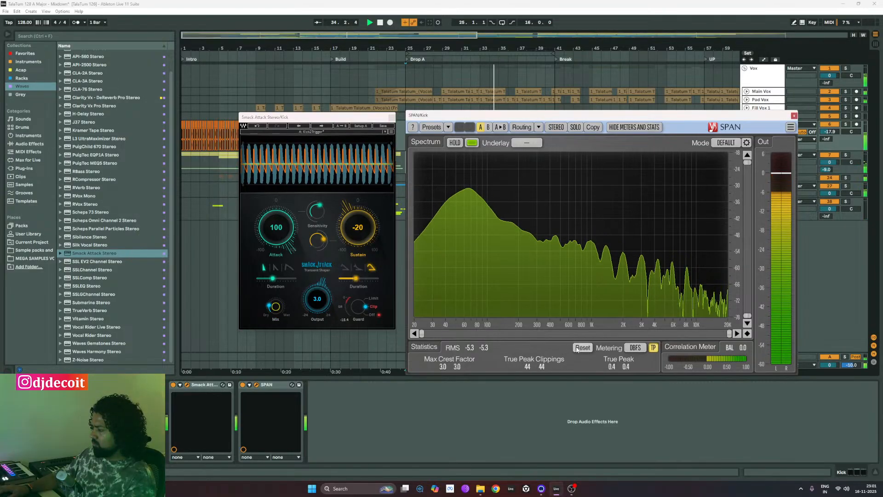
- Lower Smack Attack's Output to 1.0, reset SPAN's statistics and replay Drop A
click(317, 300)
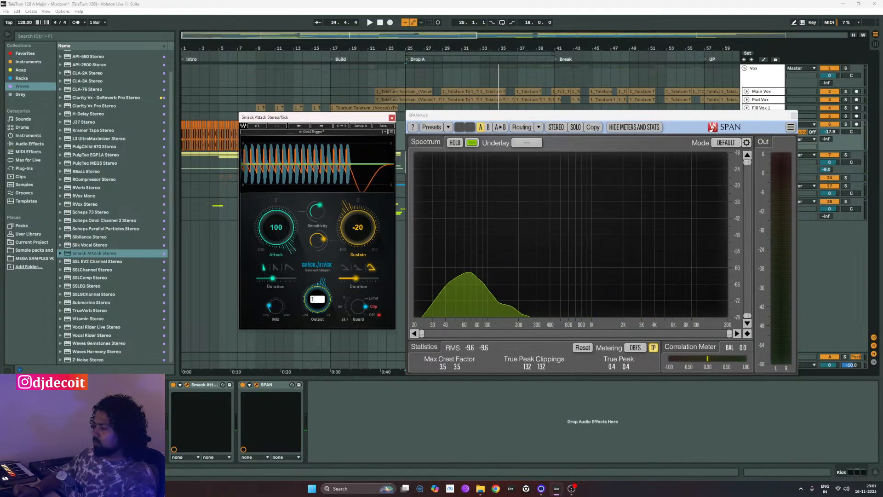
text(1)
key(Return)
click(583, 348)
key(space)
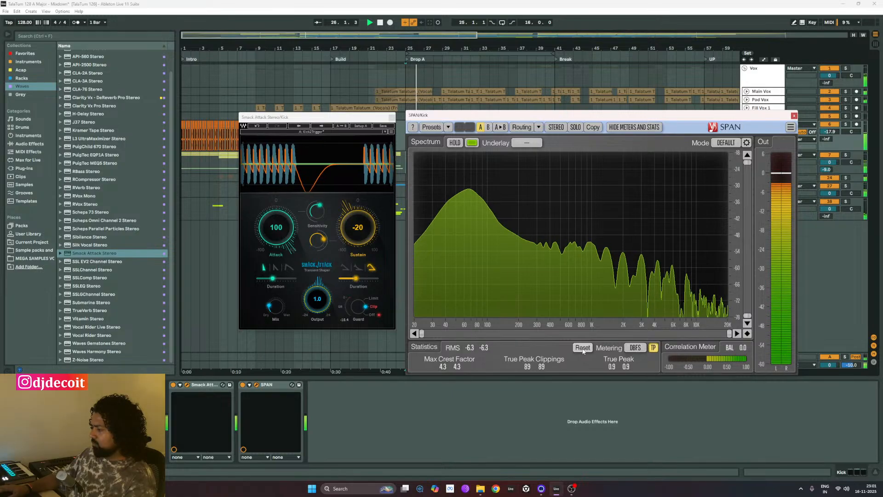
- Set Smack Attack's Output to 0.0 and replay Drop A with SPAN's statistics reset
double_click(313, 298)
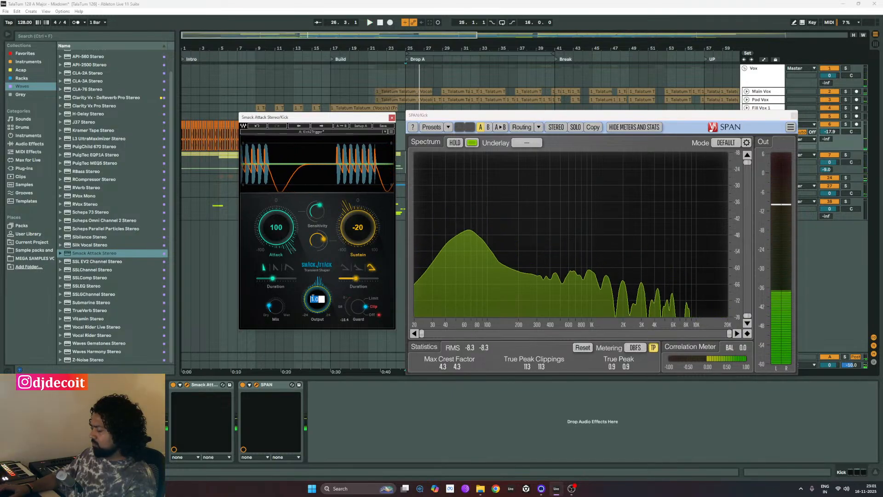
text(0)
key(Return)
click(583, 347)
key(space)
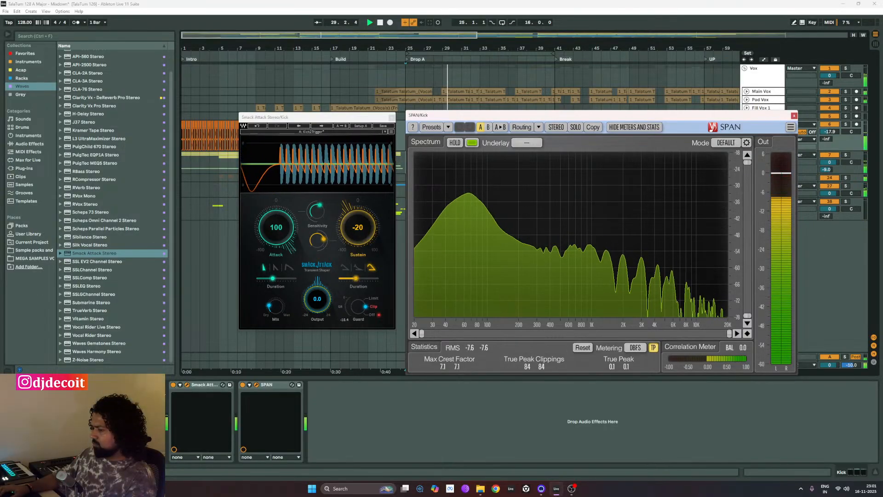
- Compare the kick with Smack Attack bypassed, and switch its Attack shape to the middle curve for another playback
click(172, 385)
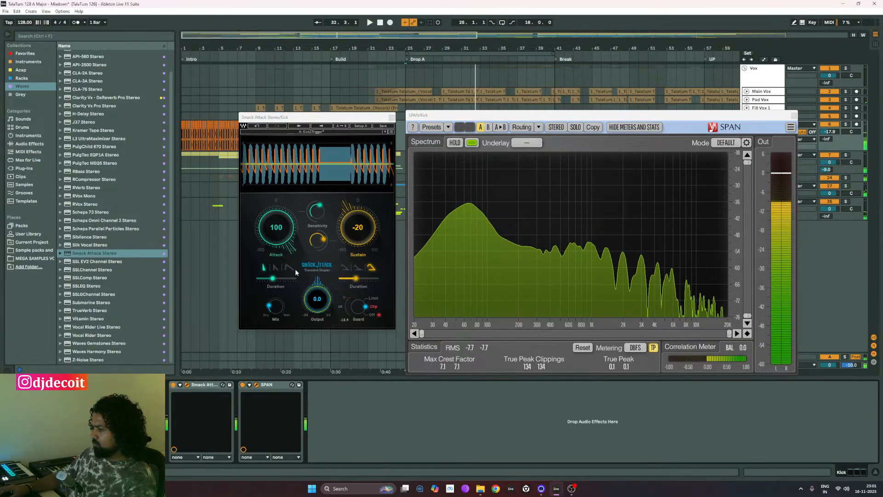
click(276, 267)
key(space)
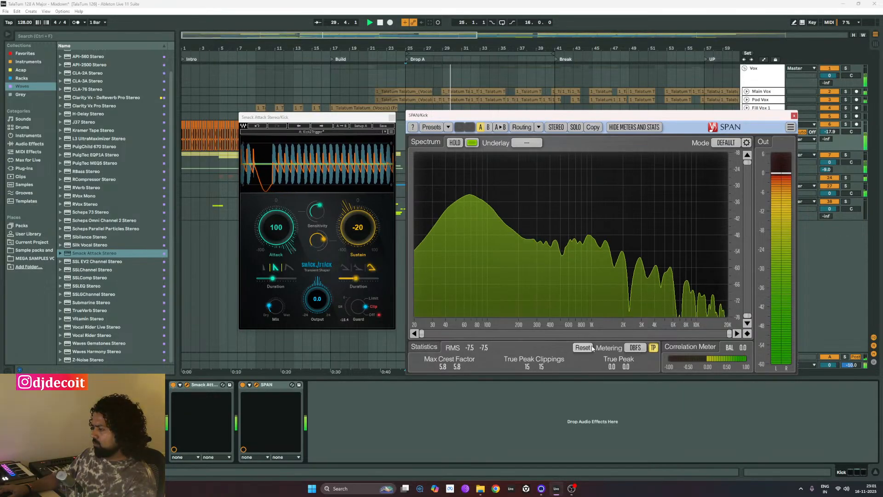
- Lower Smack Attack's Output to -0.5 and further to -1.0, replaying Drop A after each change
click(318, 299)
text(-0.5)
key(Return)
key(space)
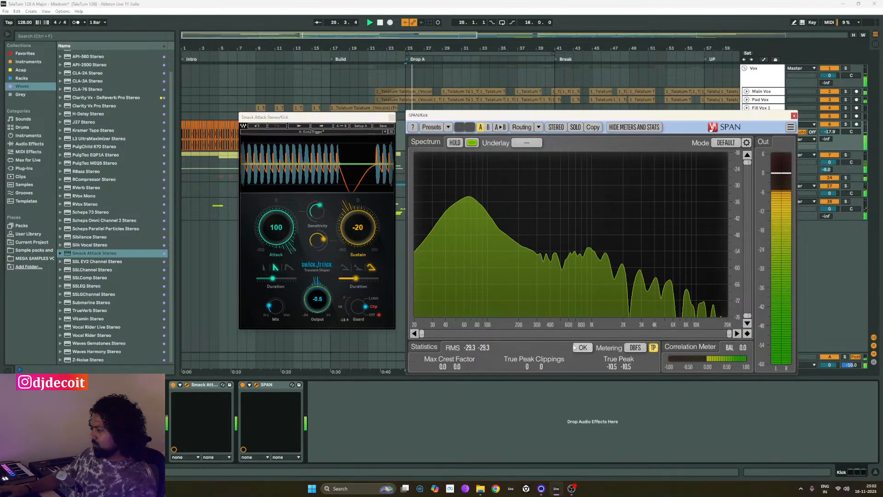
click(317, 299)
text(-1)
key(Return)
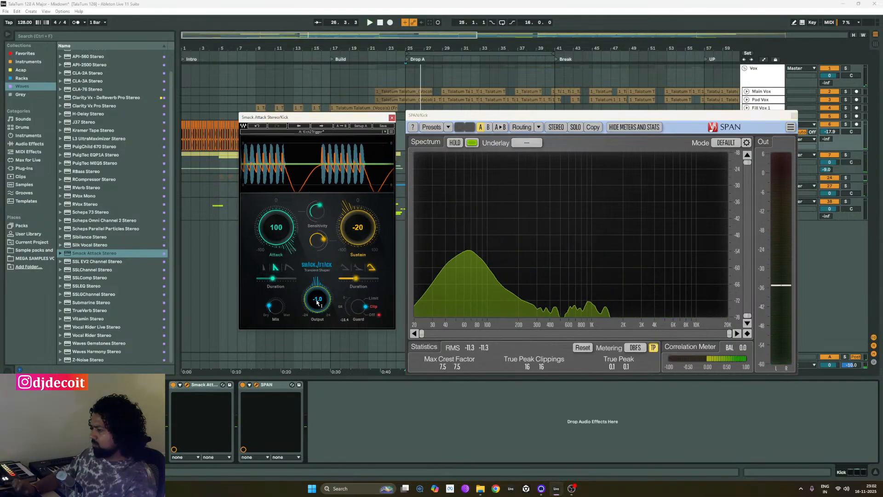
key(space)
key(space)
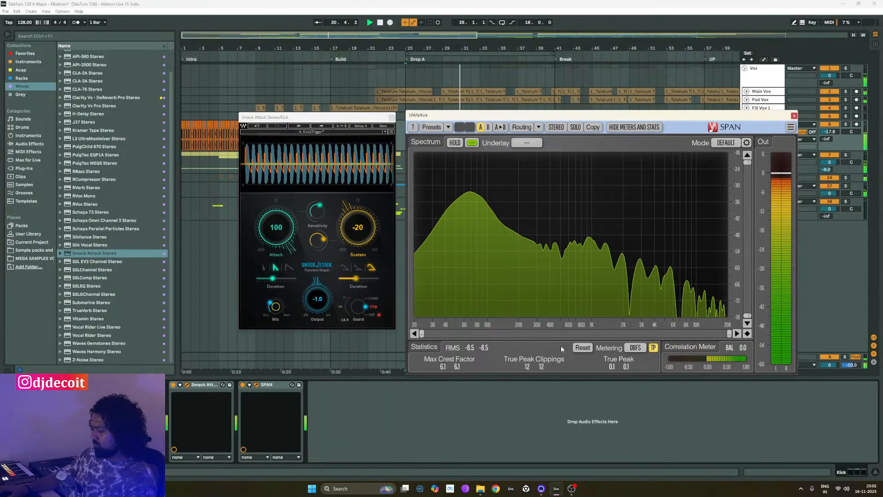
- Set Smack Attack's Output to -2.0, reset SPAN's statistics and play Drop A again
key(space)
click(317, 300)
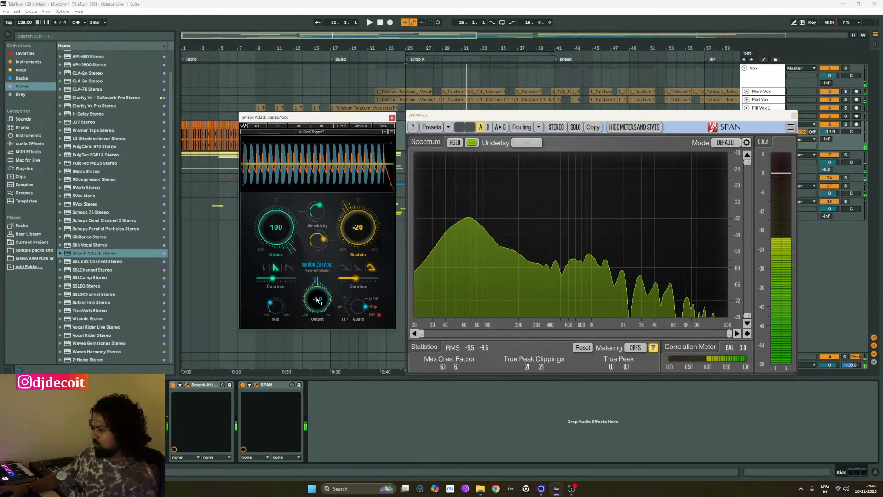
double_click(317, 300)
text(-2)
key(Return)
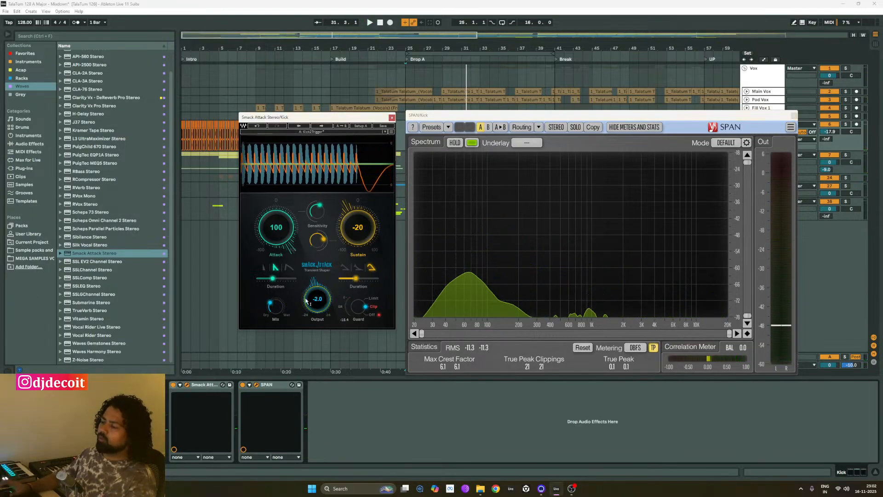
click(581, 348)
key(space)
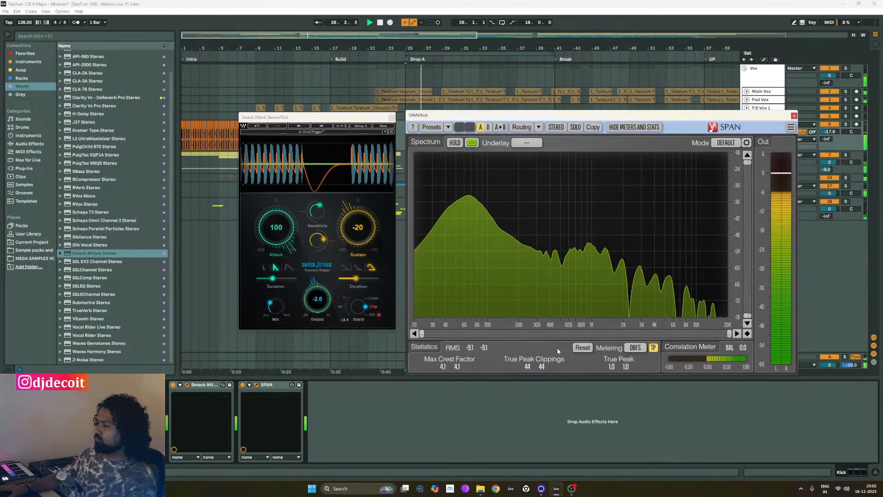
- Load the KickTheSun preset from Smack Attack's Drums presets, reset SPAN's statistics and play Drop A through it
mouse_move(315, 206)
mouse_move(320, 243)
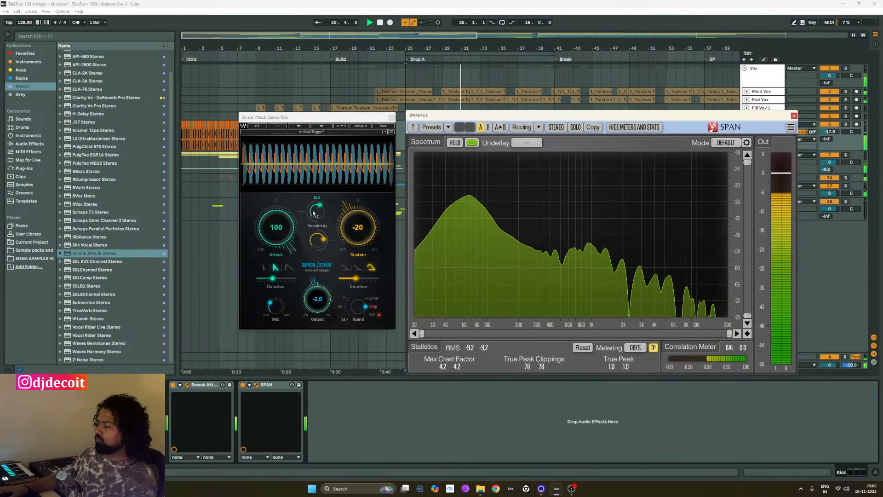
key(space)
click(337, 132)
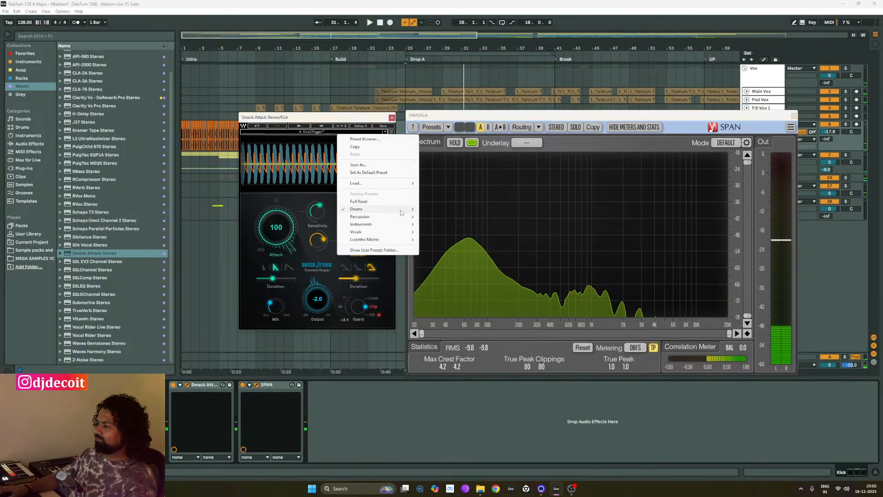
mouse_move(356, 209)
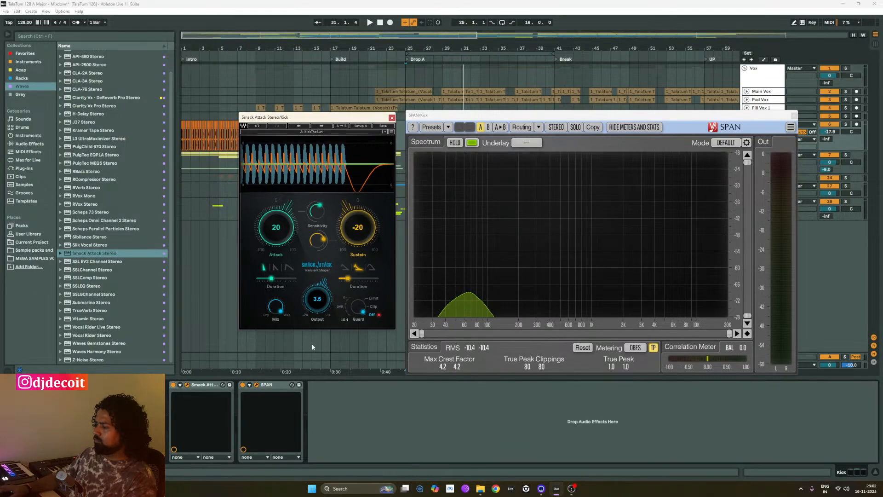
click(582, 348)
key(space)
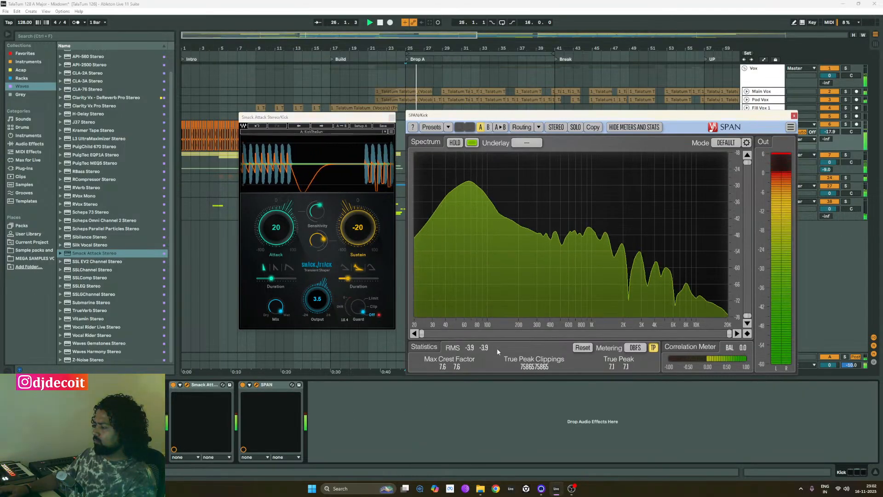
- Replay Drop A, lower Smack Attack's Output to -4.0 and reset SPAN's statistics to recheck the peaks
key(space)
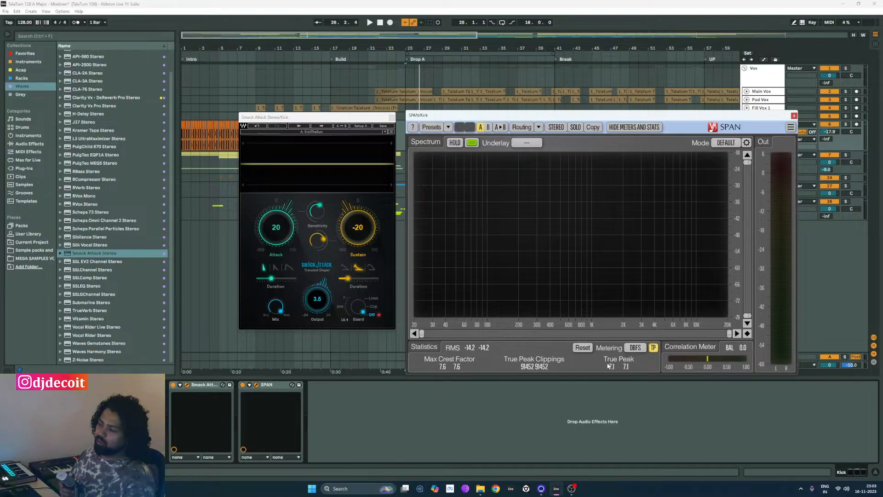
key(space)
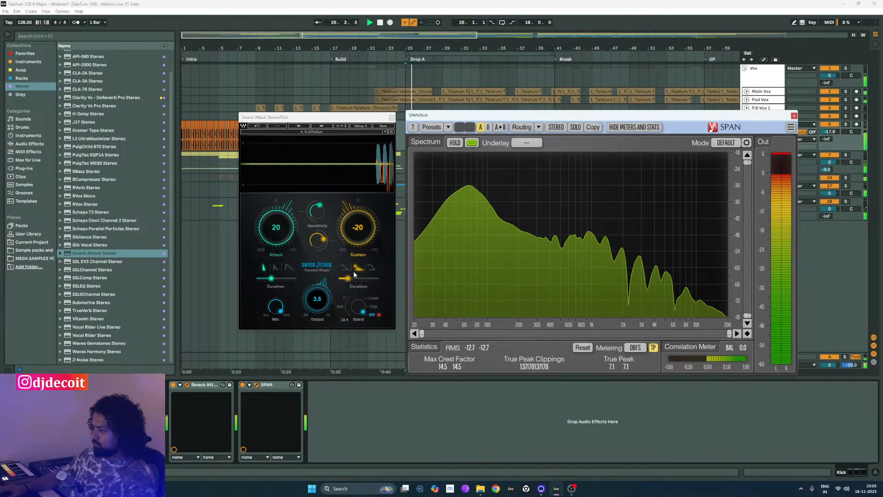
click(317, 298)
text(-4)
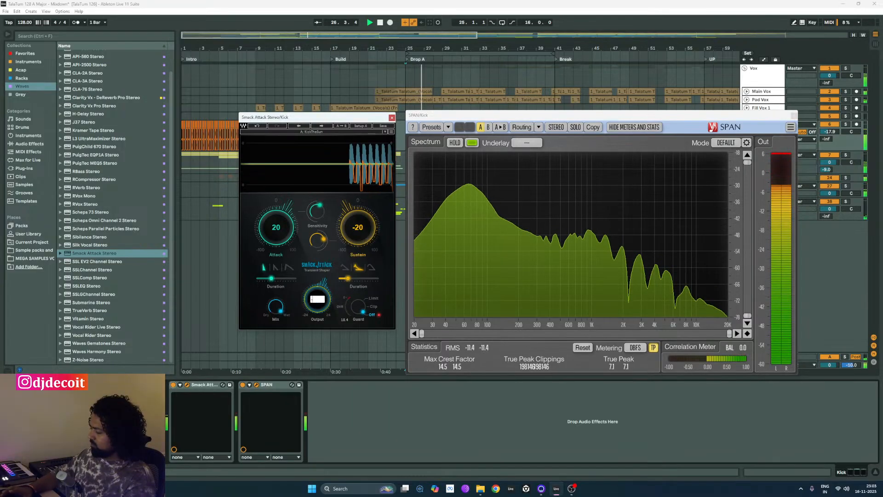
key(Return)
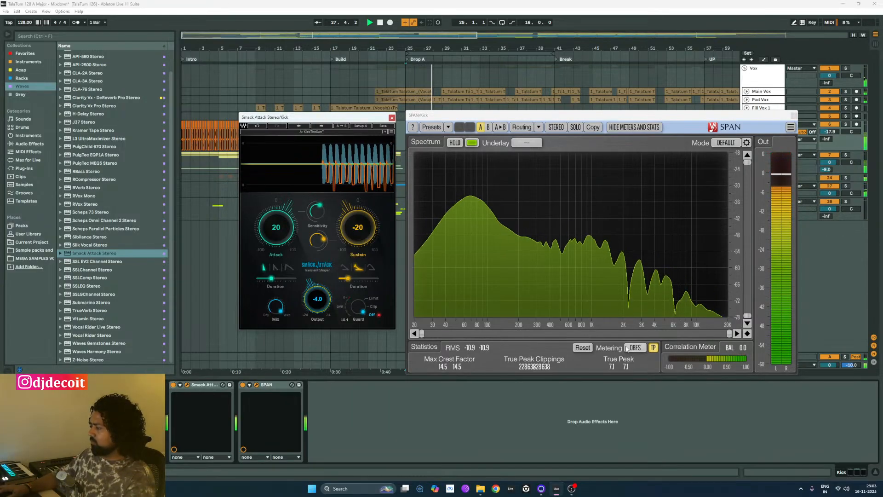
click(582, 347)
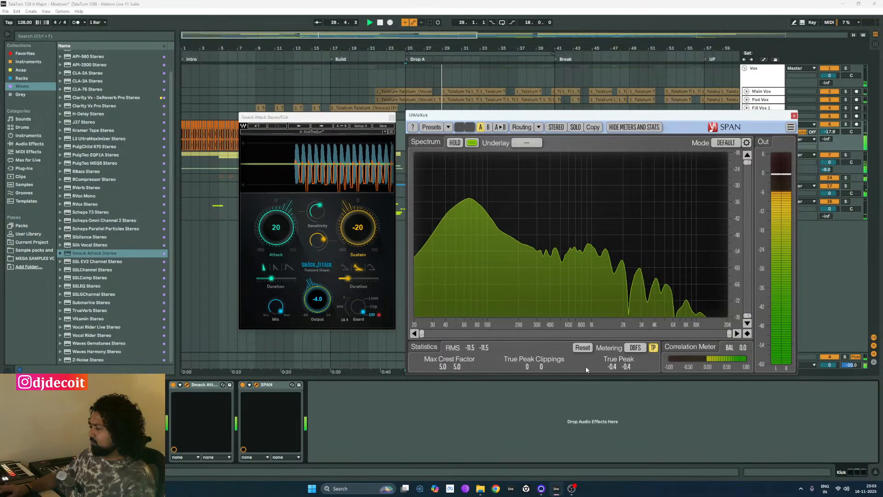
click(581, 351)
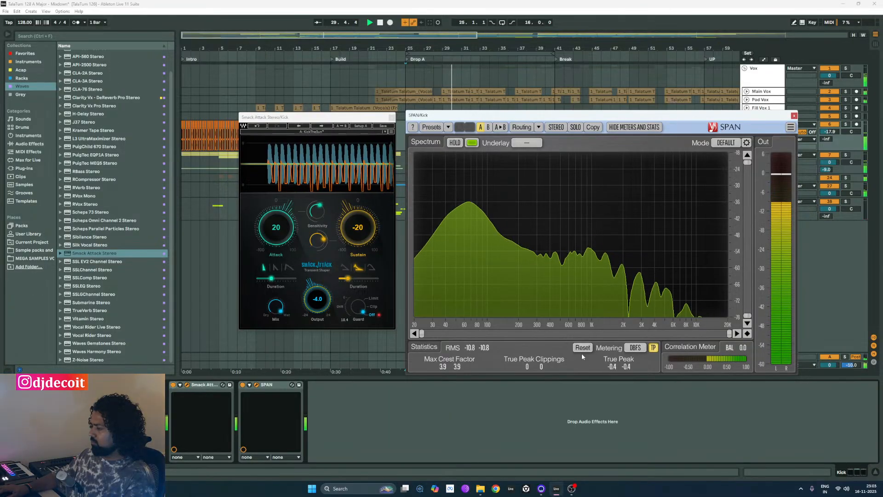
- Reduce Smack Attack's Mix to about halfway between dry and wet and reset SPAN's statistics
click(282, 307)
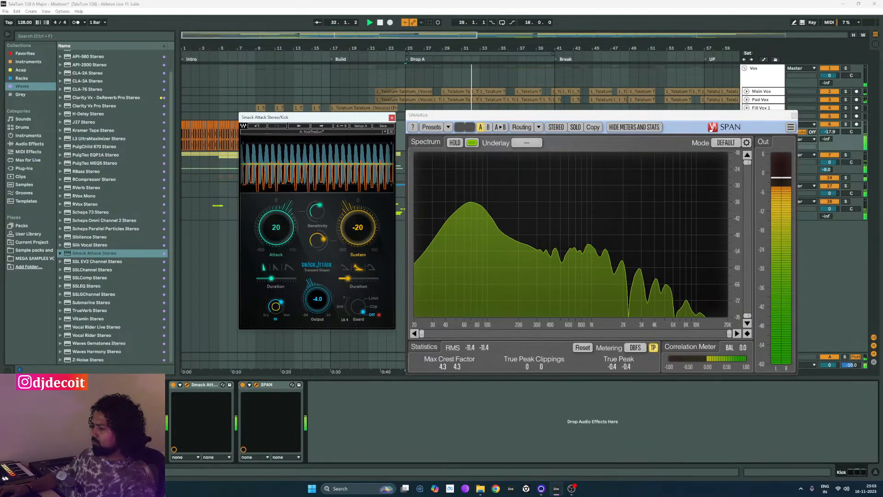
drag(277, 306, 277, 338)
drag(277, 305, 277, 288)
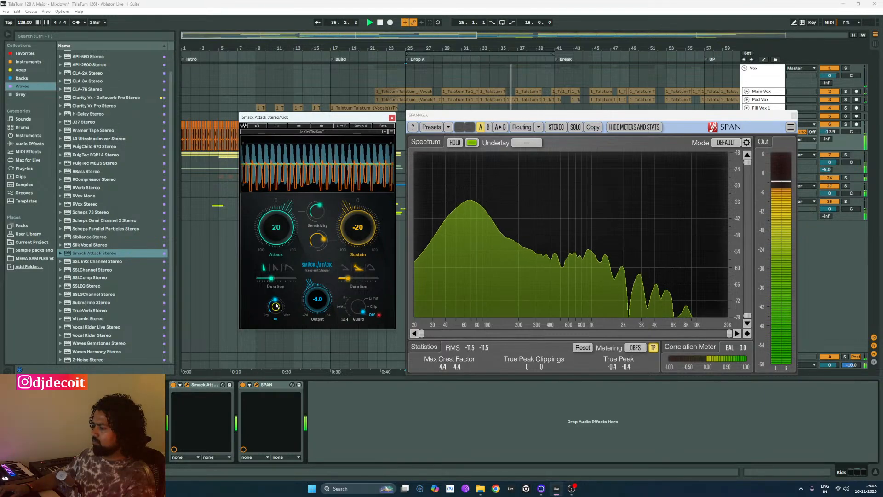
click(582, 347)
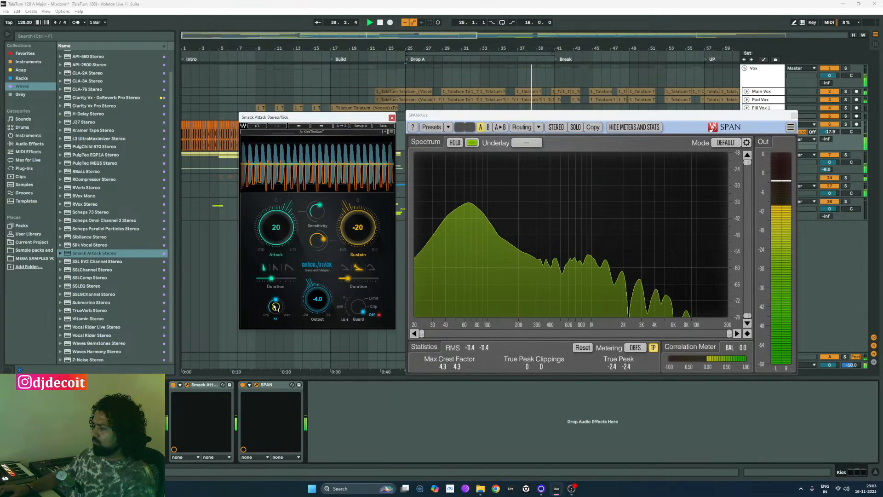
- Move the SPAN window clear of the track controls and raise the Kick track's volume to -14.5
drag(666, 115, 568, 102)
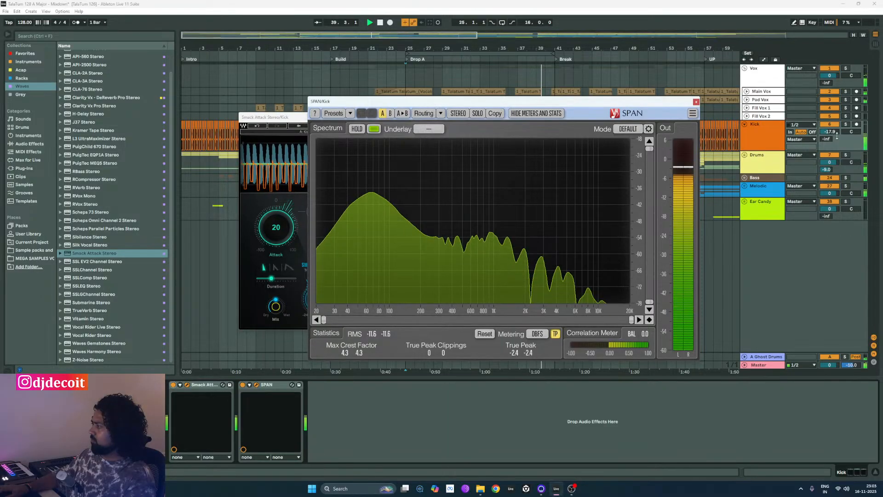
drag(833, 133, 833, 131)
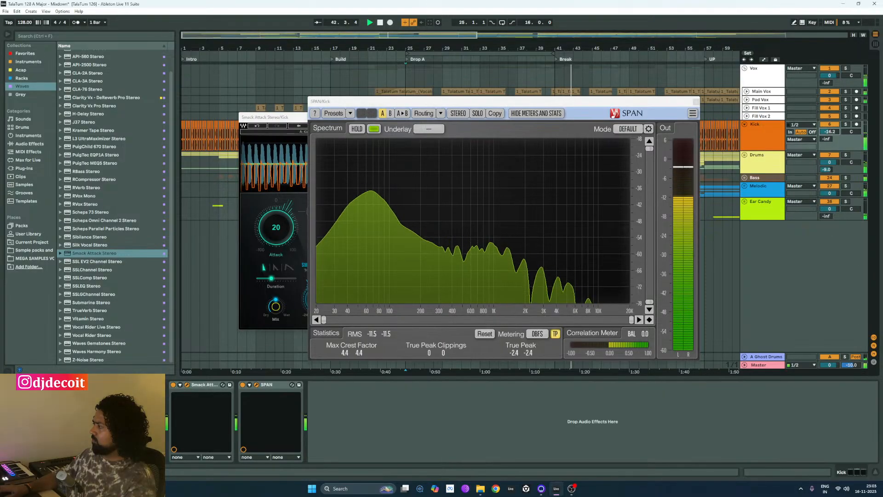
drag(834, 131, 833, 129)
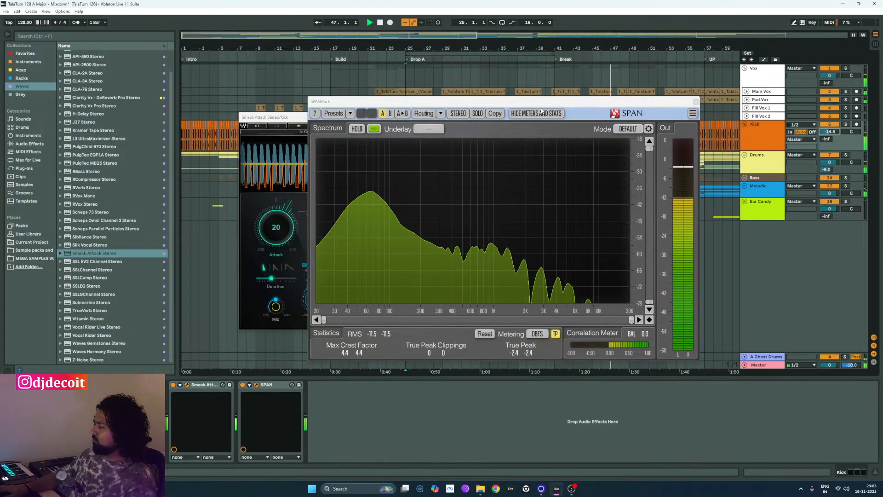
- Move the Smack Attack window aside, close it, and undo the last device change on the Kick track
click(271, 114)
drag(271, 114, 223, 109)
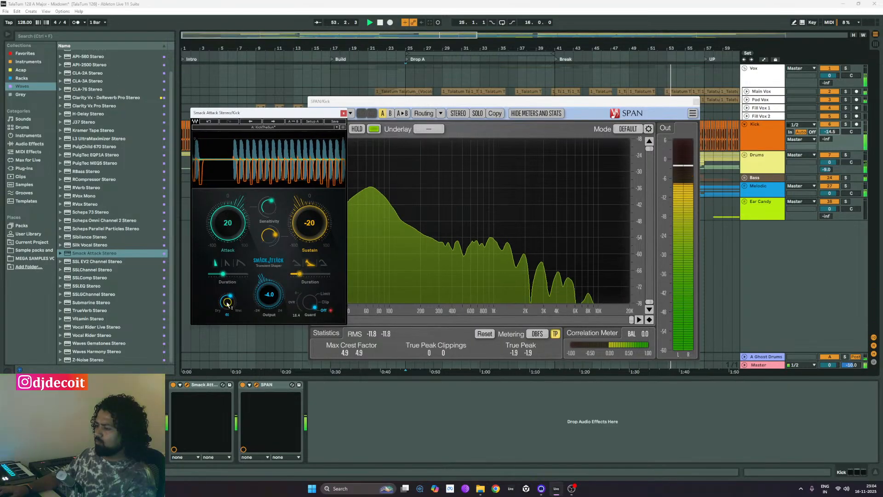
click(343, 113)
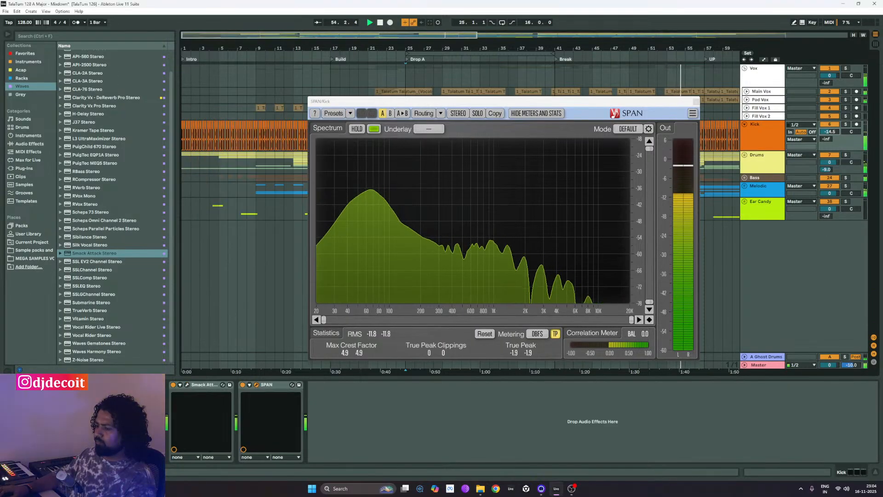
key(ctrl+z)
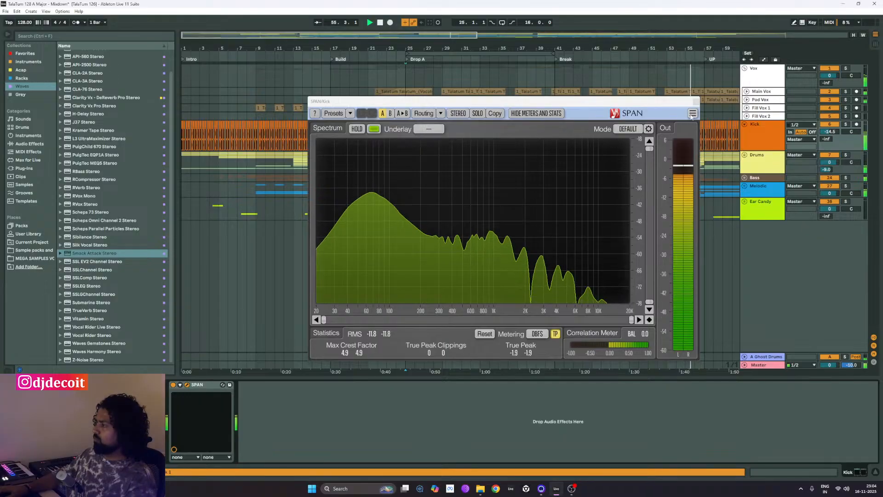
- Close the SPAN window and delete SPAN from the Kick track's device chain
click(696, 102)
click(212, 385)
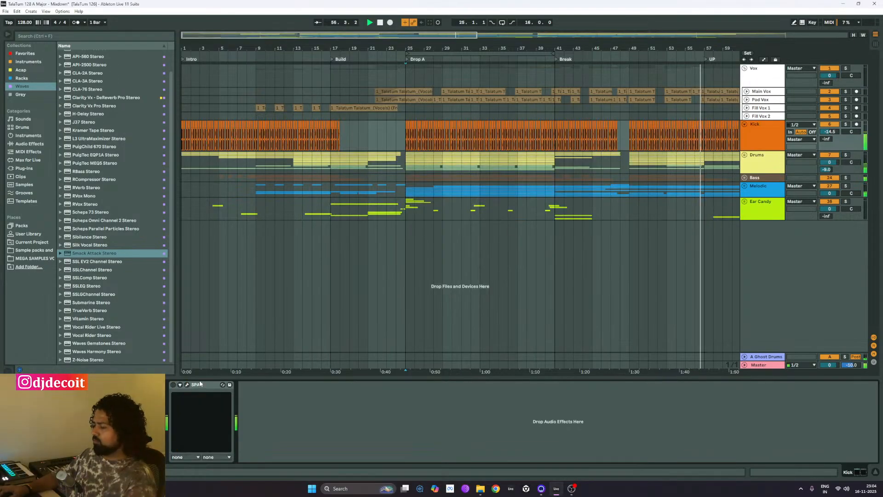
key(Delete)
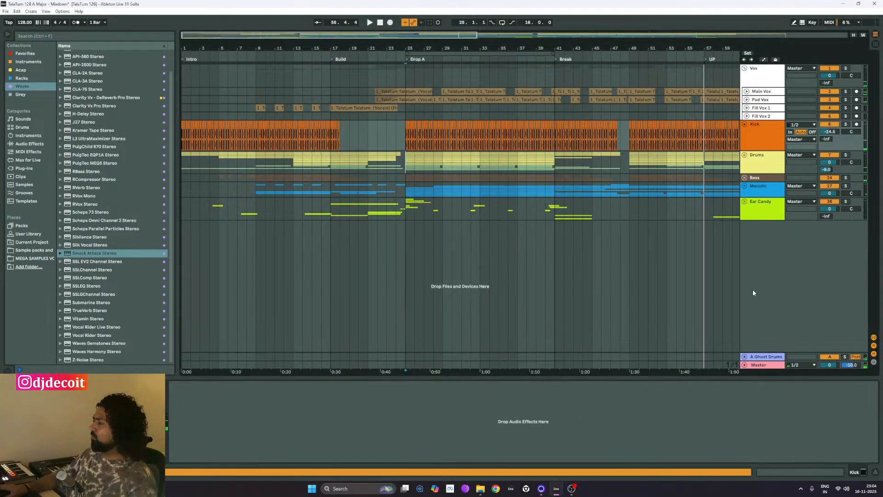
key(w)
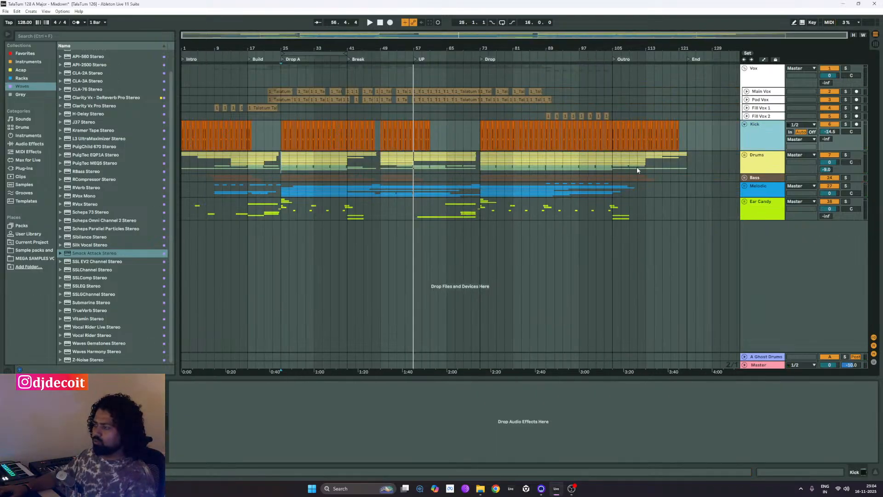
click(762, 168)
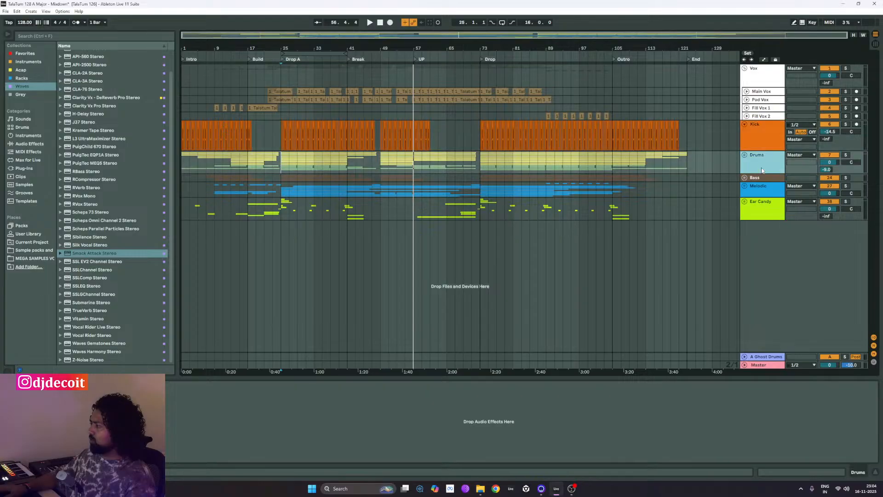
click(762, 133)
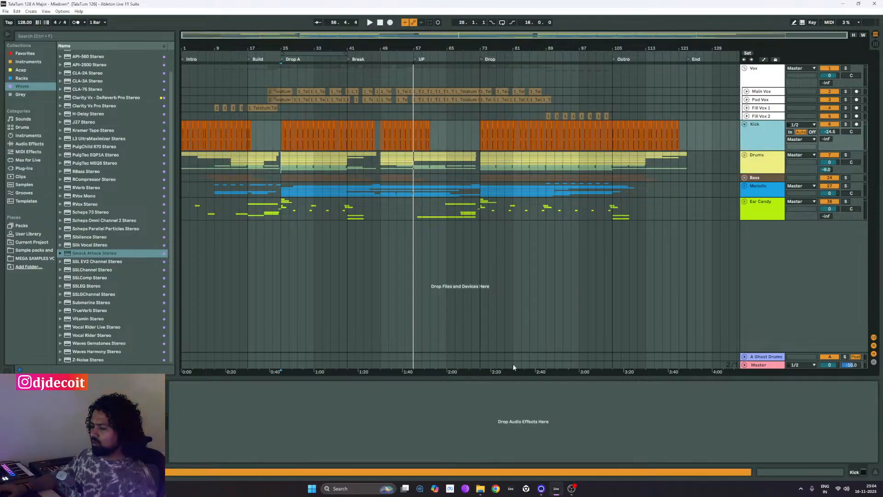
key(ctrl+v)
click(205, 385)
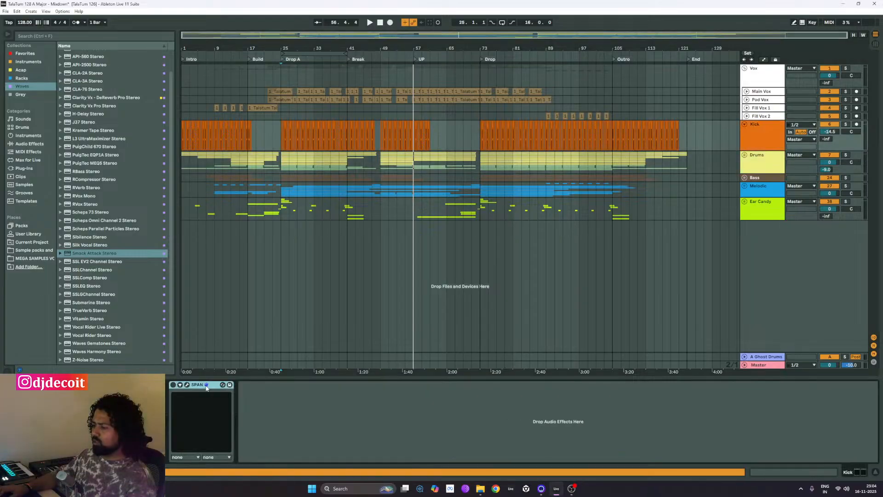
key(Delete)
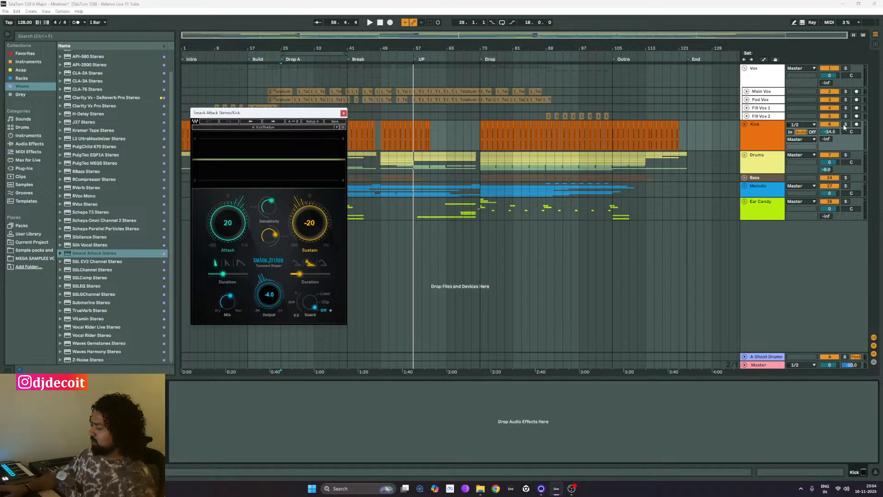
- Play the drop, set Smack Attack's Attack to 25 on the Kick track, and close the plug-in window
key(space)
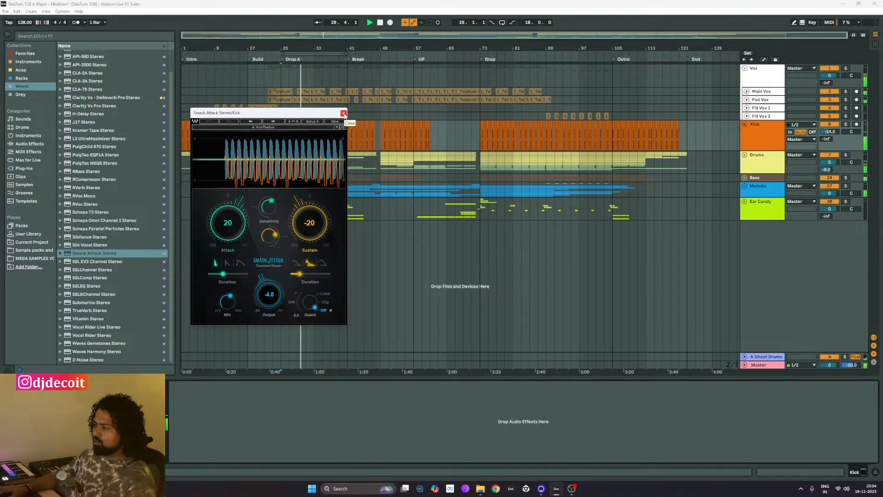
drag(226, 229, 226, 224)
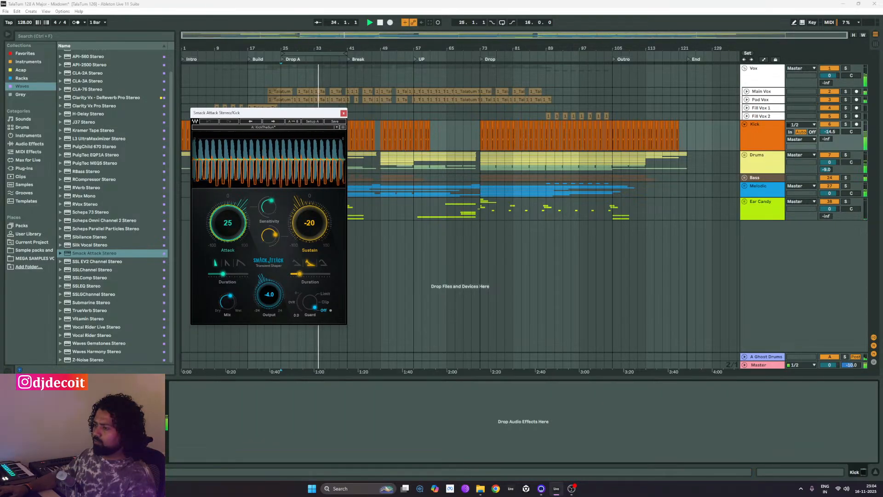
mouse_move(265, 206)
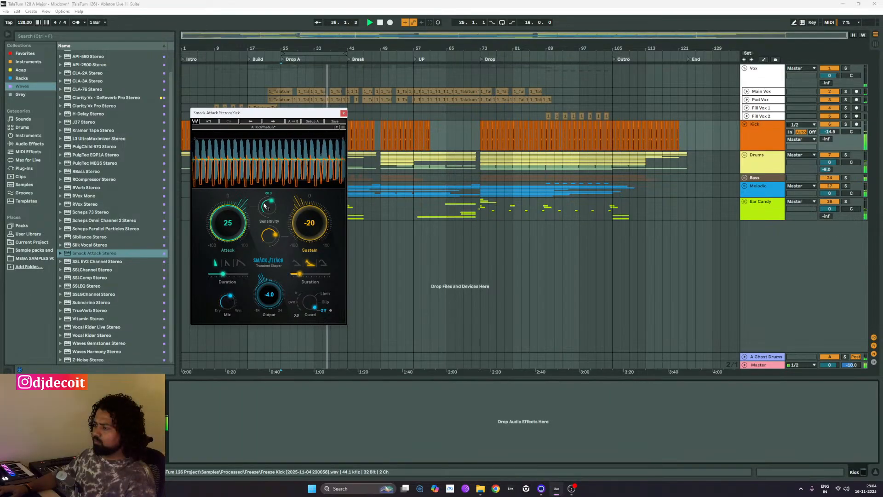
click(343, 113)
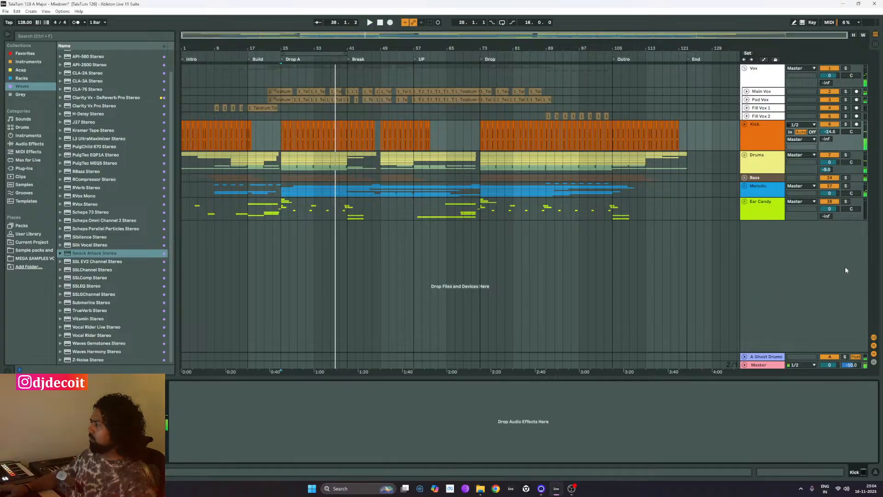
- Add EQ Eight from the Favorites collection to the end of the Kick track's device chain
click(767, 131)
click(35, 54)
drag(81, 54, 227, 404)
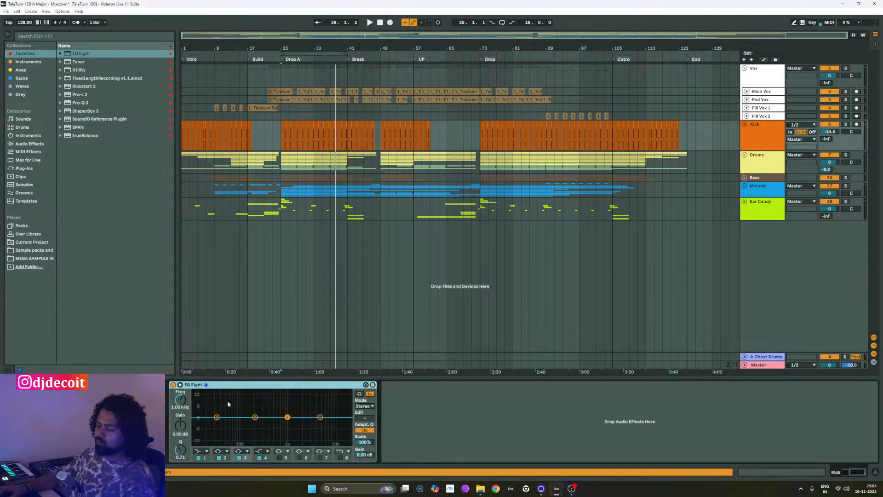
- Enlarge the EQ Eight display, disable bands 1 to 3, and change band 4 to a high-cut filter
click(180, 385)
click(199, 458)
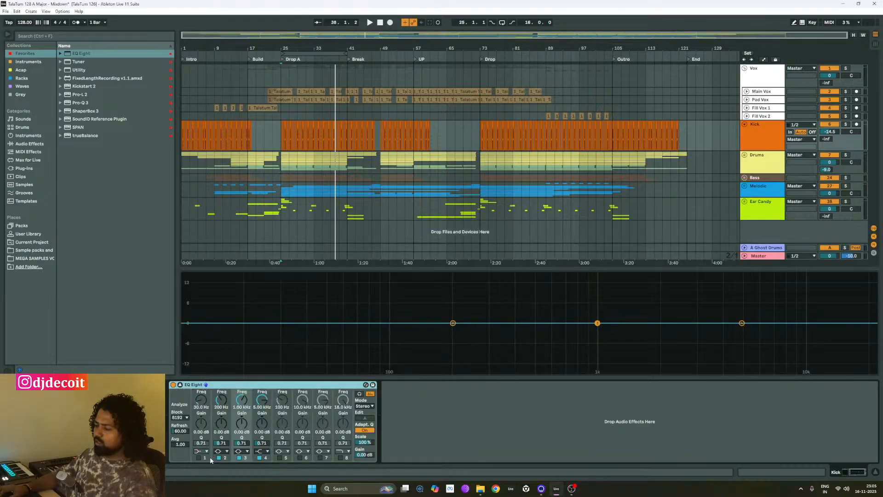
click(239, 457)
click(260, 451)
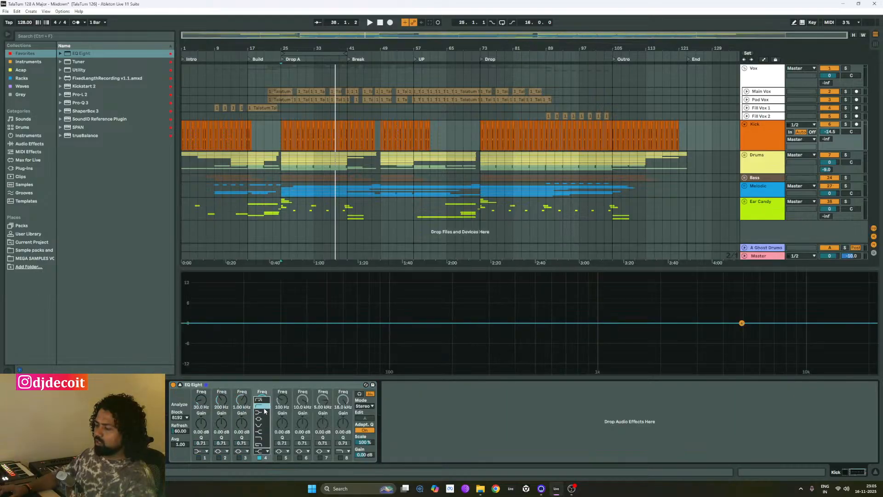
click(268, 438)
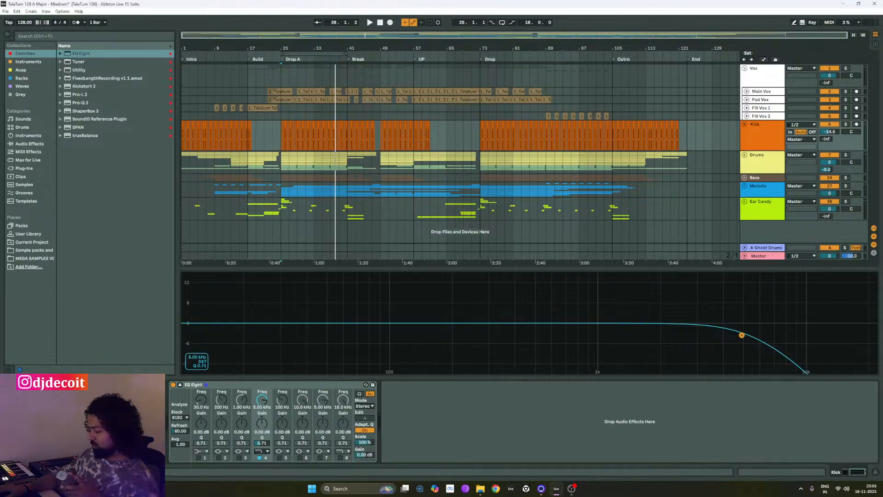
- During playback, set EQ Eight's band 4 cutoff to about 2.09 kHz with a Q of about 0.81, and collapse the enlarged display
key(space)
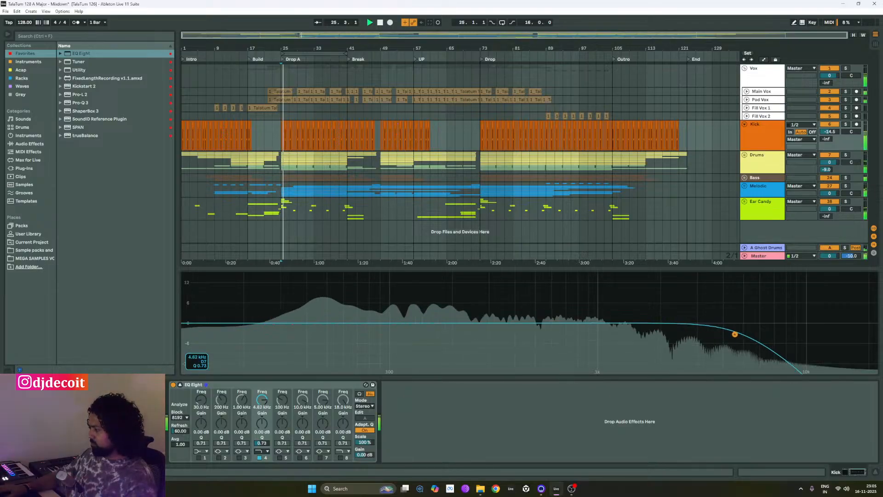
drag(729, 333, 663, 332)
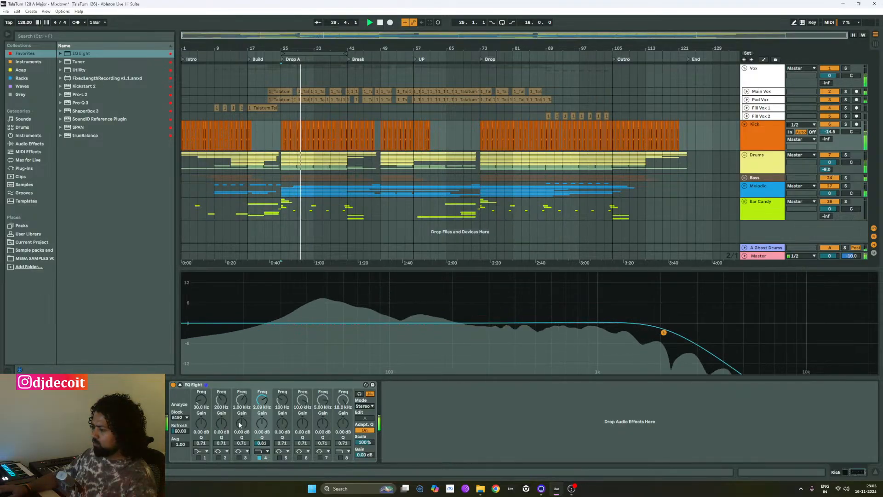
click(180, 384)
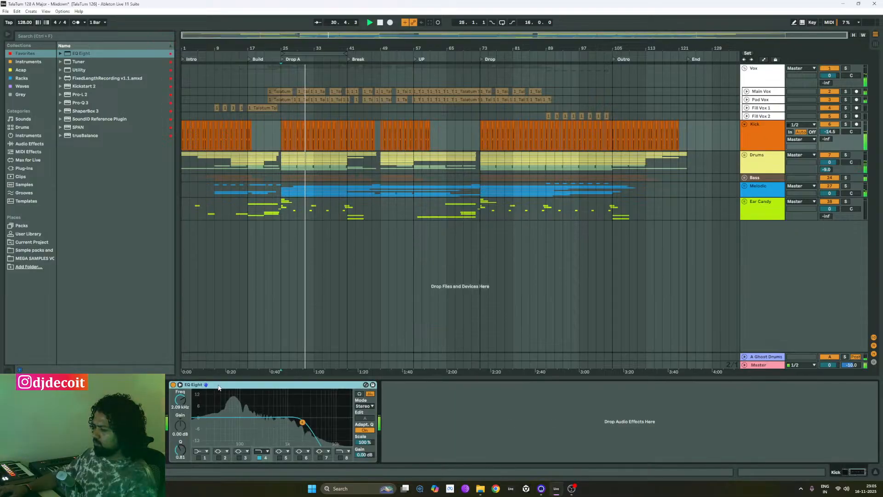
double_click(183, 385)
double_click(177, 406)
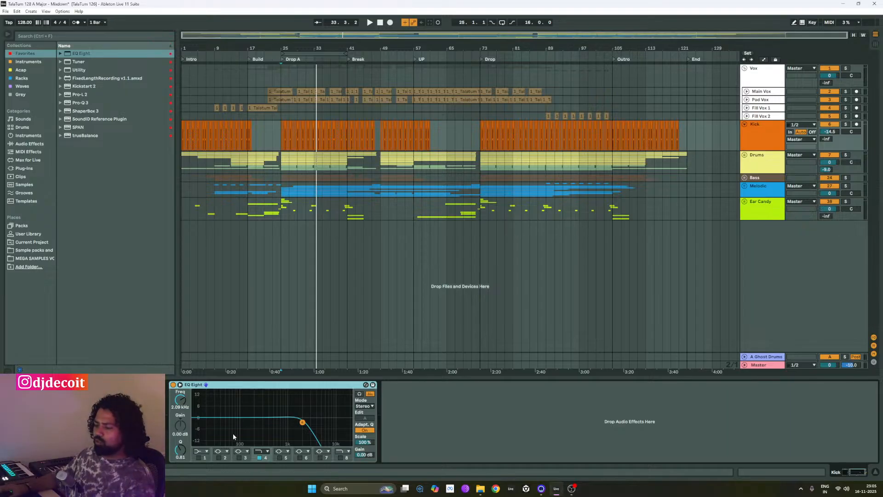
- Play the drop with EQ Eight's display enlarged to check the Kick's spectrum, and fold the EQ Eight device
click(180, 385)
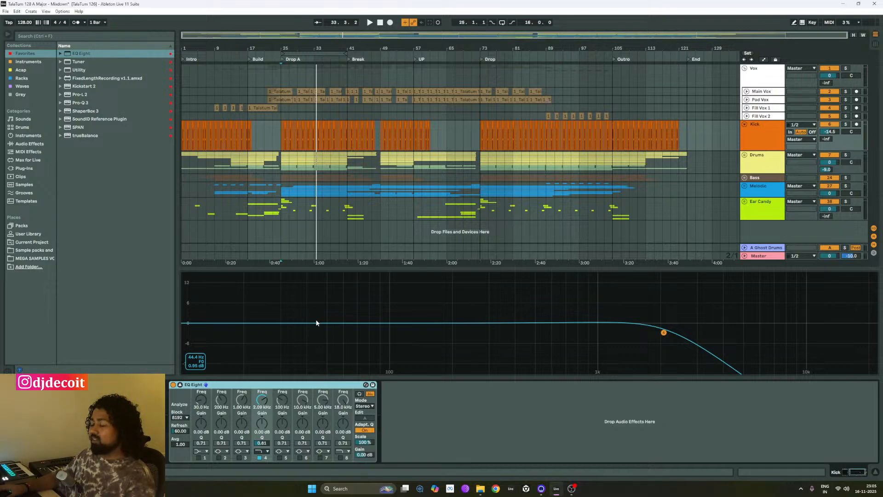
key(space)
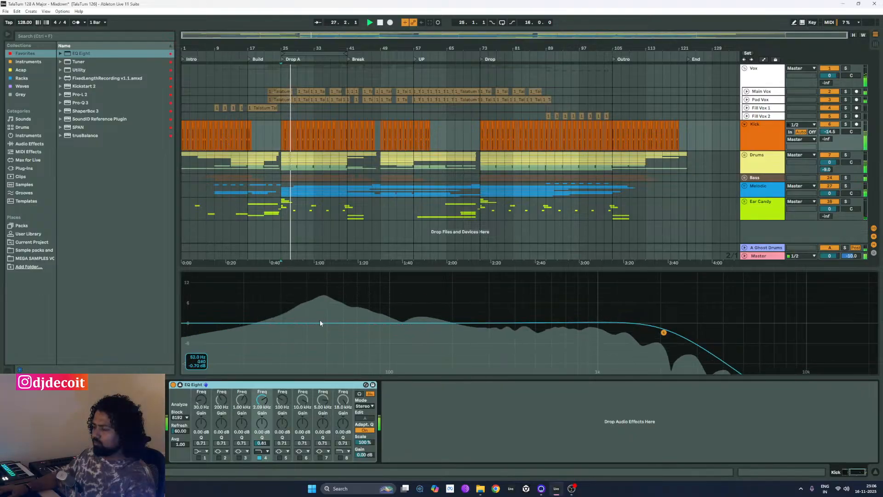
double_click(281, 389)
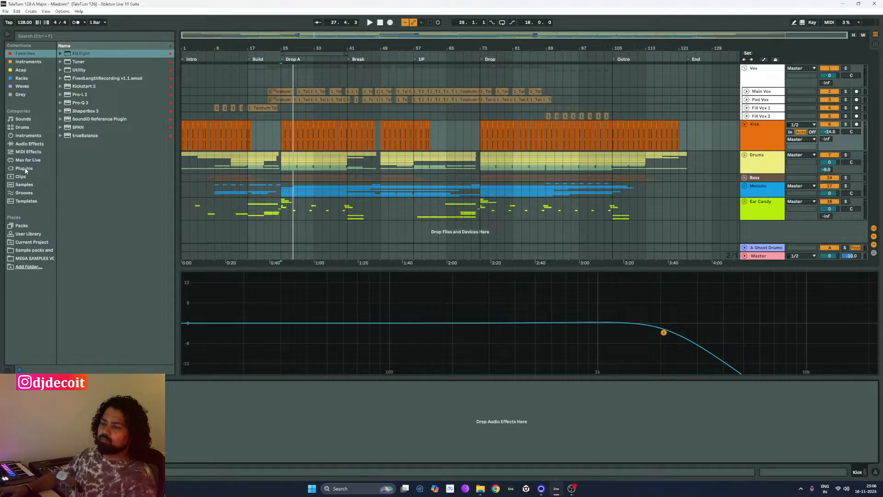
- Add the FabFilter Pro-C 2 VST3 compressor to the Kick track ahead of EQ Eight and reposition its window
click(24, 169)
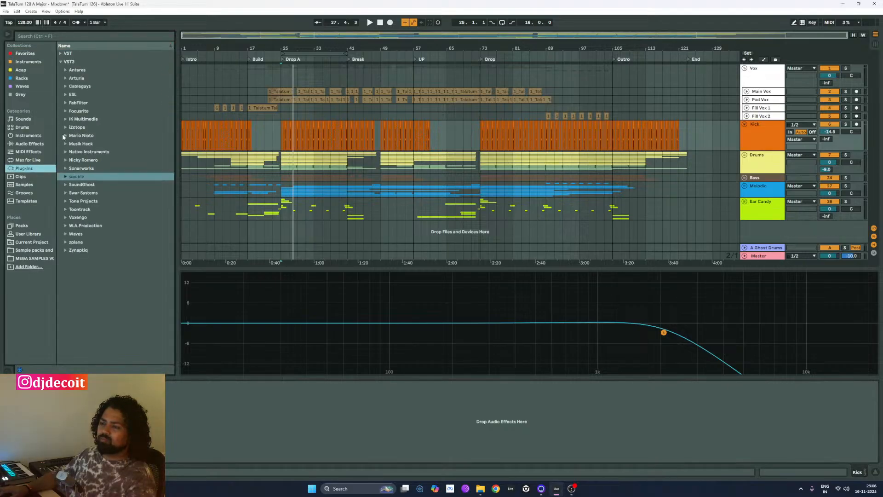
click(65, 103)
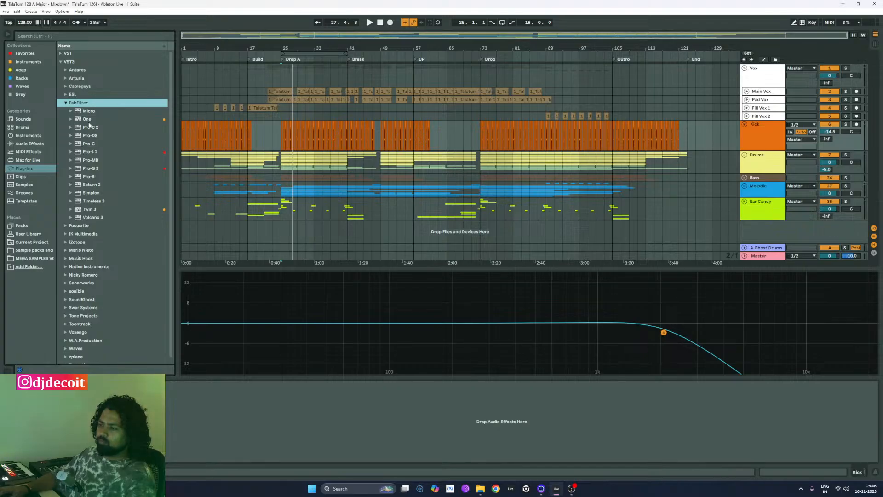
drag(90, 125, 93, 128)
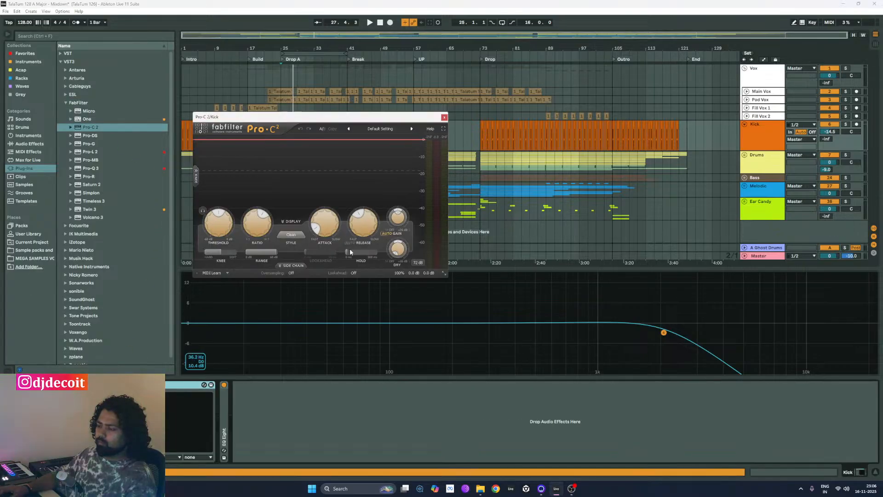
drag(315, 118, 367, 212)
- Load the Anti-Punch bM preset from Pro-C 2's Drums > Kick presets
click(440, 223)
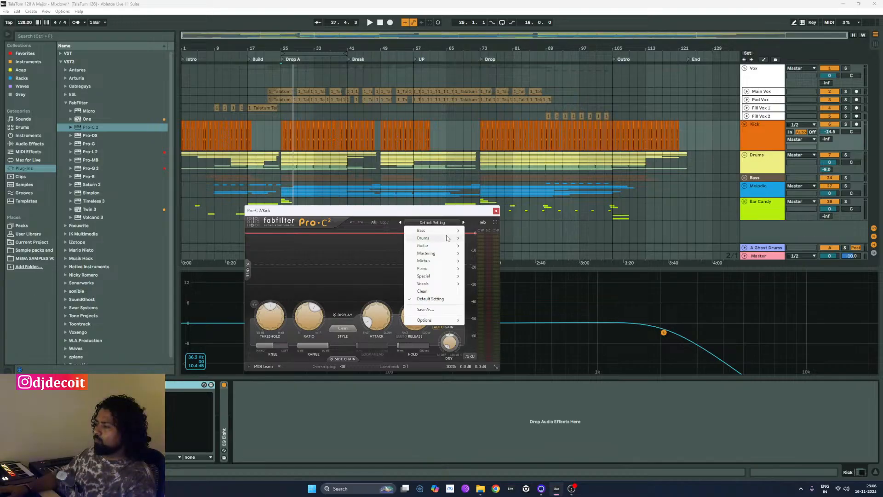
mouse_move(446, 238)
mouse_move(510, 248)
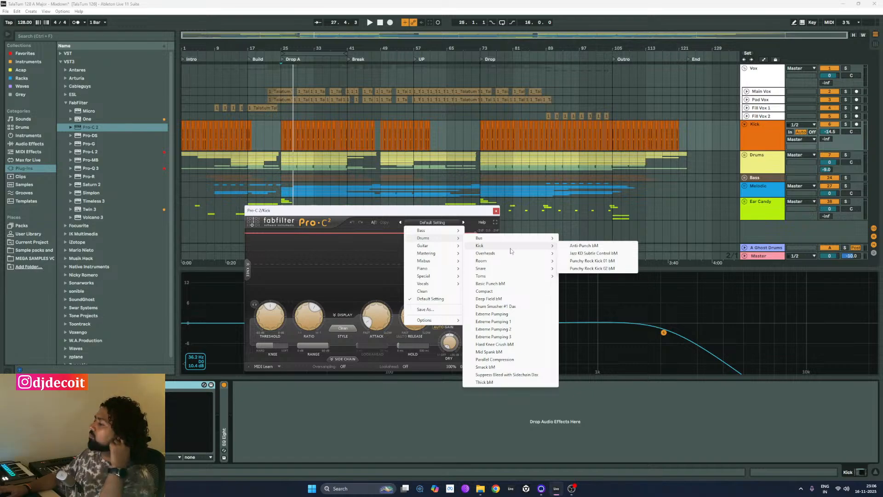
click(575, 245)
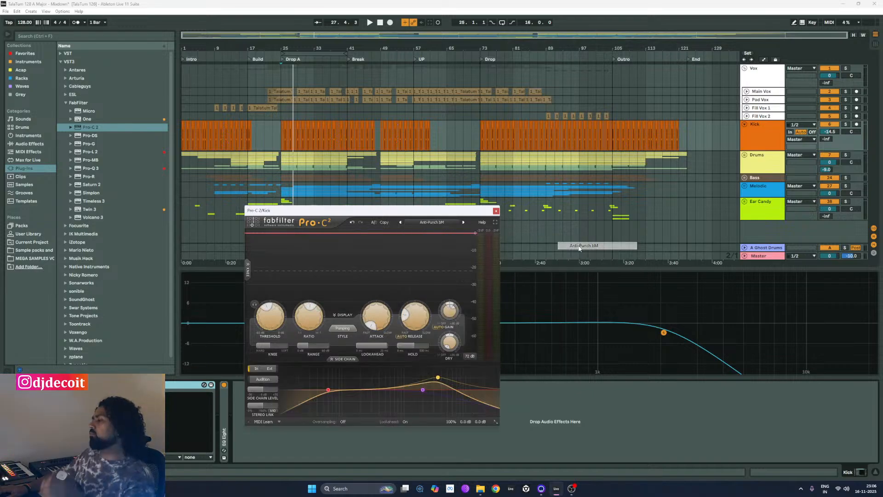
- Play the drop and examine Pro-C 2's gain reduction and side-chain EQ bands, moving the window aside
key(space)
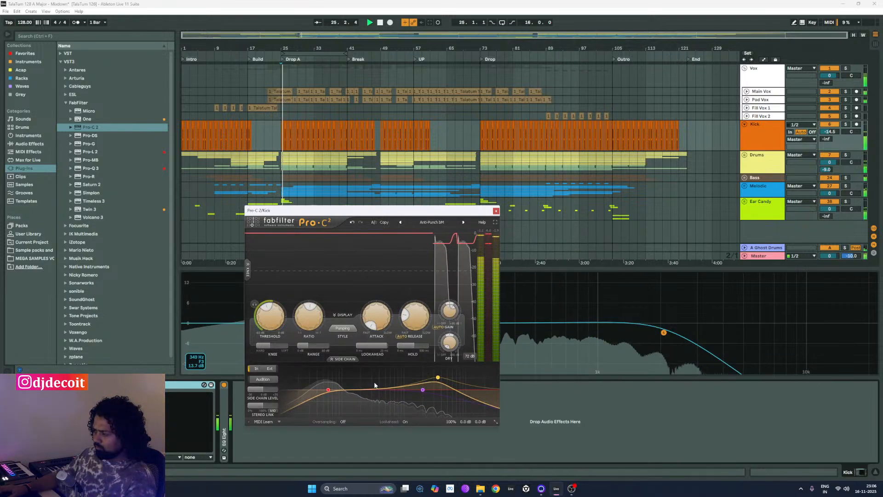
drag(411, 214, 347, 145)
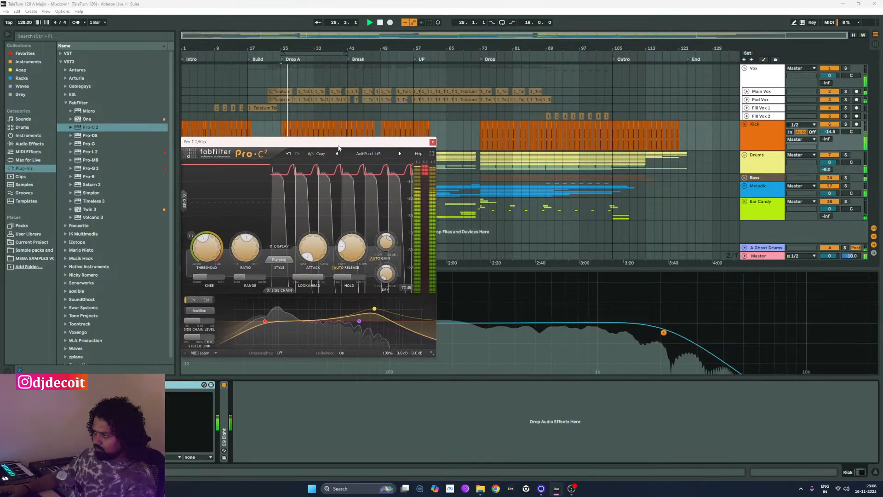
mouse_move(266, 317)
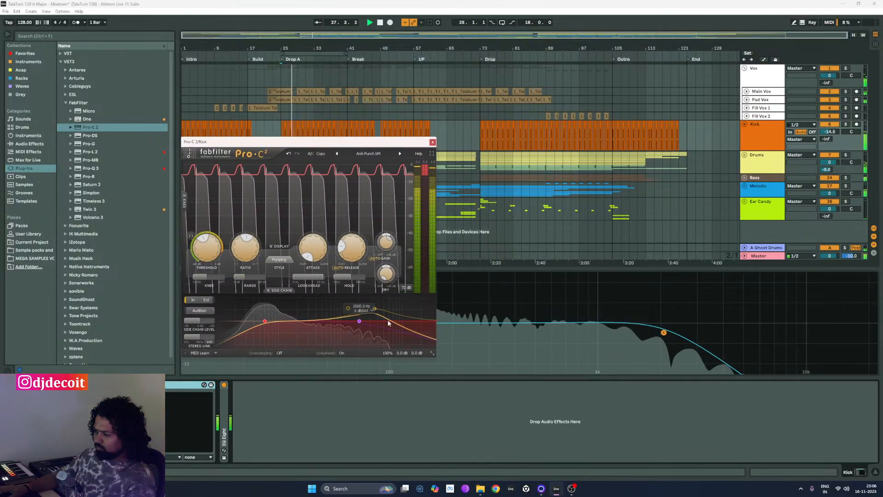
mouse_move(374, 310)
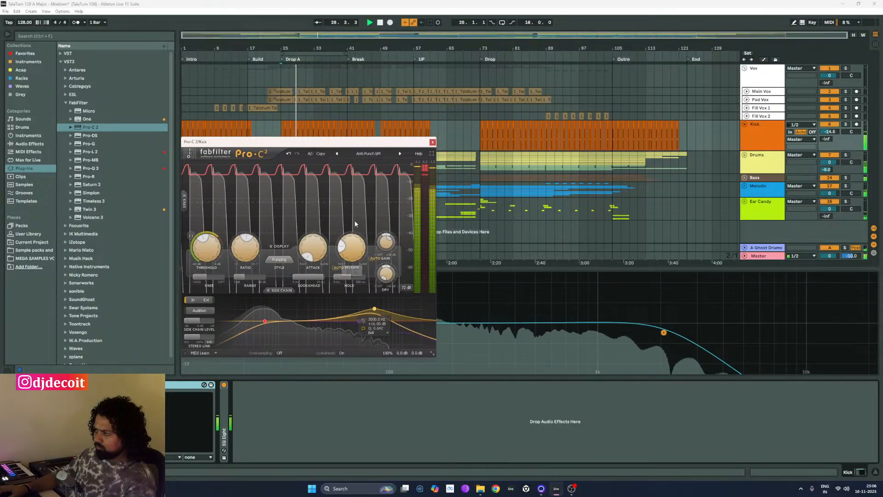
- Audition Pro-C 2's kick presets while the drop plays, ending on Punchy Rock Kick 01 bM
click(399, 153)
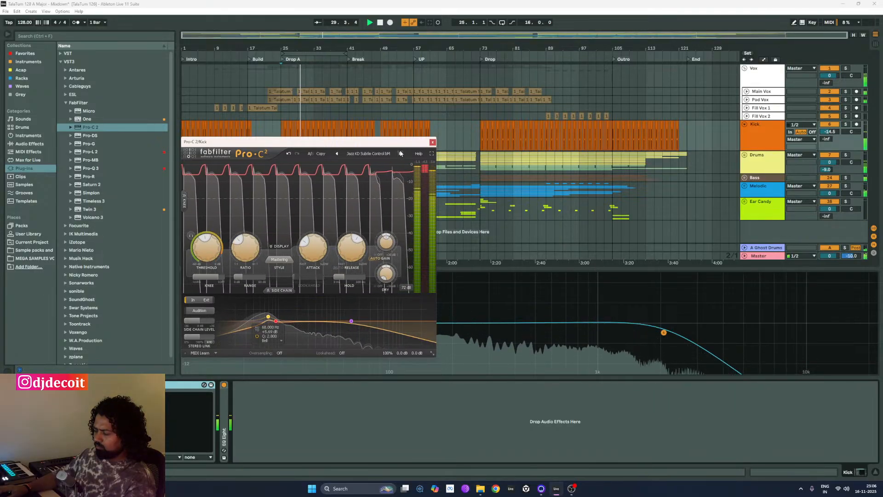
click(400, 154)
click(399, 153)
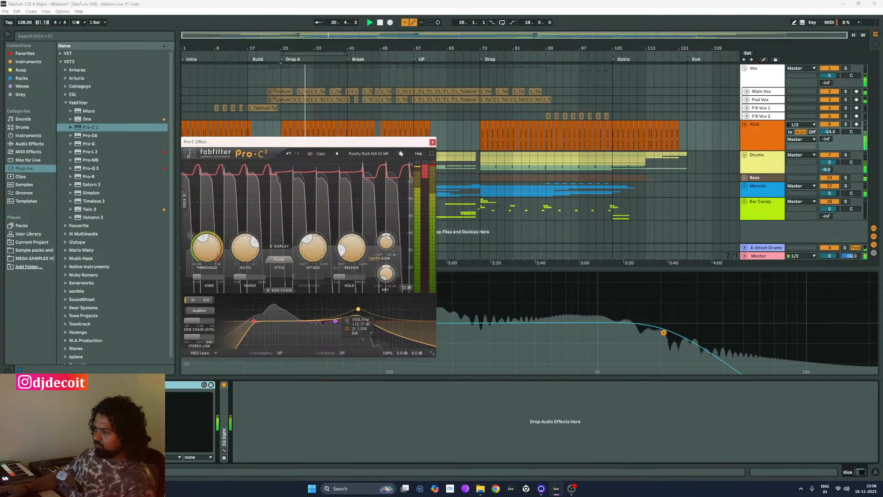
click(337, 153)
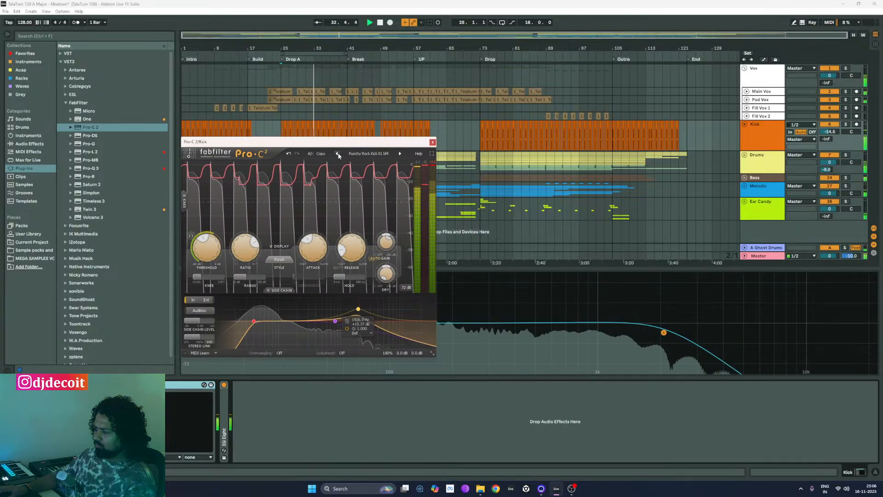
- Enable lookahead in Pro-C 2, replay the drop and raise the lookahead time to about 4.9 ms
click(342, 353)
click(352, 369)
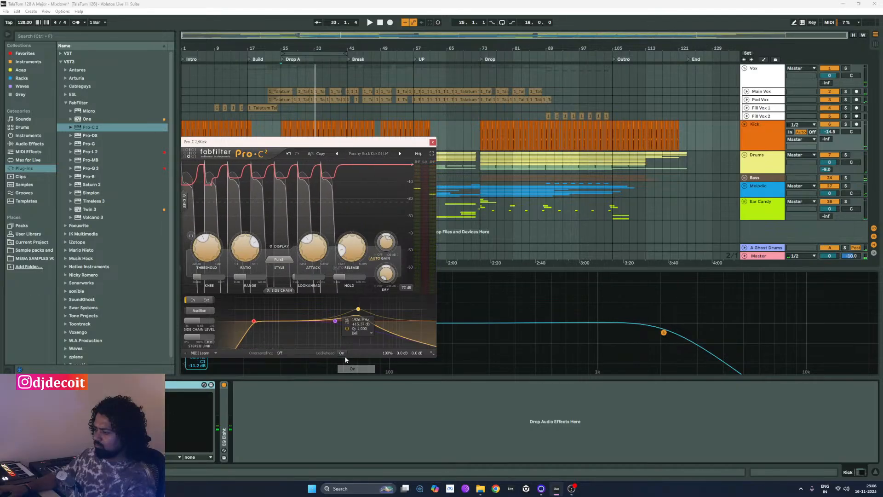
key(space)
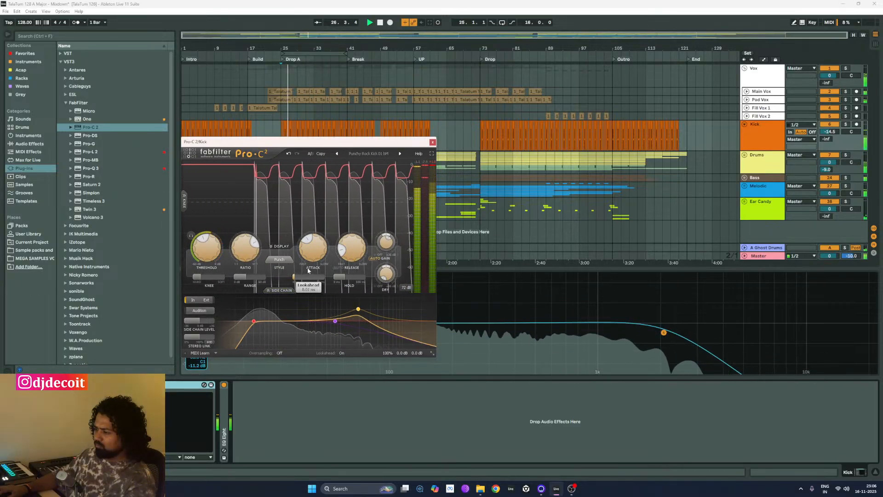
drag(308, 281, 378, 279)
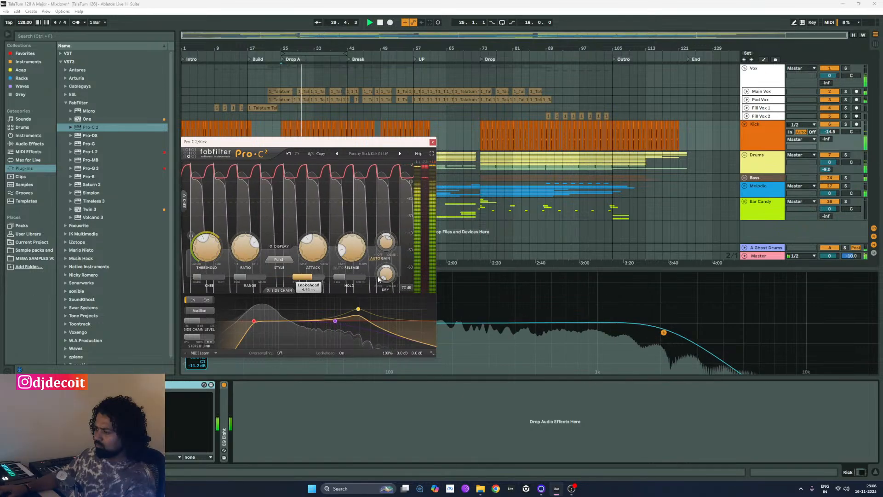
- Try the Jazz KD Subtle Control bM preset with Pro-C 2's mix lowered to about 40%
click(338, 153)
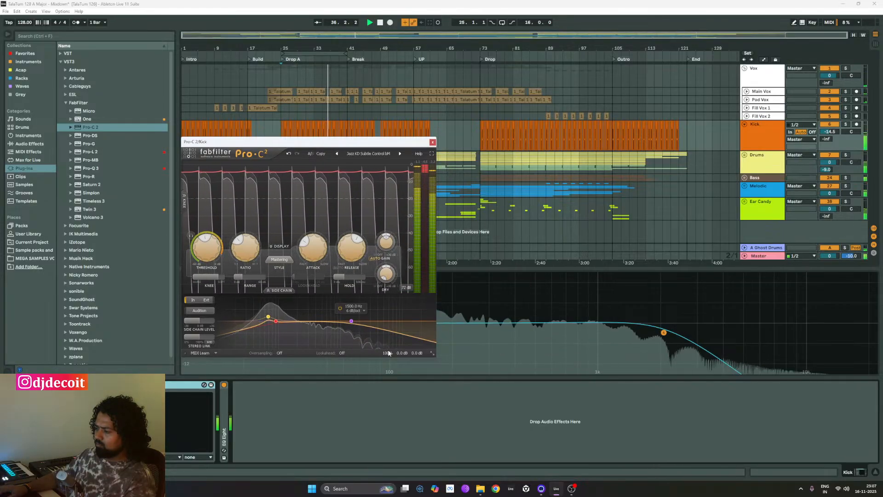
mouse_move(398, 344)
drag(404, 344, 372, 396)
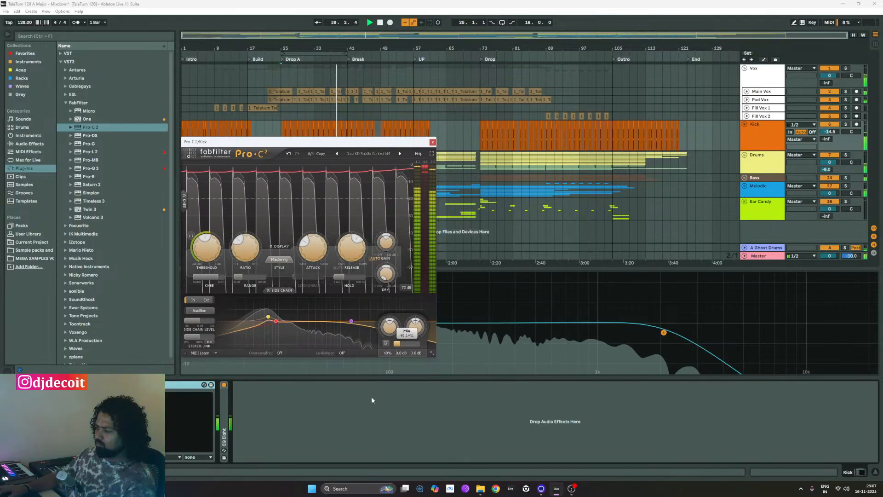
- Try the Anti-Punch bM preset with Pro-C 2's mix set to about 53%
click(337, 153)
mouse_move(408, 341)
drag(405, 346, 377, 392)
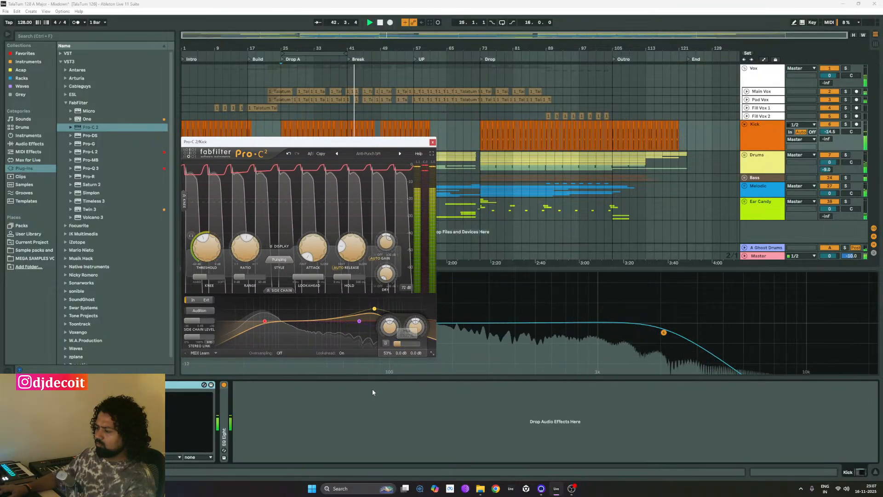
- Remove Pro-C 2 from the Kick track, return EQ Eight's display to its device and fold EQ Eight
click(155, 384)
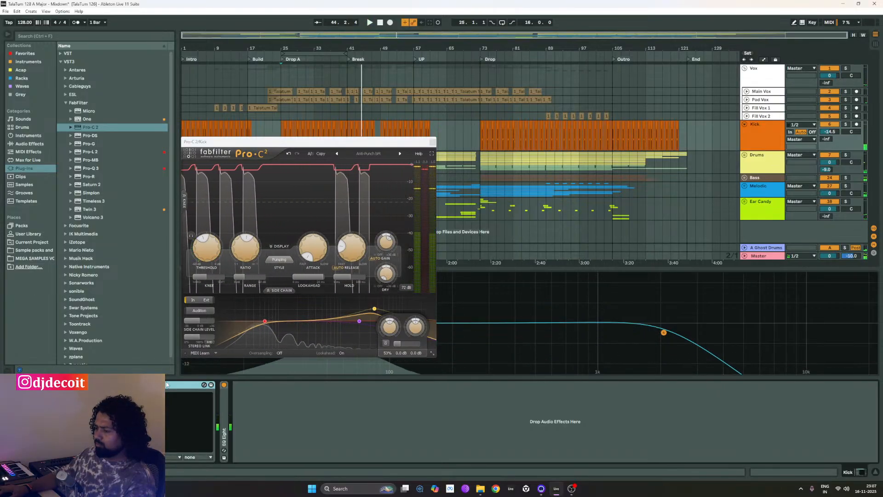
key(Delete)
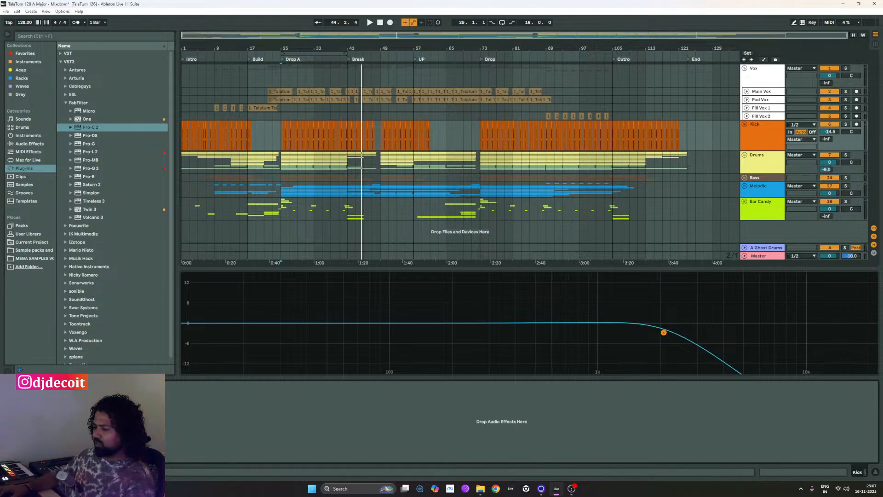
double_click(115, 405)
click(123, 384)
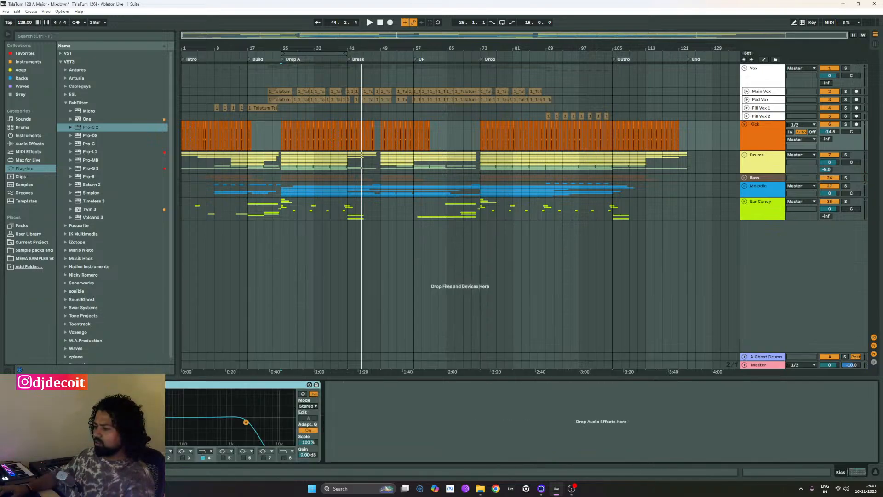
key(Delete)
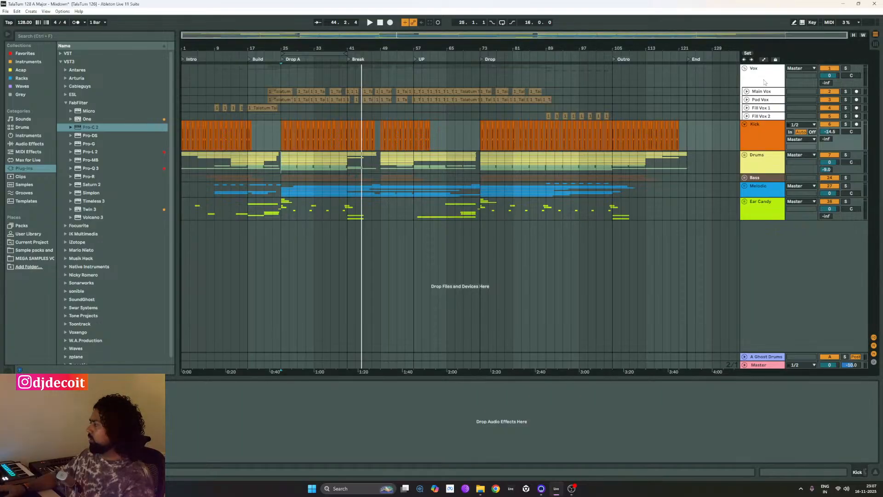
- Collapse the Kick track and briefly unfold the Drums group to check its Drum Rack and Loops tracks
click(758, 131)
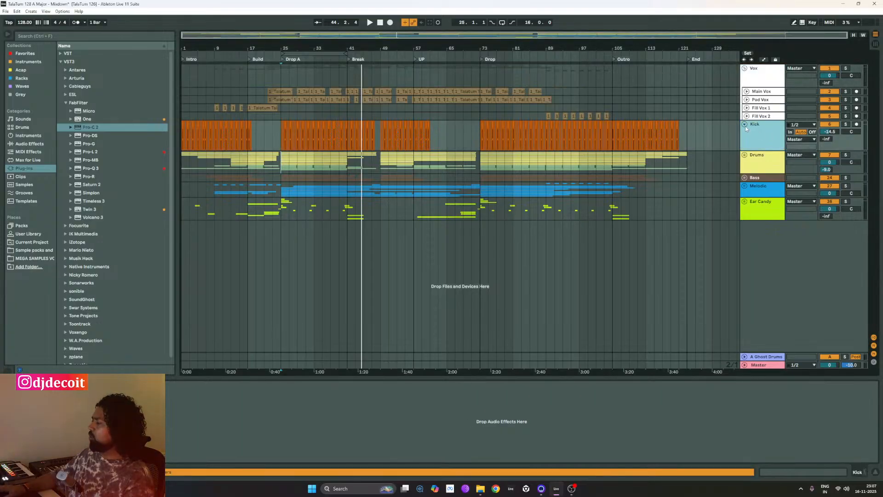
click(745, 126)
click(763, 139)
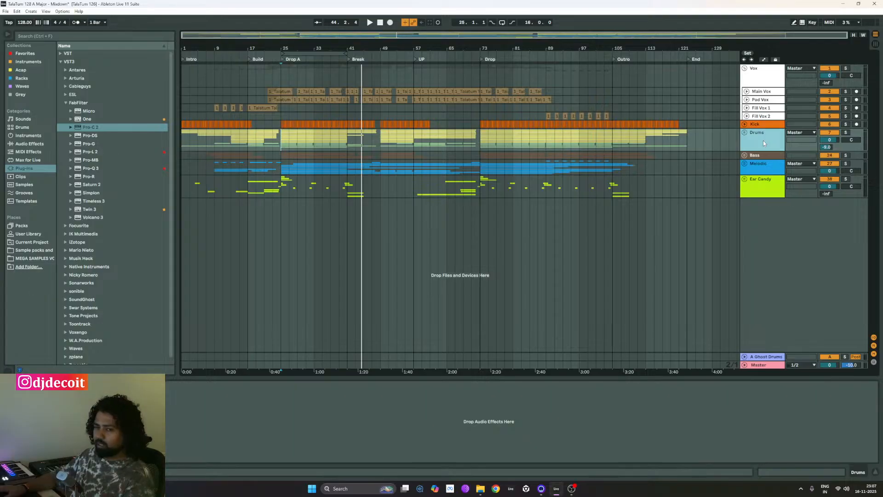
click(744, 132)
click(745, 133)
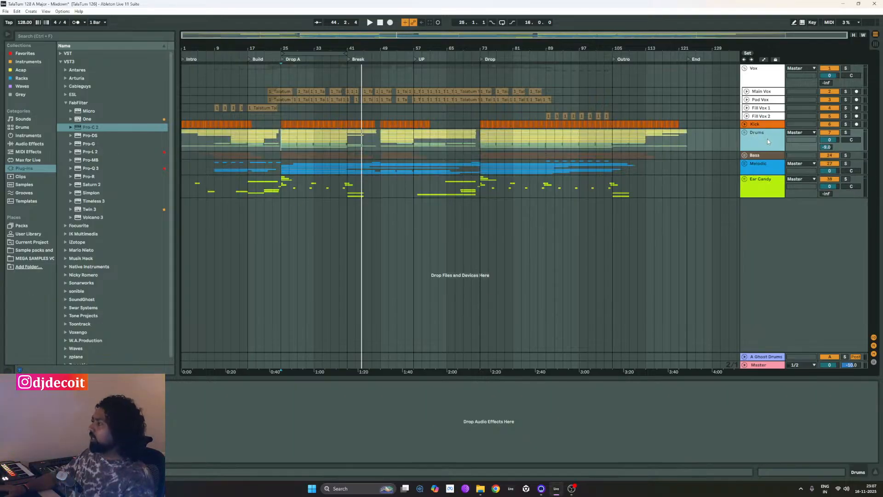
click(745, 134)
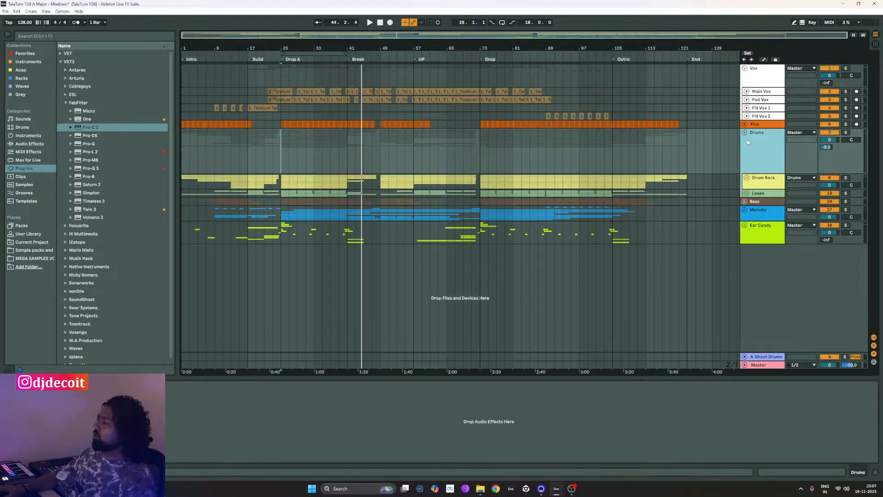
click(745, 132)
- Unfold the Bass group and check the device chains of the group and its Main Bass and Acid tracks
click(741, 156)
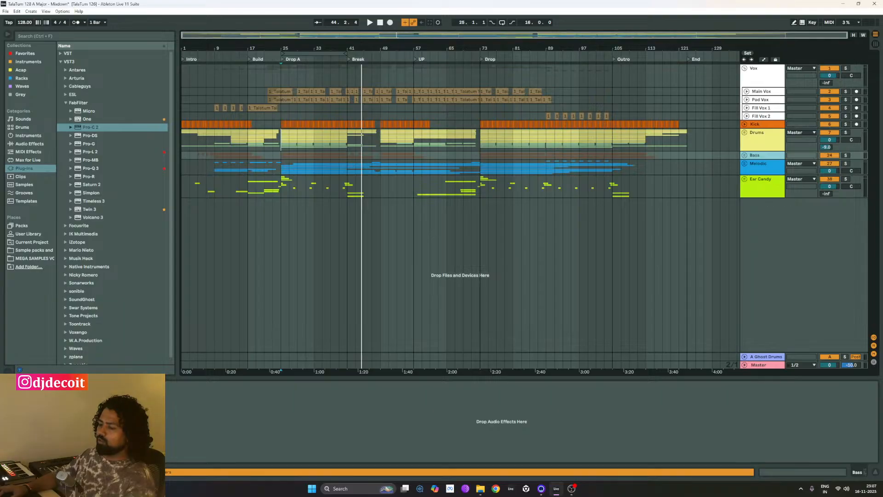
click(744, 155)
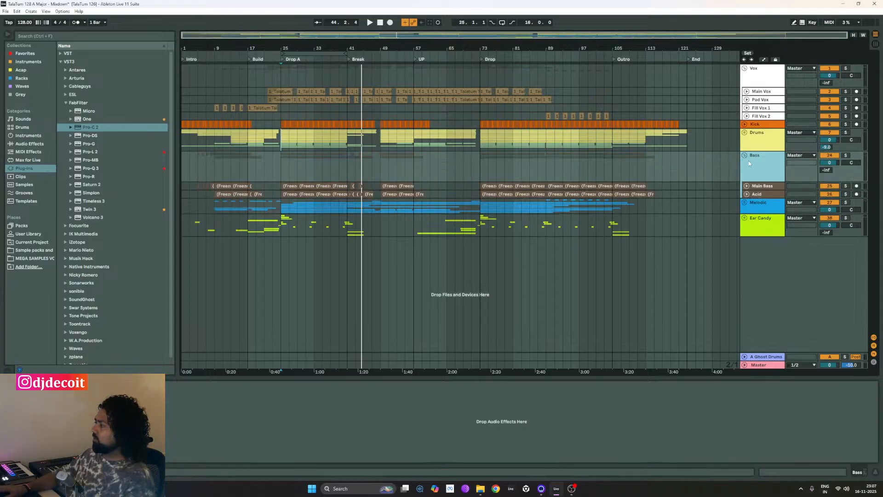
click(771, 189)
click(772, 195)
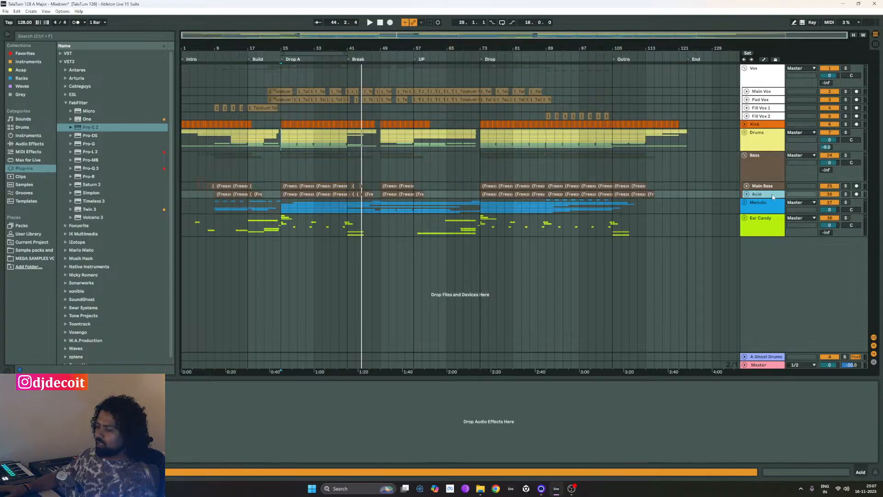
click(768, 171)
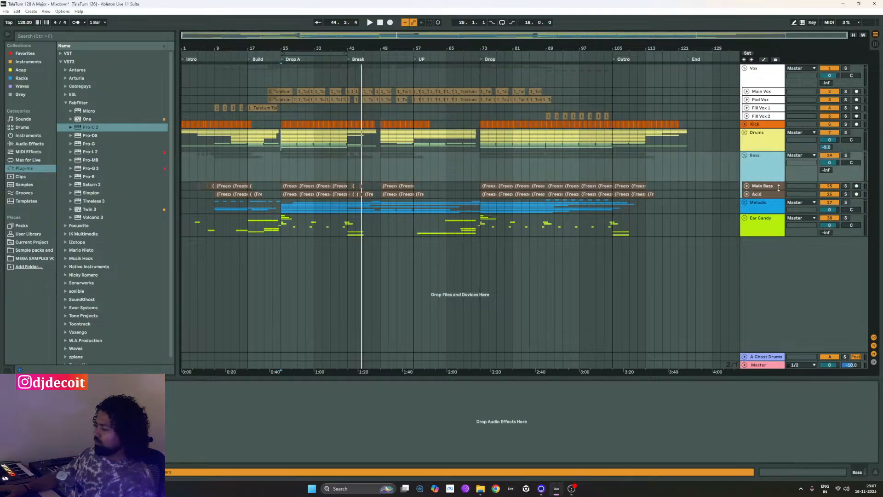
click(773, 189)
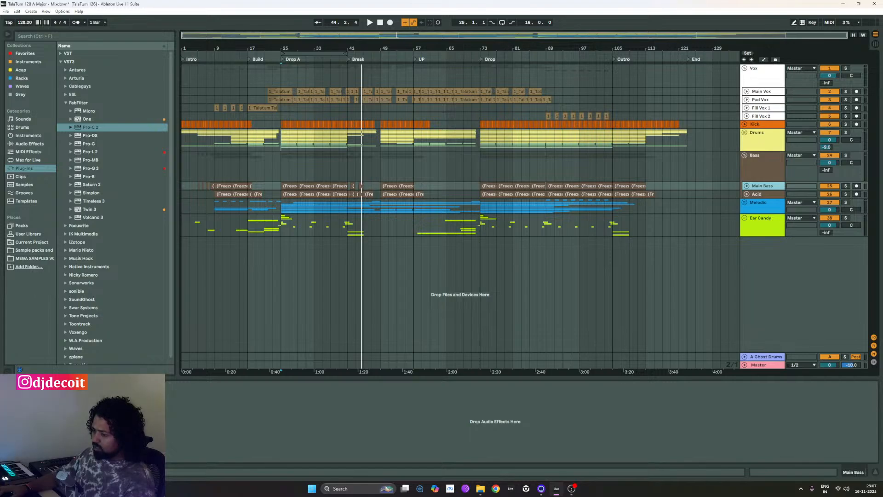
- Inspect the Bass group's Glue Compressor, EQ Eight and Kickstart 2 settings, closing the plug-in window and folding the devices
click(767, 165)
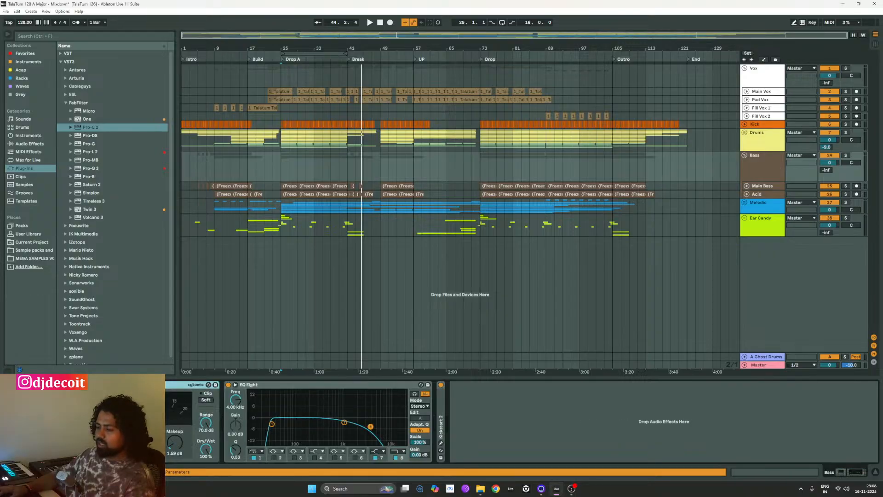
key(Delete)
key(Delete)
key(Delete)
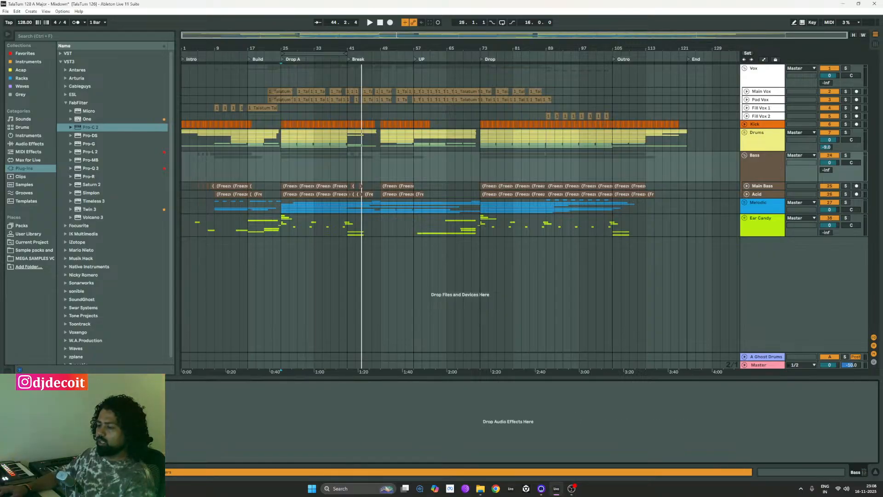
key(ctrl+z)
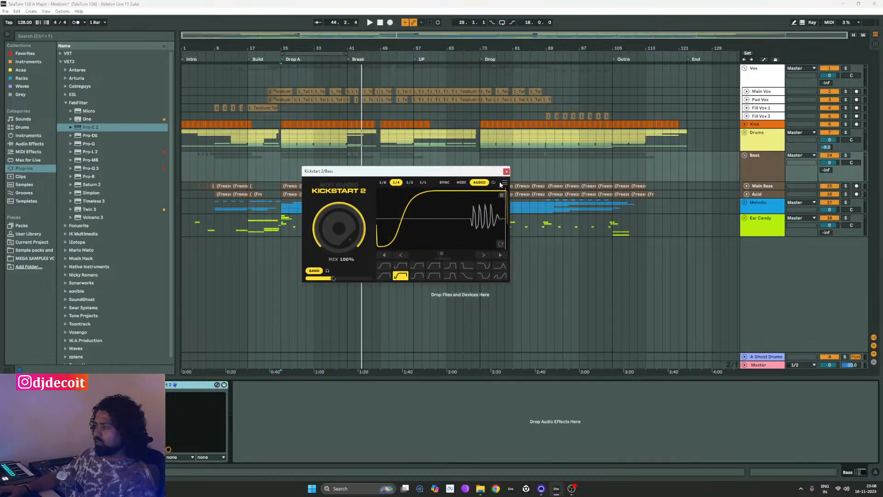
click(506, 172)
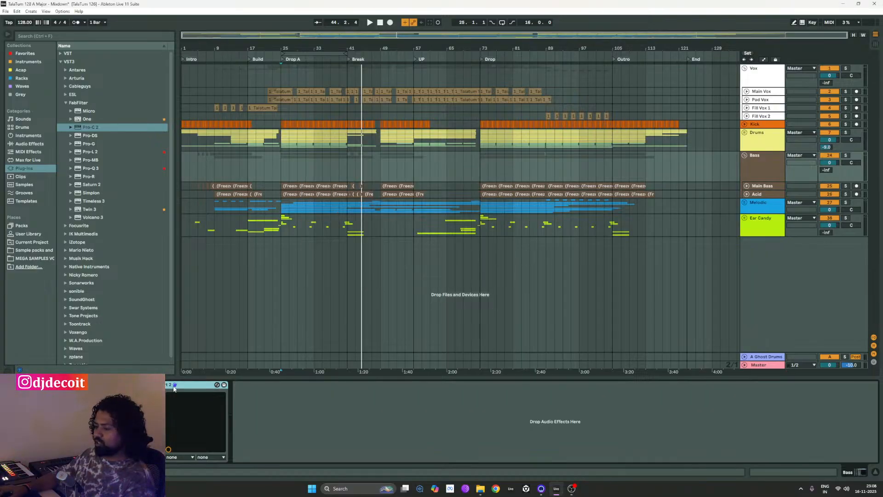
key(Delete)
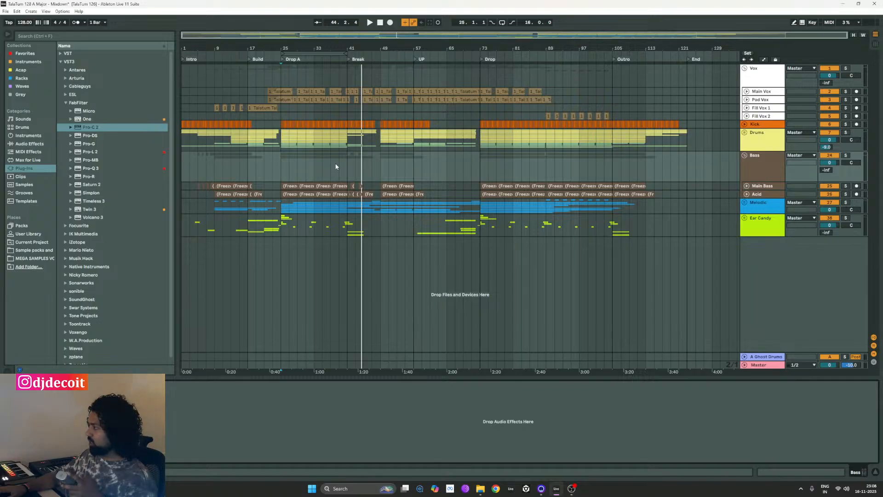
- Play the drop and examine Kickstart 2's ducking curve on the Bass group, closing its window and leaving the device folded
key(space)
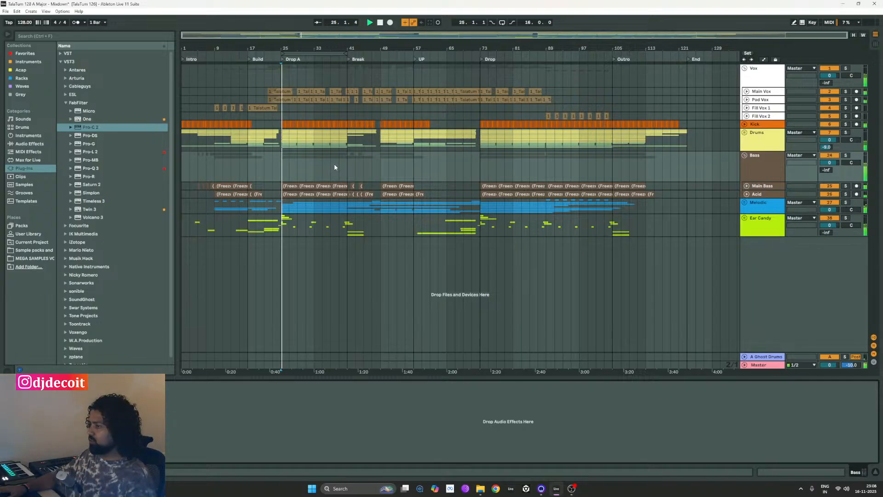
click(757, 165)
click(24, 385)
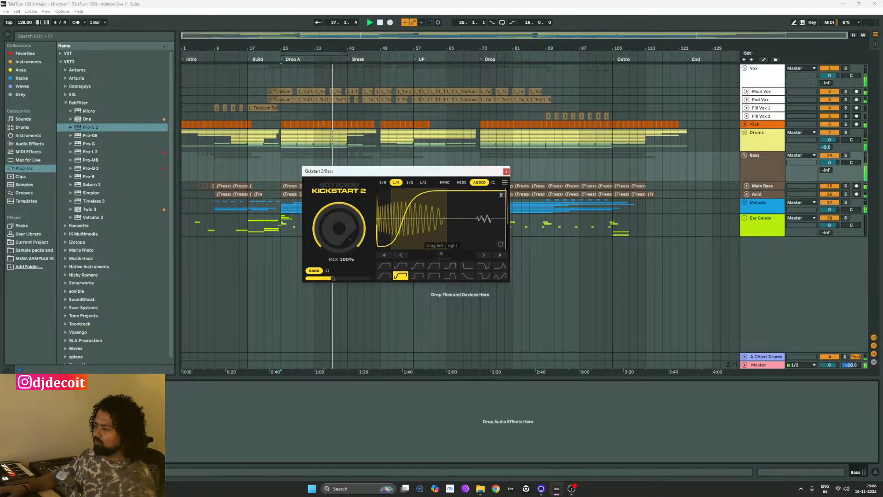
double_click(126, 416)
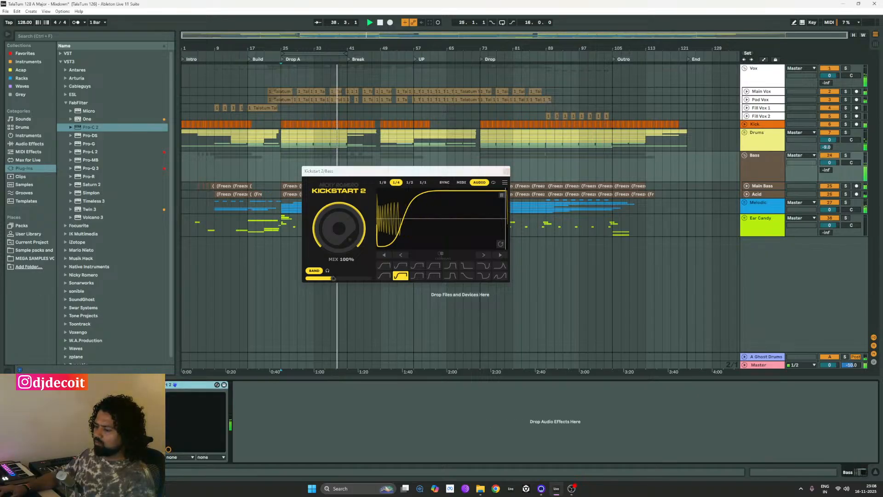
double_click(151, 385)
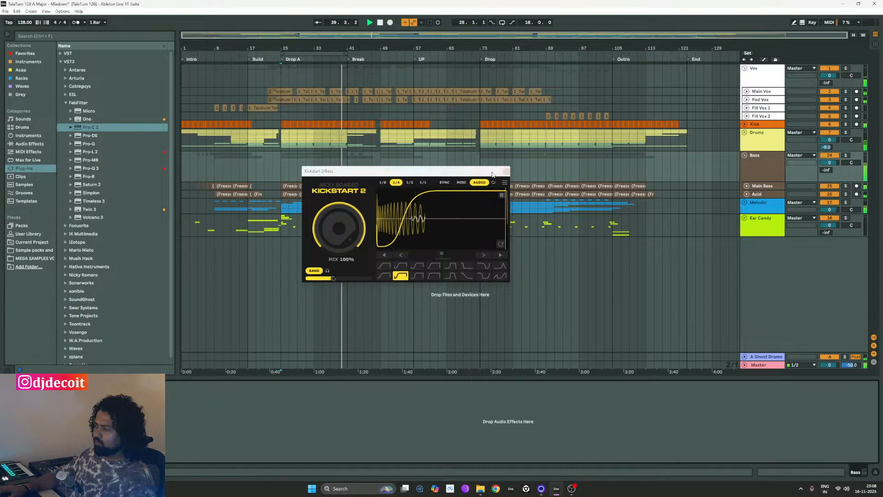
click(506, 172)
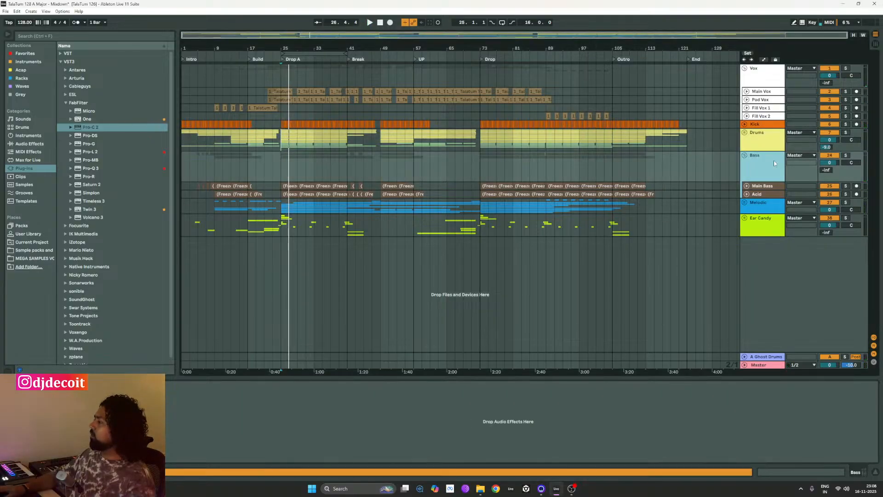
- Replay the drop from its start, listen to the Drums group soloed and return to the full mix
click(764, 140)
key(space)
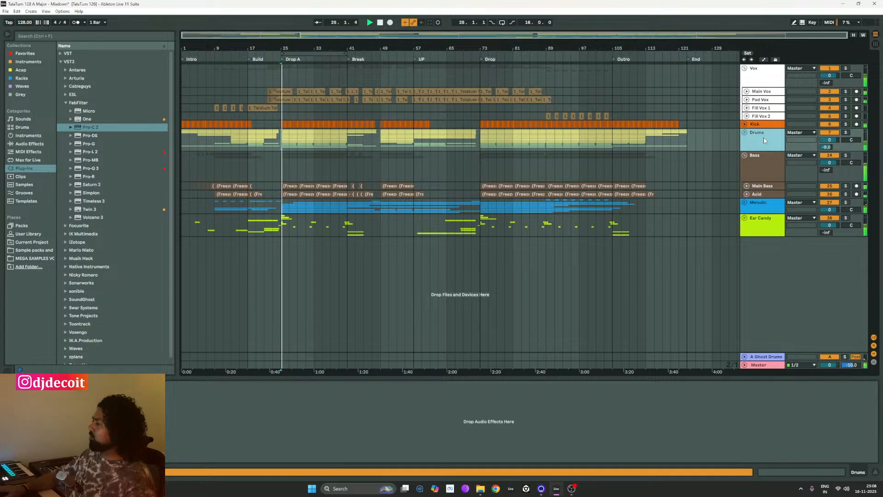
click(848, 132)
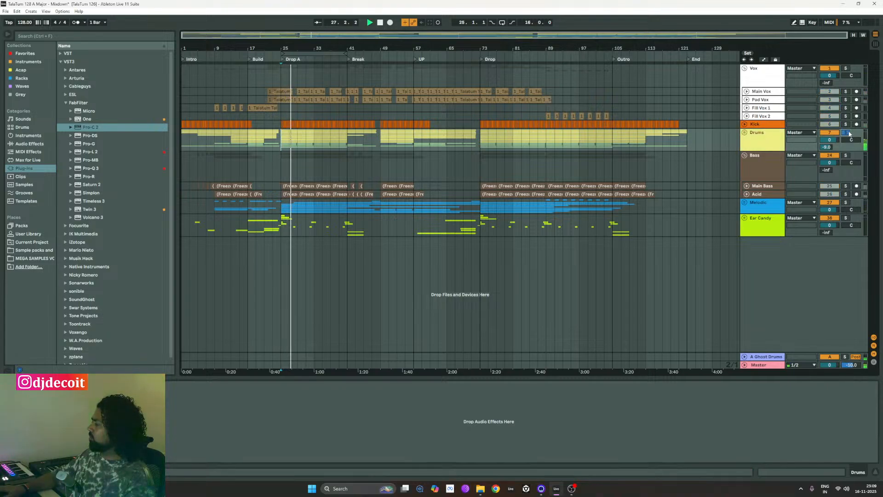
click(849, 133)
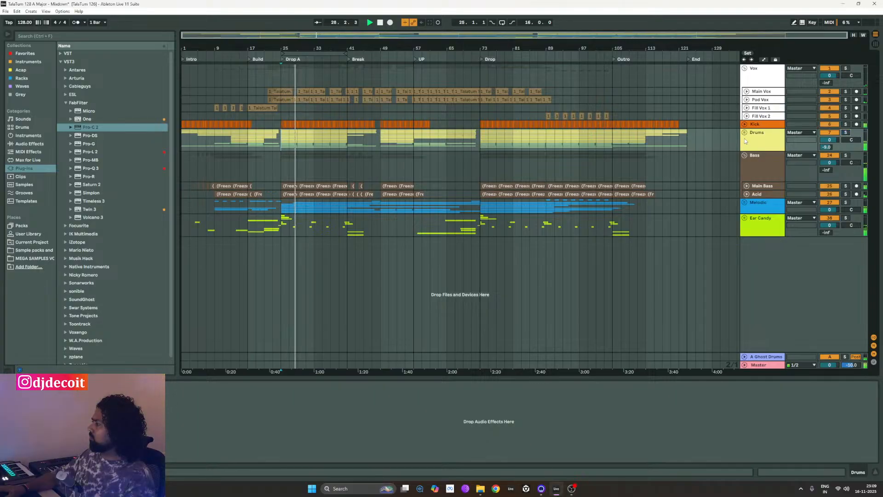
- Adjust the two low-frequency filter bands of the Melodic group's EQ Eight while the drop plays, and fold the device
click(755, 172)
click(768, 146)
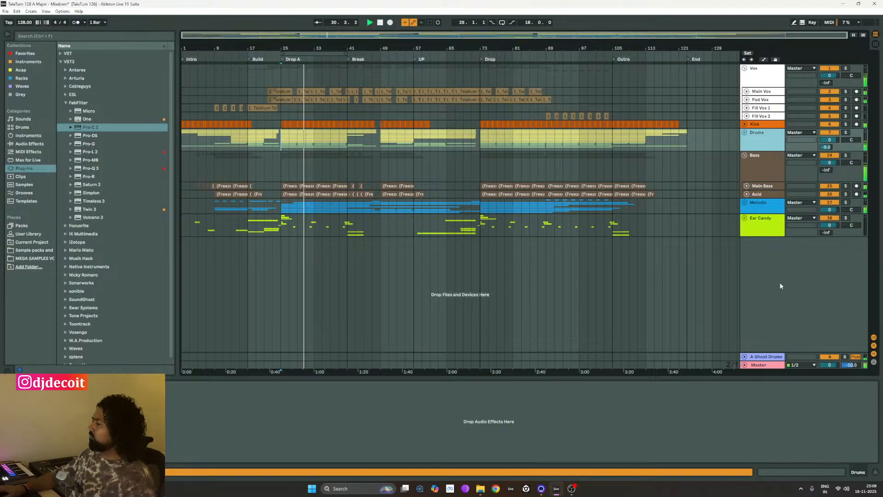
click(775, 205)
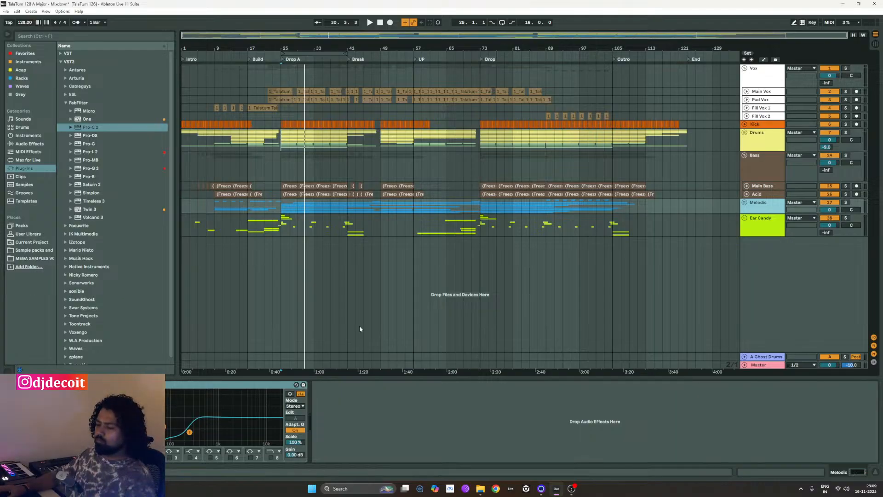
key(space)
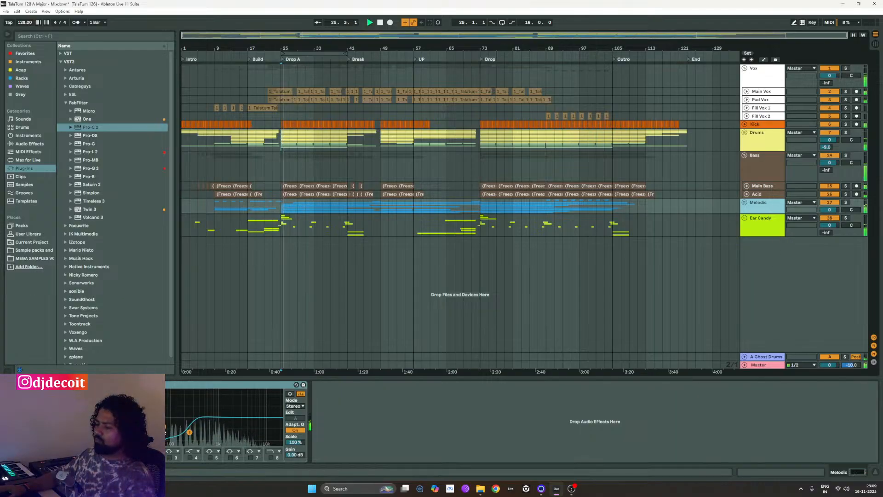
drag(164, 429, 163, 433)
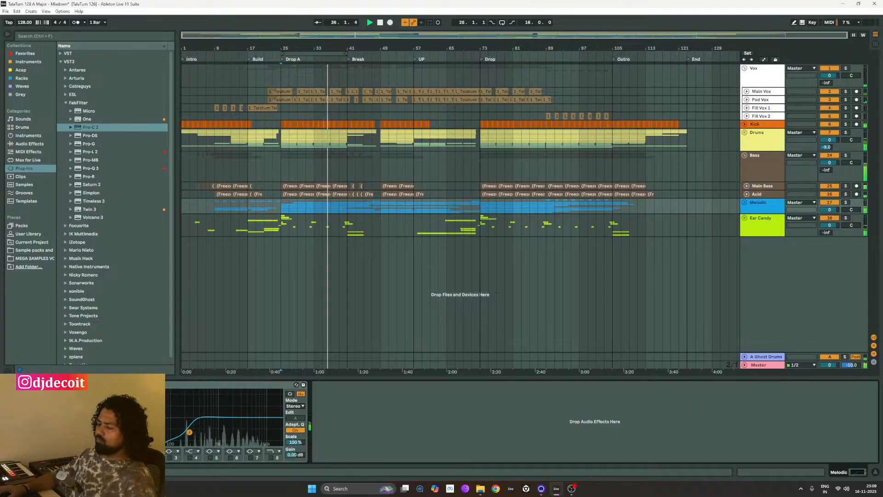
drag(188, 431, 184, 431)
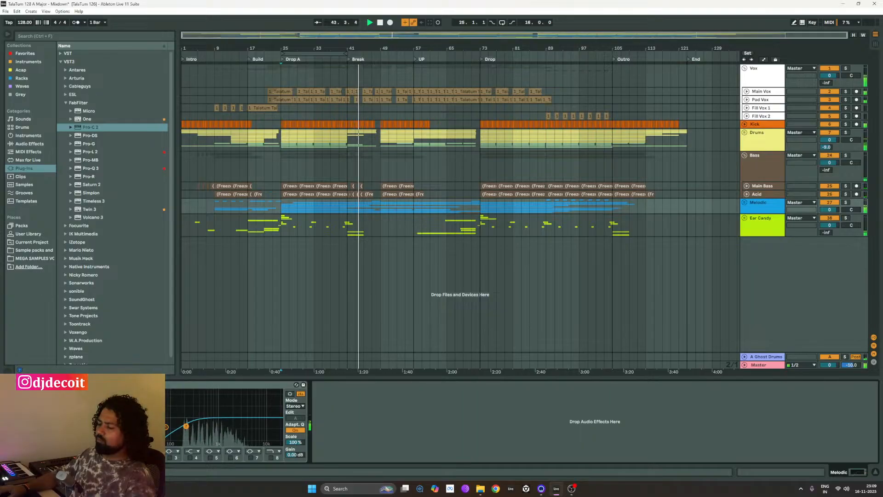
click(216, 386)
key(Delete)
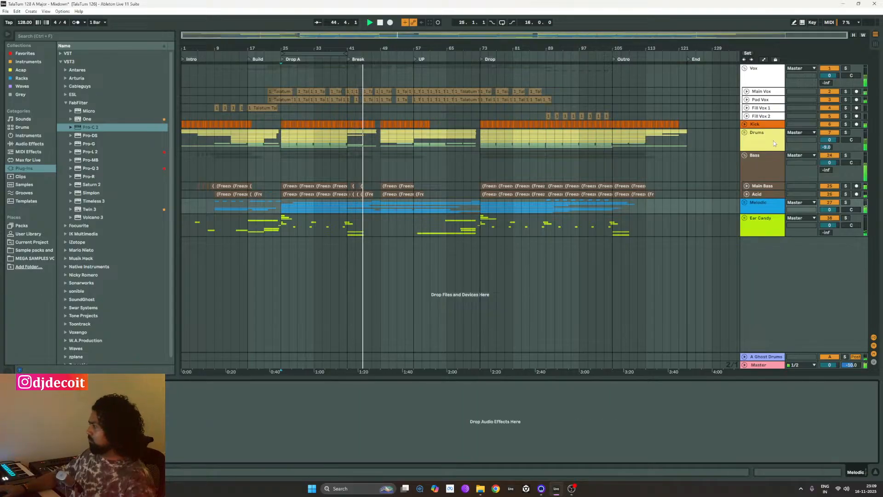
- Fold the Bass group, stop playback, and check the device chains of the Ear Candy group, Vox group and vocal tracks
click(770, 169)
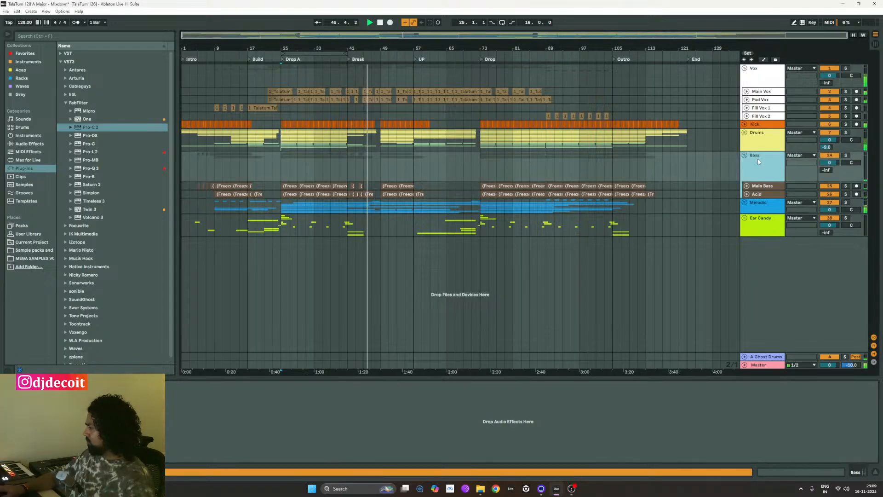
click(745, 156)
click(765, 189)
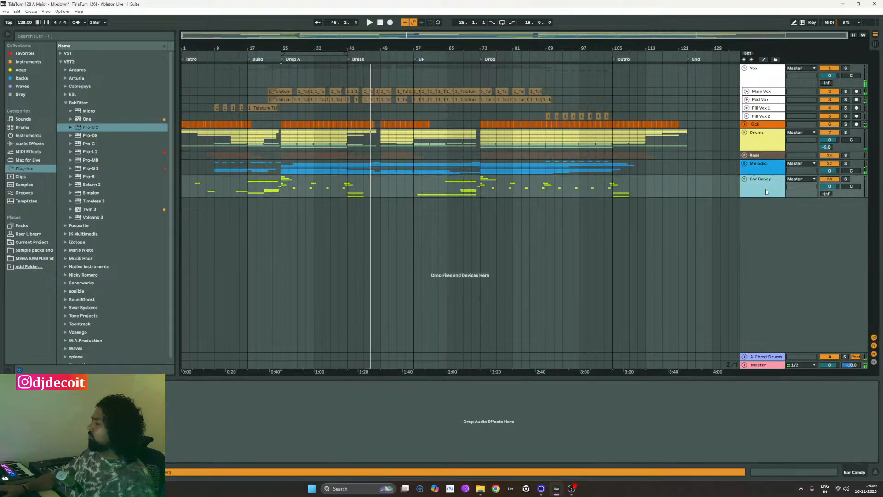
click(764, 86)
click(773, 98)
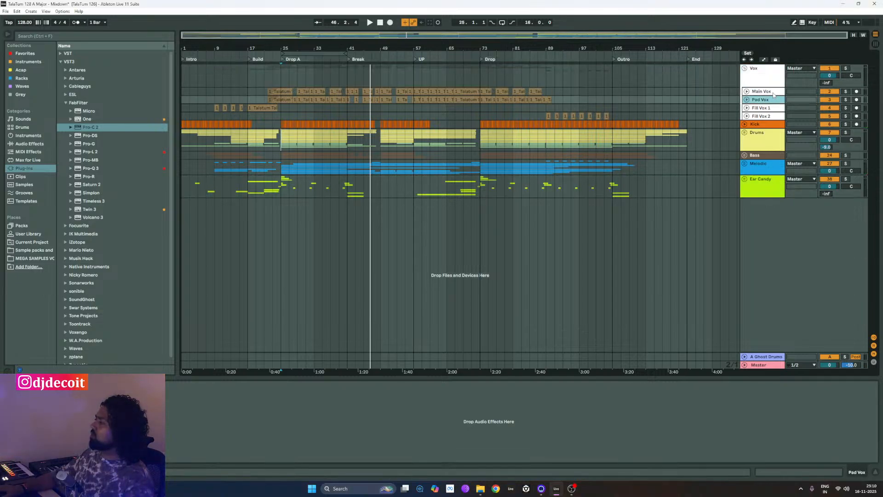
click(771, 74)
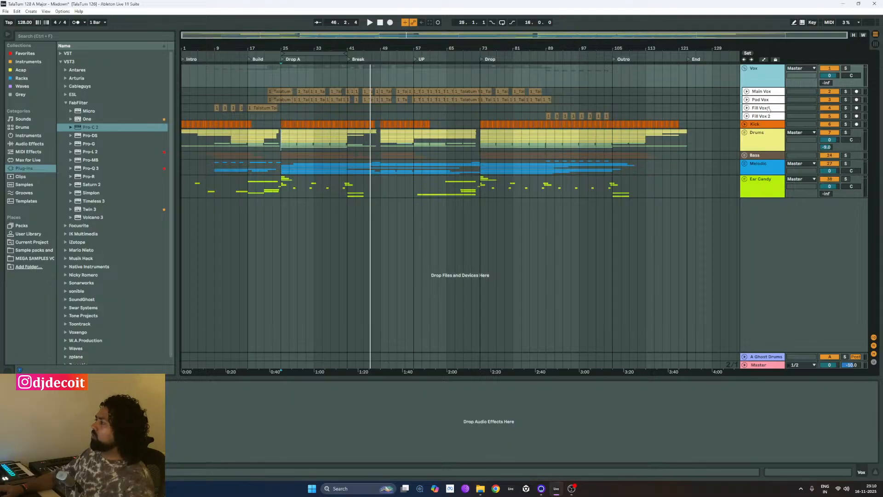
click(767, 108)
click(762, 91)
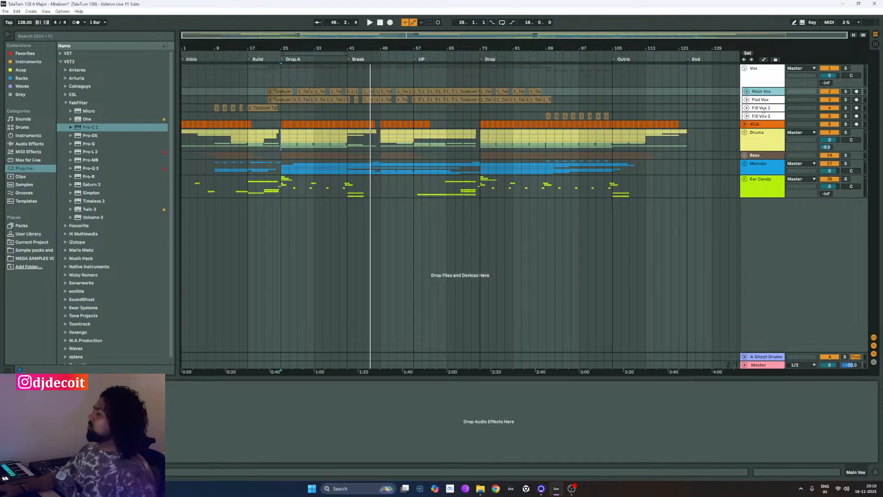
- Move the Fill Vox 1 and Fill Vox 2 tracks out of the Vox group to below the Ear Candy group
drag(764, 111, 773, 245)
click(762, 109)
drag(762, 110, 769, 215)
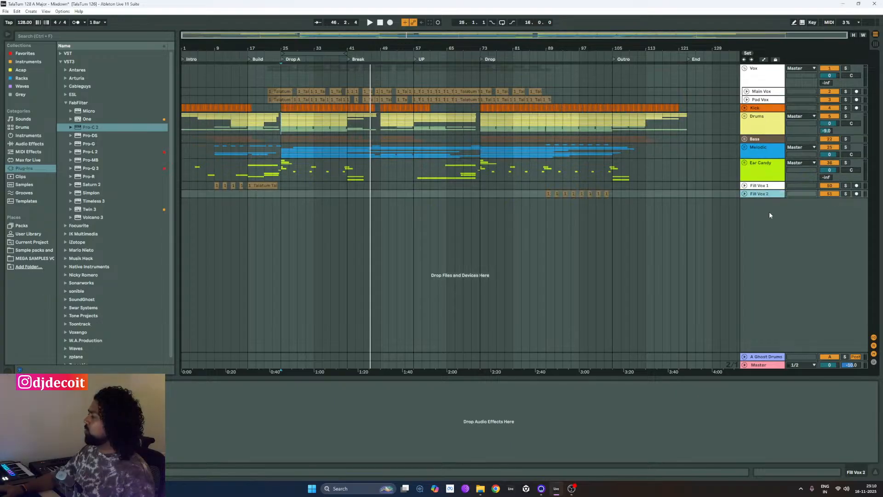
- Add a Glue Compressor to the Vox group and set its makeup gain to 2 dB
click(764, 77)
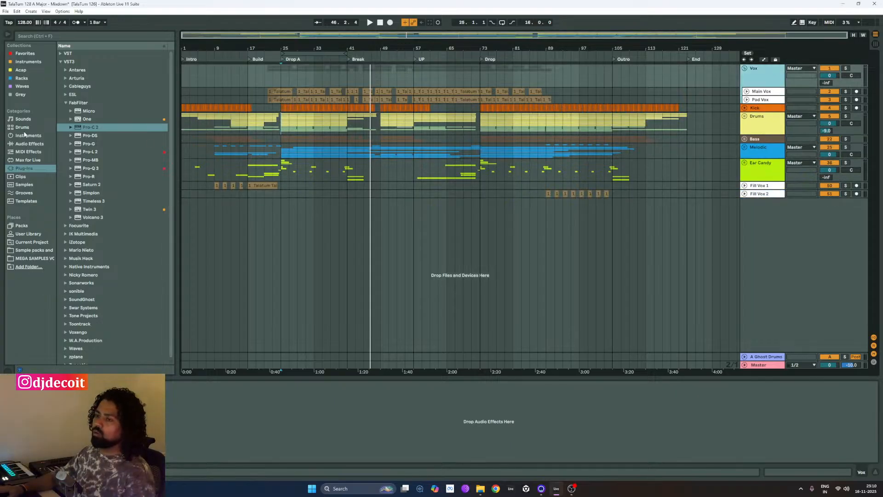
click(38, 144)
click(62, 70)
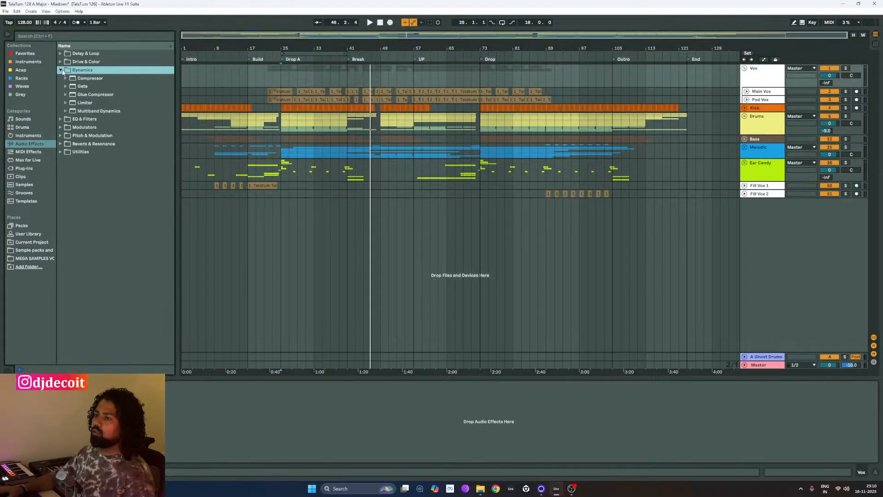
click(91, 95)
drag(780, 70, 778, 70)
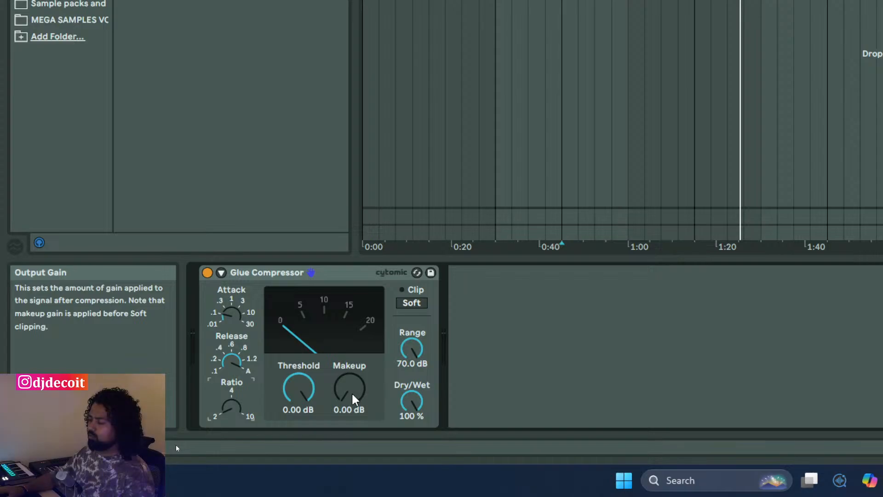
text(+2)
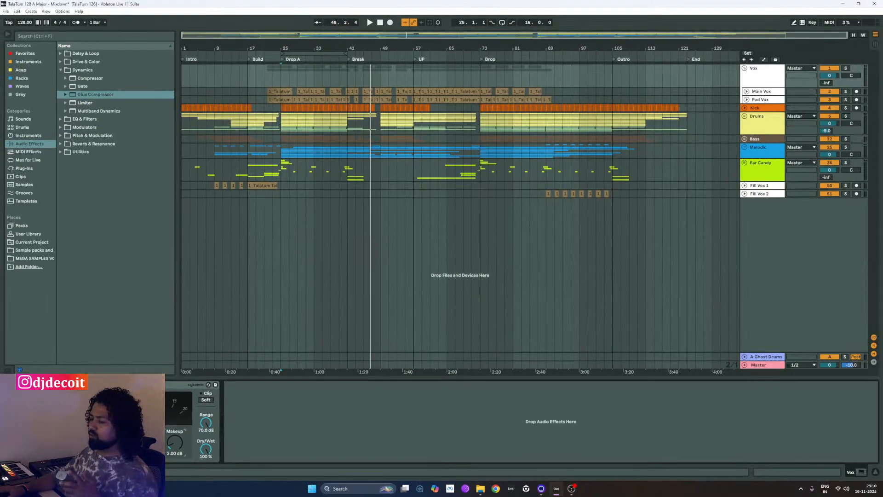
- Play the drop and try a threshold of -13.0 dB on the Vox group's Glue Compressor
key(space)
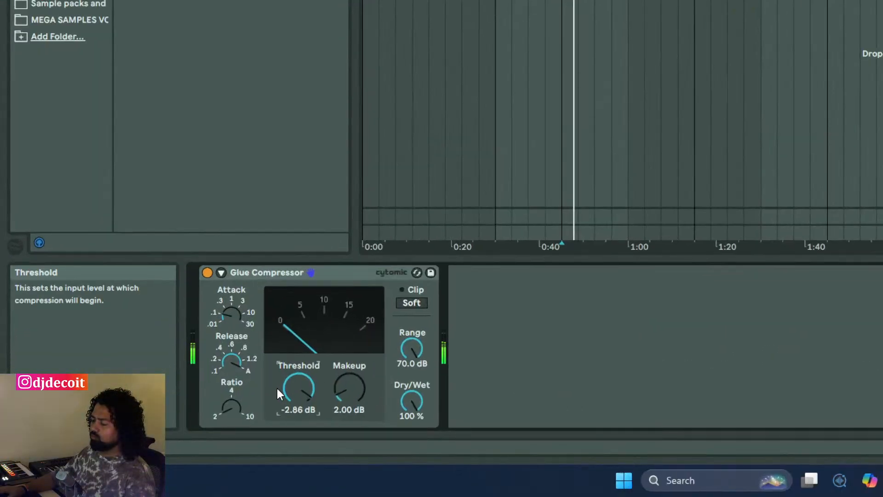
drag(293, 387, 293, 432)
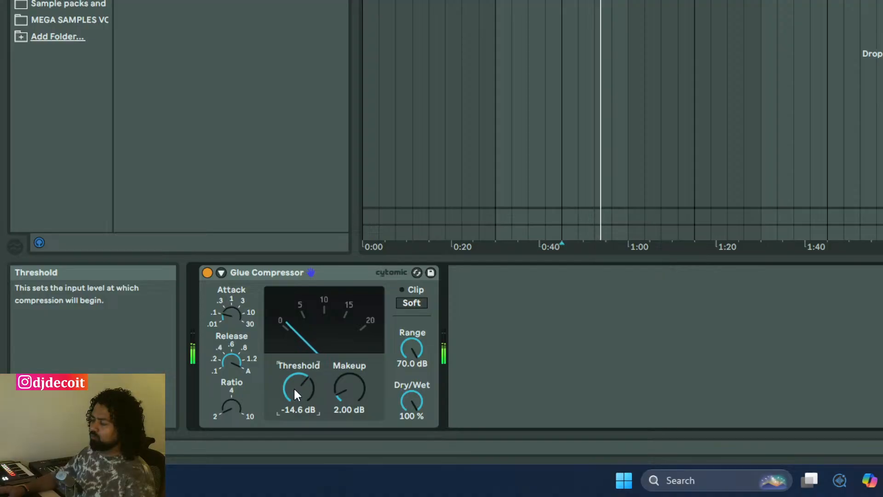
drag(296, 387, 296, 380)
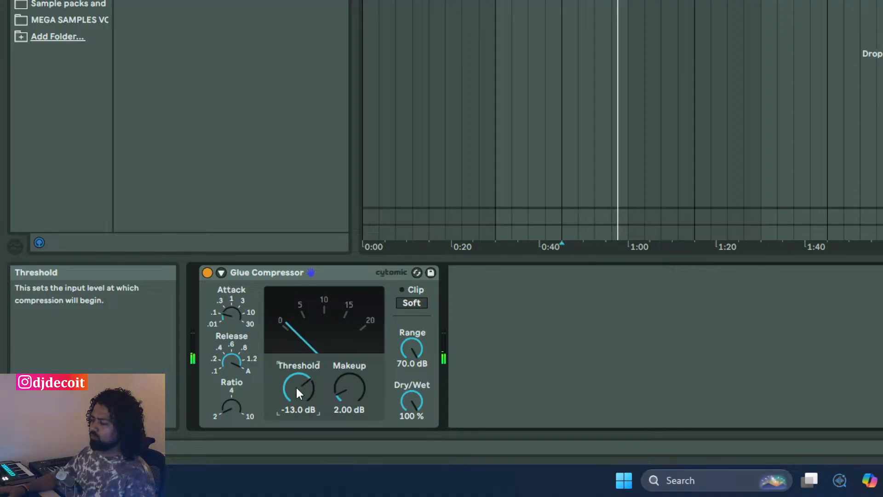
- Try 3 dB of makeup gain on the Vox group's Glue Compressor and return it to 2 dB
click(361, 386)
key(Delete)
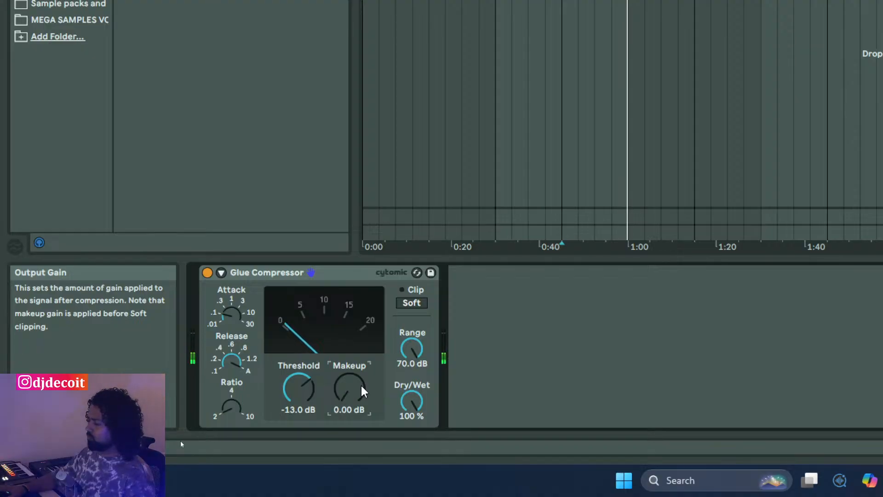
text(+3)
key(Return)
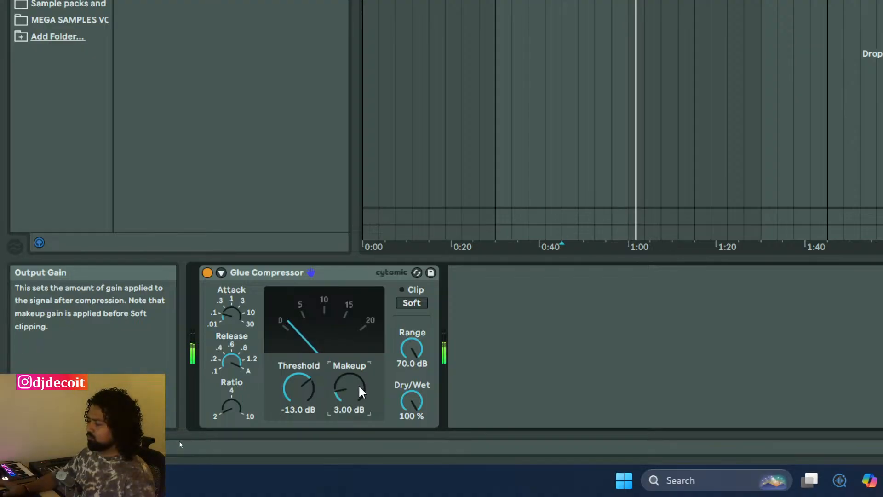
click(349, 389)
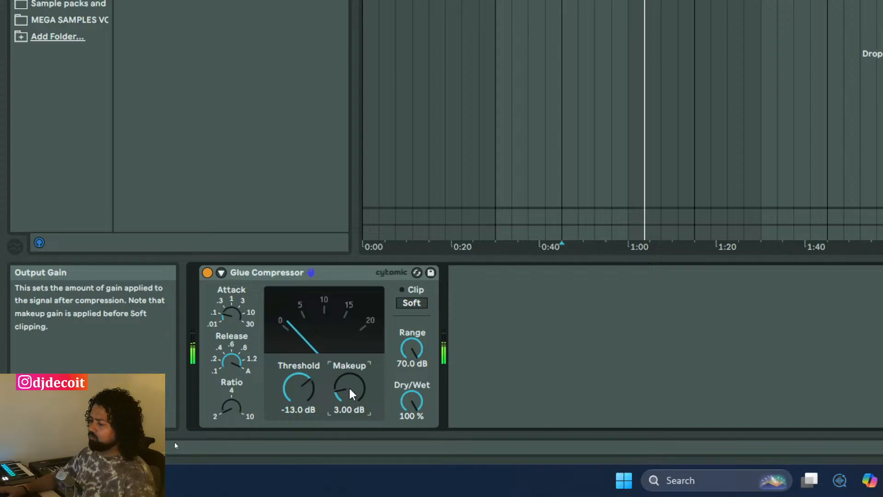
text(+2)
key(Return)
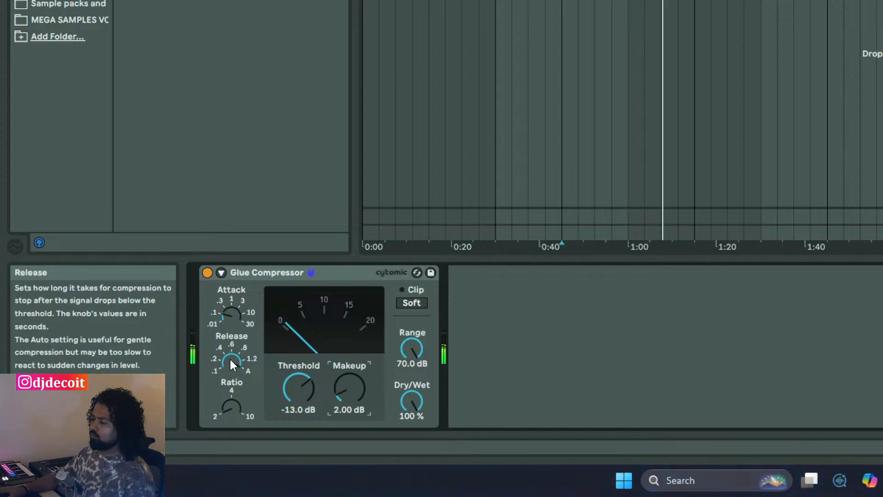
- Set the Vox Glue Compressor's attack to .01 and threshold to -12.1 dB while listening to the drop, and fold the device
drag(230, 360, 235, 329)
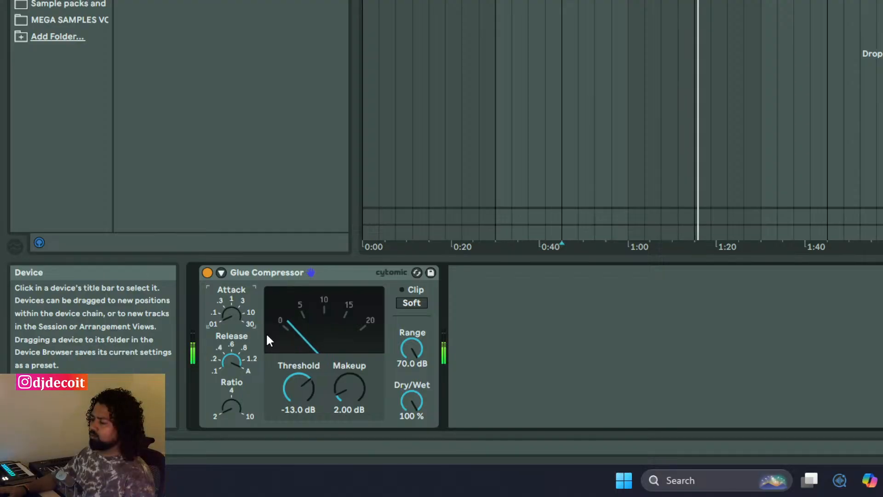
drag(298, 387, 299, 414)
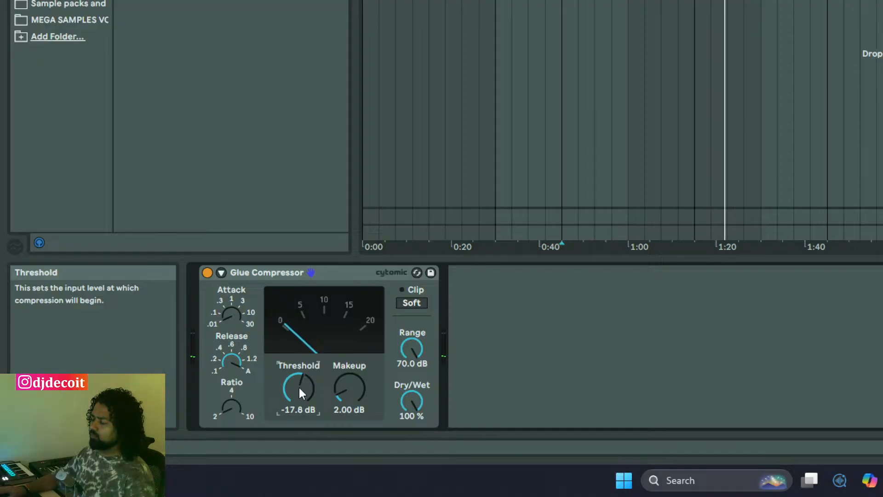
drag(299, 387, 299, 369)
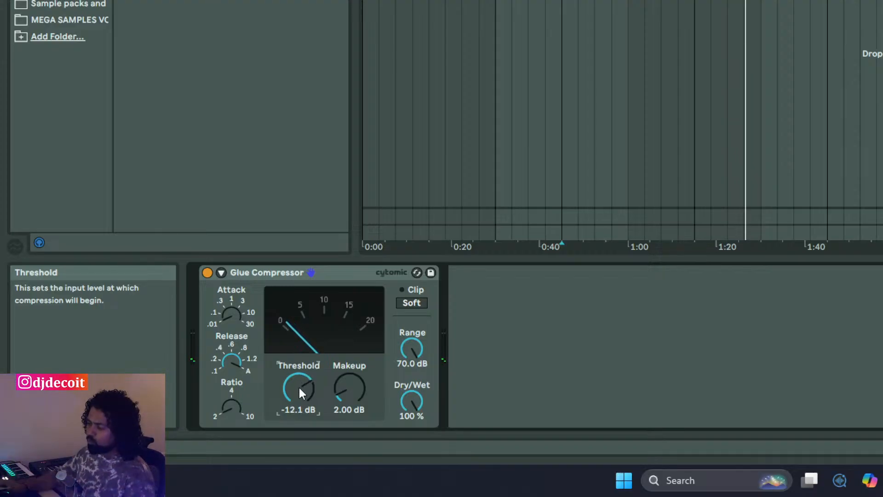
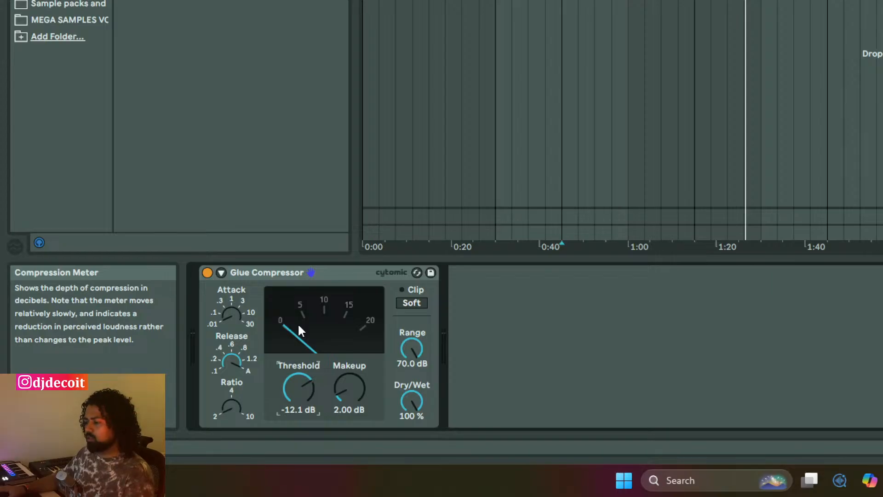
key(space)
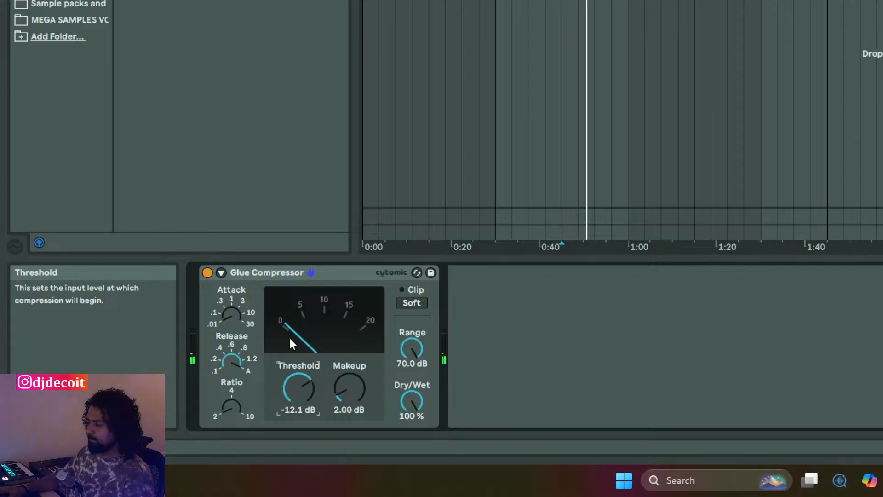
double_click(301, 272)
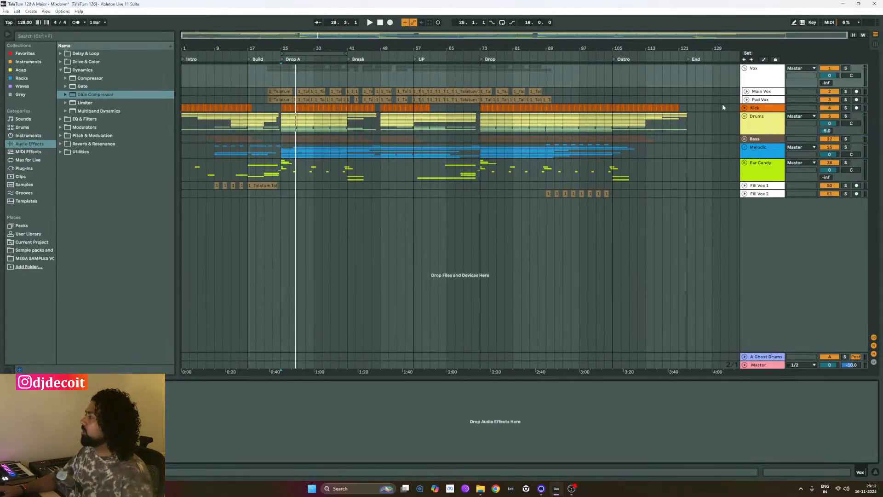
- Add the Pro-Q 3 equalizer from the Favorites collection to the Vox group
click(760, 81)
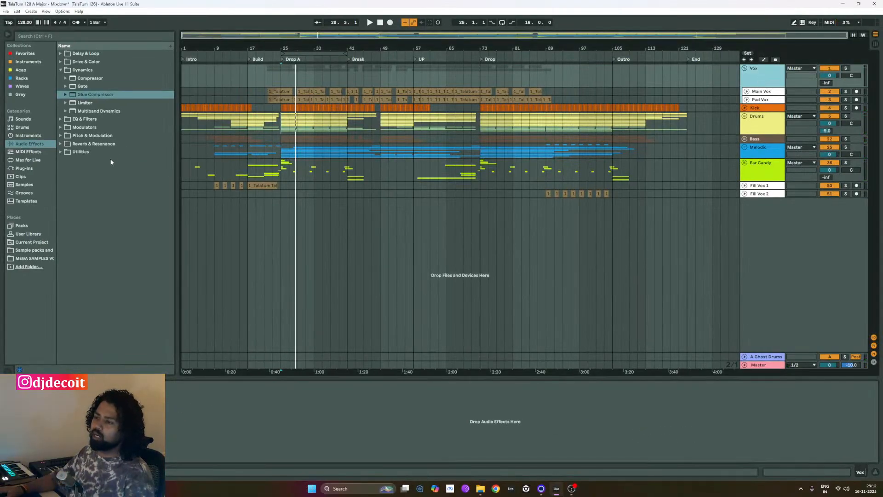
click(61, 71)
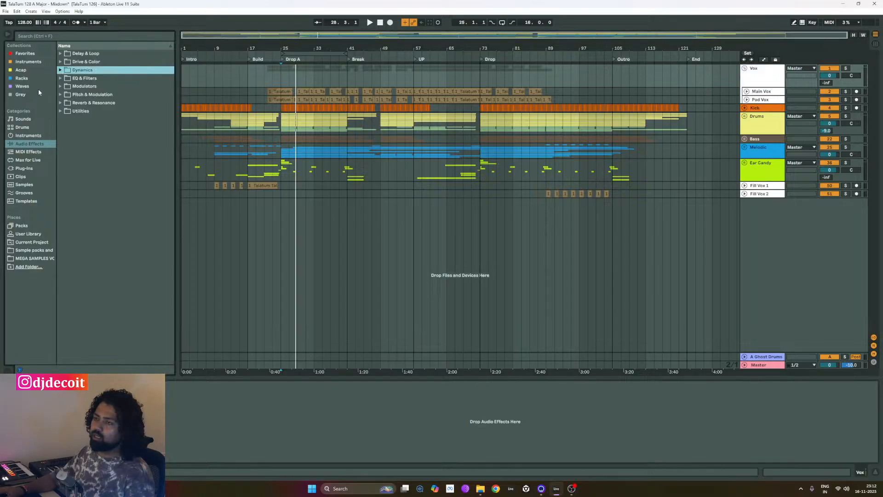
click(30, 53)
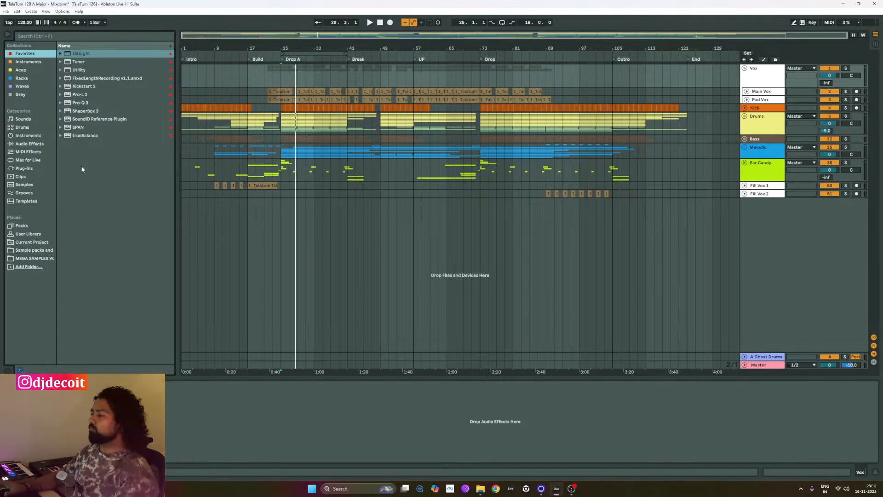
click(770, 309)
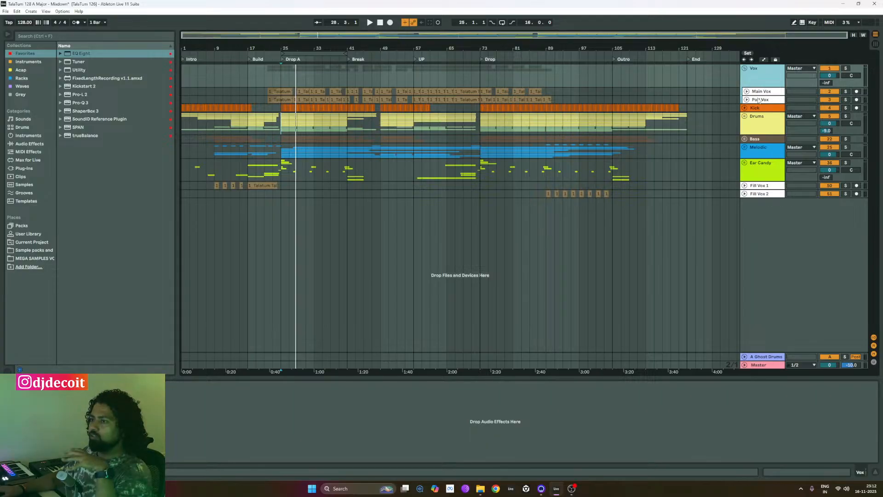
click(87, 104)
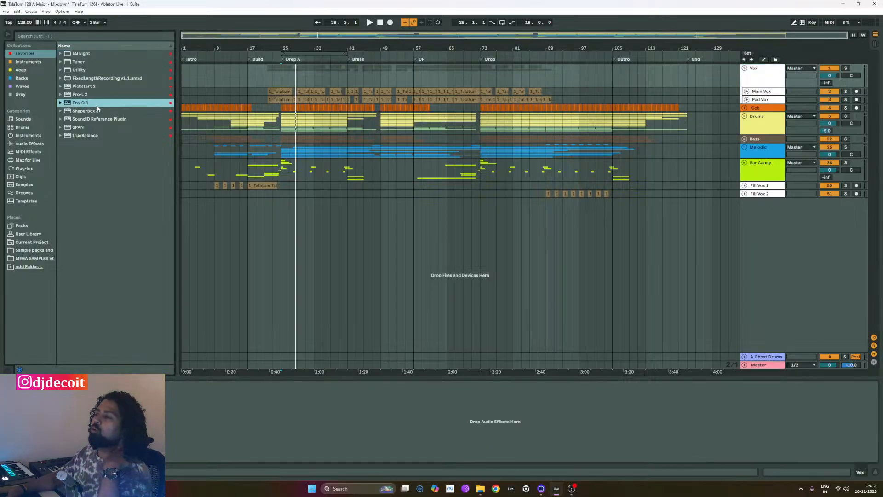
drag(99, 113, 497, 421)
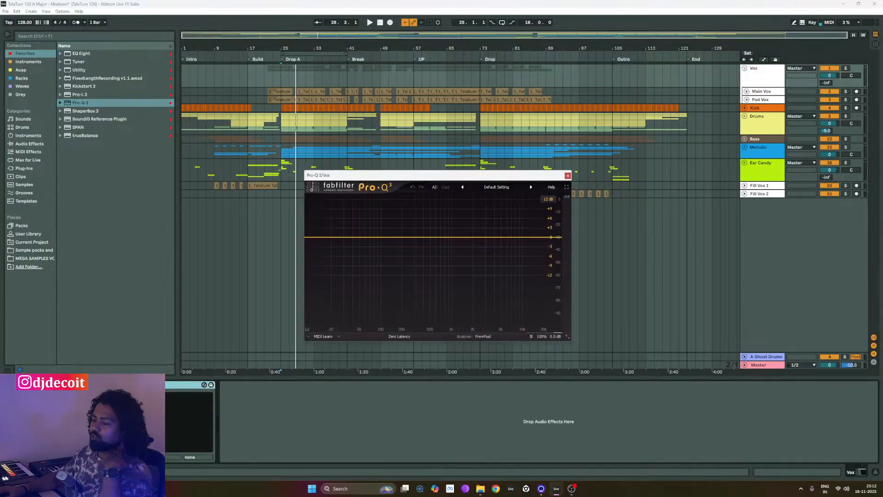
- Add Kickstart 2 to the Vox group and arrange its window beside the Pro-Q 3 window
drag(392, 176, 461, 162)
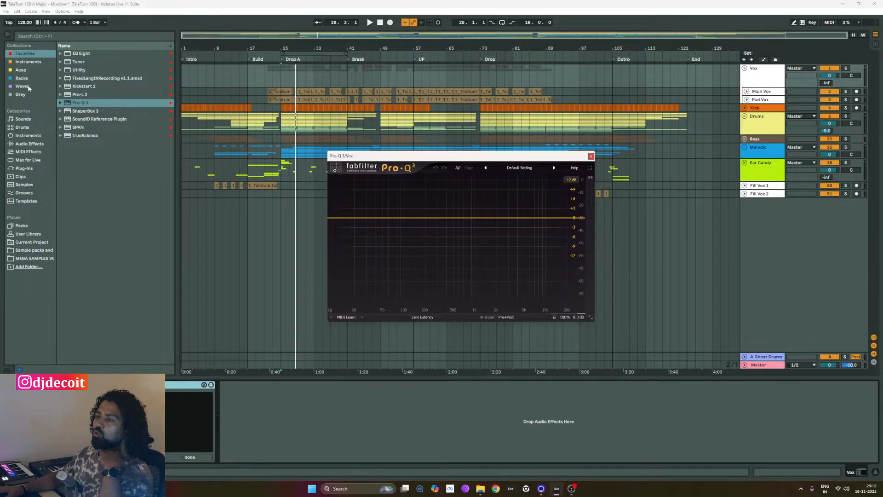
double_click(84, 86)
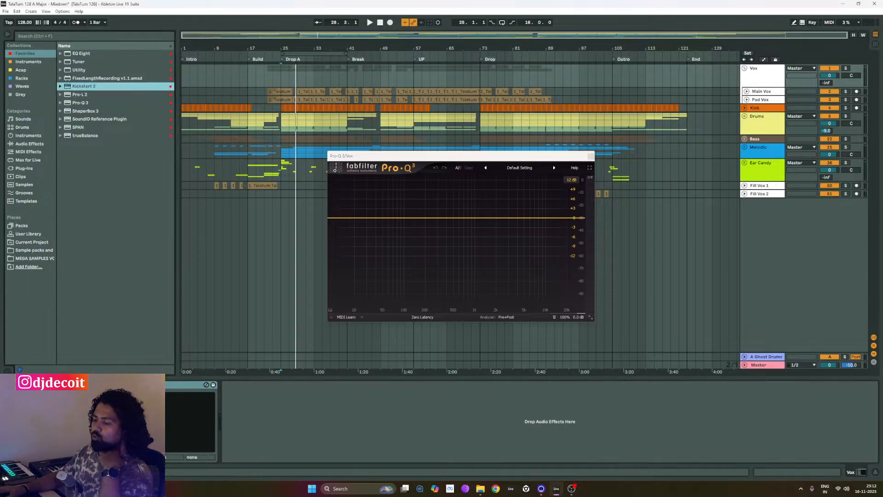
drag(458, 157, 697, 150)
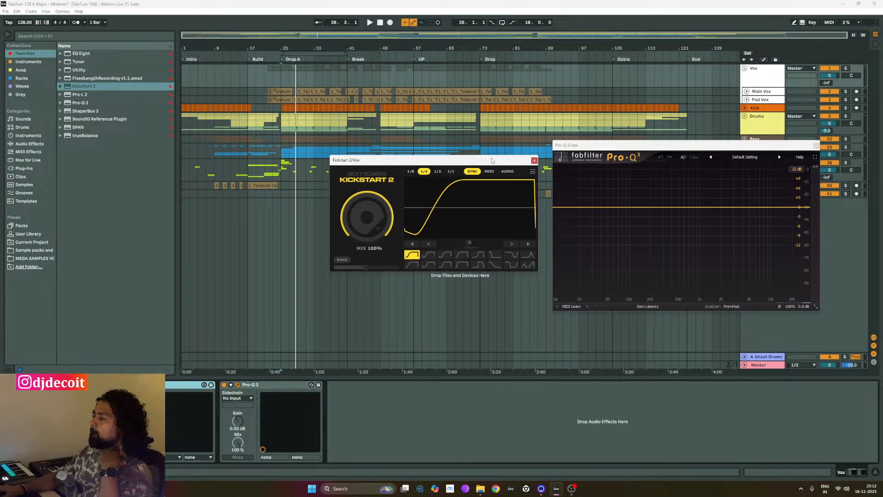
drag(492, 161, 450, 147)
drag(576, 149, 541, 146)
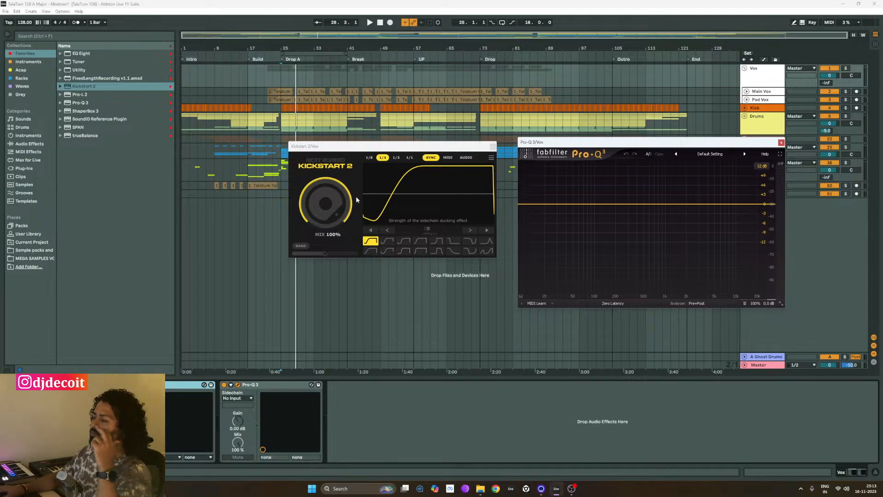
drag(626, 145, 643, 245)
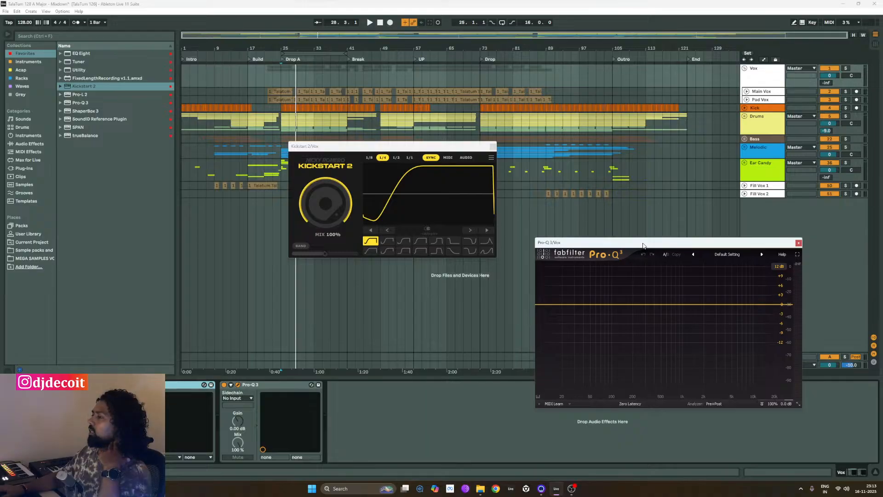
- Move the Fill Vox 1 and Fill Vox 2 tracks into the Vox group below Pad Vox, and show the Vox group's devices again
click(768, 187)
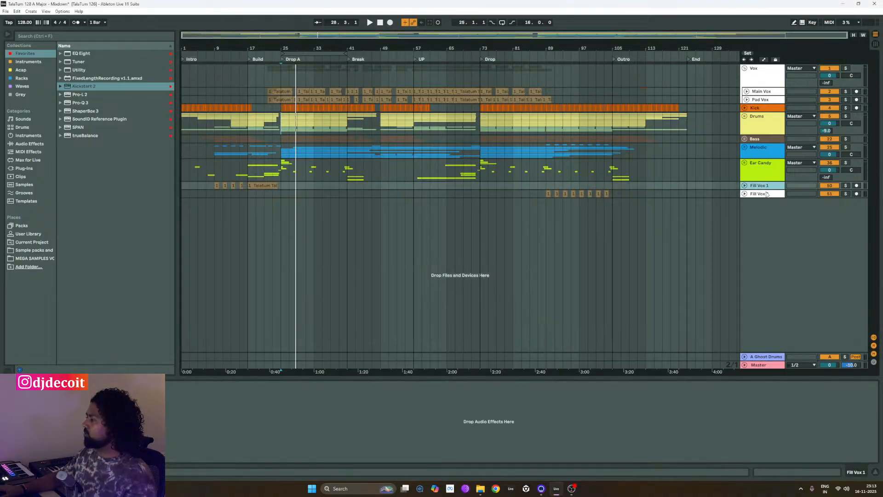
shift+click(767, 193)
drag(766, 192, 767, 103)
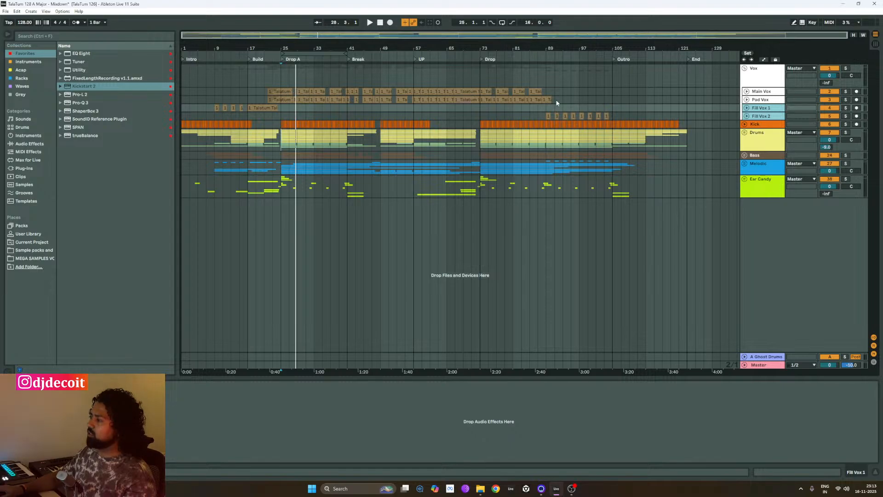
click(760, 84)
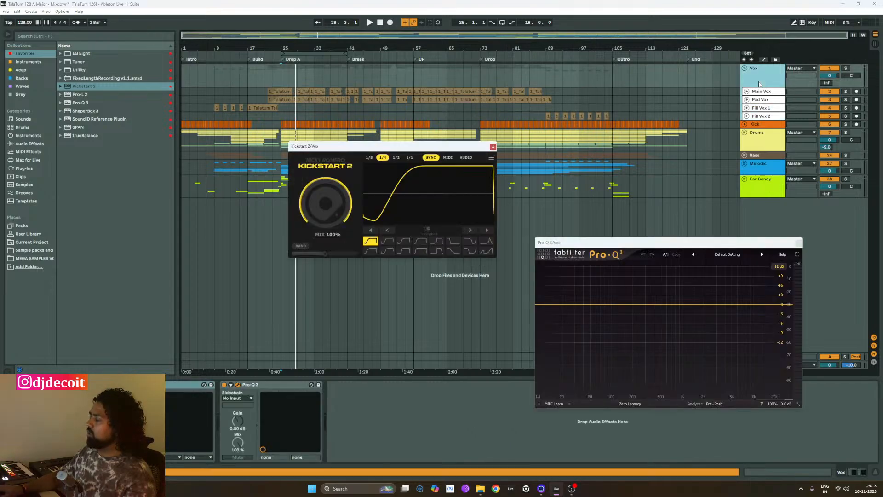
drag(618, 248, 606, 183)
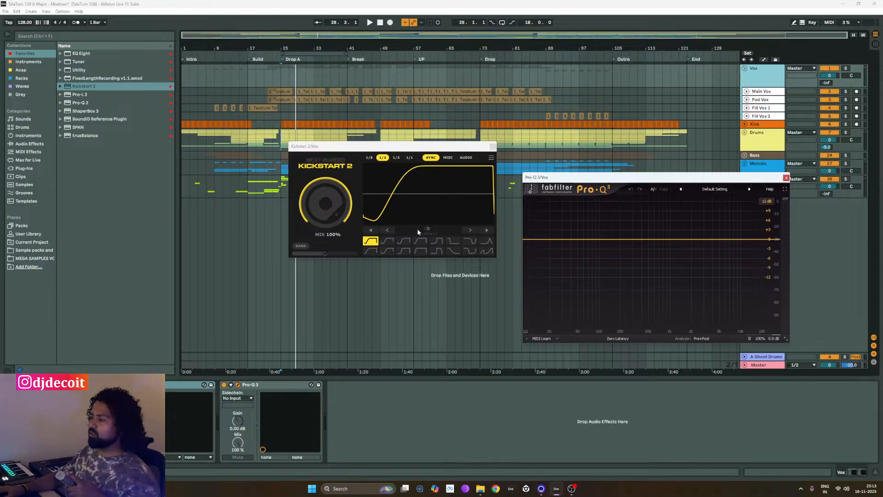
- Play the drop, try the second curve shape in the Vox group's Kickstart 2, and return to the first
key(space)
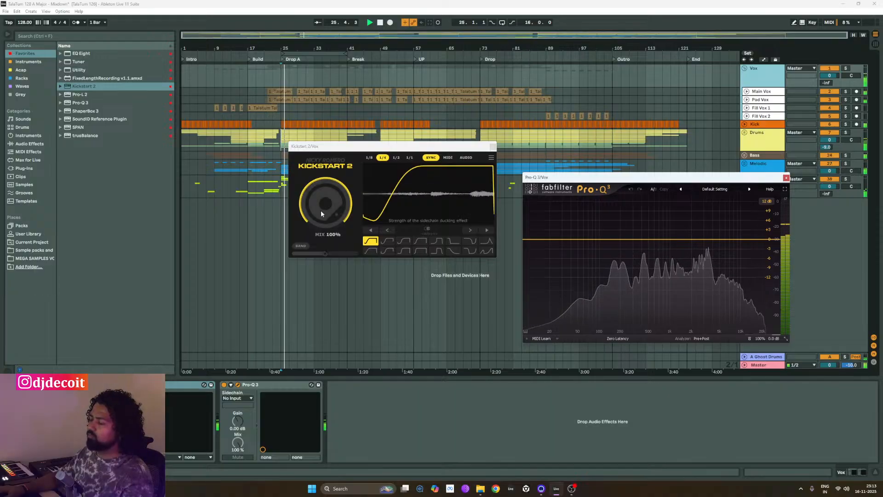
click(385, 241)
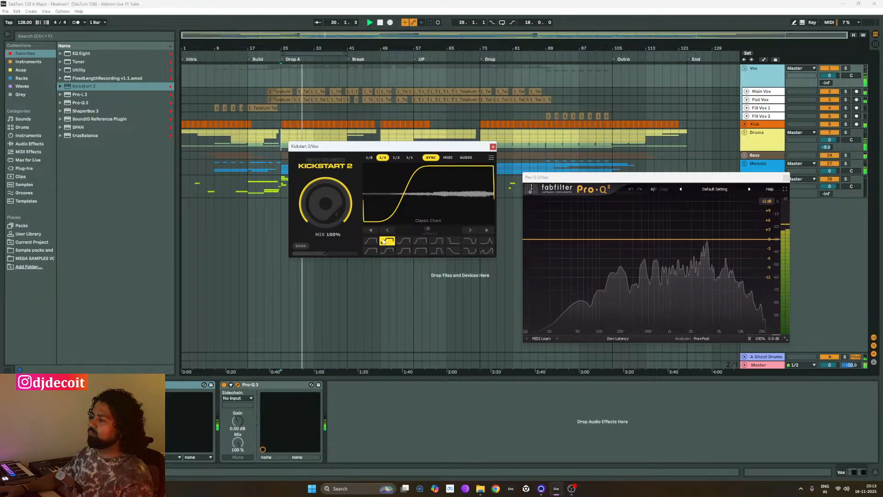
click(374, 241)
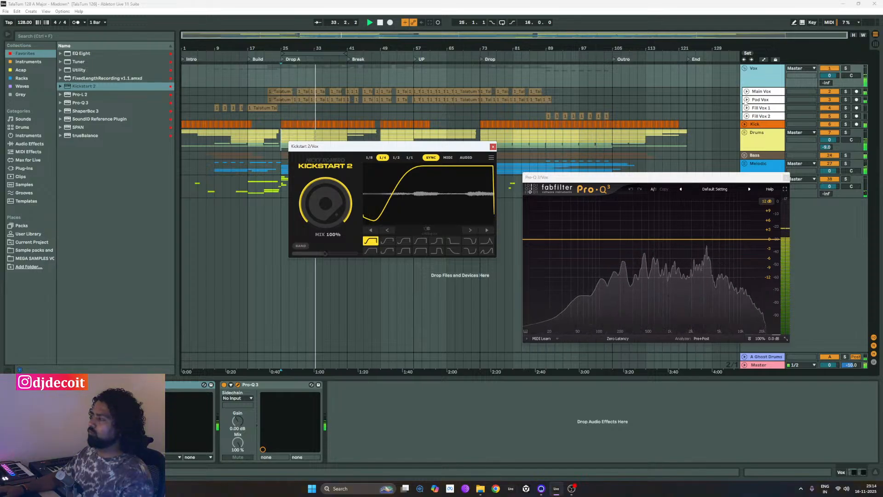
- Listen to the Vox group's ducking in solo and within the full mix
click(845, 68)
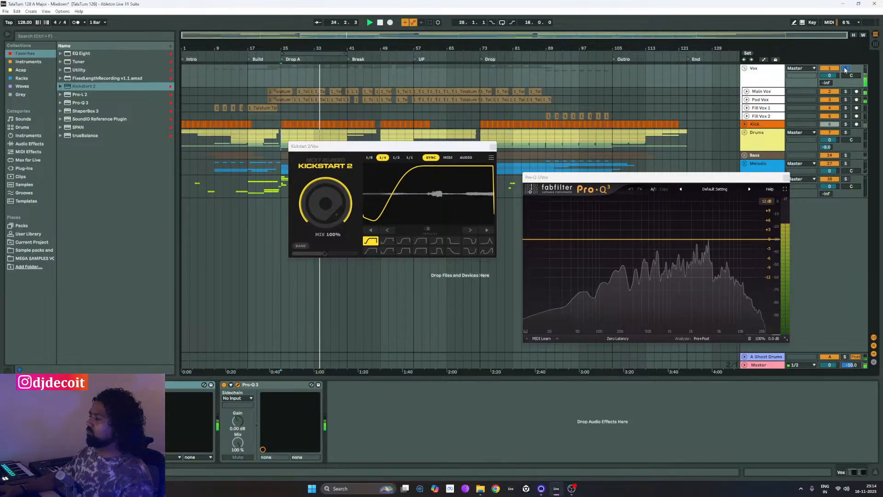
key(space)
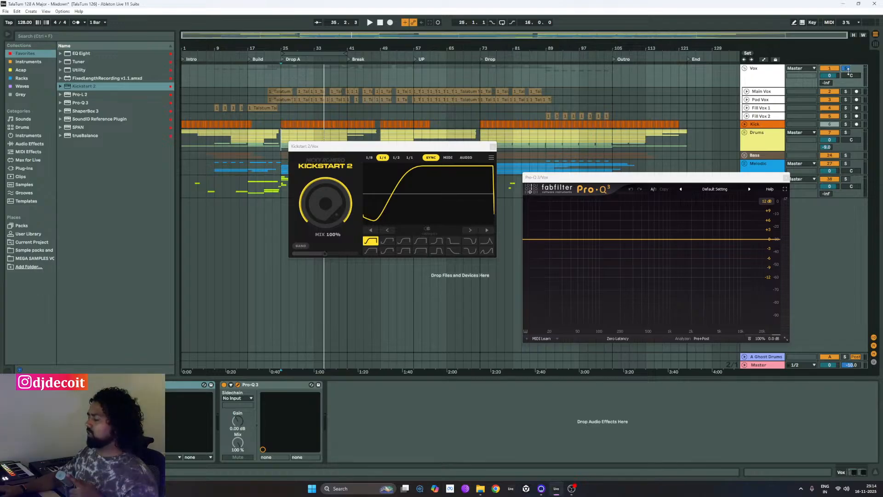
key(space)
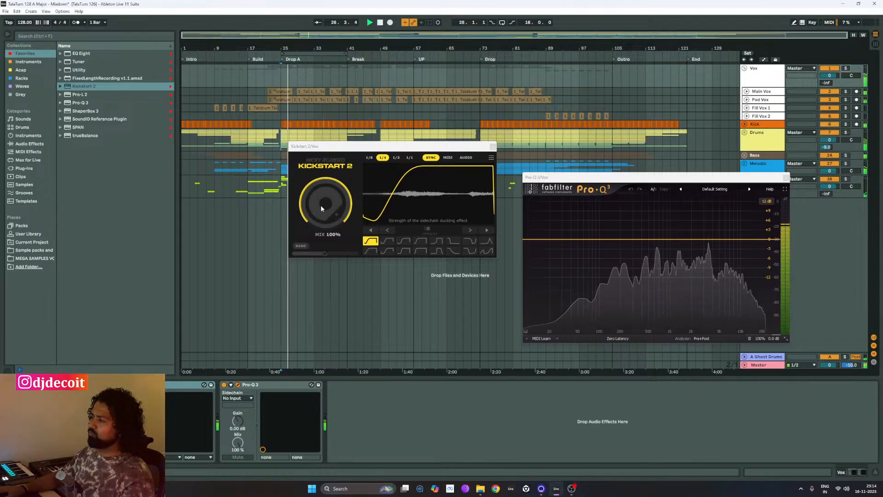
- Play from the Break marker and try Kickstart 2's second-row, second curve at an 80% mix on the Vox group
click(348, 59)
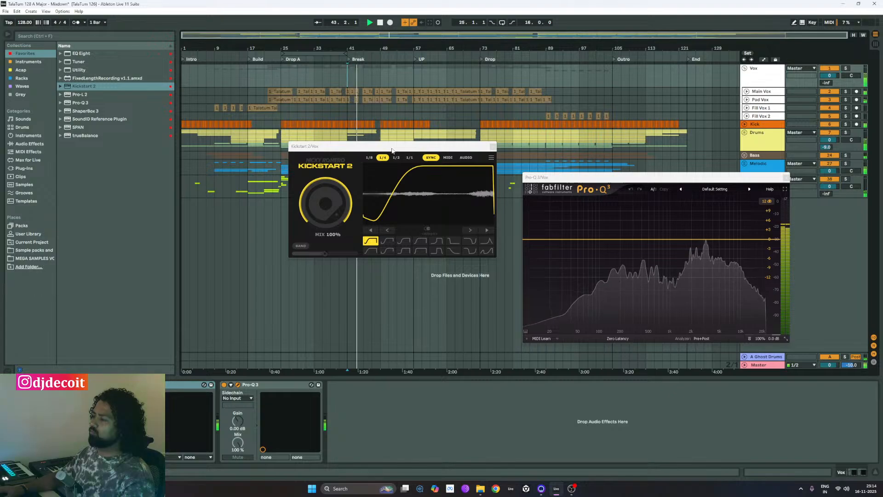
drag(332, 205, 332, 219)
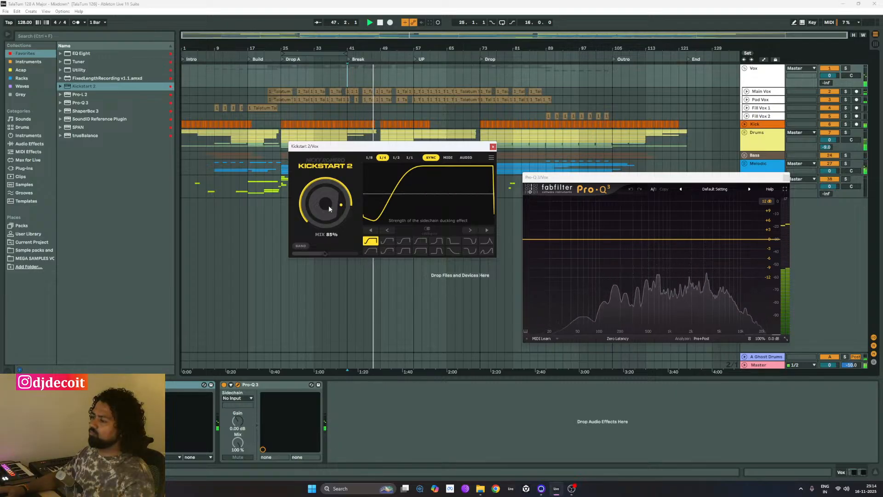
click(386, 251)
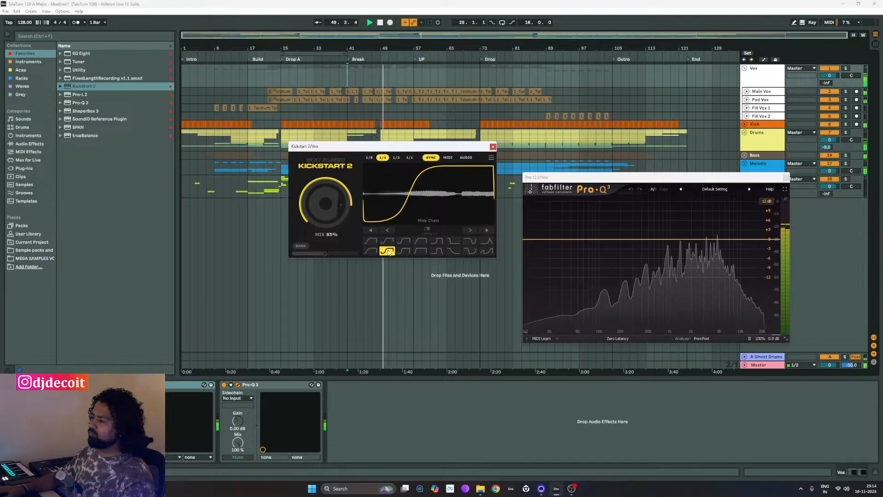
drag(319, 216, 317, 213)
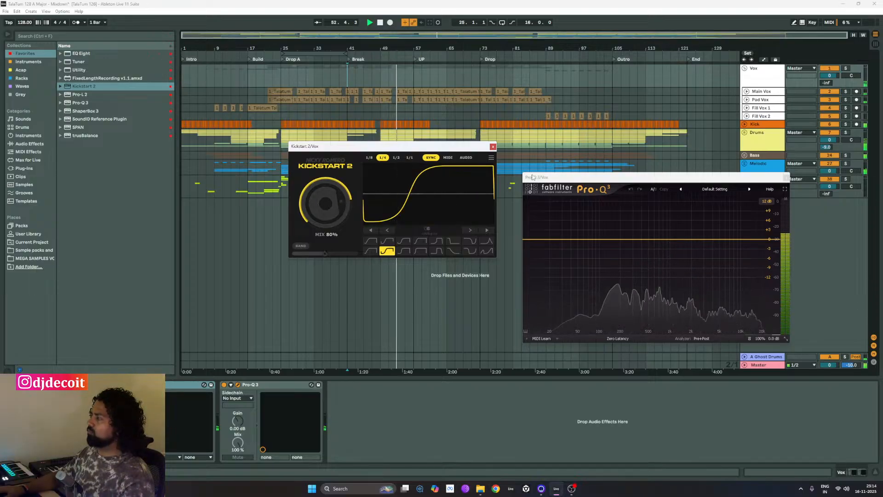
- Compare the Kickstart 2 curves during playback, choose the second one in the first row, and set the mix to 90%
drag(690, 180, 688, 204)
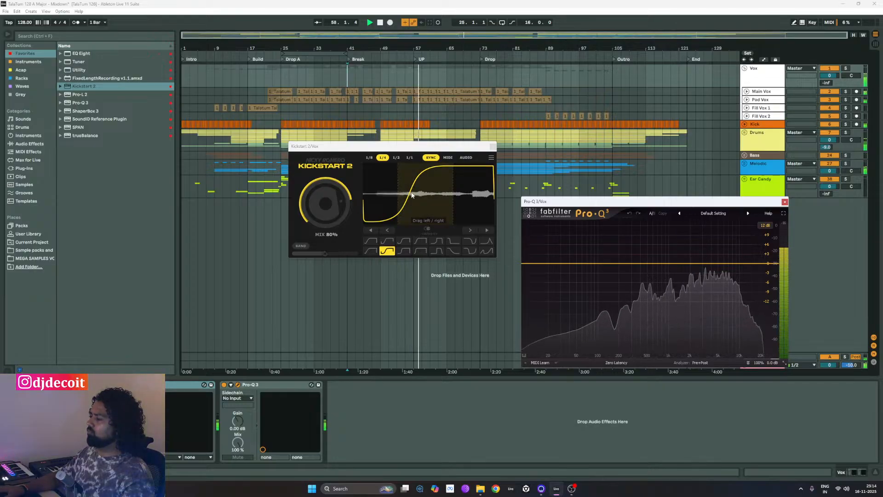
click(371, 252)
click(371, 241)
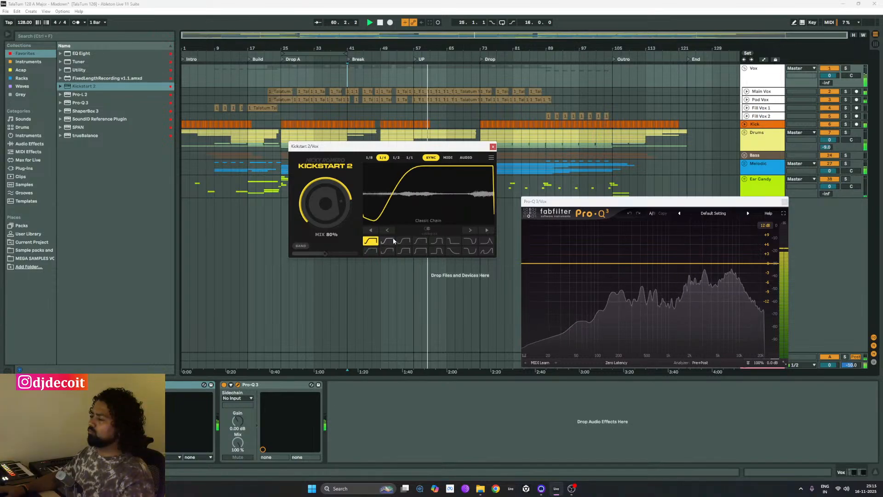
click(393, 240)
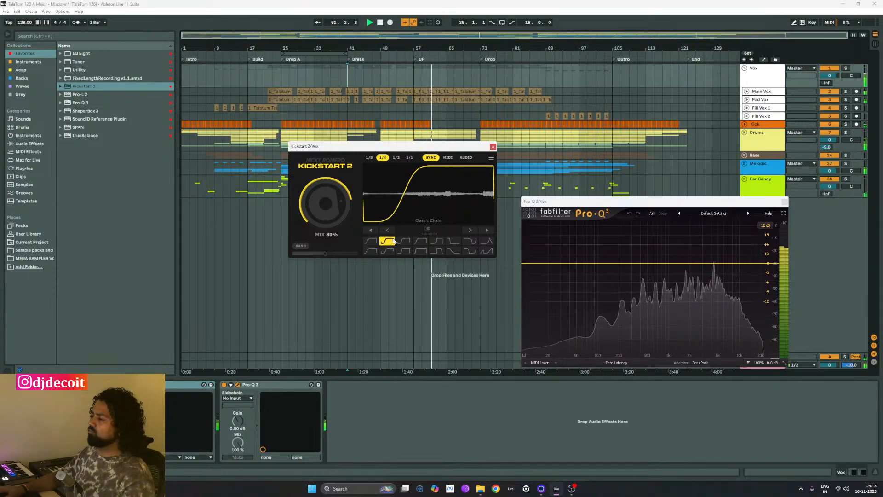
drag(291, 220, 330, 228)
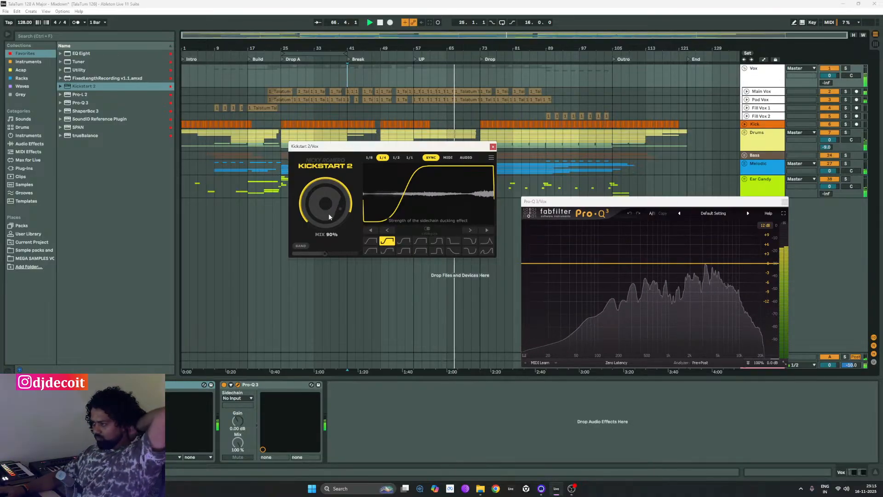
- Stop playback and close the Pro-Q 3 and Kickstart 2 windows
drag(429, 146, 371, 141)
drag(628, 205, 572, 156)
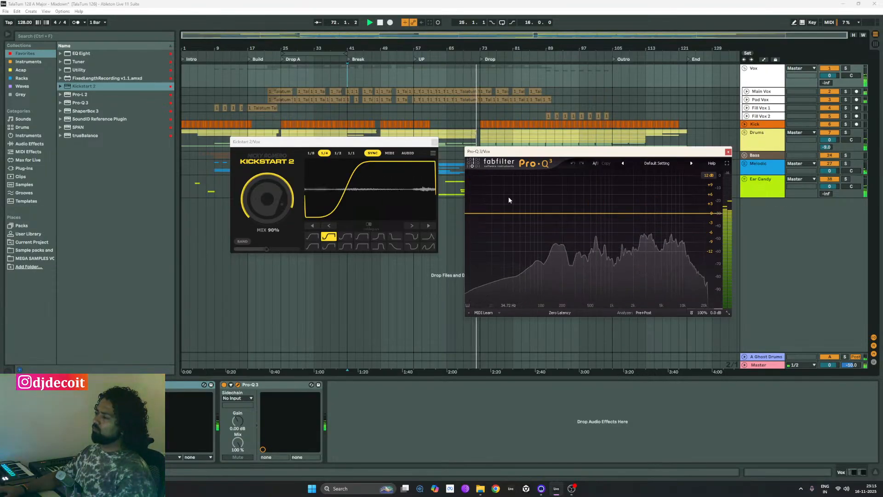
key(space)
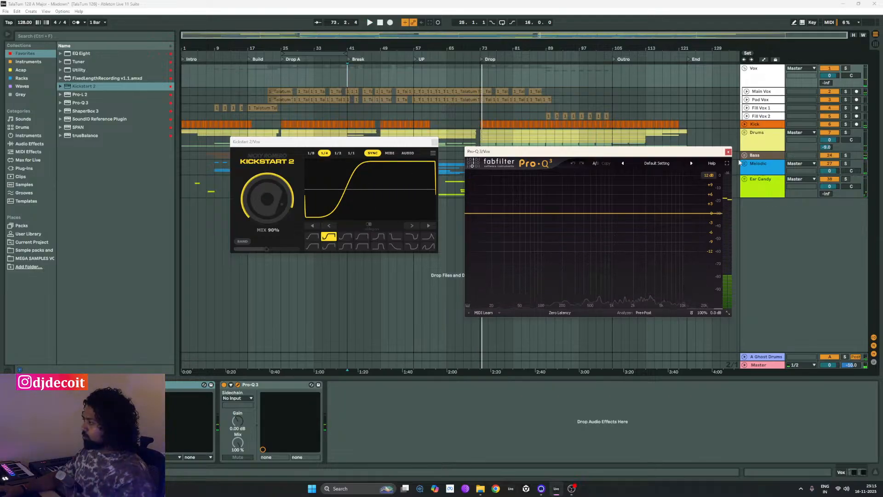
click(728, 152)
drag(324, 142, 355, 177)
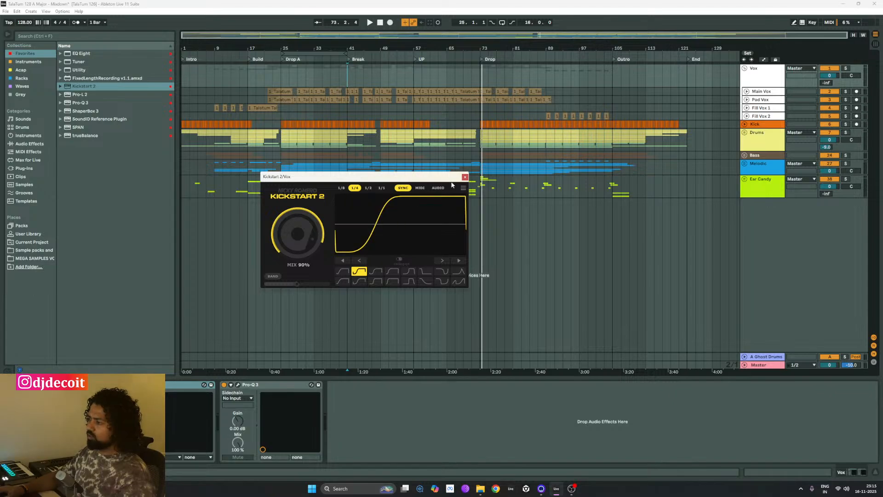
click(465, 176)
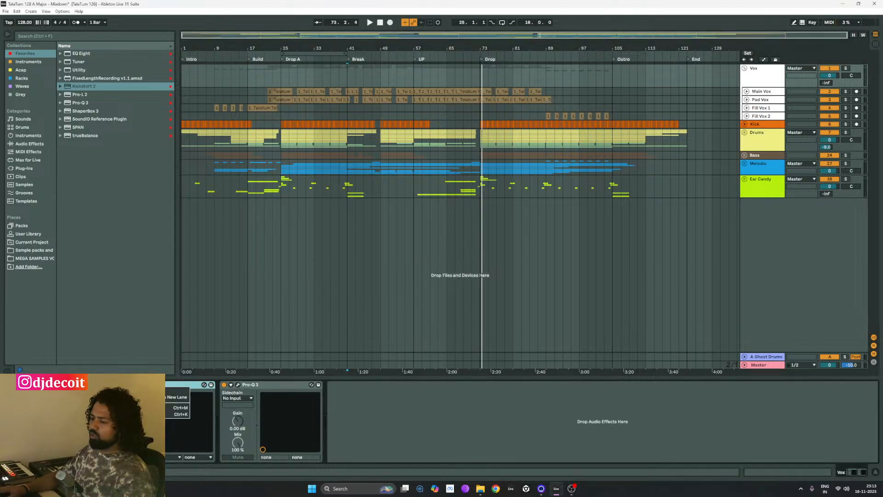
- Show the Device On automation for the Vox group's Kickstart 2 and switch it off from about 72.4 to the Drop at bar 73
key(a)
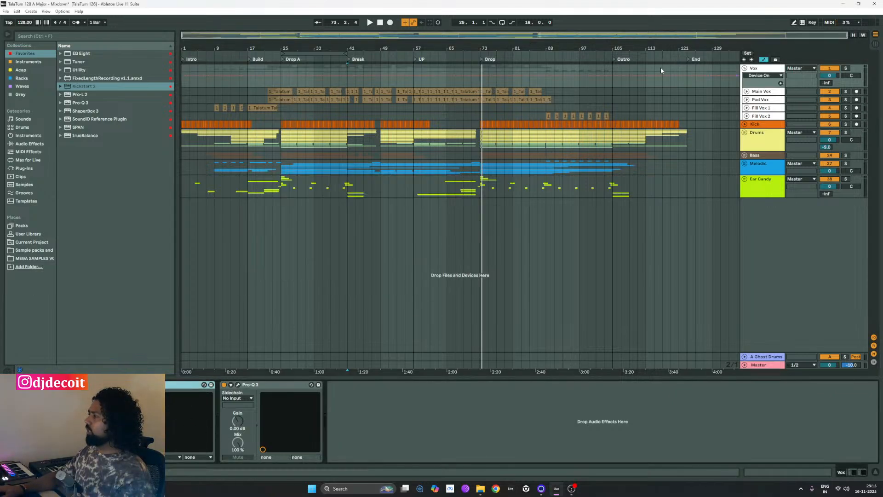
ctrl+scroll(478, 76, up, 5)
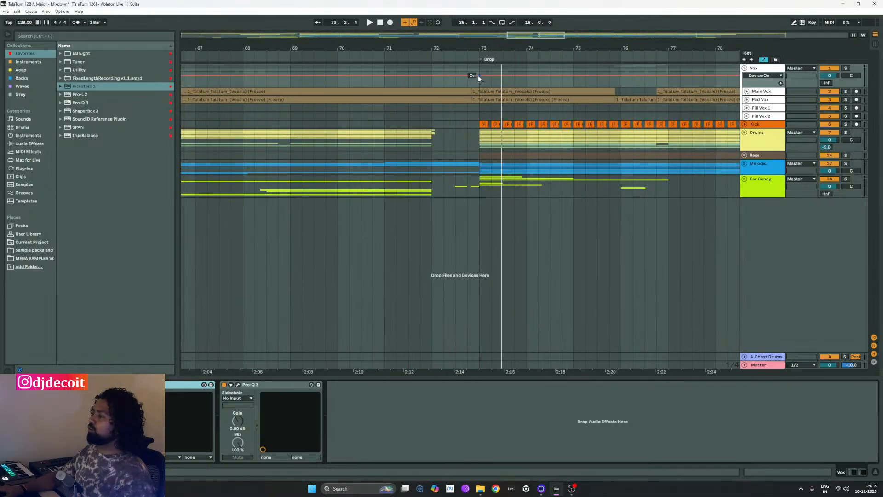
scroll(478, 76, up, 6)
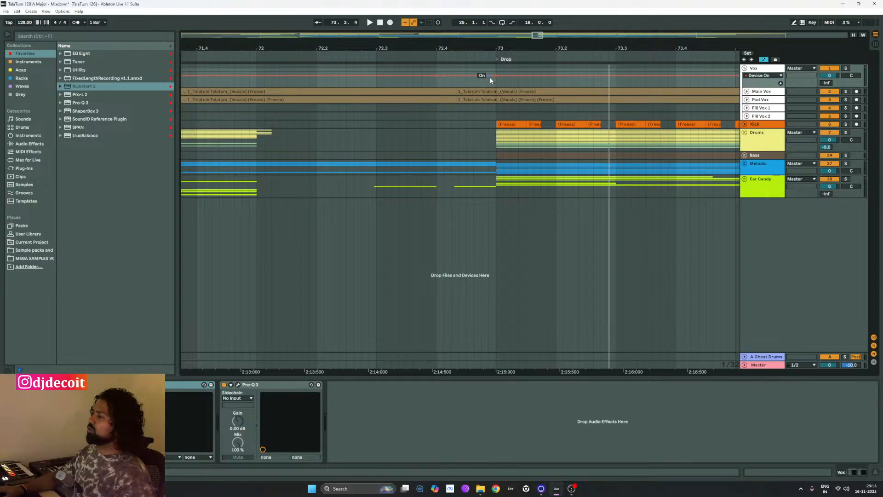
click(478, 79)
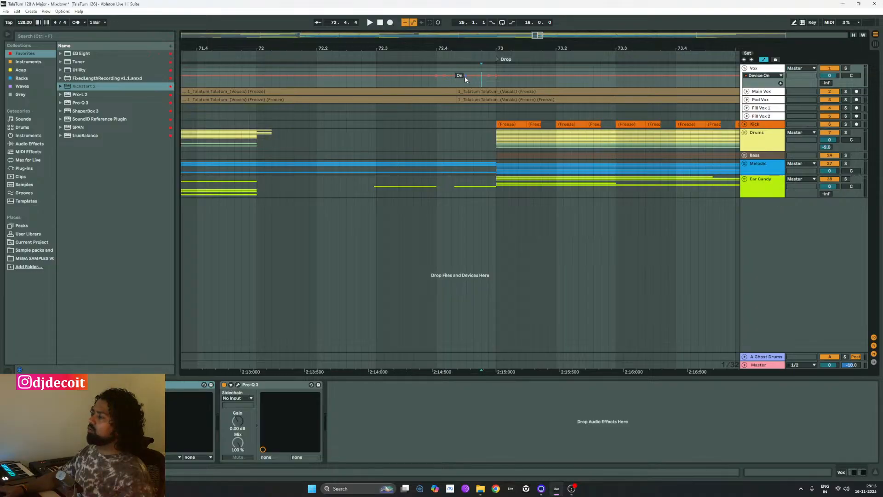
drag(465, 74, 473, 85)
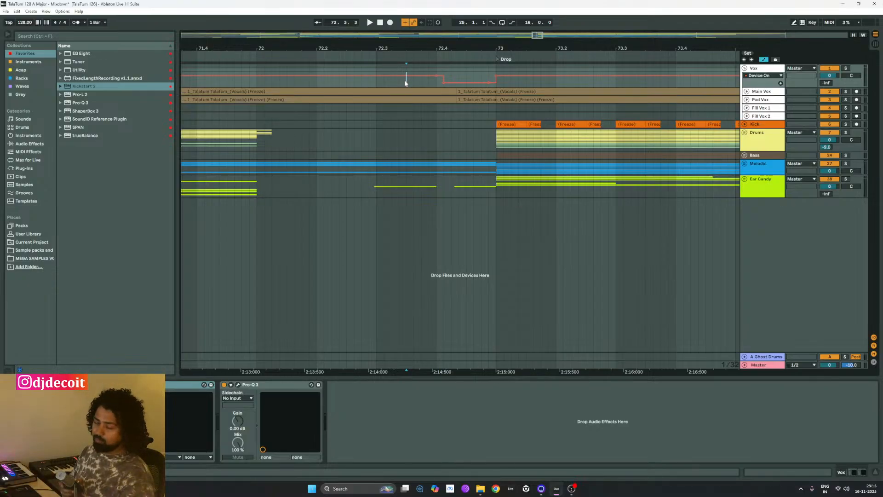
- Listen to the transition into the Drop and extend the Device On automation's off section back to about 71.3
key(space)
key(space)
key(minus)
key(minus)
key(minus)
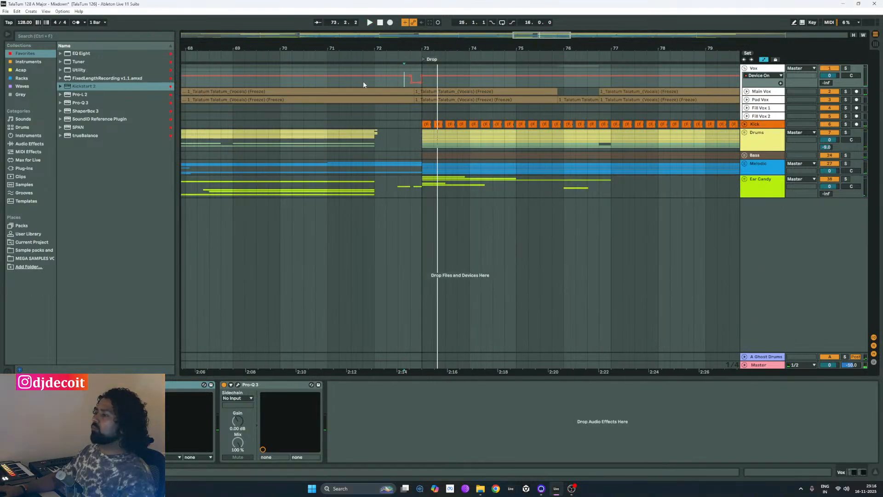
click(276, 81)
key(space)
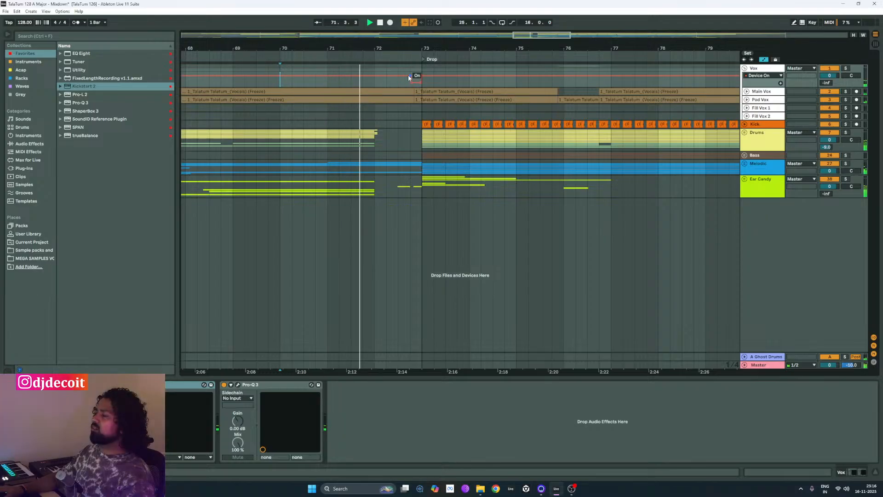
key(space)
drag(409, 76, 351, 76)
drag(408, 85, 351, 83)
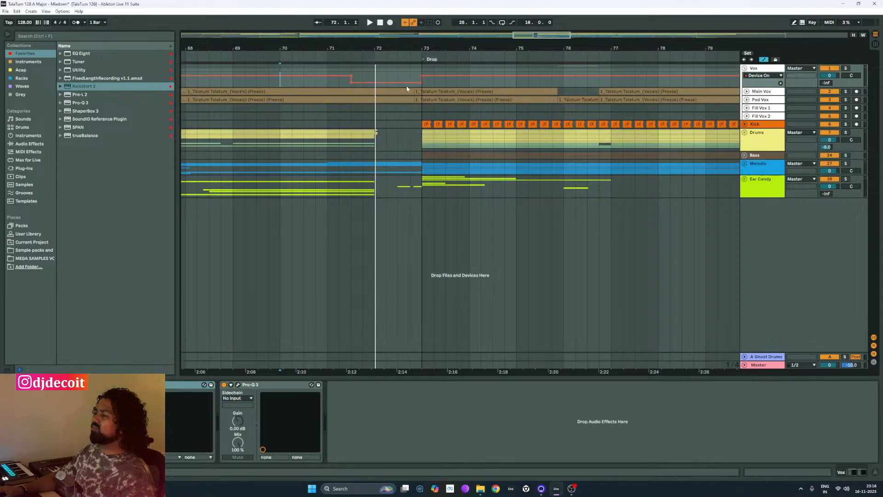
- Pull the end of the Device On automation's off section back to about 72.4 and listen to the transition into the Drop
drag(421, 83, 401, 80)
scroll(419, 79, up, 5)
scroll(304, 82, left, 5)
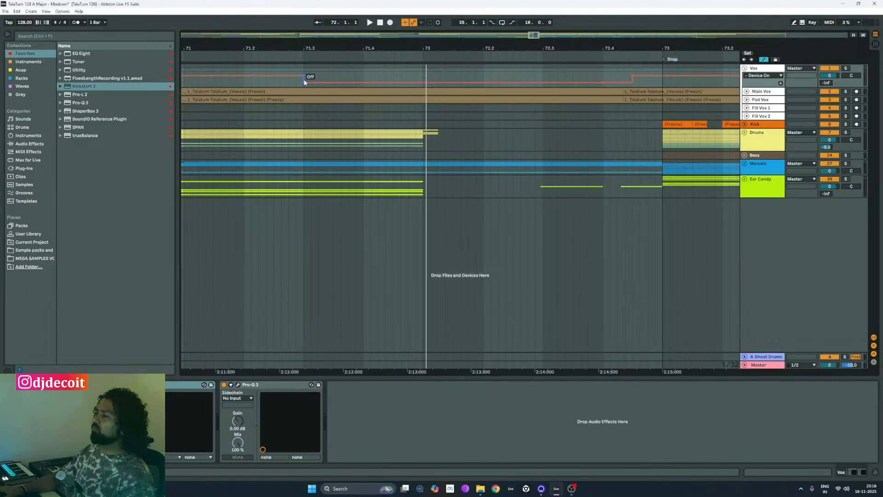
scroll(398, 85, down, 4)
click(290, 82)
key(space)
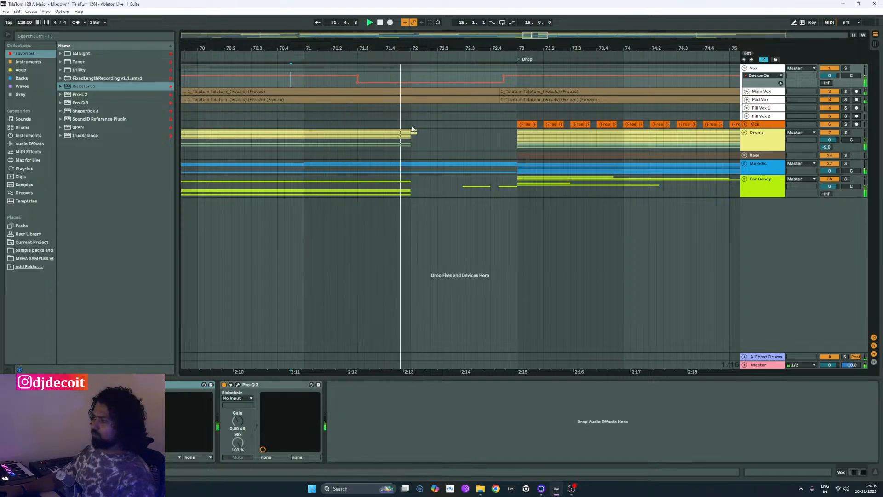
key(space)
key(space)
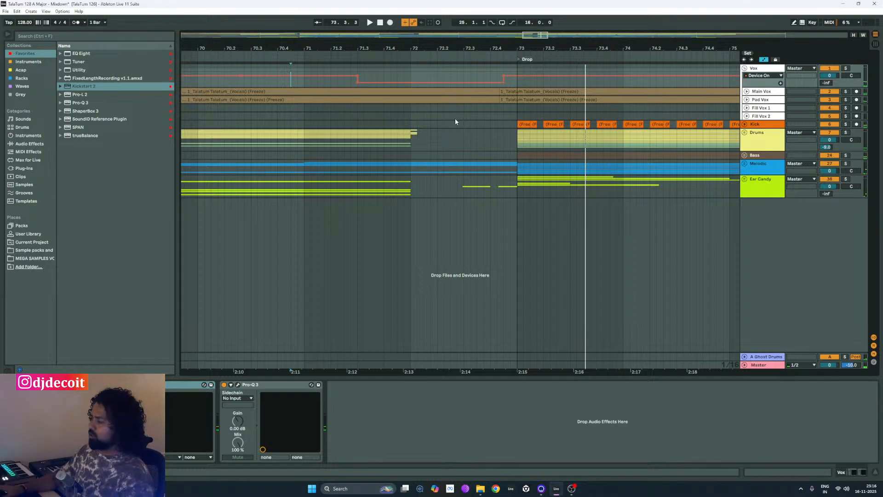
- Listen to the vocals from about bar 21 into Drop A and hide the automation lanes
scroll(455, 121, down, 5)
scroll(448, 75, down, 5)
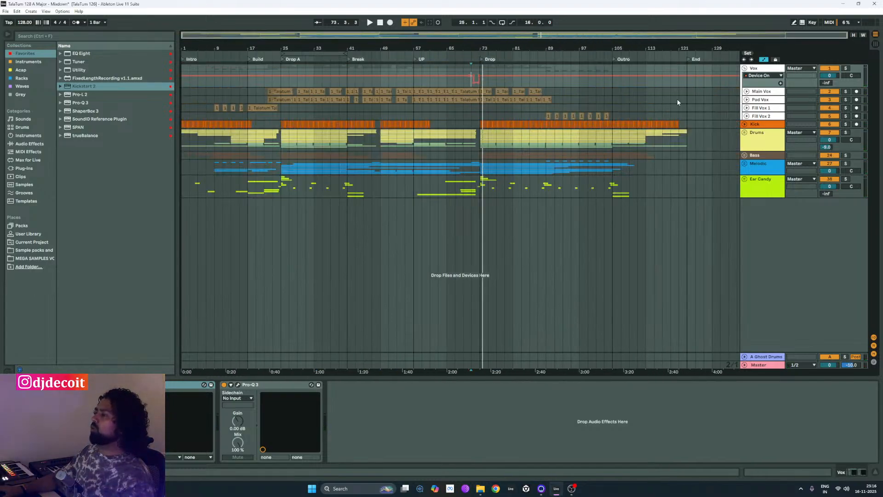
scroll(276, 79, up, 7)
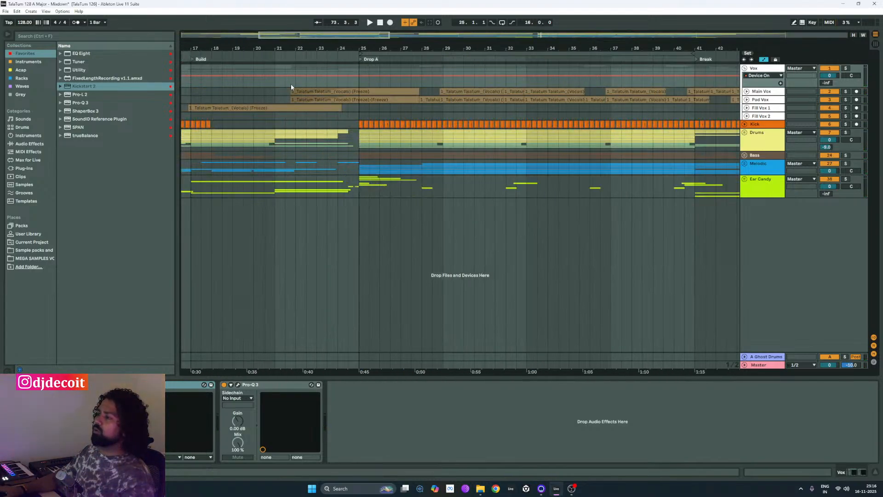
scroll(338, 83, down, 3)
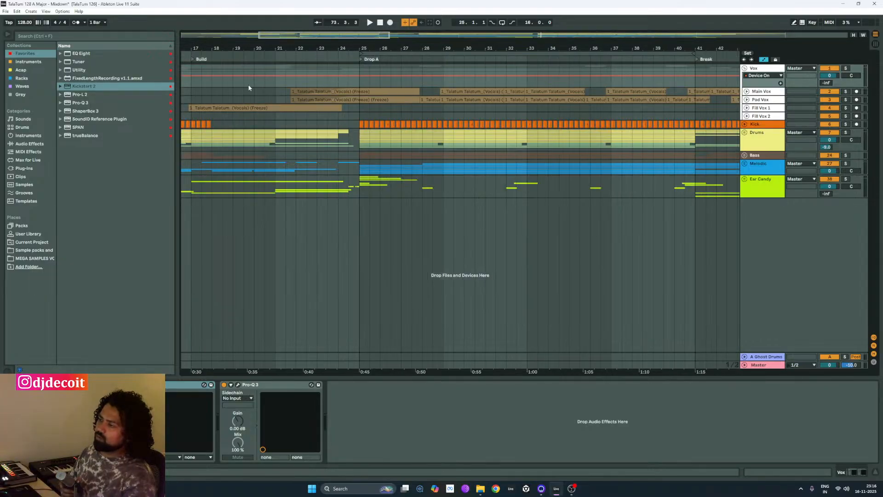
click(281, 84)
key(space)
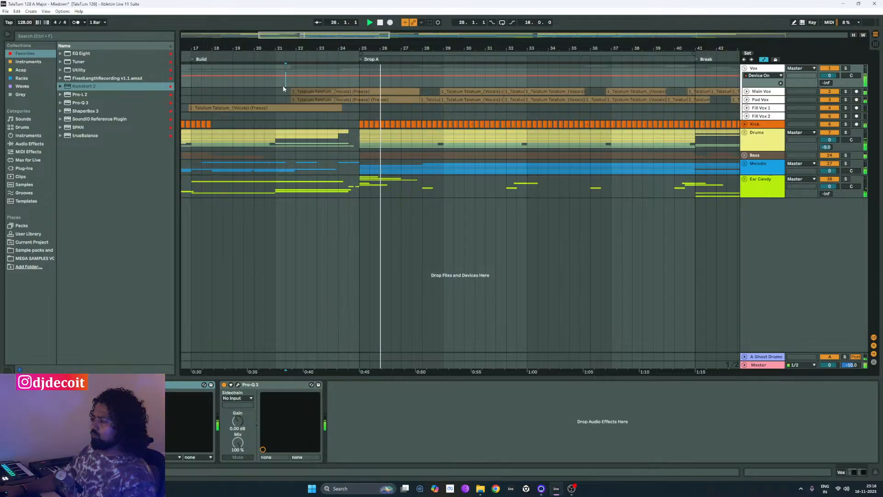
key(space)
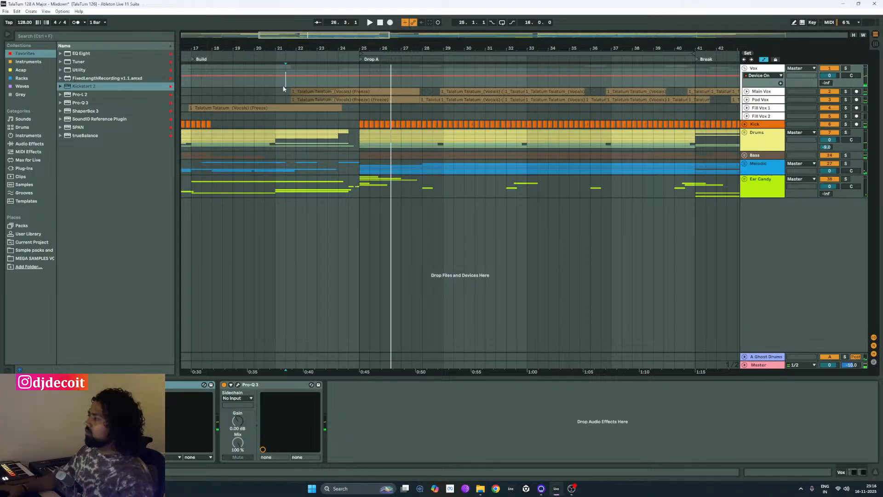
key(a)
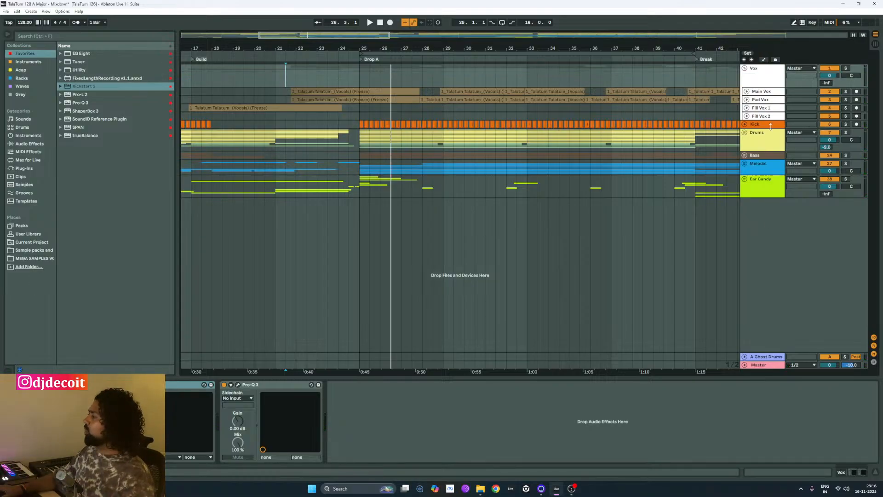
- Try Kickstart 2 on the Melodic group, with the Kick track as sidechain source and Audio as the trigger
click(764, 170)
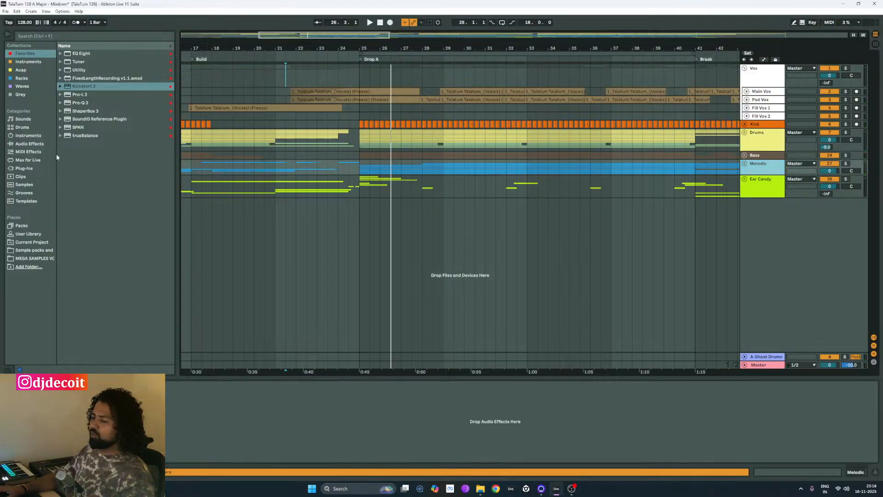
double_click(89, 86)
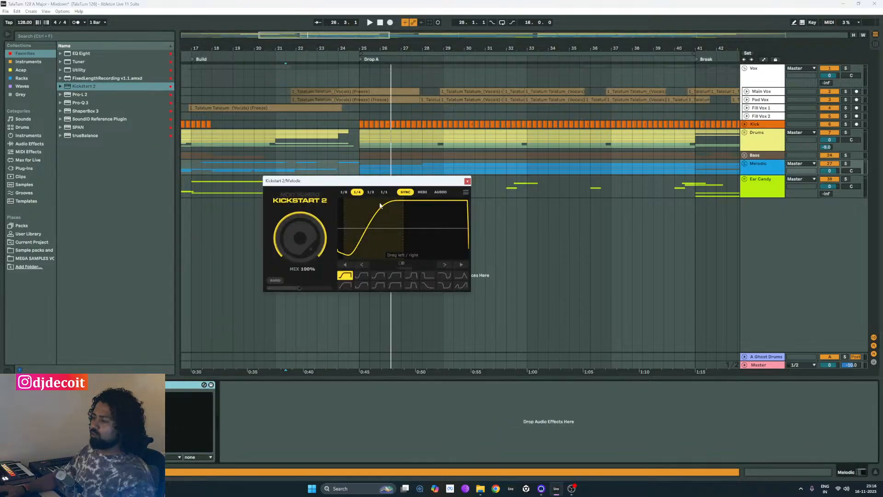
drag(363, 184, 450, 161)
click(132, 404)
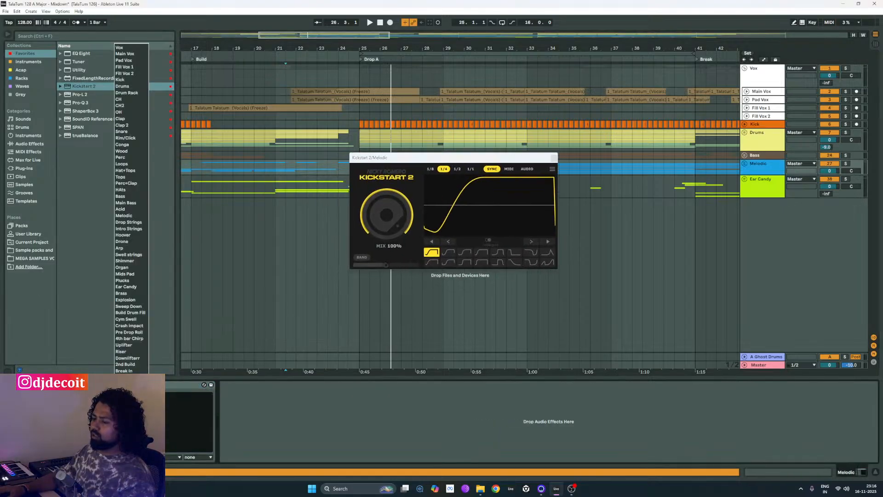
click(125, 77)
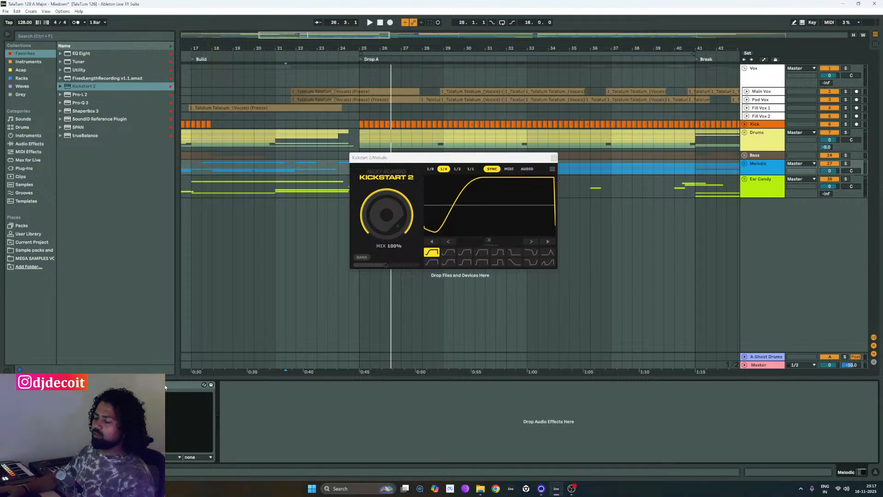
click(528, 169)
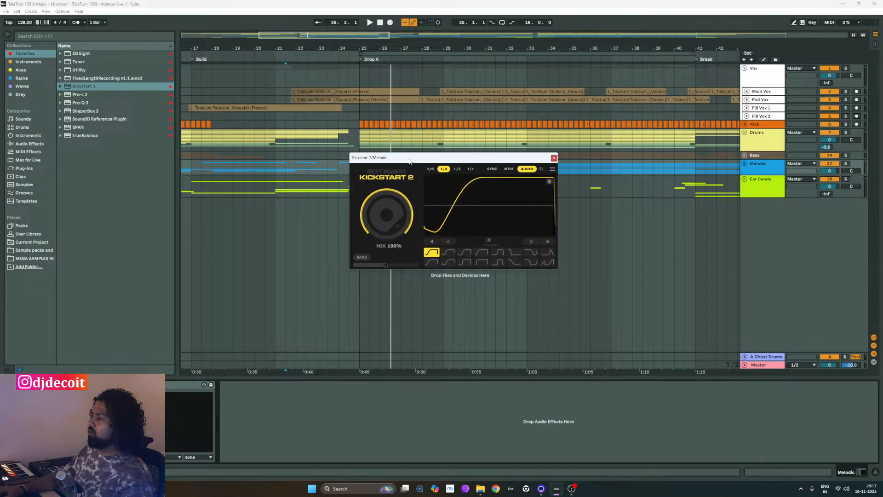
drag(409, 161, 562, 214)
- Play the song from Drop A at bar 25 to hear the Melodic group's ducking
click(359, 173)
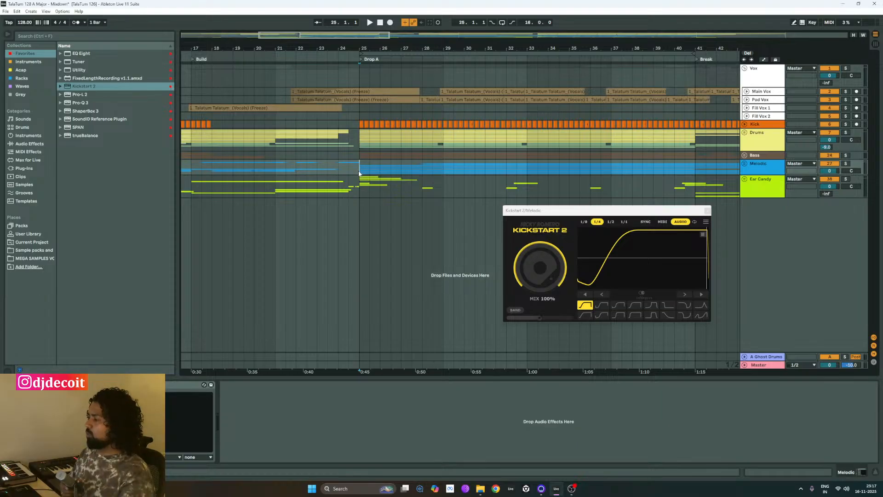
key(space)
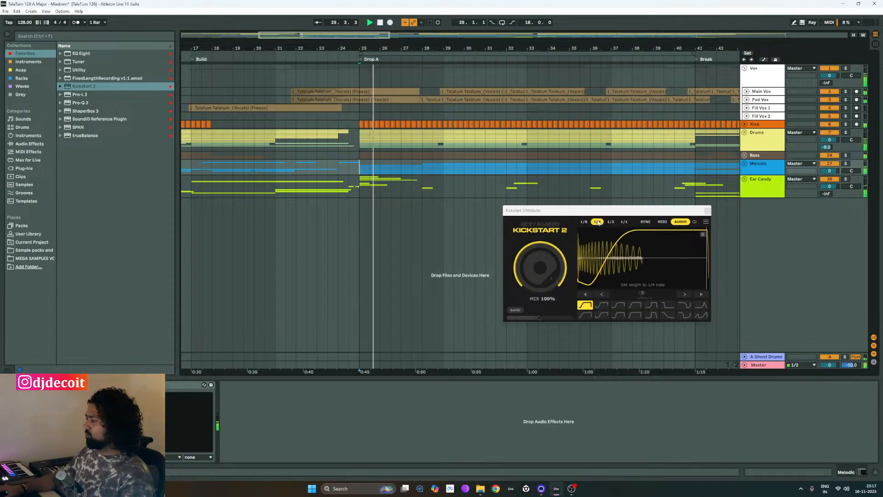
drag(595, 213, 582, 197)
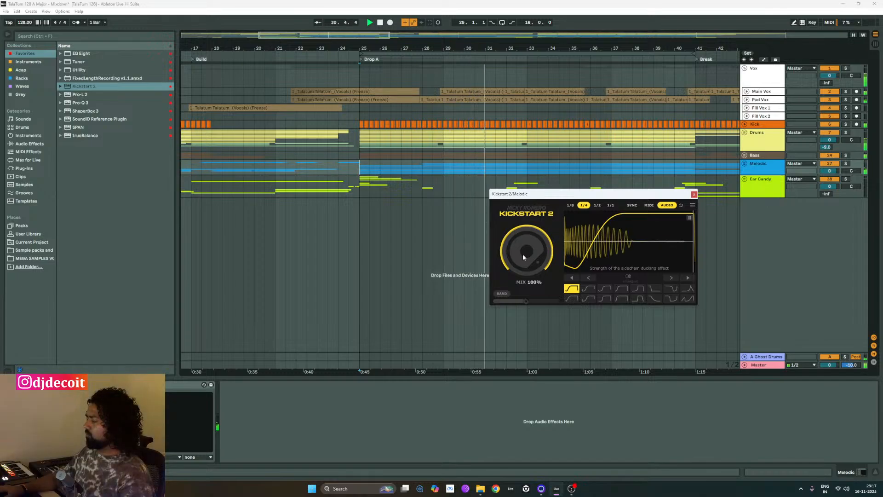
- Set the Vox group's Kickstart 2 mix to 75%, close its window, and return to the Melodic group
click(762, 71)
click(130, 384)
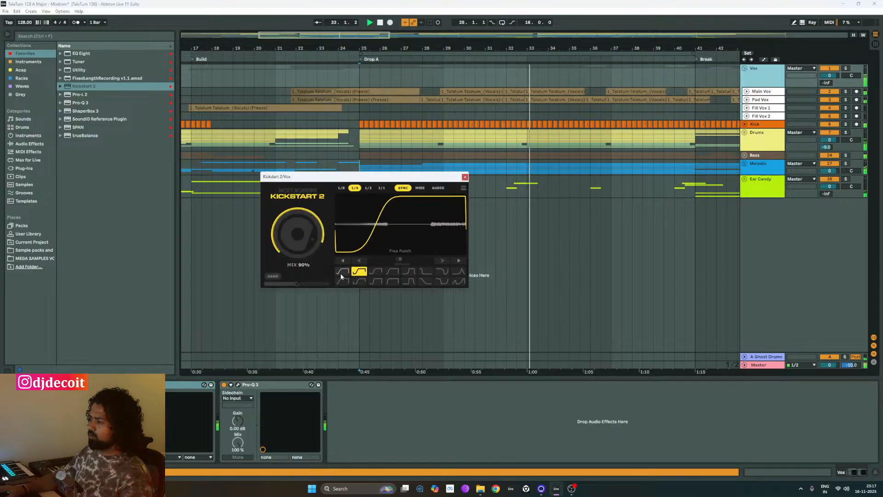
drag(293, 240, 293, 253)
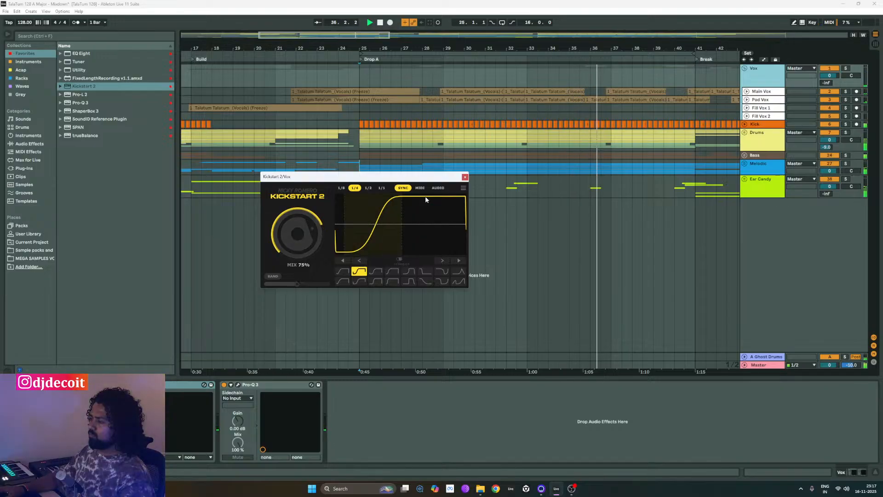
click(465, 178)
click(761, 167)
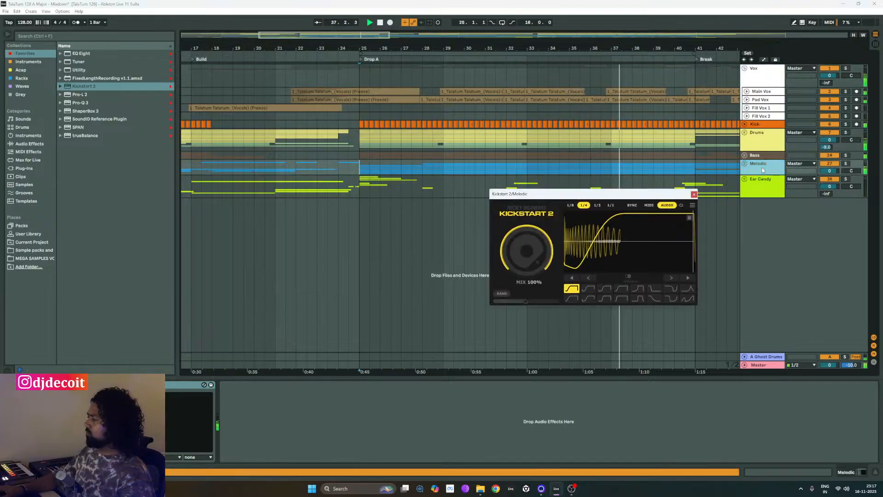
- Audition the second Kickstart 2 curve with the Melodic group soloed and unsoloed, and delete the plug-in from that group
click(845, 164)
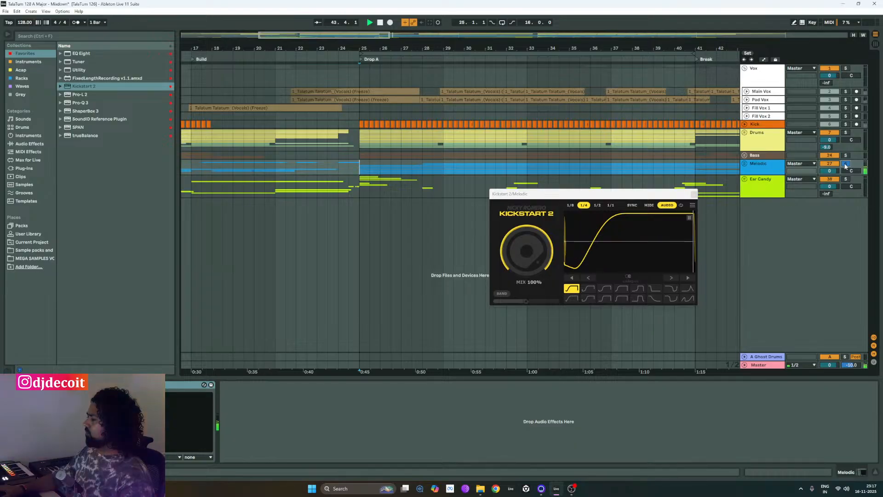
click(588, 288)
key(space)
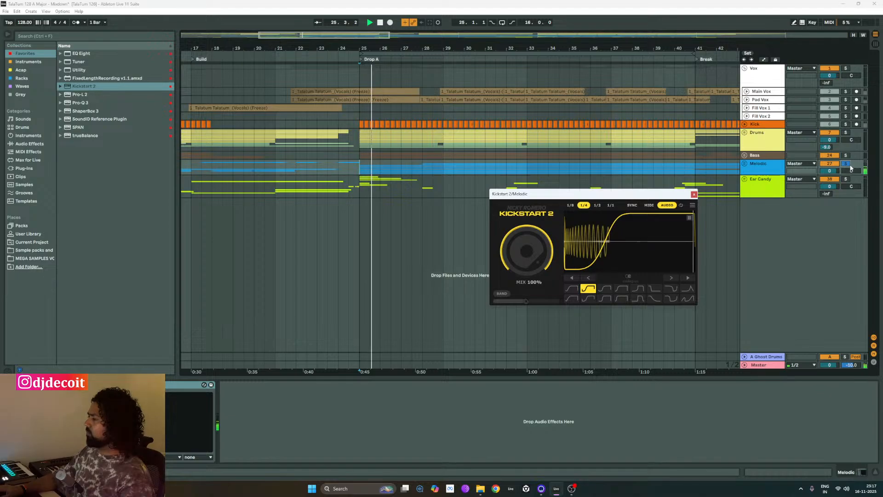
click(846, 164)
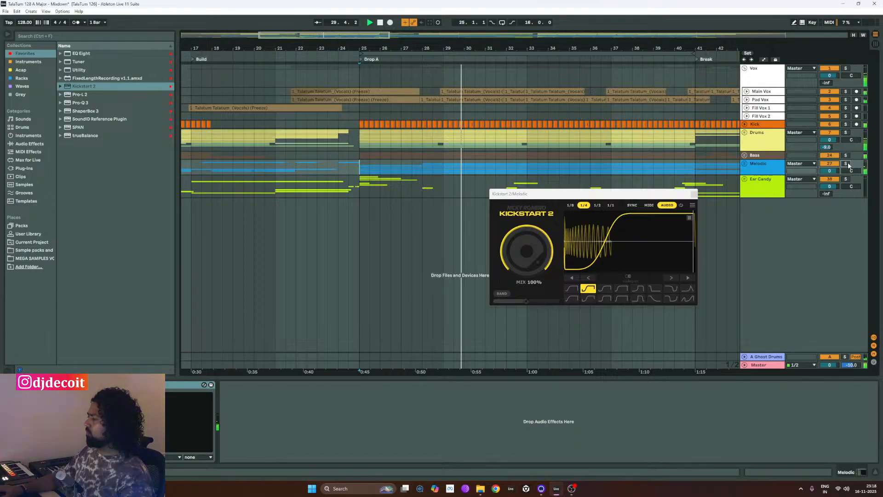
click(694, 194)
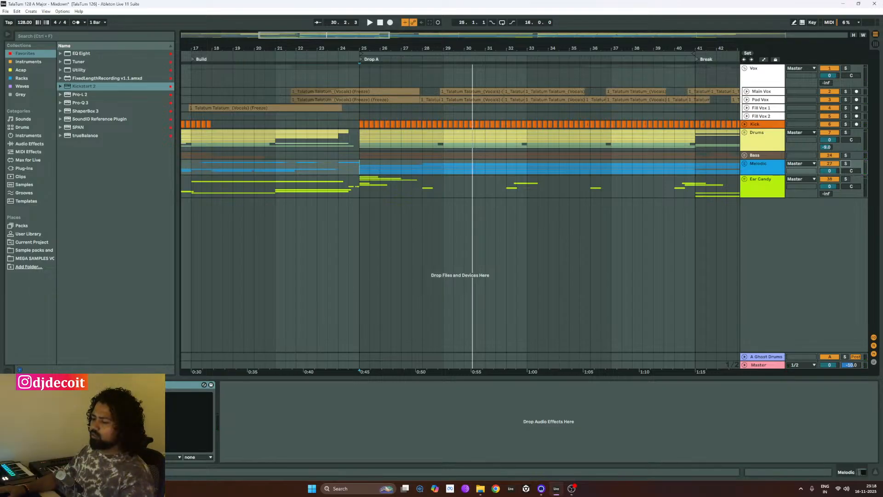
key(Delete)
- Check the Melodic and Drums groups' device chains and unfold the Drums group to show its Drum Rack tracks
click(766, 166)
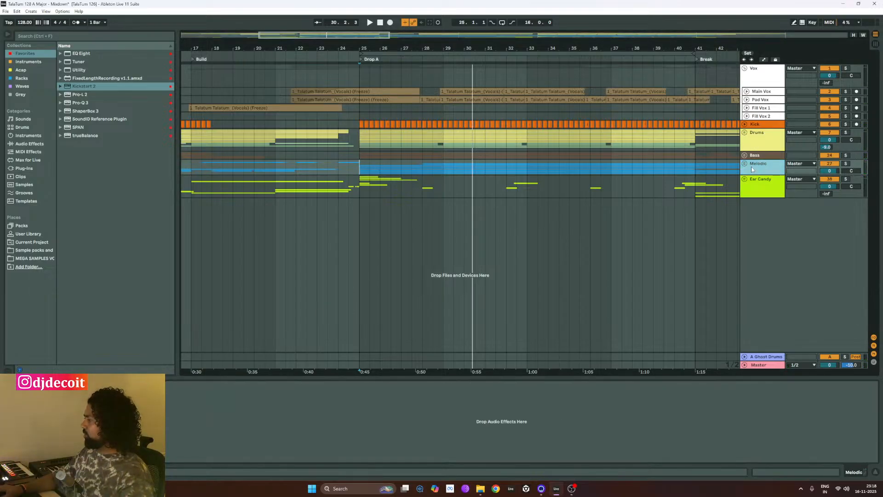
click(760, 179)
click(763, 166)
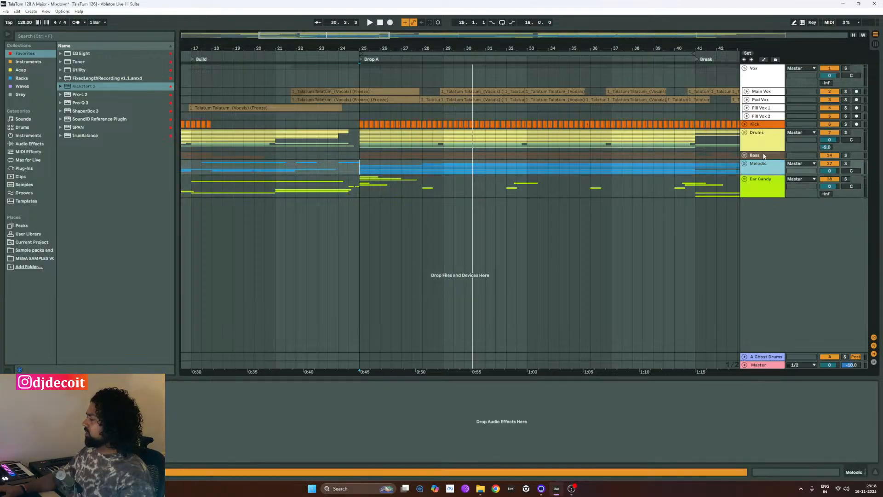
click(763, 156)
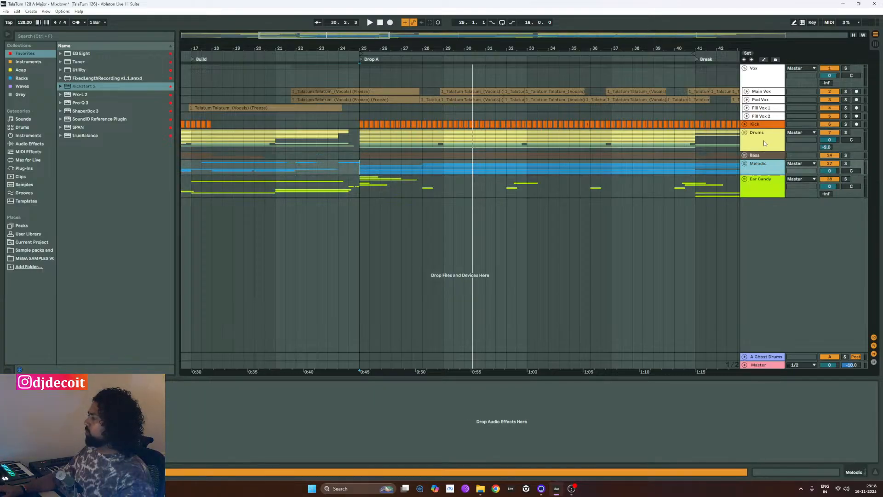
click(764, 143)
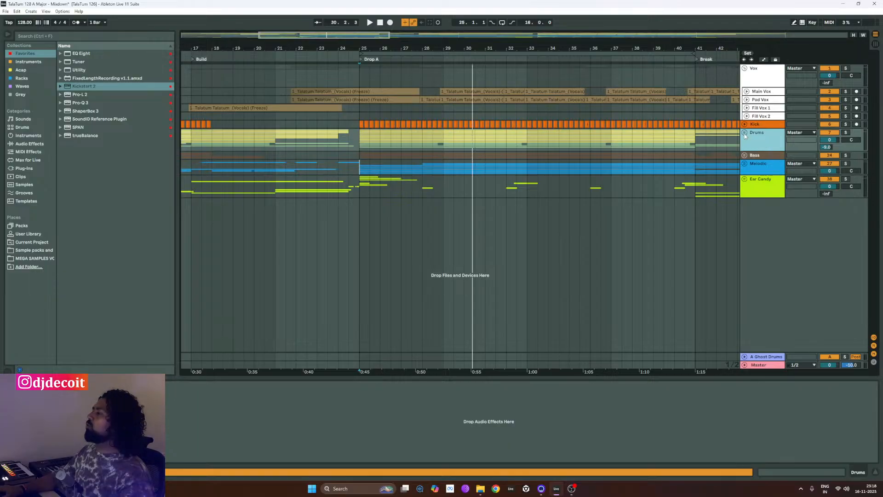
click(744, 133)
click(747, 178)
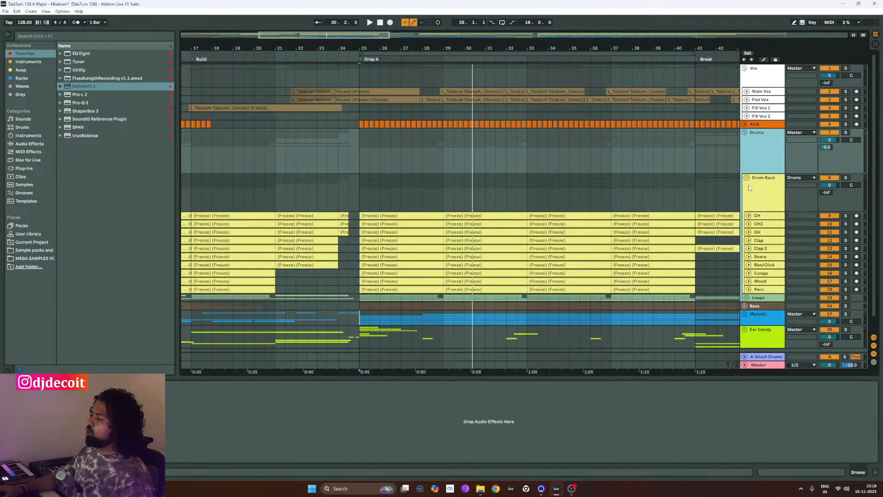
- Unfold the Clap and Clap 2 tracks to examine their clips, fold them again, and unfold the Conga track
click(748, 249)
click(748, 249)
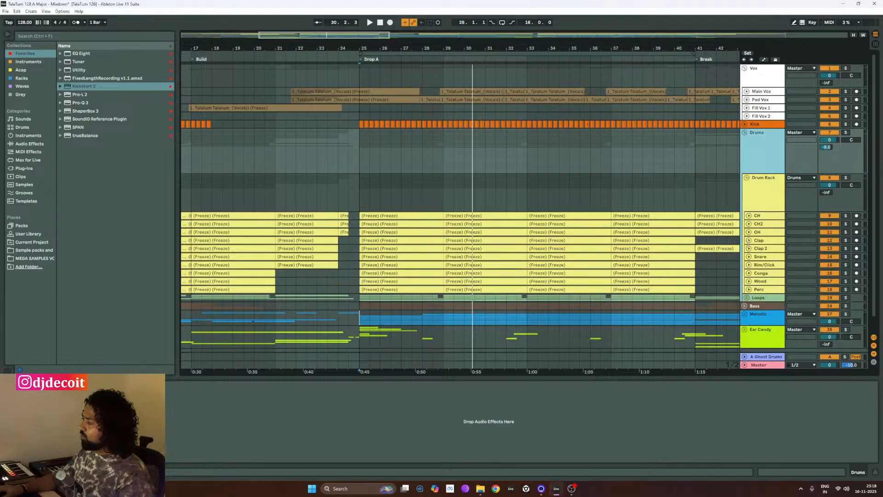
click(749, 241)
click(749, 240)
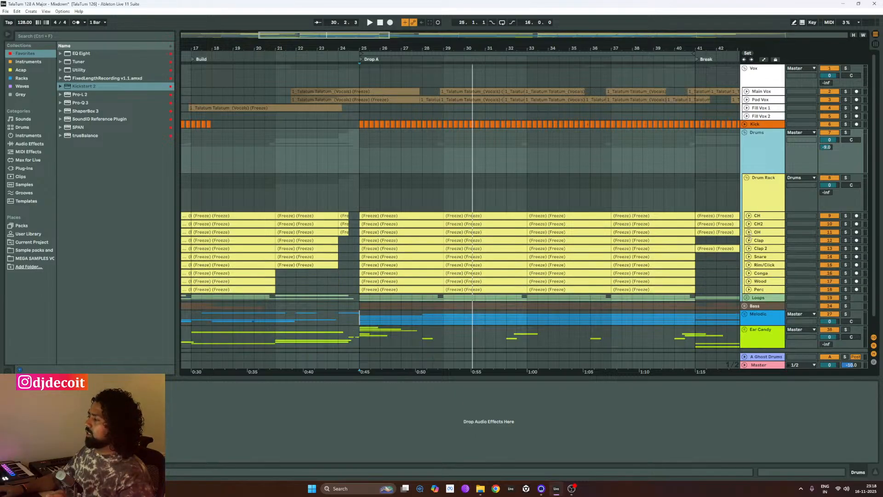
click(748, 240)
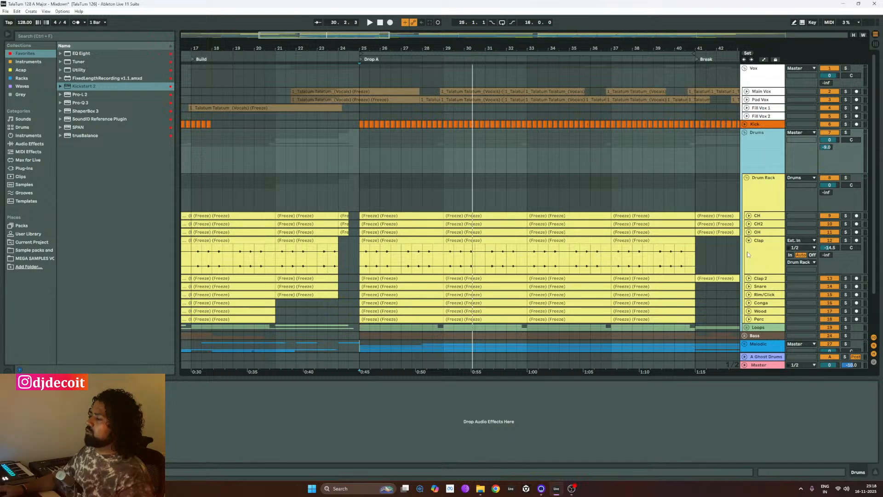
click(748, 278)
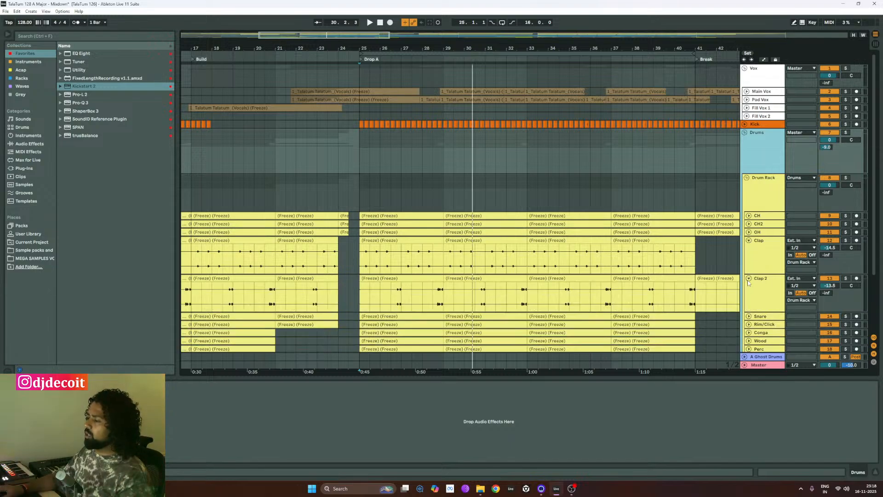
click(748, 278)
click(749, 240)
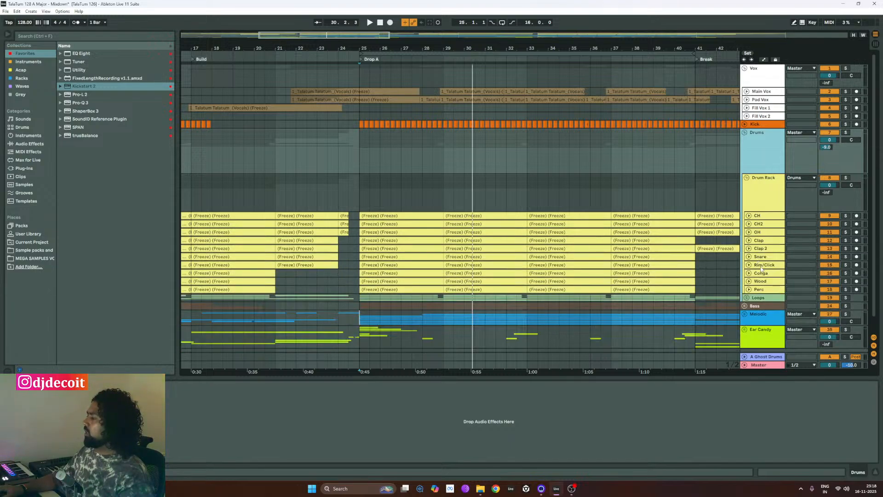
click(760, 274)
click(749, 273)
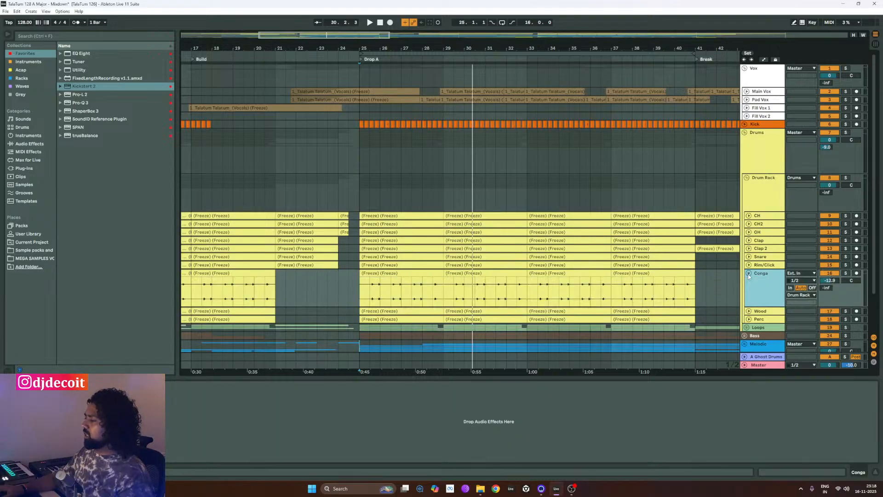
- Fold the Conga track, check the Drum Rack and Drums device chains, and fold the Drum Rack group
click(749, 274)
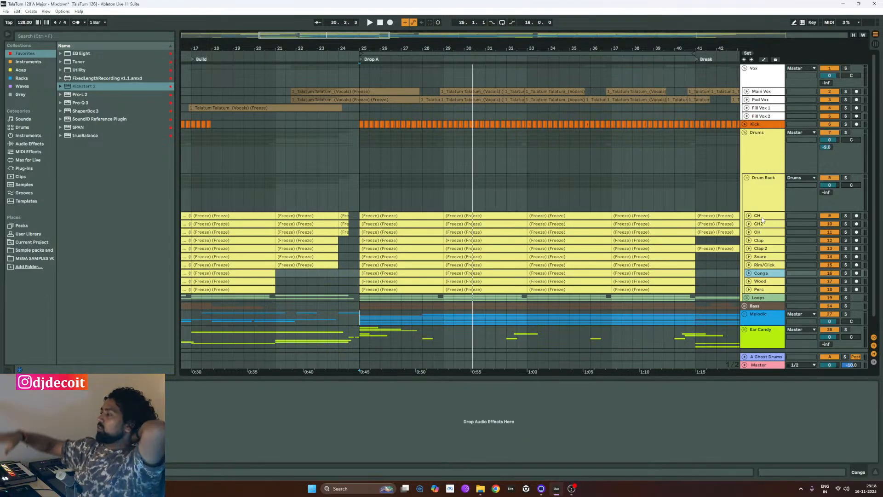
click(760, 194)
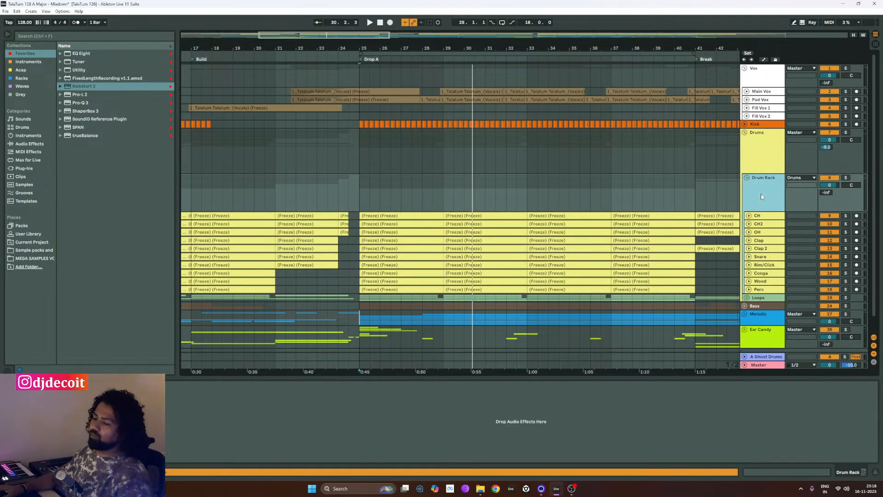
click(765, 156)
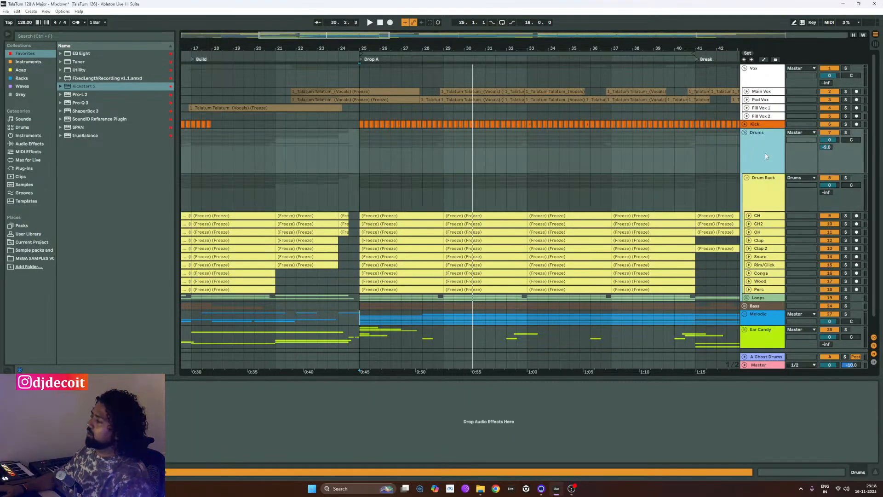
click(747, 178)
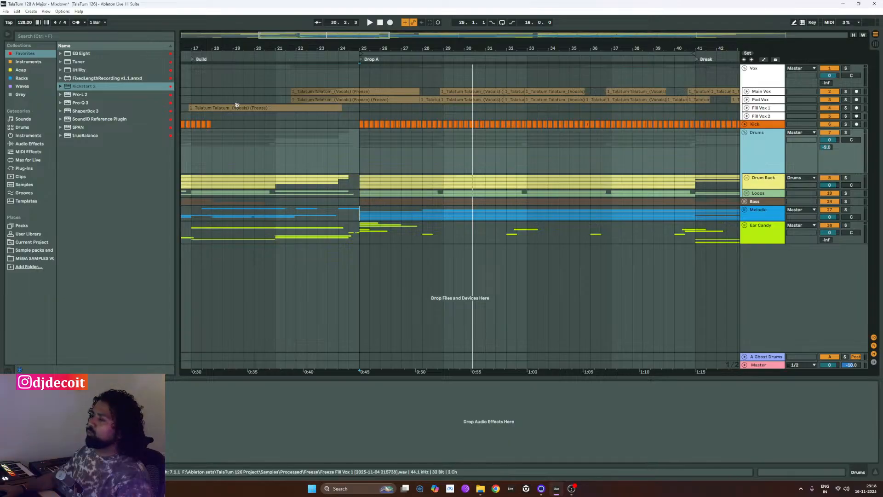
- Add Kickstart 2 to the Drums group and set it to audio triggering with the Kick track as its sidechain source
drag(80, 87, 703, 183)
drag(776, 158, 777, 158)
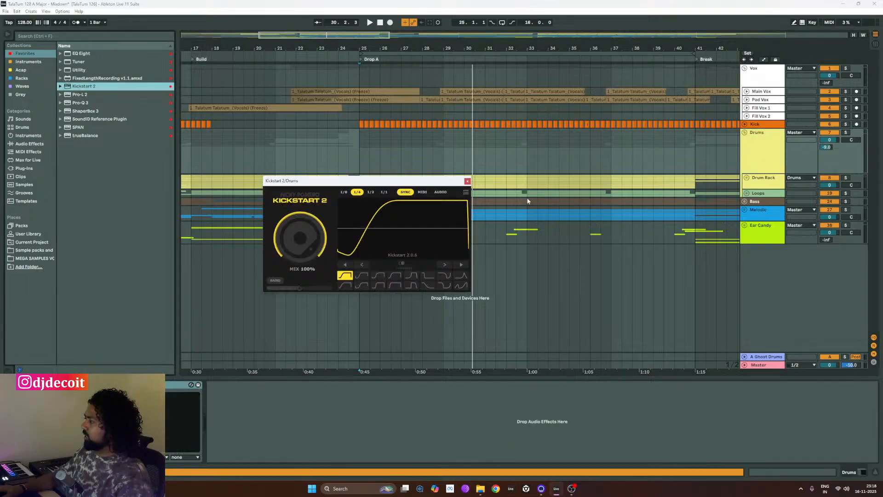
click(439, 192)
click(119, 402)
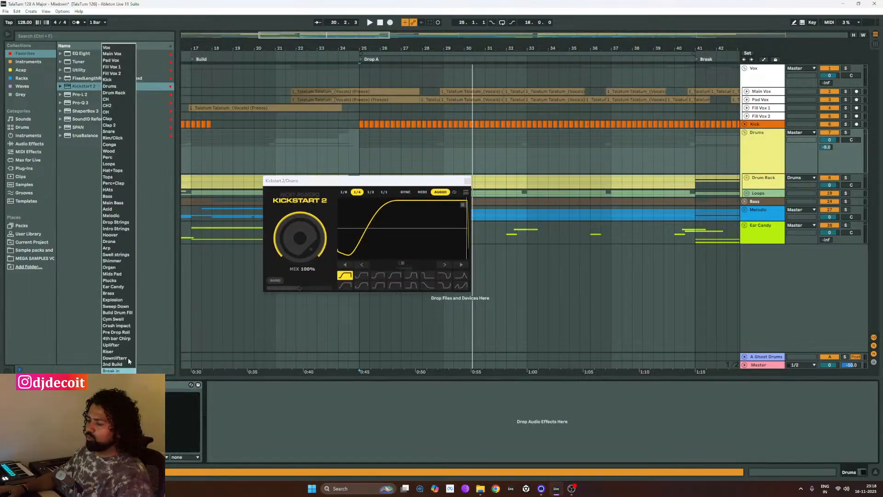
click(121, 79)
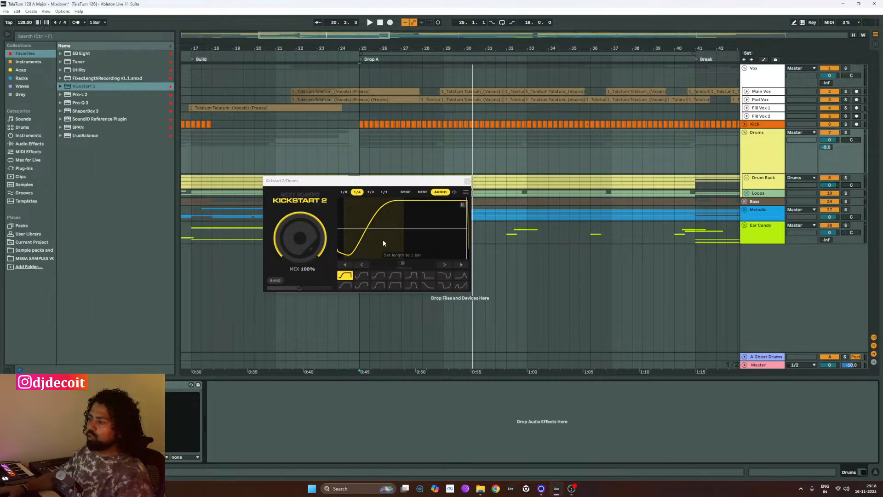
- Enable Kickstart 2's band ducking at 200 Hz on the Drums group, choose the first curve of the second row, start playback and close its window
click(278, 280)
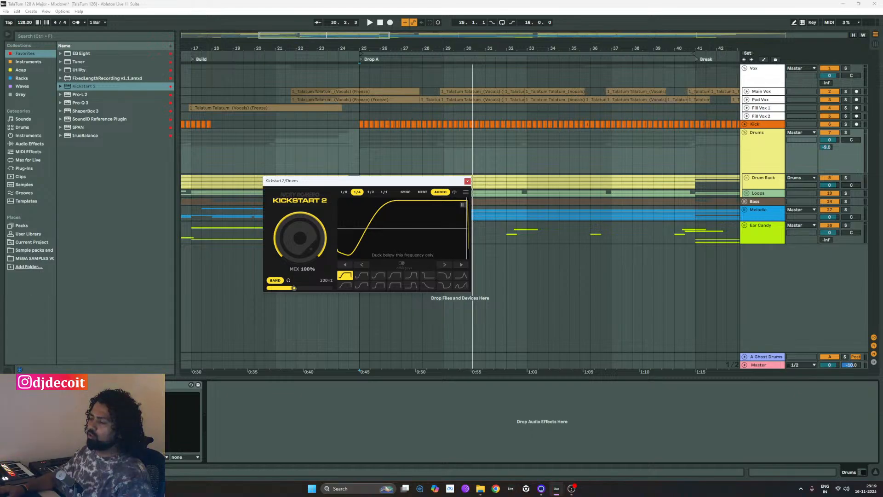
click(345, 286)
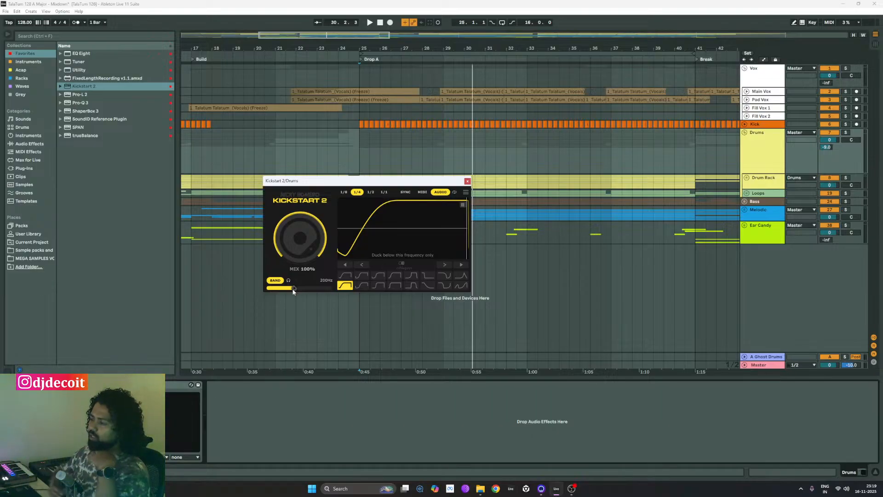
key(space)
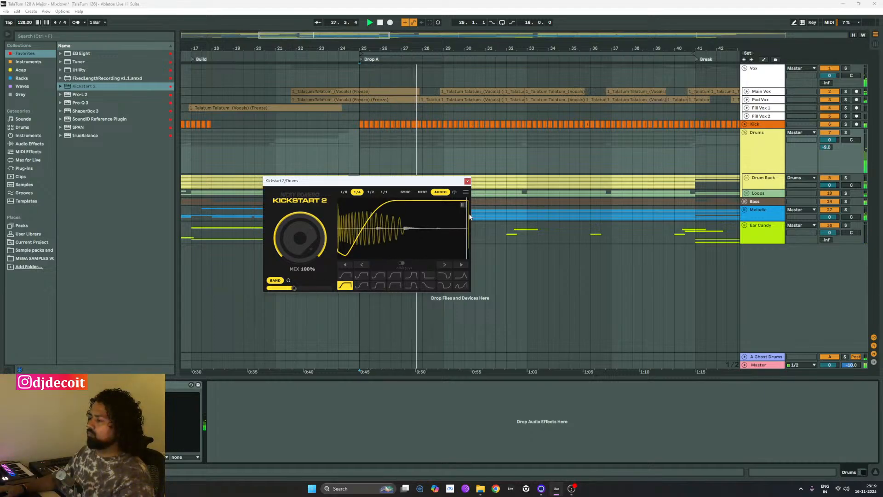
click(467, 180)
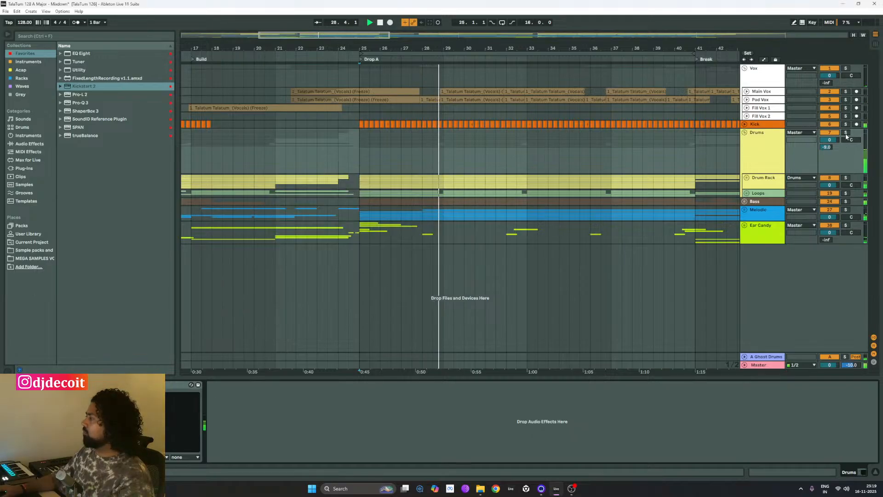
- Audition the Drums group soloed and unsoloed during playback, and fold the group
click(845, 132)
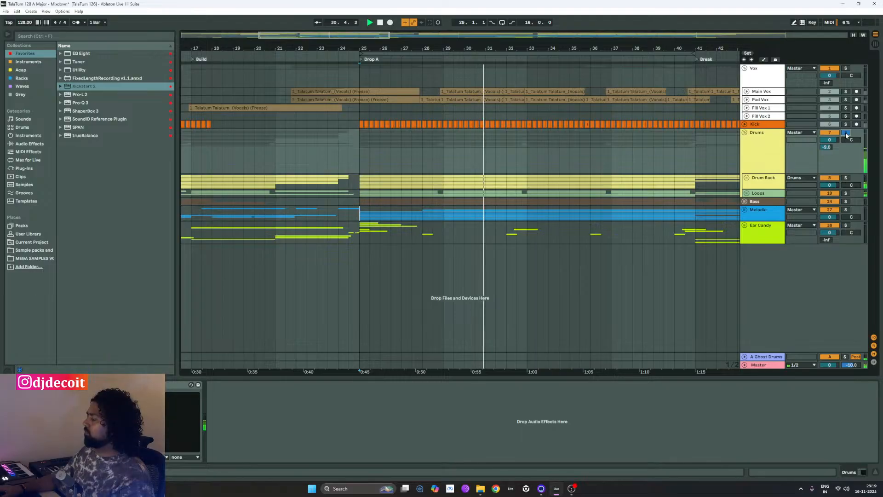
click(845, 132)
click(757, 154)
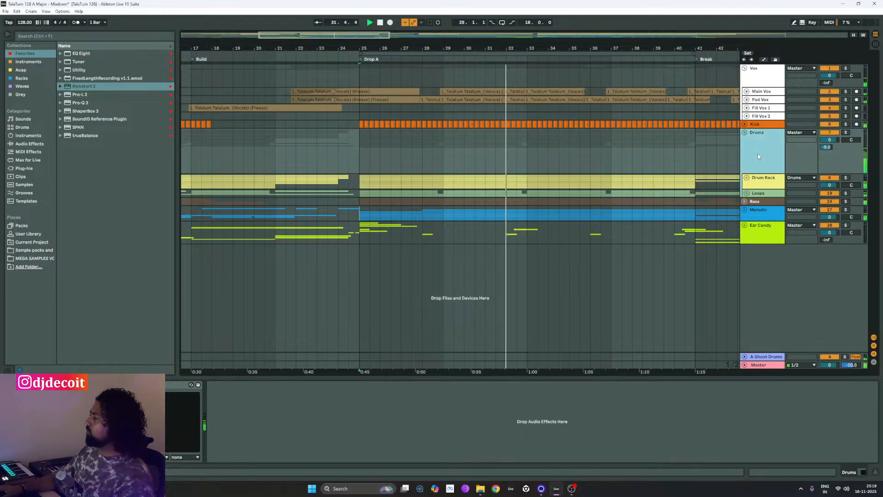
click(744, 132)
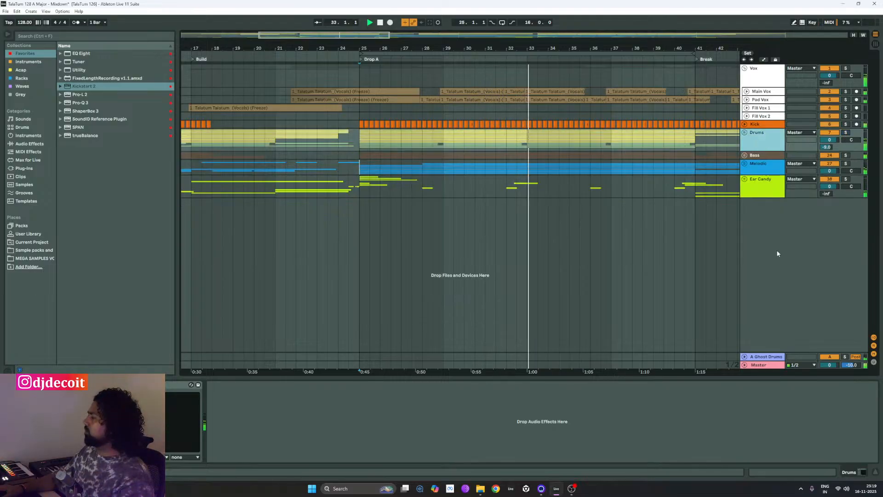
- Examine the Master track's frequency spectrum in SPAN during playback and close the analyzer
click(764, 364)
click(182, 384)
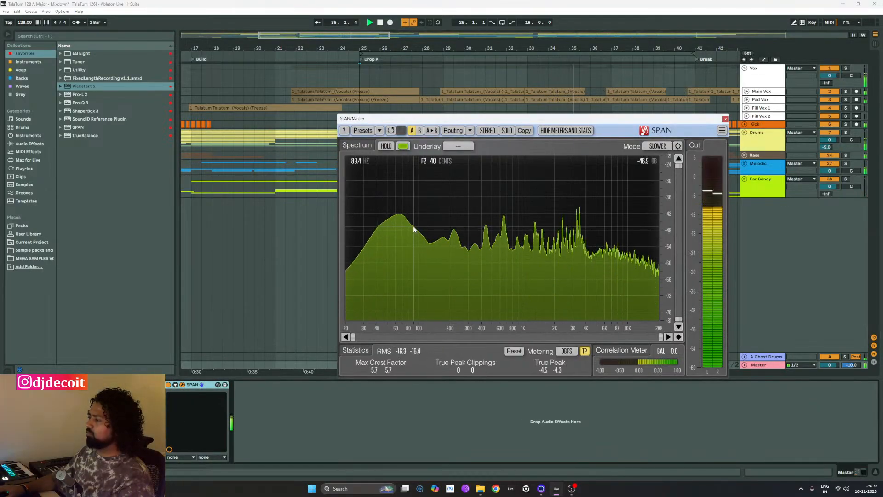
click(725, 119)
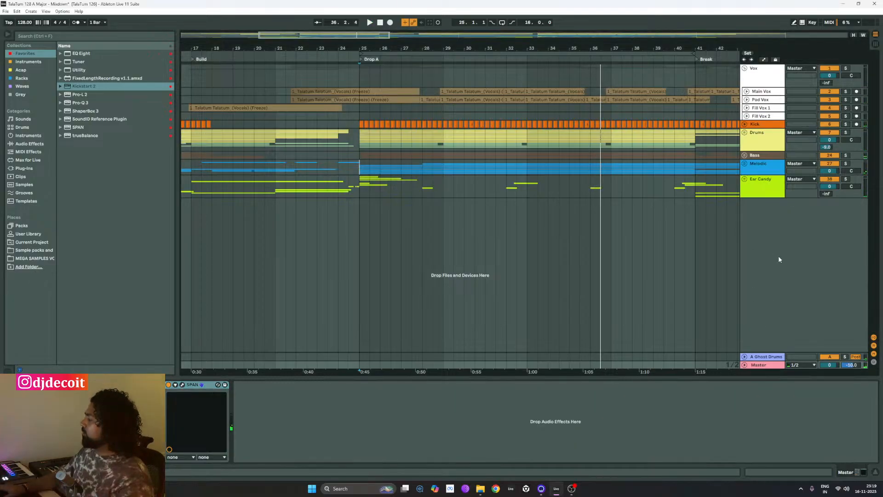
- Check the device chains of the Drums, Bass and Melodic groups
click(769, 137)
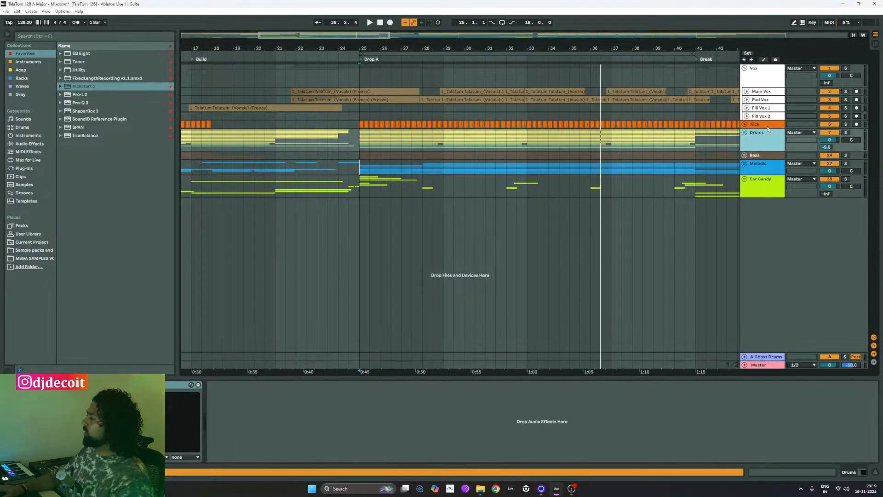
click(769, 157)
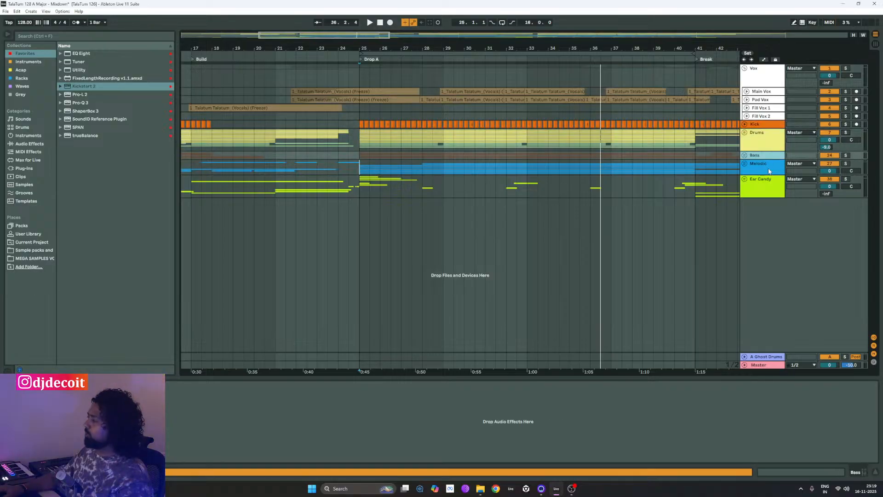
click(768, 170)
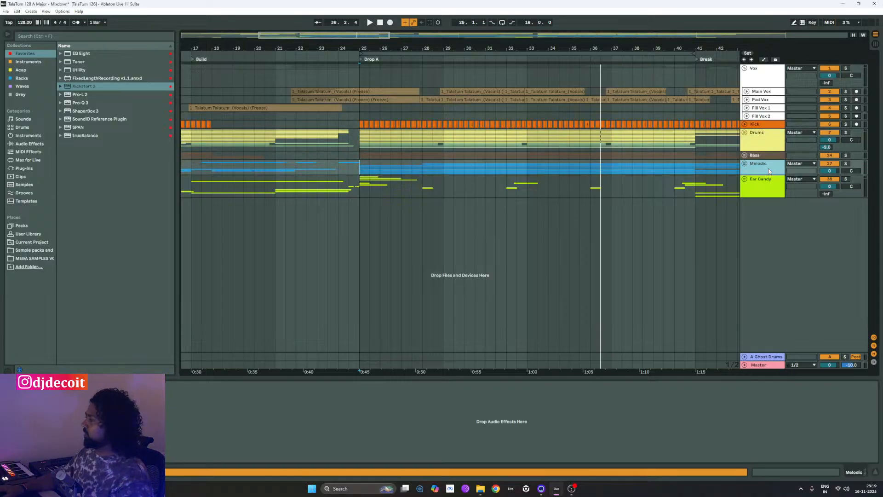
click(765, 139)
- Open the Vox group's Pro-Q 3 to inspect its EQ curve, and close its window
click(765, 82)
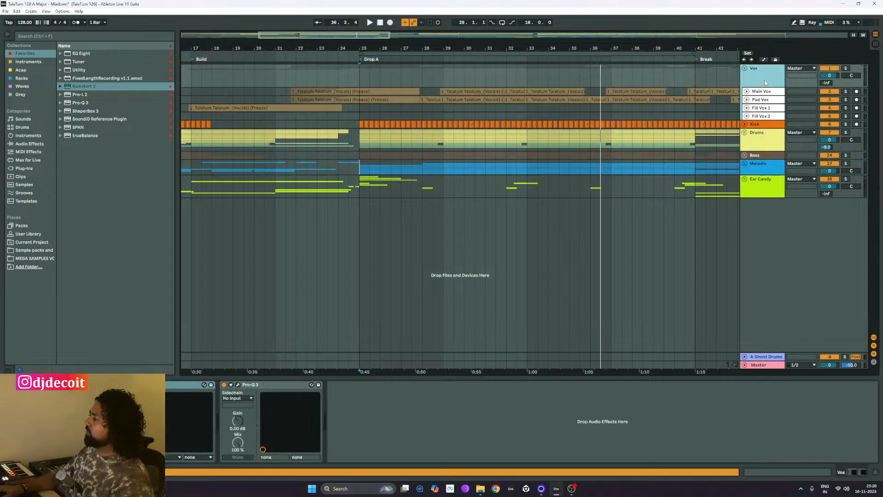
double_click(176, 386)
click(216, 385)
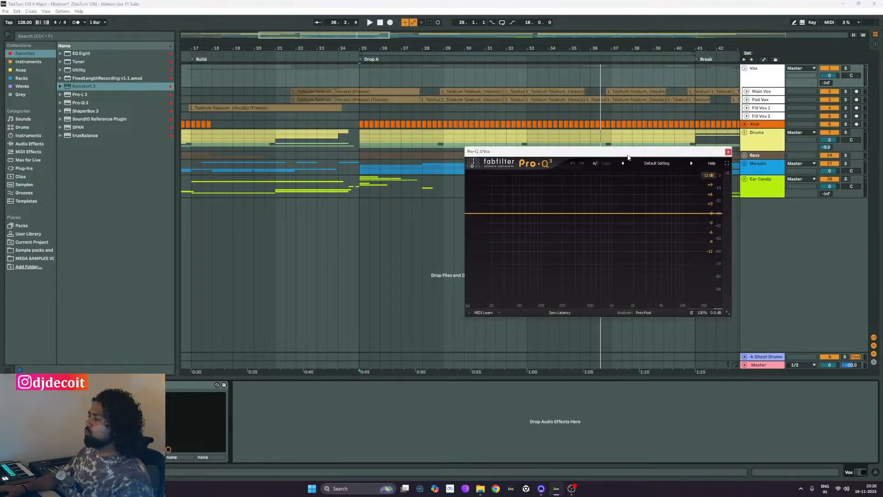
drag(628, 156, 522, 155)
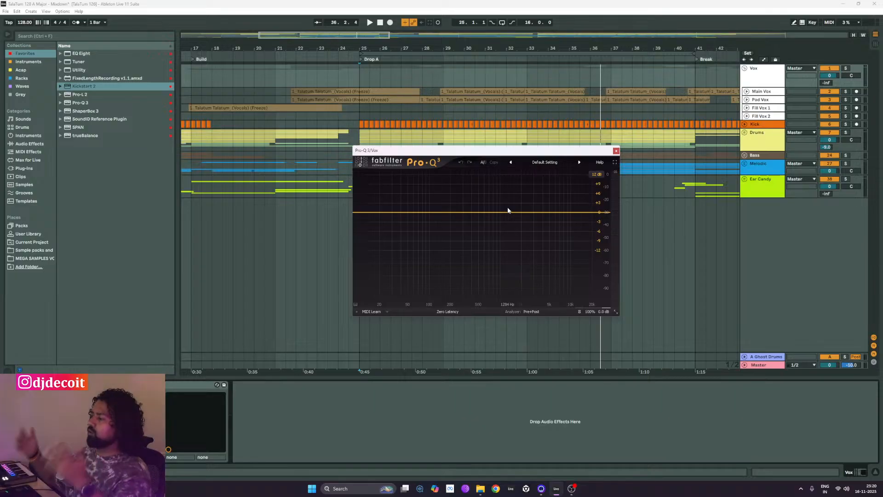
click(616, 151)
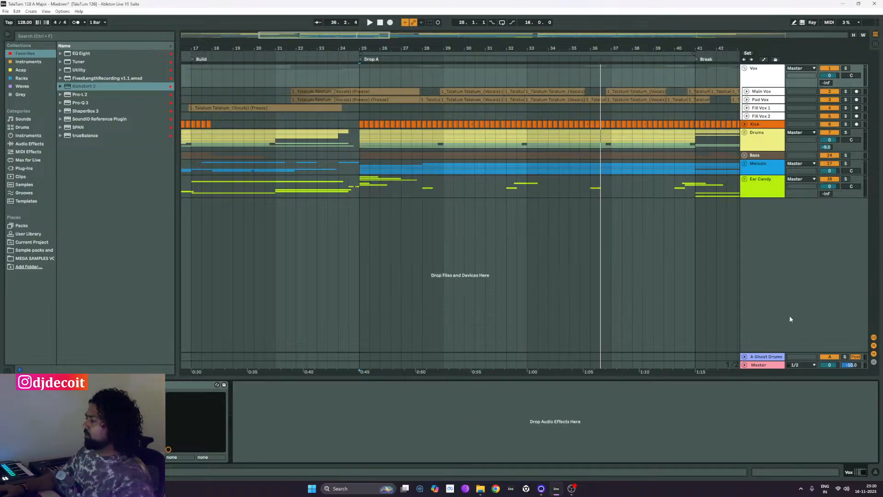
- Insert a new return track, load FabFilter Pro-R on it from the VST3 plug-ins, and close the reverb's window
right_click(777, 315)
click(797, 330)
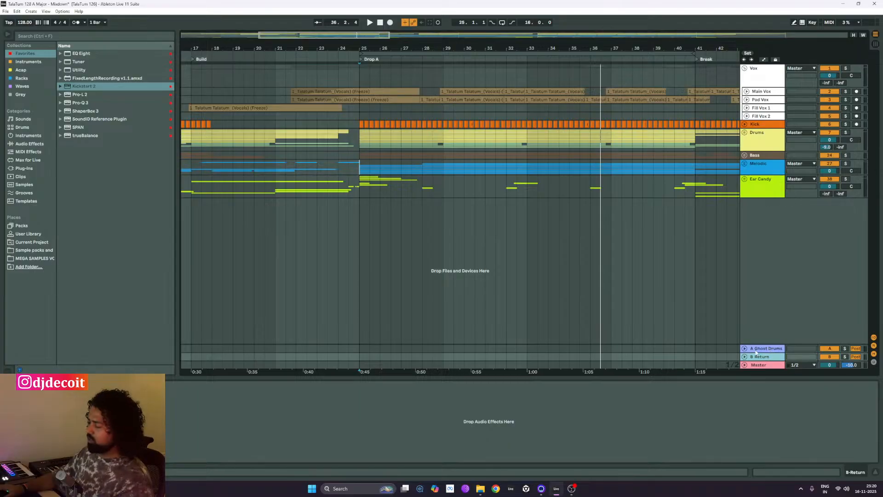
click(22, 86)
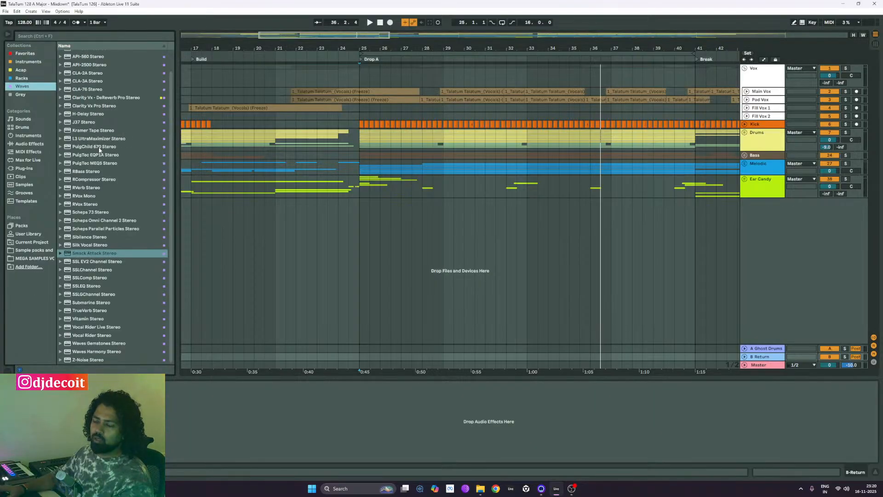
scroll(131, 244, up, 1)
scroll(131, 244, down, 1)
scroll(98, 229, up, 1)
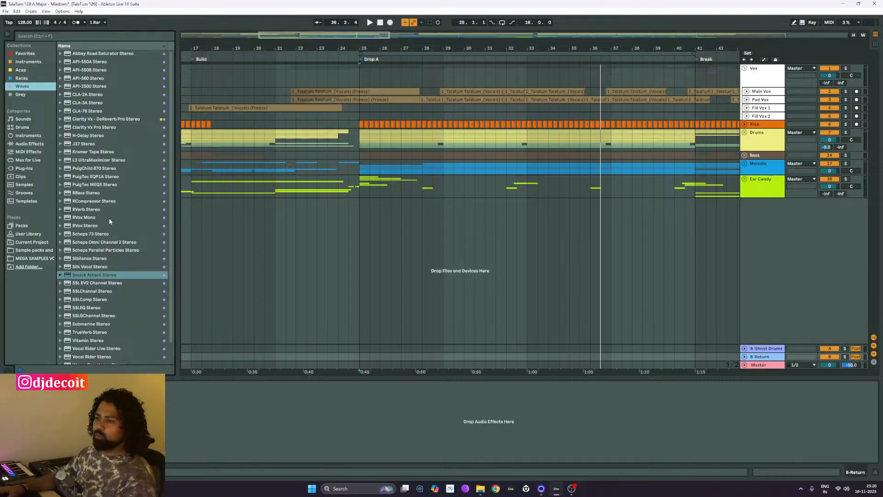
click(30, 170)
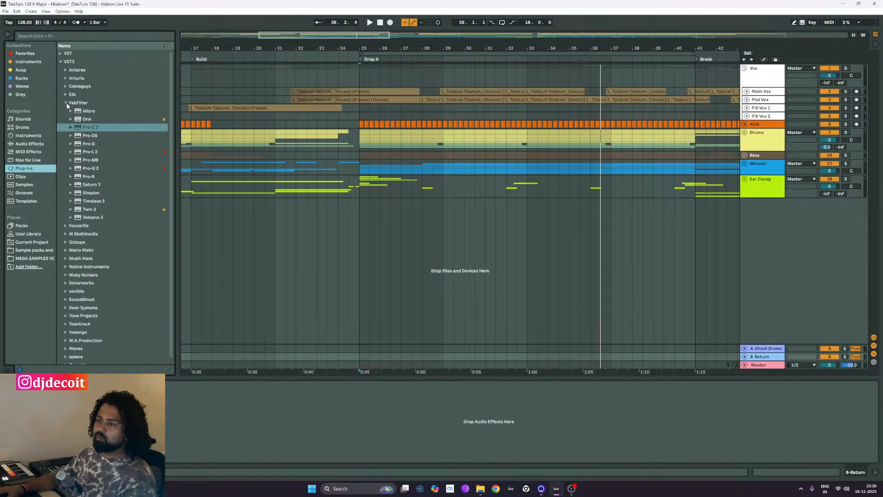
click(90, 177)
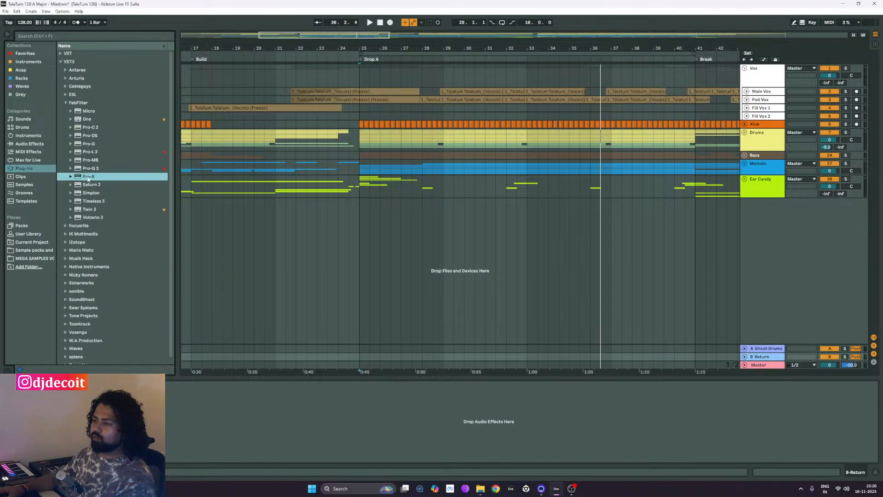
drag(768, 357, 769, 357)
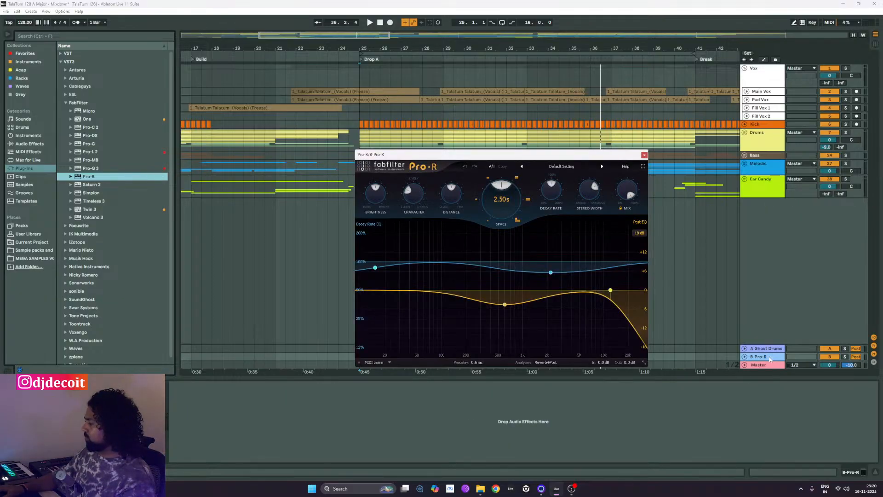
click(644, 154)
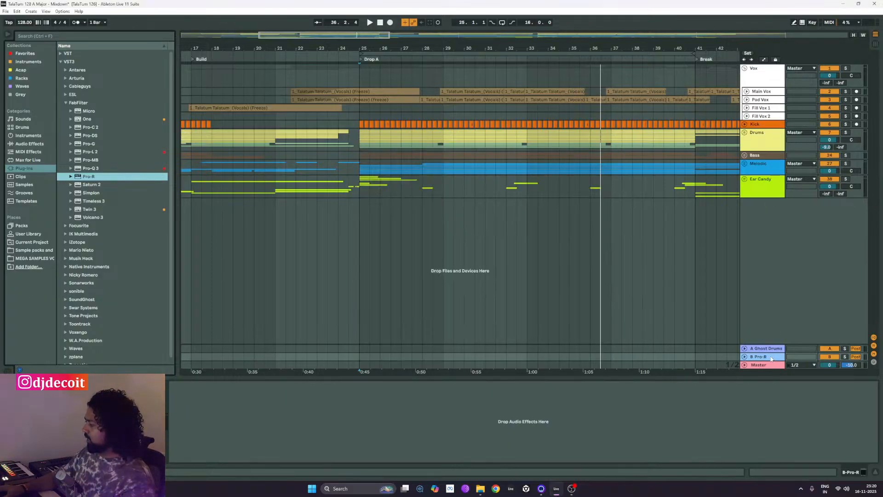
- Rename the Pro-R return track to "Universal Reverb"
key(ctrl+r)
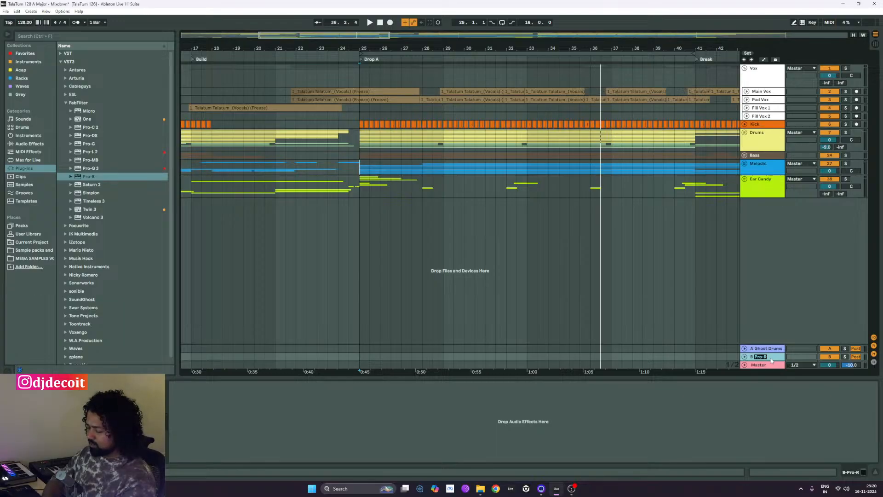
text(Univer)
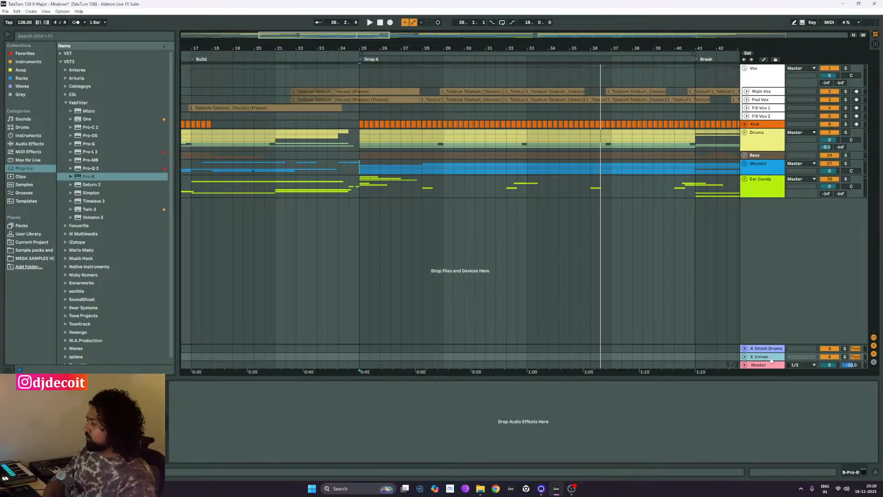
text(sal Reverb)
key(Return)
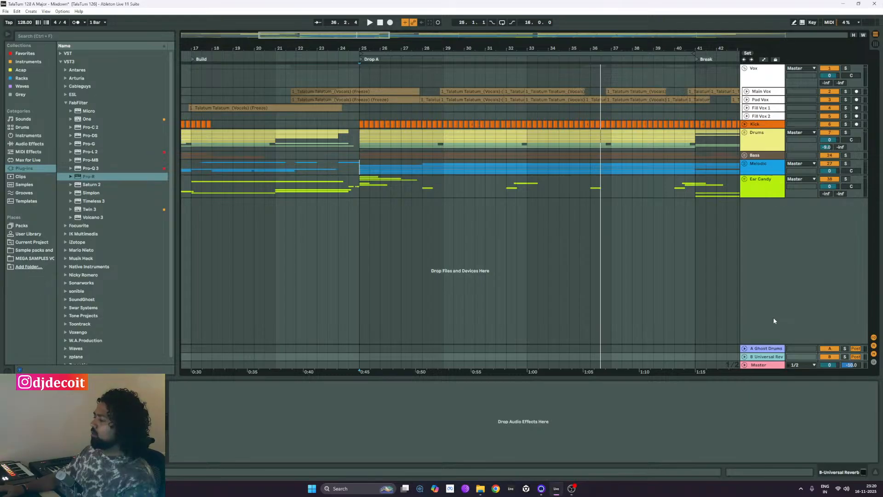
- Insert a new return track and load the Waves H-Delay Stereo plug-in on it
right_click(759, 296)
click(796, 315)
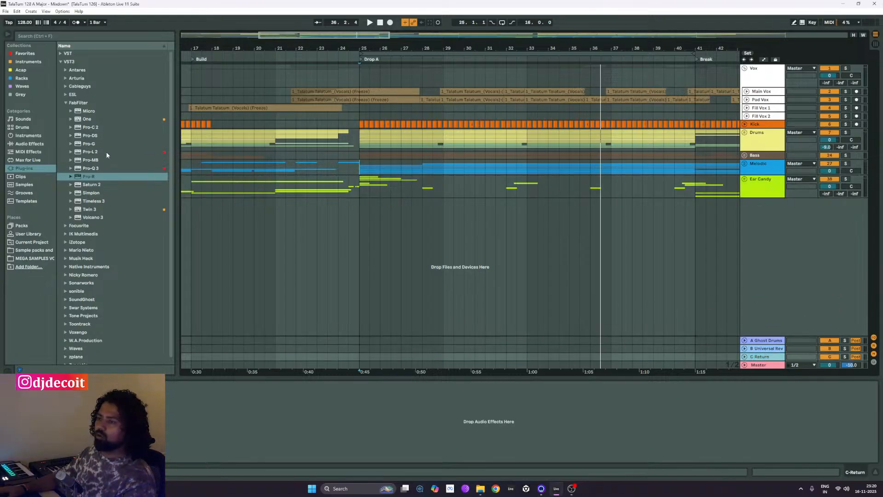
click(22, 86)
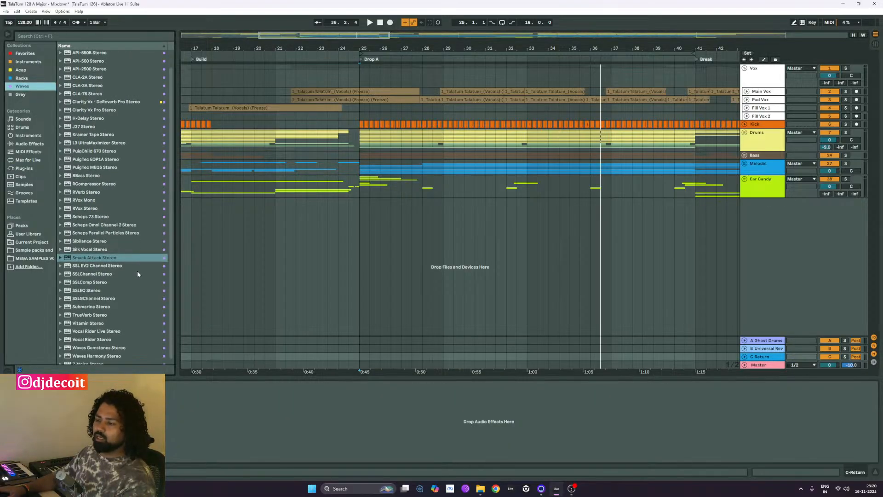
scroll(98, 234, down, 1)
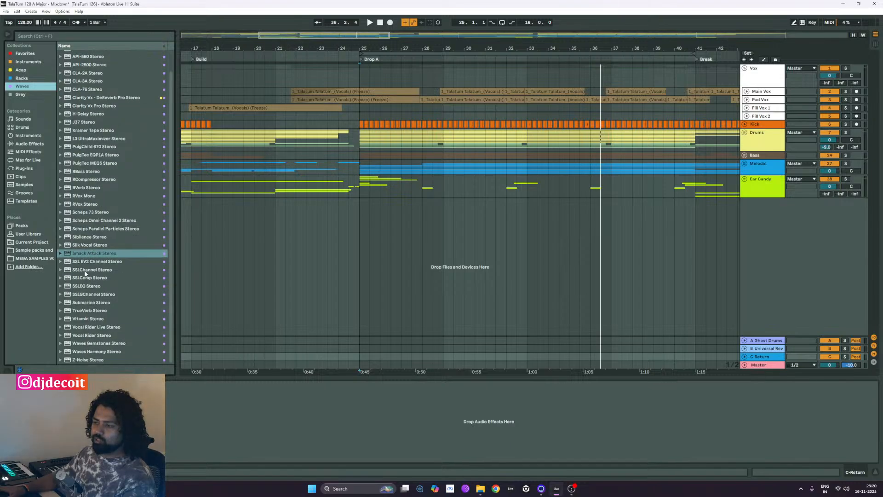
click(77, 123)
drag(721, 388, 775, 358)
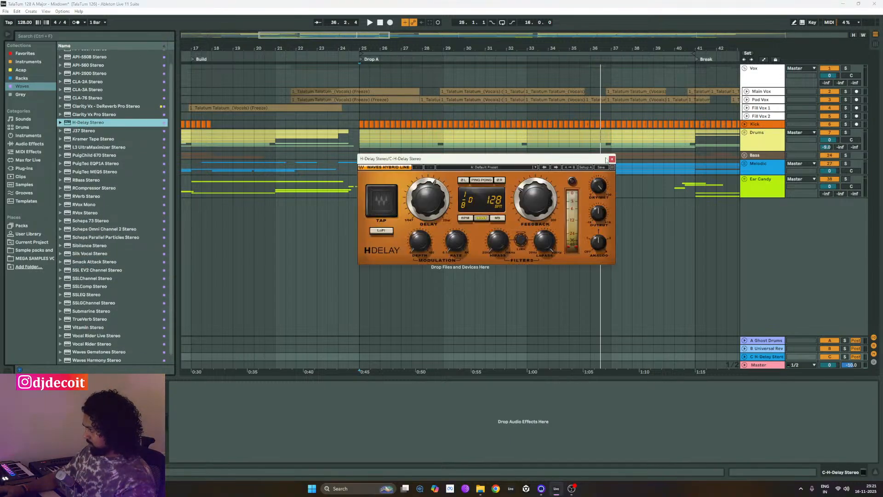
- Load H-Delay's Classics Ping Pong preset, set a 1/4 delay in BPM mode, adjust the feedback, and close its window
click(487, 168)
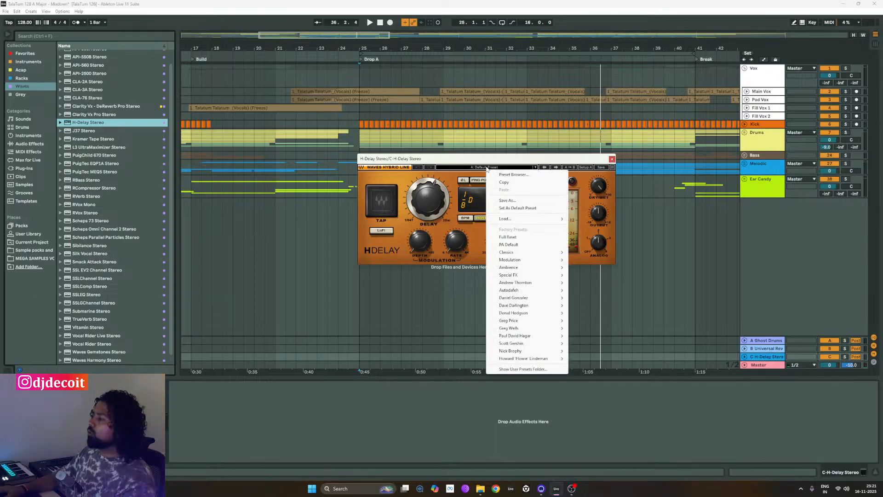
mouse_move(543, 252)
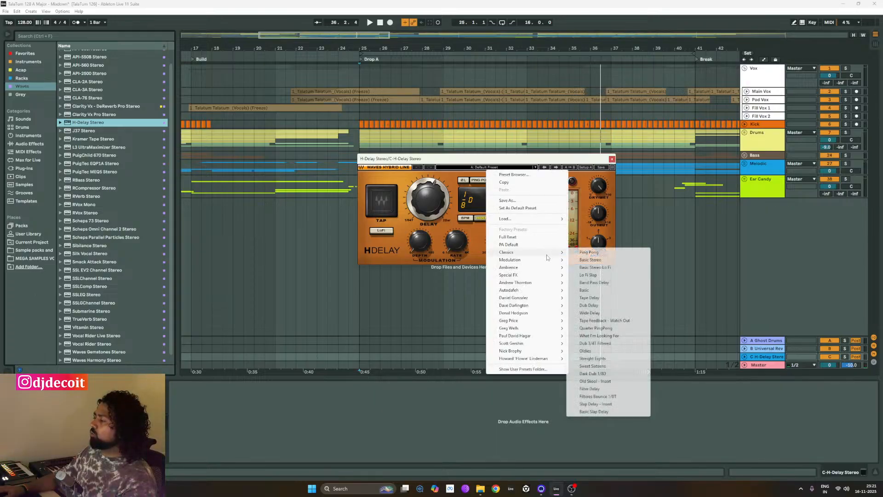
click(585, 253)
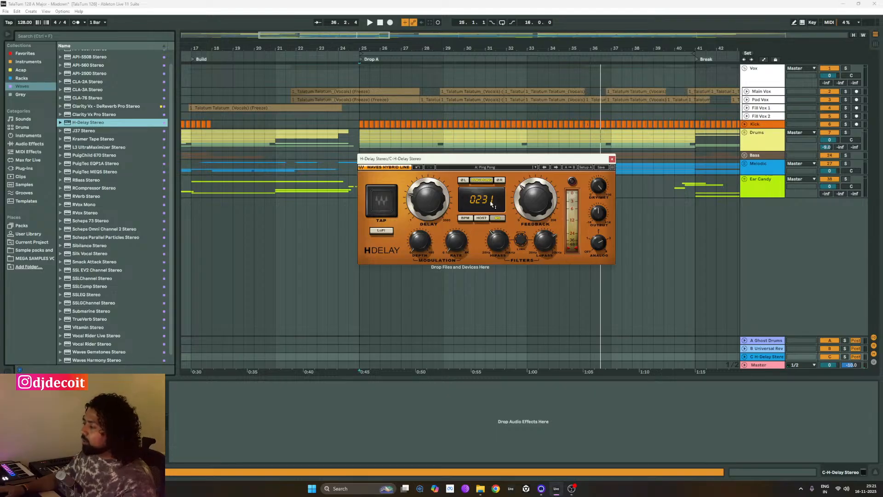
click(465, 218)
mouse_move(428, 199)
mouse_down()
mouse_move(428, 217)
mouse_move(427, 183)
mouse_up()
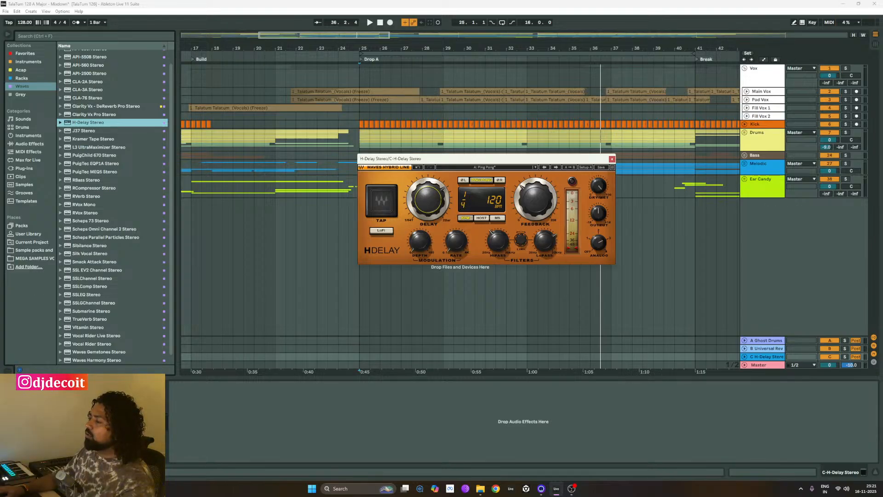
drag(538, 202, 538, 200)
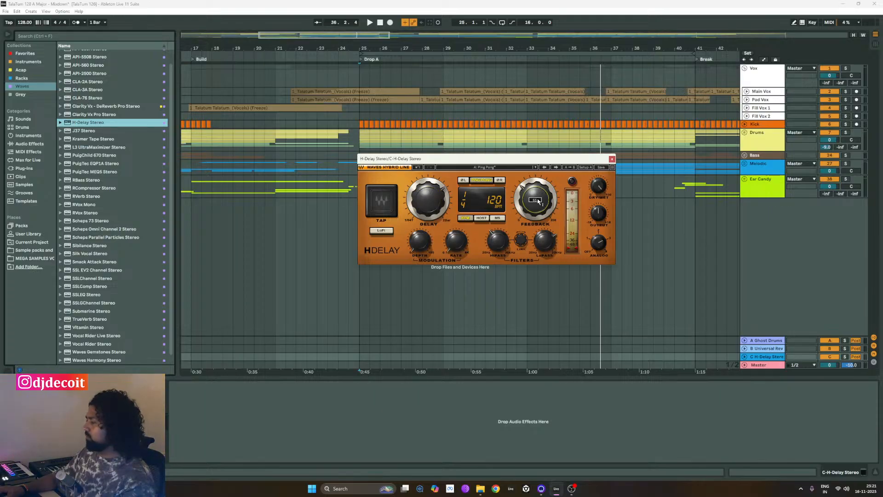
click(612, 160)
- Open the Universal Reverb return's Pro-R and examine its preset categories and the Brightness, Character, Distance, Space and Decay Rate controls
click(776, 346)
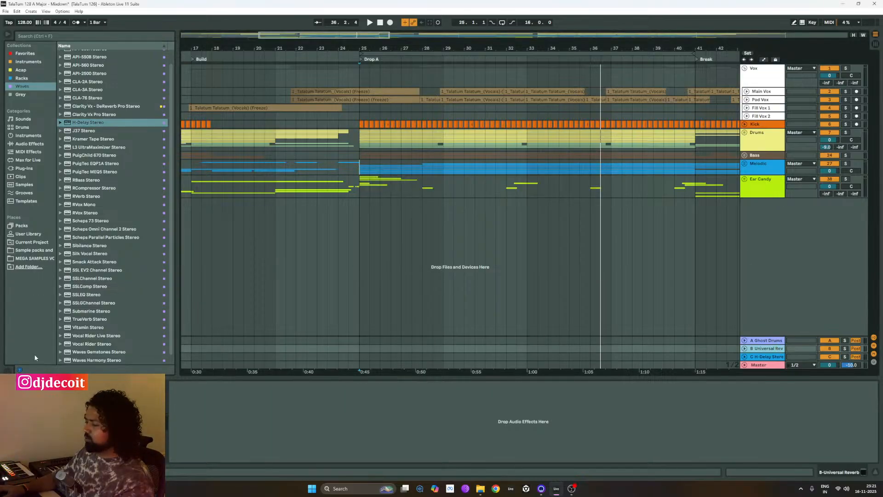
click(23, 385)
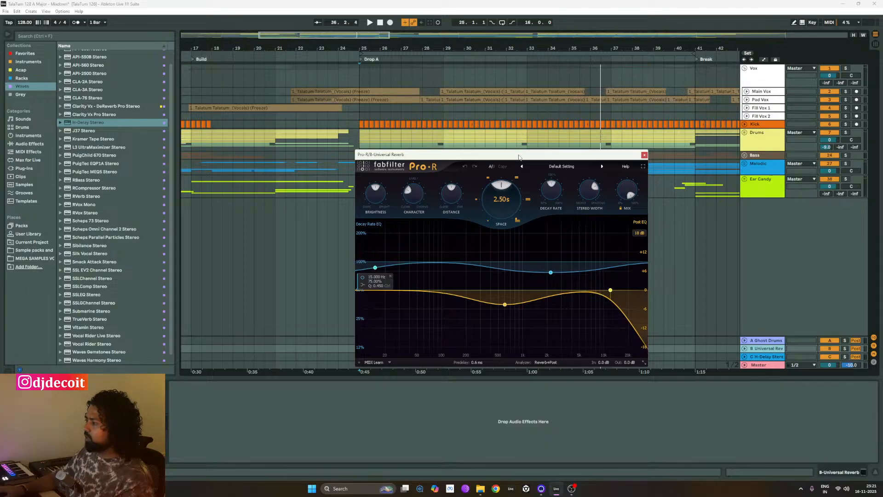
drag(519, 155, 506, 117)
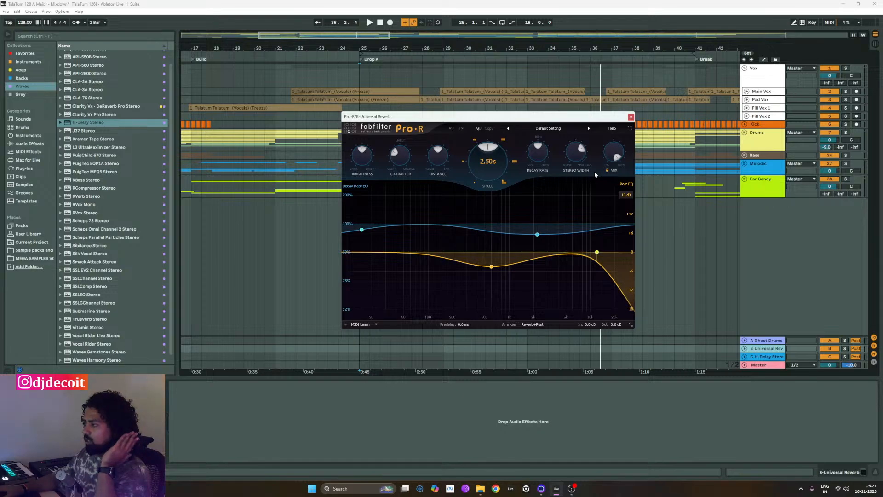
click(552, 131)
mouse_move(557, 147)
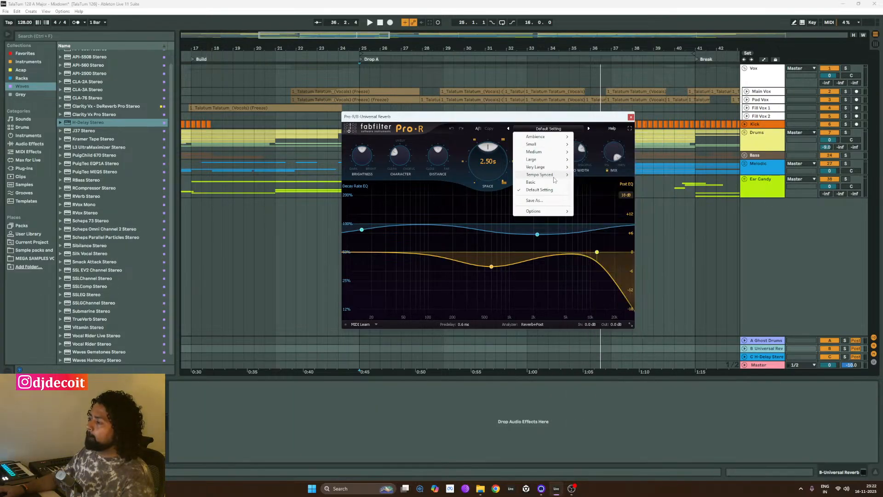
mouse_move(554, 177)
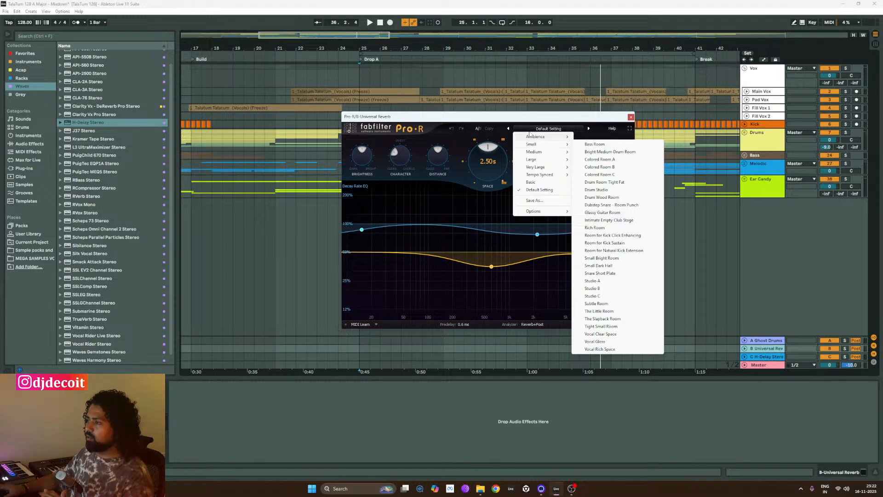
click(429, 114)
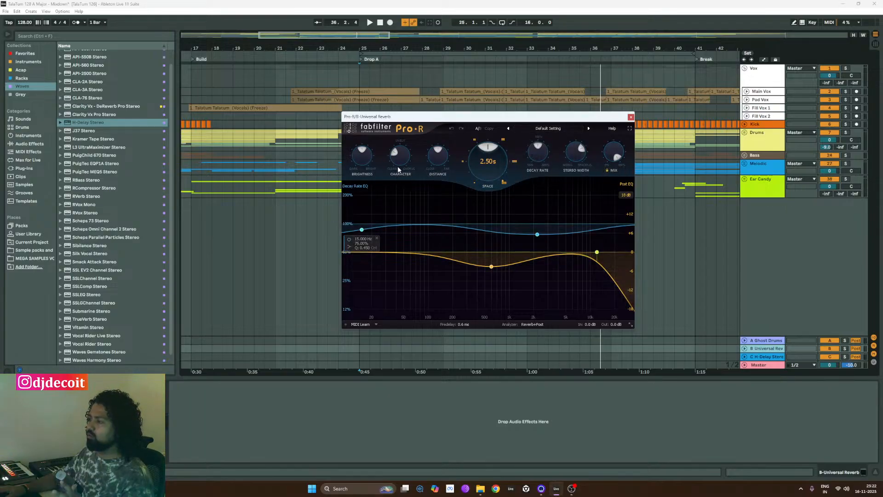
mouse_move(399, 165)
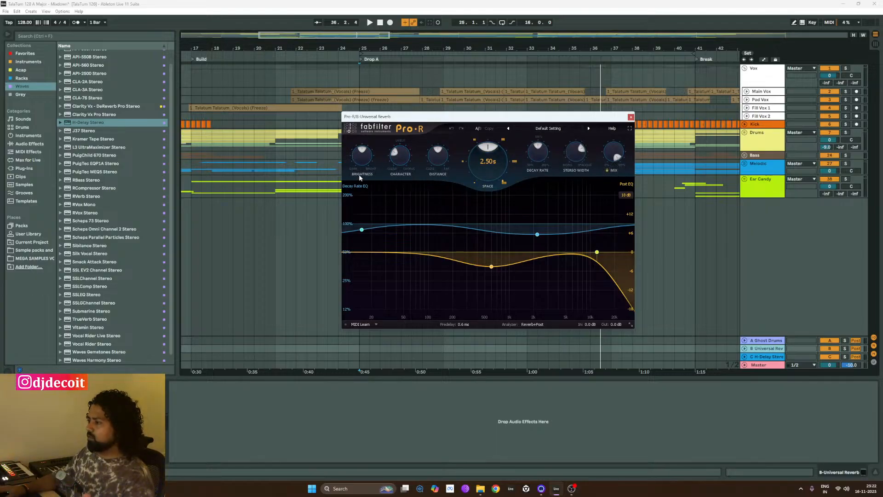
mouse_move(362, 163)
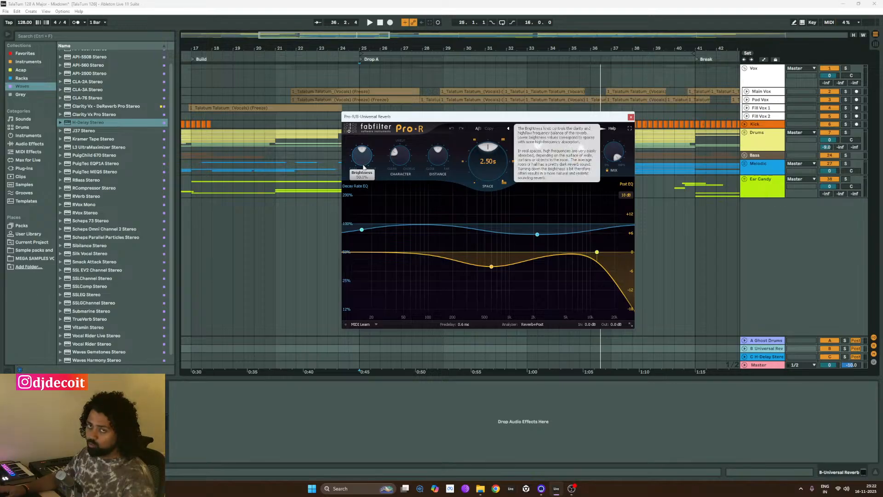
mouse_move(404, 162)
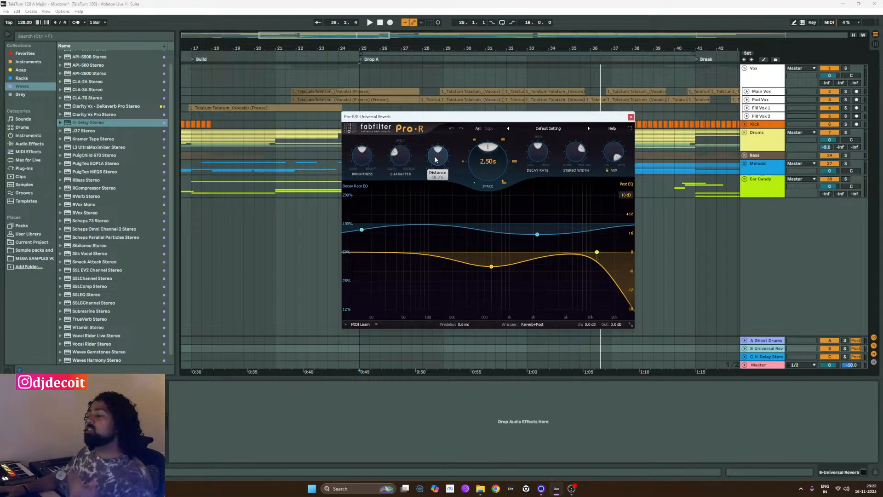
mouse_move(491, 168)
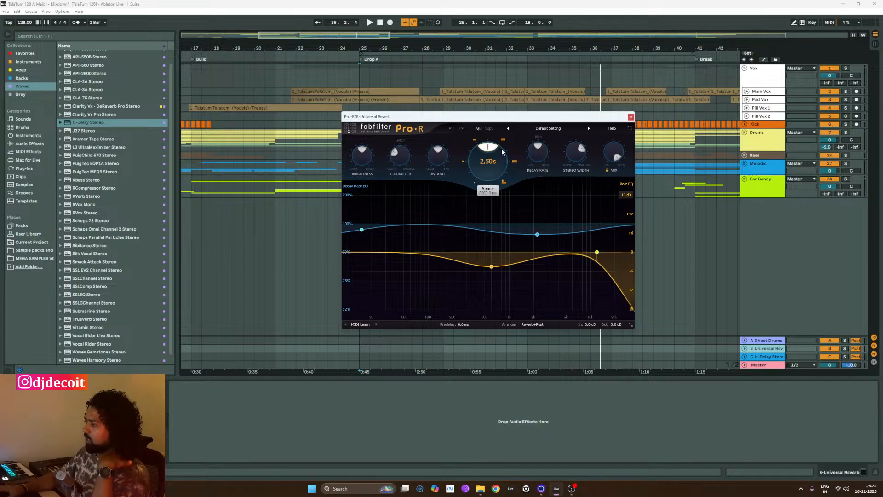
mouse_move(542, 160)
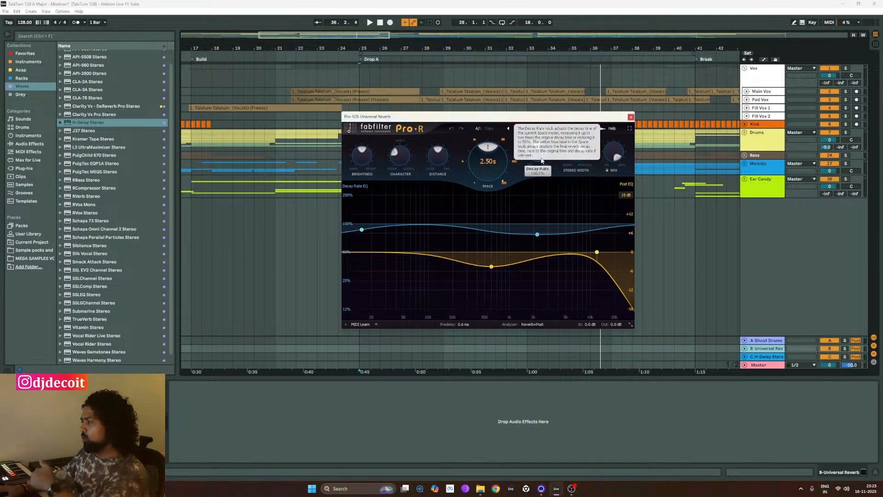
- Load the Rich Room preset from Pro-R's Small category, lower the Brightness, and close the reverb's window
click(562, 131)
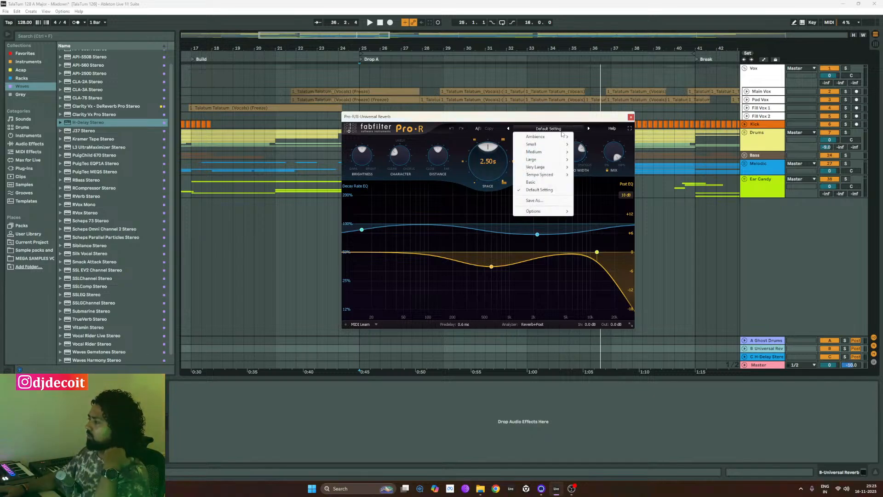
mouse_move(558, 147)
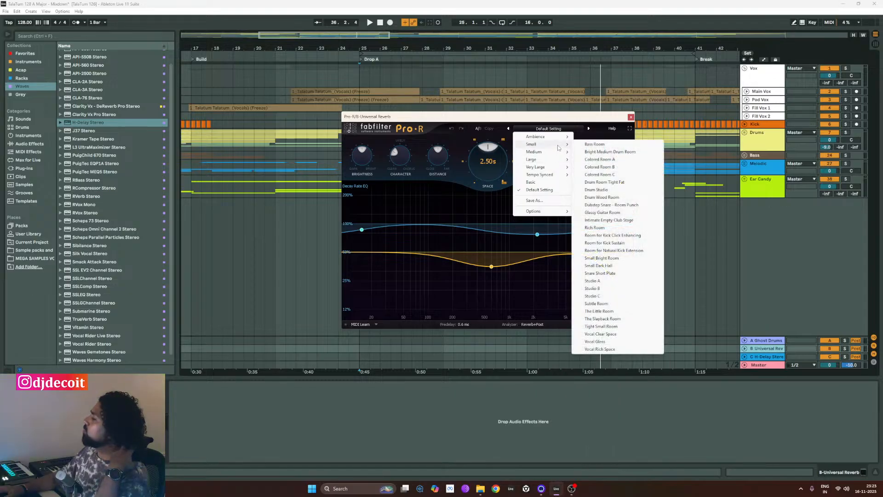
click(629, 228)
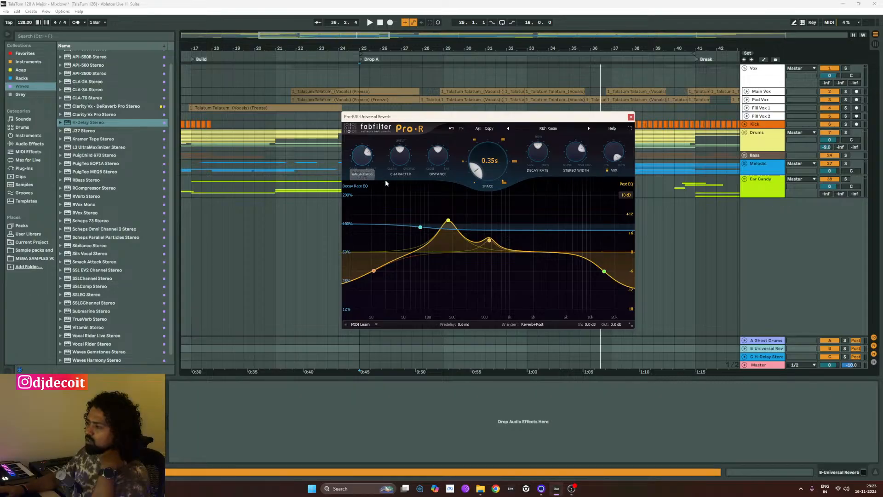
drag(353, 188, 352, 213)
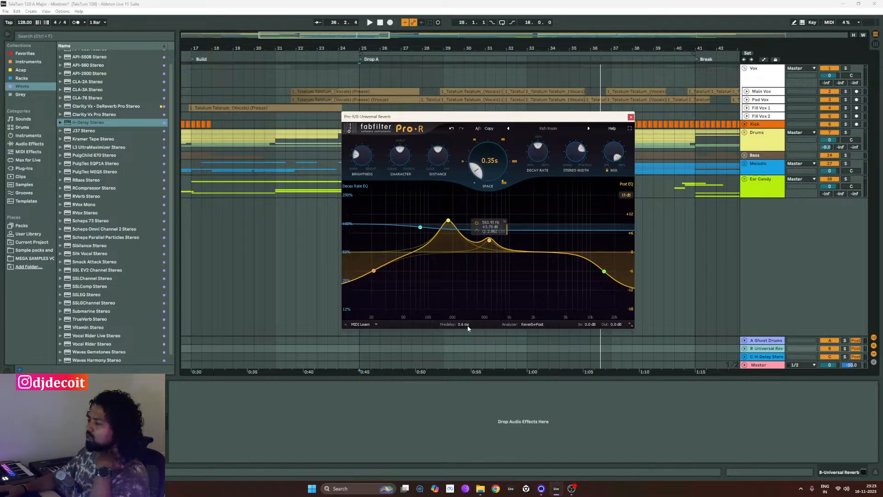
mouse_move(466, 325)
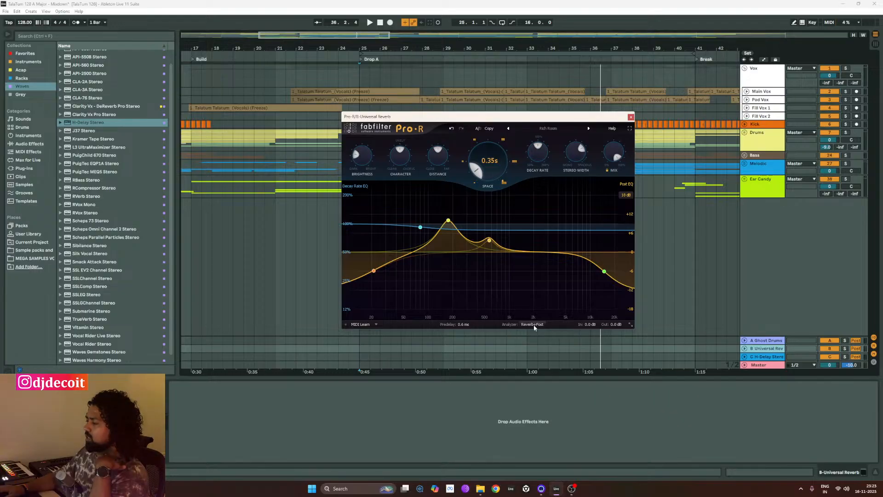
click(631, 118)
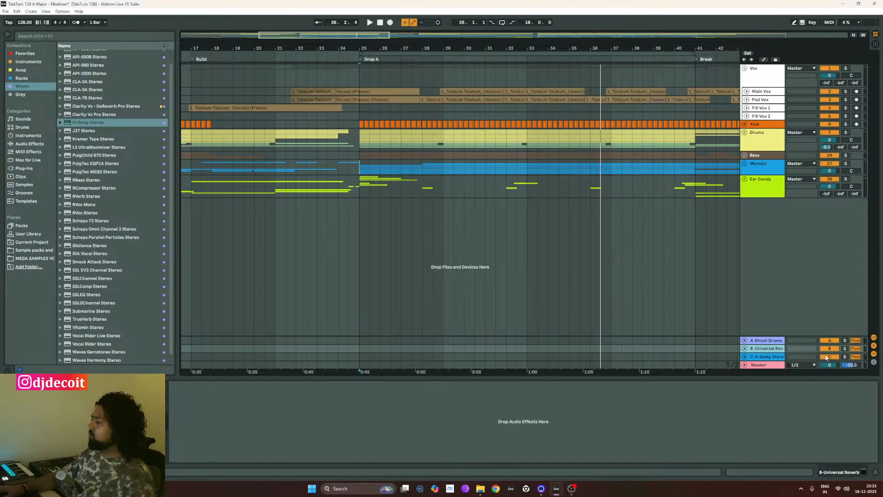
- Play the drop with the Vox group's Pro-Q 3 open, add a bell band at about 1.7 kHz, and solo the Vox group
click(772, 358)
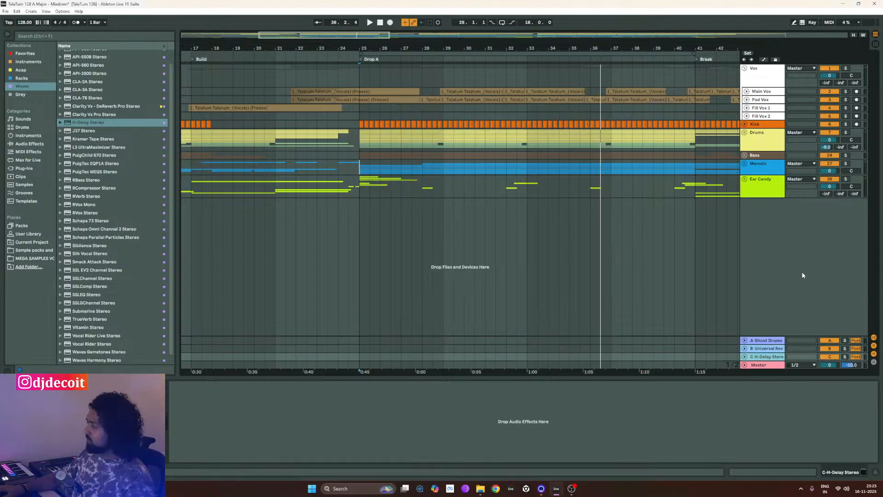
click(752, 74)
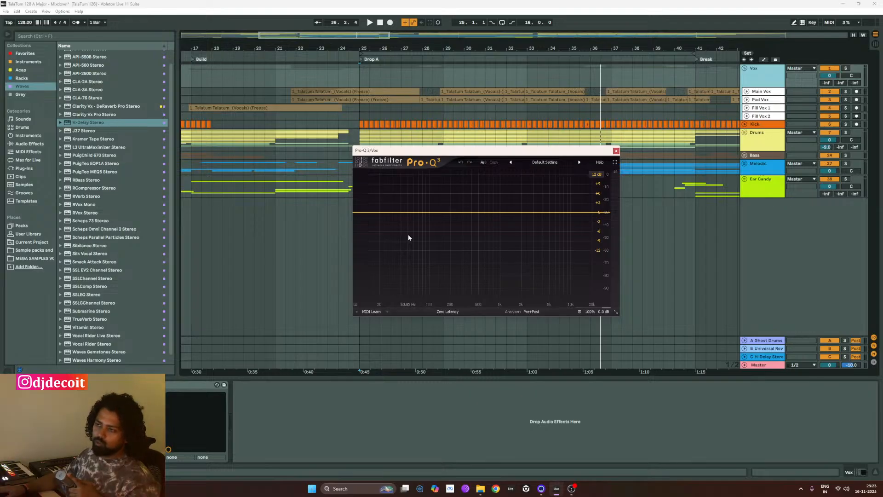
key(space)
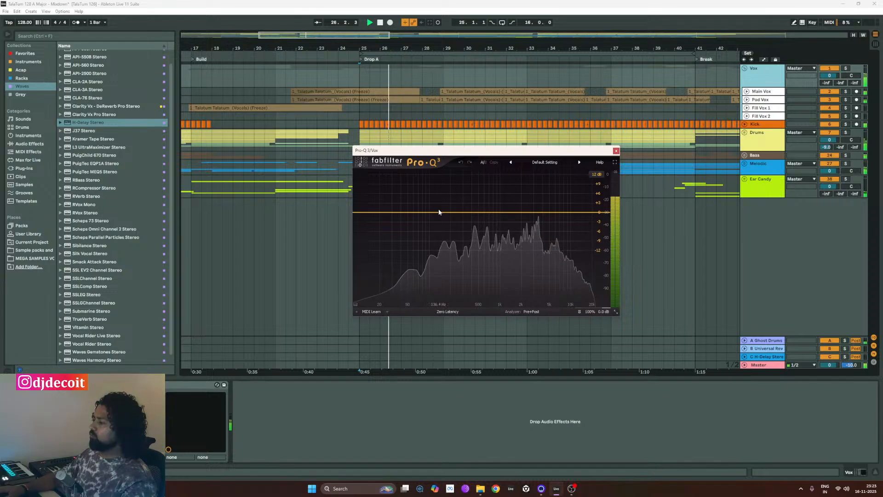
click(518, 213)
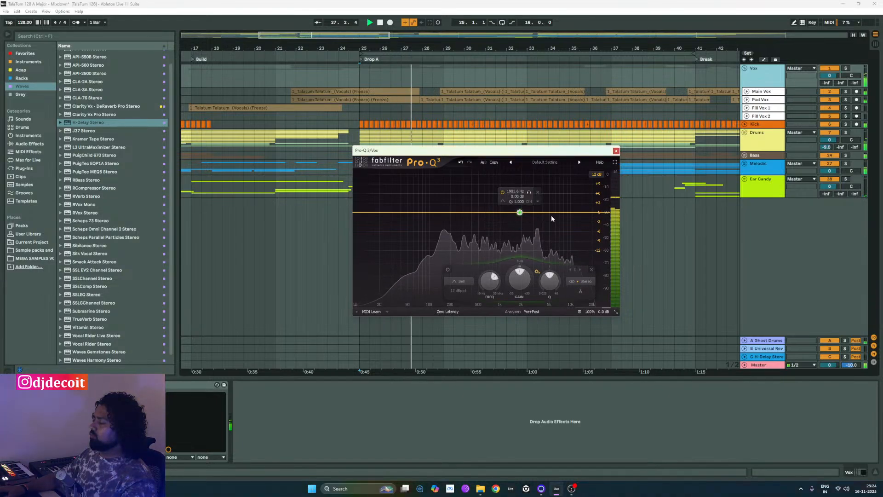
drag(519, 214, 528, 184)
key(space)
click(845, 68)
key(space)
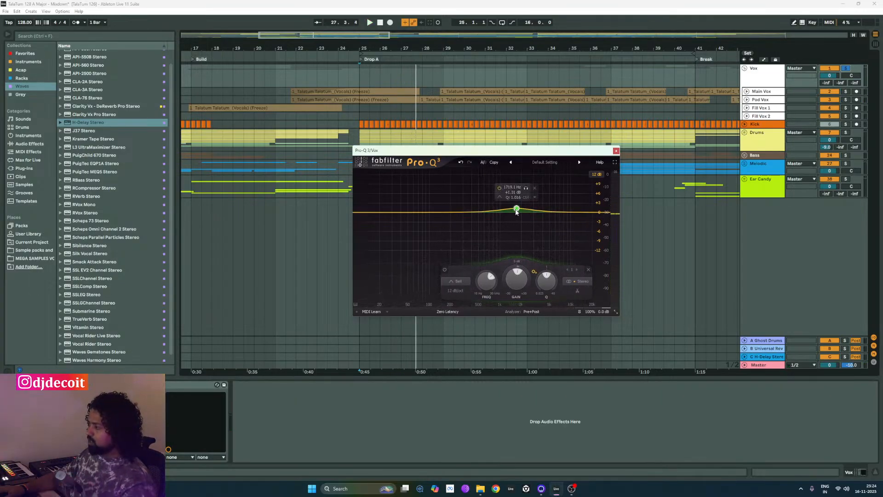
- Set the Vox EQ band's dynamic range to +3 dB and its gain to 0 dB
drag(517, 209, 516, 207)
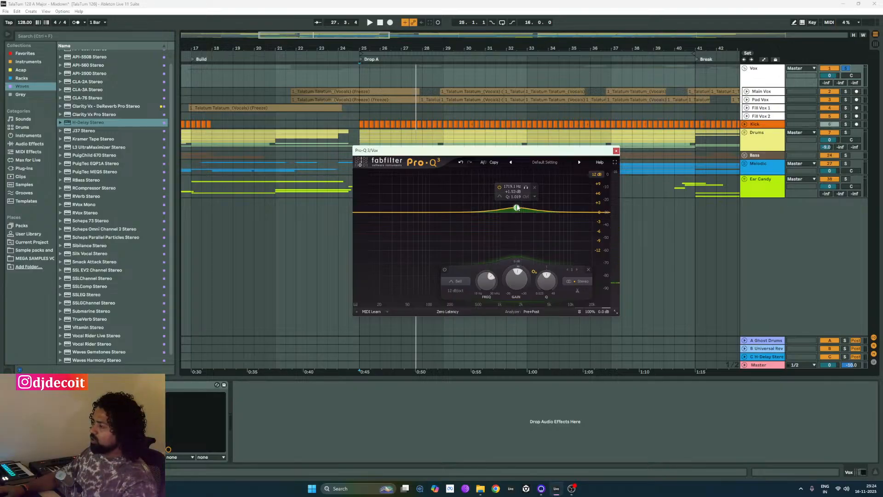
double_click(518, 269)
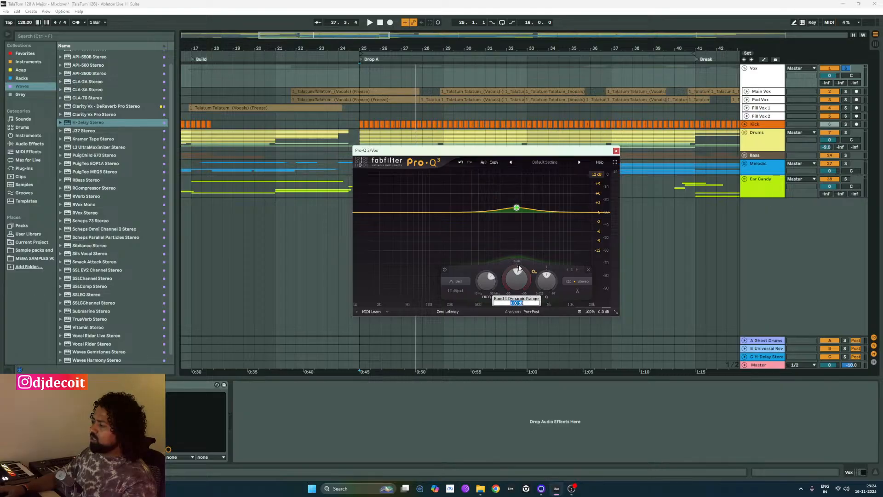
key(Return)
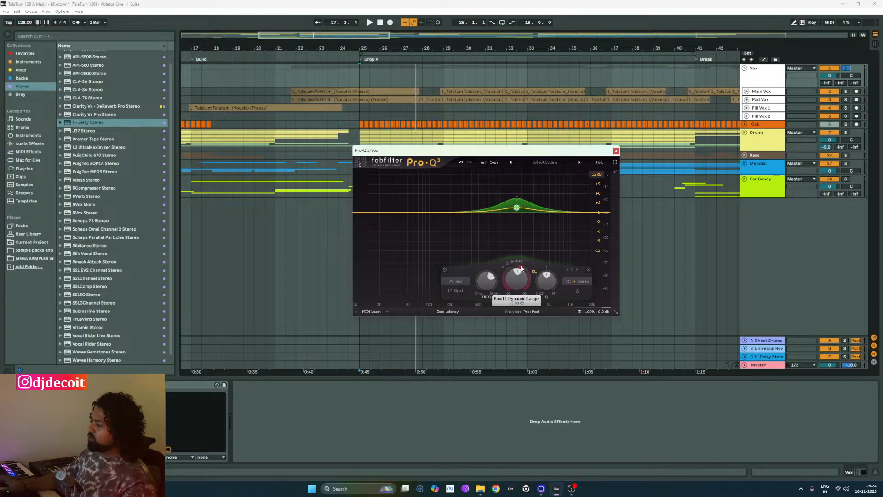
double_click(516, 286)
text(0)
key(Return)
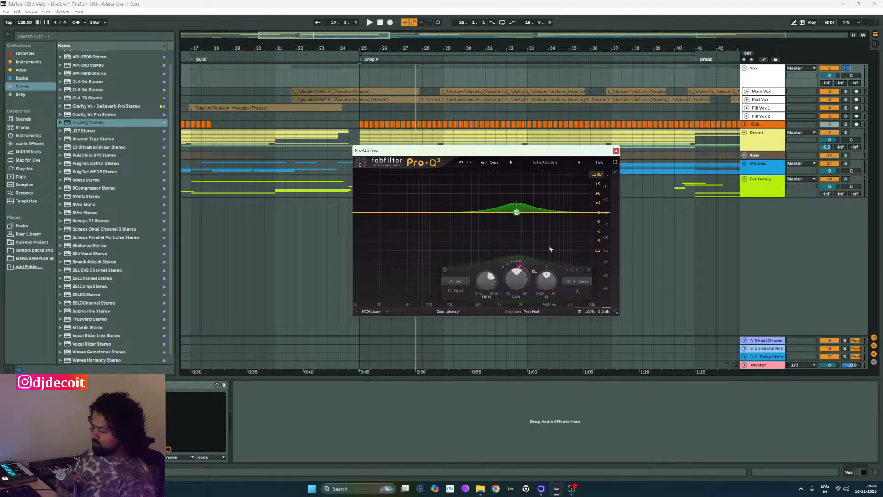
- Play the start of the drop and compare the soloed Vox group with its Pro-Q 3 bypassed and active
key(space)
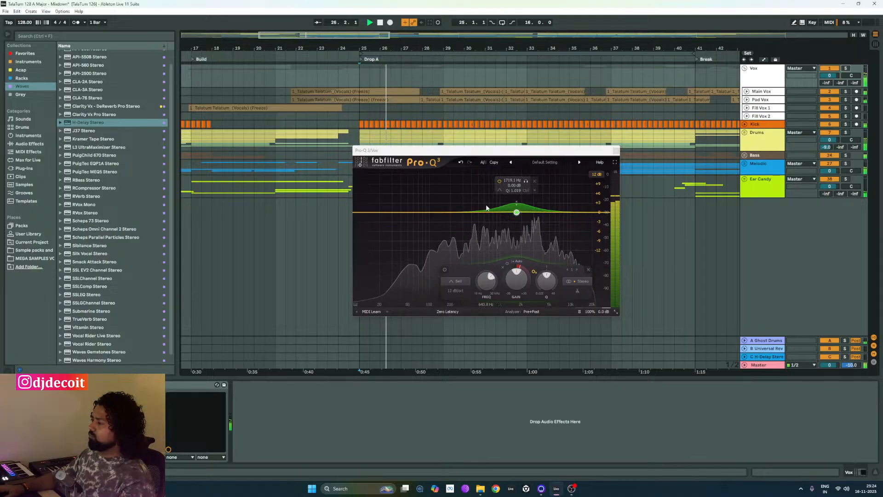
key(space)
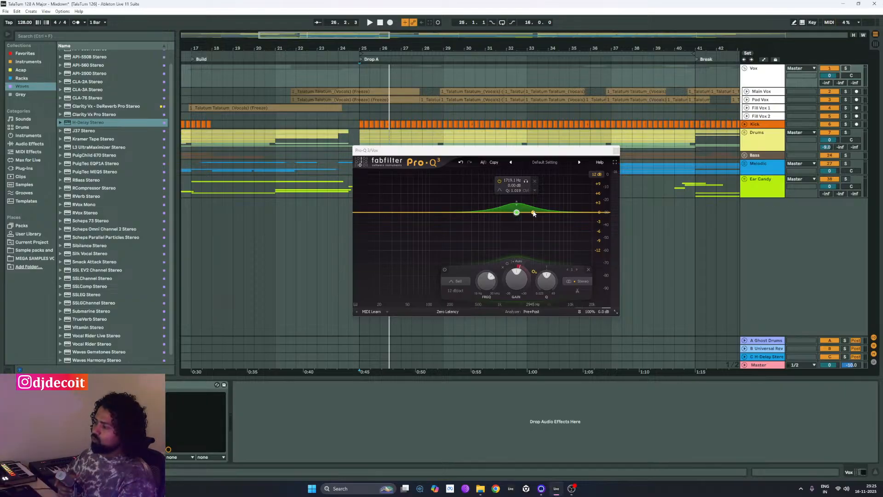
key(space)
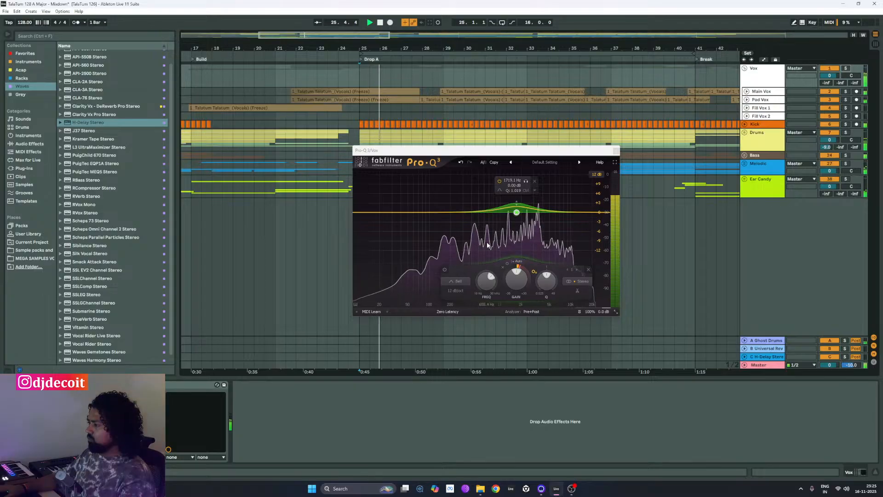
click(580, 311)
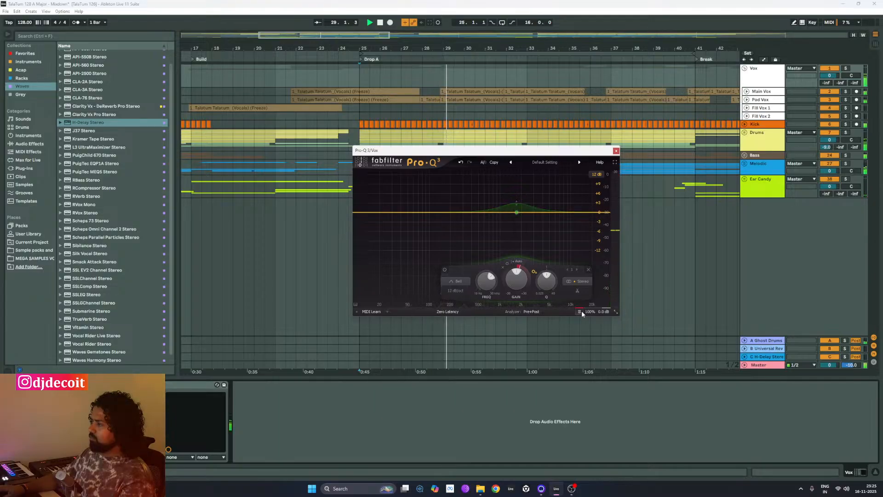
click(580, 311)
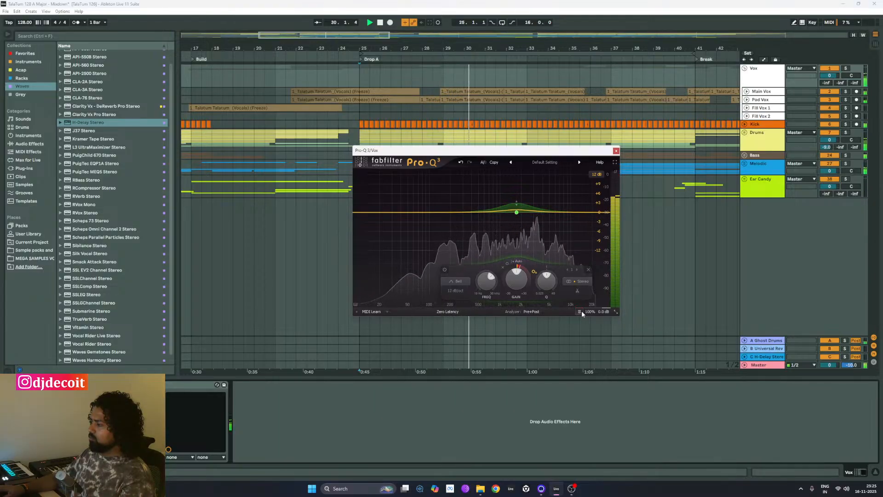
- Add a high shelf band to the Vox EQ with a dynamic range of +6 dB at 8 kHz, and audition it
click(574, 212)
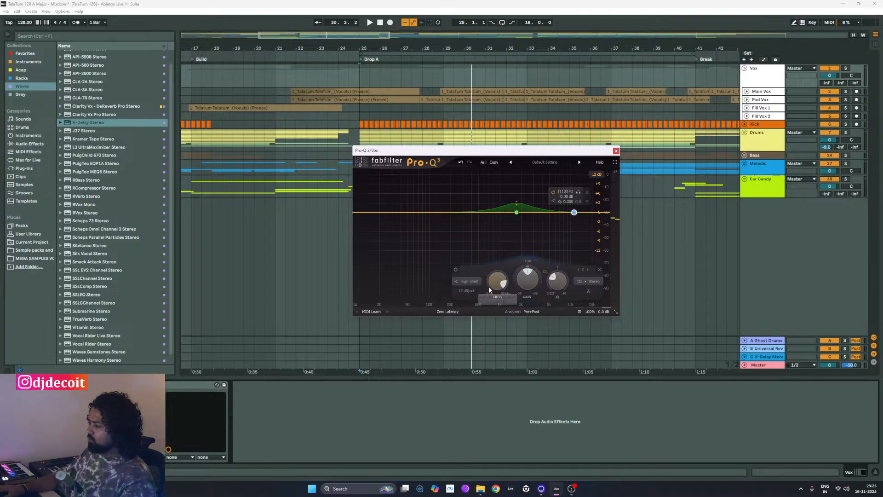
double_click(528, 267)
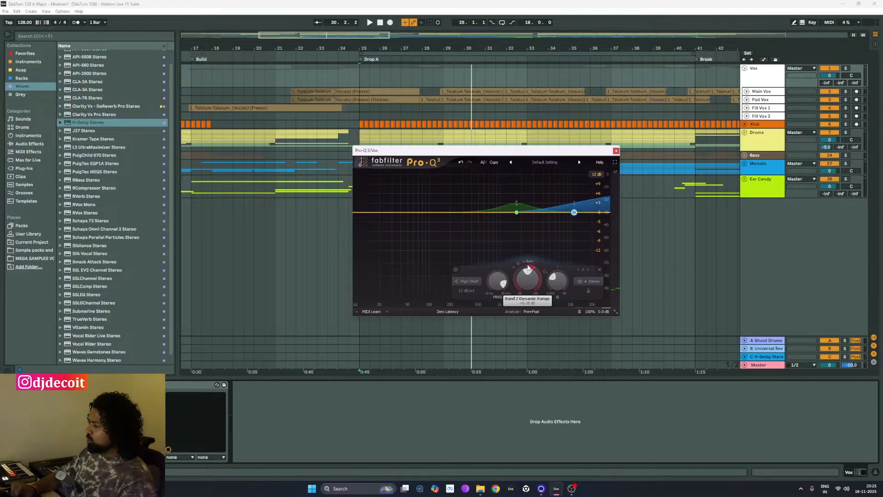
click(575, 213)
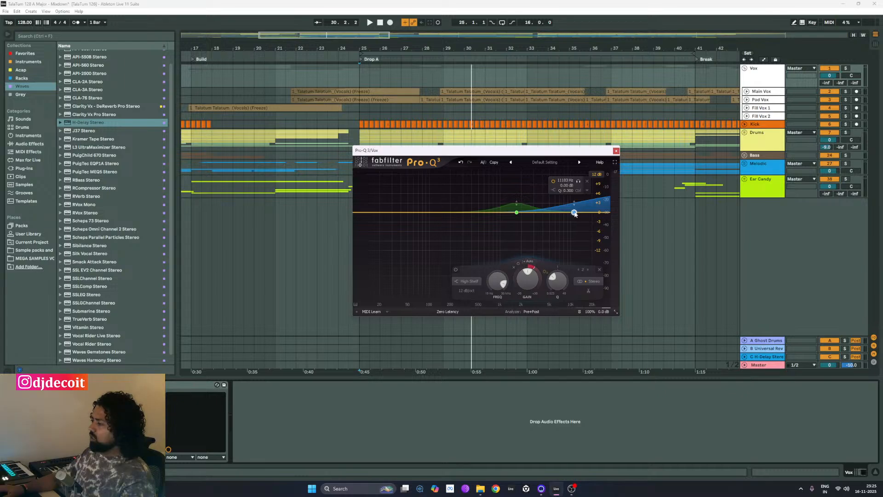
double_click(496, 285)
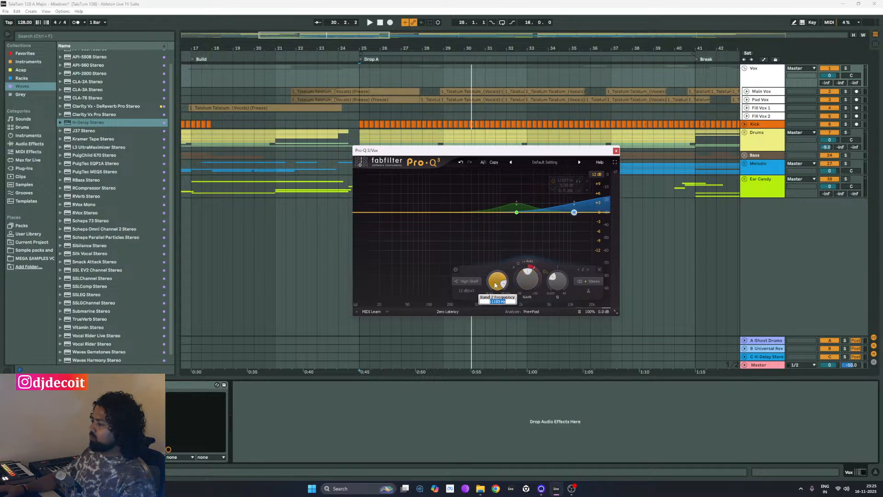
text(8k)
key(Return)
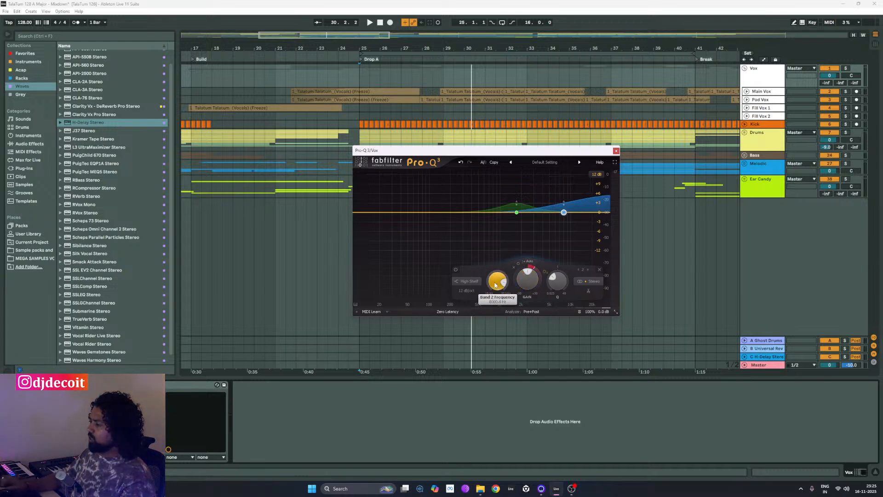
key(space)
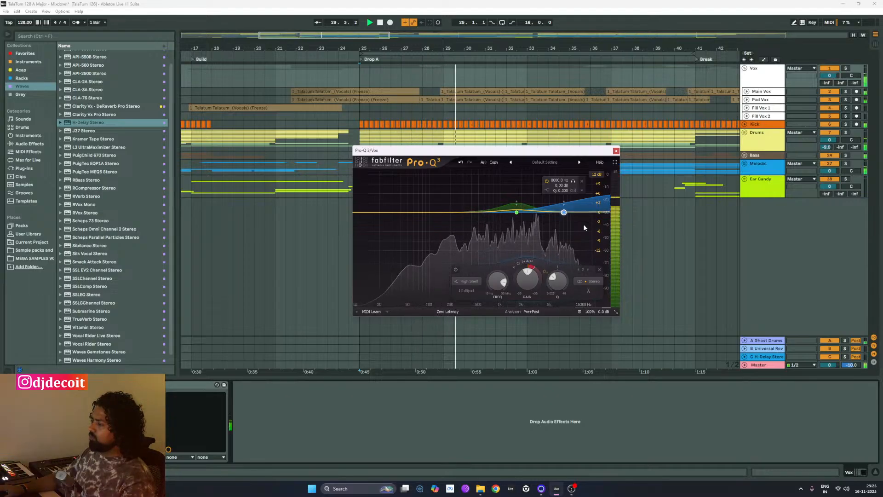
key(space)
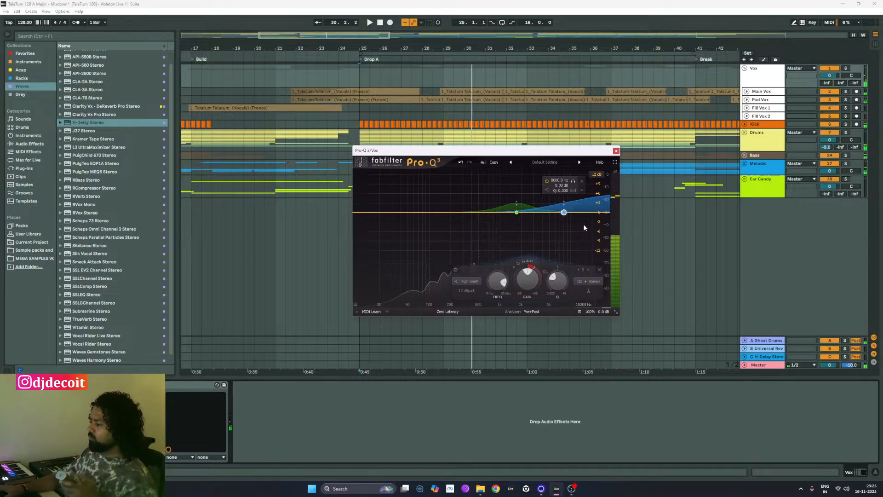
- Reset the Vox high shelf's dynamic range to 0 dB and set its static gain to +3 dB
double_click(529, 269)
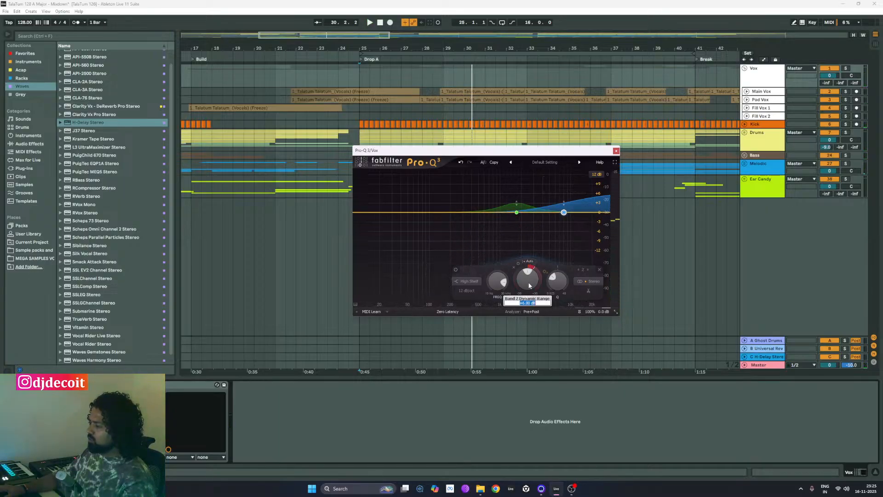
text(0)
key(Return)
double_click(529, 285)
text(+)
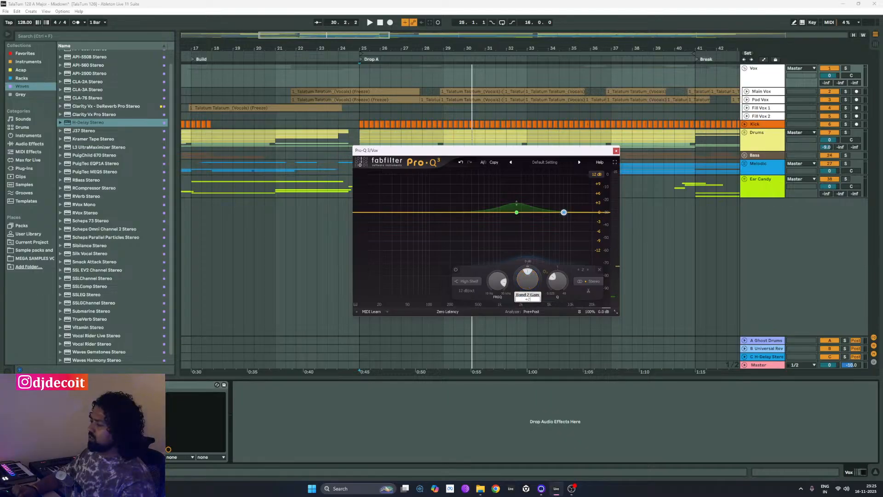
text(2)
key(Return)
double_click(525, 282)
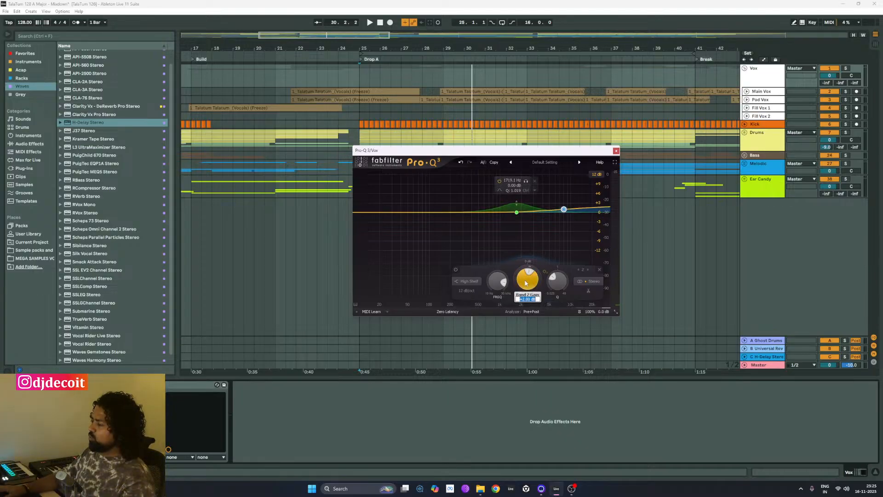
text(3)
key(Return)
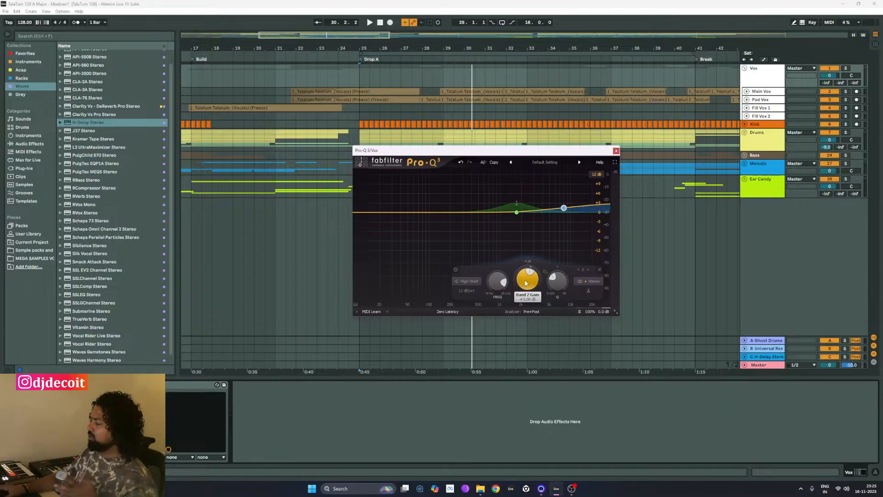
- Listen to the equalised vocals through the drop and from the start of the Break, then close the Vox EQ window
key(space)
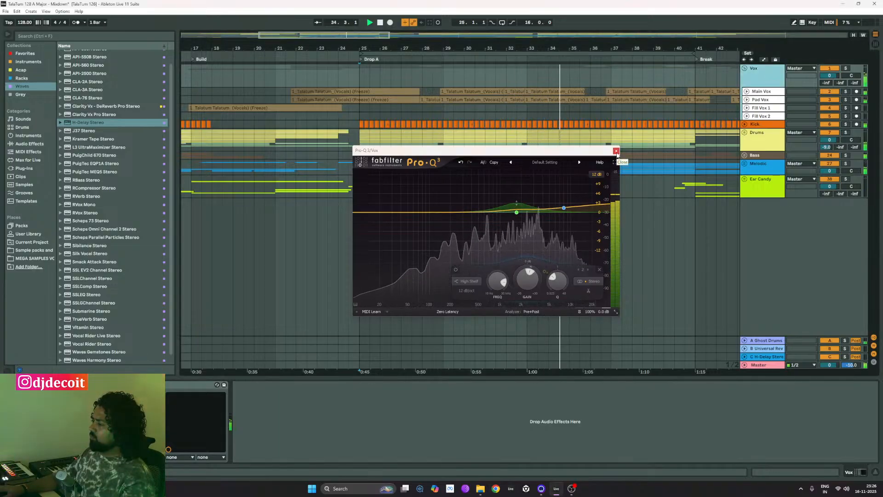
scroll(205, 118, down, 4)
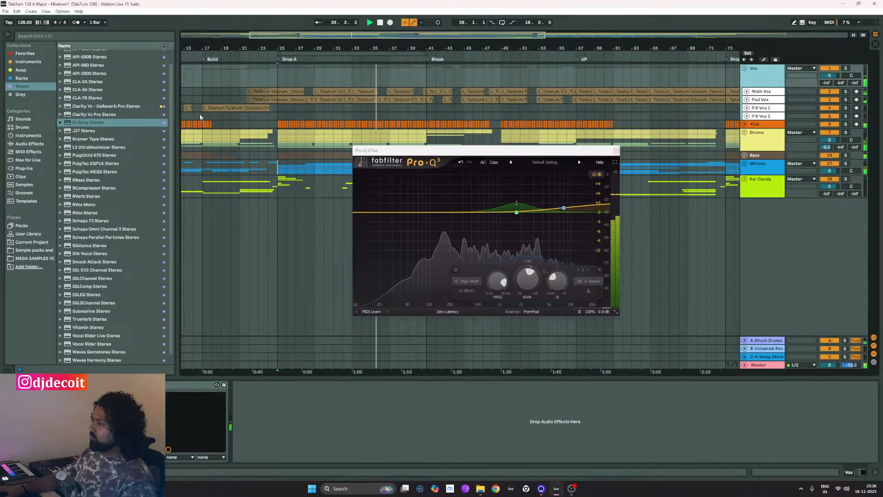
click(427, 108)
key(space)
key(space)
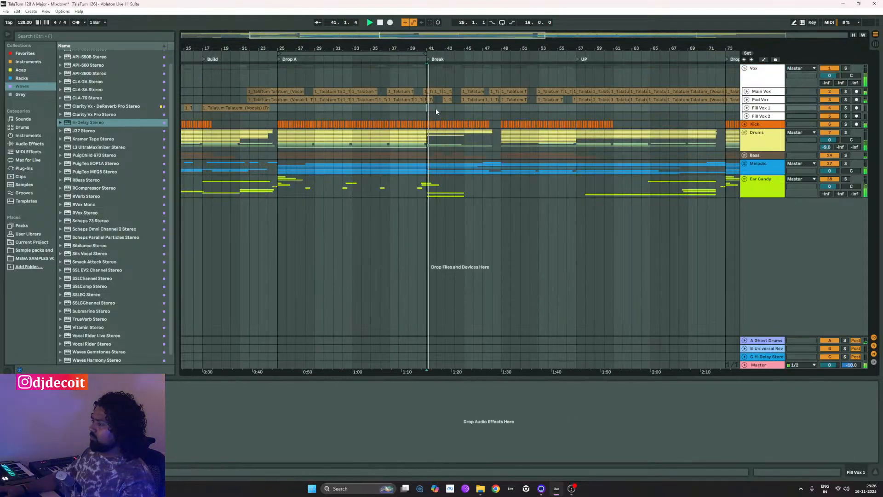
click(765, 78)
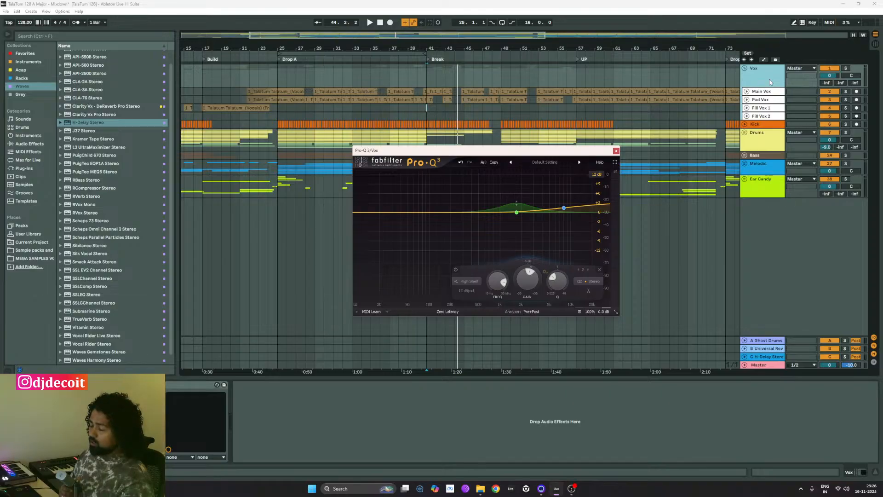
key(space)
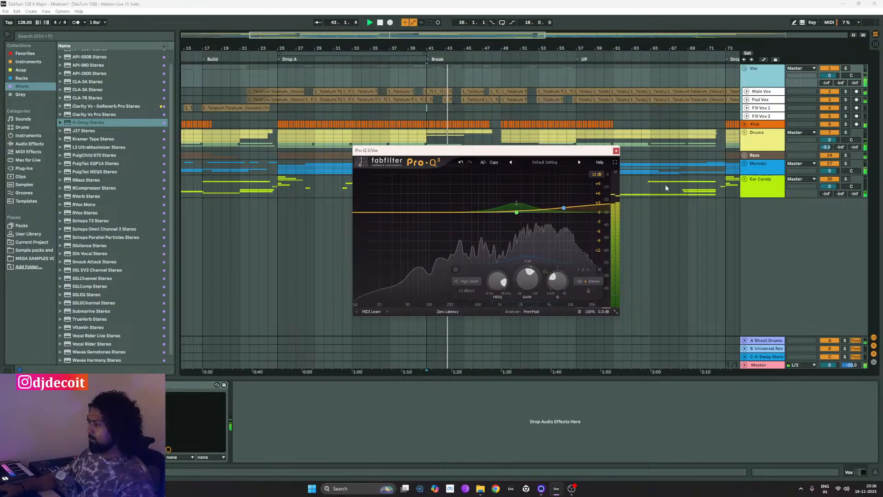
click(616, 151)
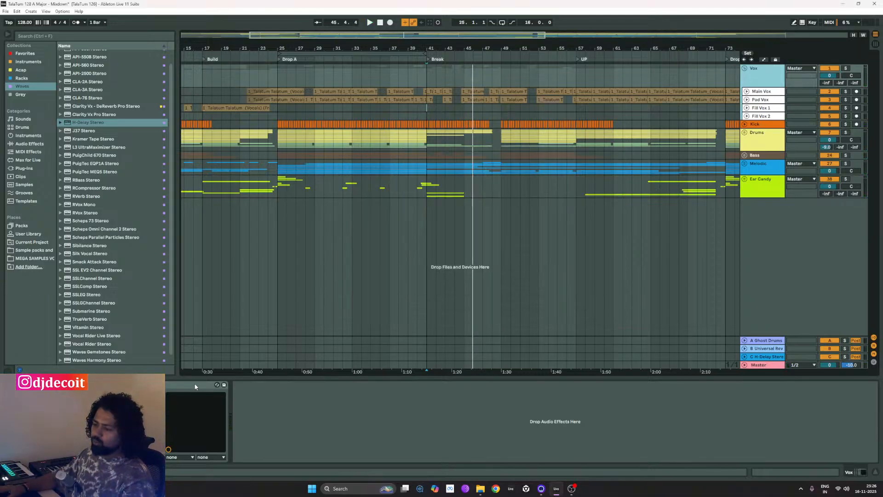
- Fold the Vox group's Pro-Q 3, add FabFilter Pro-R with the Ambience preset Vocal Reflections, and lower its Brightness
key(Delete)
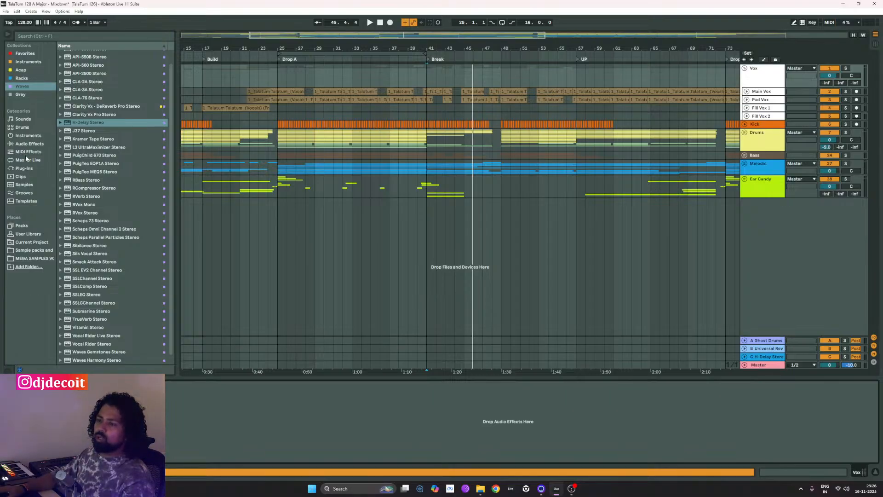
click(24, 168)
click(90, 176)
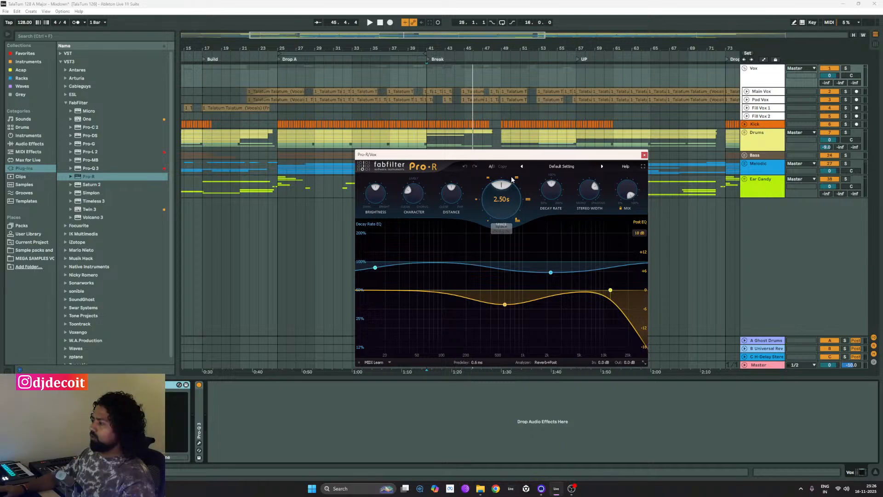
click(576, 167)
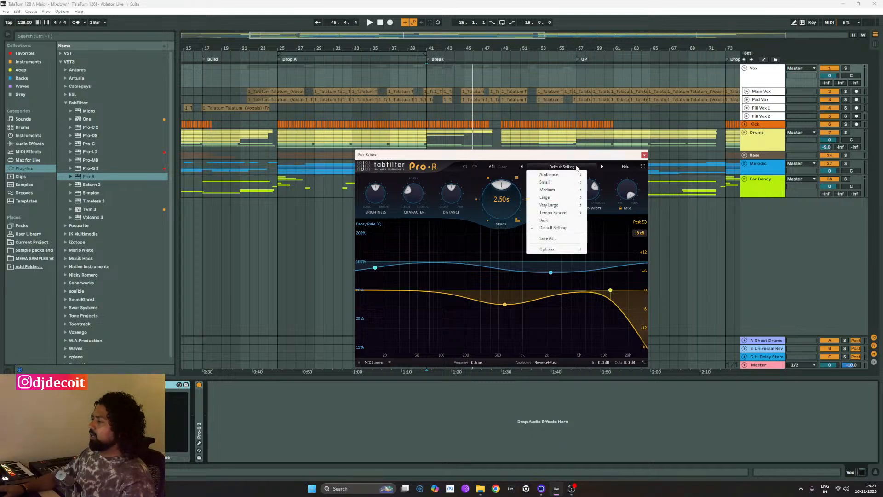
mouse_move(574, 174)
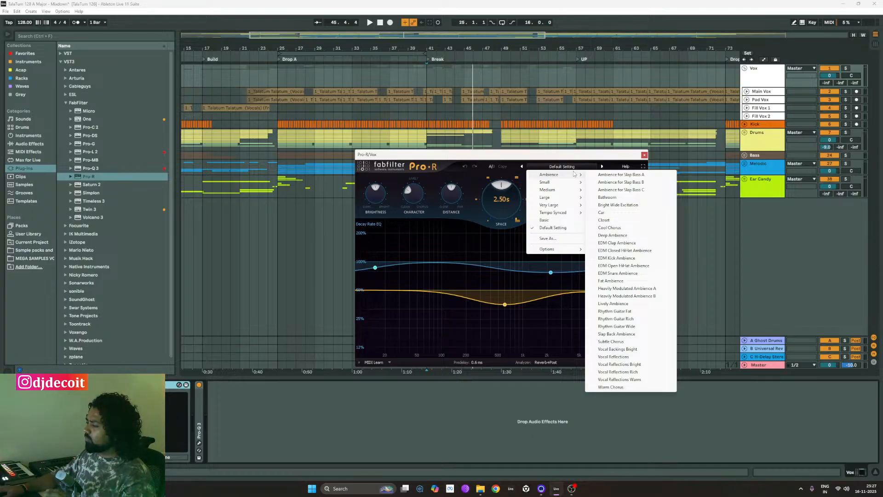
click(640, 357)
drag(373, 197, 372, 242)
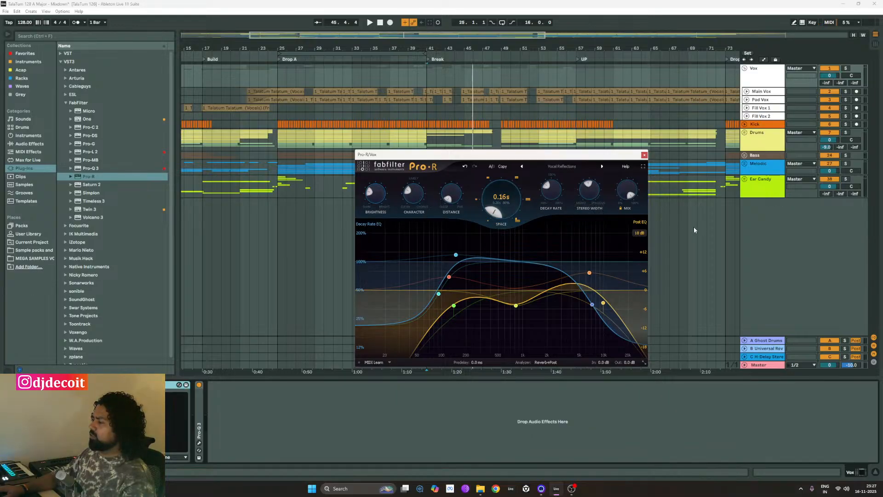
- Play from the start of Drop A with the reverb window in view, raise Pro-R's Distance and lower its Mix
drag(551, 155, 500, 137)
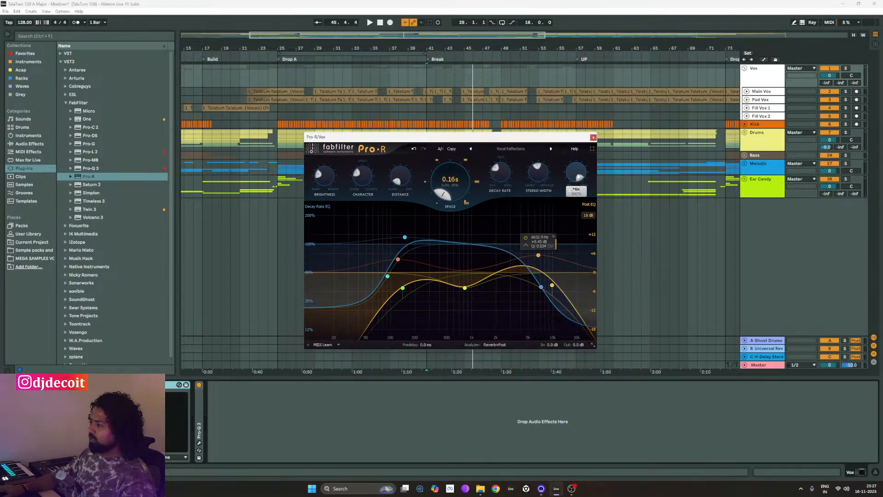
drag(483, 137, 442, 131)
key(space)
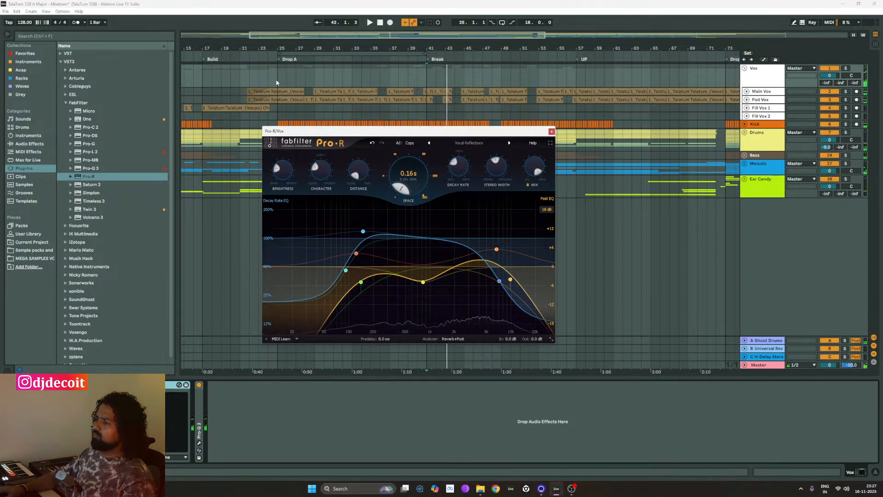
click(283, 98)
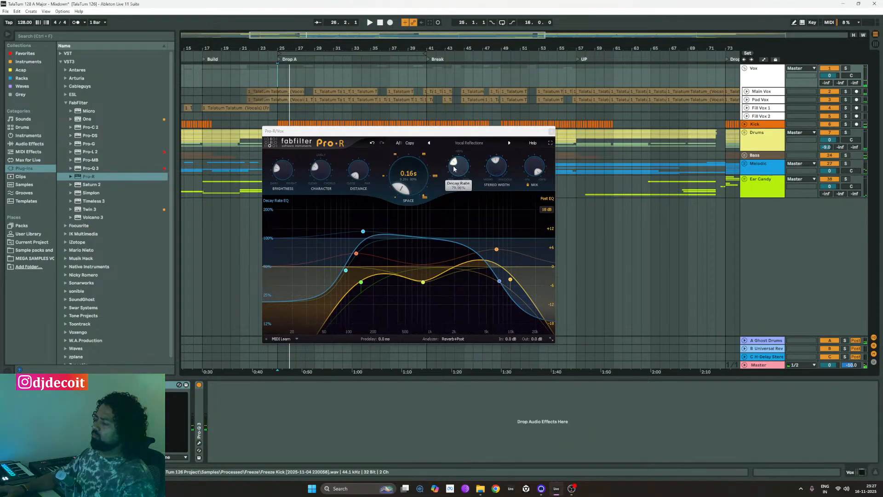
key(space)
drag(355, 148, 356, 115)
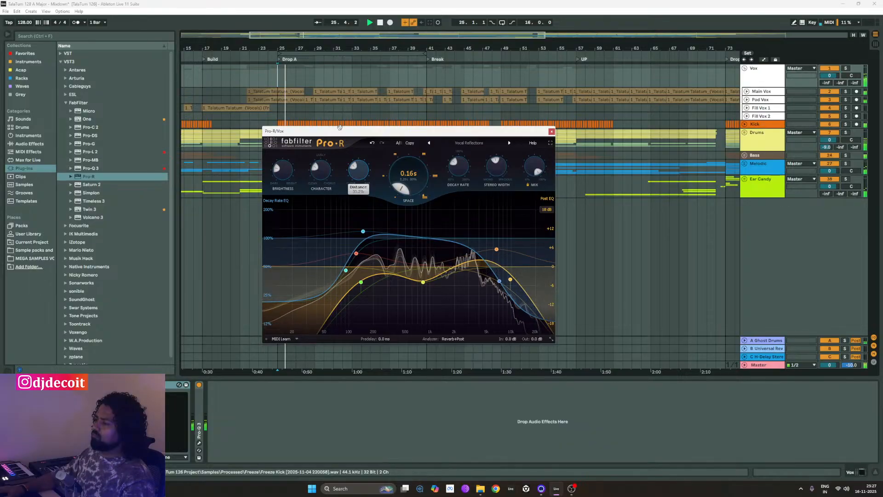
drag(534, 167, 520, 198)
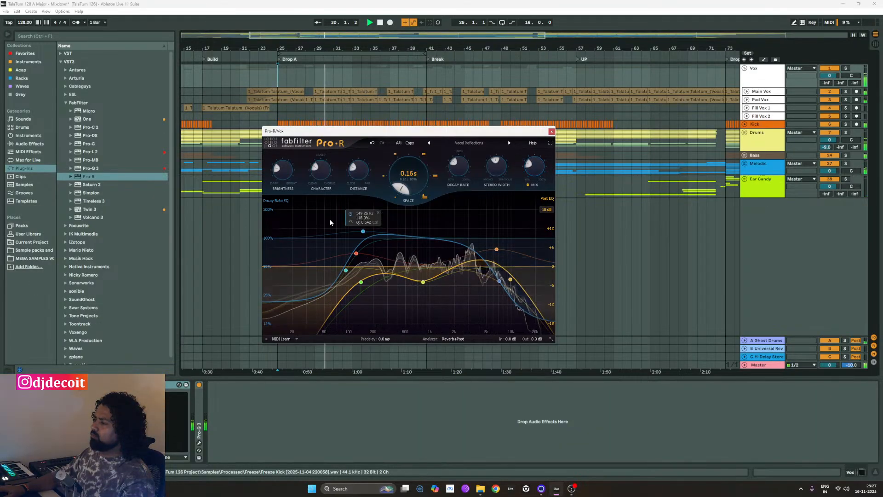
- Raise the Vox reverb's Character, lower its Brightness further, and lengthen Space to about 0.46 s
drag(321, 164, 278, 178)
mouse_move(355, 168)
drag(400, 189, 398, 177)
- Increase the Vox reverb's Decay Rate and Stereo Width, then audition a higher Mix and bring it back down
mouse_move(455, 168)
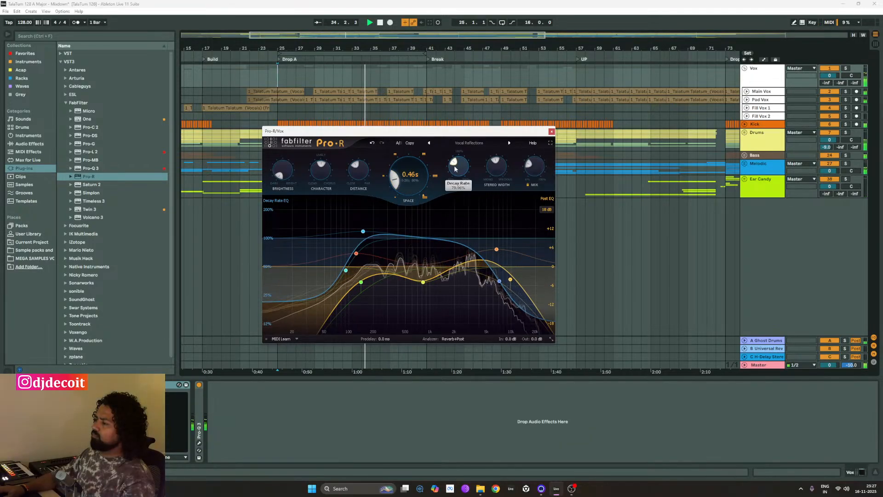
drag(455, 168, 505, 140)
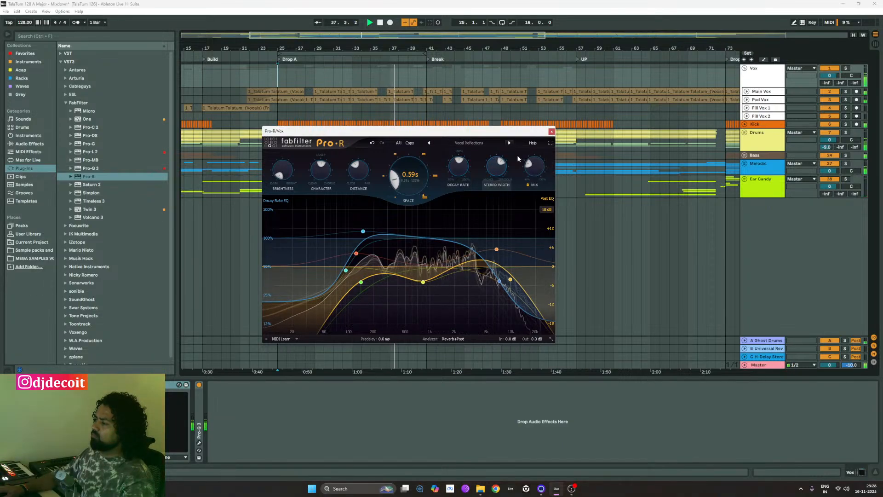
drag(535, 166, 554, 74)
drag(529, 168, 503, 286)
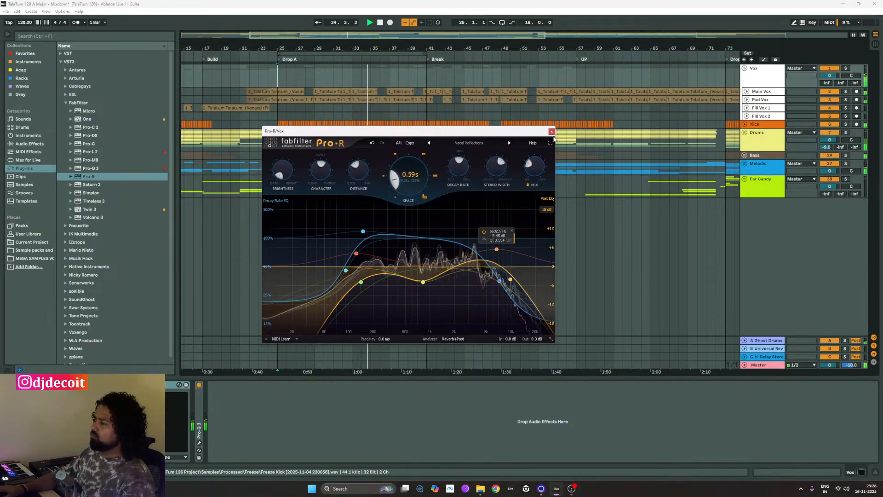
- Fold the Vox group's Pro-R and unfold its Pro-Q 3 to review the EQ curve
click(551, 131)
double_click(167, 384)
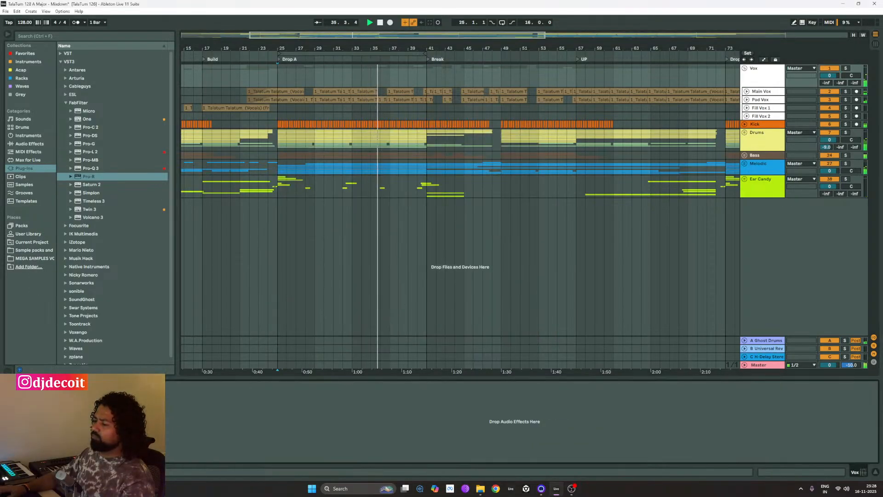
double_click(131, 405)
click(154, 385)
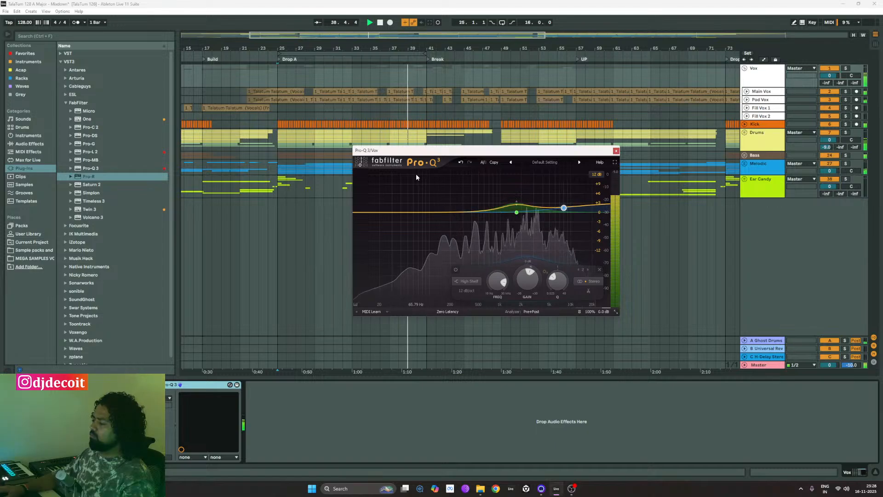
click(615, 151)
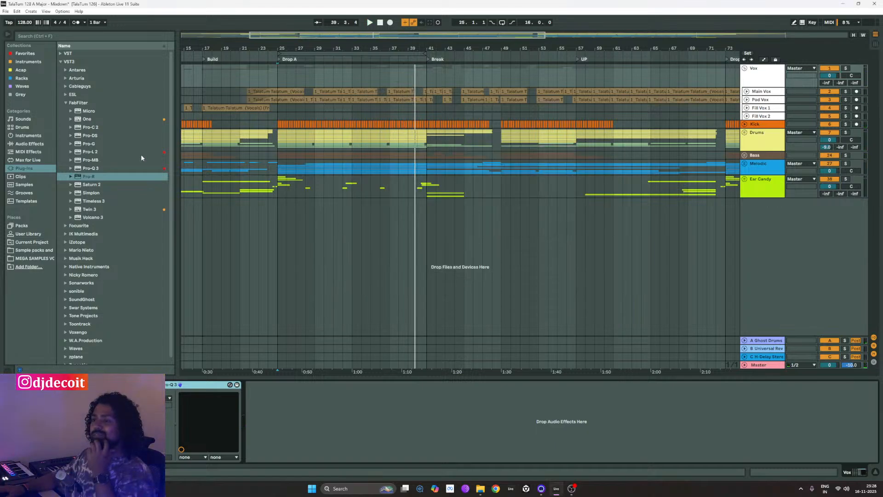
- Add Waves Silk Vocal Stereo from the Waves collection after Pro-Q 3 on the Vox group
click(32, 86)
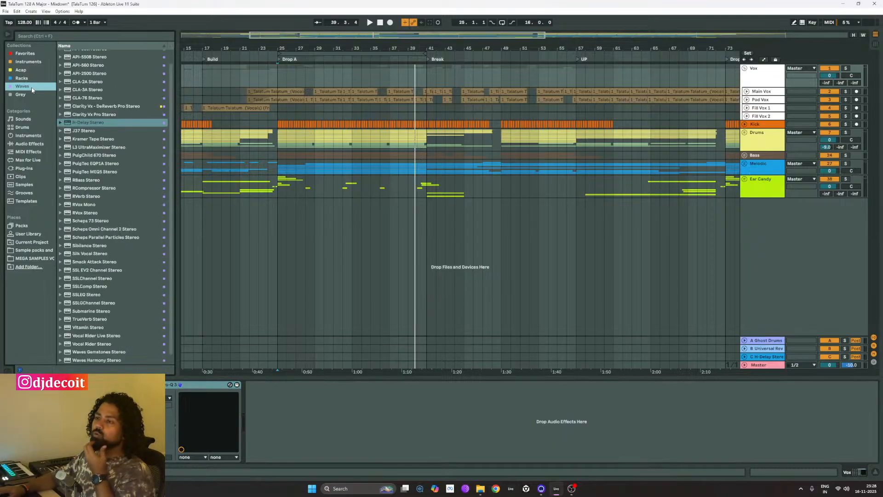
scroll(124, 219, up, 2)
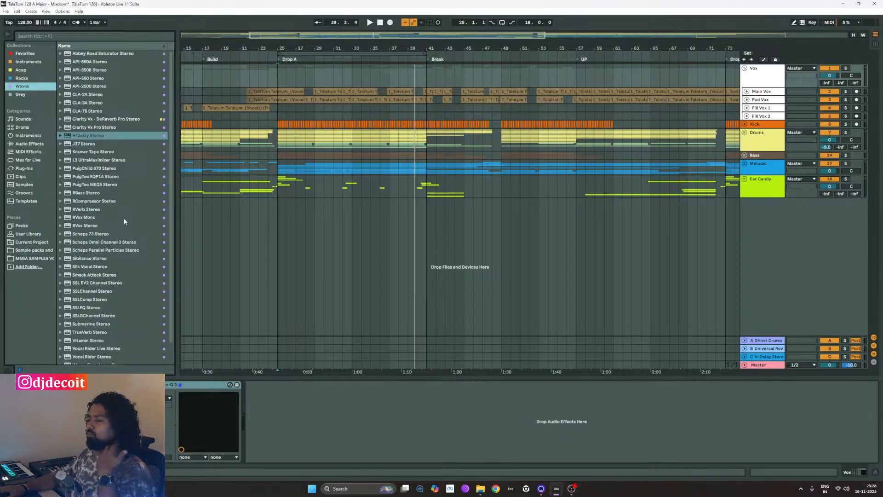
scroll(123, 217, down, 3)
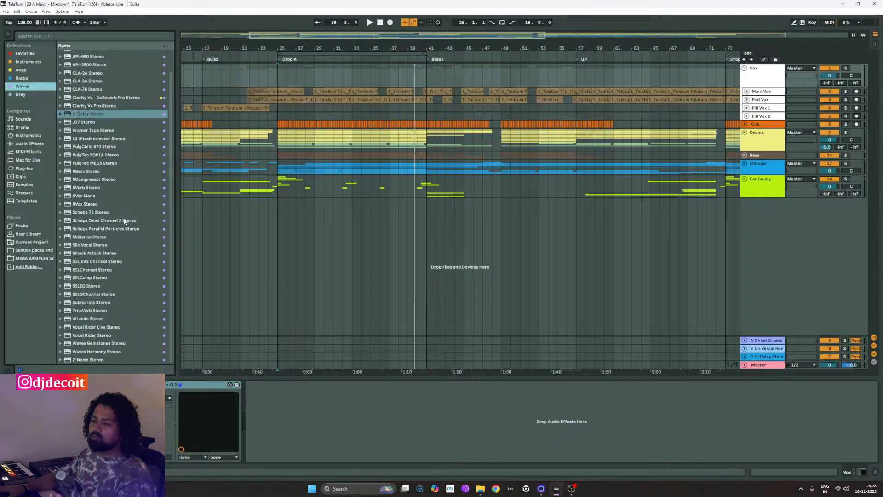
click(104, 246)
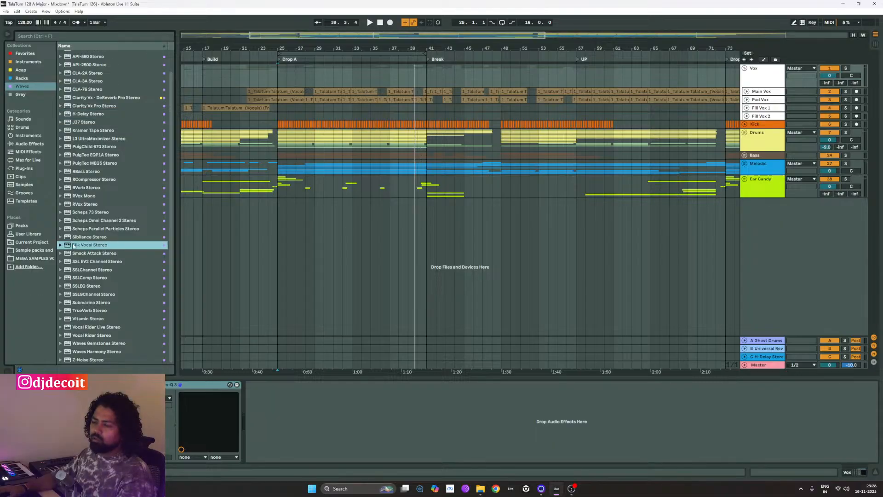
drag(250, 348, 286, 432)
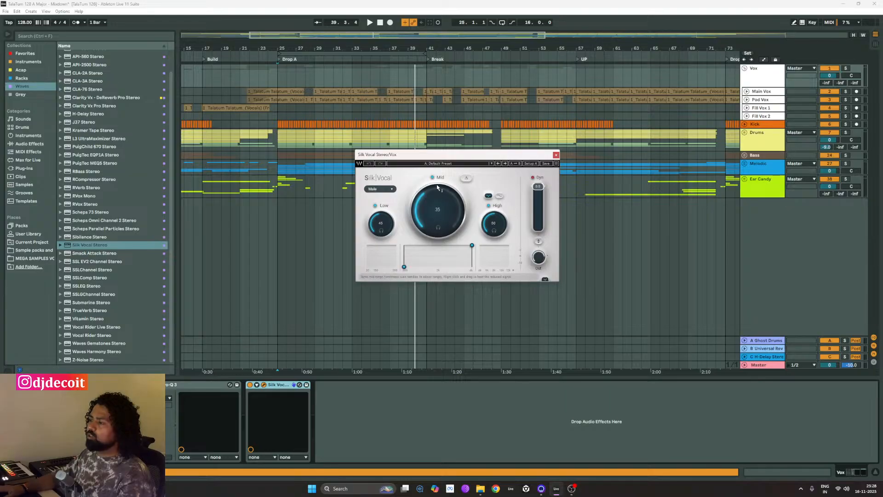
- Load Silk Vocal's Raw to Pro - Male (Gain Match) preset, audition it from Drop A, and toggle the A option beside Mid
click(447, 164)
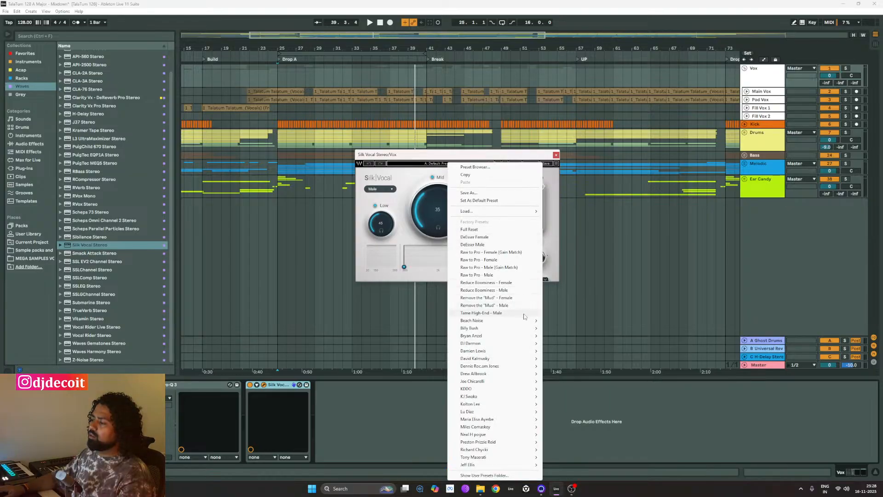
mouse_move(524, 342)
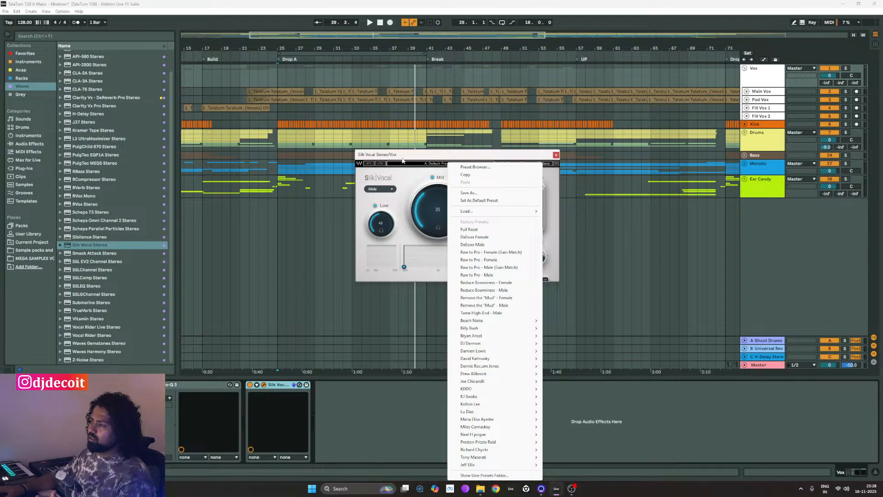
click(408, 157)
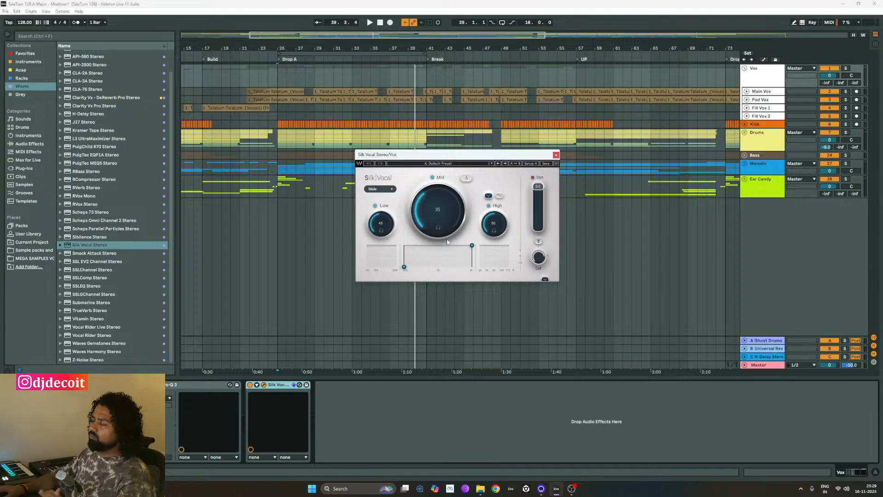
click(388, 189)
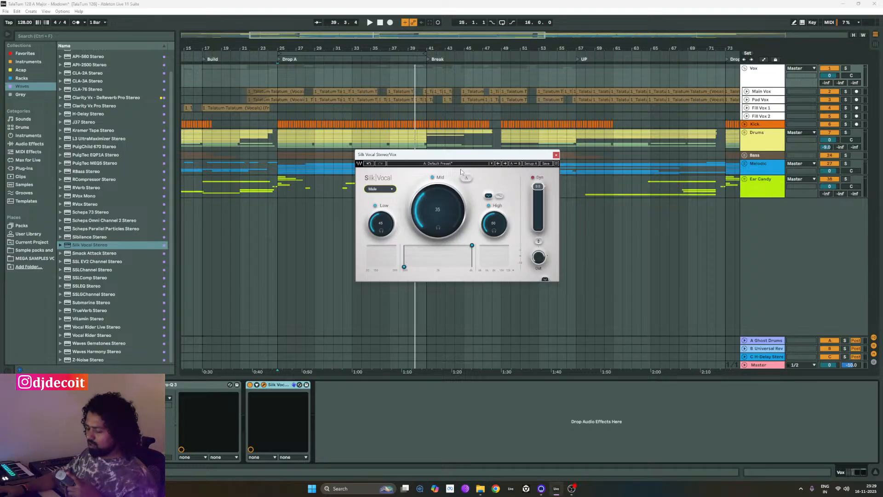
click(471, 164)
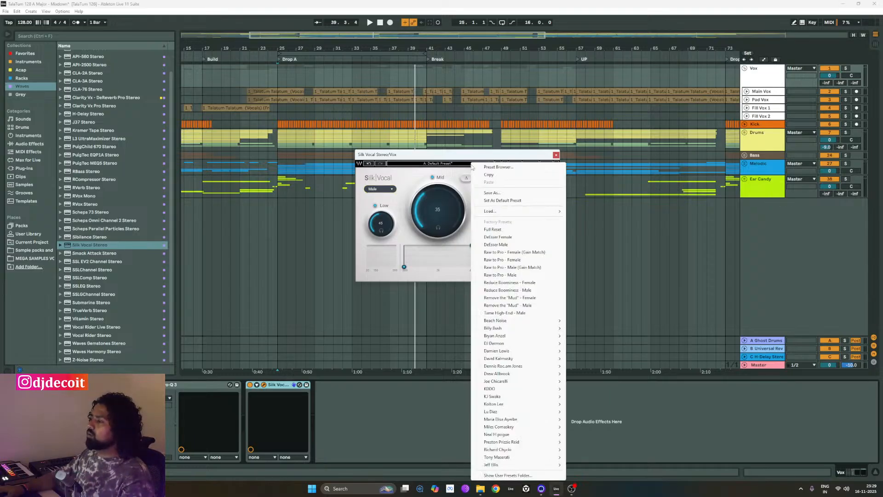
click(547, 270)
key(space)
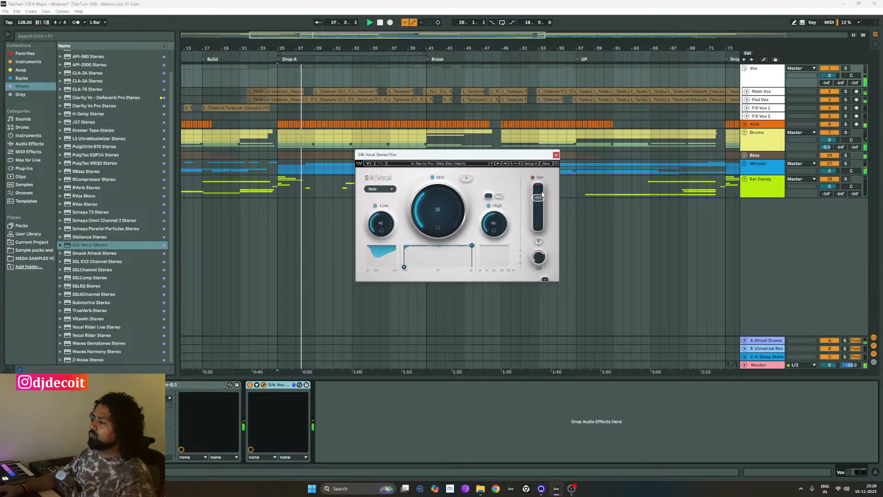
click(466, 178)
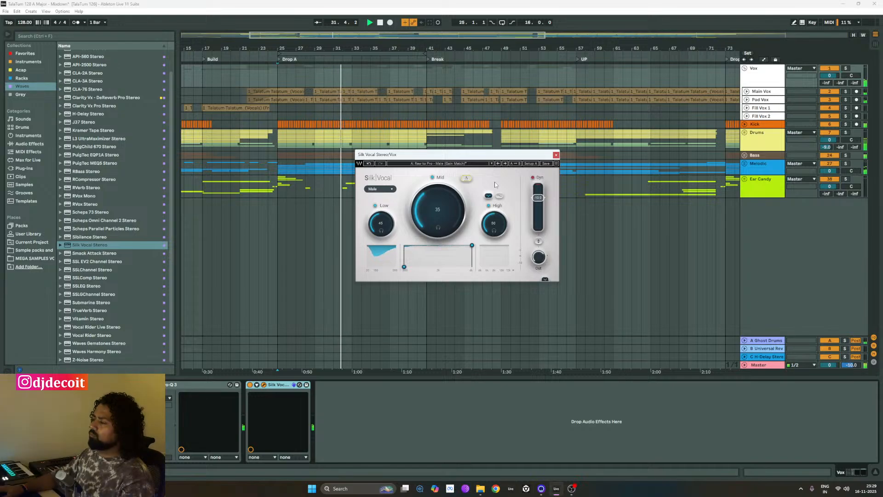
- Audition Silk Vocal's Reduce Boominess - Male and Remove the "Mud" - Male presets, and settle on Tame High-End - Male
click(470, 164)
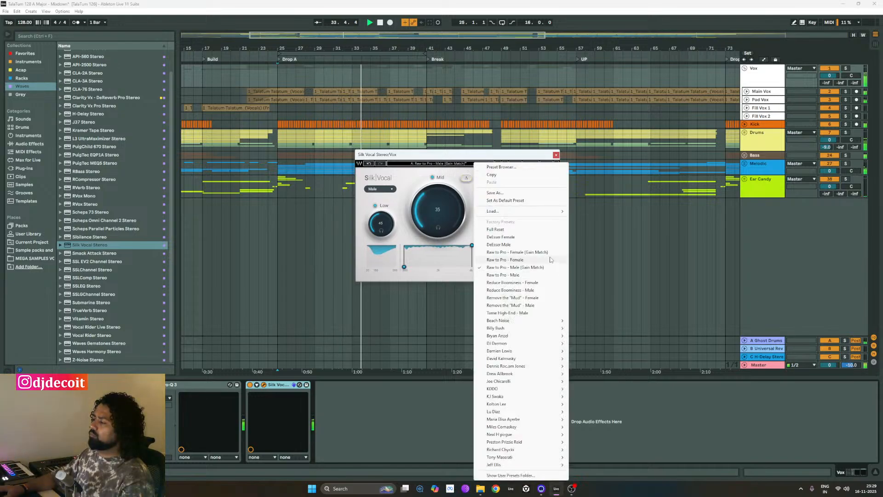
click(544, 291)
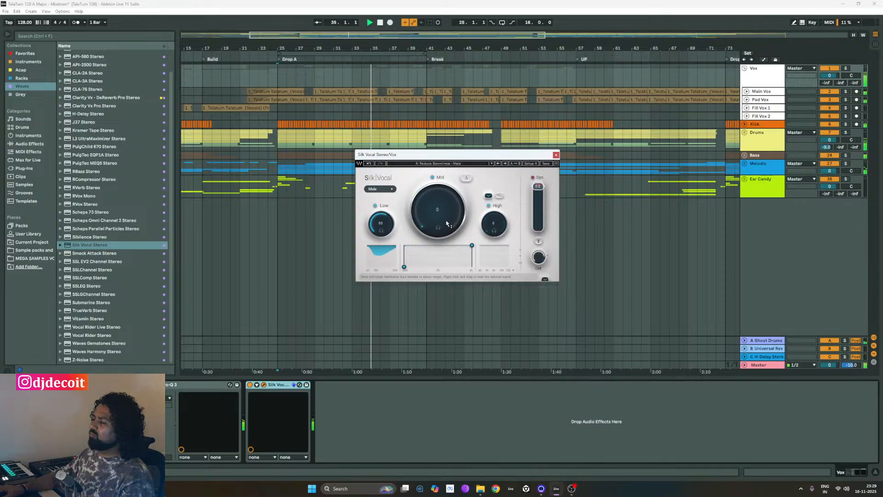
click(482, 165)
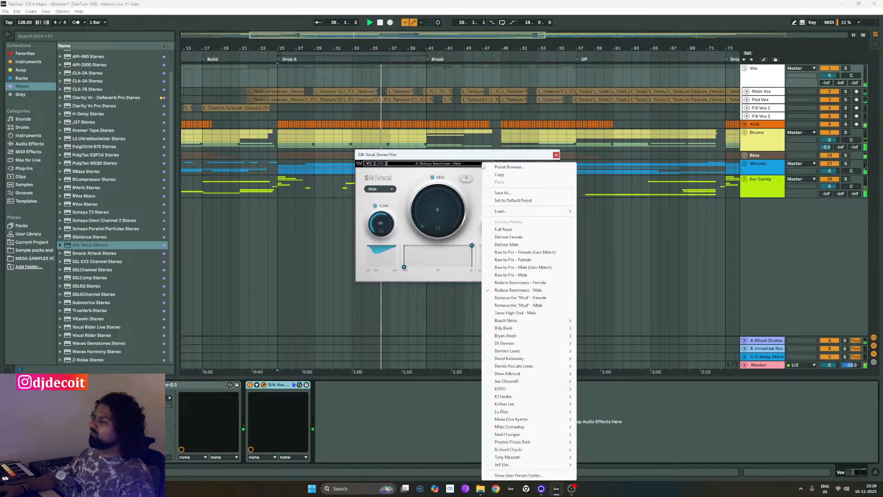
click(561, 305)
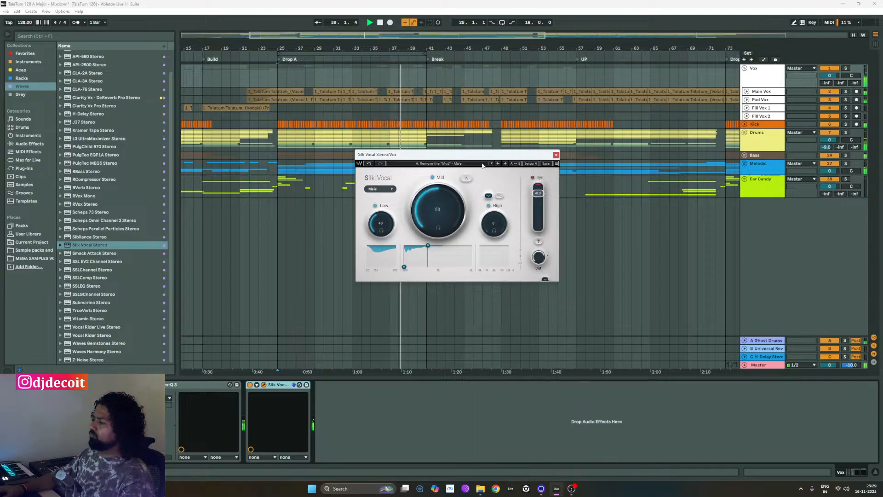
click(483, 165)
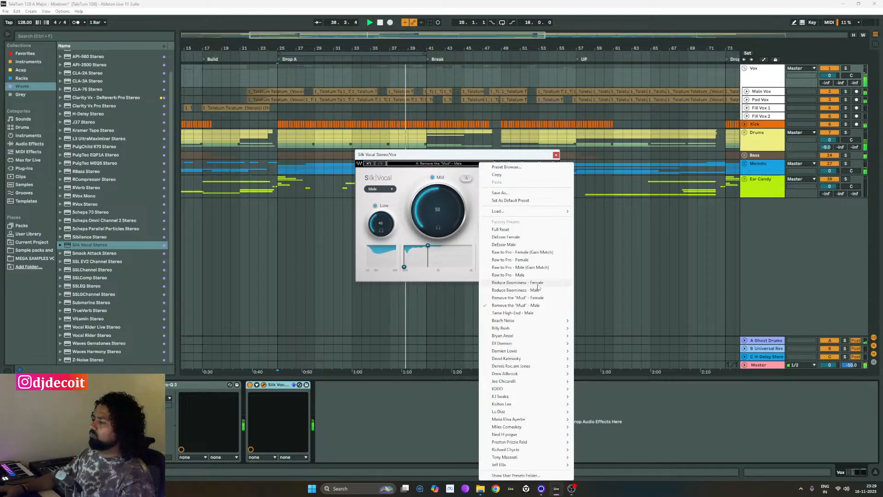
click(538, 314)
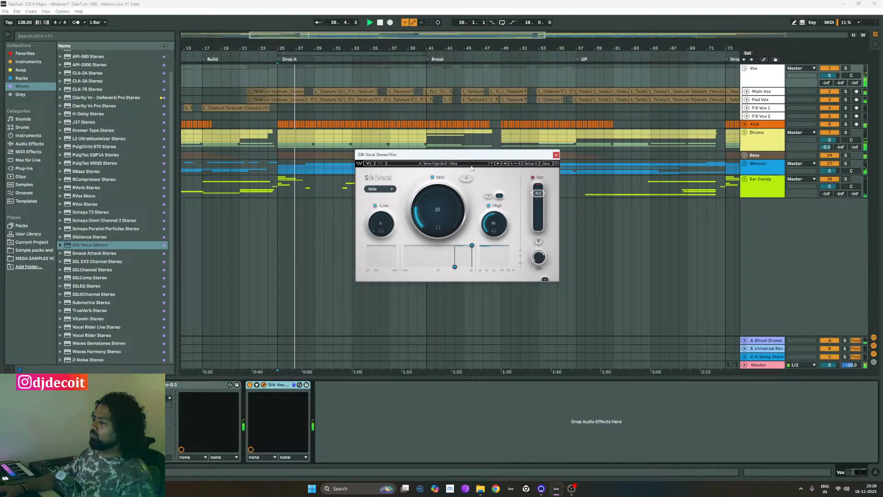
- Expand Silk Vocal's extra controls and sweep its Mix almost fully down and back up to compare dry and processed vocals
click(545, 280)
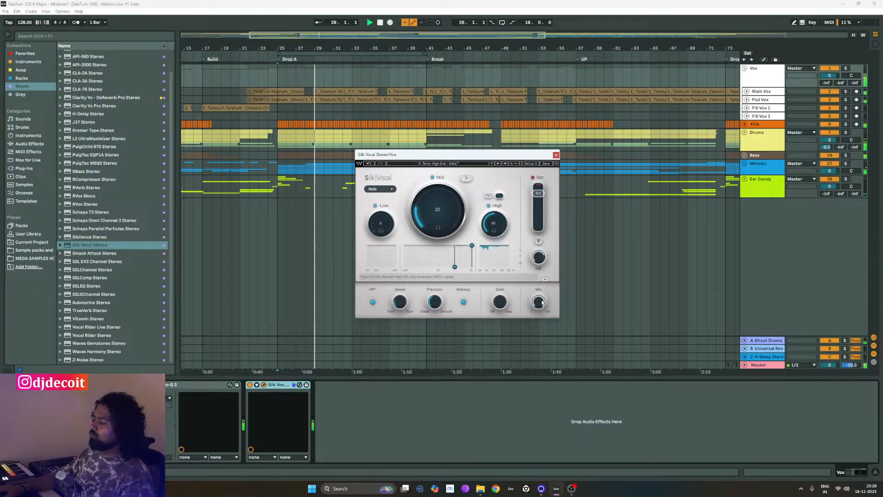
drag(539, 302, 539, 363)
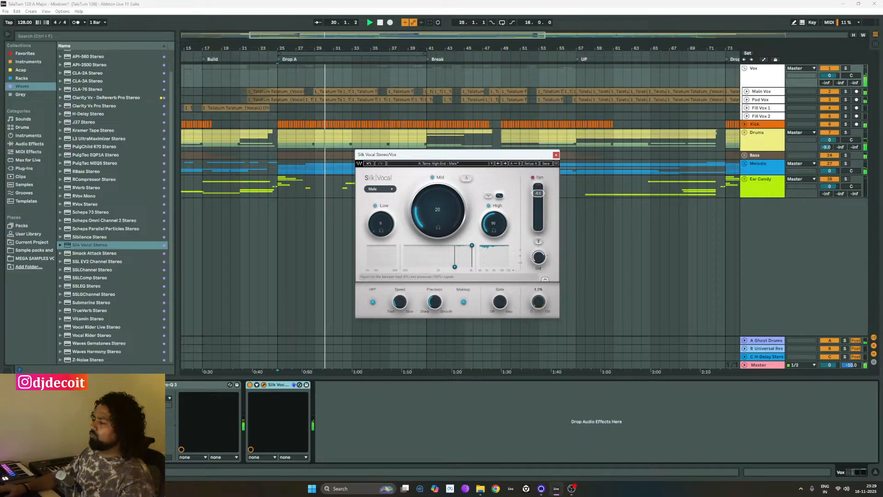
drag(539, 302, 538, 249)
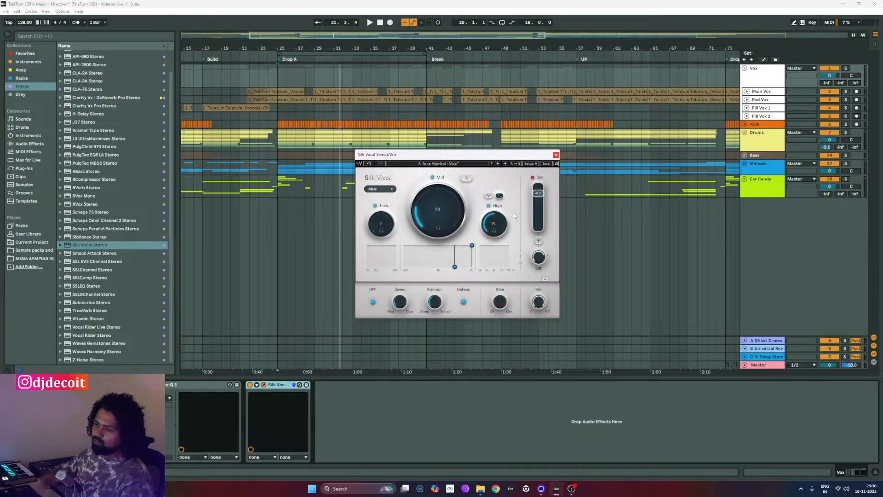
- Play Drop A with Silk Vocal bypassed and enabled again, and fold both Silk Vocal and Pro-Q 3 in the Vox chain
key(space)
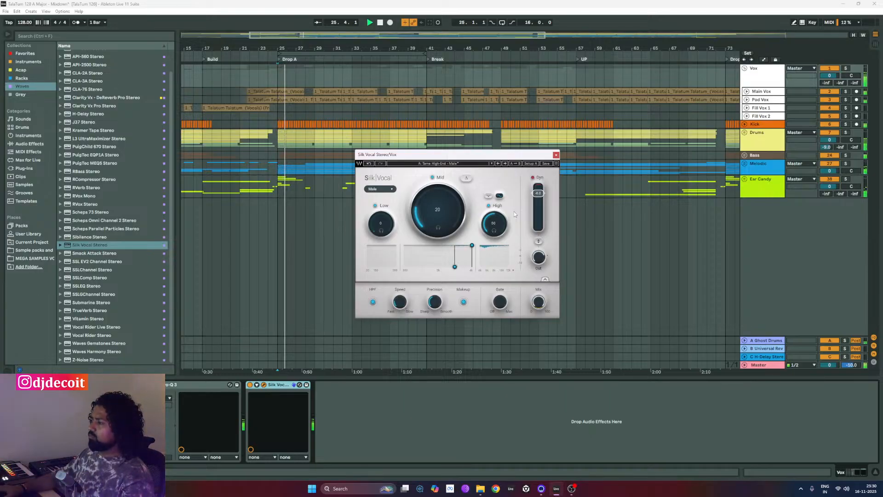
click(555, 154)
click(250, 385)
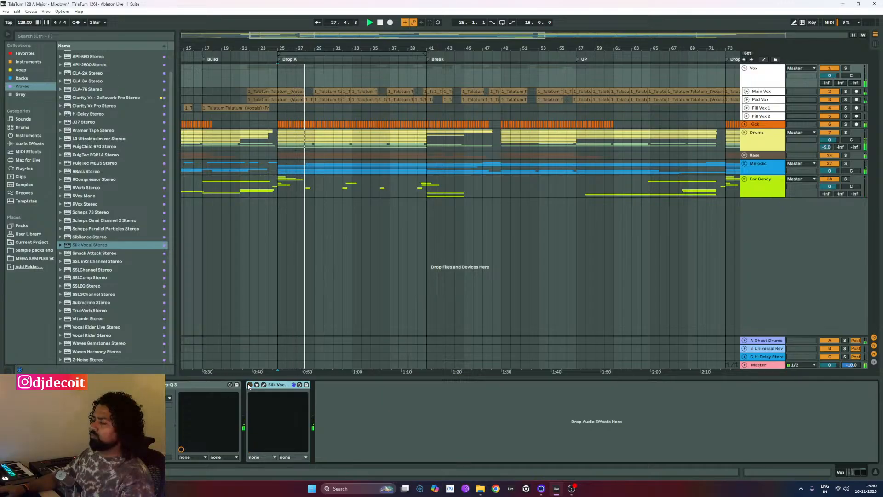
click(249, 385)
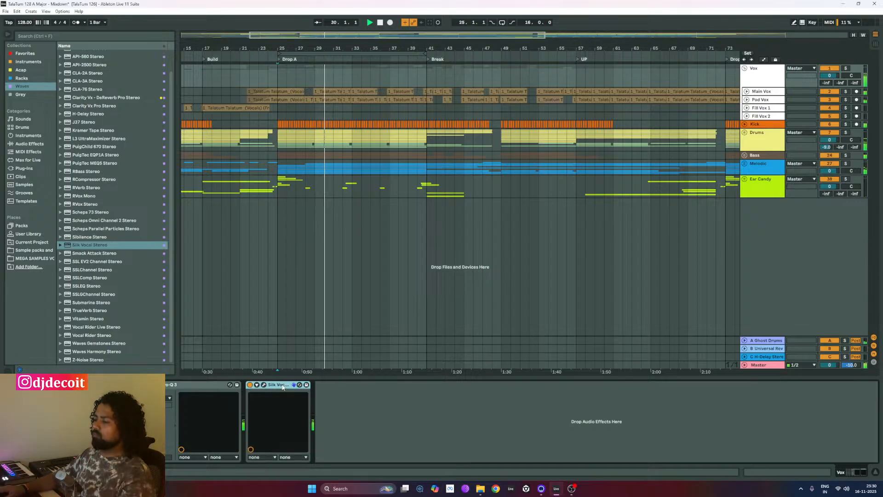
key(Delete)
click(205, 385)
key(Delete)
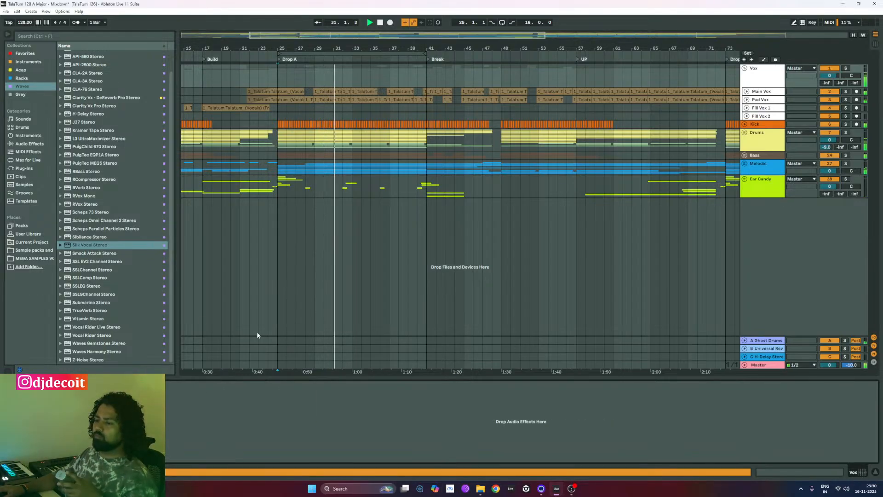
key(space)
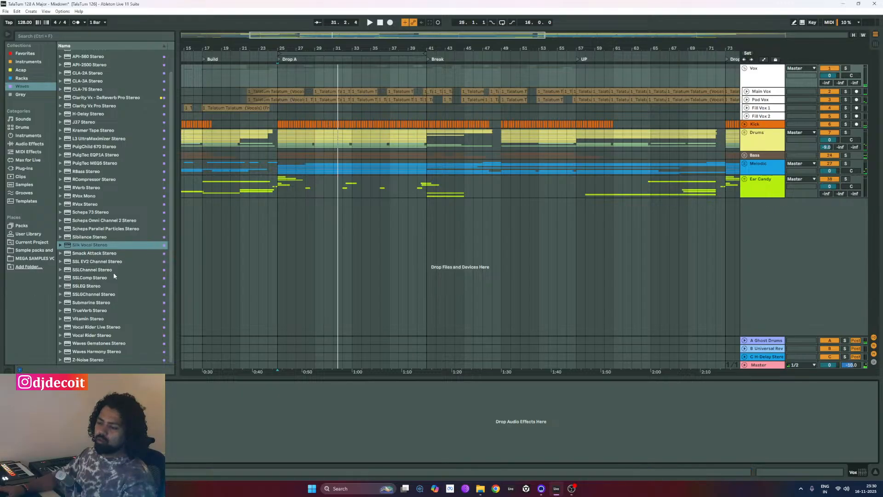
- Add CLA Vocals Stereo from the Waves VST3 plug-ins to the end of the Vox group's effect chain
click(92, 327)
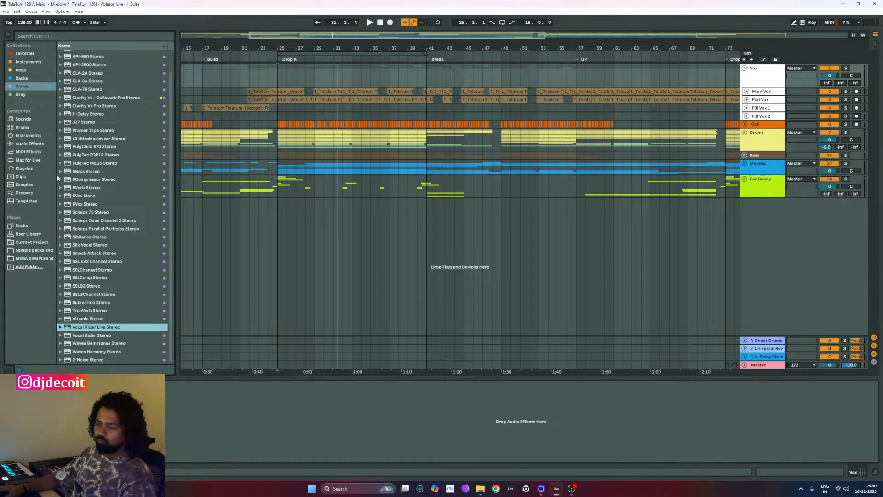
click(30, 168)
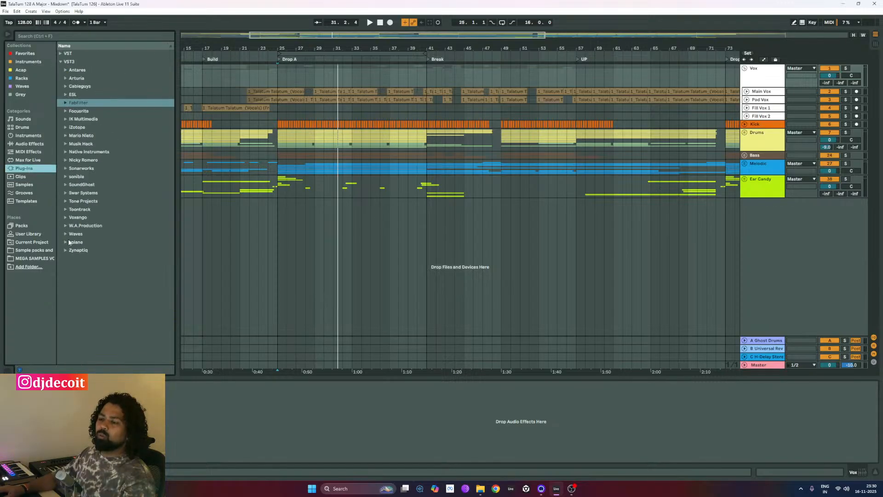
click(67, 234)
scroll(147, 264, down, 5)
scroll(145, 272, down, 10)
scroll(145, 272, down, 5)
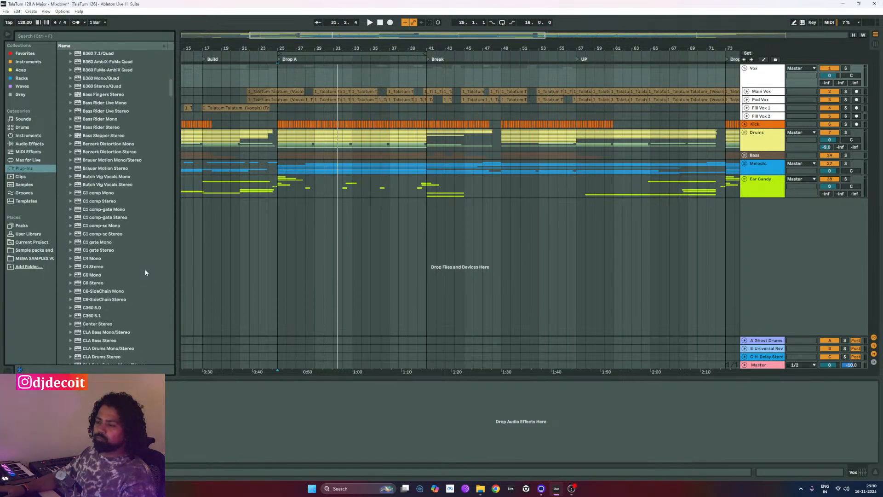
scroll(146, 272, down, 8)
scroll(145, 272, down, 9)
scroll(124, 298, down, 1)
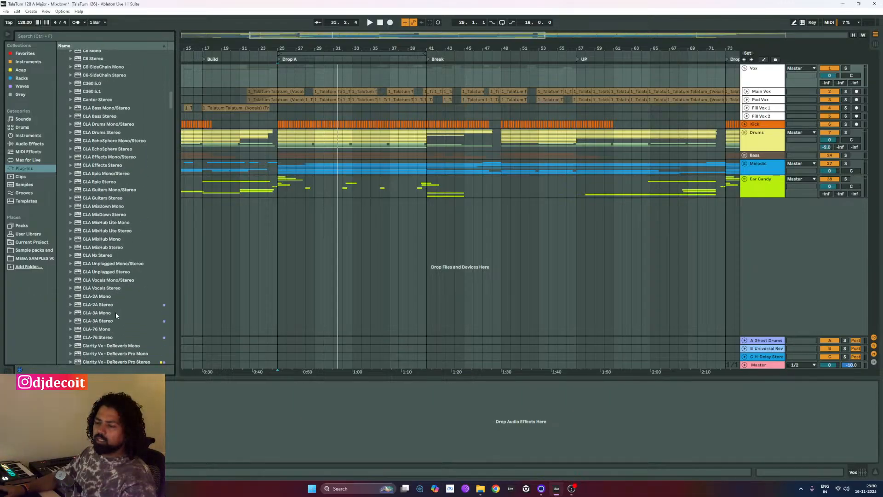
click(94, 289)
scroll(97, 276, down, 3)
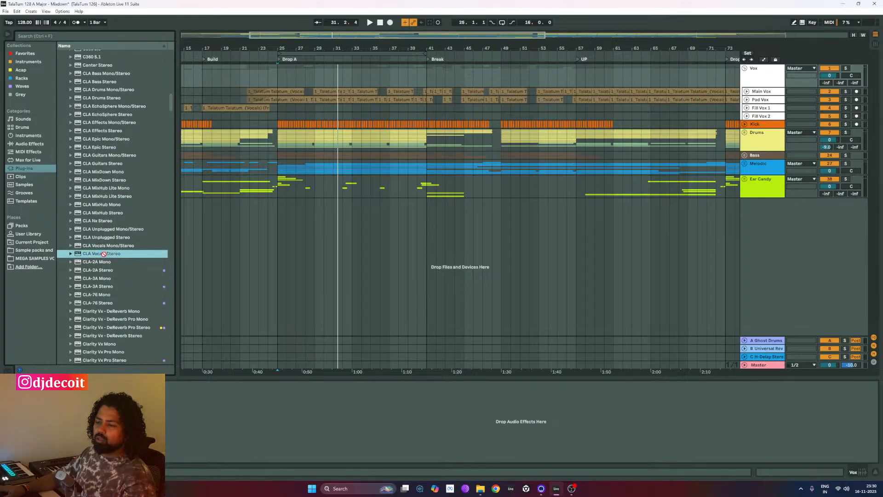
drag(101, 253, 186, 409)
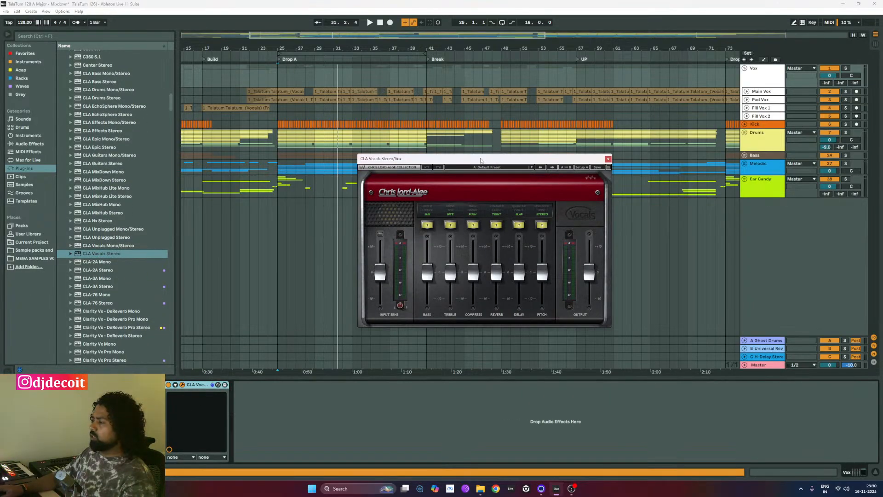
- Load the Rock Man factory preset in CLA Vocals and audition the processed vocals from the start of Drop A
drag(479, 159, 475, 110)
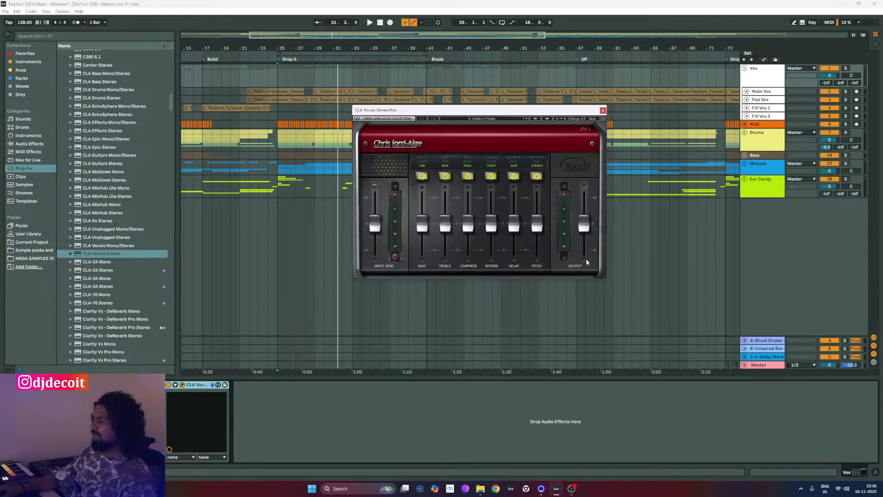
click(491, 119)
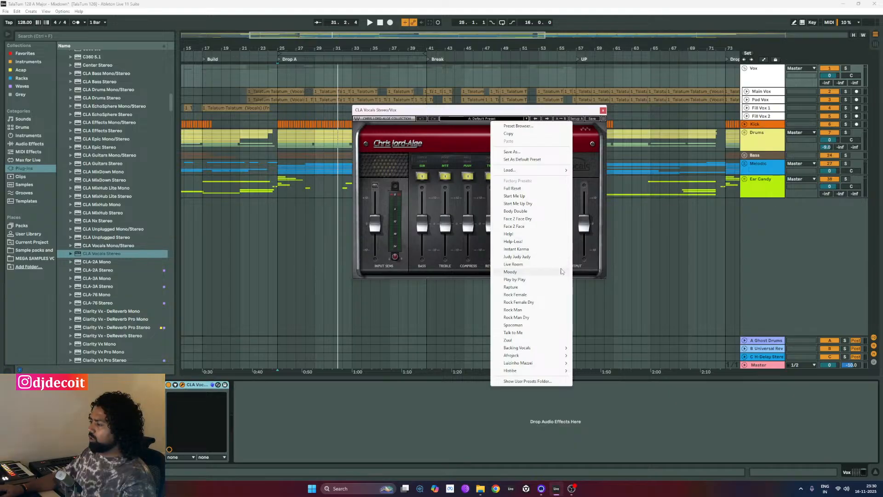
click(556, 310)
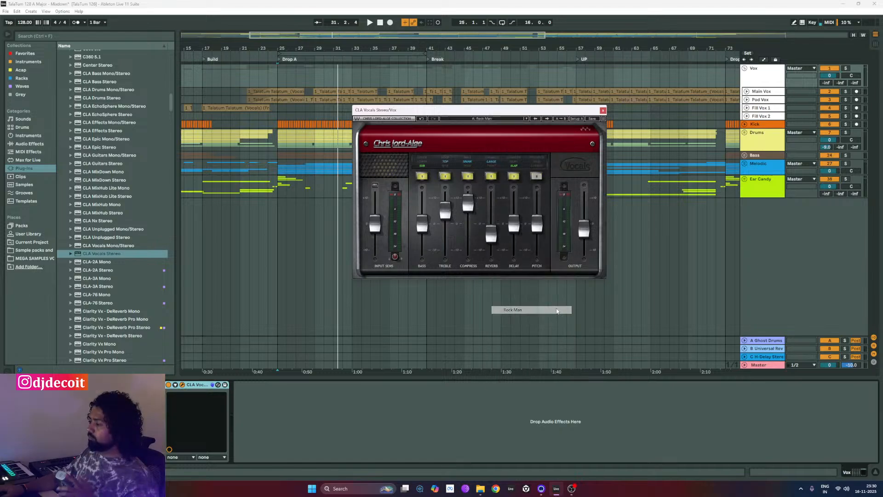
key(space)
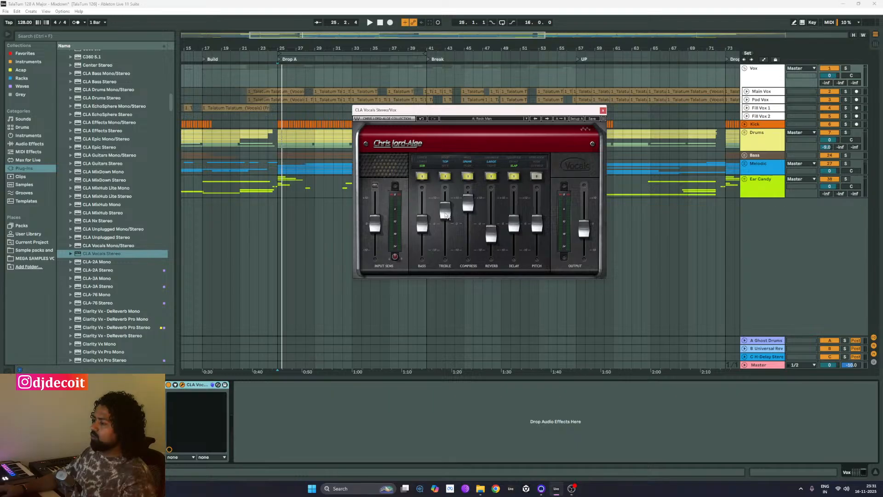
- Look over the CLA Vocals device's parameters in the chain and remove the plug-in from the Vox group
click(603, 111)
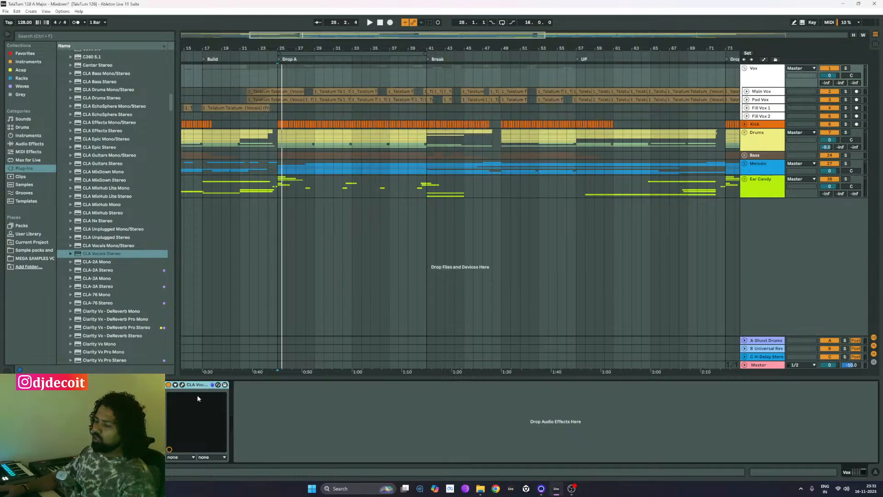
click(182, 385)
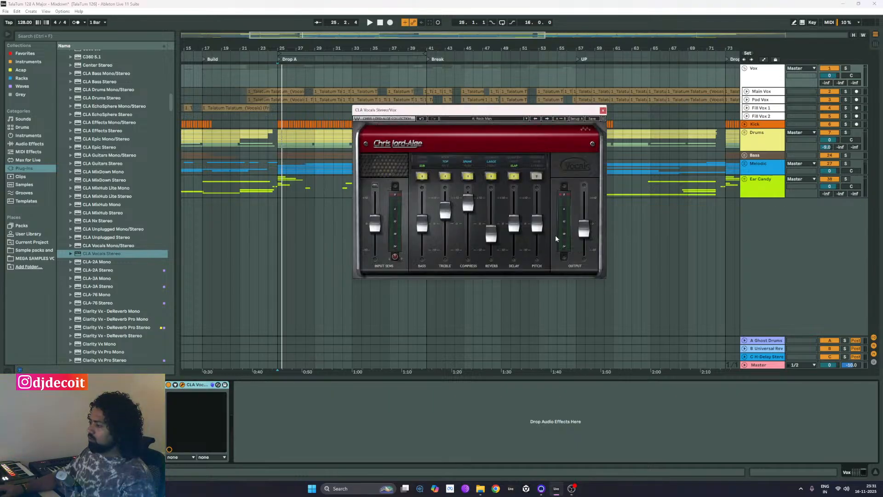
click(175, 385)
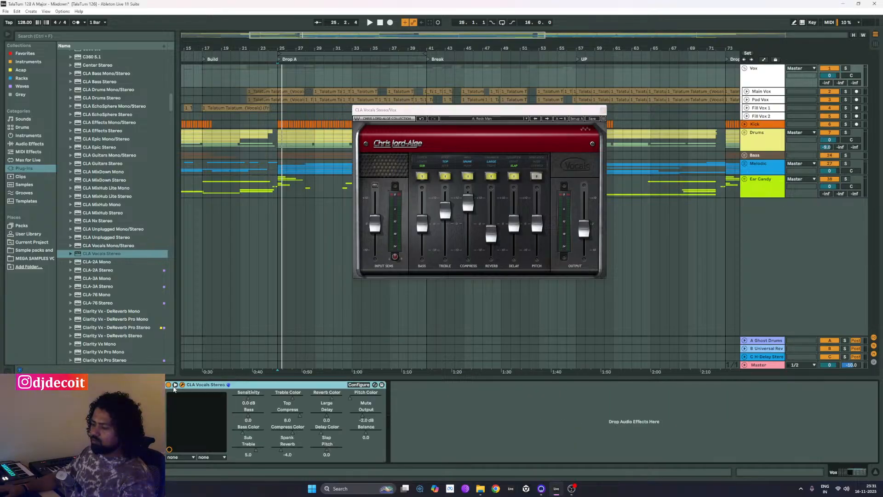
click(175, 385)
click(181, 457)
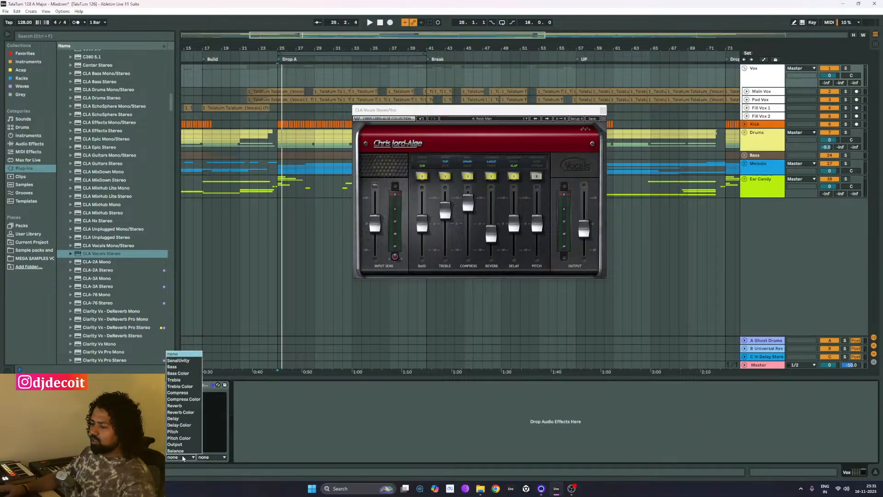
click(182, 456)
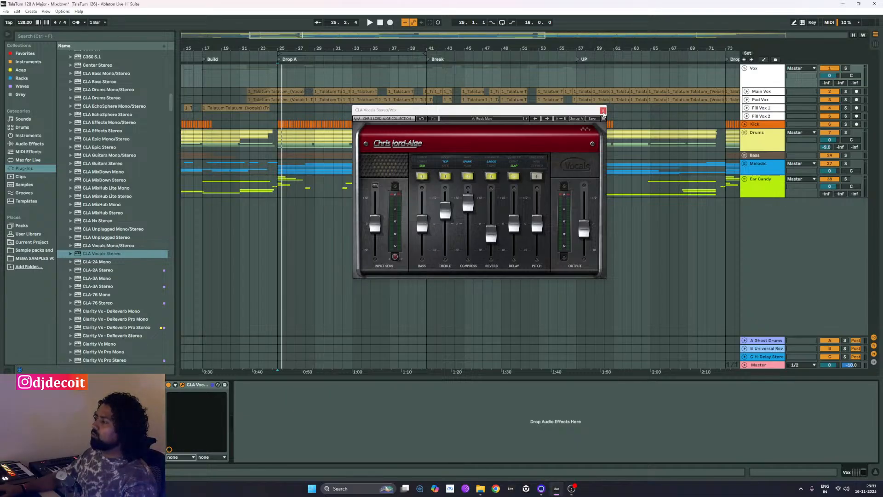
click(603, 110)
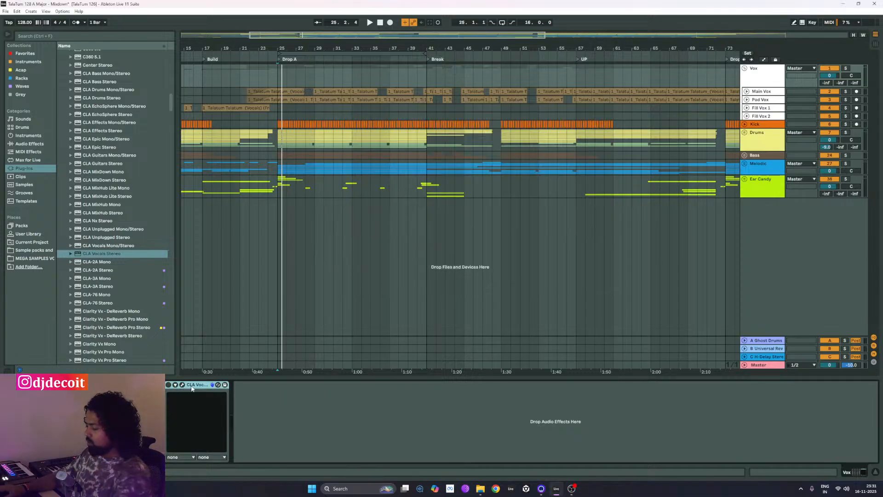
key(Delete)
- Find GW VoiceCentric Stereo among the Waves plug-ins and add it to the end of the Vox group's effect chain
scroll(125, 269, down, 2)
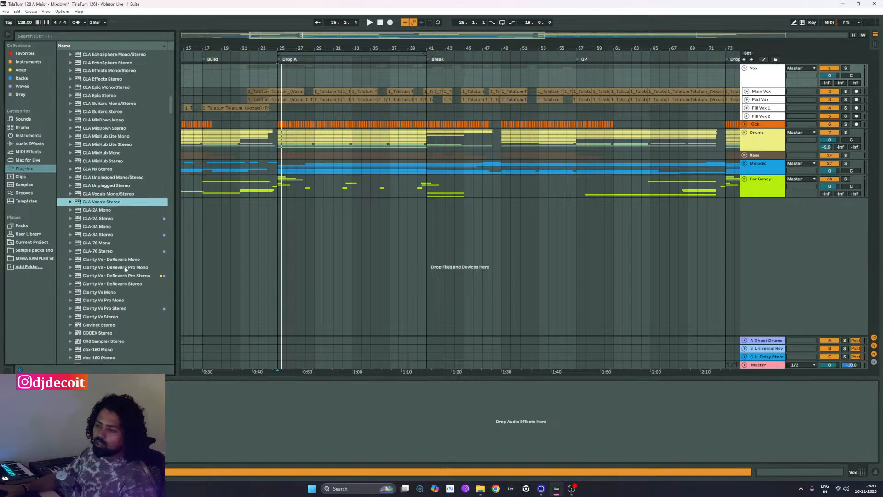
scroll(124, 269, down, 3)
scroll(124, 270, down, 3)
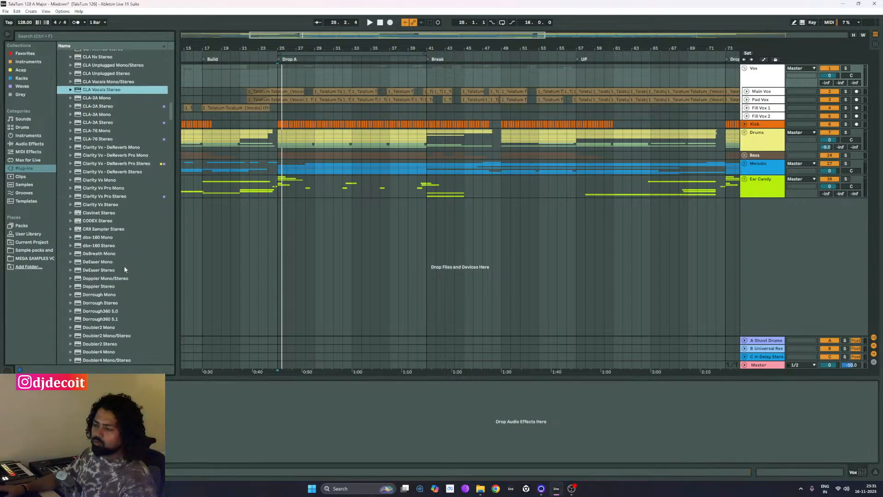
scroll(125, 270, down, 1)
scroll(125, 270, down, 1)
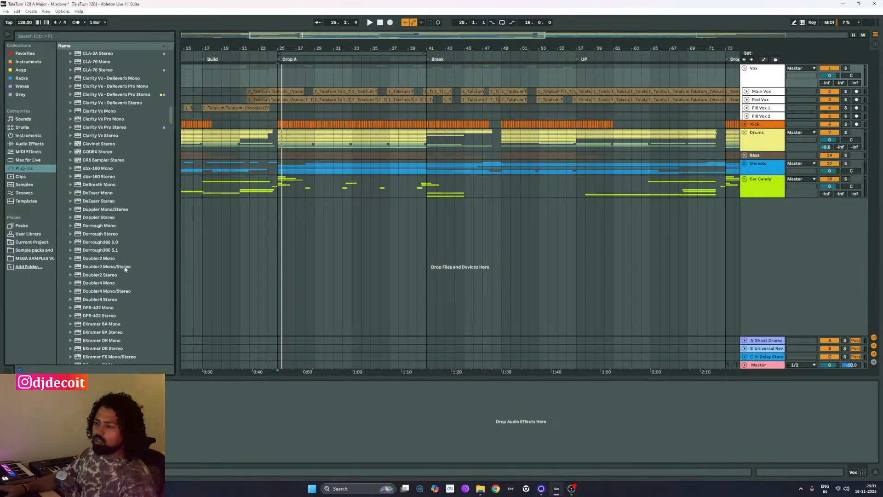
scroll(128, 184, down, 5)
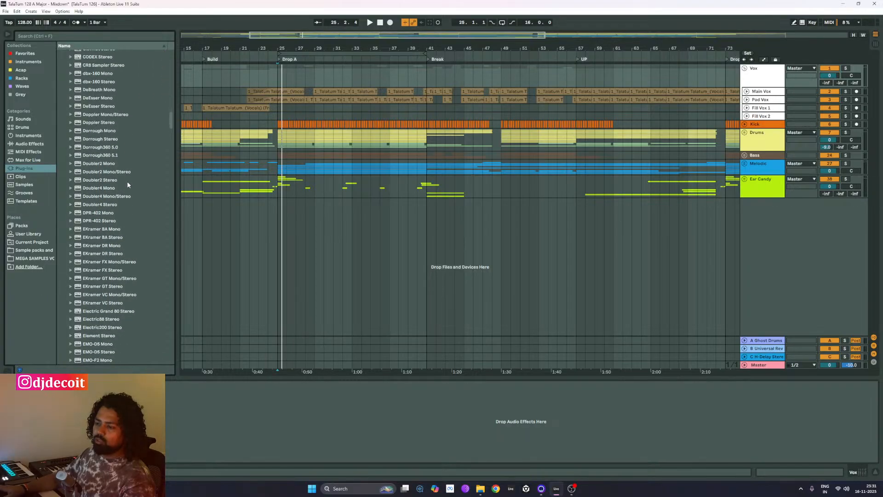
scroll(161, 258, down, 5)
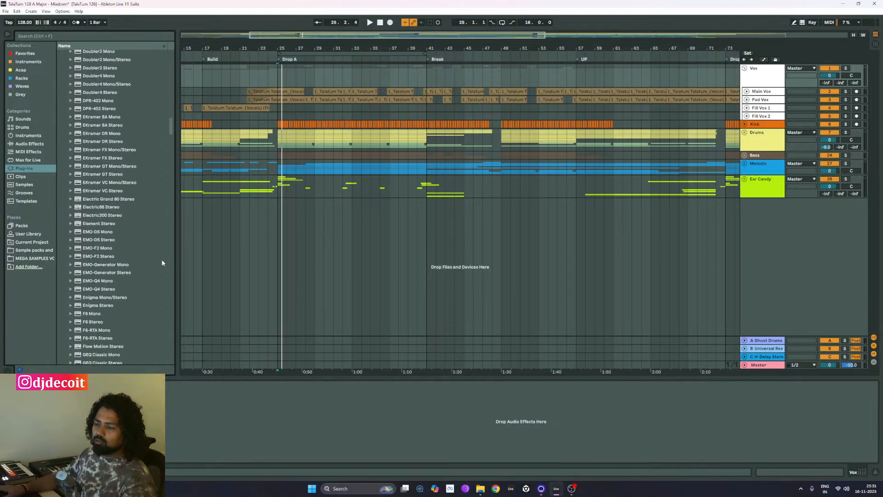
scroll(161, 262, down, 3)
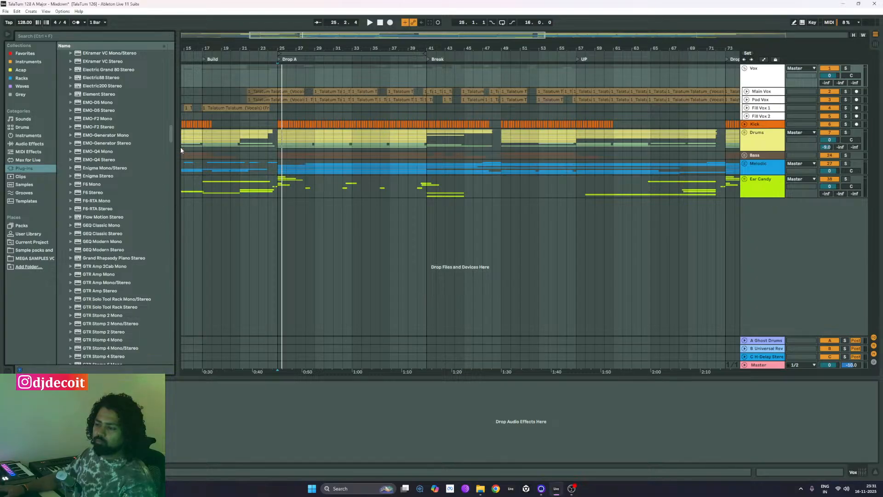
scroll(170, 141, down, 3)
scroll(171, 139, down, 6)
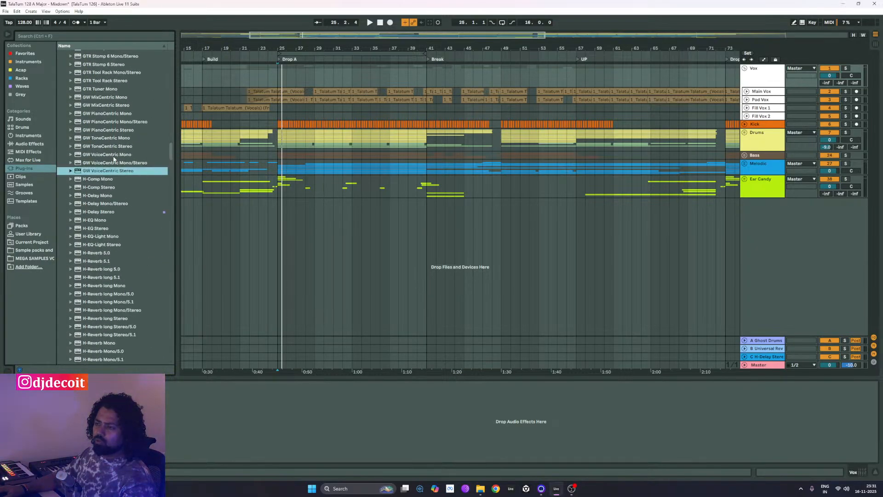
click(87, 146)
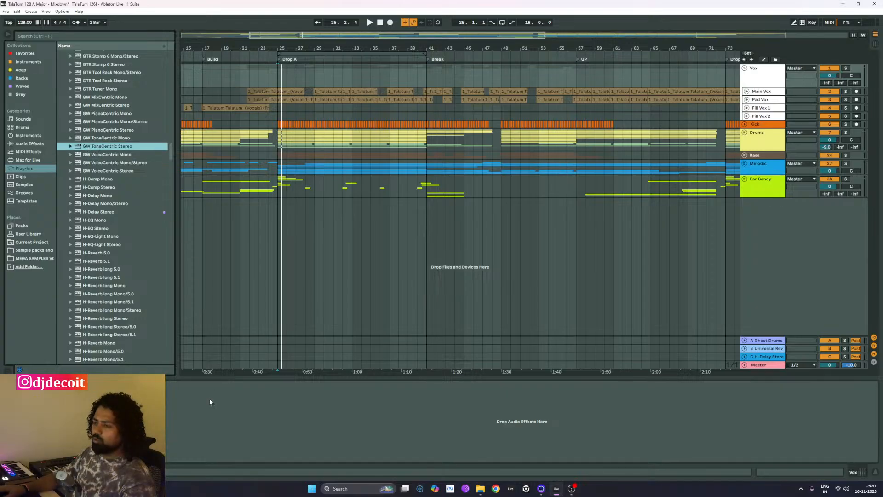
click(120, 163)
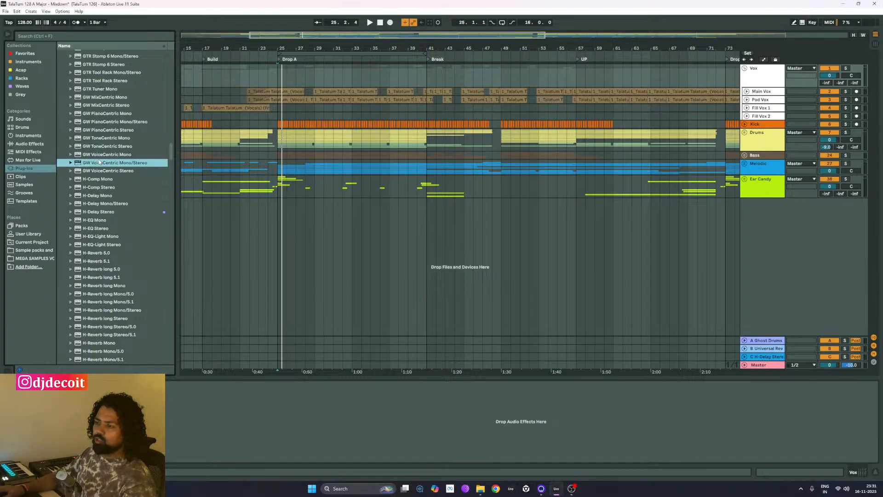
click(119, 171)
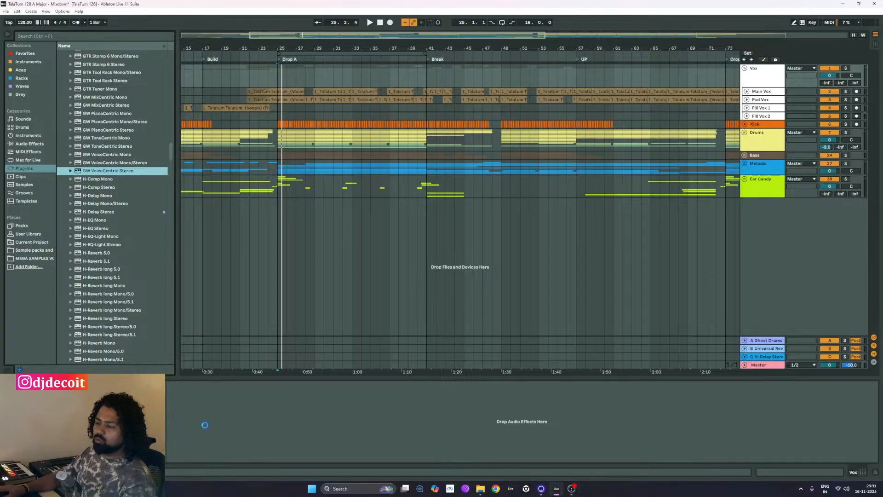
key(Return)
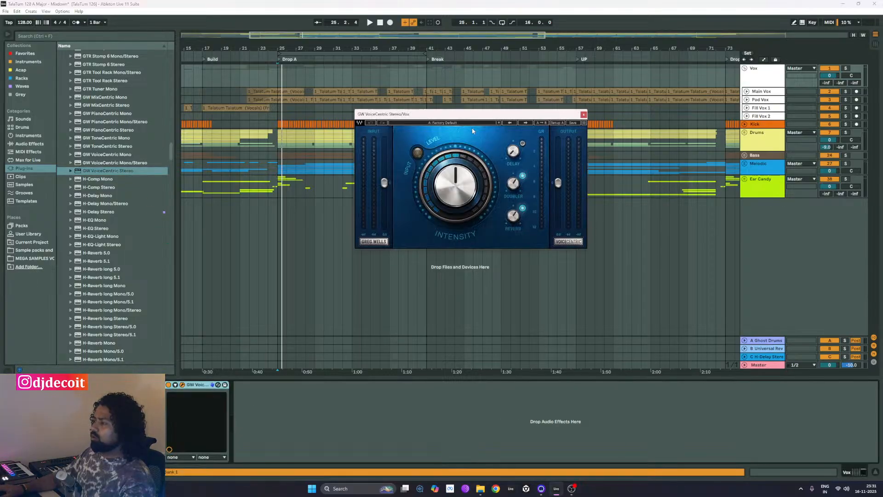
drag(459, 119, 451, 124)
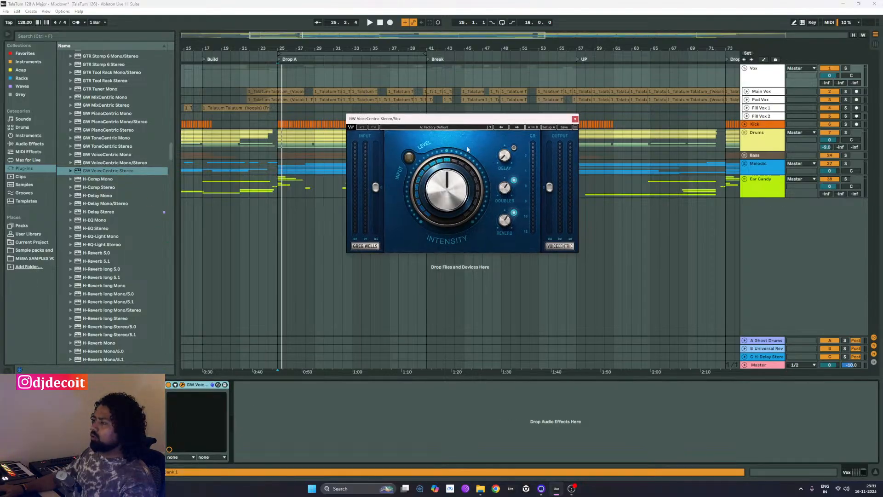
- Audition GW VoiceCentric's GW Lead Vocal preset on Drop A and remove the plug-in from the Vox chain
click(488, 128)
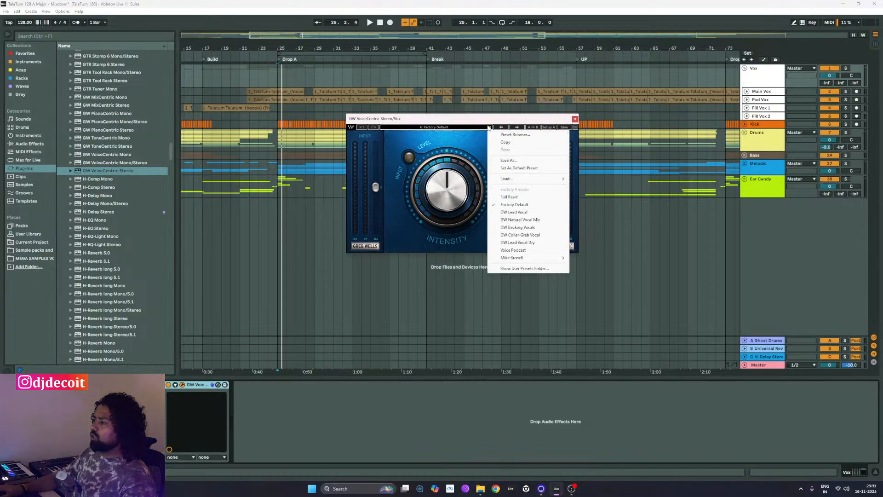
click(555, 212)
key(space)
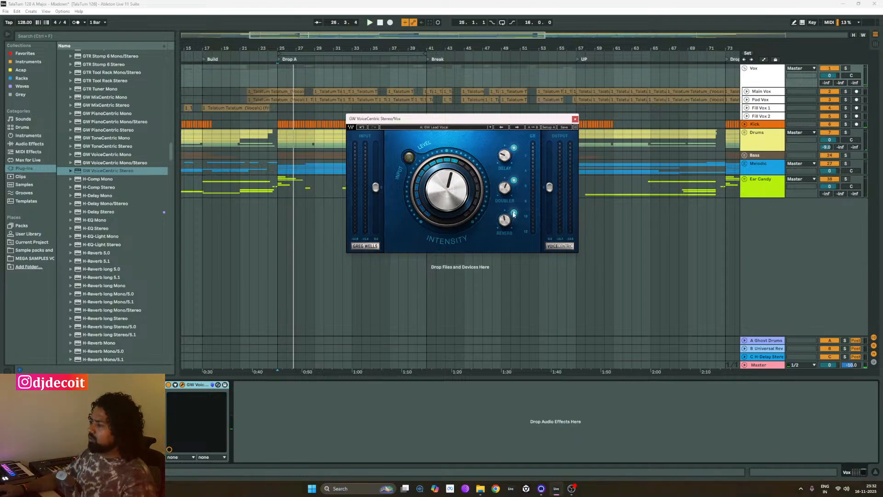
click(575, 119)
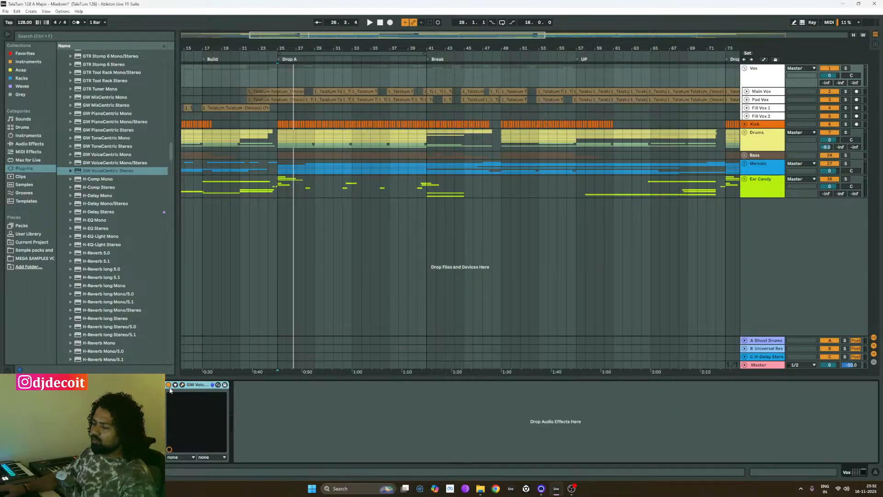
key(Delete)
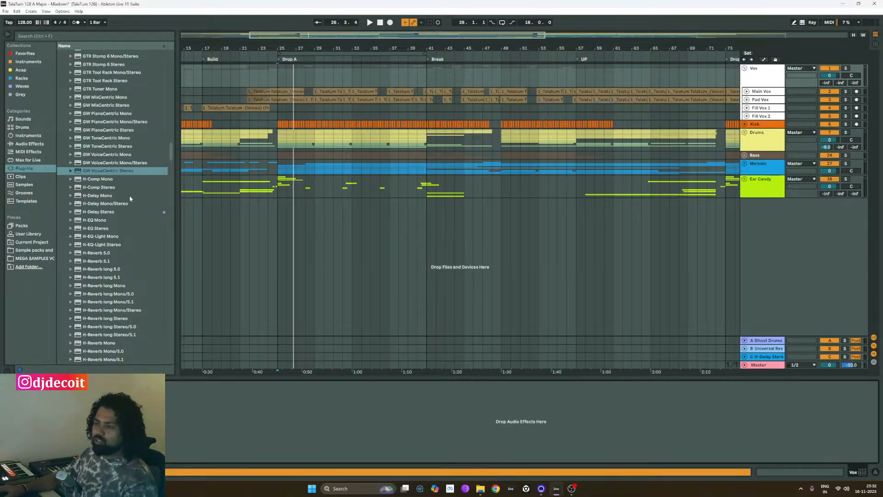
- Find JJP-Vocals Stereo among the Waves plug-ins and add it to the end of the Vox group's effect chain
scroll(130, 194, down, 5)
scroll(125, 232, down, 3)
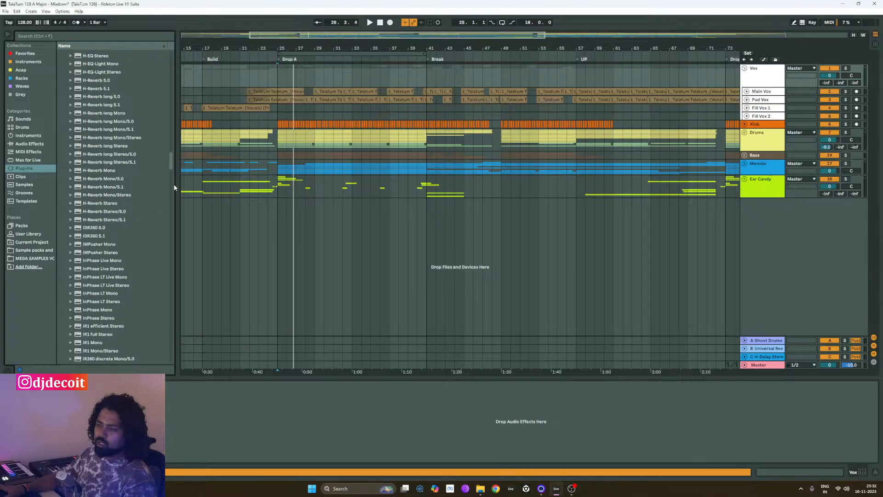
drag(172, 163, 174, 188)
click(98, 222)
drag(161, 296, 194, 411)
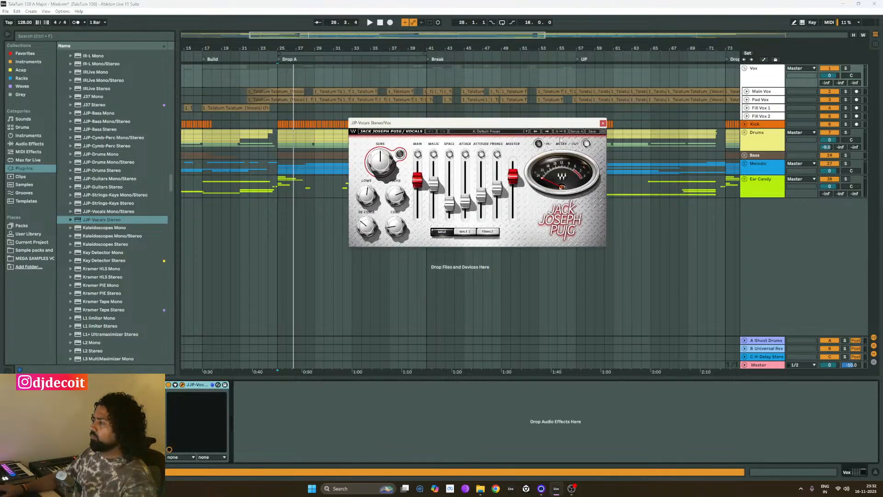
- Load the KILL VOCAL preset from JJP-Vocals' Male presets and play Drop A to hear it
click(506, 133)
mouse_move(571, 212)
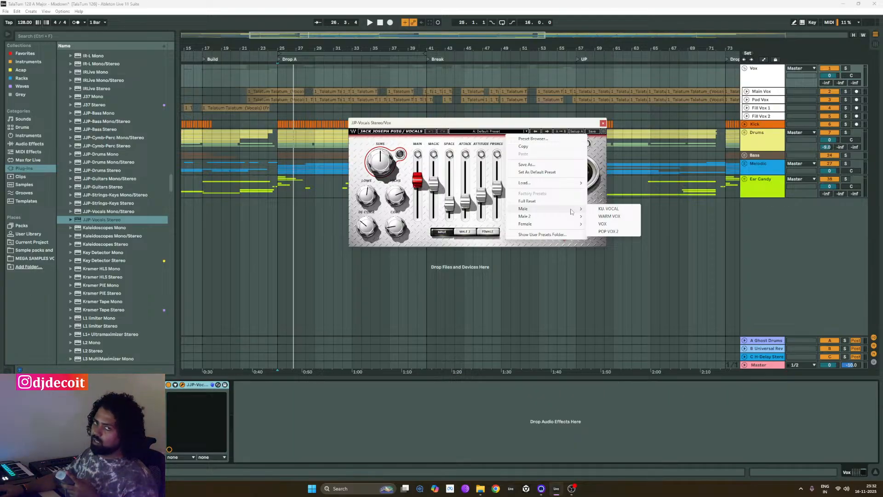
click(608, 209)
key(space)
- Lower JJP-Vocals' Master fader slightly while comparing the vocal level during Drop A
drag(513, 177, 515, 183)
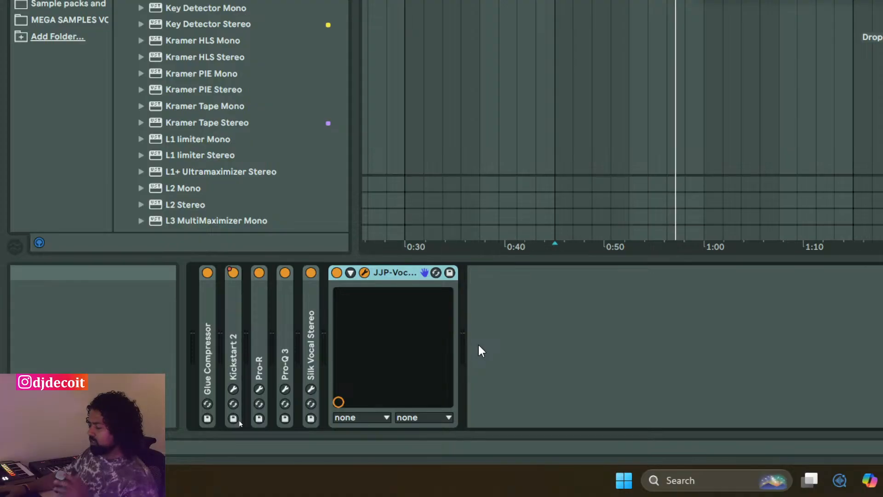
key(space)
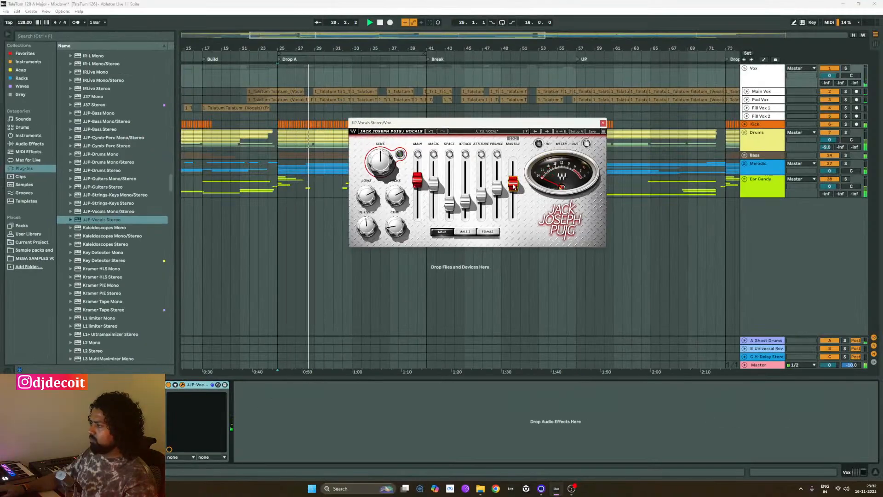
drag(512, 183, 513, 185)
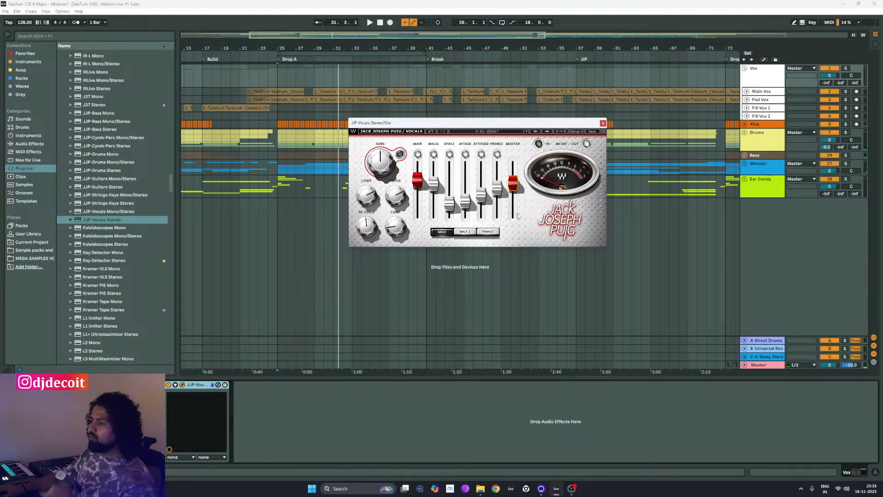
- Adjust the JJP-Vocals De-Esser while playing Drop A and the start of the Break
mouse_move(368, 229)
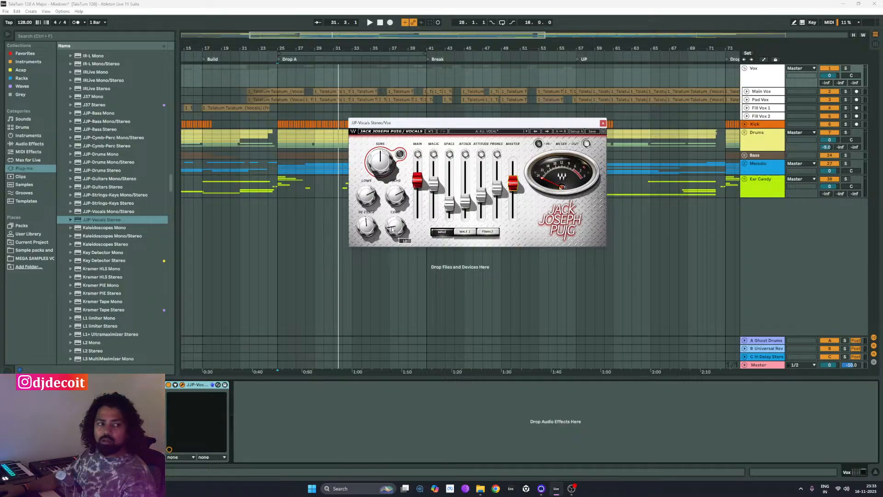
key(space)
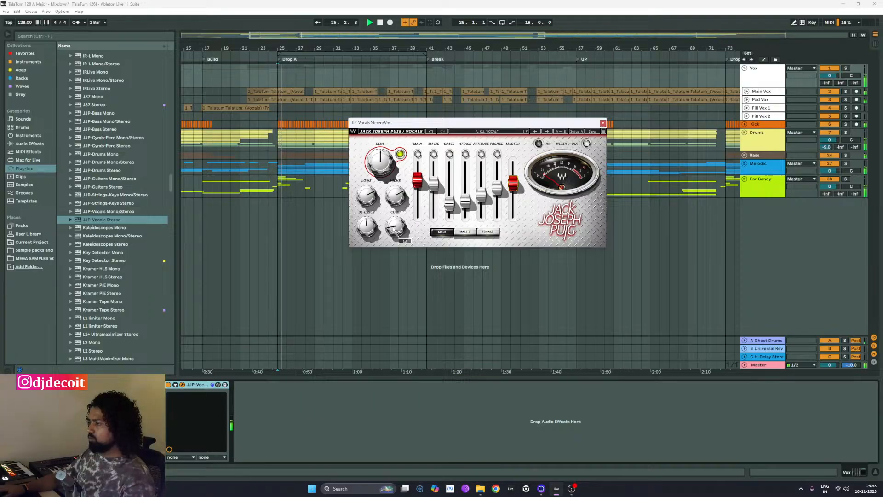
drag(367, 225, 366, 207)
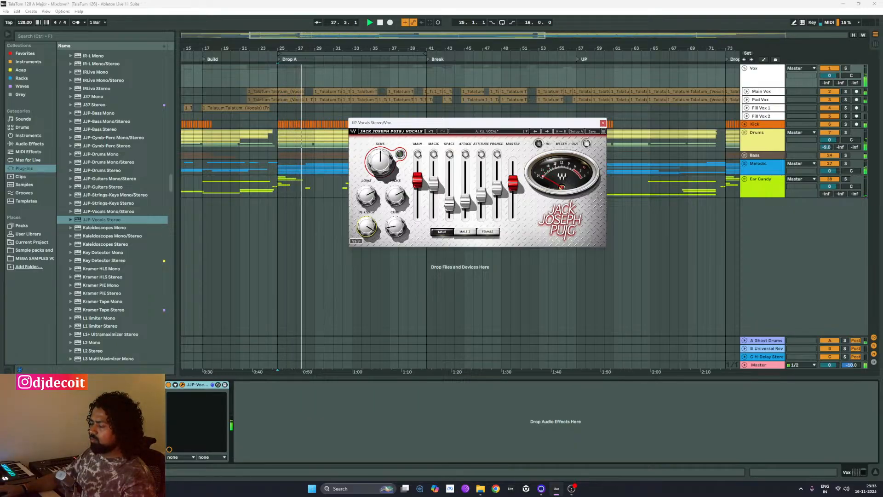
drag(390, 122, 452, 157)
click(421, 117)
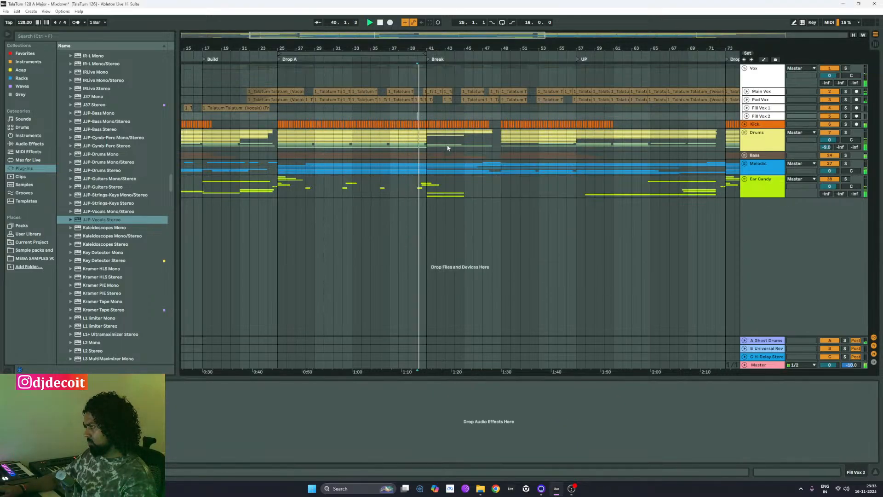
click(761, 78)
mouse_move(425, 264)
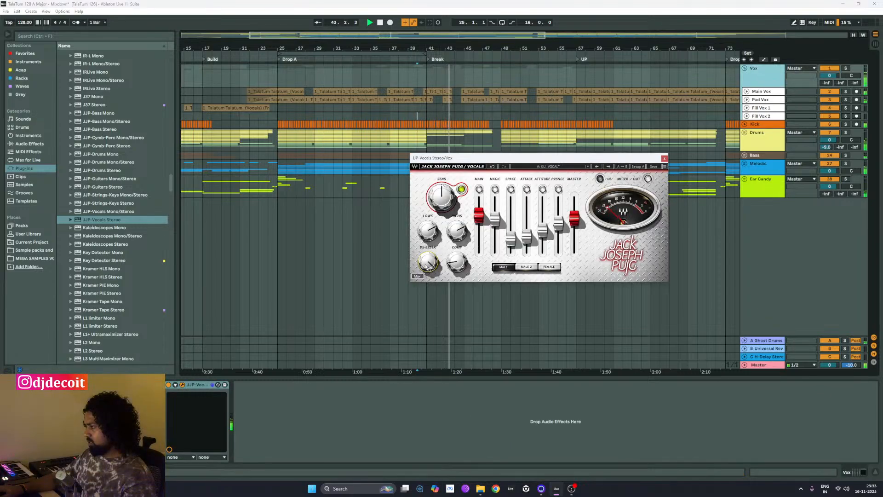
drag(427, 266, 427, 276)
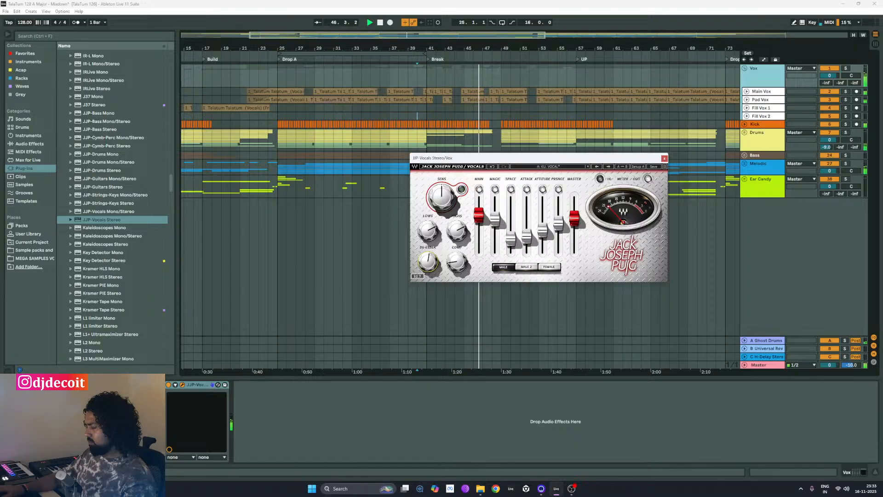
- Compare the playing vocals with JJP-Vocals bypassed and re-enabled, and close its plug-in window
click(168, 386)
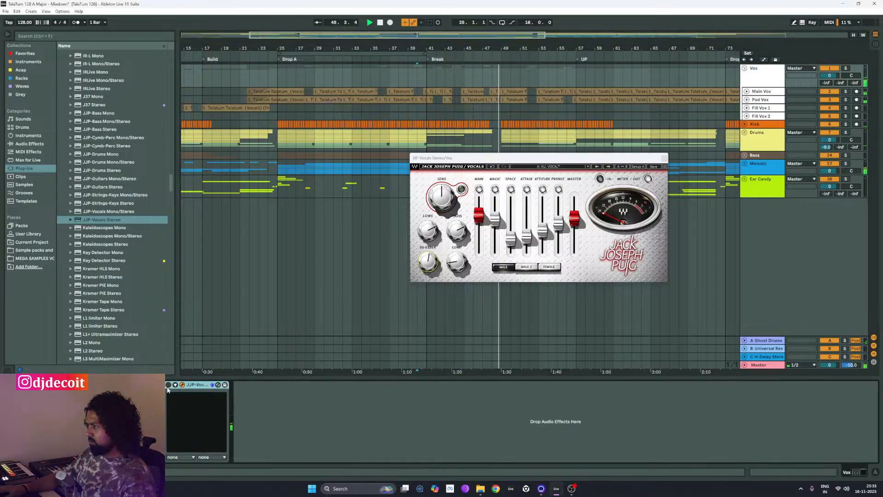
click(168, 385)
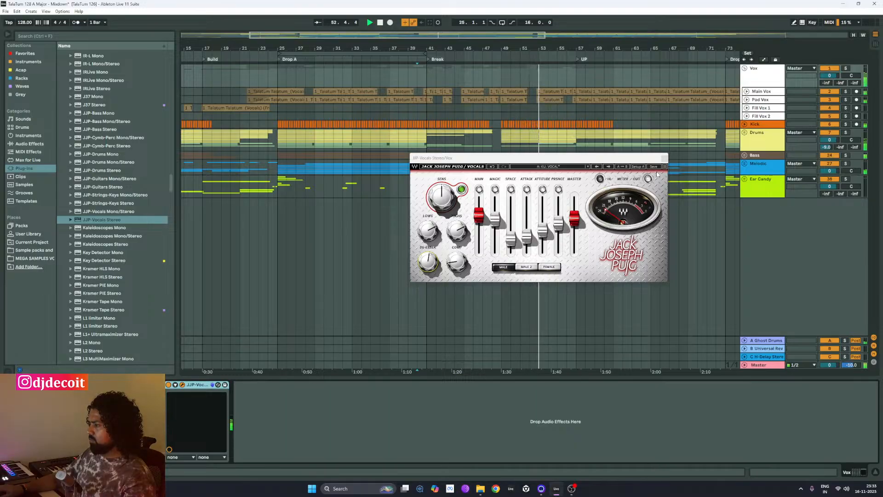
click(664, 159)
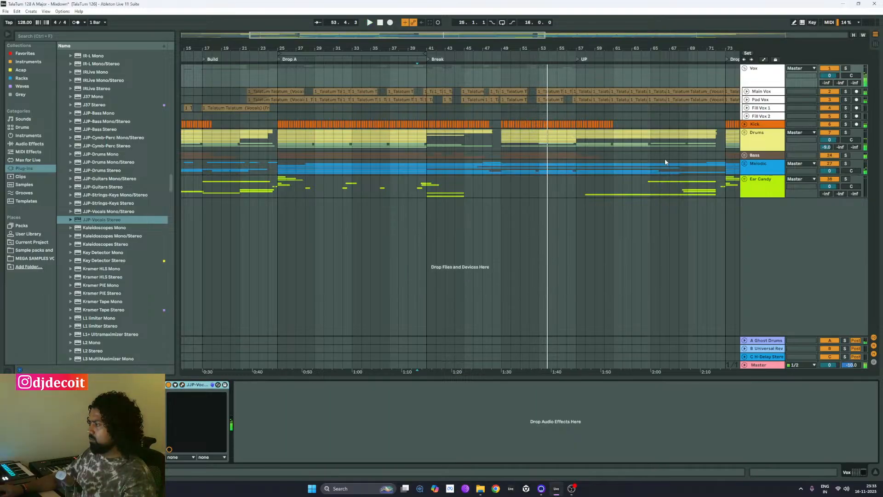
- Collapse JJP-Vocals in the Vox chain, show the Favorites collection and save the set
double_click(197, 386)
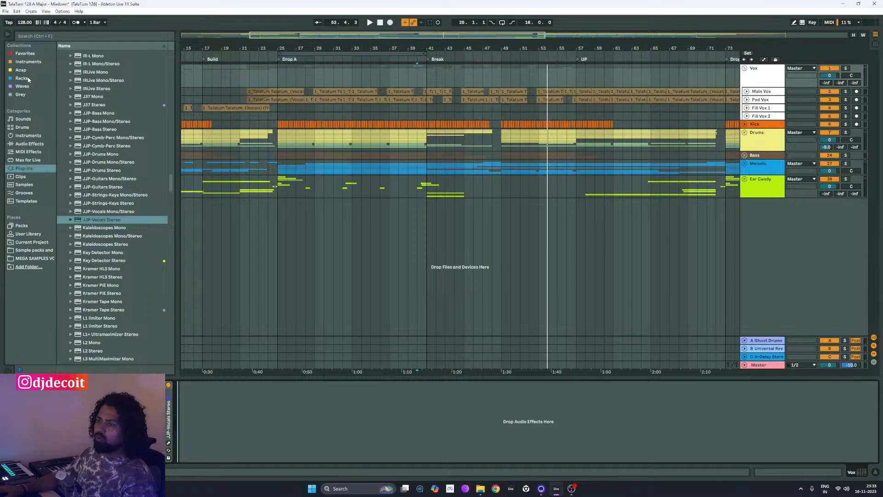
click(27, 54)
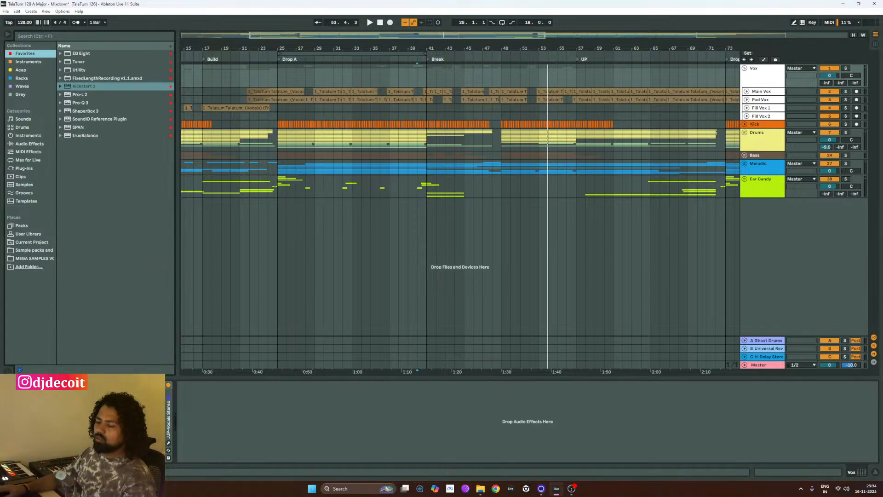
key(ctrl+s)
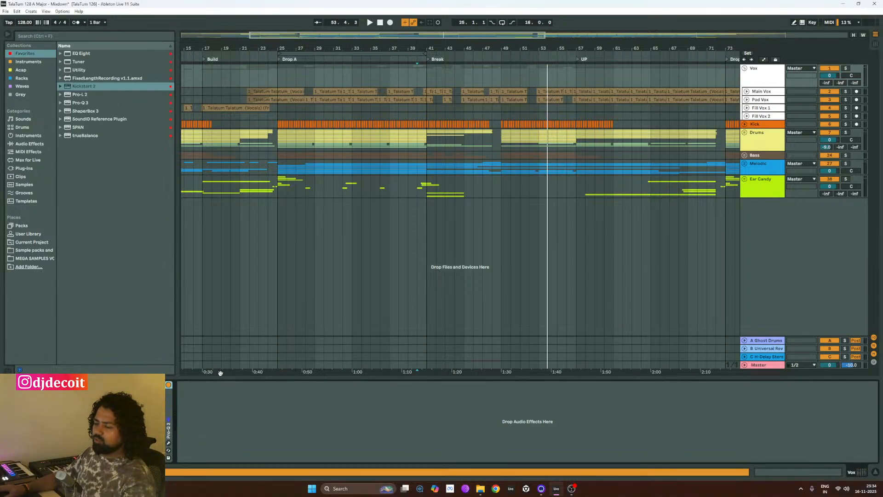
- During playback, turn the high shelf in the Vox group's Pro-Q 3 into a dynamic band with 0 dB gain and +3 dB dynamic range
click(168, 443)
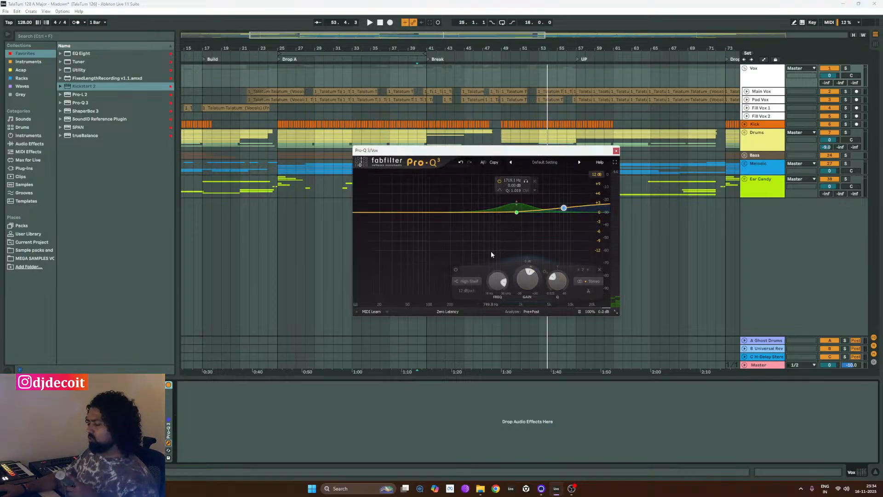
key(space)
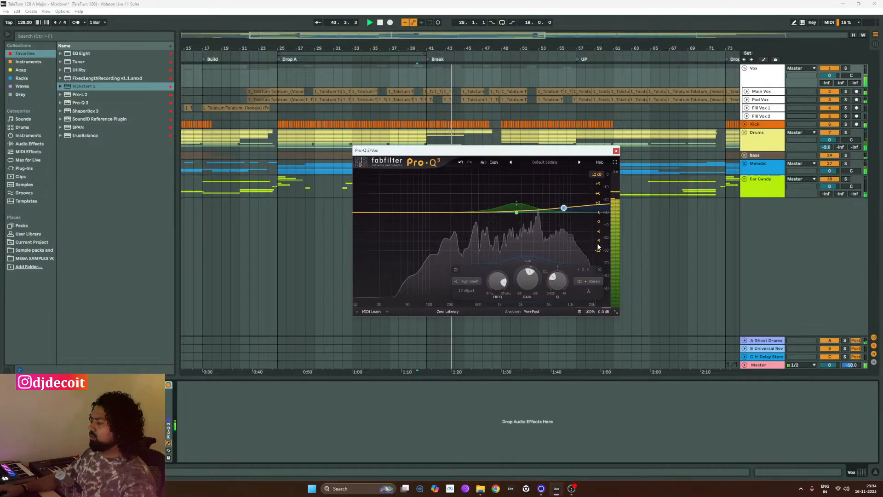
mouse_move(564, 211)
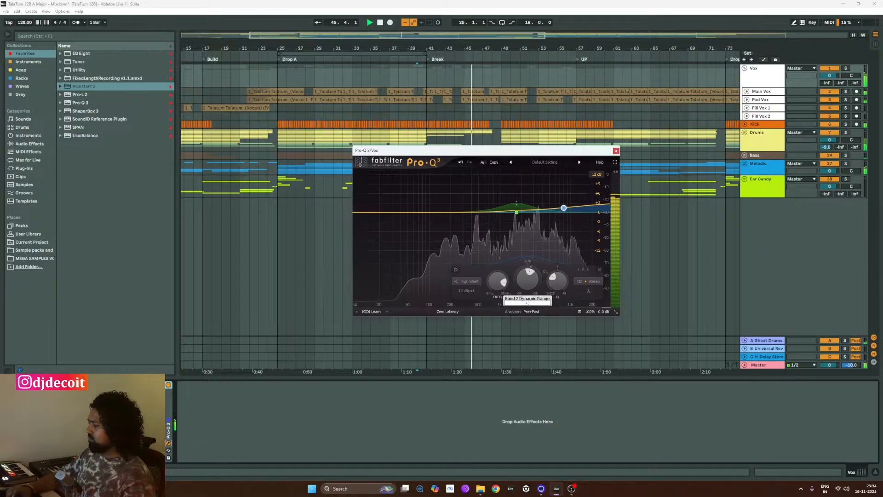
double_click(530, 281)
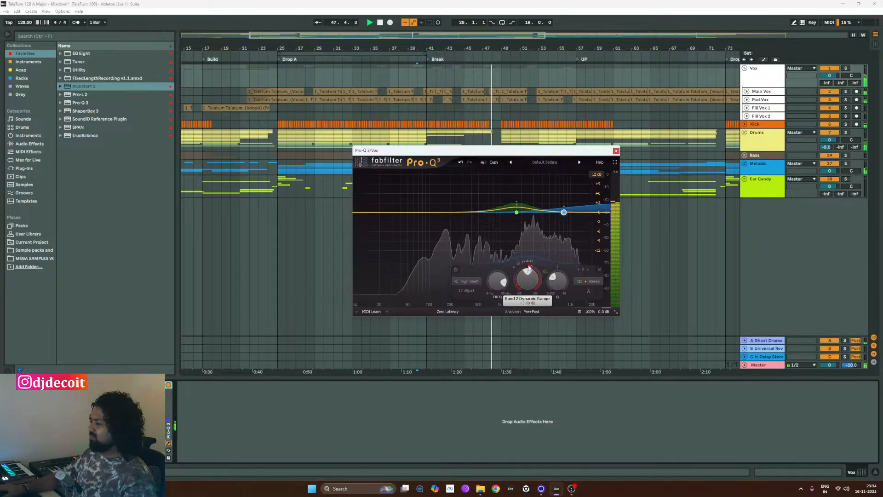
- Try a 4 dB dynamic range on the Vox high shelf, settle on 2 dB and close Pro-Q 3
double_click(529, 269)
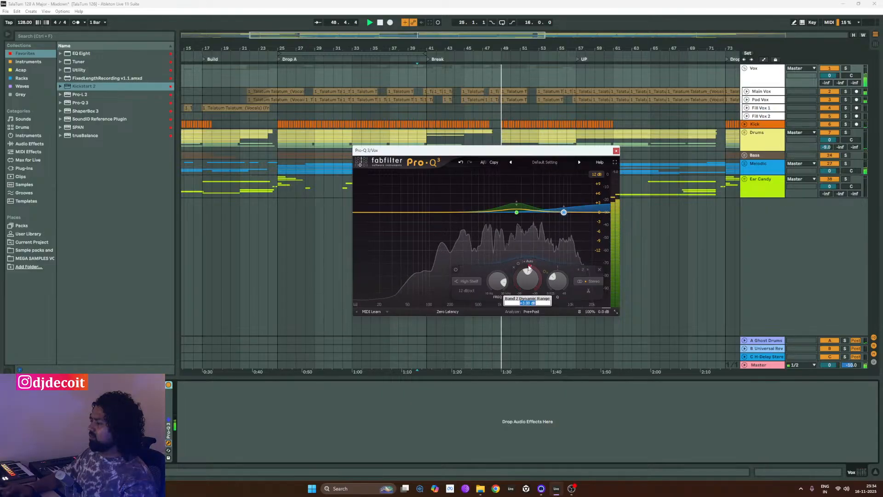
text(4)
key(Return)
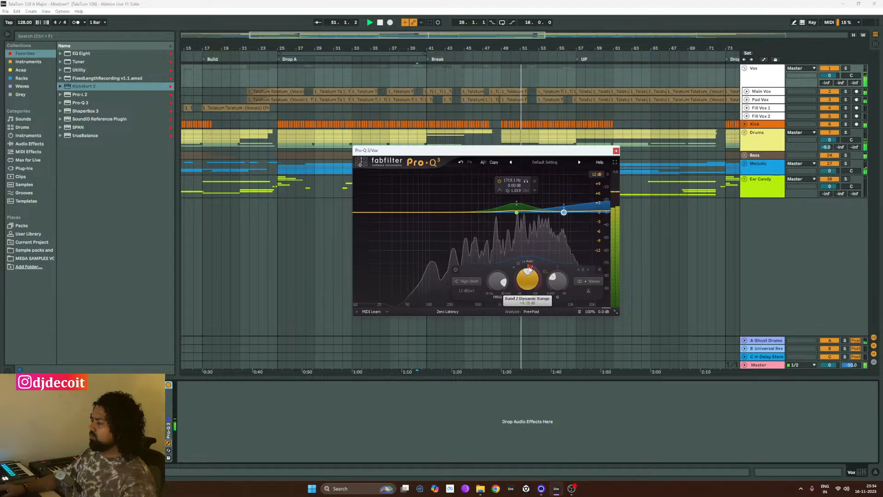
double_click(529, 268)
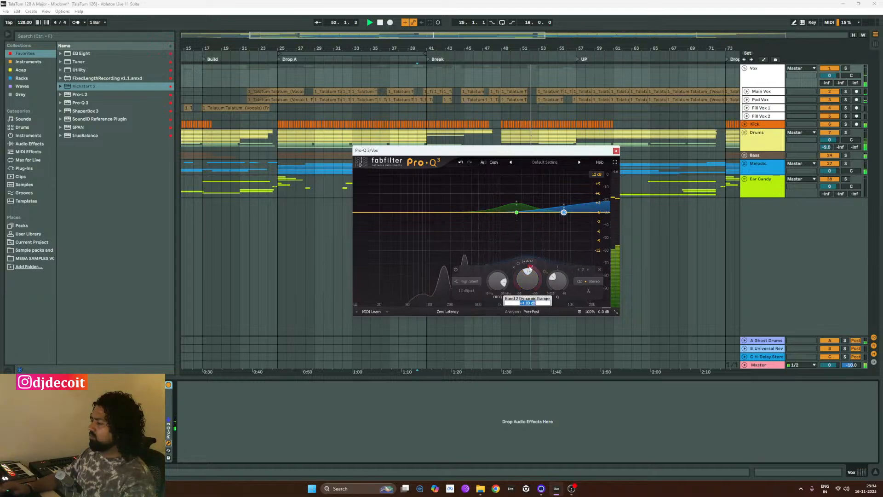
text(2)
key(Return)
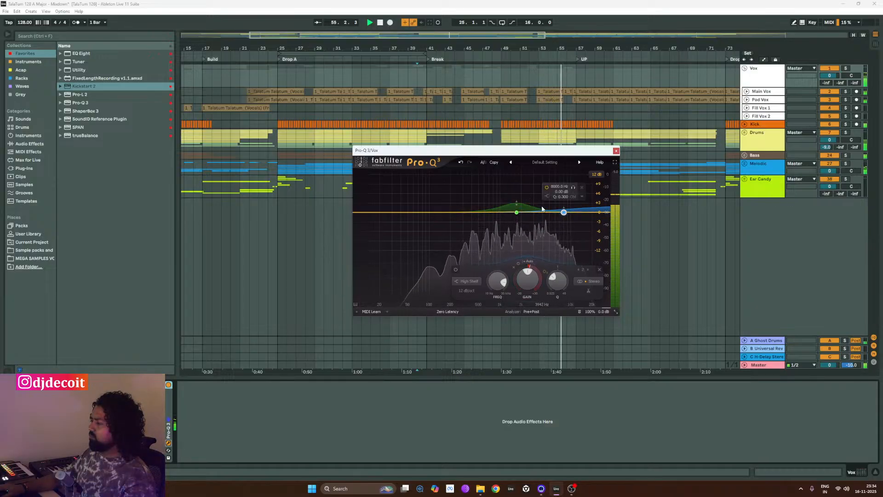
mouse_move(528, 268)
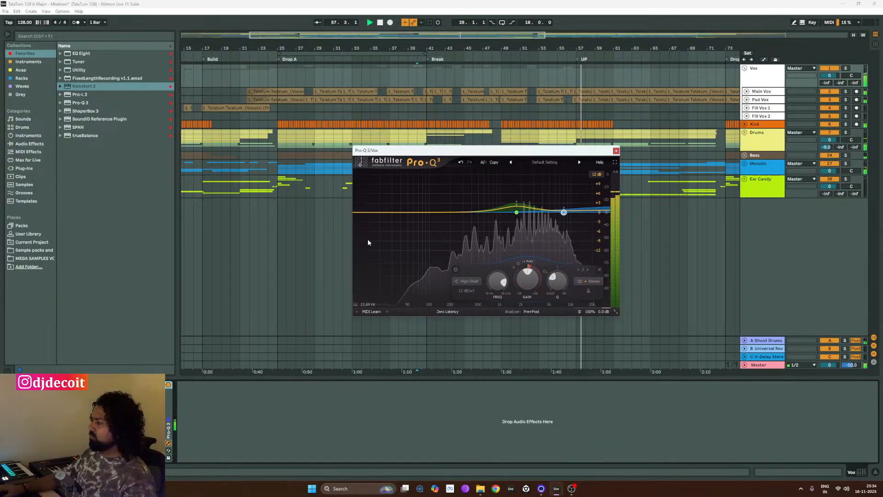
click(616, 151)
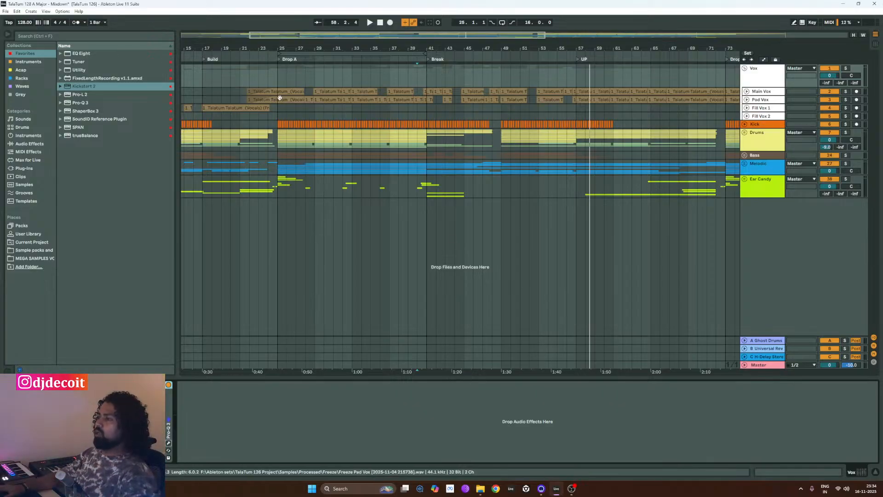
- Play from the start of Drop A and reopen the Vox group's Pro-Q 3 to watch its dynamic bands
click(277, 81)
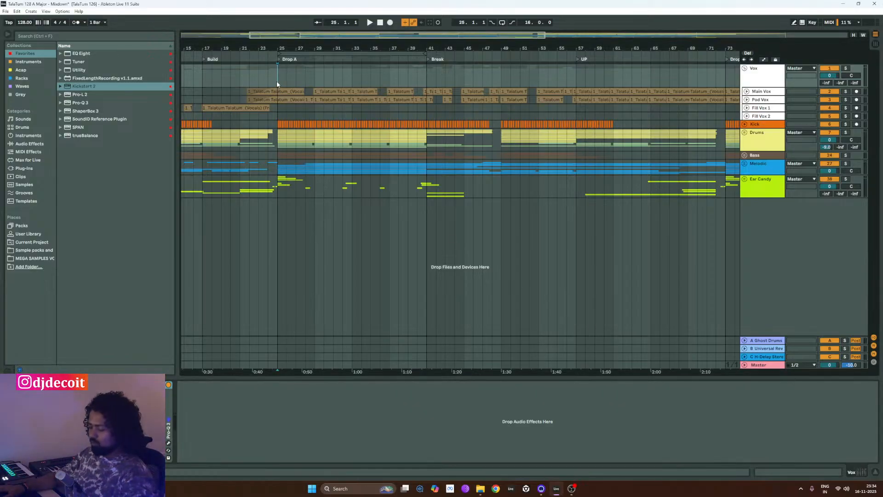
key(space)
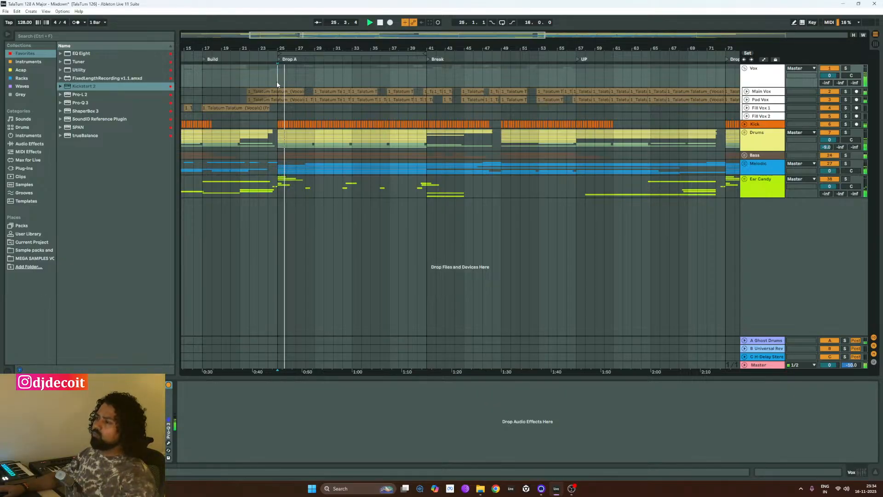
click(761, 74)
click(168, 442)
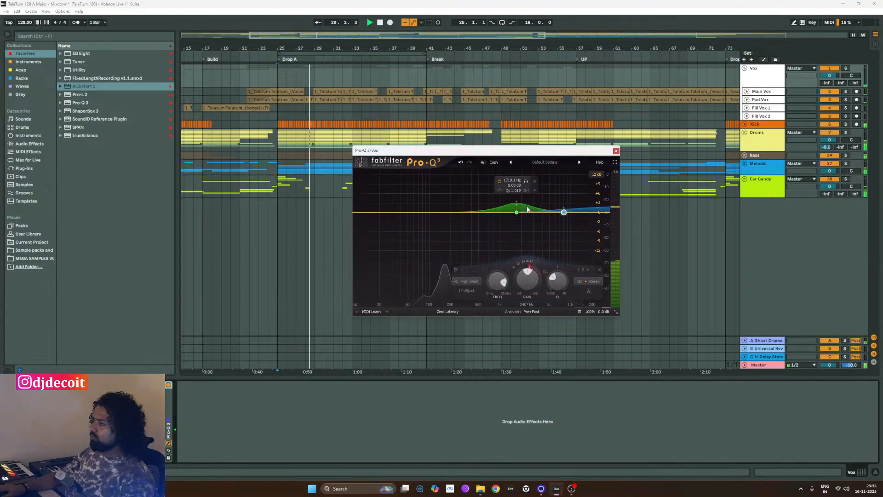
- Play from bar 9 through the Build, set Fill Vox 1's volume to -17 dB and close Pro-Q 3
scroll(285, 77, down, 3)
click(213, 78)
key(space)
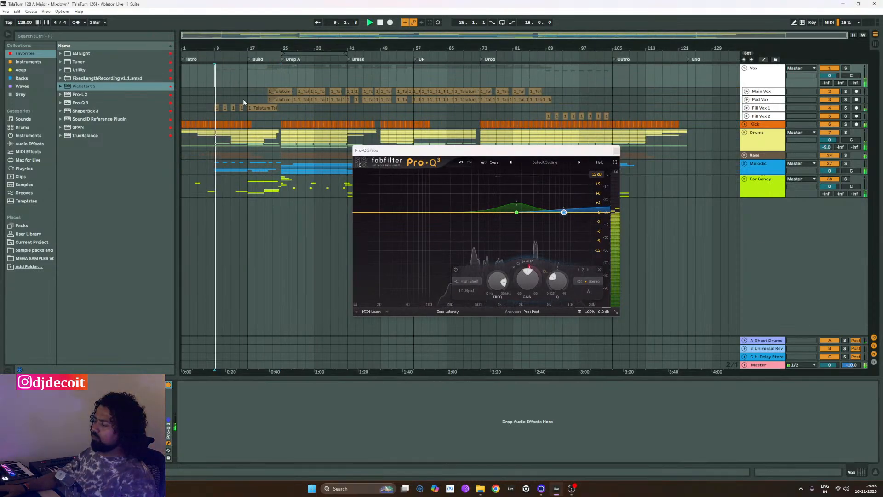
scroll(196, 112, up, 5)
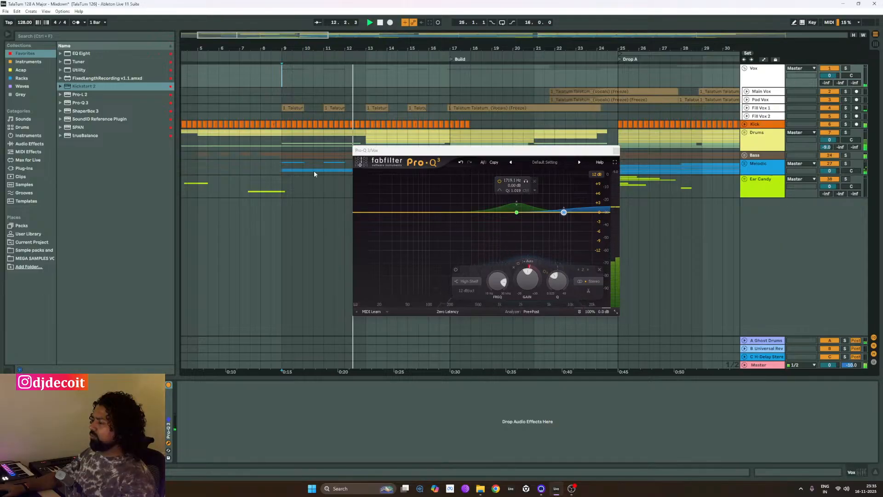
scroll(270, 110, right, 3)
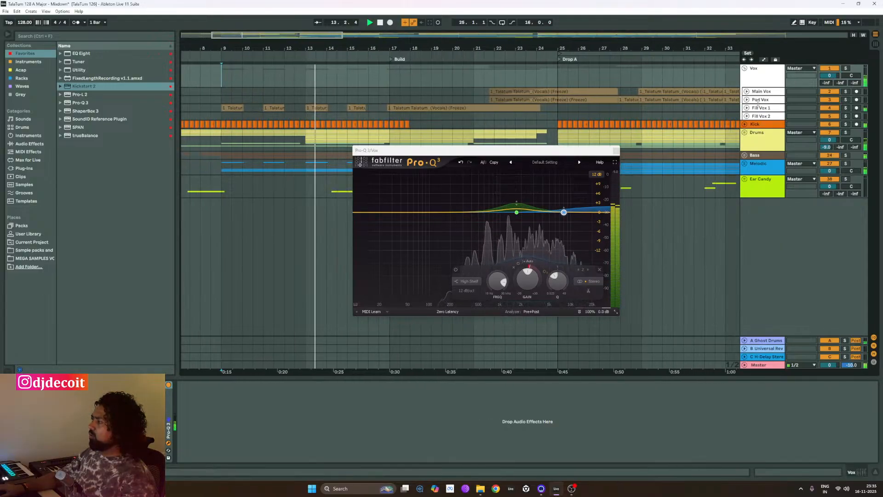
mouse_move(832, 112)
mouse_down()
mouse_move(832, 128)
mouse_move(830, 107)
mouse_move(832, 115)
mouse_up()
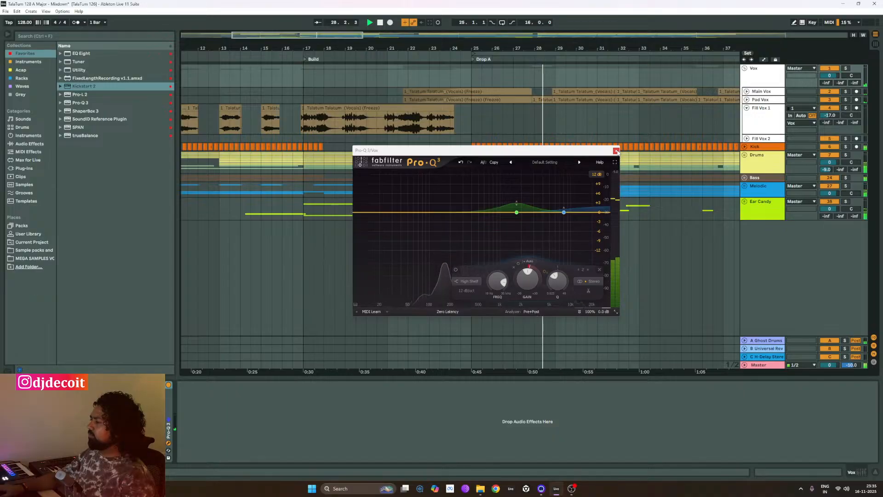
scroll(460, 114, right, 5)
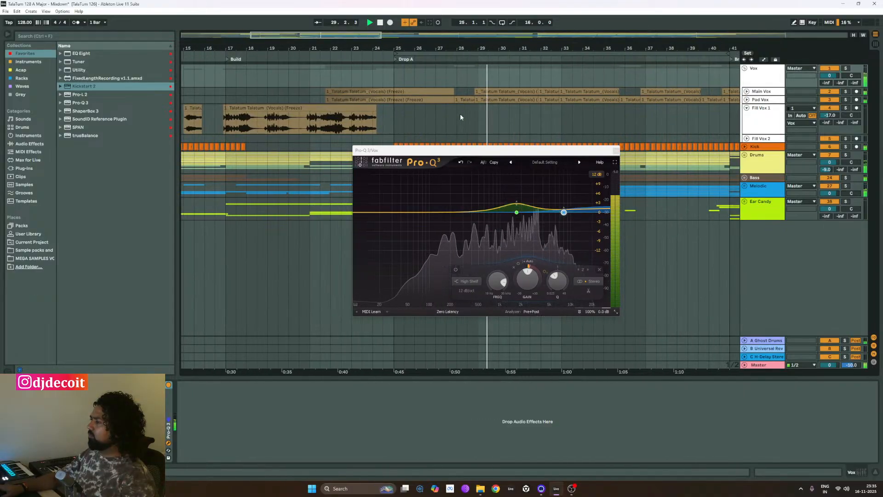
click(616, 150)
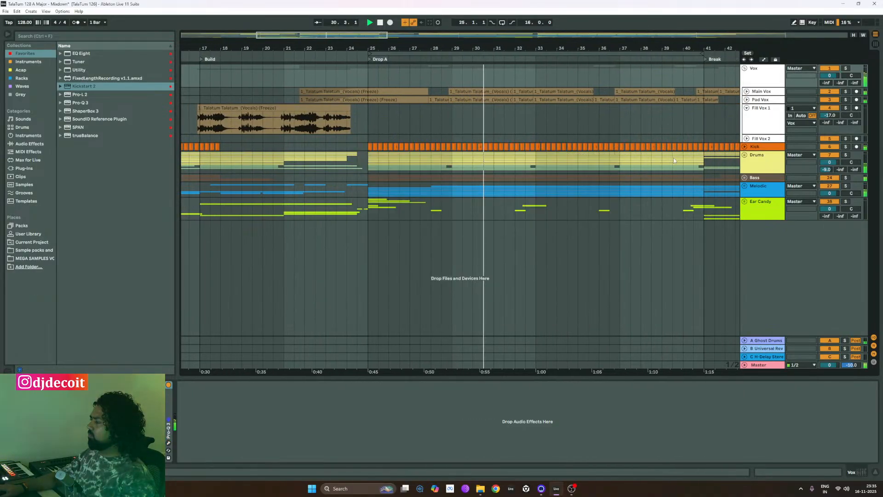
- Fold the Fill Vox 1 track and reselect the Vox group
click(774, 162)
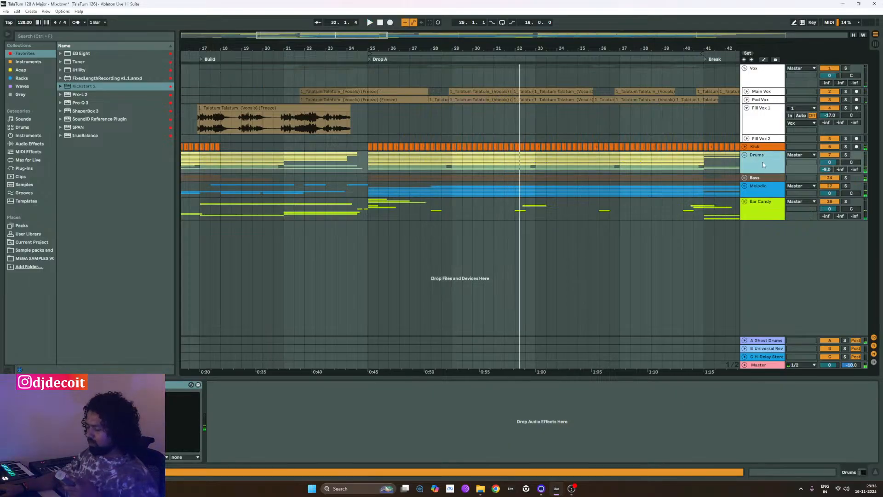
click(759, 128)
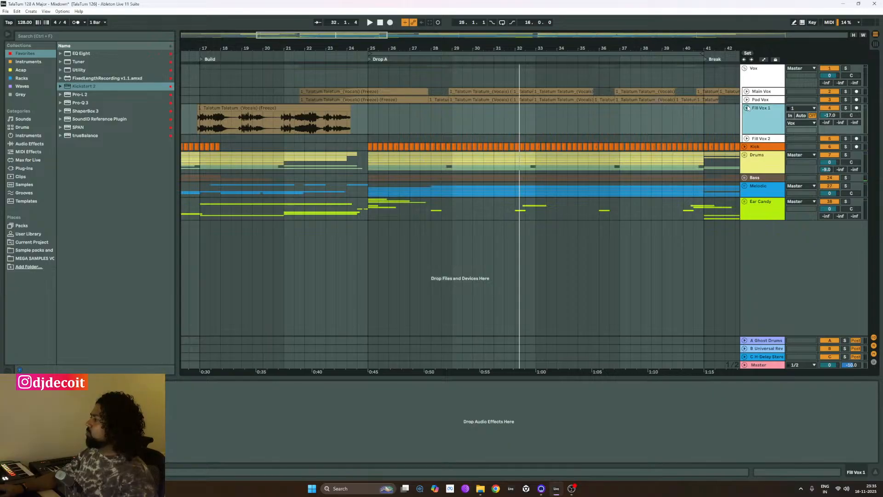
click(747, 108)
click(760, 80)
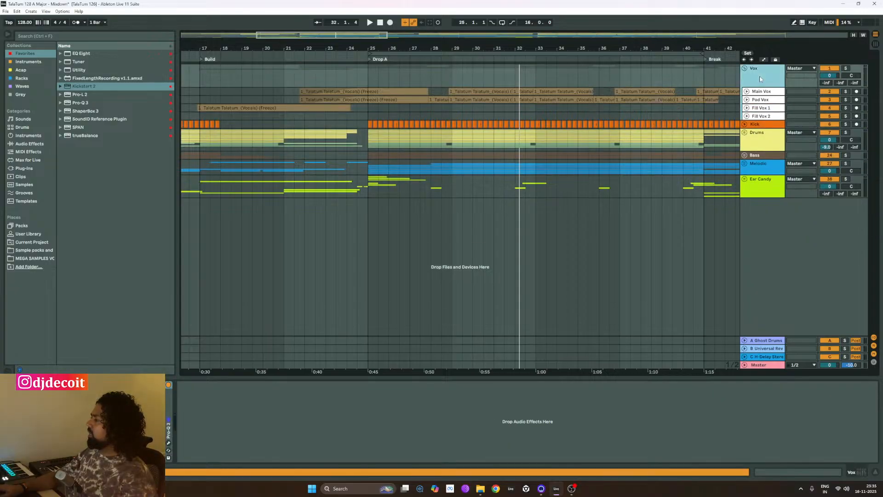
- Expand the Drums and Drum Rack groups and unfold the CH, CH2 and OH tracks together
click(744, 133)
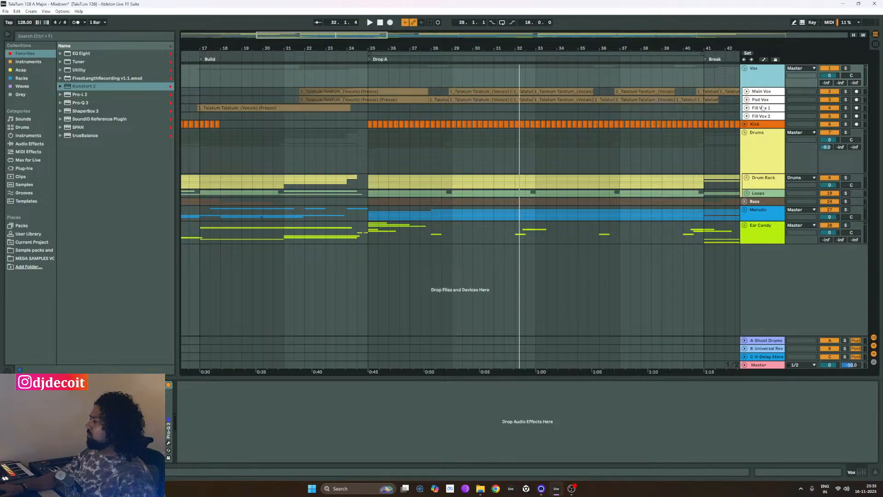
click(746, 178)
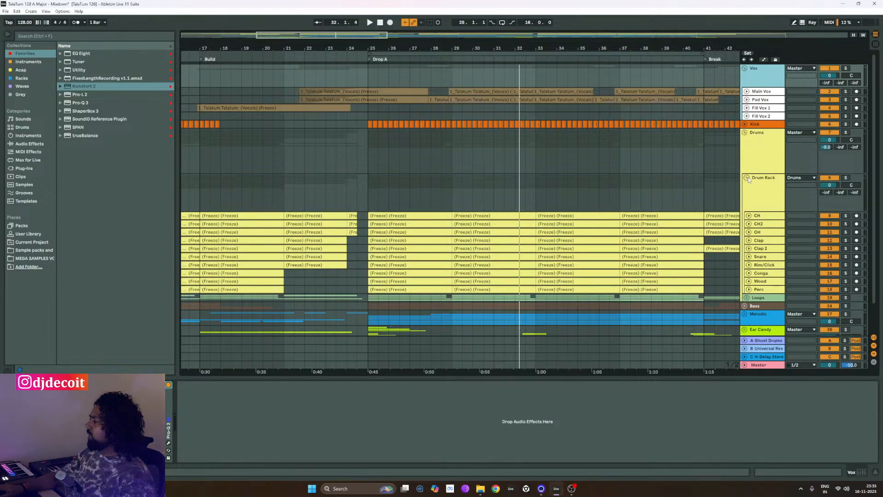
scroll(767, 212, down, 1)
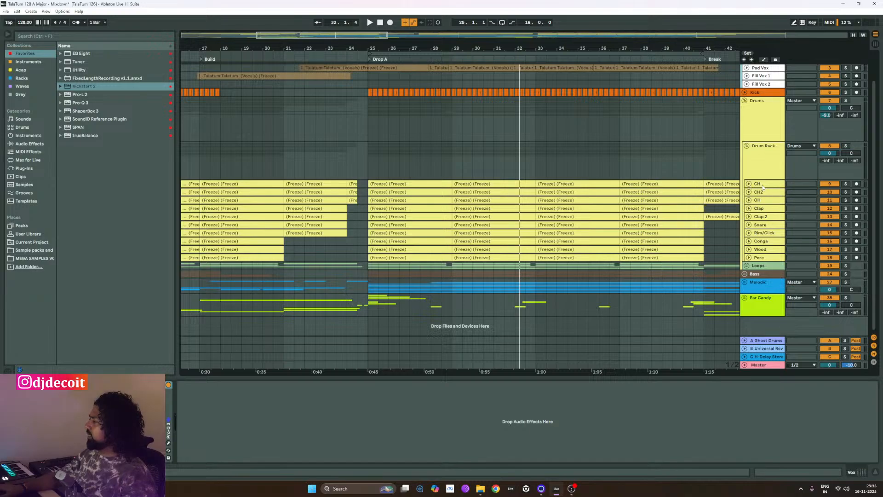
click(762, 185)
shift+click(762, 201)
click(749, 200)
scroll(773, 212, down, 1)
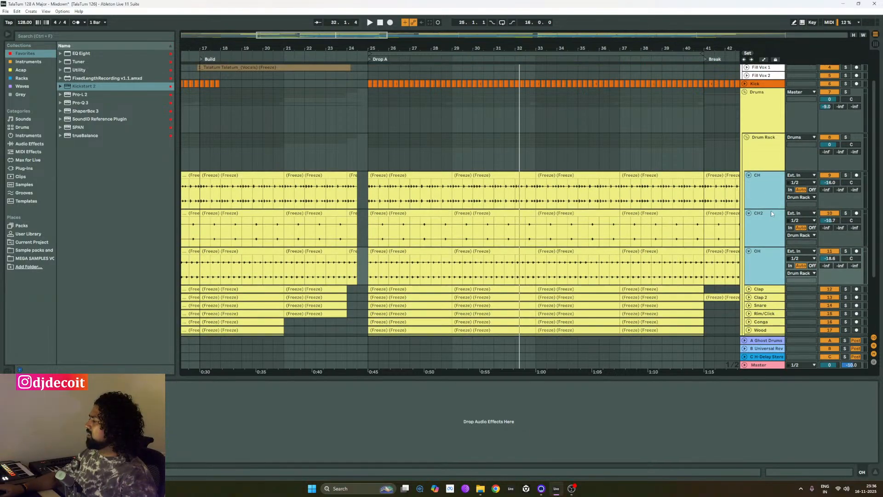
- Raise the sends to the Universal Rev return on the CH, CH2 and OH tracks to -23.4, -18.0 and -16.2 dB
scroll(772, 212, down, 1)
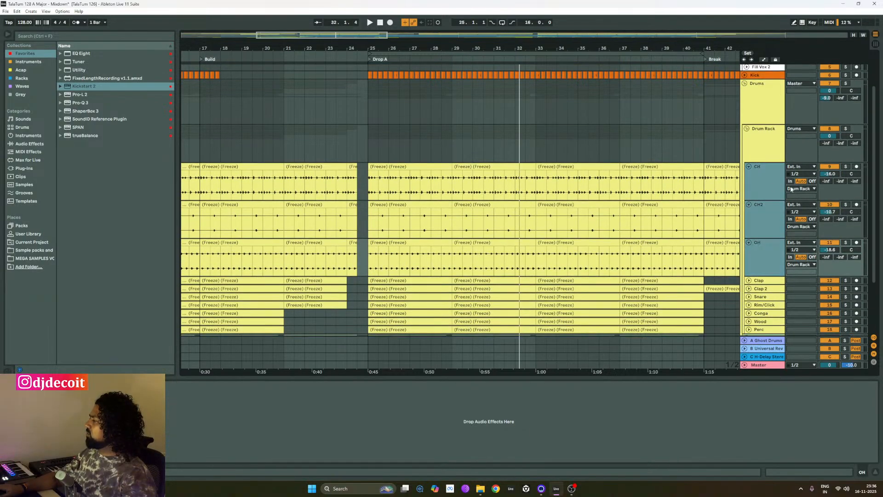
click(767, 188)
click(765, 218)
click(766, 246)
click(770, 195)
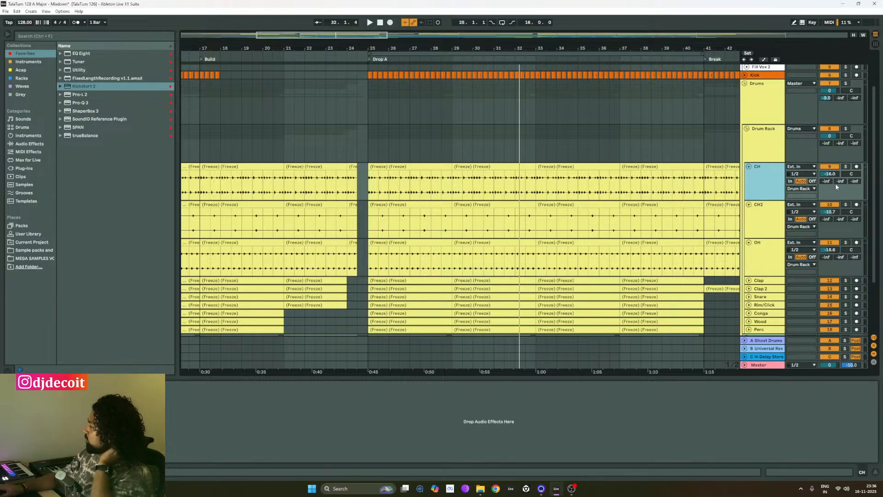
mouse_move(841, 182)
mouse_down()
mouse_move(840, 170)
mouse_move(840, 179)
mouse_up()
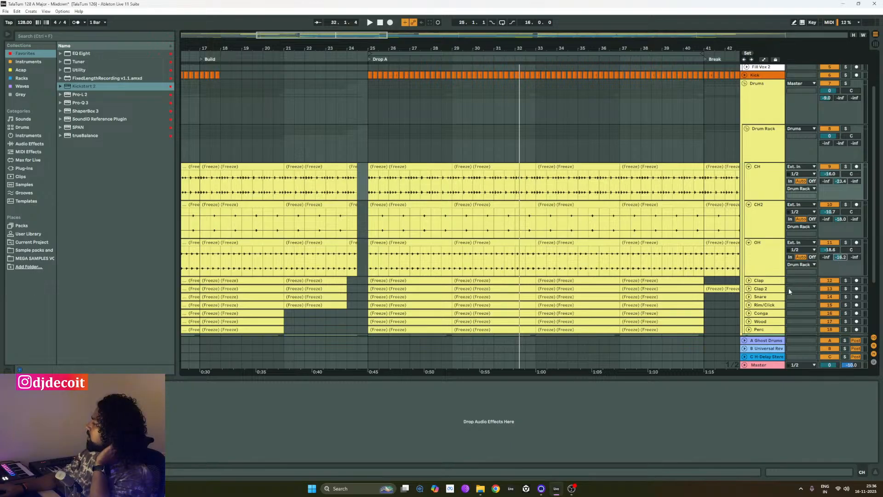
- Audition from just before Drop A, set CH's Universal Rev send to -12.8 dB, and reset the CH2 and OH reverb sends to -inf
scroll(752, 311, down, 2)
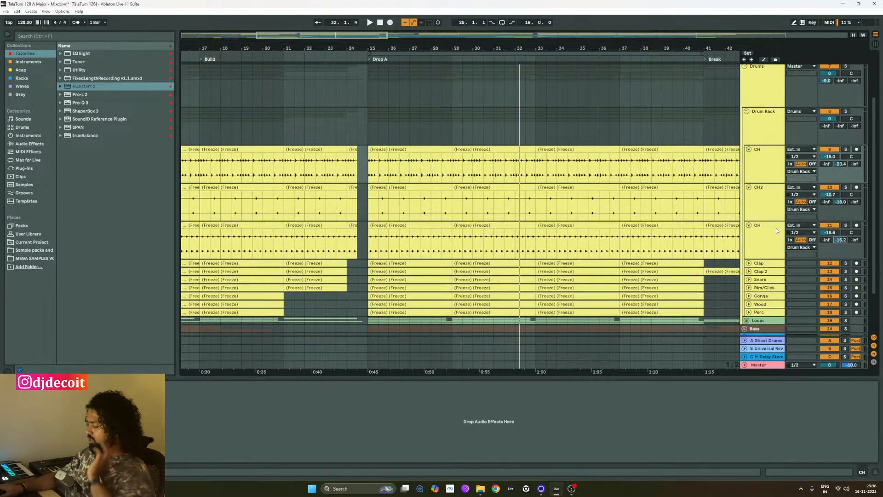
key(space)
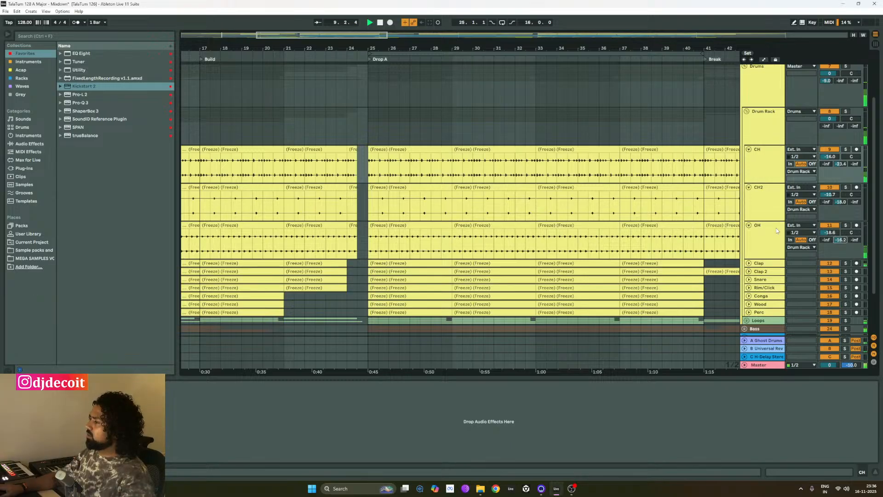
click(358, 131)
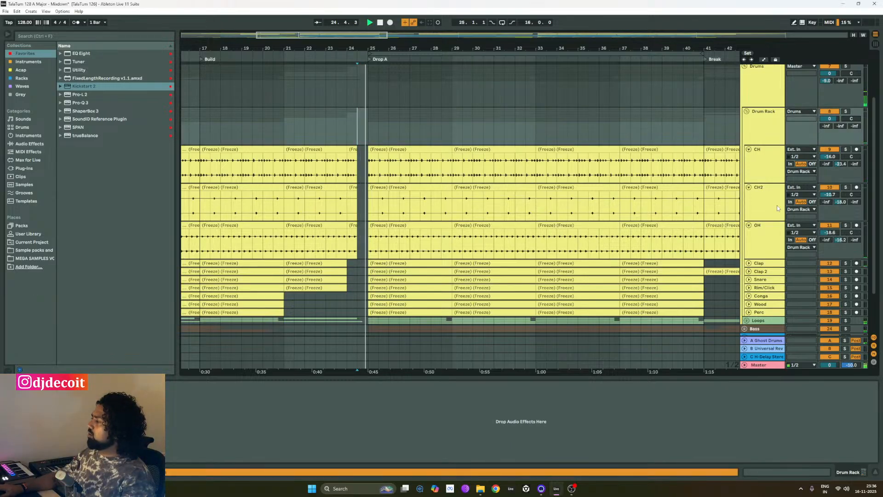
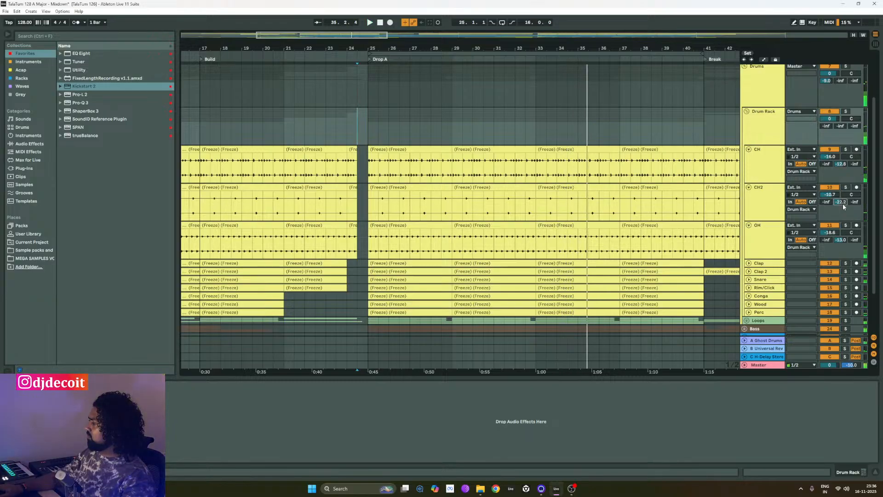
click(841, 240)
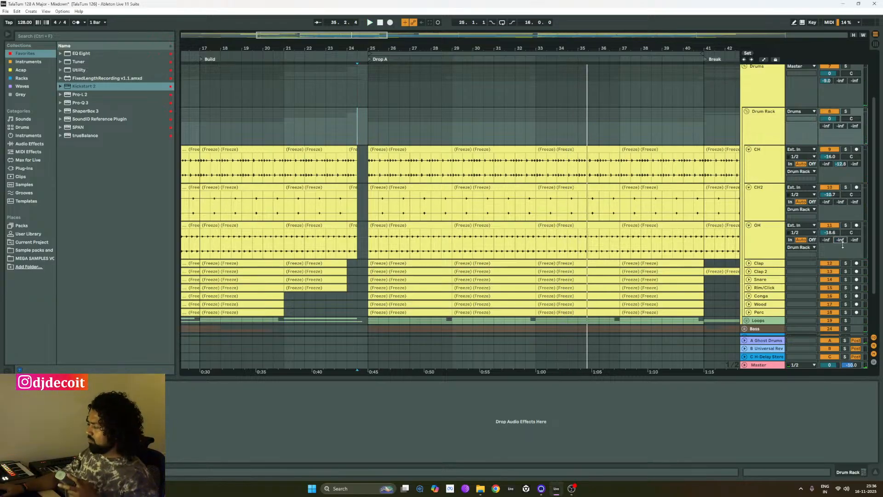
- Replay the drop while setting the Universal Rev sends to -13.4 dB on CH and -9.0 dB on OH
key(space)
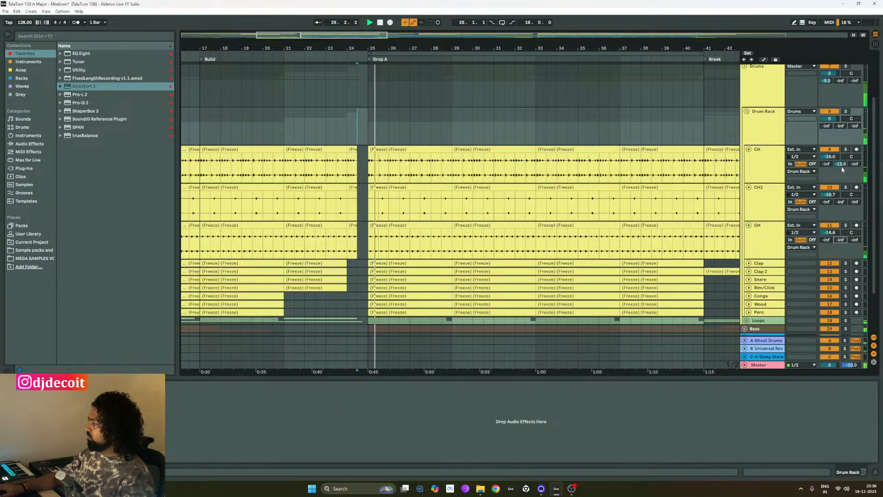
click(841, 164)
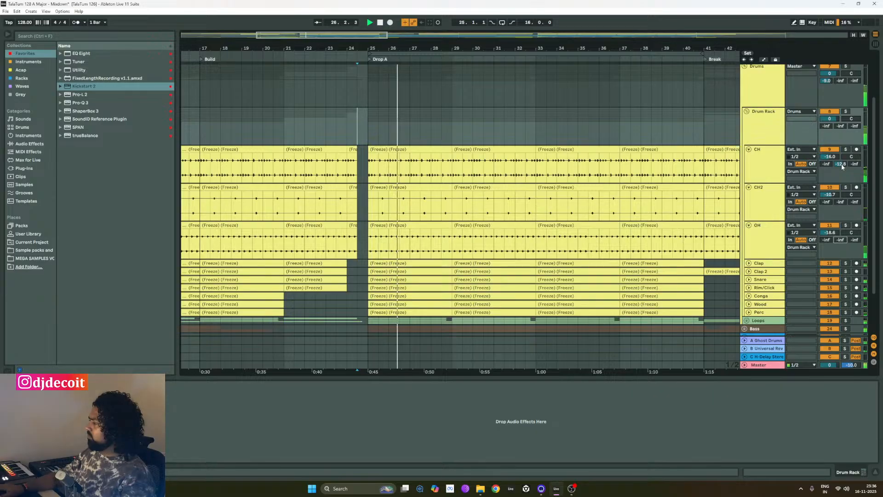
drag(841, 164, 839, 212)
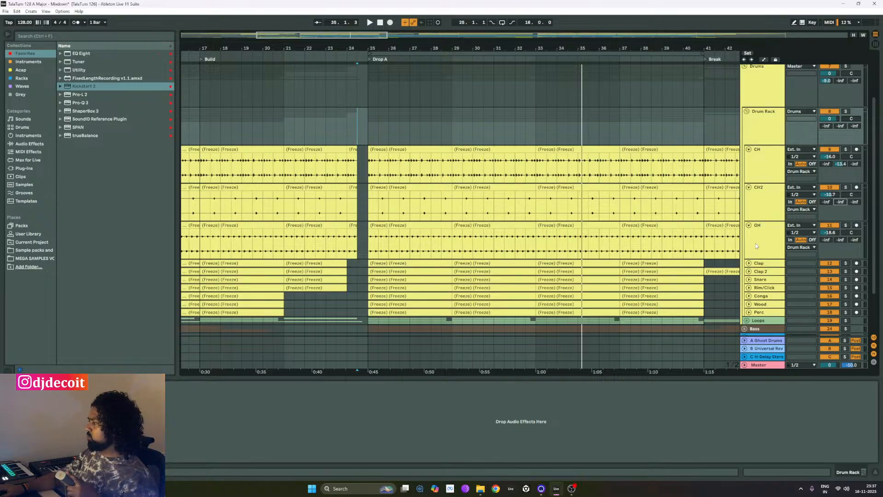
key(space)
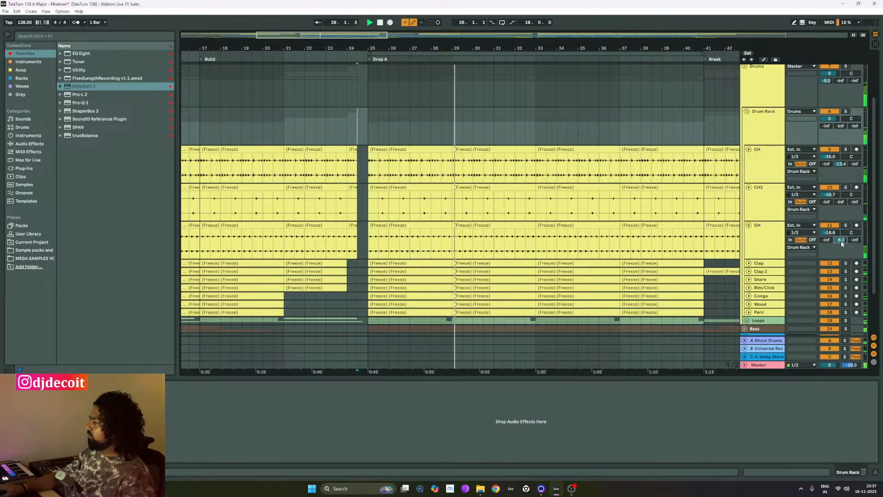
- Collapse the Drum Rack and Drums groups, and stop playback
click(755, 160)
click(749, 112)
click(746, 111)
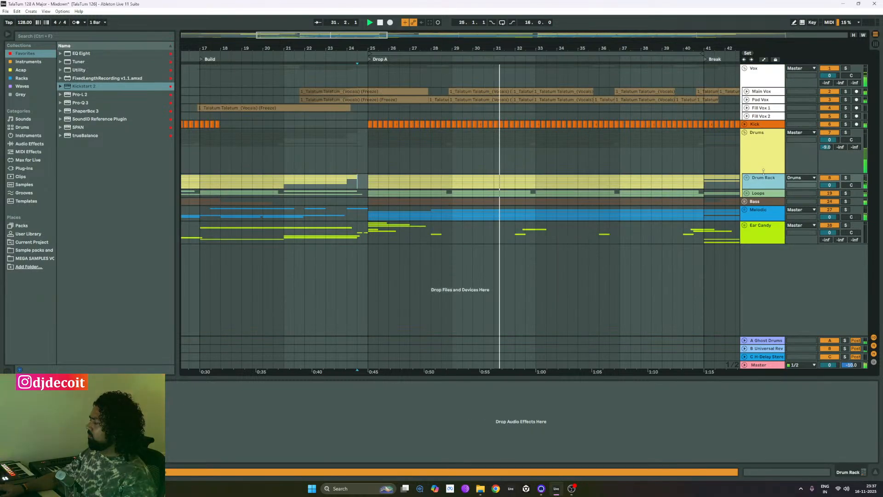
click(762, 159)
click(744, 133)
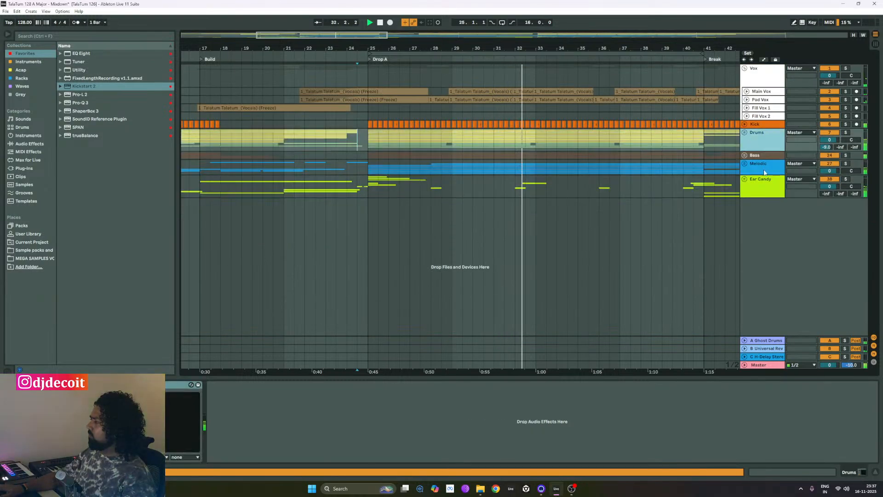
key(space)
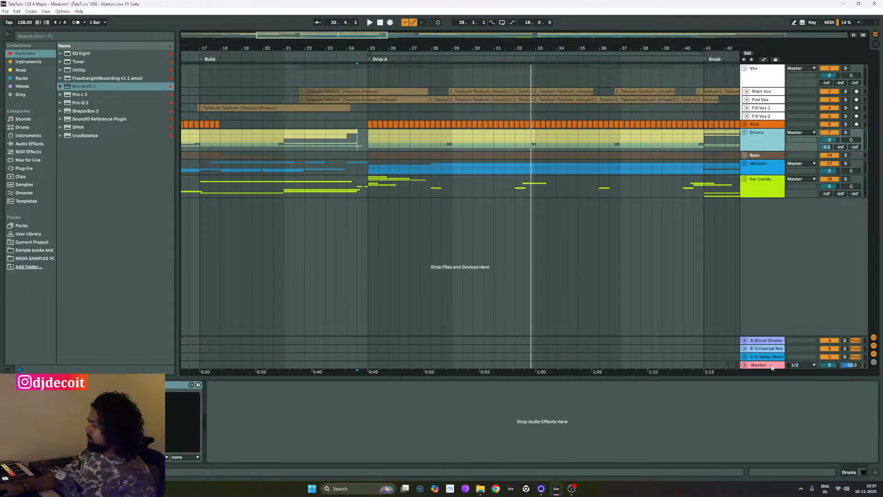
- Unfold the Main Vox and Pad Vox tracks, and raise Pad Vox's send to the H-Delay return to -36.0 dB
click(763, 77)
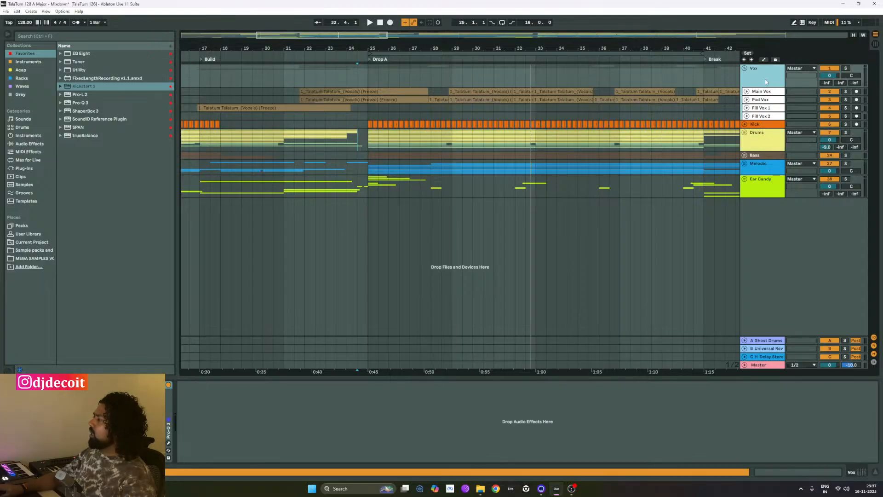
click(746, 92)
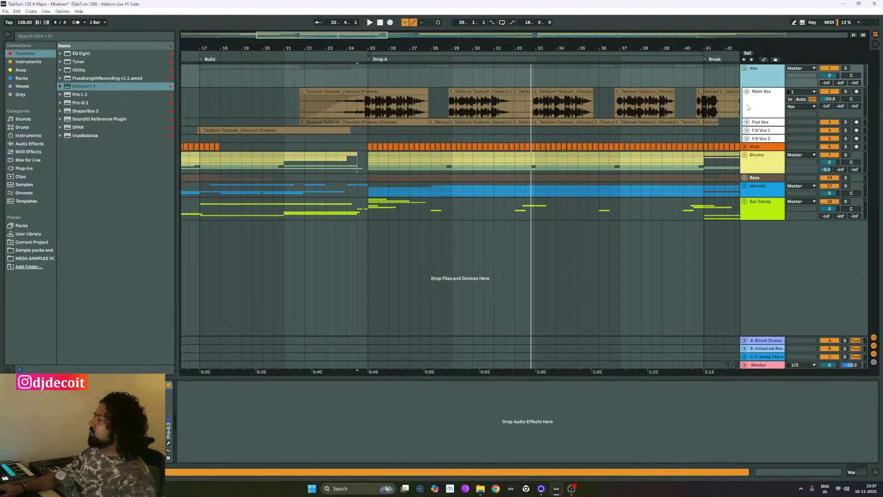
click(746, 122)
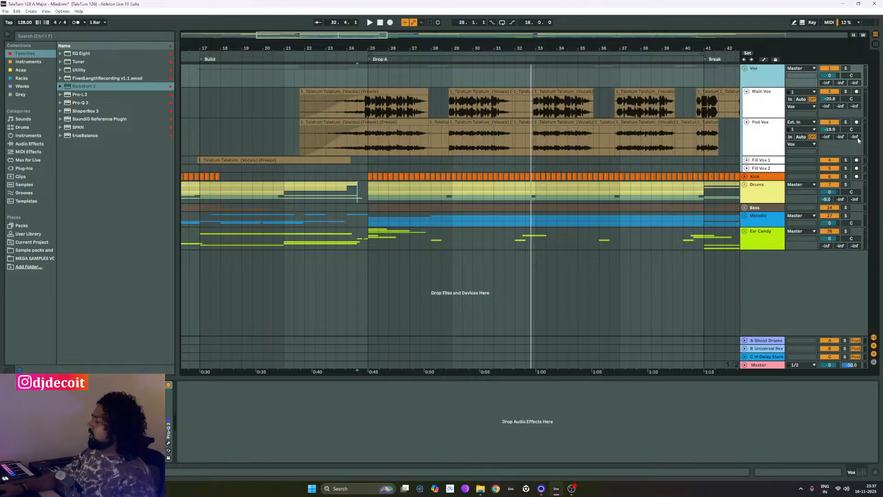
click(772, 134)
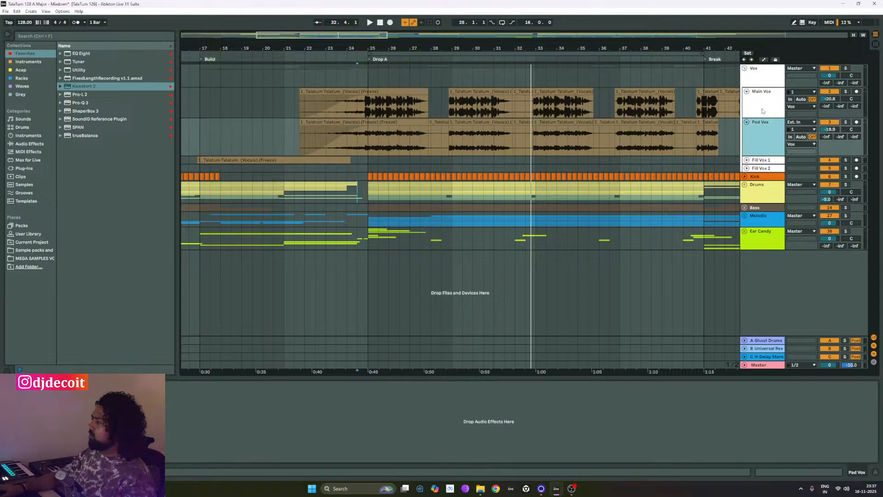
drag(854, 138, 855, 136)
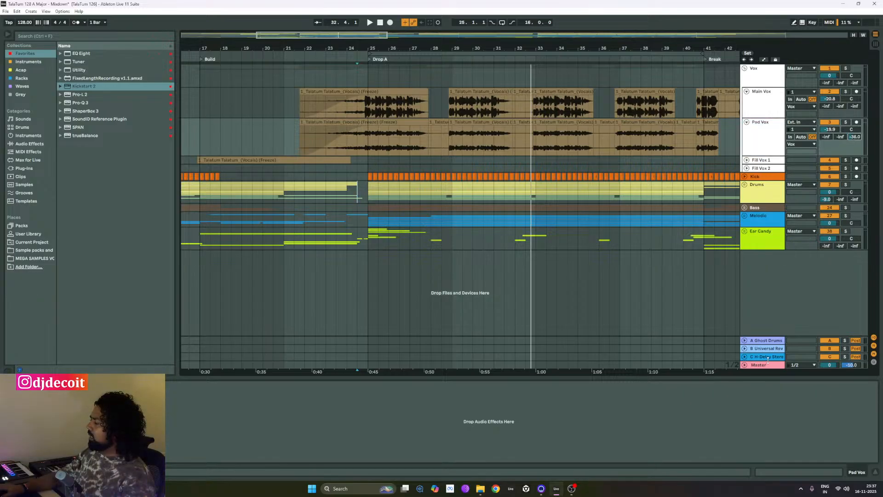
- Show the H-Delay plug-in on return C, solo that return, and raise Pad Vox's delay send to 0 dB during playback
click(767, 358)
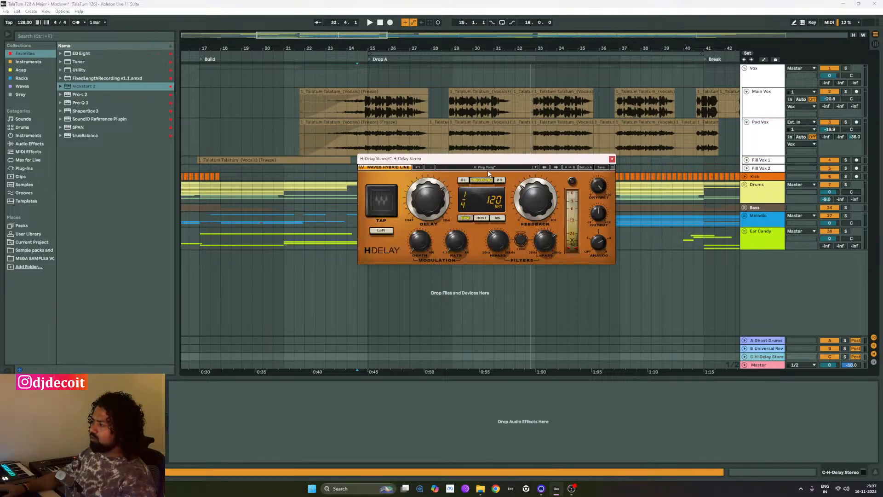
drag(486, 164, 495, 156)
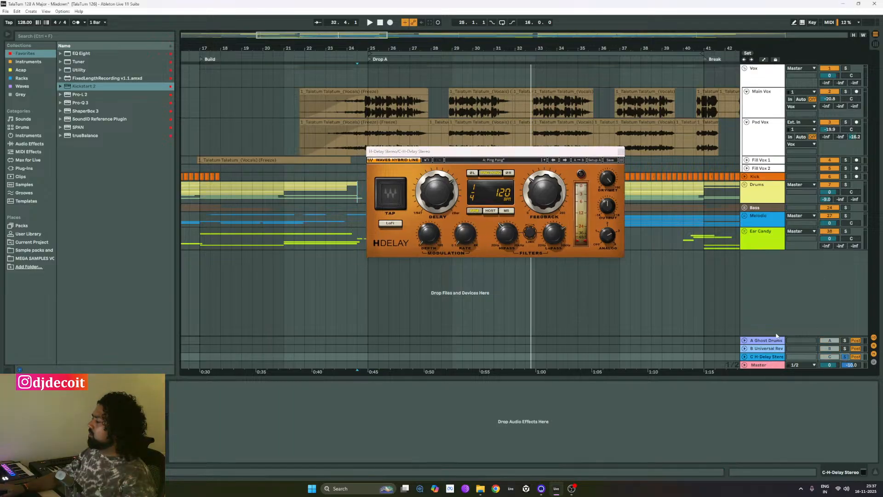
key(space)
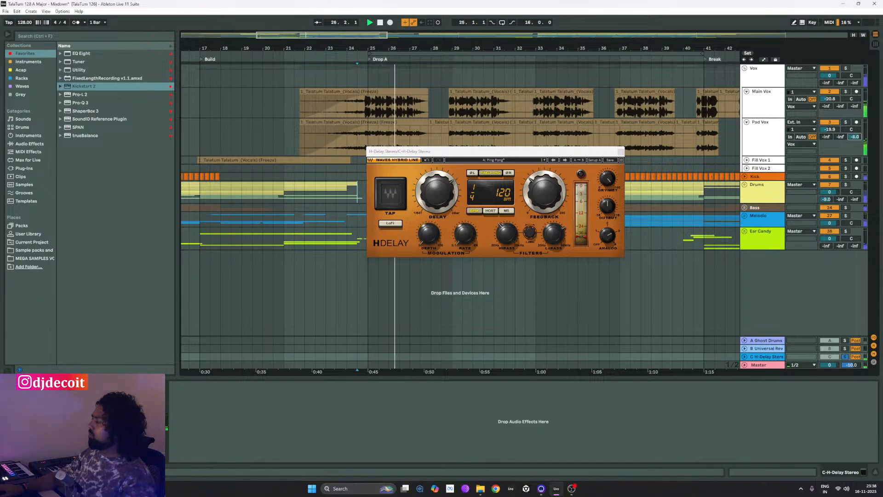
drag(857, 138, 857, 115)
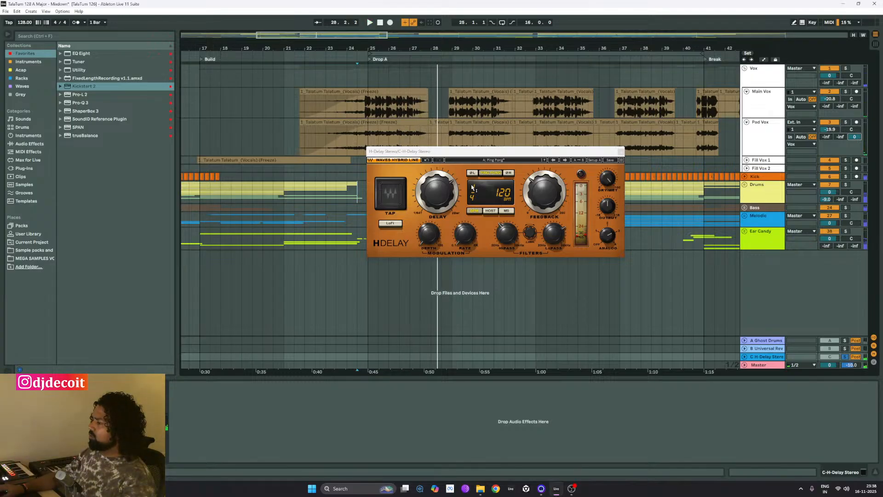
- Shorten the H-Delay time to a 1/8 triplet and replay the vocals through it
click(440, 199)
drag(440, 198, 440, 207)
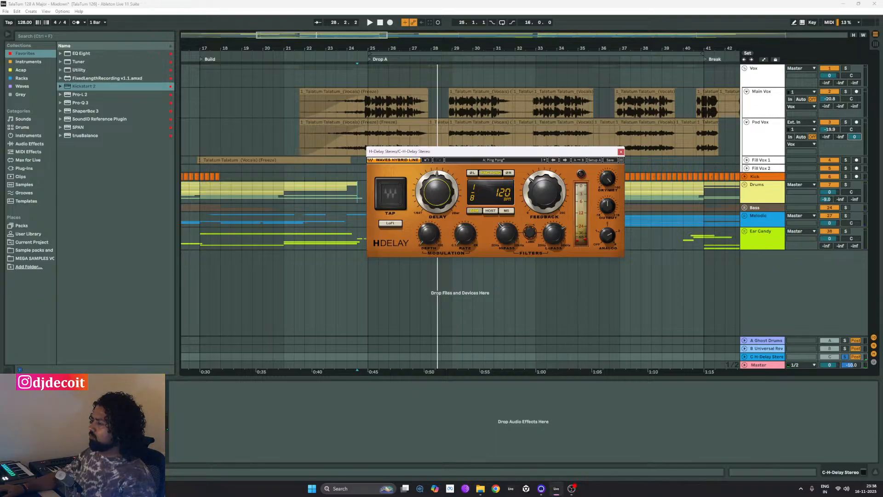
key(space)
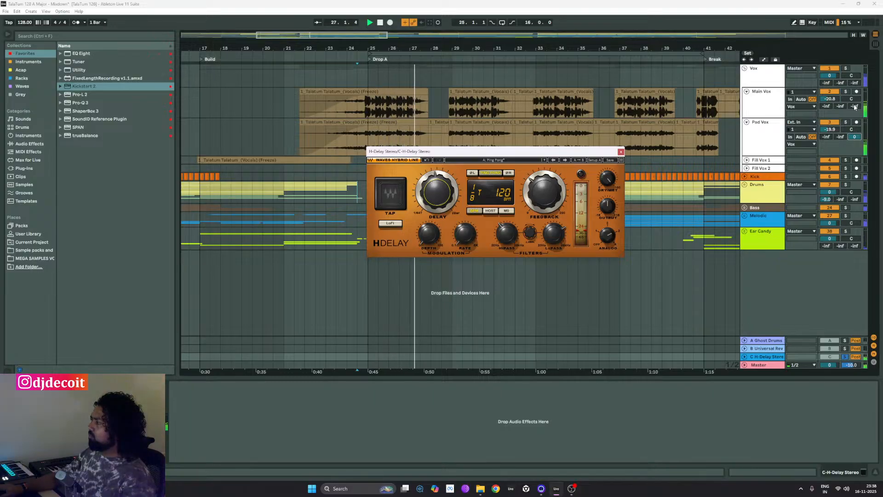
- Set Main Vox's H-Delay send to 0 dB, reset Pad Vox's to -inf, and play from the start of Drop A
drag(529, 151, 528, 165)
click(694, 244)
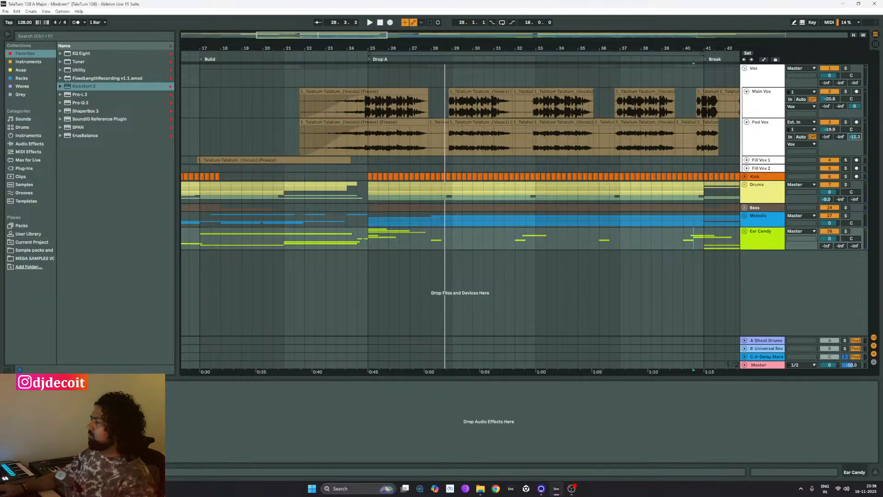
click(767, 357)
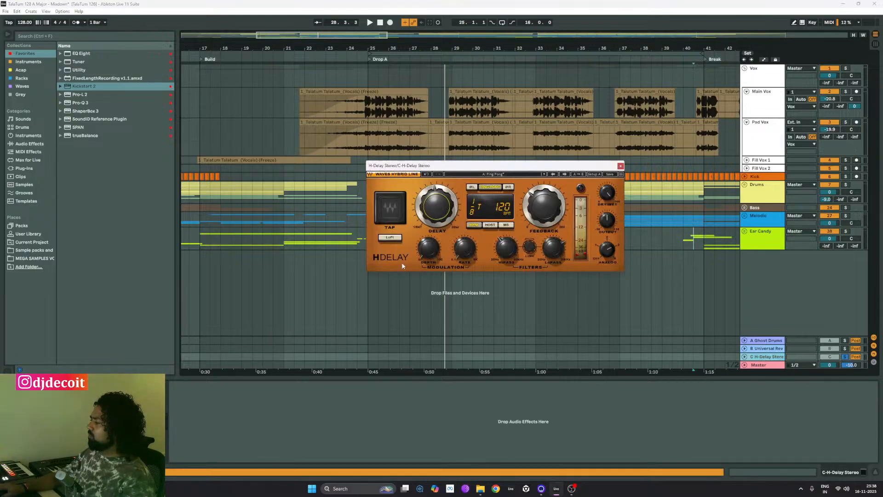
click(368, 135)
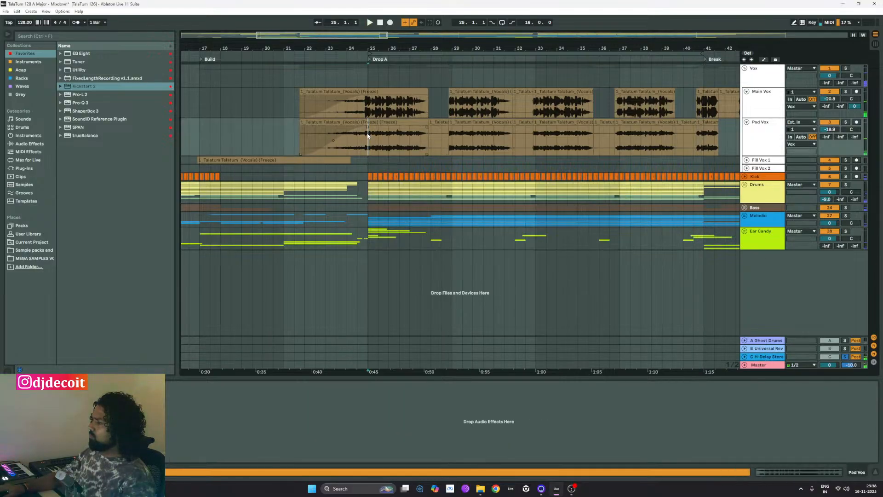
- Sync H-Delay to the host tempo and audition a 1/4 triplet delay time on the vocals
click(766, 357)
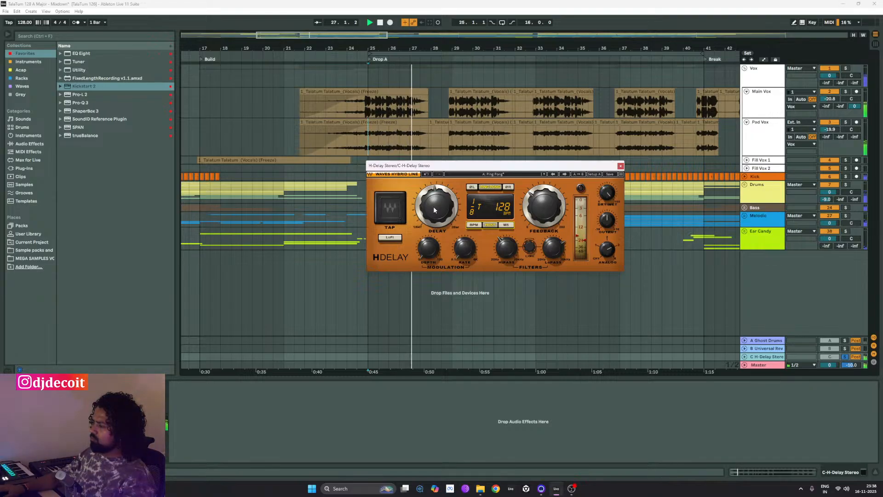
mouse_move(434, 210)
mouse_down()
mouse_move(434, 195)
mouse_move(434, 210)
mouse_up()
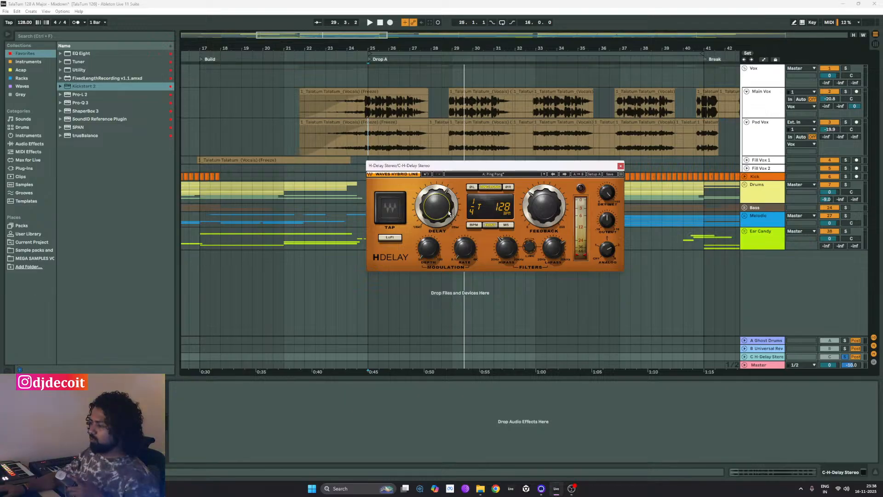
key(space)
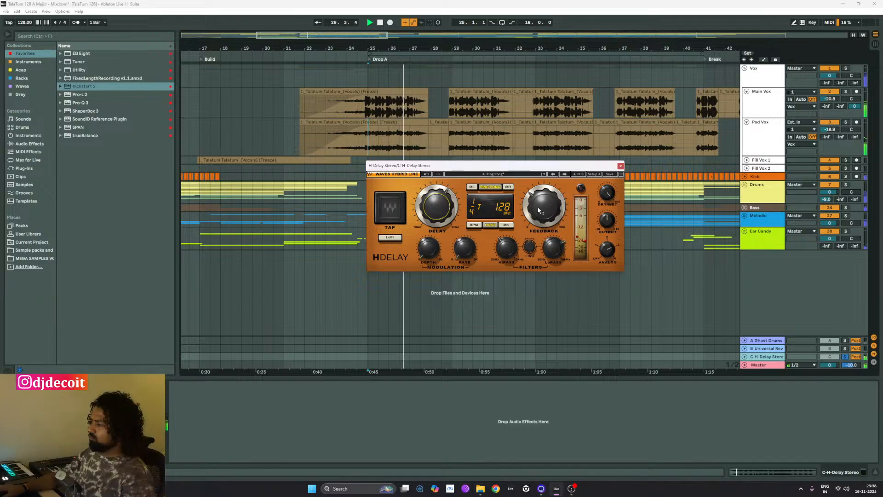
- Audition a dotted 1/8 H-Delay time on the vocals from Drop A and lower the delay's feedback during playback
mouse_move(544, 208)
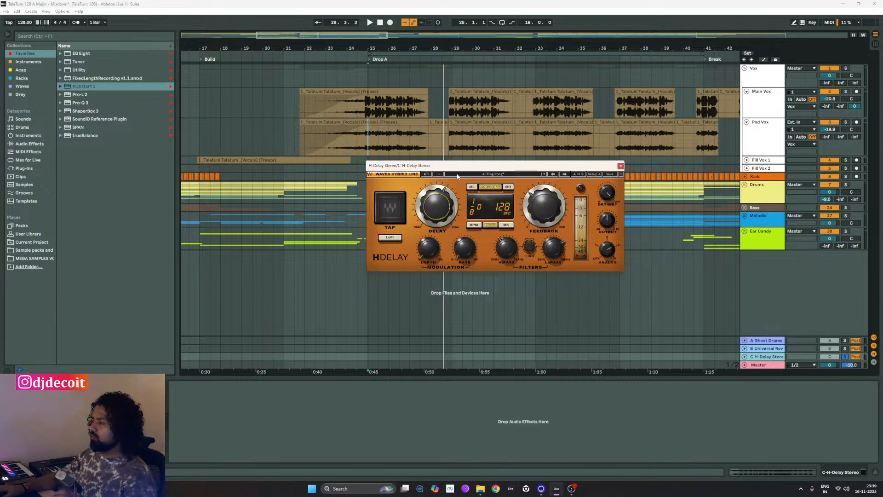
key(space)
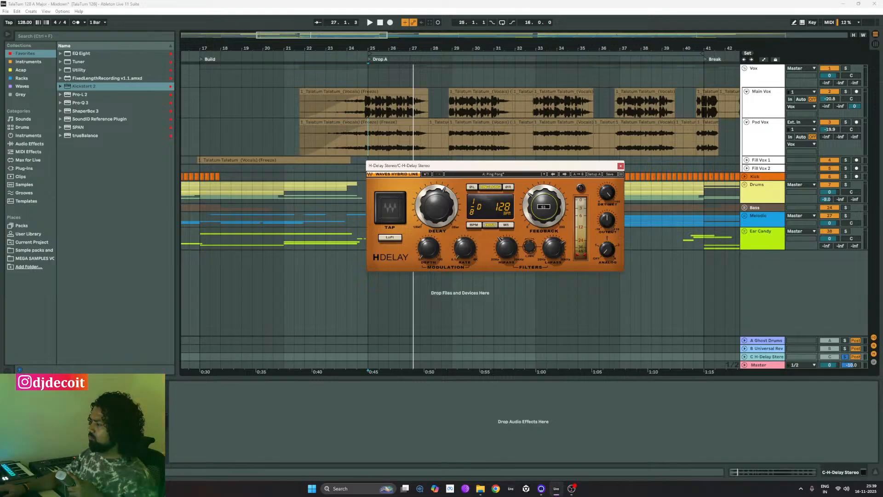
key(space)
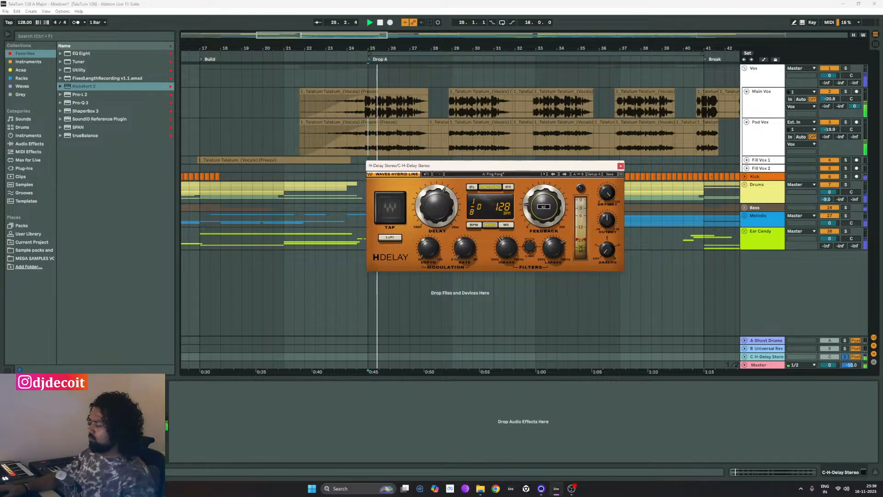
drag(543, 206, 546, 230)
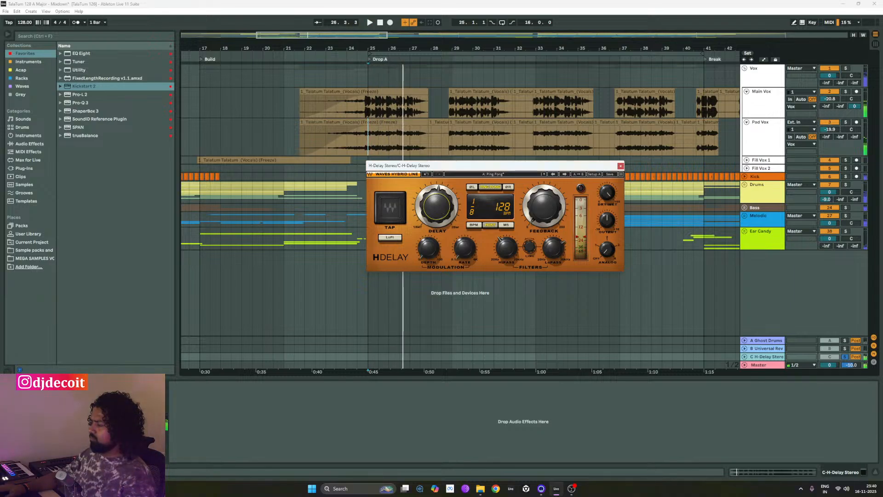
- Replay the vocals with a 1/8 triplet delay time, fine-tune the H-Delay feedback by ear, and close the plug-in
key(space)
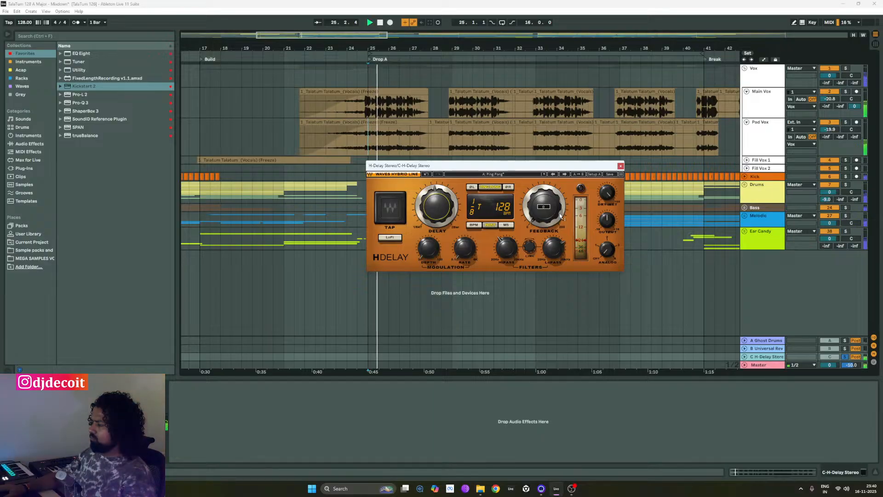
drag(561, 216, 536, 215)
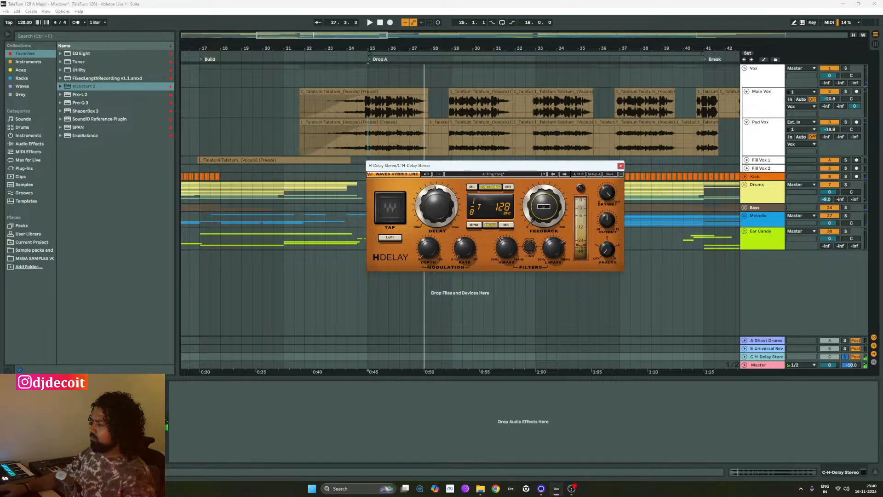
key(space)
drag(544, 207, 544, 198)
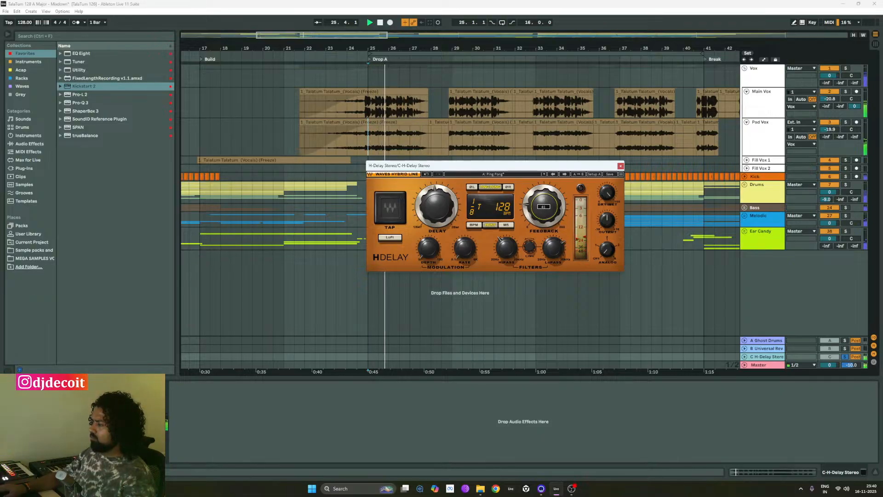
drag(542, 212, 541, 216)
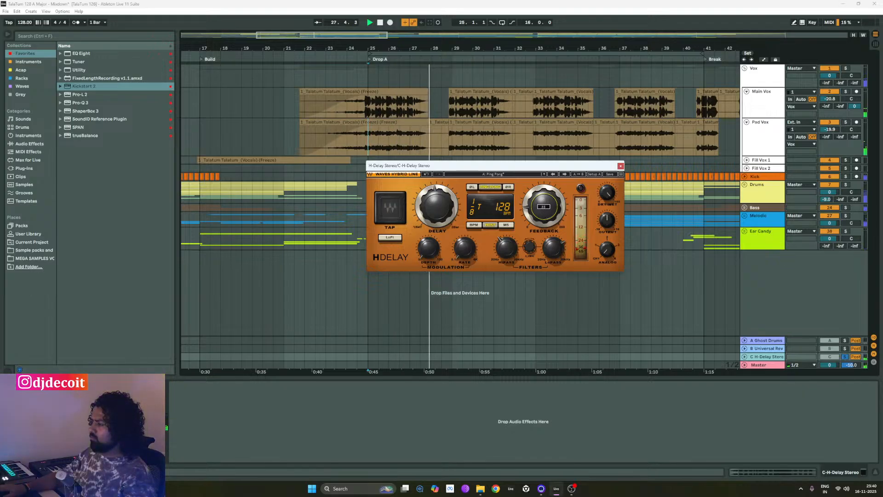
drag(543, 207, 543, 204)
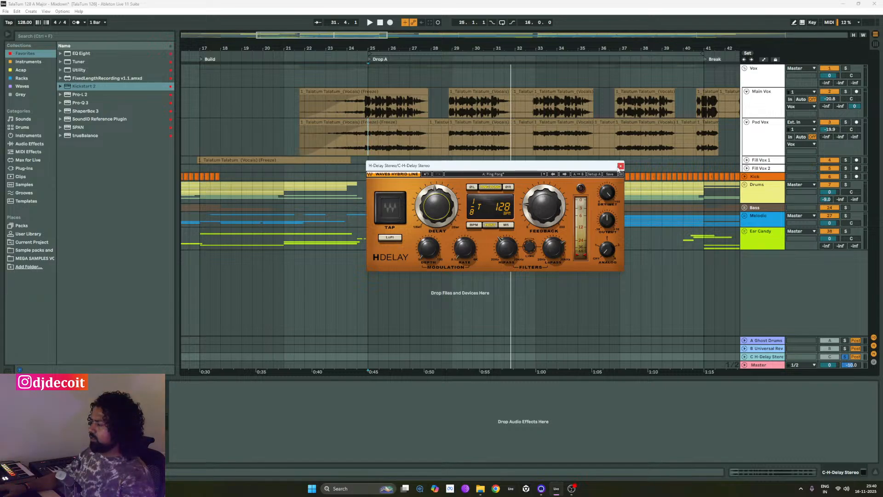
click(620, 166)
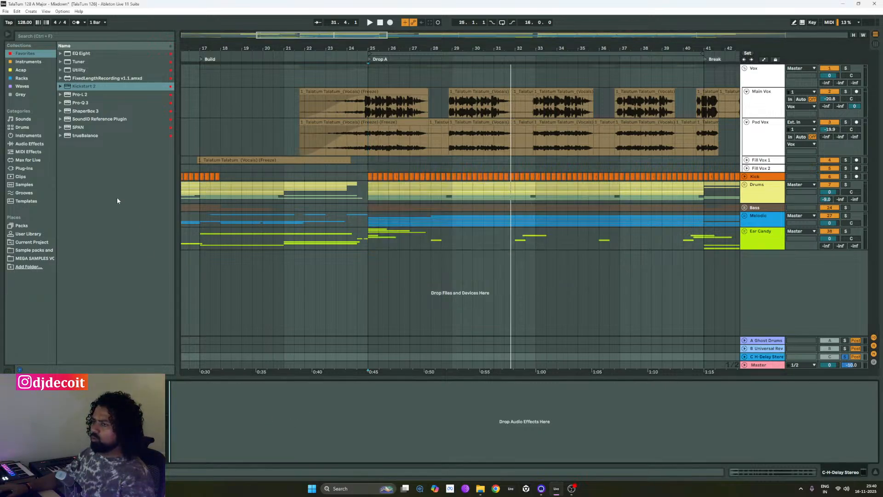
- Add a Compressor from the Dynamics audio effects after H-Delay on return C
click(70, 89)
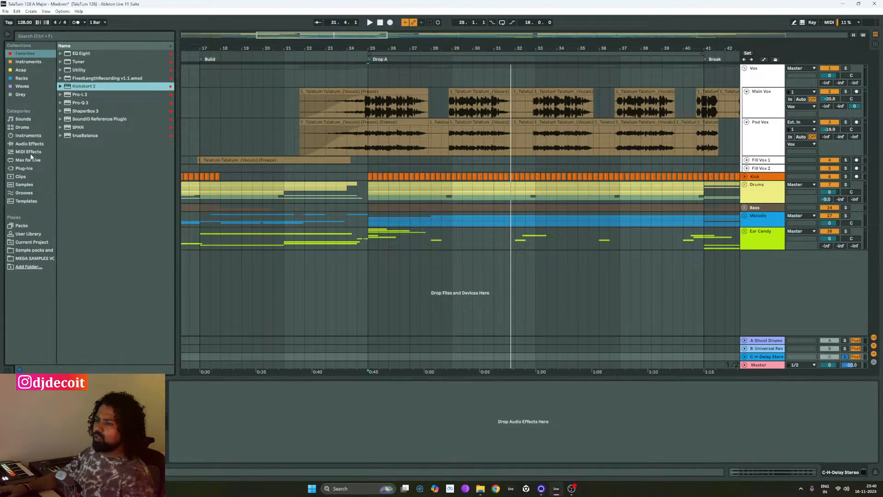
click(30, 144)
click(61, 71)
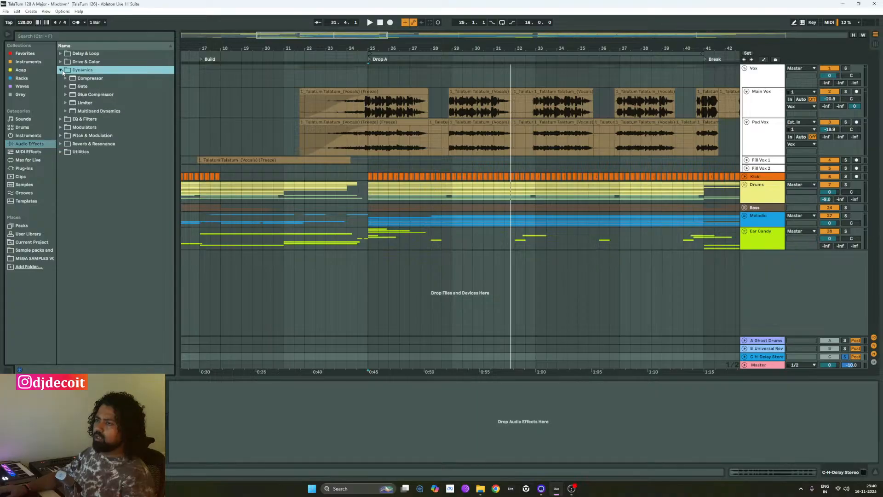
click(64, 79)
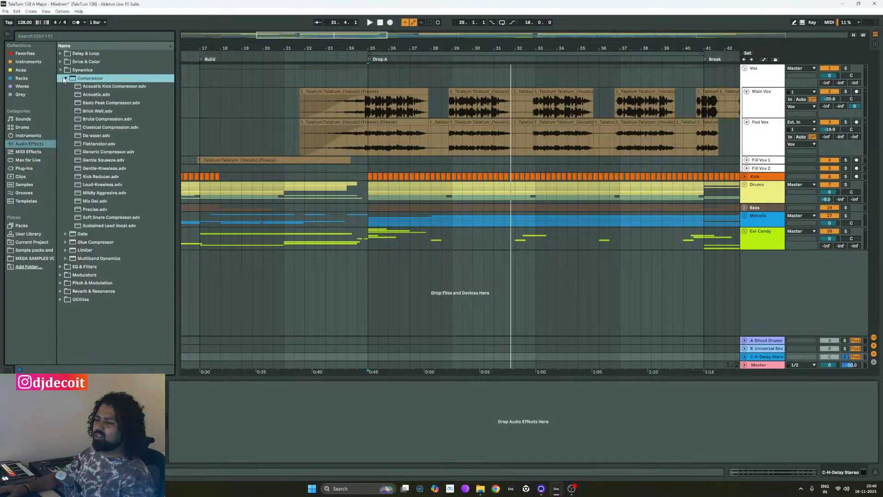
click(64, 79)
drag(88, 79, 213, 437)
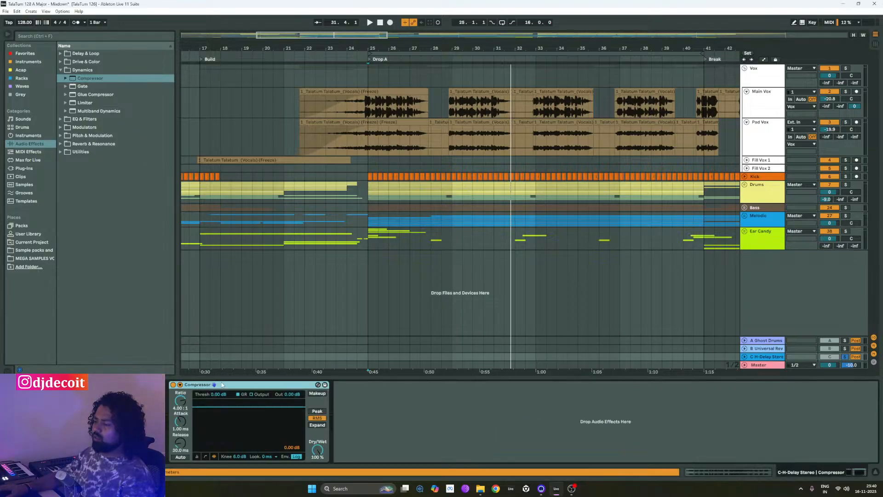
- Sidechain the Compressor to Main Vox post FX, with 0.01 ms attack, 1.00 ms release, auto release on, and 10 ms lookahead
click(180, 385)
click(188, 393)
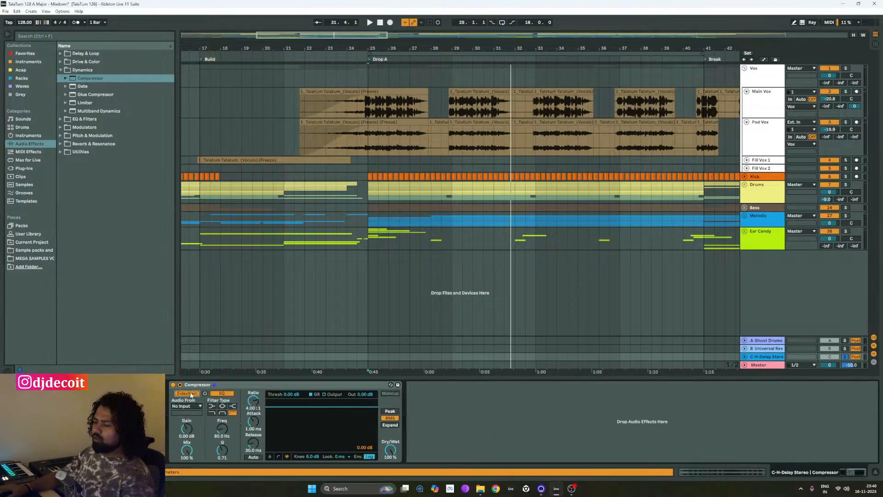
click(187, 406)
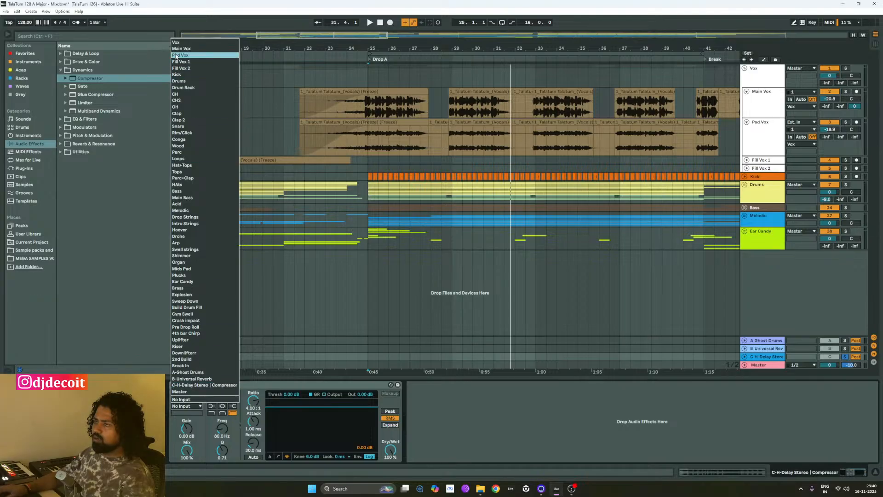
click(188, 48)
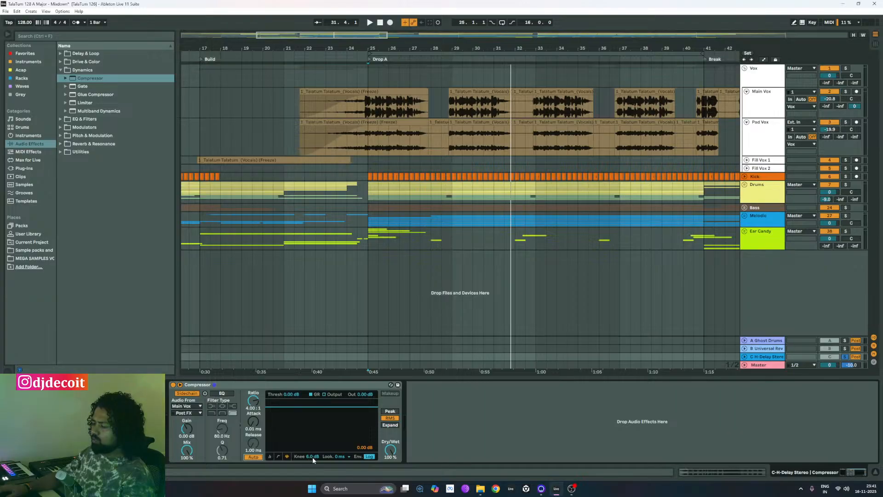
click(345, 449)
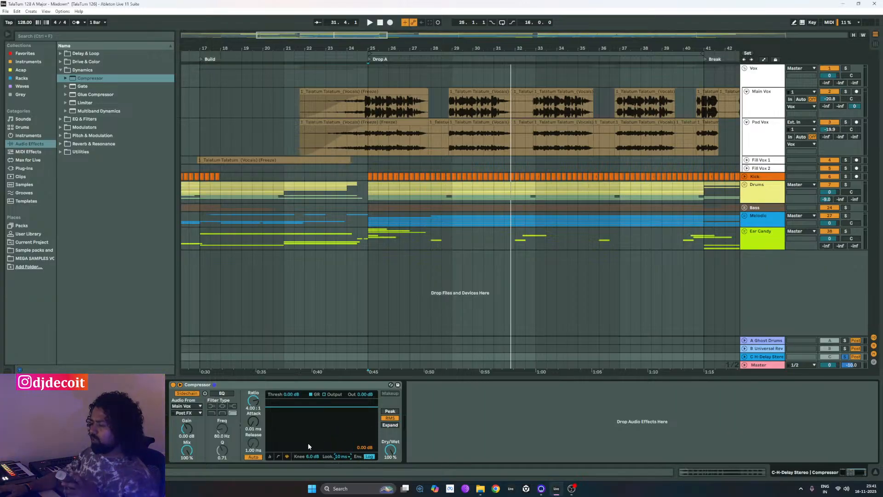
- Play Drop A and try low Compressor thresholds down to -42.7 dB before settling at -14.2 dB
key(space)
drag(297, 407, 300, 428)
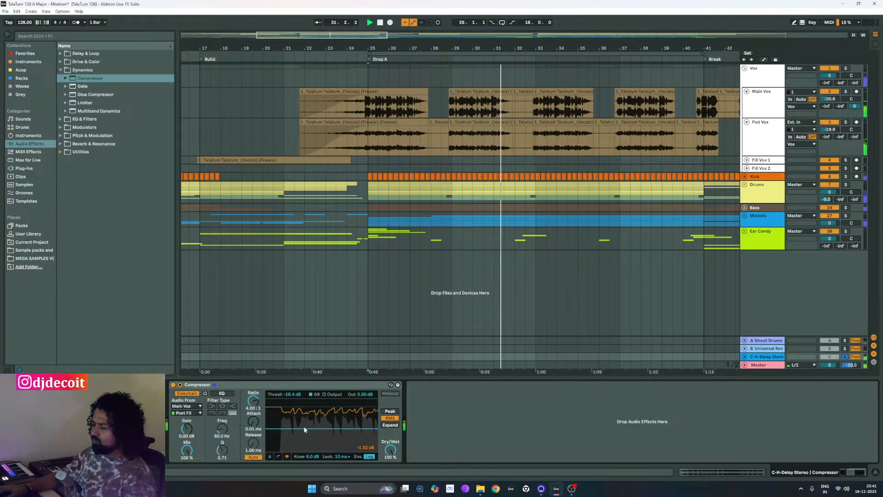
drag(304, 426, 304, 440)
key(space)
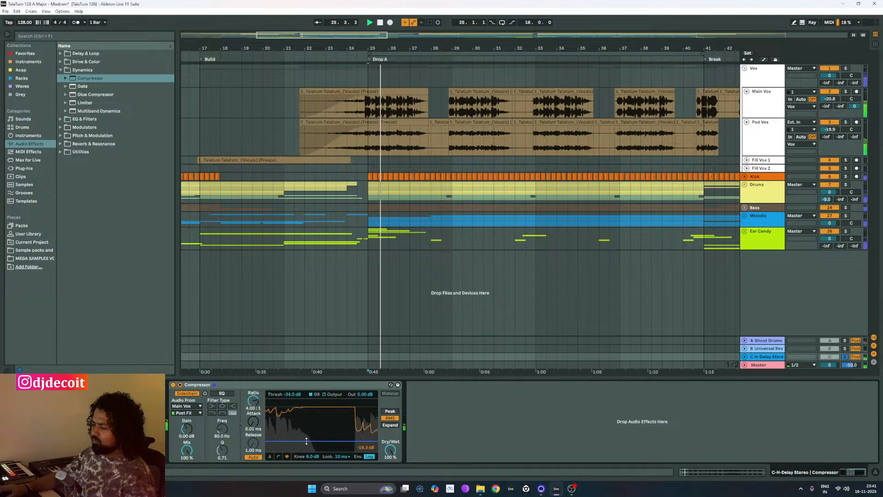
drag(306, 441, 307, 444)
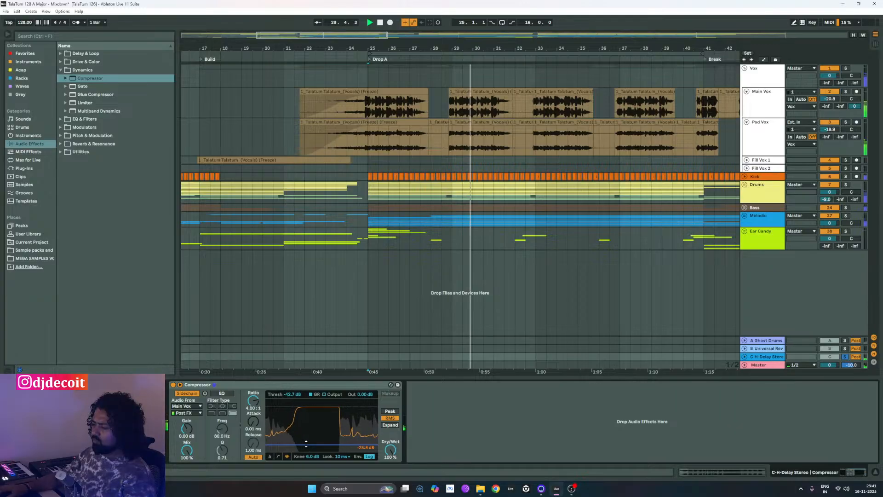
drag(306, 444, 306, 425)
- Switch the Compressor to its collapsed meter view and lower the threshold to -24.0 dB while Drop A plays
click(278, 457)
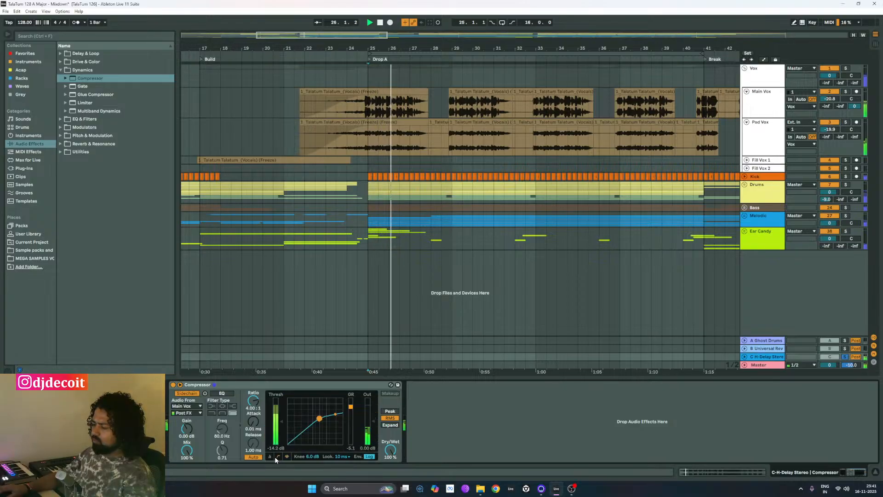
click(269, 457)
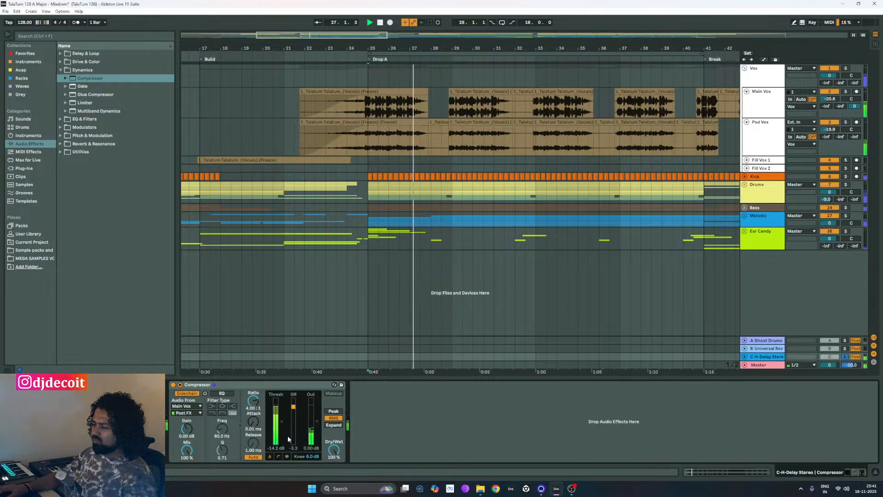
key(space)
key(space)
drag(282, 421, 282, 430)
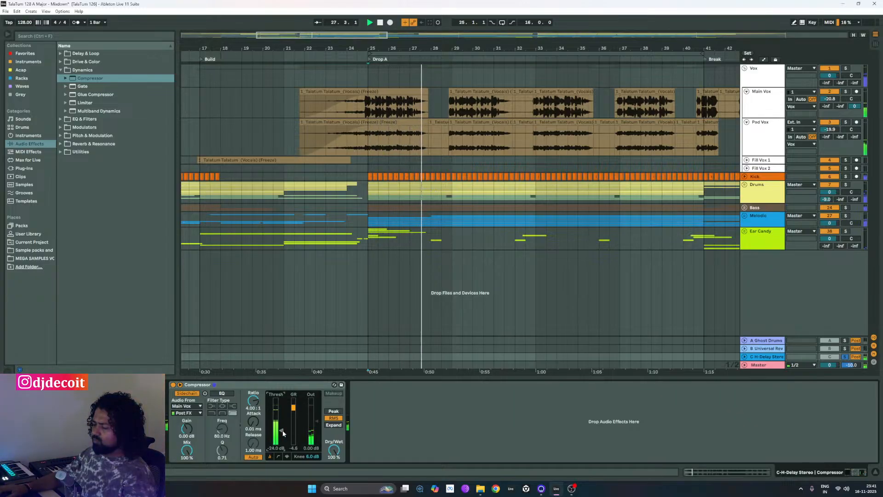
- Compare the vocal delay with the Compressor bypassed and active while replaying Drop A
click(173, 385)
key(space)
key(space)
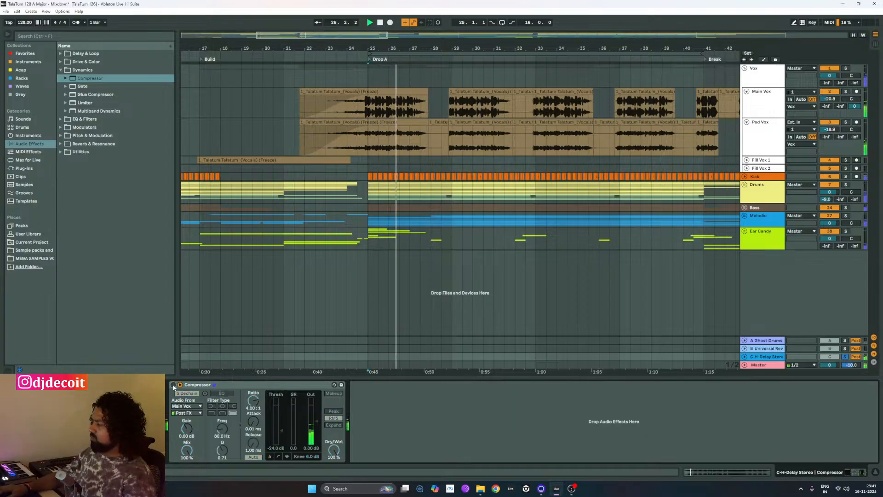
click(173, 385)
key(space)
key(space)
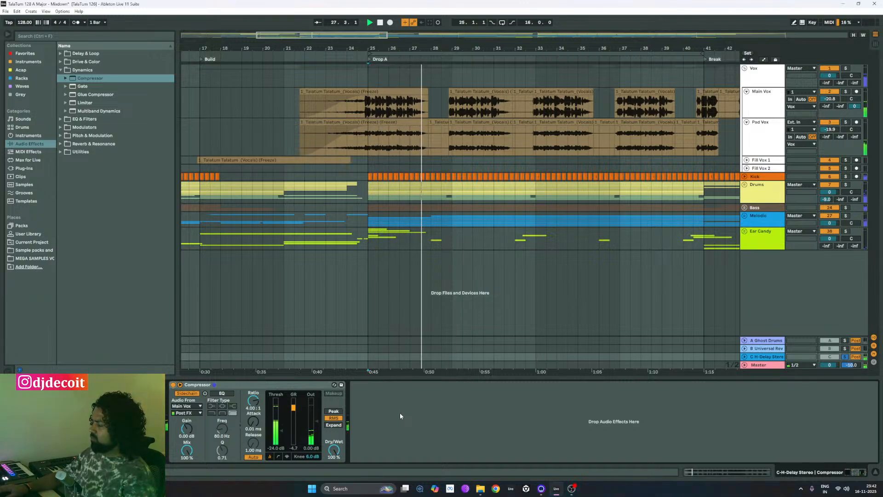
key(space)
- Expand and collapse the Melodic group, and replay Drop A to check the ducked vocal delay
click(745, 215)
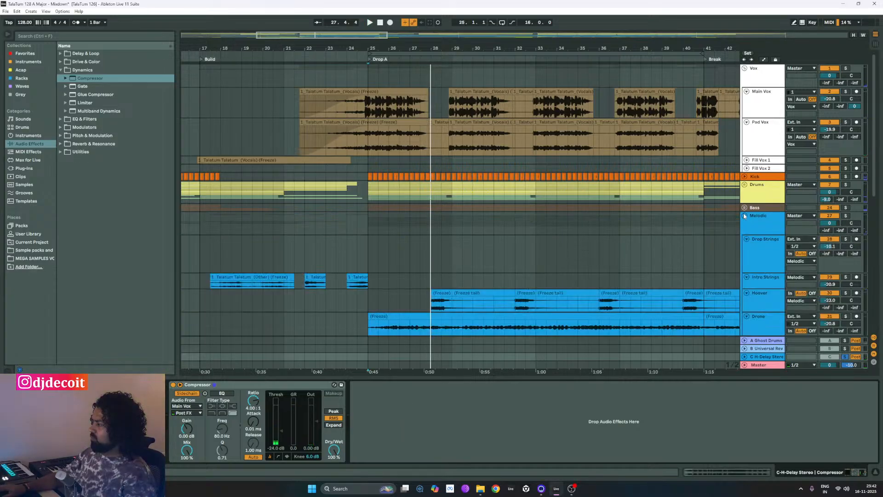
click(745, 216)
key(space)
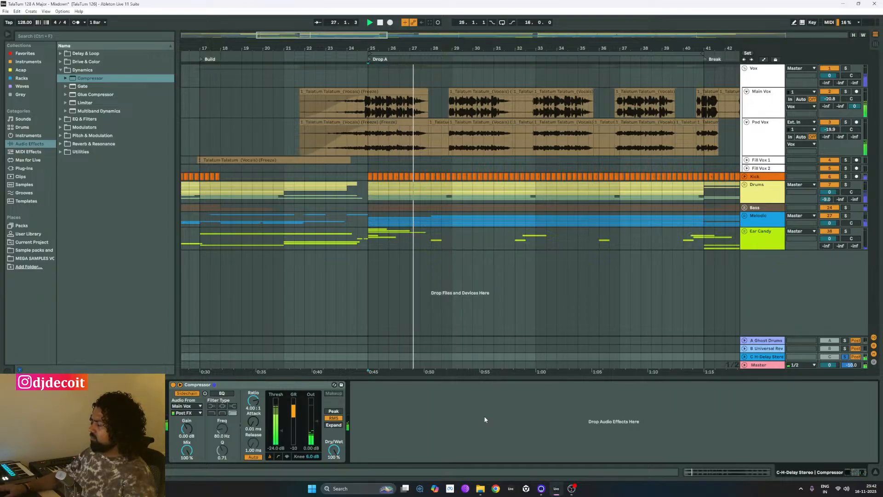
key(space)
key(space)
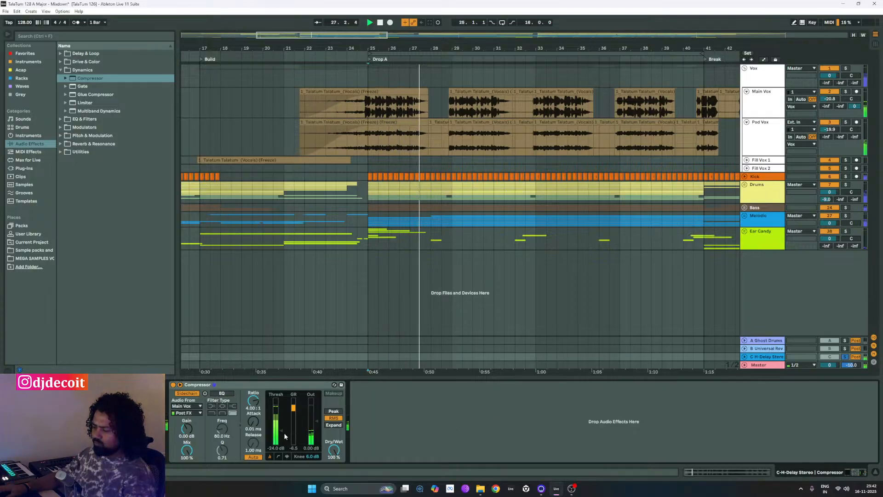
key(space)
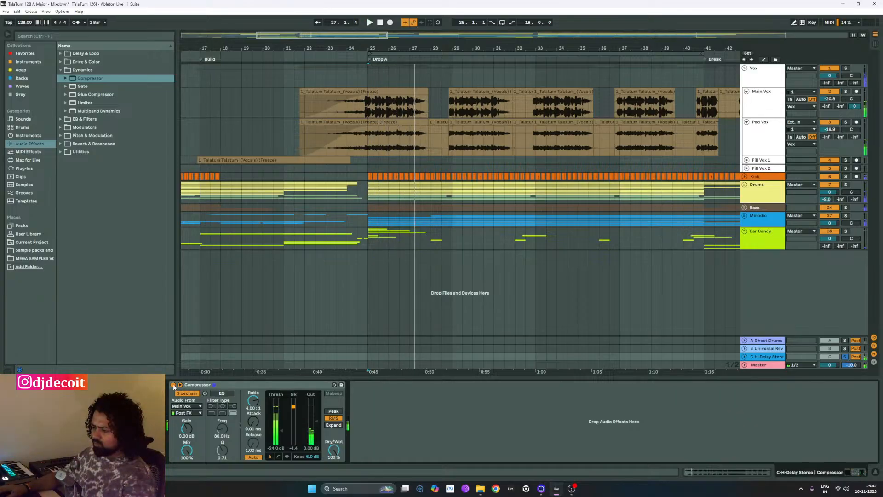
- Bypass the Compressor again for another listen from the start of Drop A, and re-enable it
click(173, 385)
key(space)
key(space)
click(173, 384)
key(space)
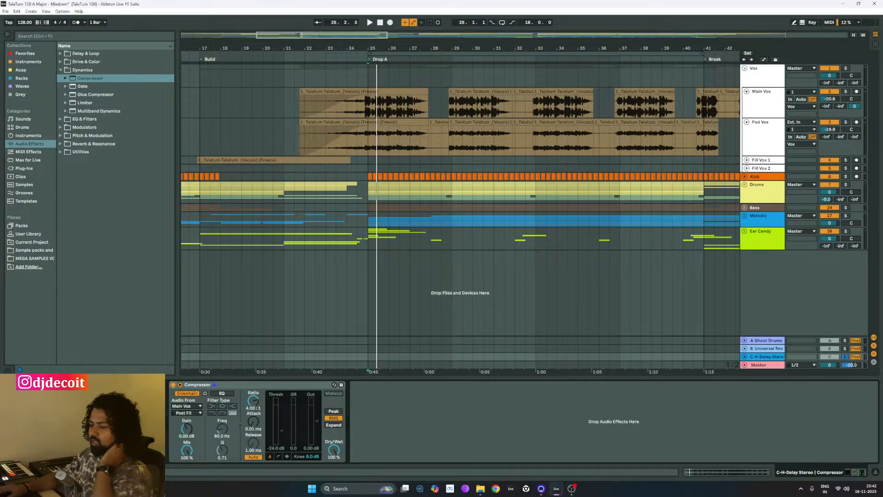
- Reopen H-Delay, replay the vocals with the Compressor bypassed, close the plug-in, and delete the Compressor from return C
key(ctrl+alt+p)
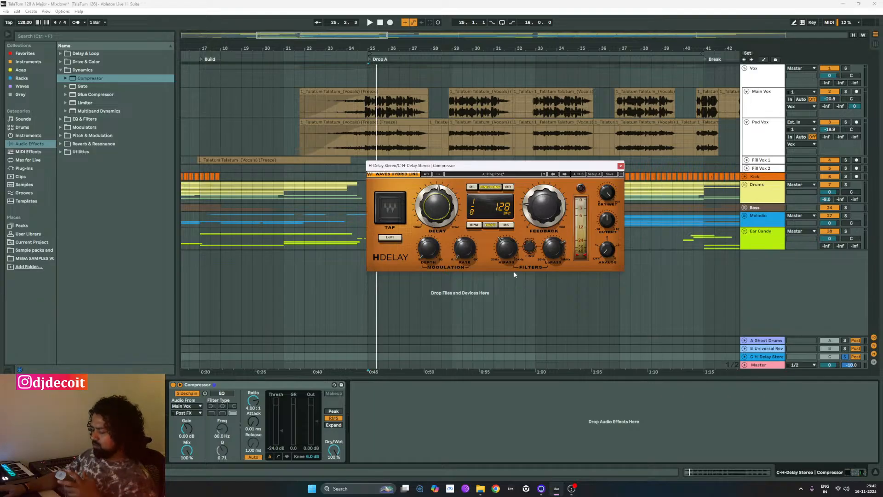
click(173, 385)
key(space)
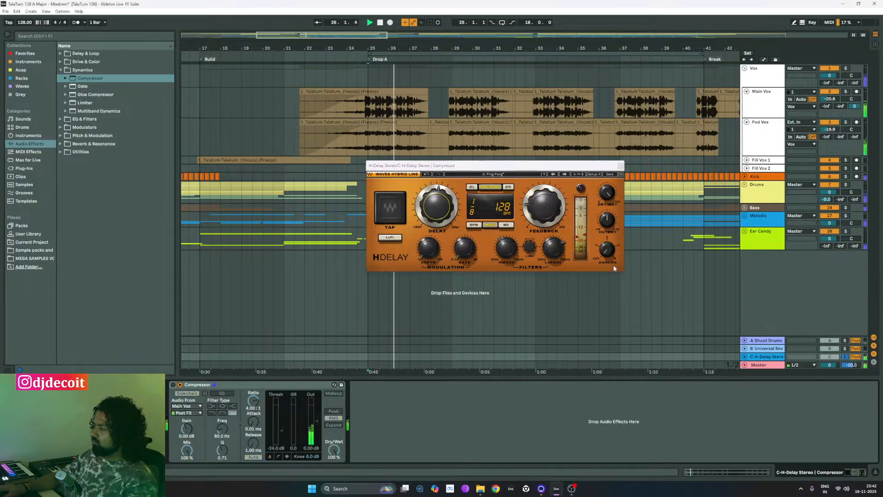
click(620, 165)
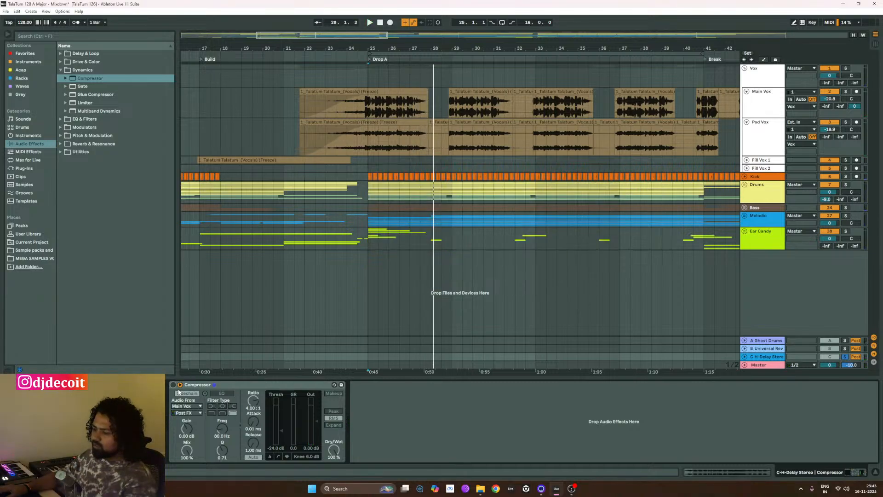
click(247, 387)
key(Delete)
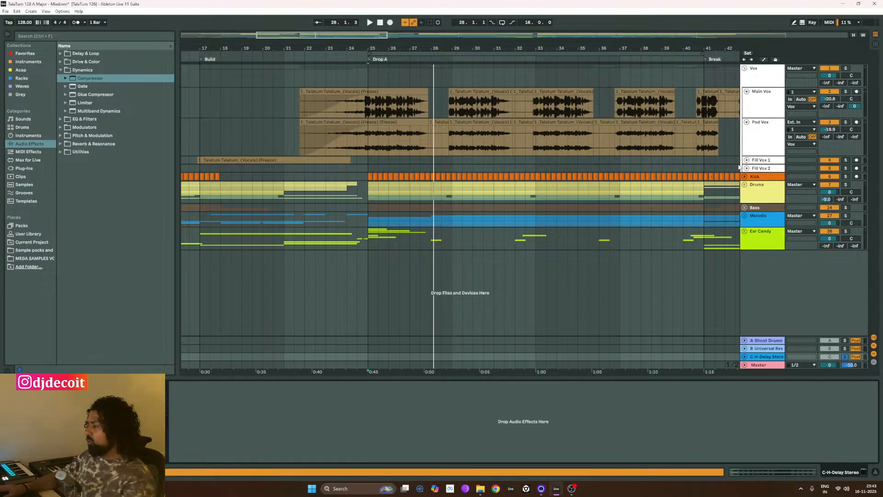
- Take the H-Delay return out of solo, lower Main Vox's send C, and replay Drop A in the full mix
click(765, 80)
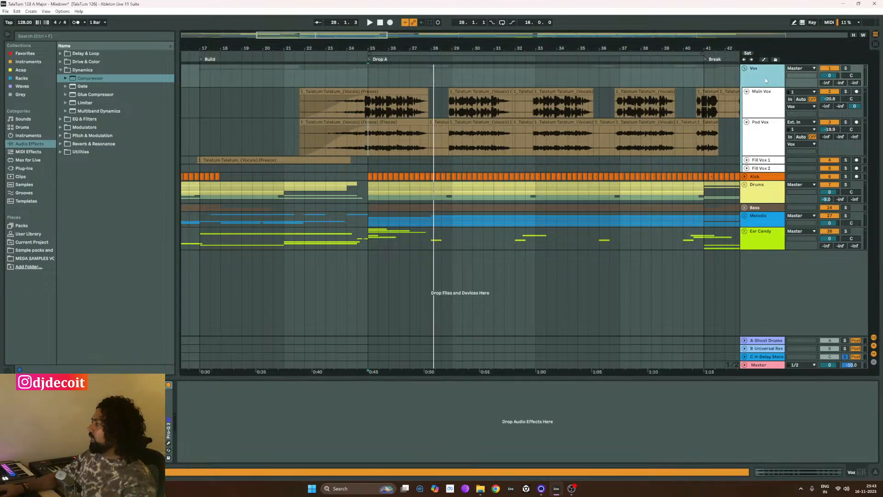
click(844, 357)
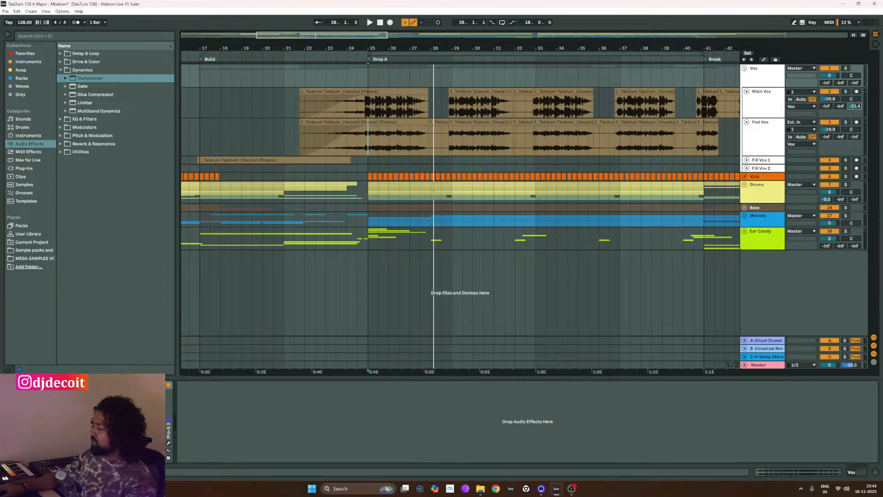
key(space)
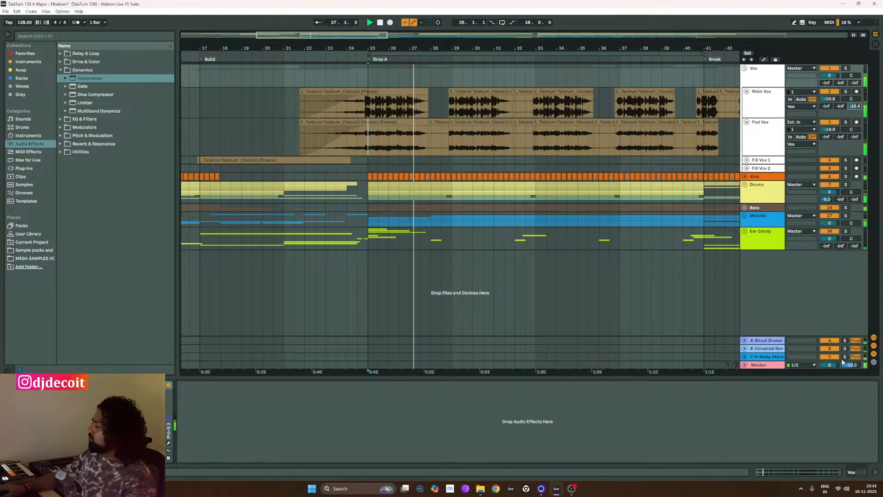
- Briefly mute Main Vox and Pod Vox, and solo the H-Delay return for a moment, to judge the delay during Drop A
click(829, 91)
click(829, 122)
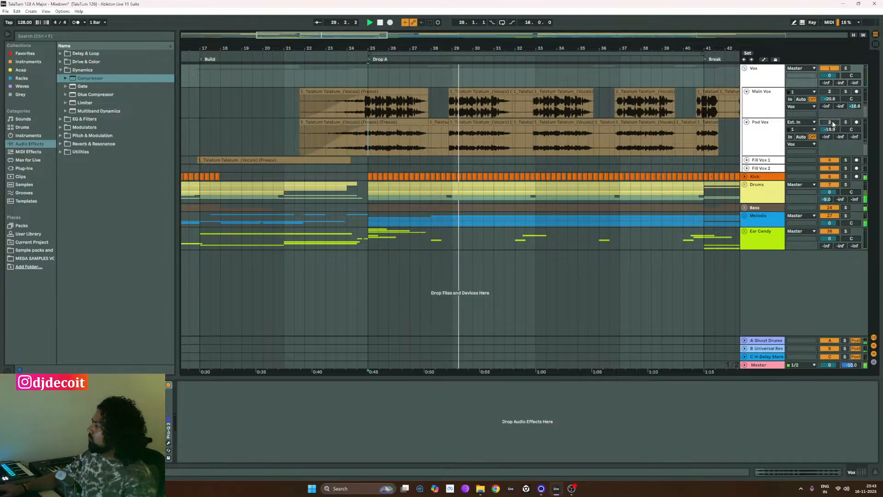
click(829, 91)
click(829, 122)
click(845, 357)
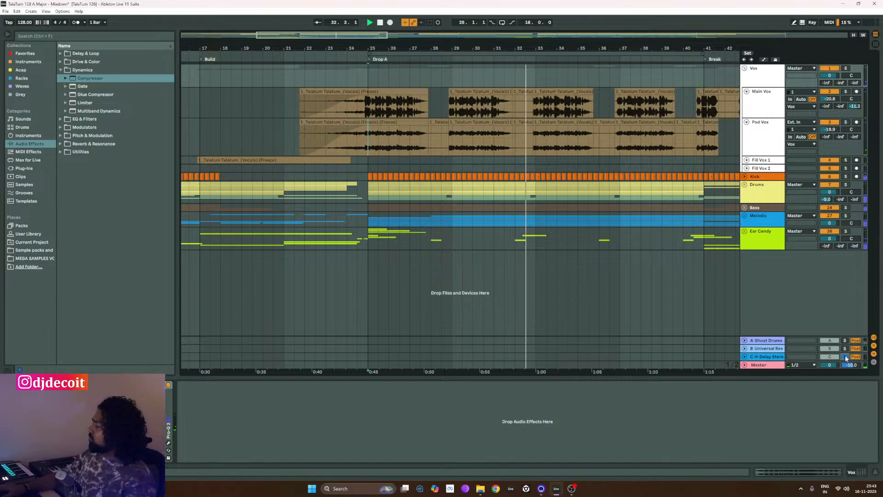
click(845, 358)
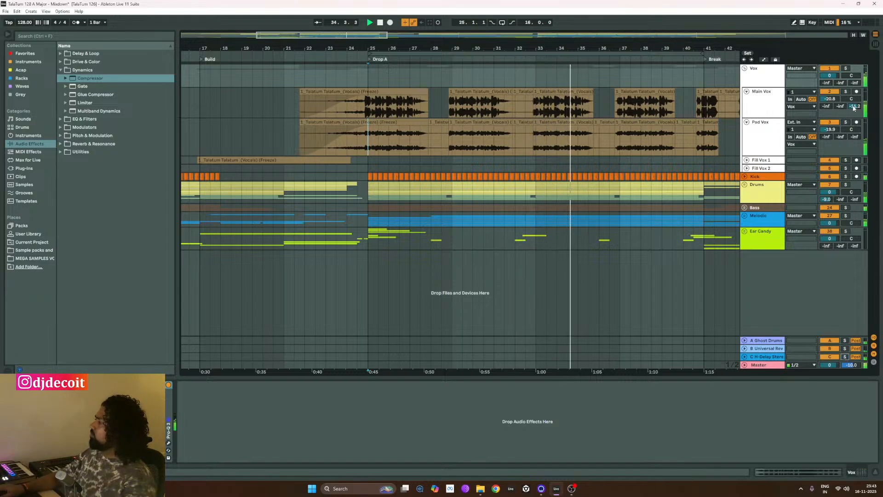
- Set send C to -20.3 dB on Main Vox and -50.0 dB on Pod Vox while listening into the Break
drag(854, 108, 854, 103)
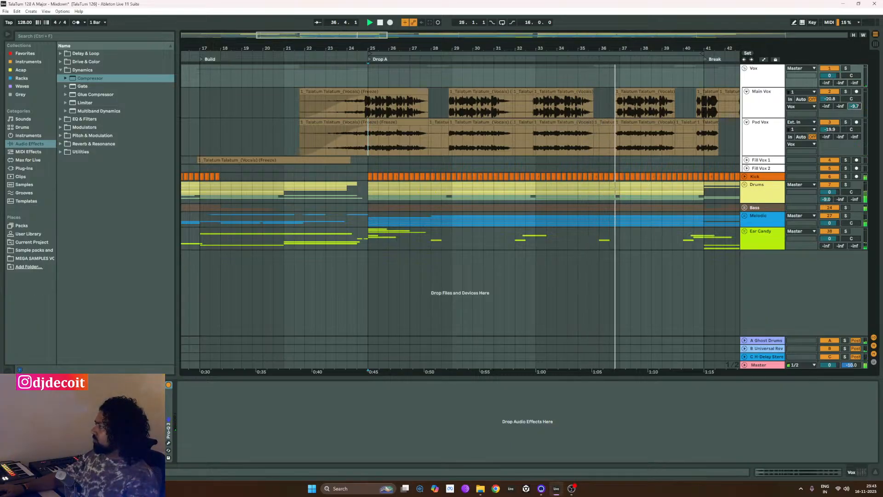
mouse_move(854, 137)
mouse_down()
mouse_move(853, 112)
mouse_move(854, 142)
mouse_up()
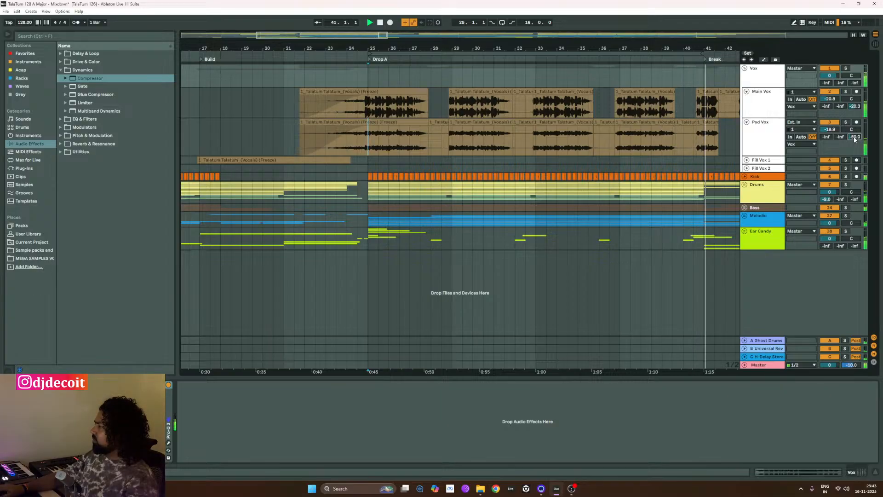
scroll(473, 146, down, 2)
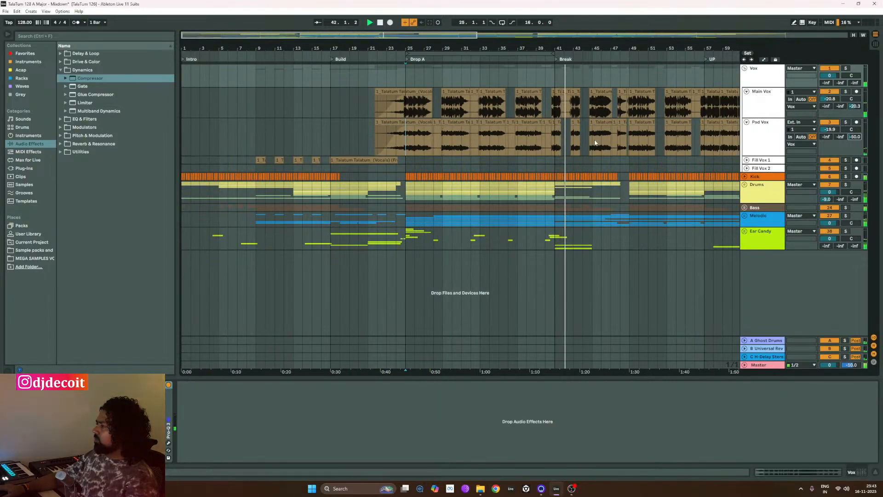
scroll(595, 143, up, 4)
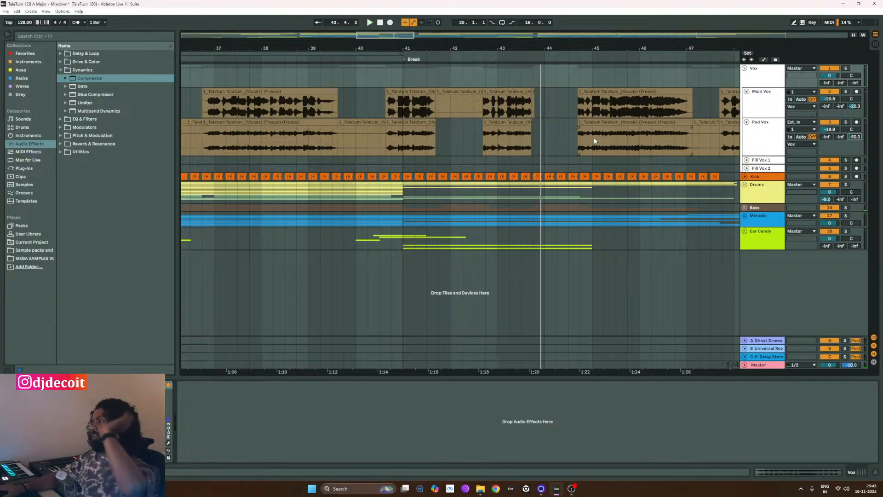
- Add the stock Reverb from Reverb & Resonance to the H-Delay return
click(766, 358)
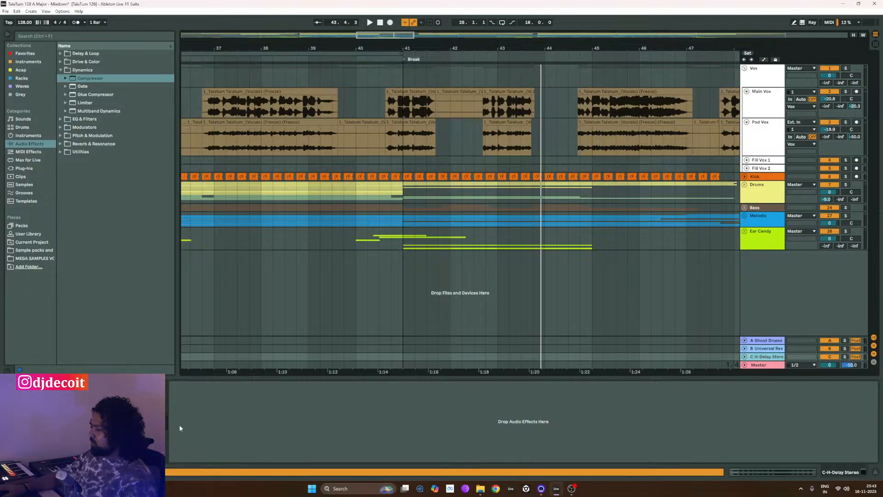
click(60, 70)
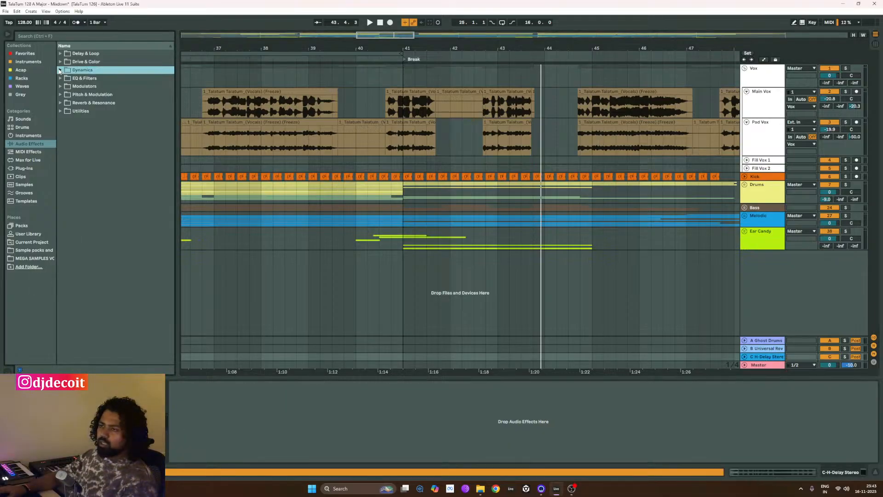
click(69, 103)
click(61, 103)
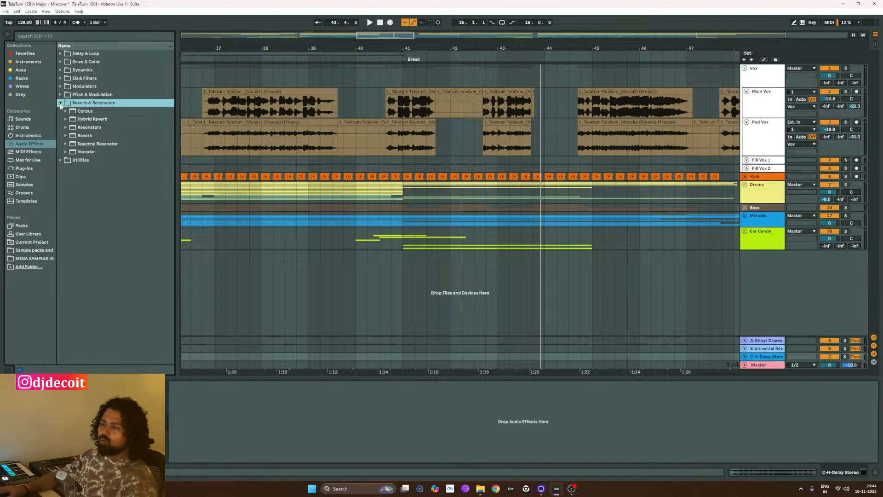
drag(89, 134, 120, 156)
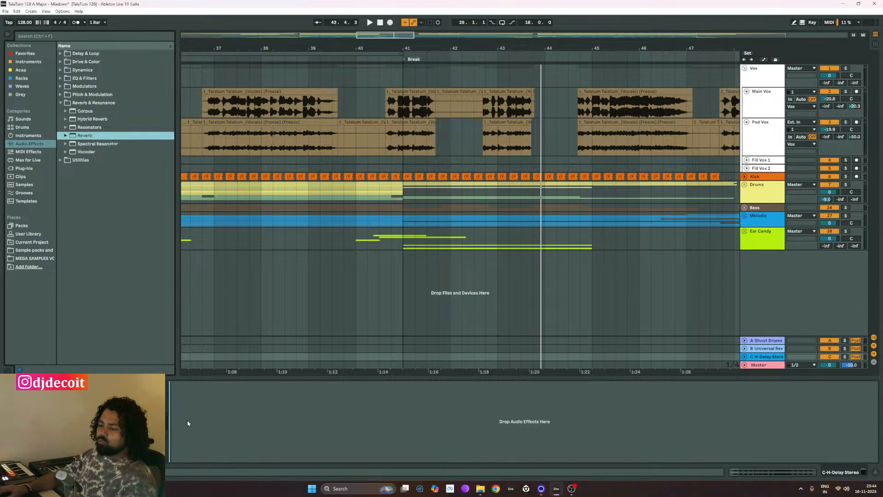
drag(188, 423, 188, 422)
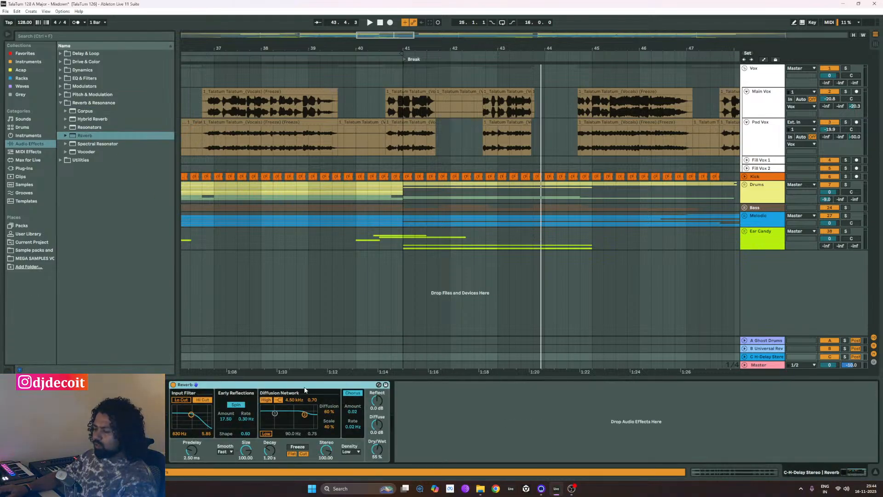
- Expand the stock Reverb's preset categories, and delete the Reverb device from return C
click(64, 129)
click(65, 136)
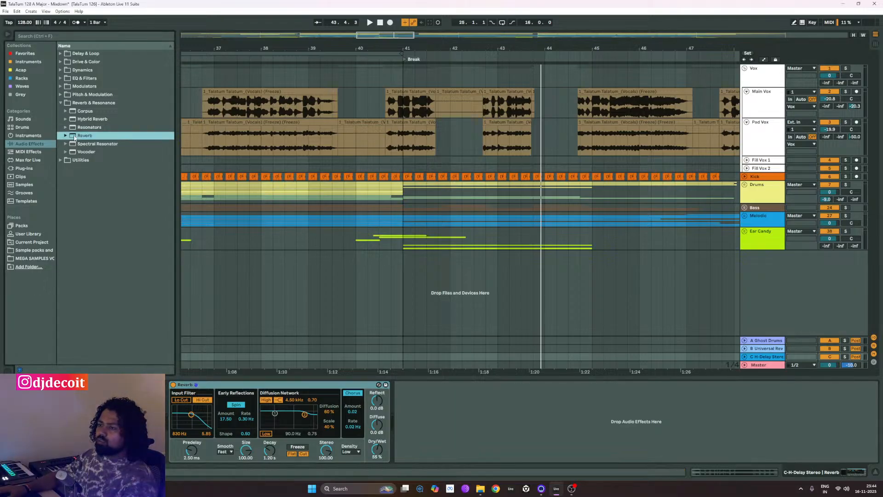
double_click(303, 385)
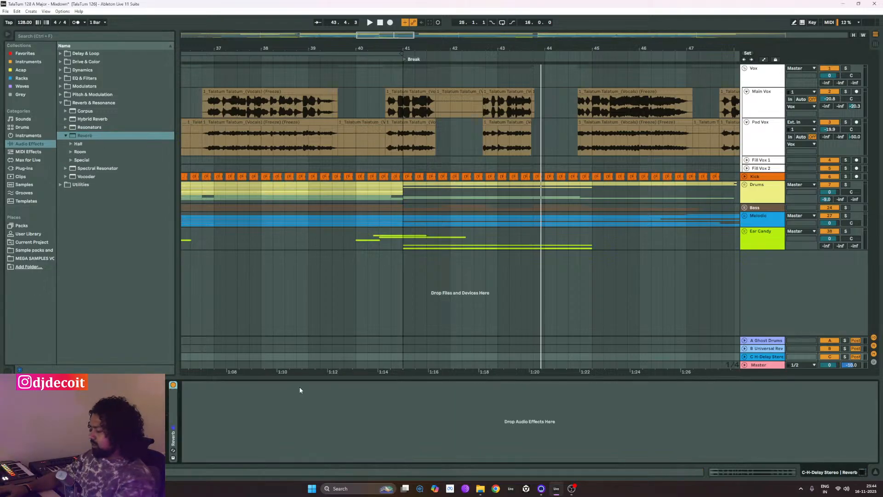
key(Delete)
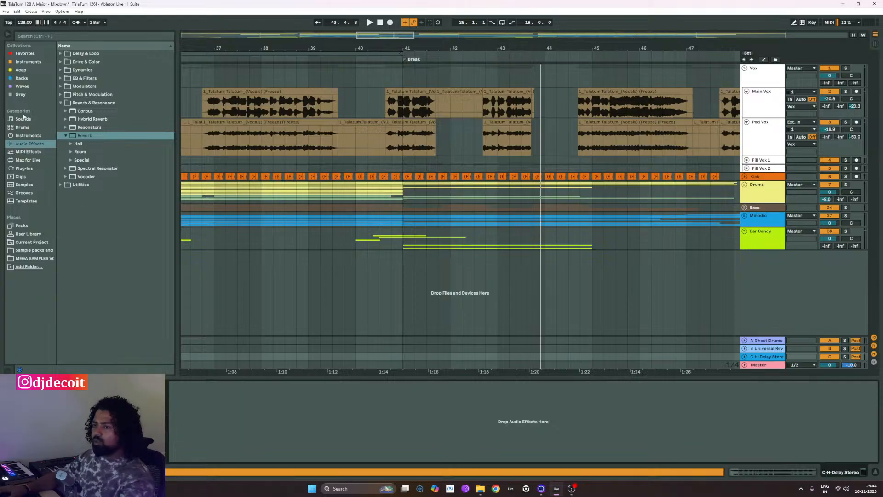
- Find the FabFilter plug-ins under VST3 and load Pro-R onto the H-Delay return
click(24, 54)
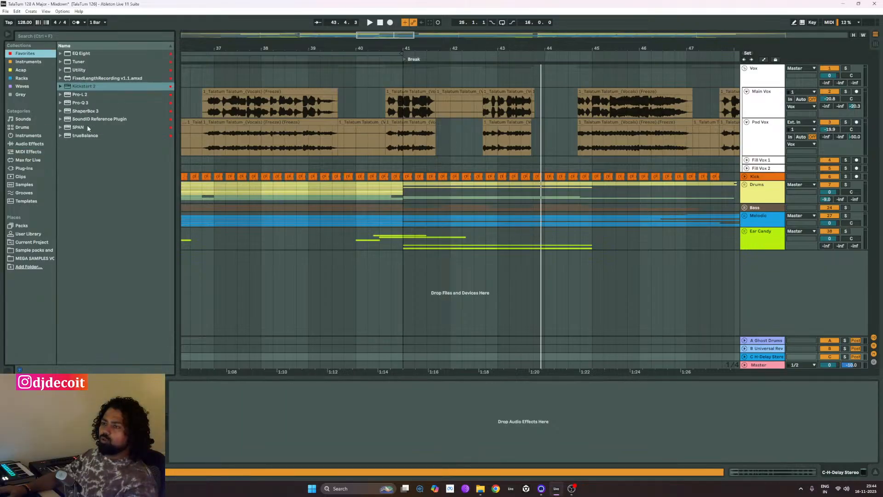
click(27, 167)
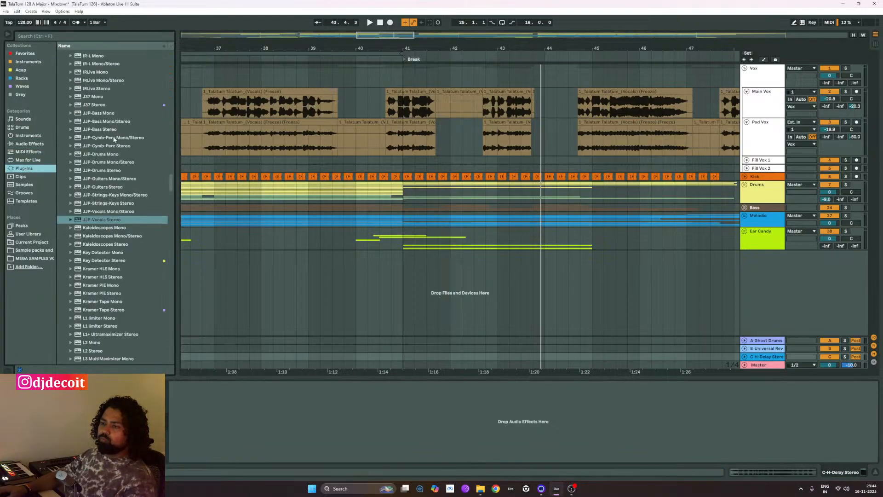
drag(171, 179, 170, 55)
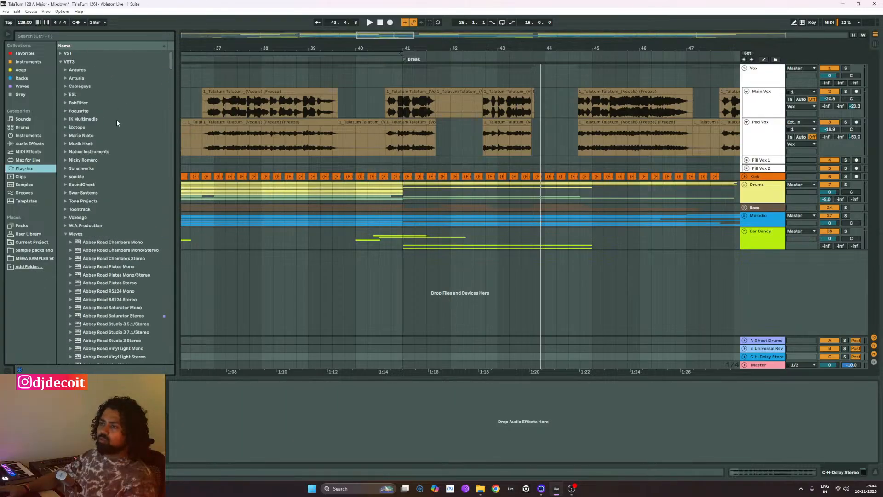
click(66, 234)
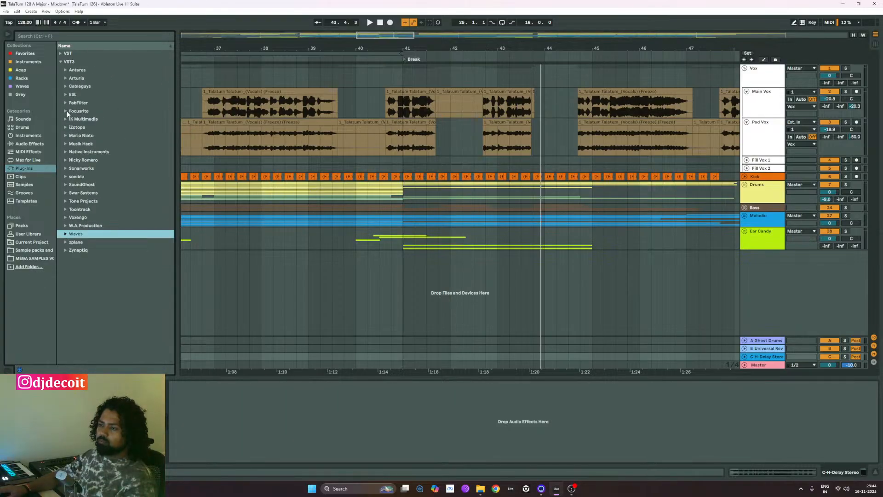
click(74, 103)
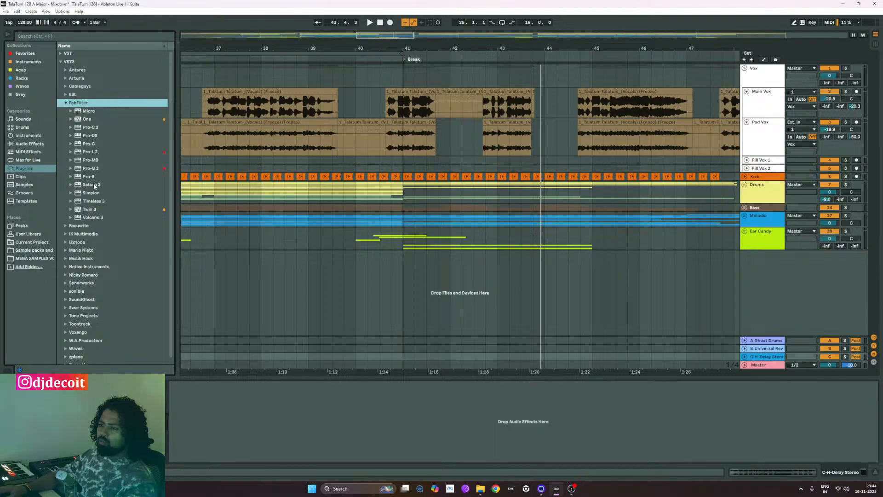
click(90, 177)
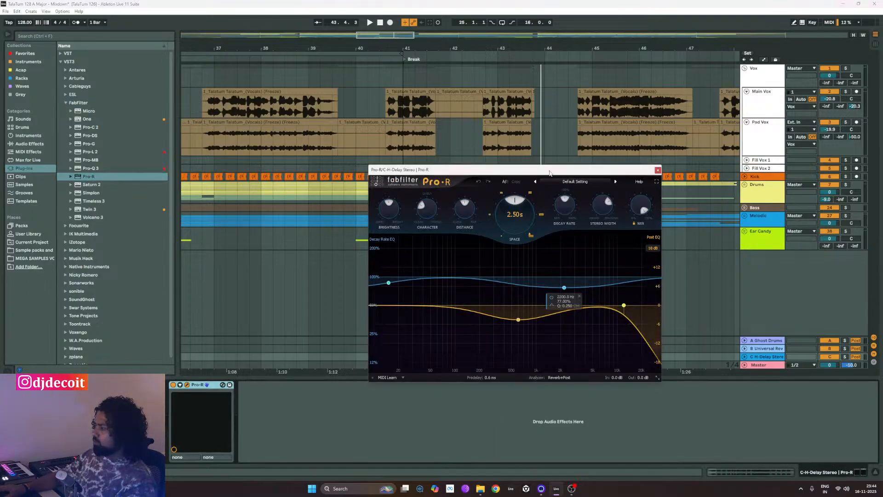
- Load Pro-R's Deep Ambience preset from the Ambience category and close the plug-in window
click(508, 156)
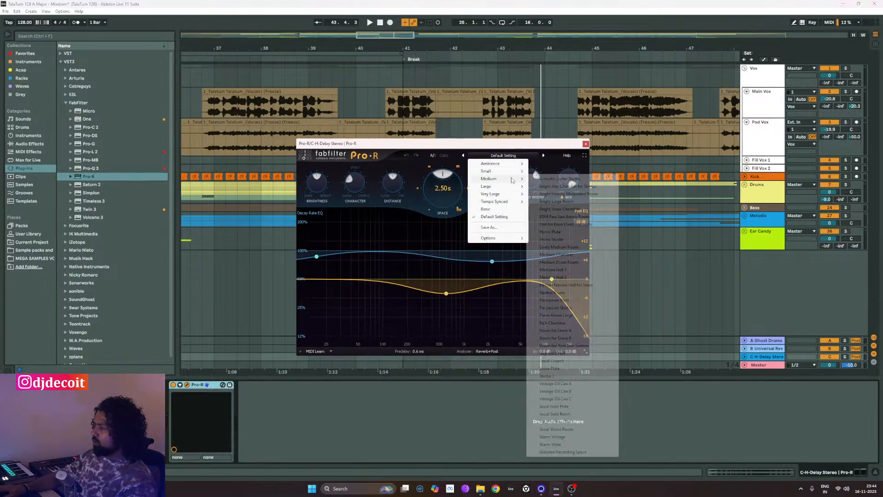
mouse_move(512, 168)
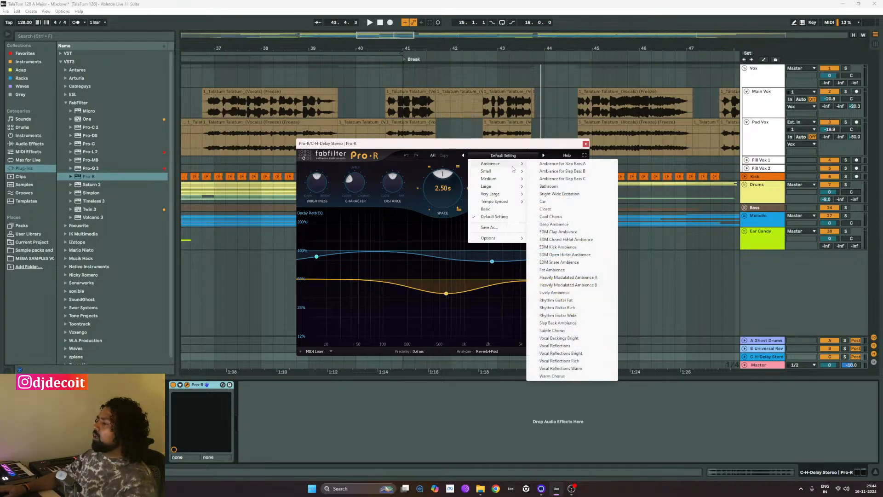
click(586, 226)
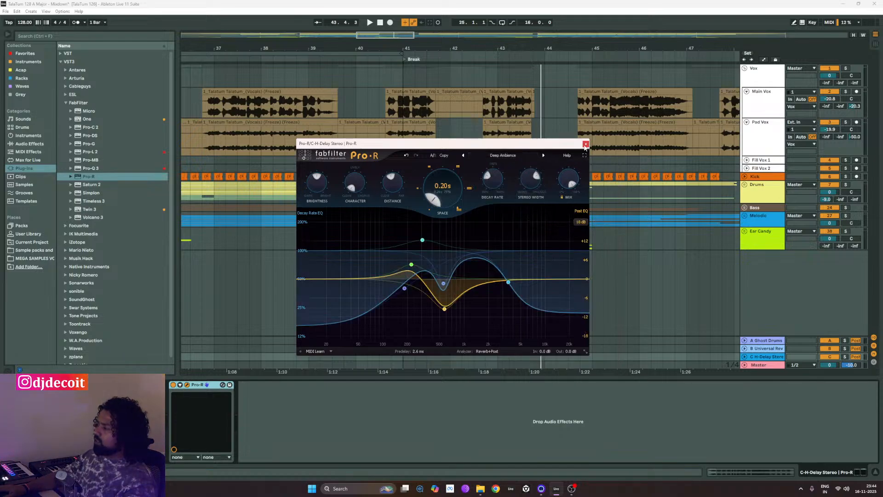
click(585, 144)
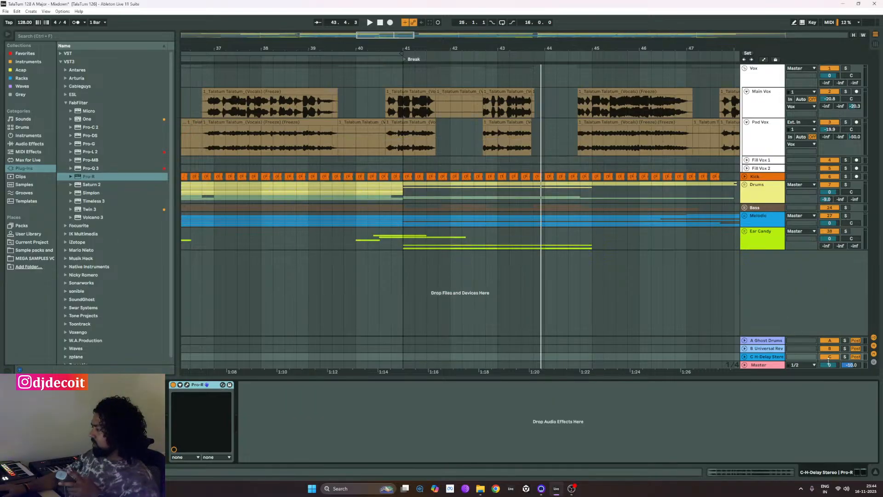
- Solo the H-Delay return and play the start of Drop A to hear the delay through Pro-R
click(845, 357)
key(space)
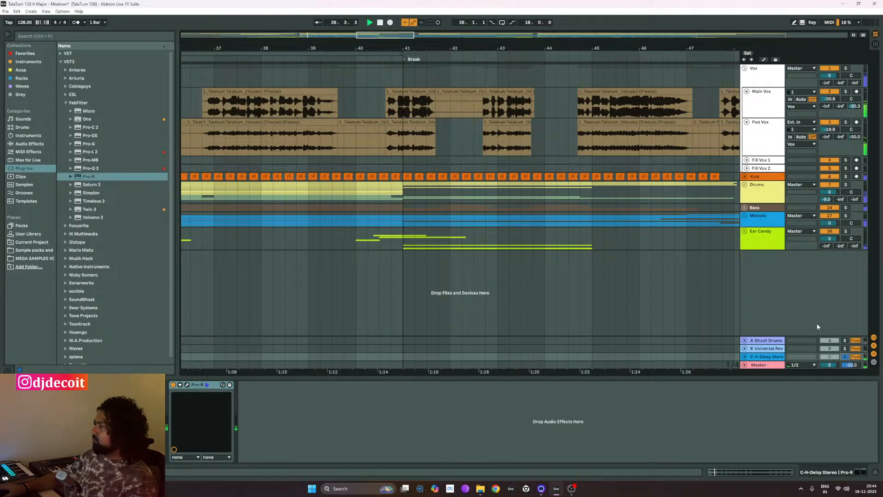
scroll(529, 177, down, 3)
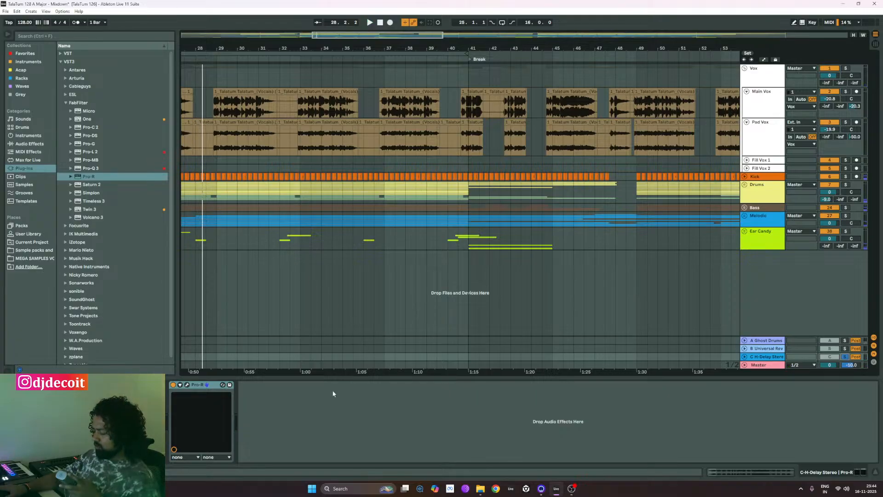
- Reopen Pro-R, increase its Distance, set Space to 0.43 s, and close the plug-in window
click(186, 385)
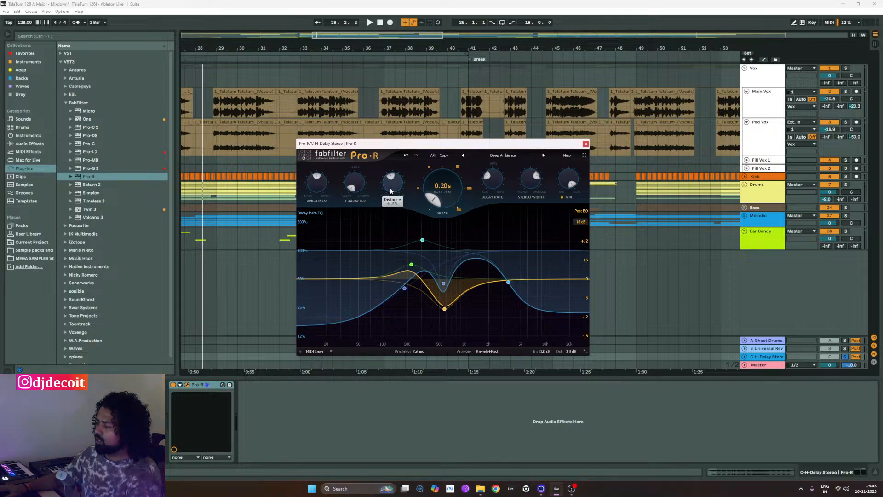
scroll(389, 192, up, 2)
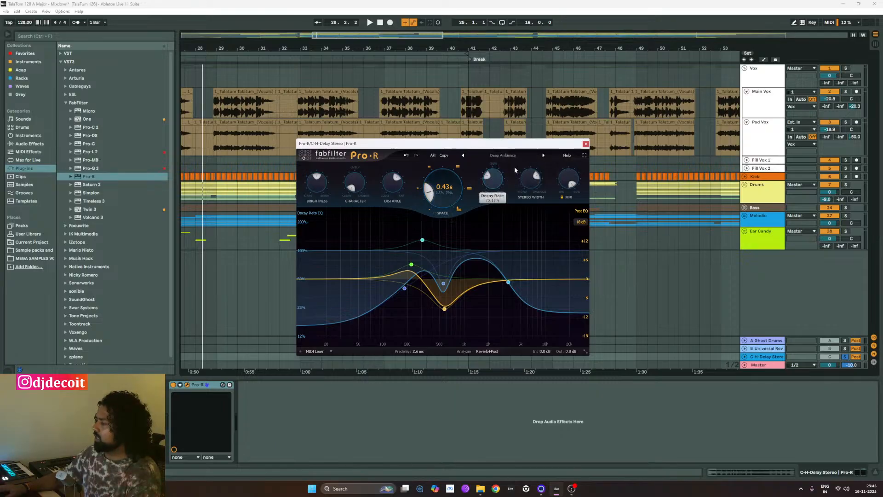
click(585, 143)
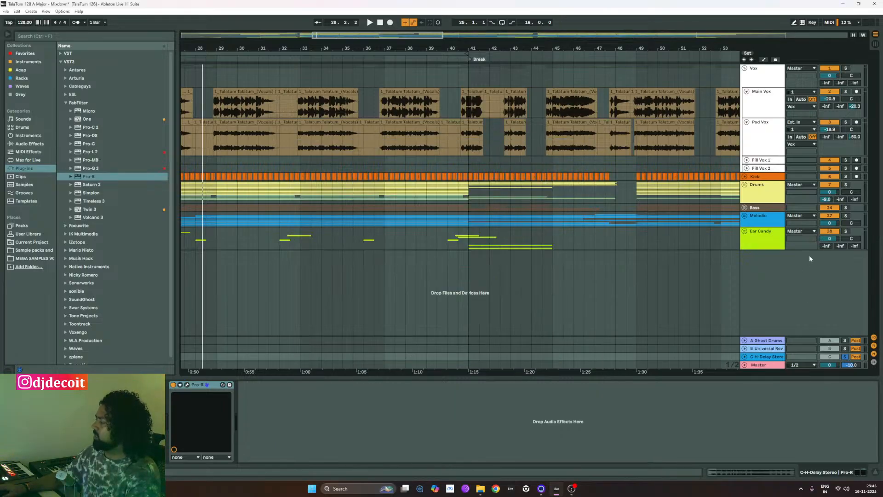
- Replay Drop A with the H-Delay return out of solo to check the reverberated delay in the full mix
key(space)
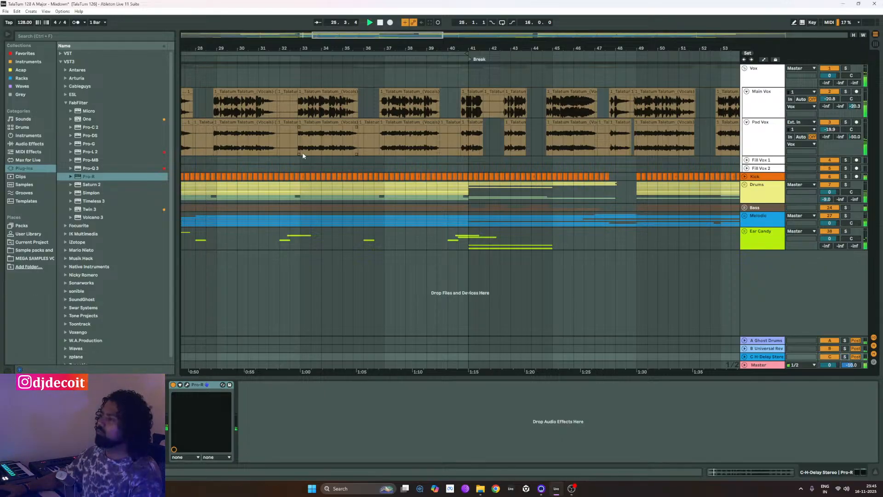
scroll(607, 173, down, 3)
scroll(376, 101, up, 10)
scroll(287, 123, down, 5)
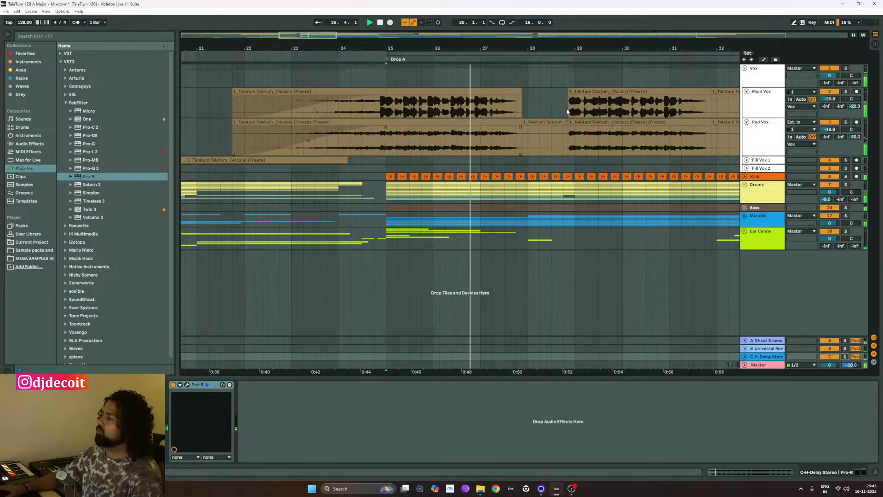
- Fold the Pad Vox and Main Vox tracks in the arrangement and select the Vox group
scroll(538, 113, down, 4)
scroll(205, 131, right, 3)
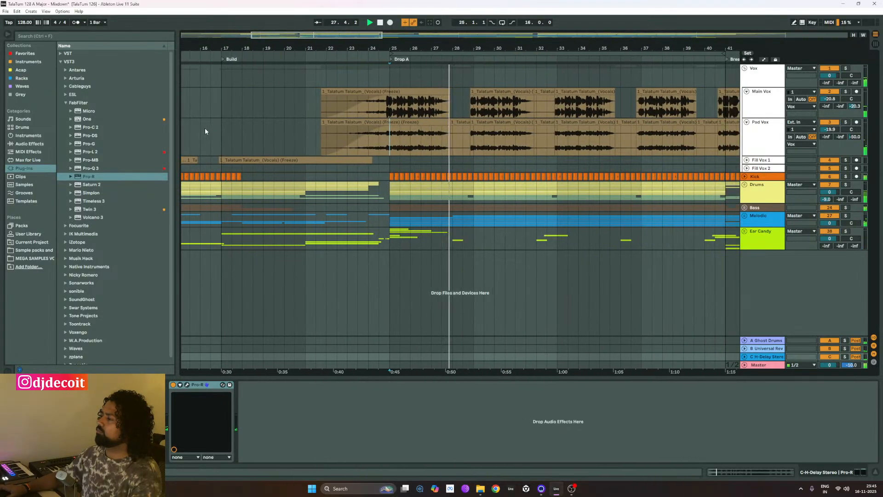
scroll(205, 131, right, 3)
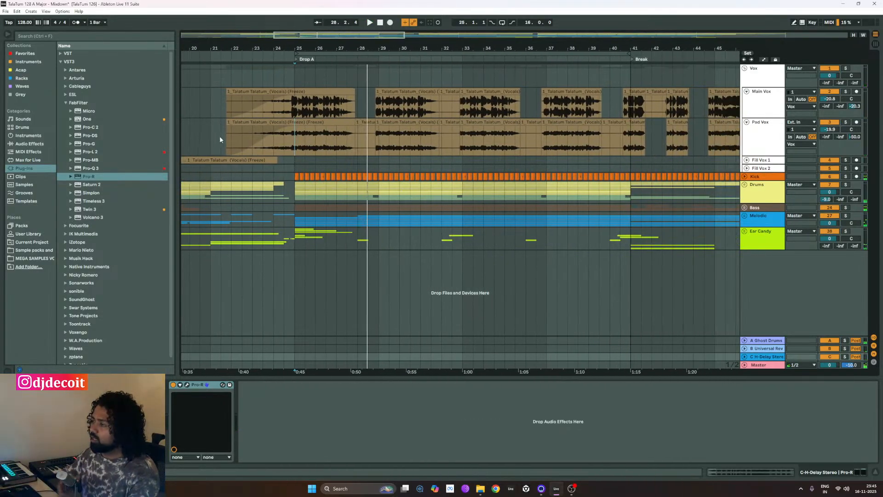
scroll(219, 136, right, 1)
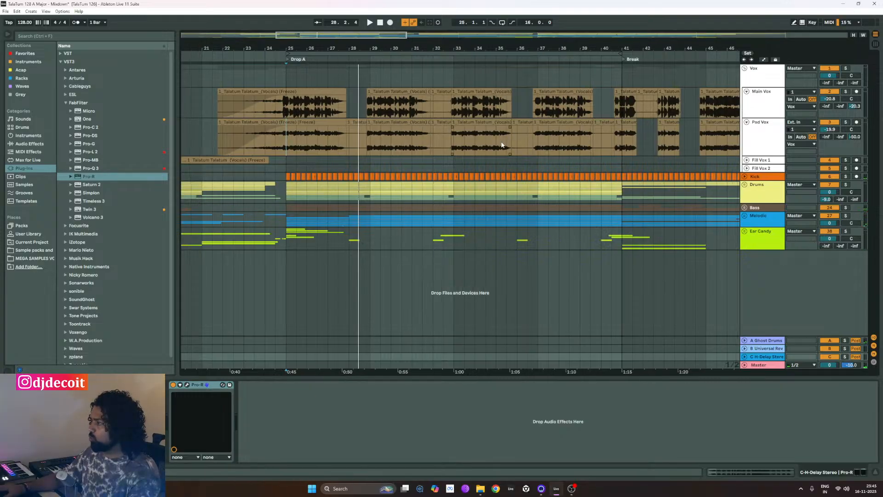
click(759, 114)
click(751, 130)
click(747, 123)
click(758, 100)
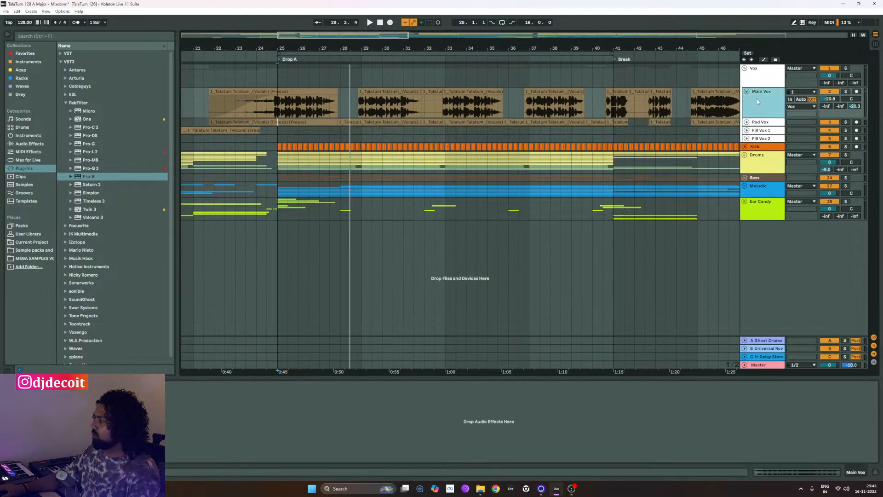
click(746, 91)
click(758, 72)
scroll(476, 242, down, 3)
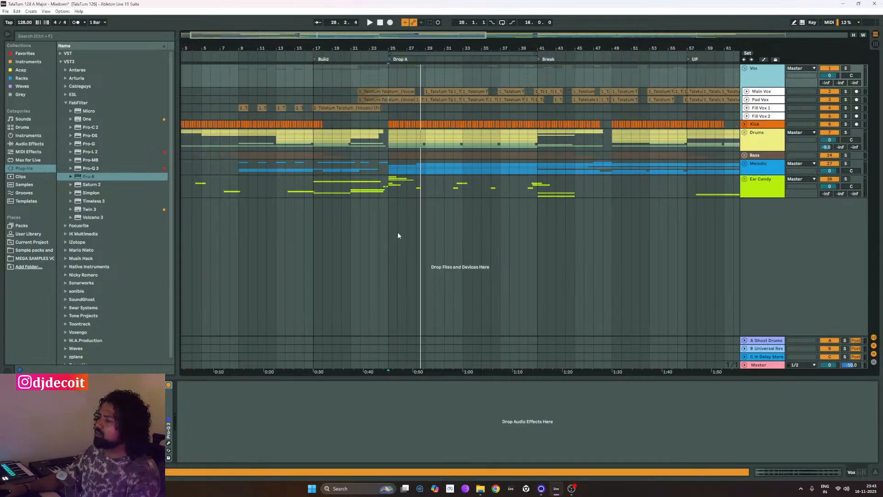
- Play the mix from Drop A, inspect the Master output in SPAN, and close the analyzer window
click(389, 230)
key(XF86AudioRaiseVolume)
key(space)
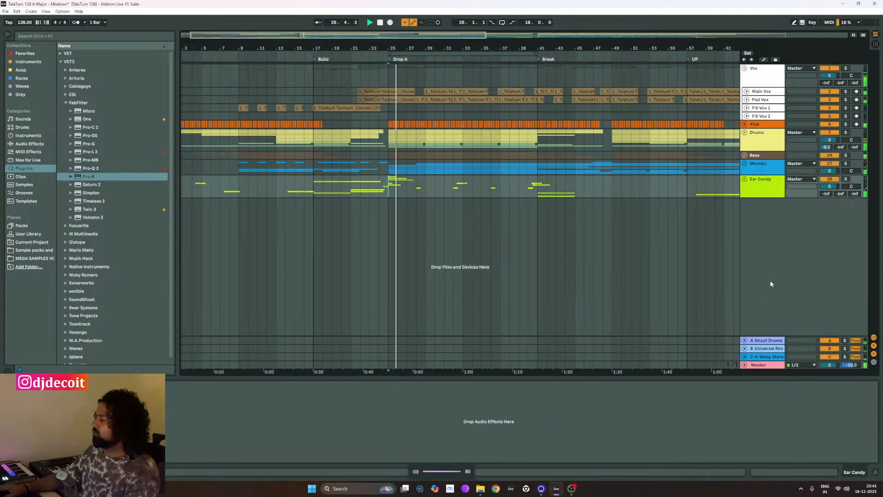
click(698, 363)
click(183, 384)
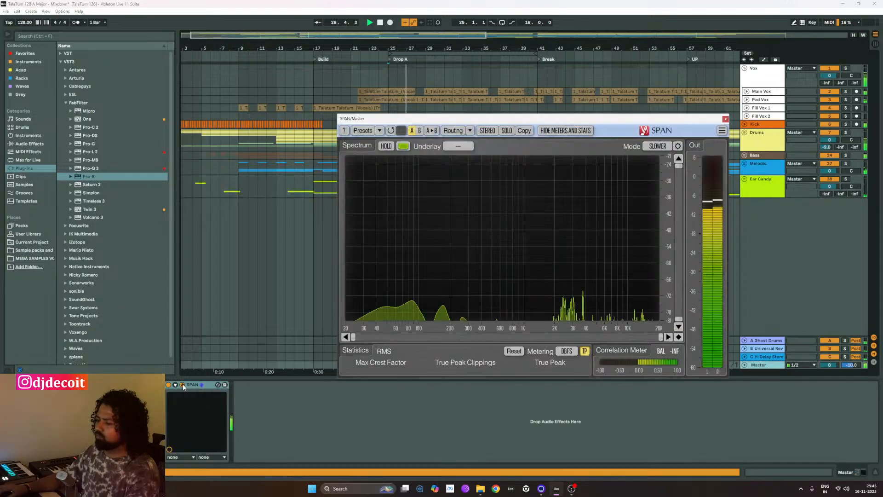
click(725, 118)
- Add EQ Eight after Pro-Q 3 on the Vox group, enlarge its display, and leave only band 4 enabled
click(763, 83)
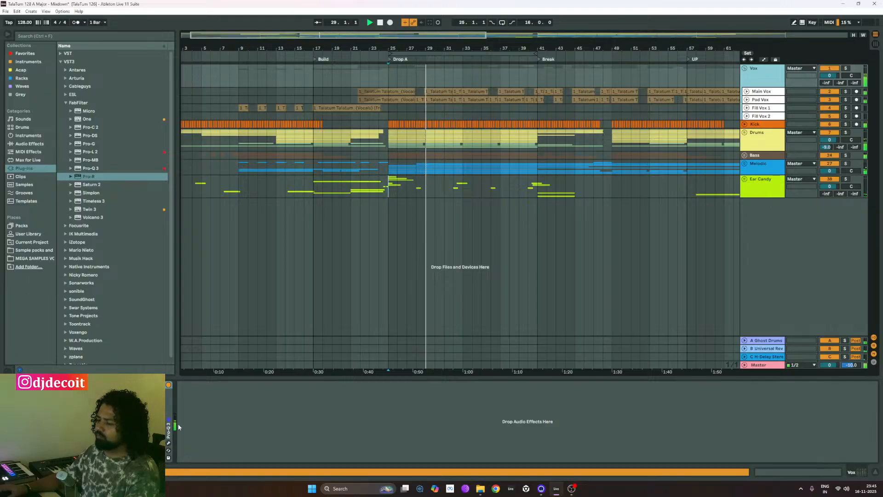
click(177, 385)
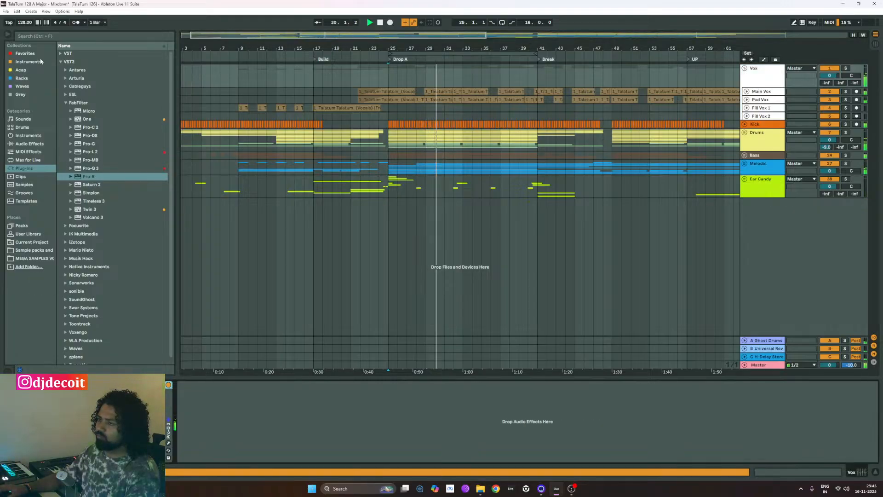
click(25, 53)
drag(81, 53, 253, 418)
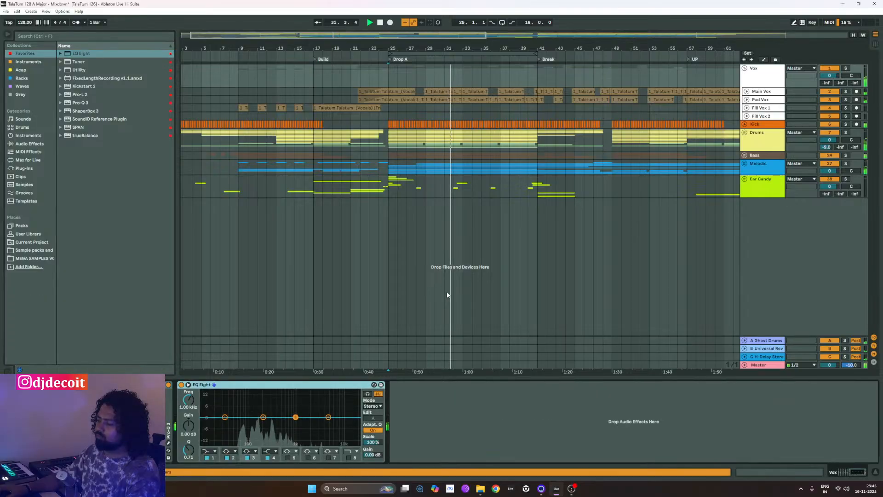
click(204, 393)
click(227, 459)
click(207, 459)
click(250, 457)
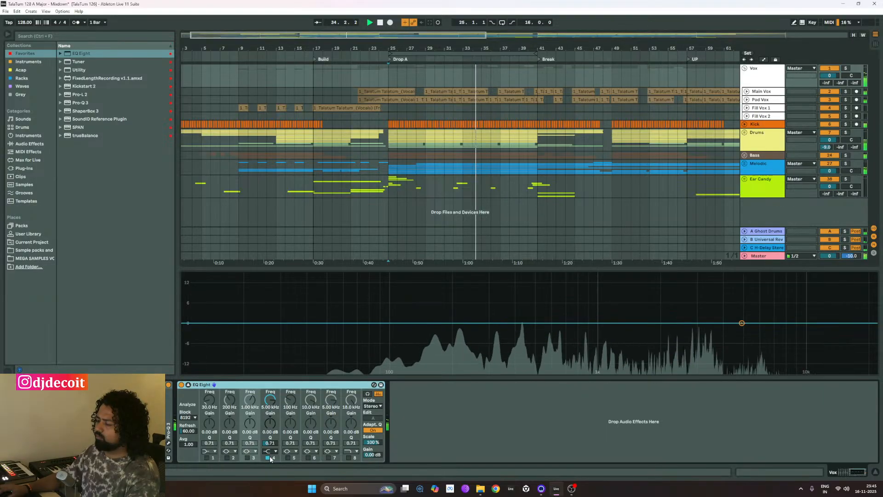
- Lower EQ Eight's band 4 high shelf to about -2.4 dB near 5 kHz and stop playback
drag(741, 324, 744, 339)
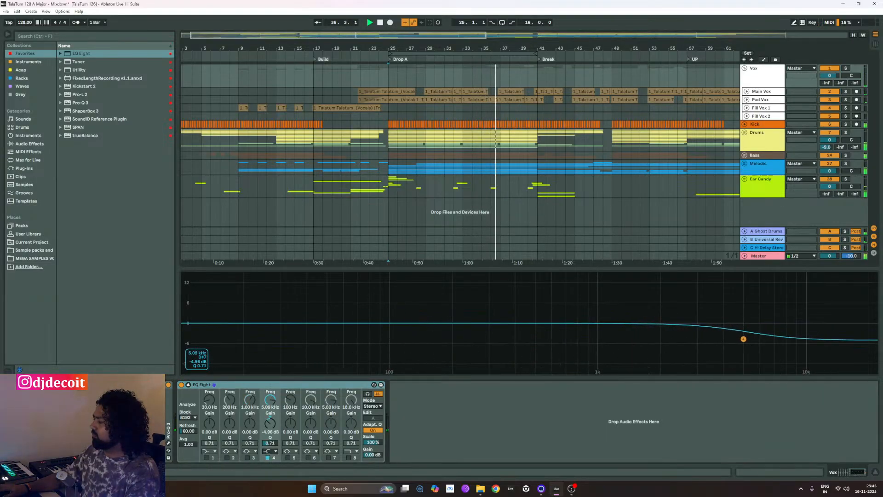
drag(744, 339, 743, 331)
key(space)
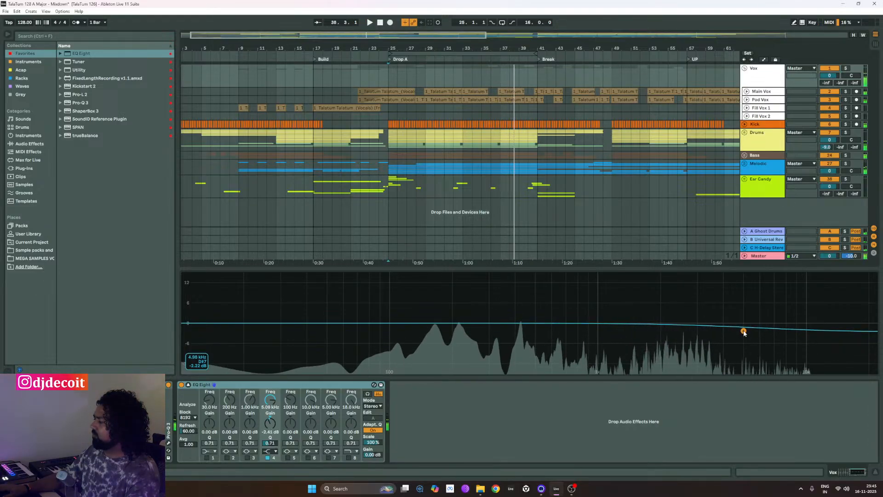
- Disable EQ Eight's band 4, enable band 3, solo the Vox group, and turn on the EQ's audition mode
click(267, 457)
click(248, 458)
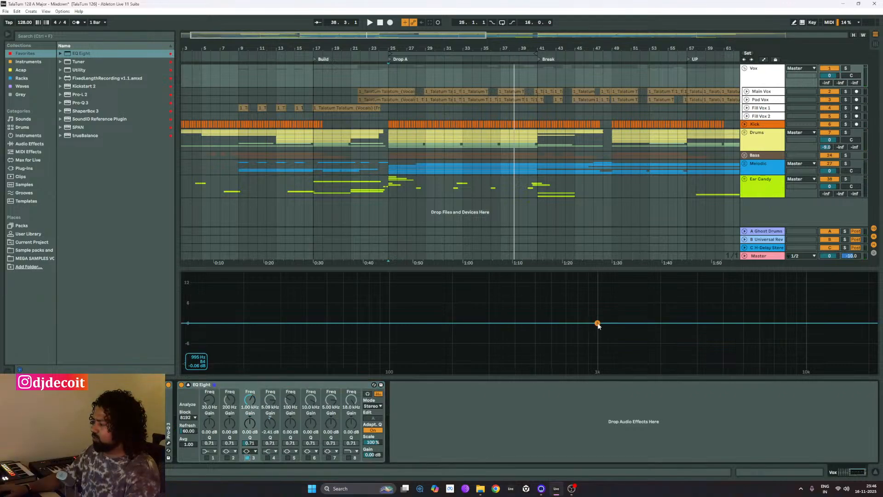
click(845, 69)
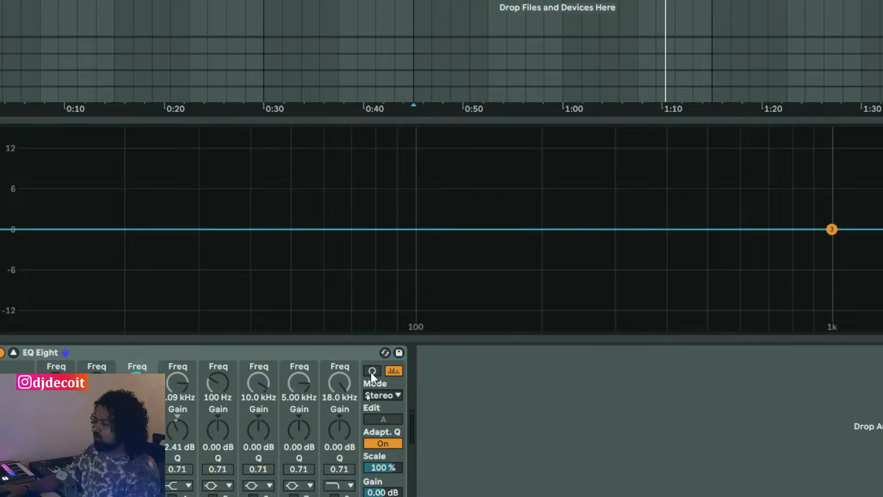
click(371, 392)
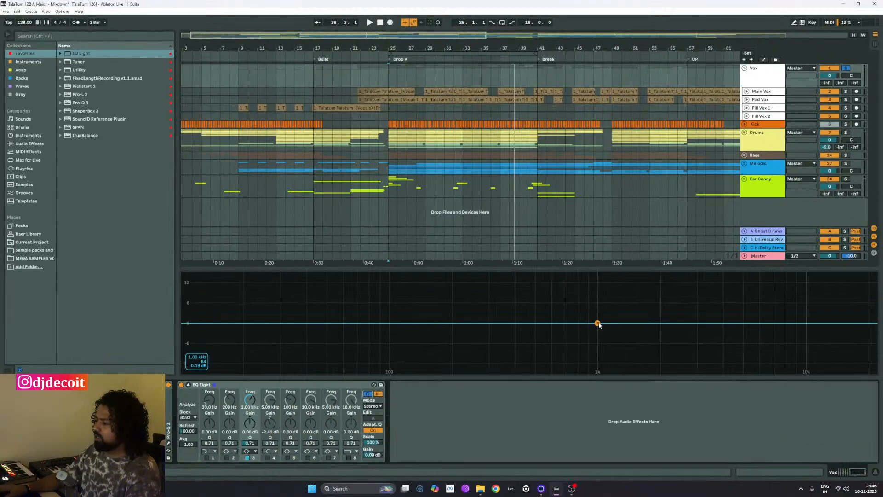
- Shape EQ Eight's band 3 into a narrow boost with Q 2.47 and sweep it to about 782 Hz
drag(597, 322, 599, 309)
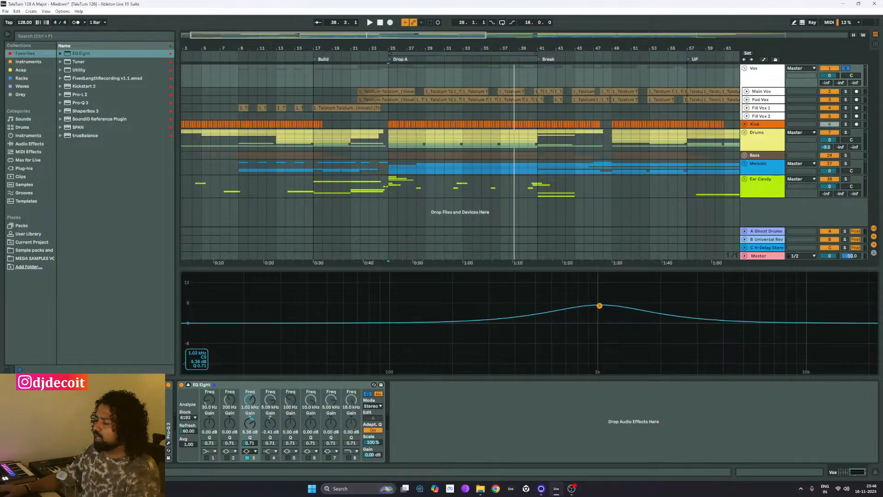
drag(251, 445, 251, 427)
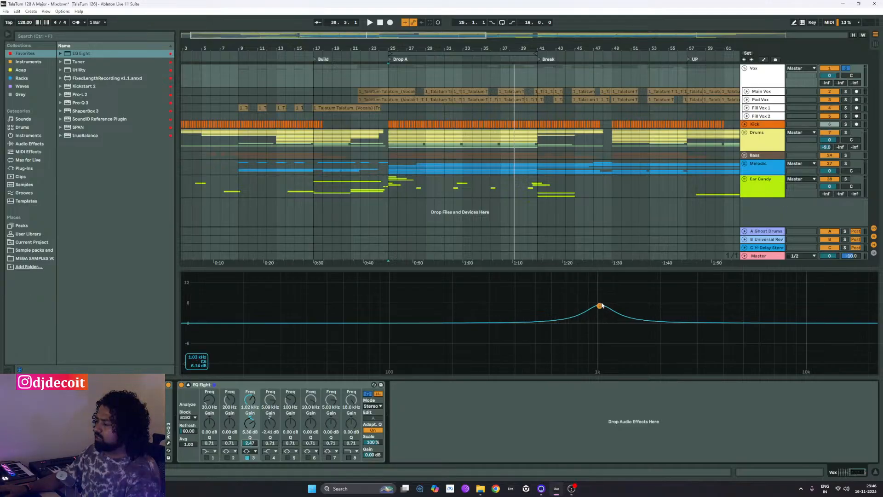
drag(599, 305, 599, 301)
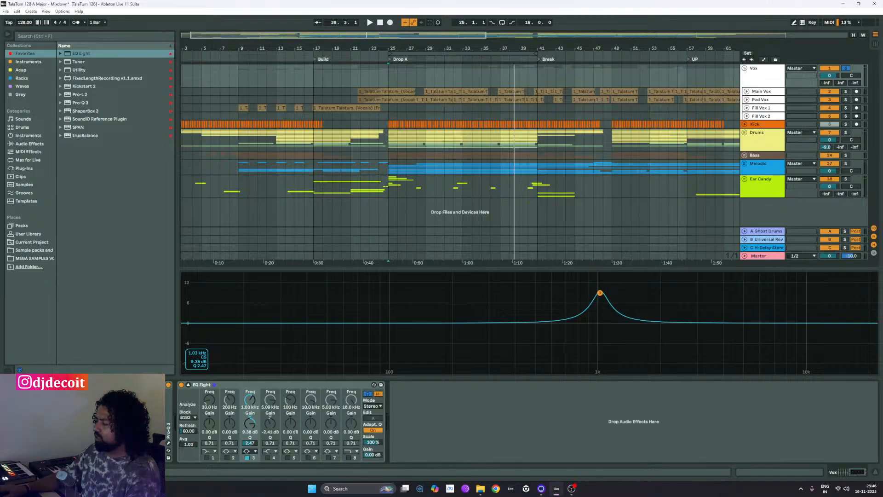
drag(631, 292, 547, 288)
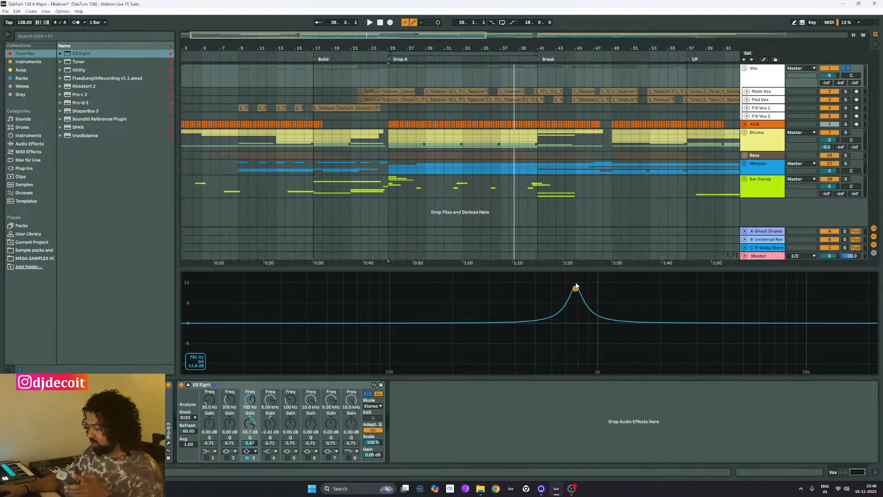
- Sweep band 3 to 3.00 kHz while the soloed vocals play, then turn it into a cut of about 9 dB with Q 9.03
key(space)
drag(576, 287, 691, 288)
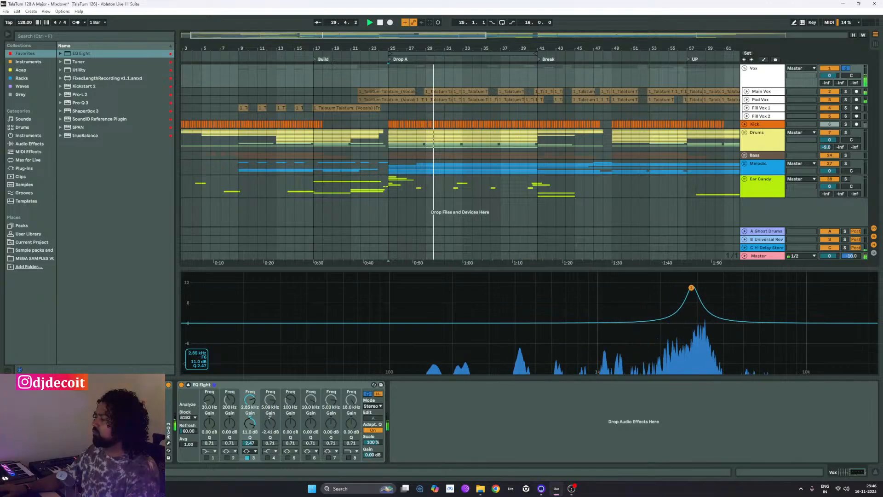
drag(694, 288, 696, 352)
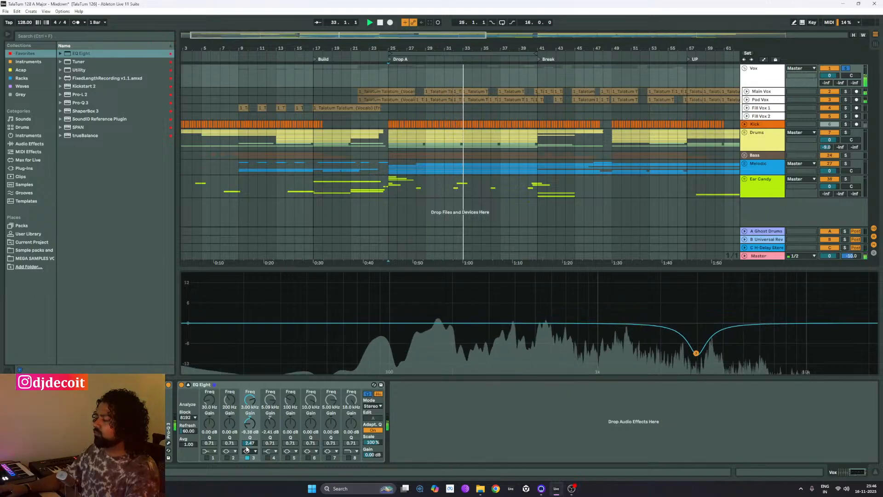
drag(250, 442, 250, 420)
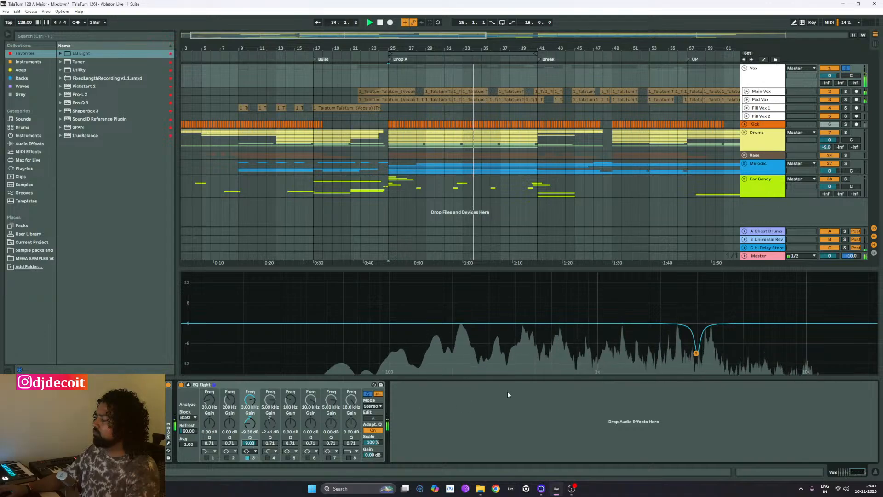
- Turn band 3 back into a boost, widen it to Q 1.46, and sweep it to 3.69 kHz during vocal playback
click(695, 352)
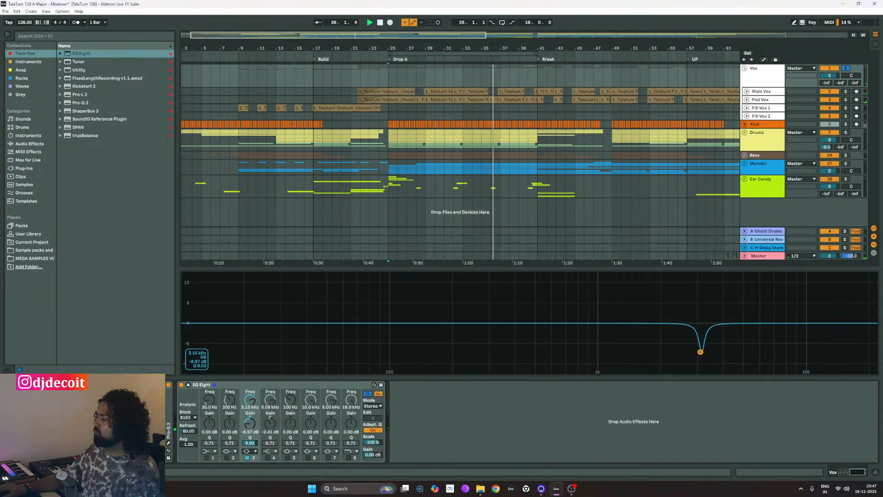
drag(702, 352, 692, 275)
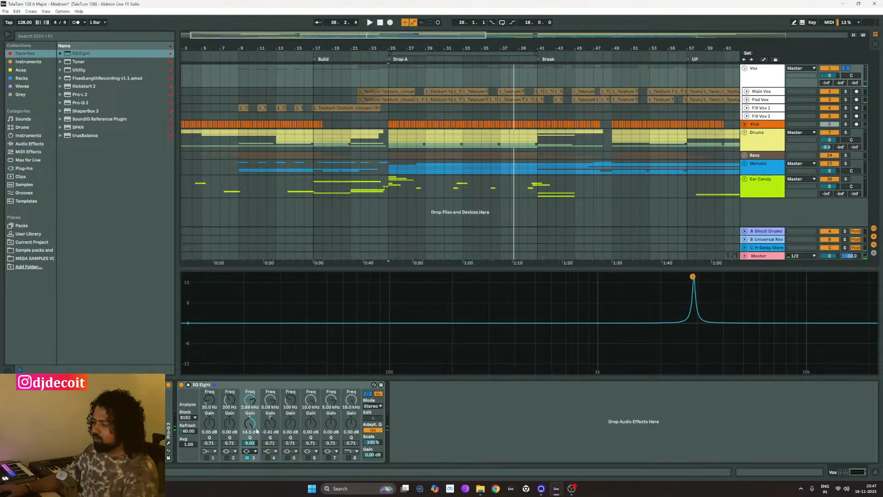
drag(249, 445, 249, 450)
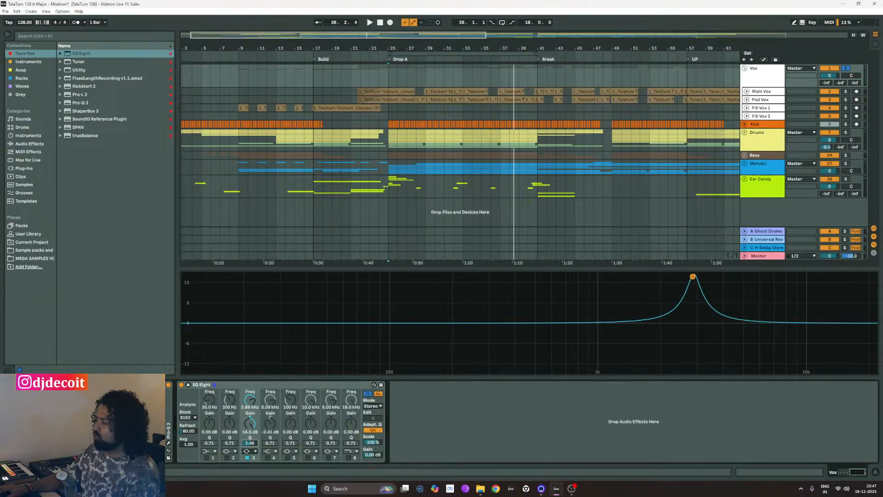
drag(692, 276, 692, 276)
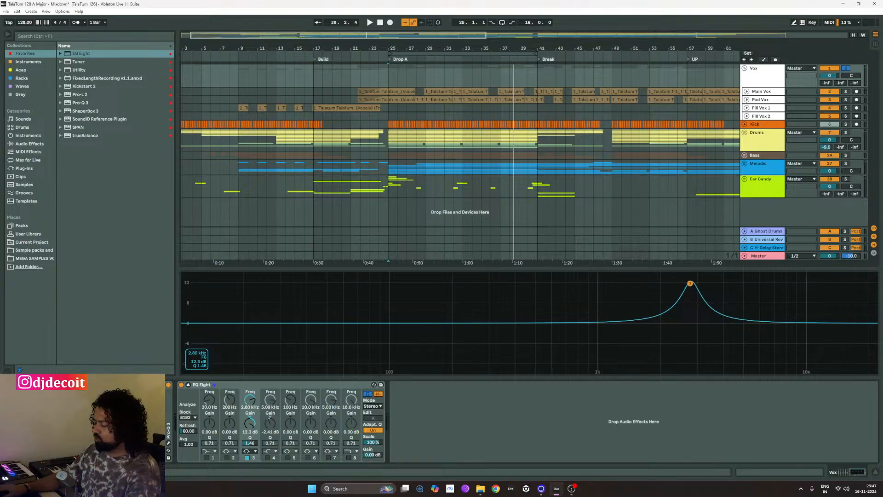
key(space)
mouse_move(689, 283)
mouse_down()
mouse_move(337, 276)
mouse_move(714, 281)
mouse_up()
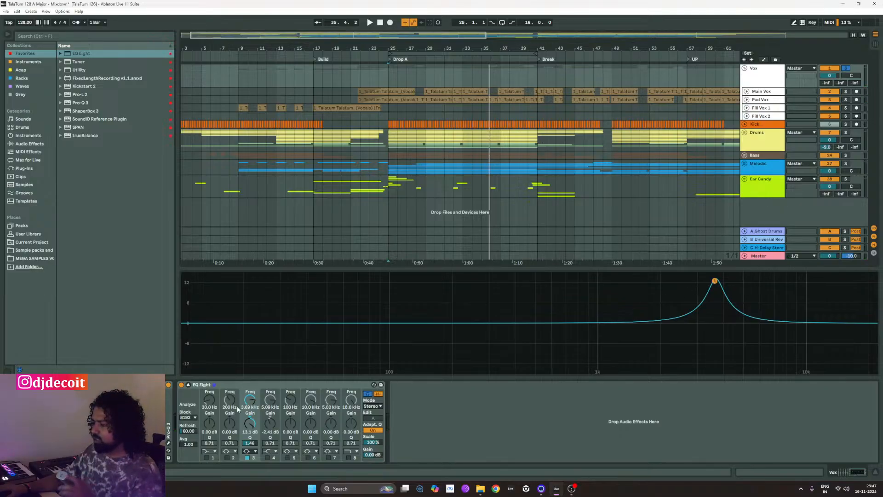
- Delete EQ Eight from the Vox group's device chain
click(182, 385)
click(285, 385)
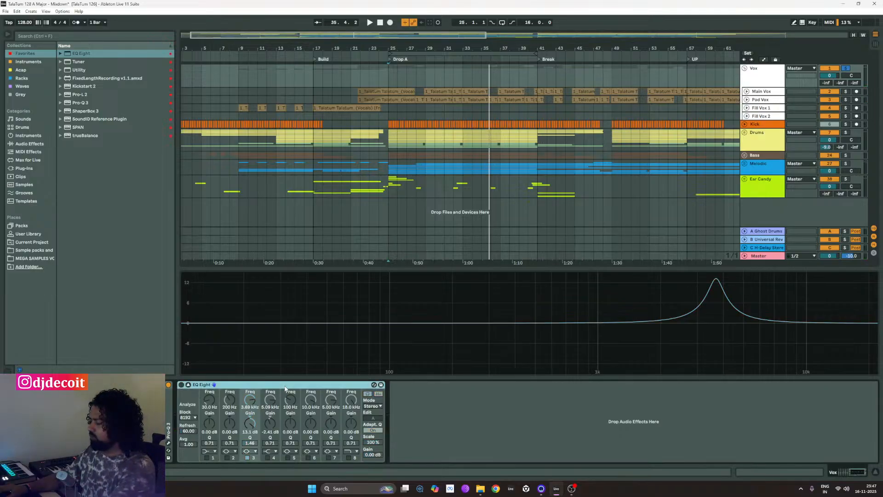
key(Delete)
- Open Pro-Q 3 on the Vox group, set band 1's gain to -1 dB, widen its Q, and play the soloed vocals from Drop A
double_click(169, 422)
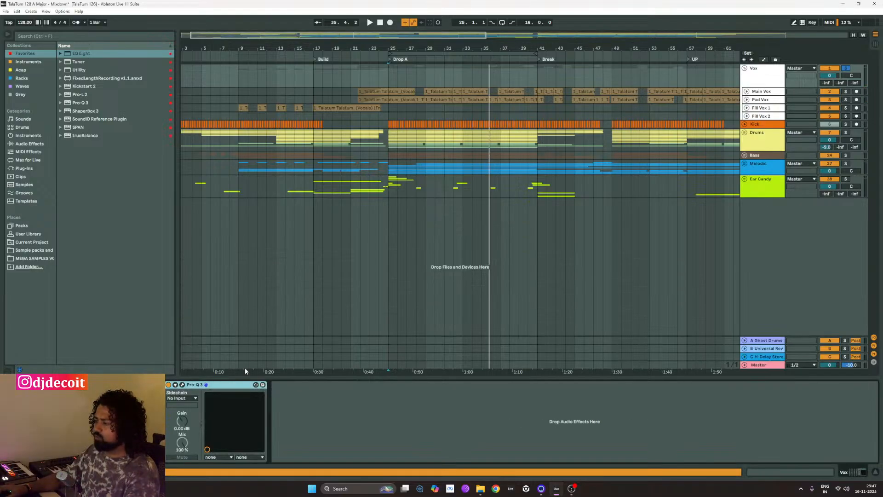
click(182, 384)
click(517, 213)
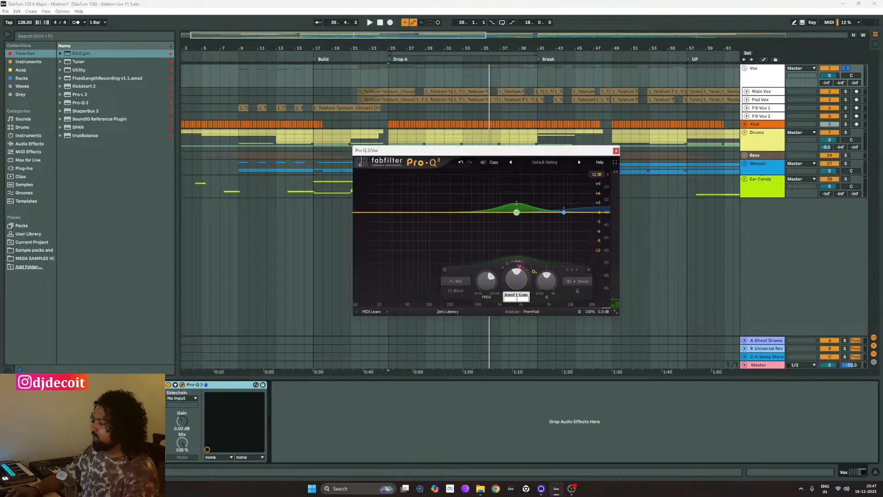
text(-2)
key(Return)
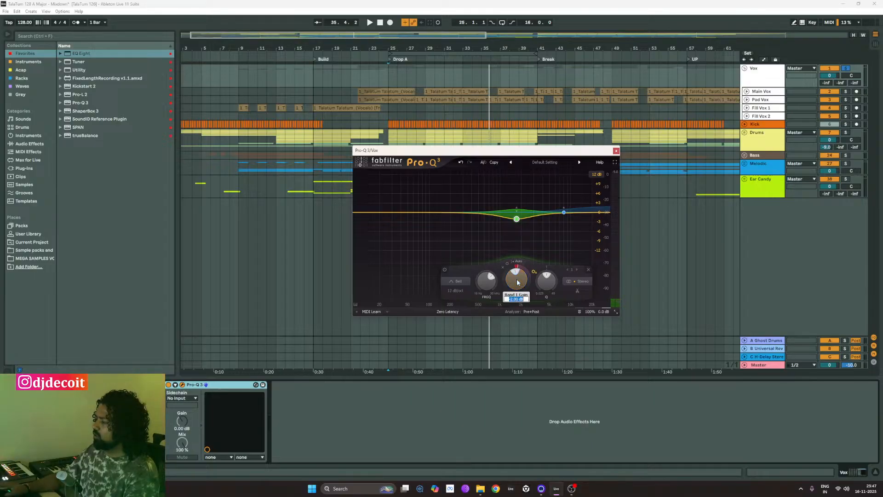
text(-1)
key(Return)
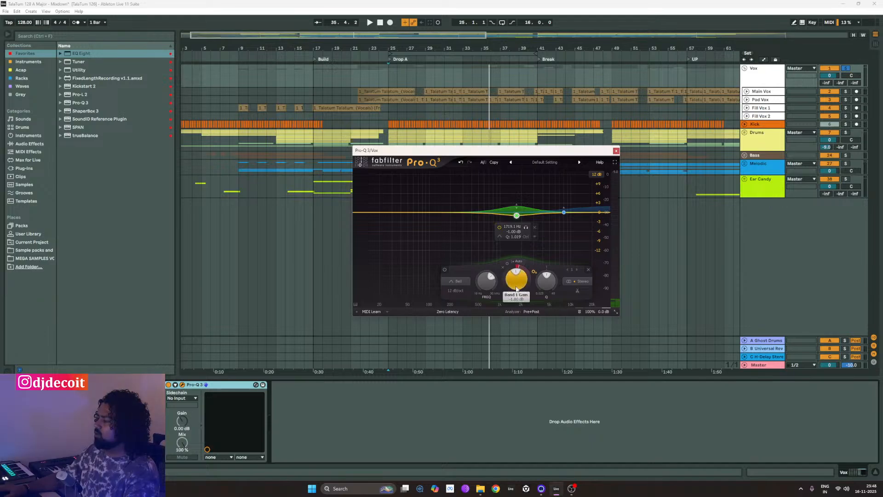
drag(546, 289, 547, 287)
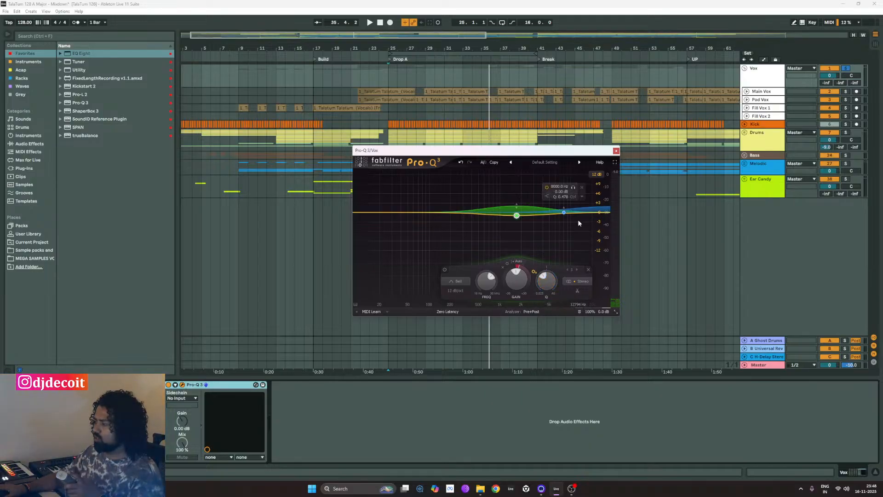
key(space)
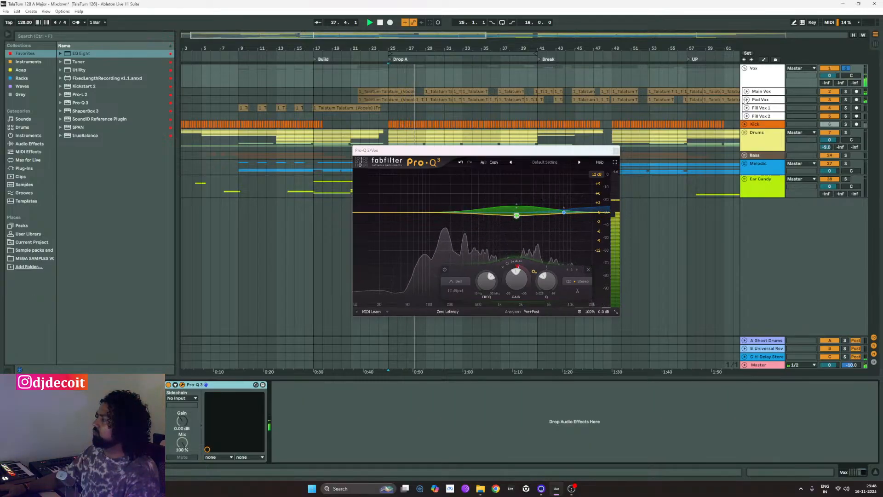
- Unfold the Pad Vox track and set its volume to -21.1 dB
click(746, 99)
drag(832, 108, 832, 113)
- Set the gain of Pro-Q 3's 8 kHz high shelf to -1 dB and replay the soloed vocals from Drop A
click(563, 213)
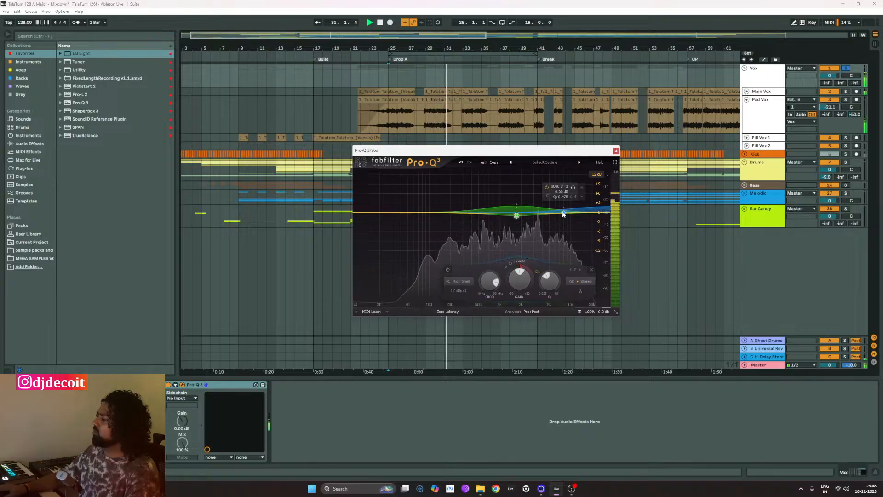
double_click(528, 271)
text(-1)
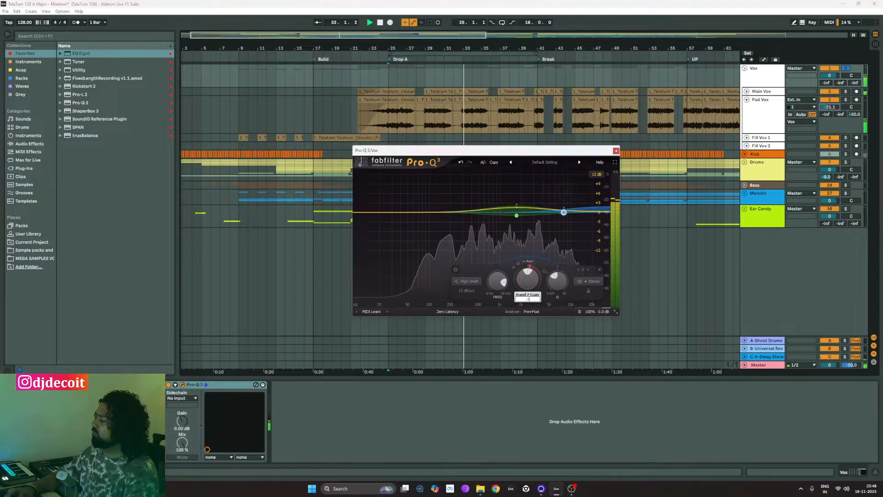
key(Return)
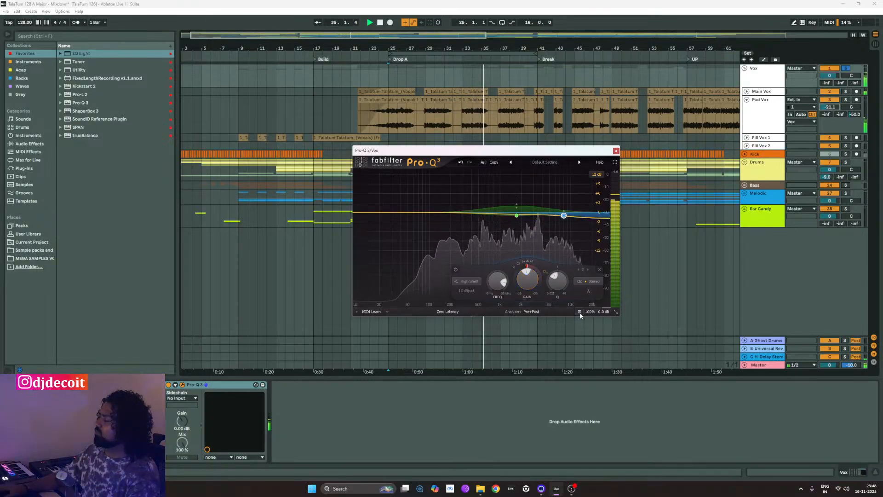
key(space)
key(space)
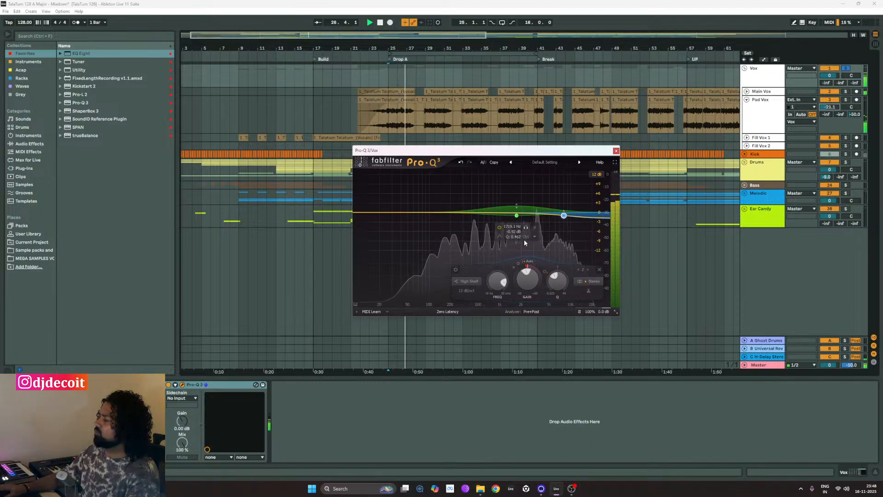
key(space)
click(617, 151)
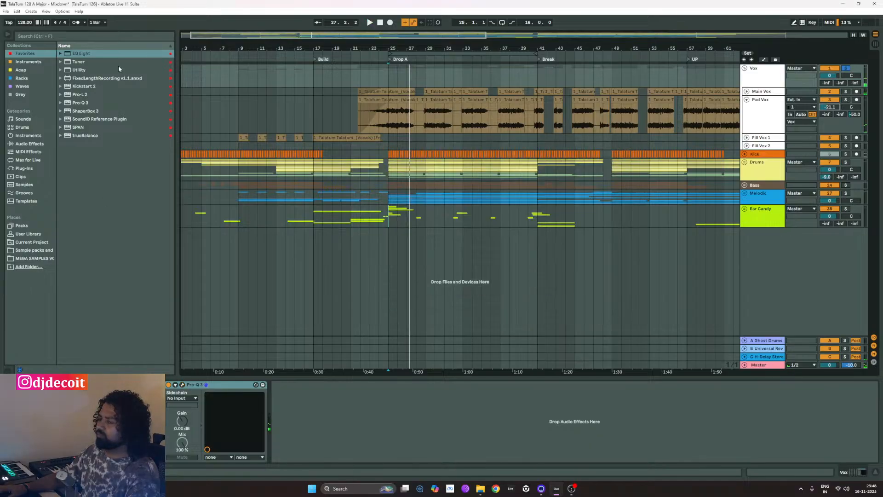
- Add a second Pro-Q 3 after the first on the Vox group and create a bell band in the upper frequencies during playback
click(86, 102)
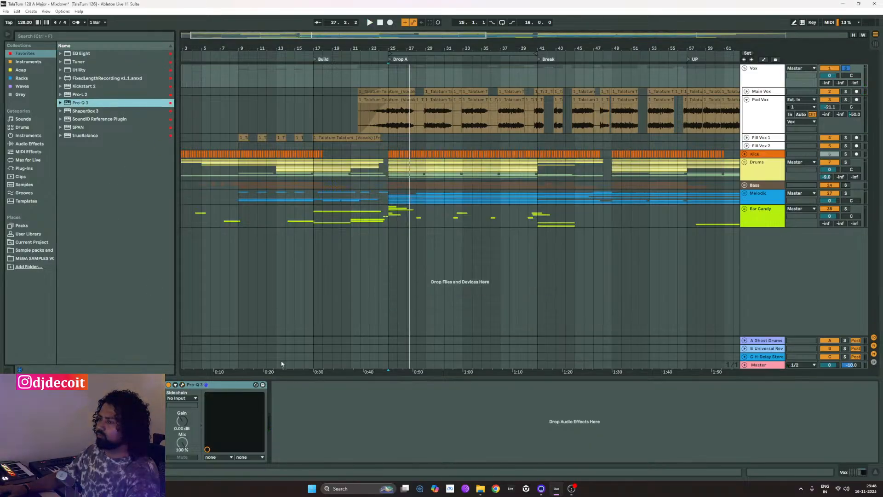
key(space)
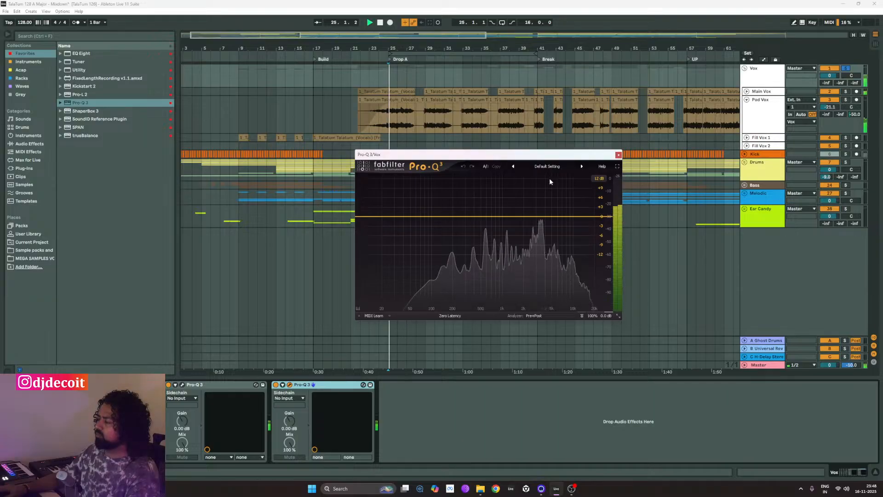
click(548, 216)
drag(548, 216, 568, 235)
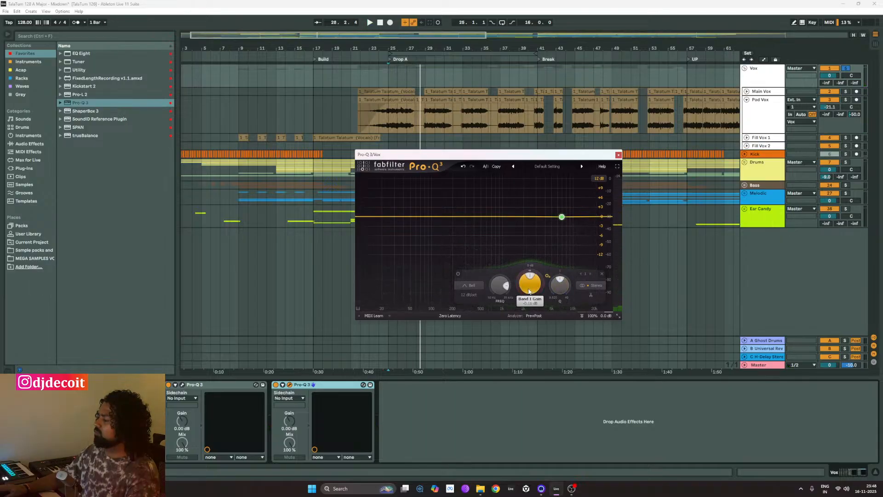
- Lower band 1 to about -9.5 dB, narrow its Q to about 2.54, and audition it while moving it to about 6.1 kHz
drag(529, 299, 532, 335)
drag(559, 291, 561, 274)
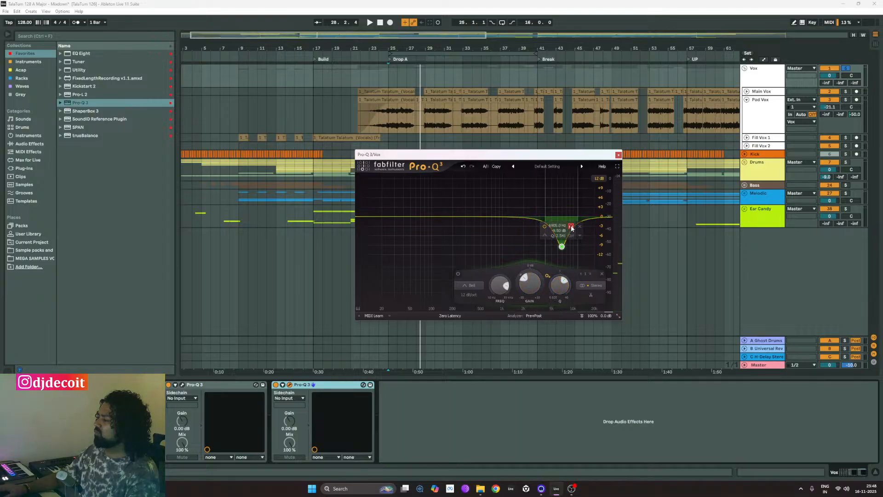
key(space)
drag(571, 228, 566, 229)
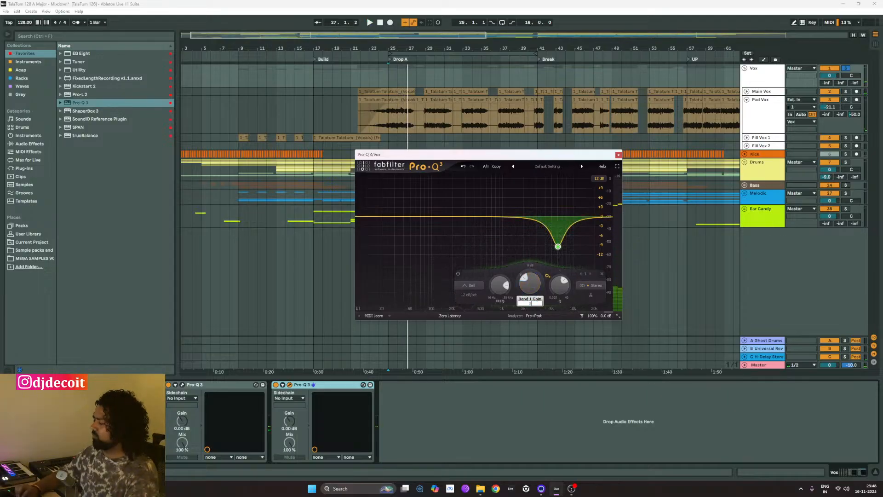
- Set band 1's gain to 0 dB and its dynamic range to -3 dB, and play the soloed vocals
double_click(532, 284)
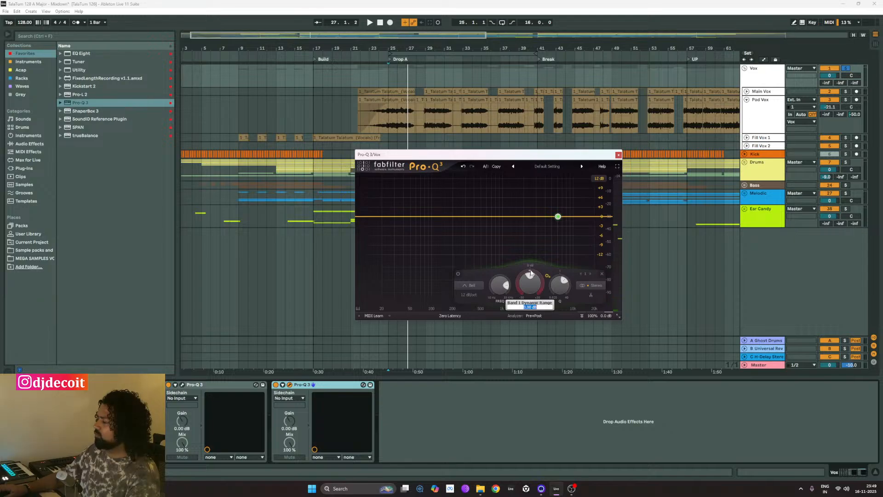
text(-3)
key(space)
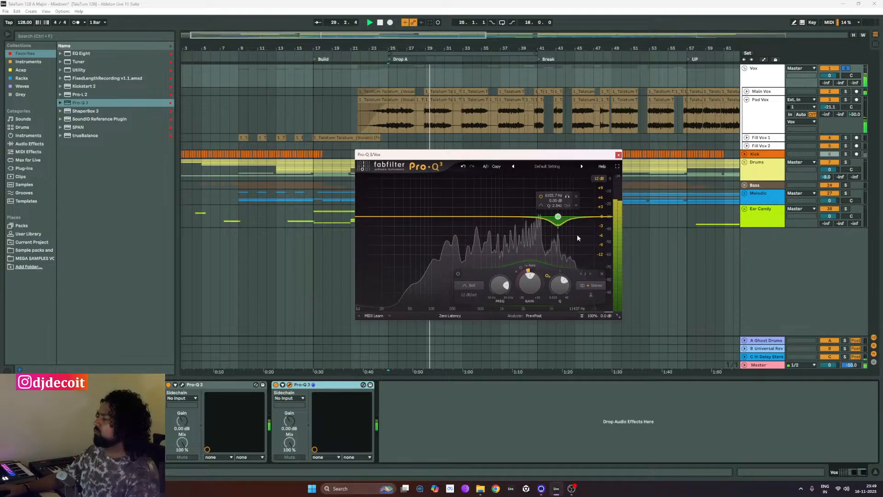
- Compare the curves of the first and second Pro-Q 3 on the Vox group while the vocals play, then close the plug-in windows
click(618, 154)
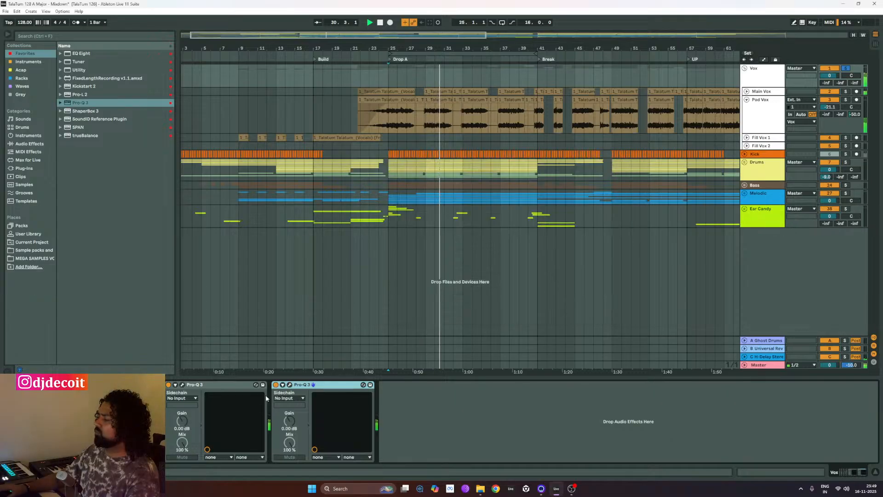
click(183, 385)
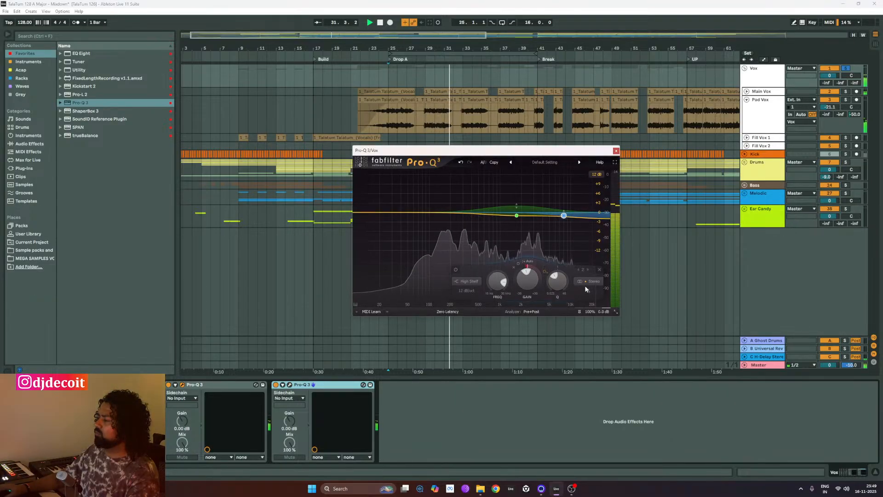
click(615, 150)
click(290, 384)
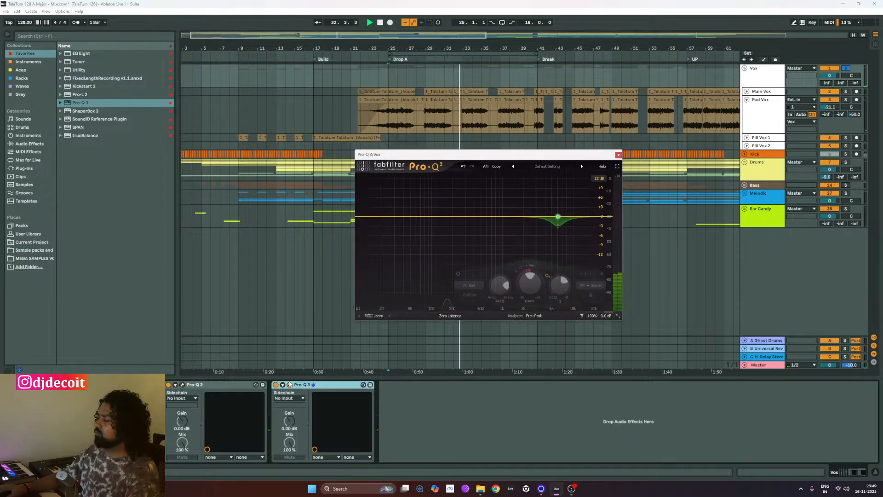
click(582, 316)
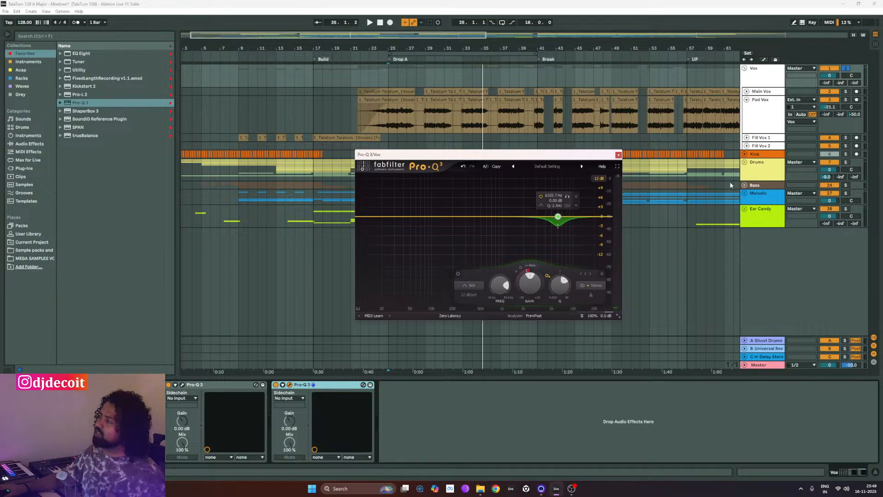
click(619, 155)
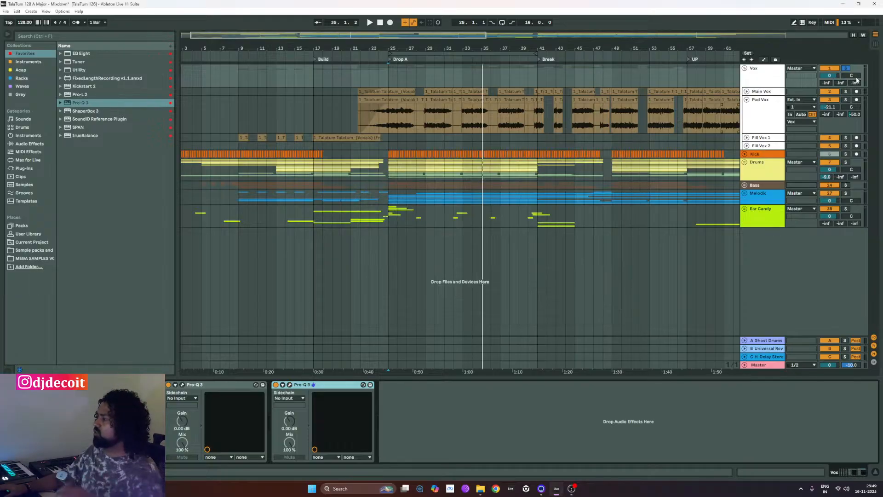
- Play the full mix from Drop A with the Vox group unsoloed and fold both Pro-Q 3 devices
key(space)
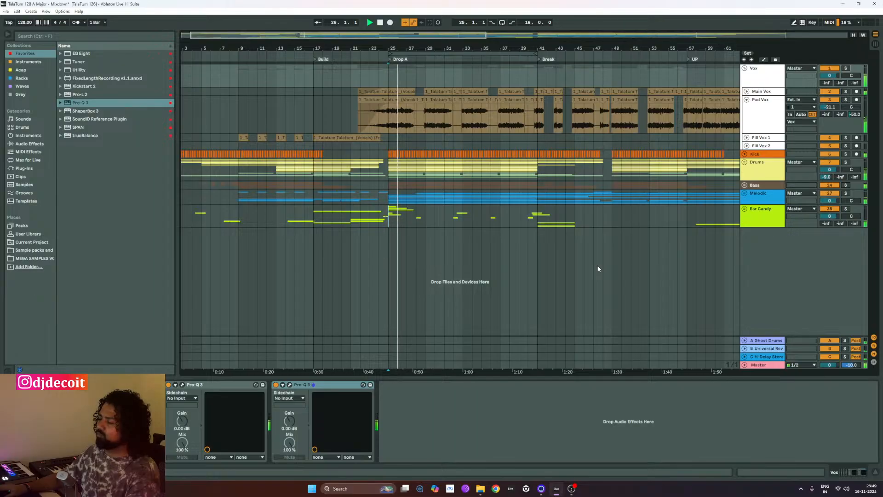
double_click(215, 387)
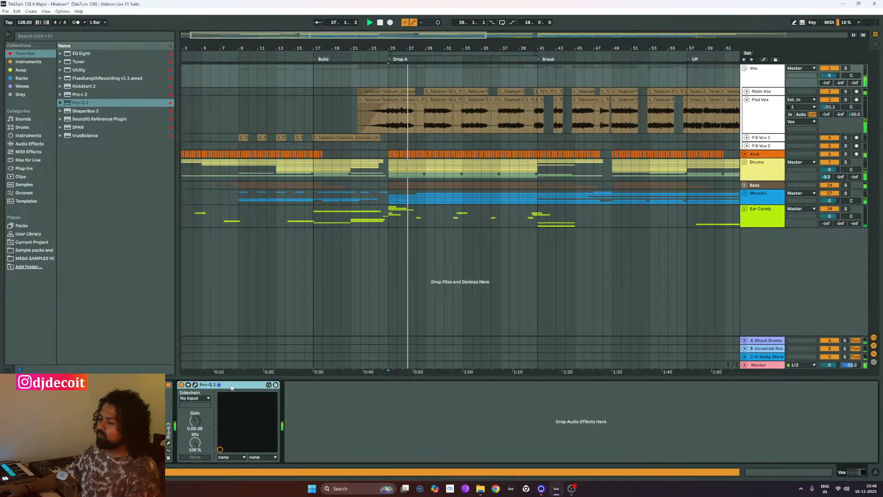
double_click(216, 386)
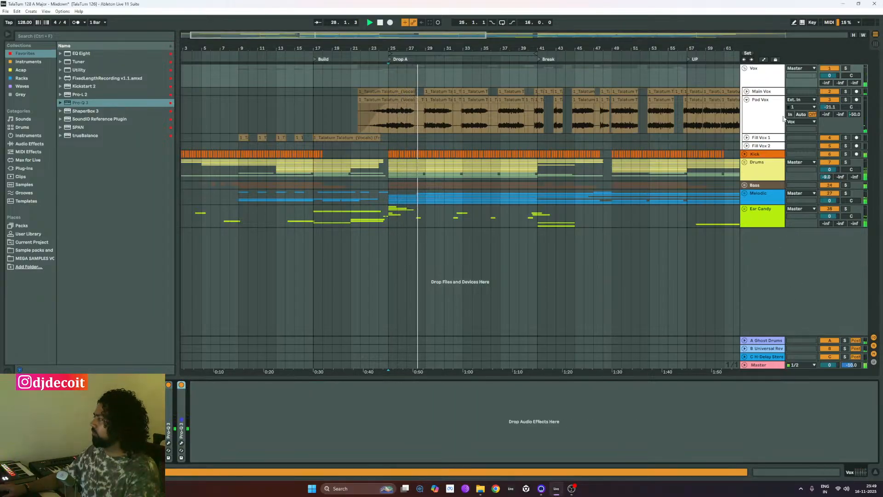
- Fold the Pad Vox track and collapse the Vox group in the arrangement
click(764, 73)
click(761, 113)
click(746, 99)
click(765, 79)
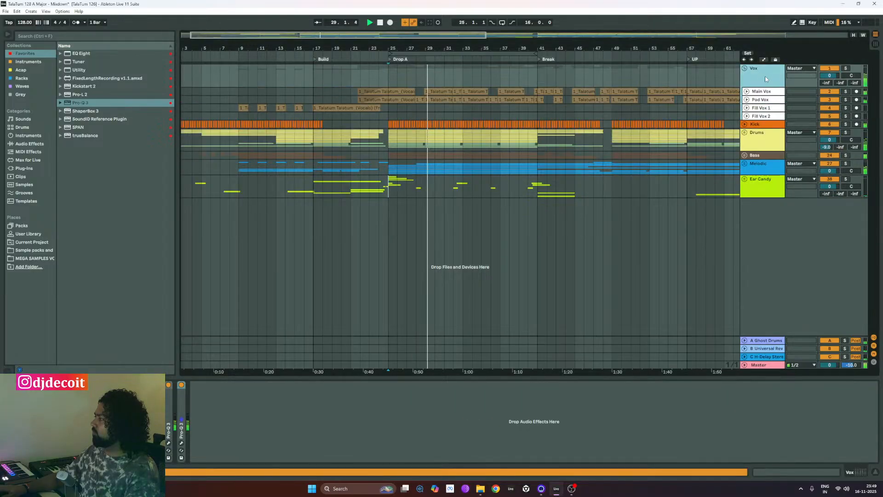
click(745, 68)
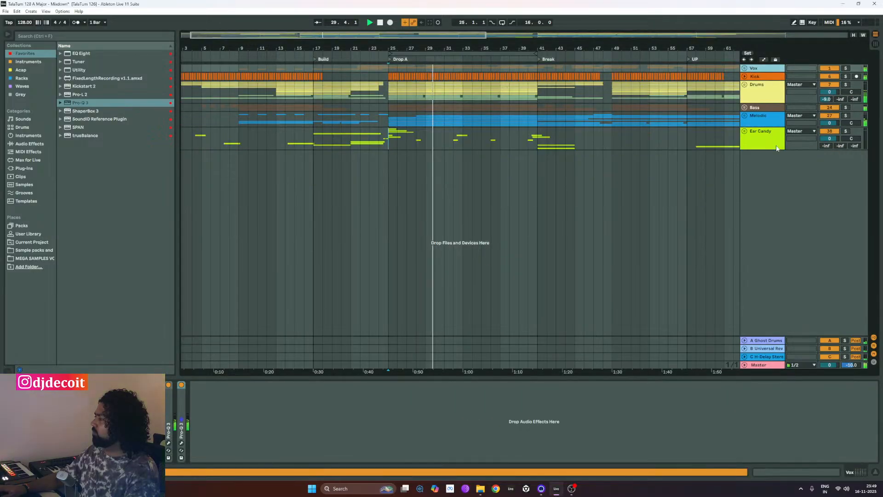
- Examine the full mix's frequency spectrum in SPAN on the Master track during playback
click(762, 92)
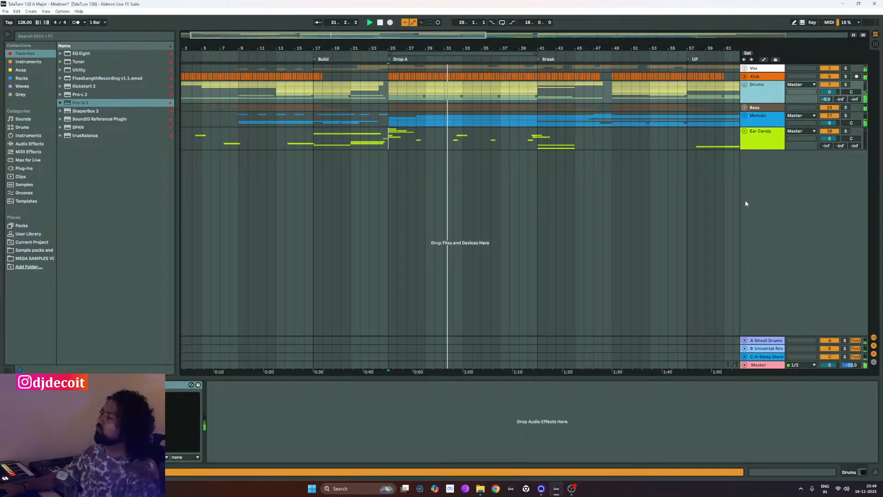
click(765, 364)
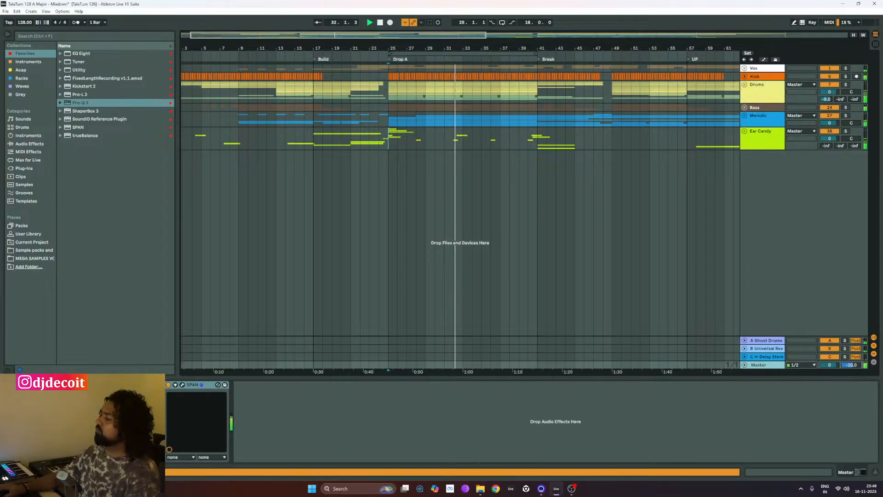
click(182, 385)
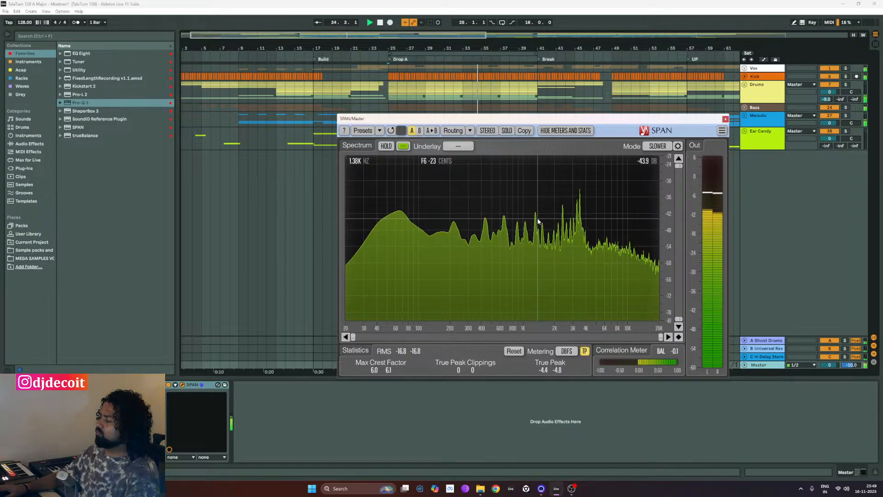
click(726, 118)
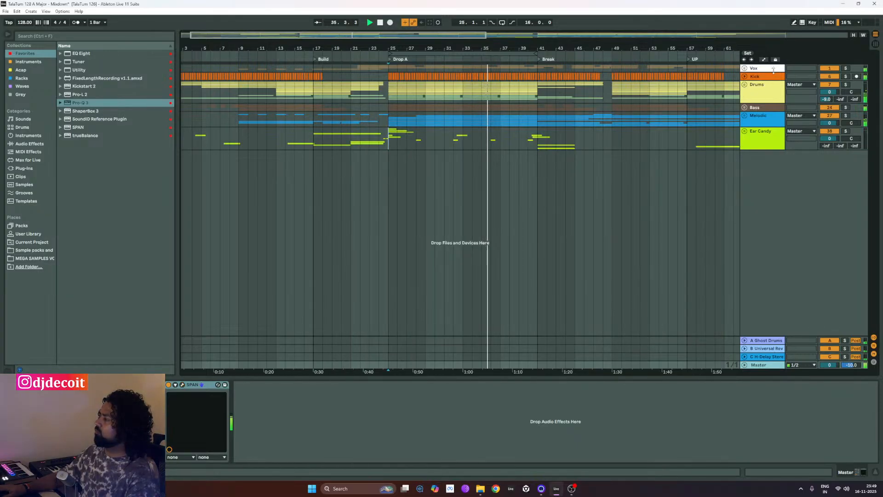
- Add a Utility after the EQs on the Vox group and set its gain to -1 dB
click(772, 69)
drag(81, 71, 272, 410)
click(235, 410)
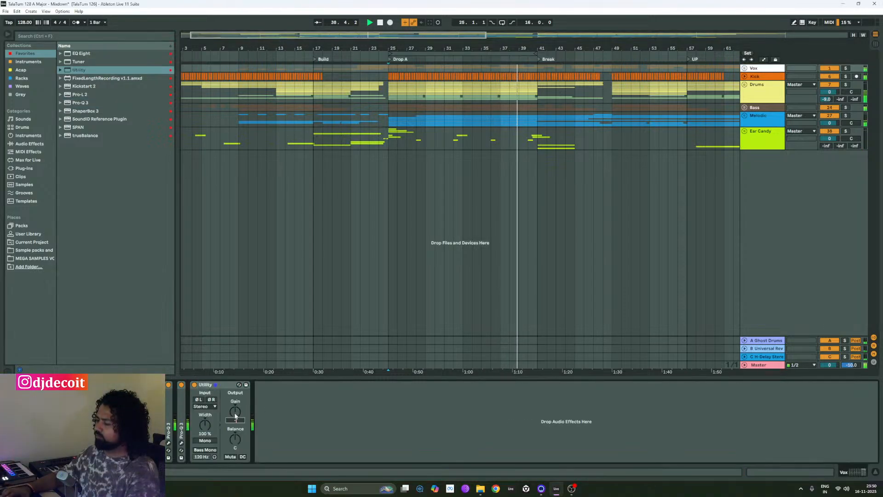
key(Down)
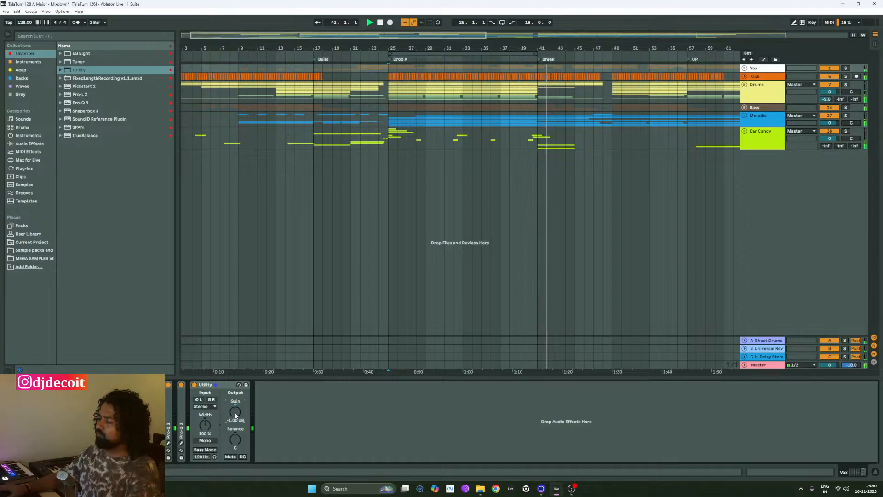
- Play the full mix from about bar 9 through the Build to check the vocal level
key(w)
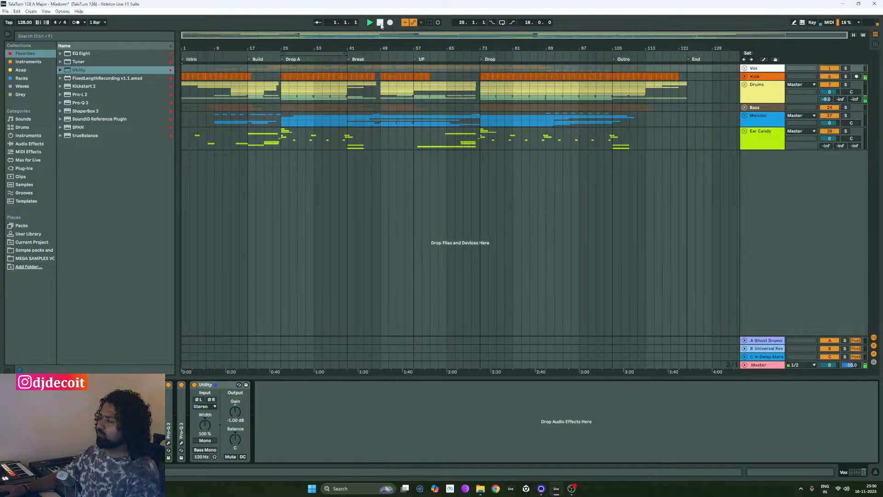
scroll(208, 67, up, 2)
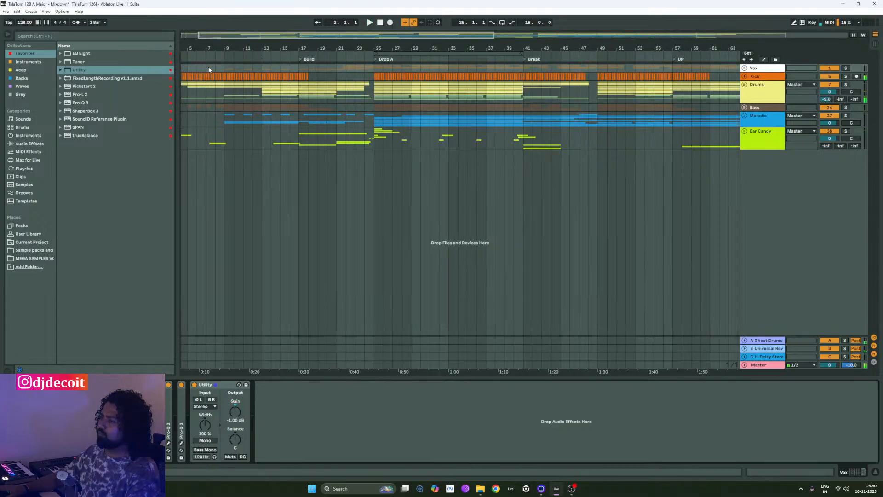
click(222, 68)
key(space)
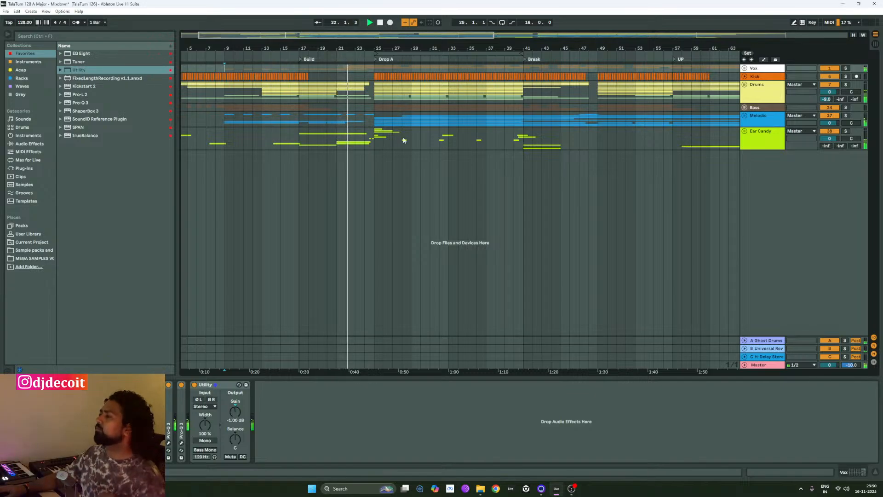
- Replay the transition into Drop A from around bar 24, then from around bar 23, to check the full mix
scroll(337, 141, up, 6)
scroll(281, 135, down, 2)
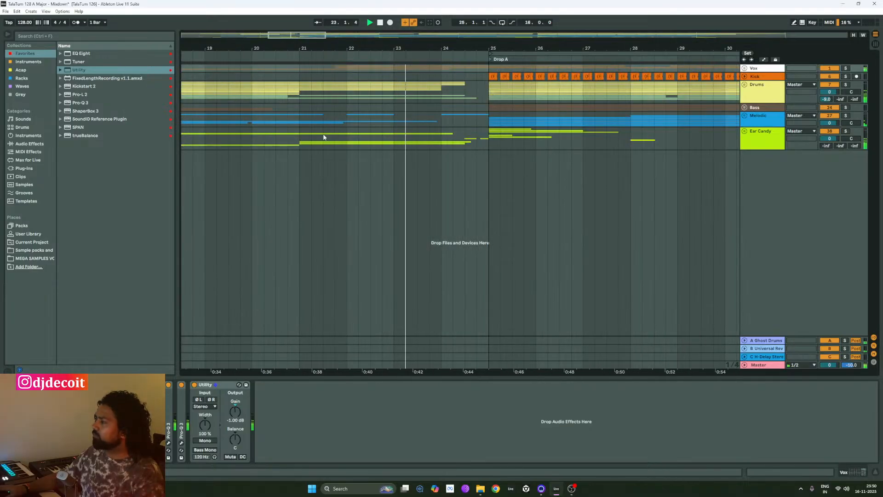
scroll(368, 106, up, 3)
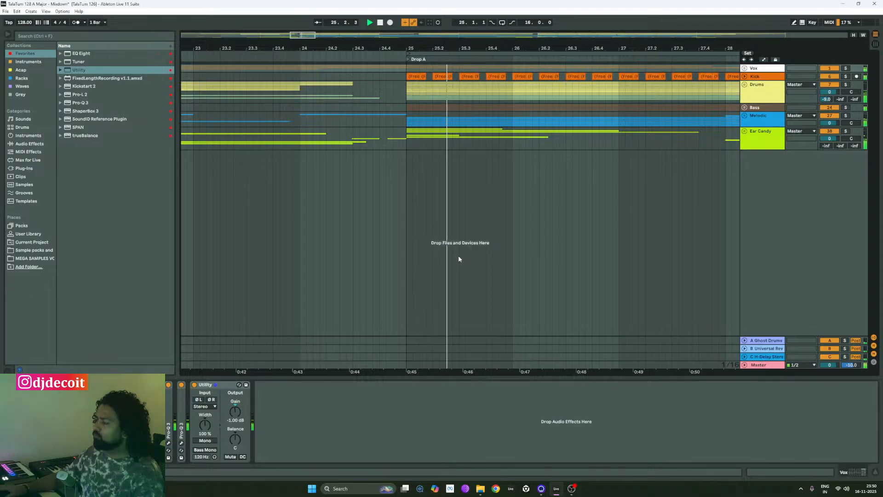
click(326, 138)
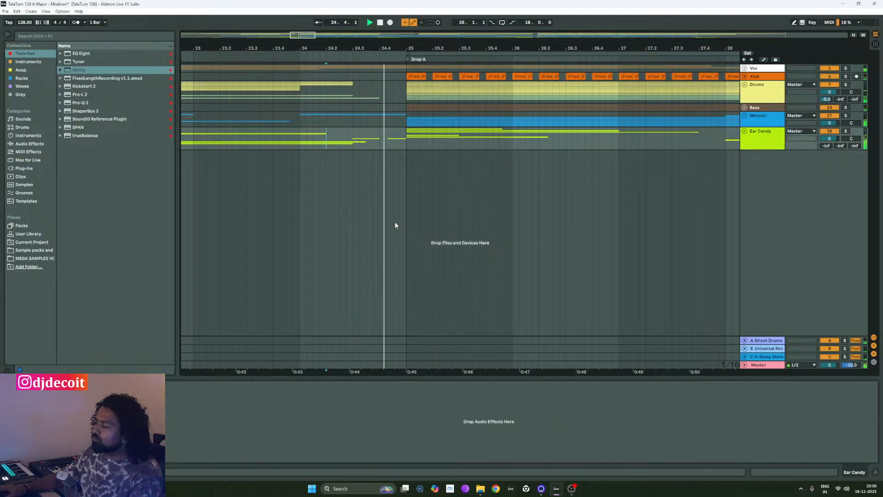
click(237, 217)
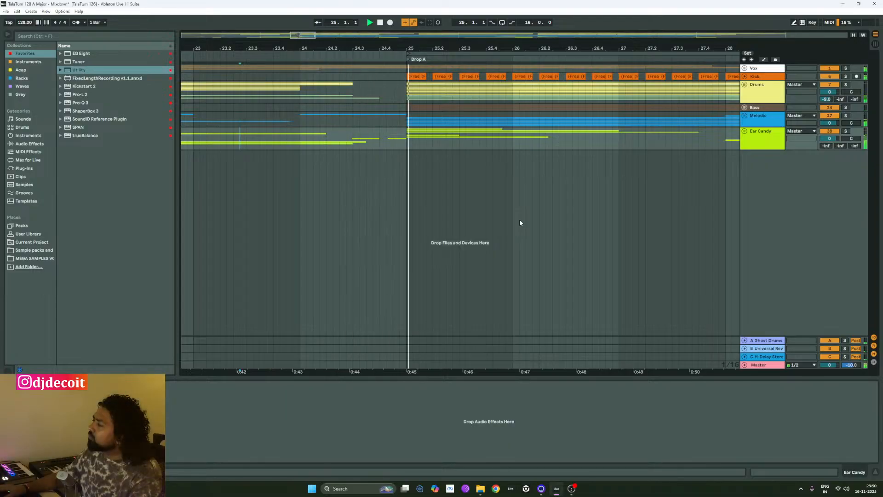
- Replay the last two bars before Drop A several times from different start points to judge the transition
click(294, 213)
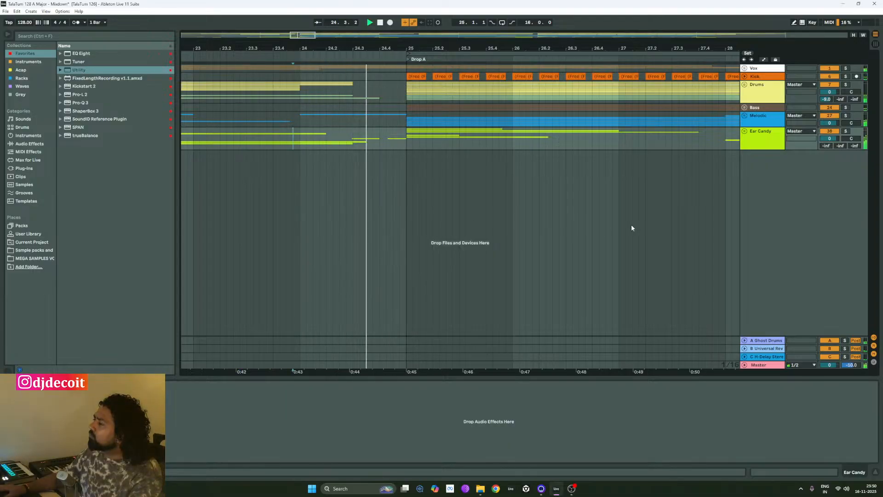
click(313, 217)
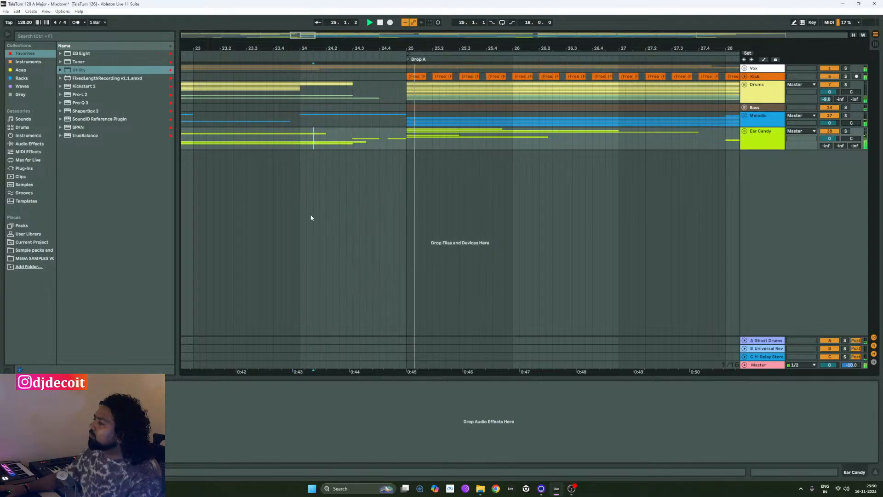
click(747, 118)
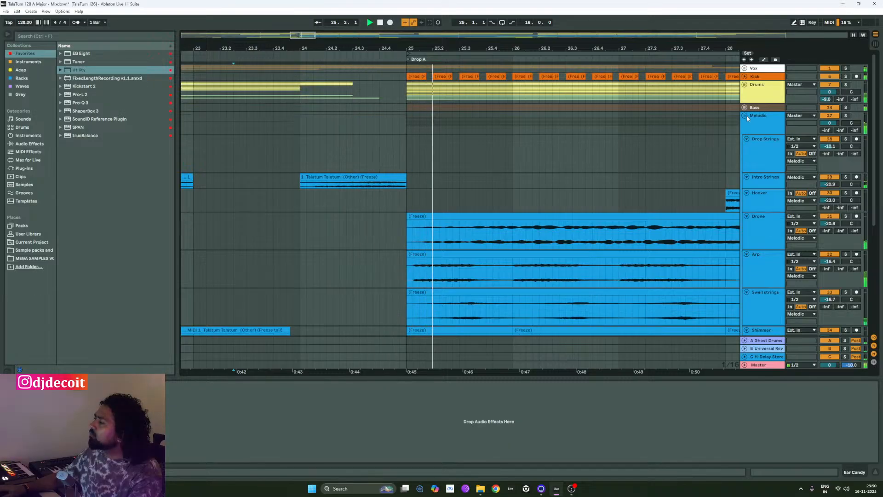
click(747, 115)
key(space)
key(space)
key(space)
click(249, 223)
key(space)
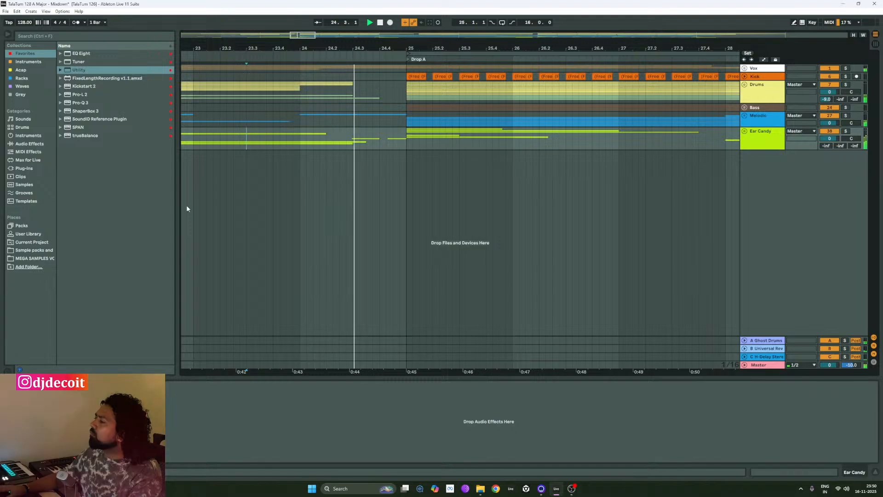
click(211, 204)
key(space)
key(space)
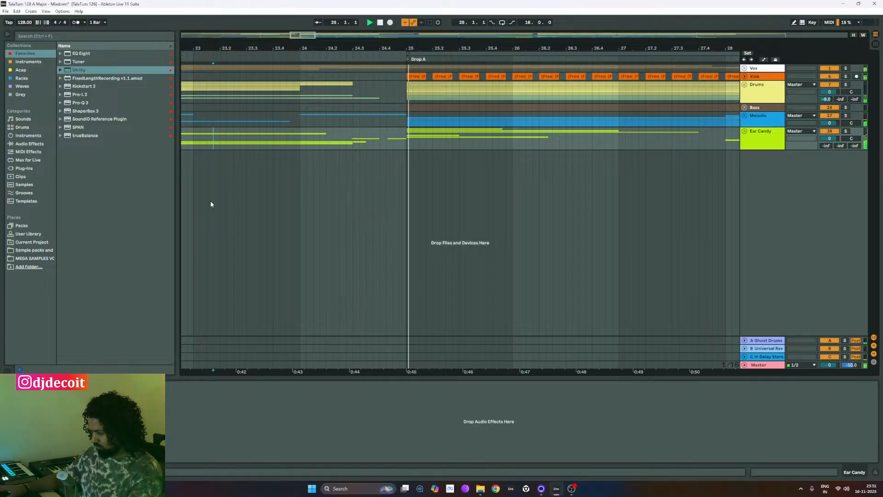
- Unfold all track groups and minimize their tracks so the whole arrangement can be followed during playback of Drop A
ctrl+scroll(407, 239, down, 5)
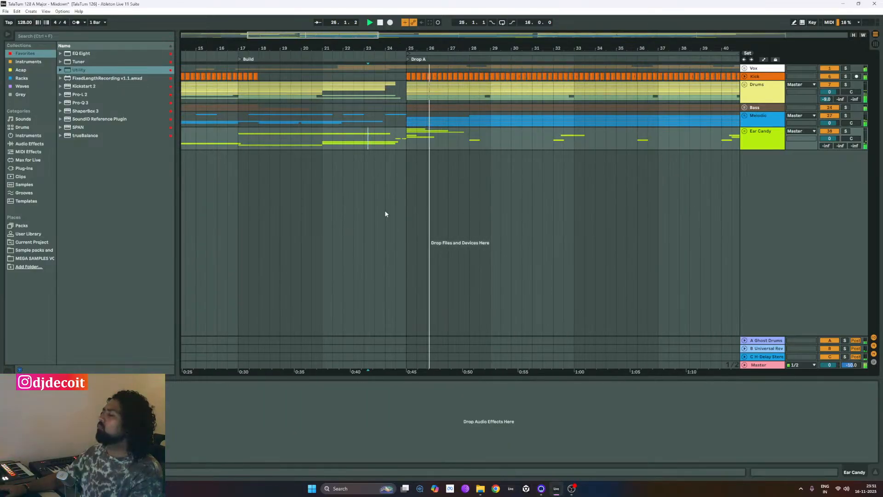
ctrl+scroll(317, 201, down, 3)
alt+click(745, 131)
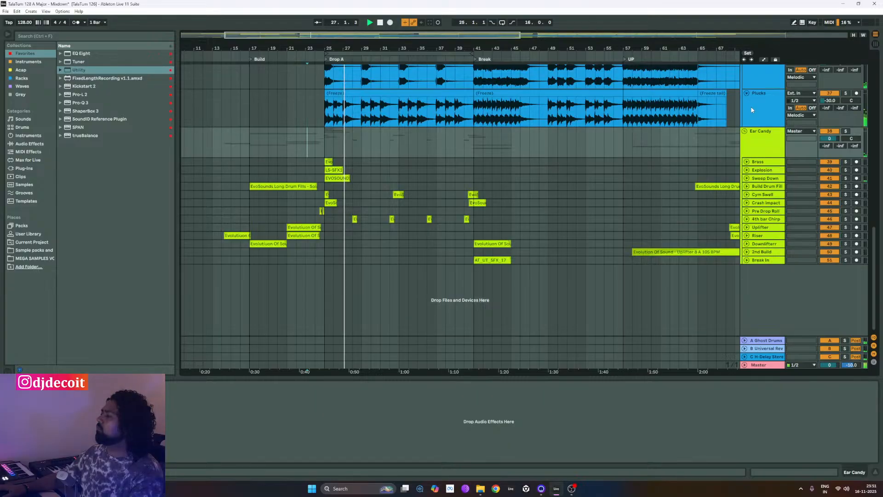
scroll(728, 138, up, 5)
scroll(728, 138, up, 2)
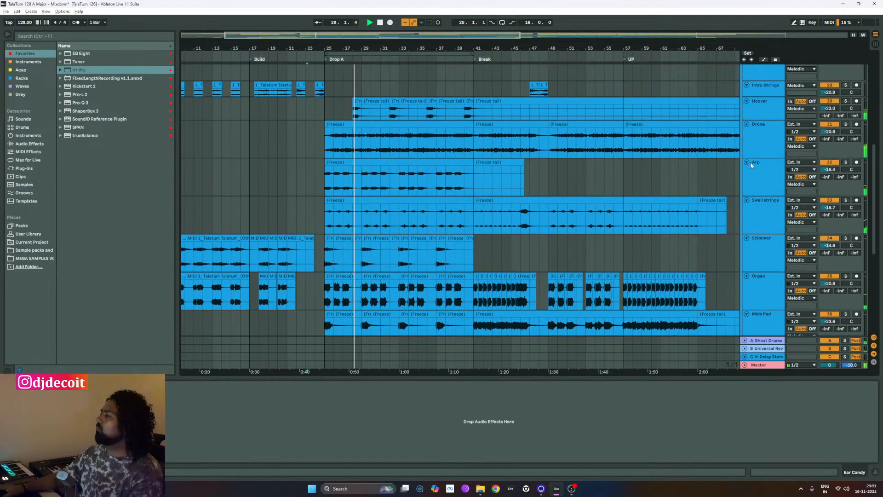
alt+click(746, 161)
scroll(732, 175, up, 2)
scroll(708, 128, up, 3)
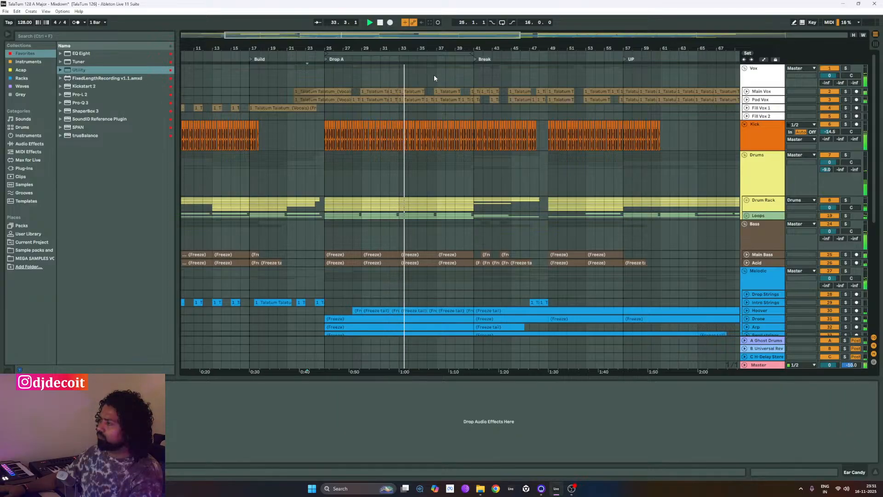
- Set SPAN on the Master to Mid-Side Stereo routing with the Side spectrum as underlay, and compare mid and side during playback
click(764, 364)
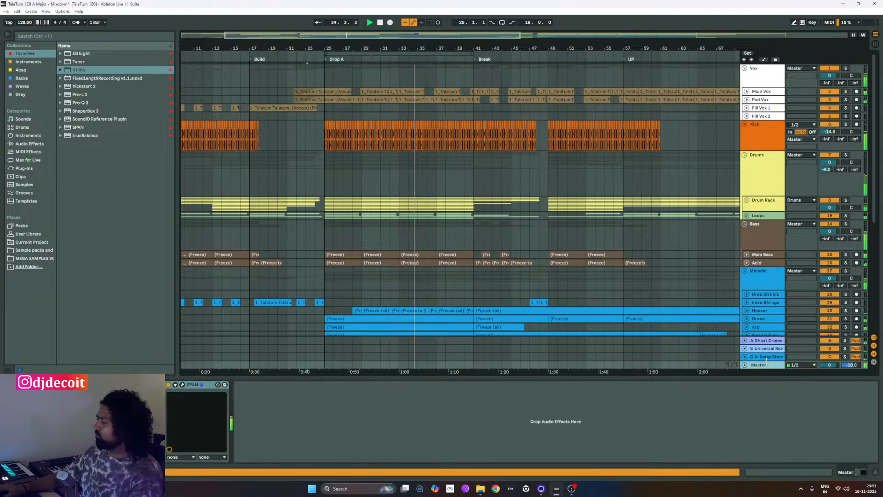
key(Tab)
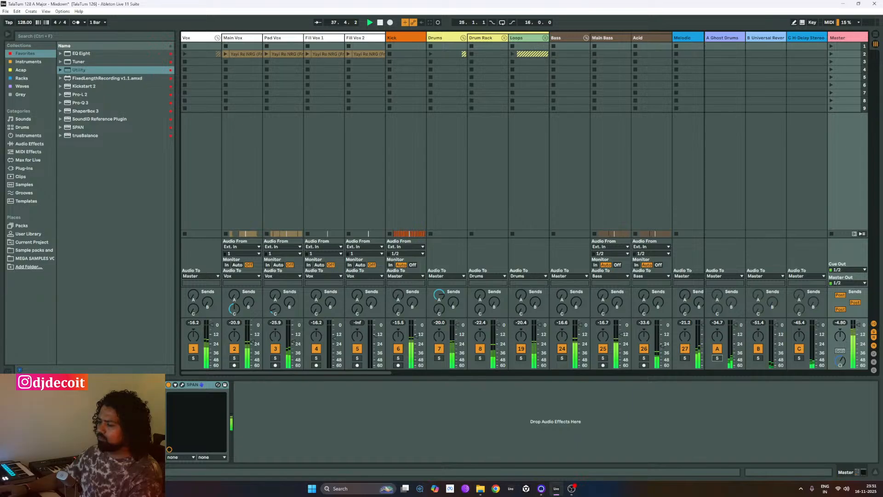
click(183, 385)
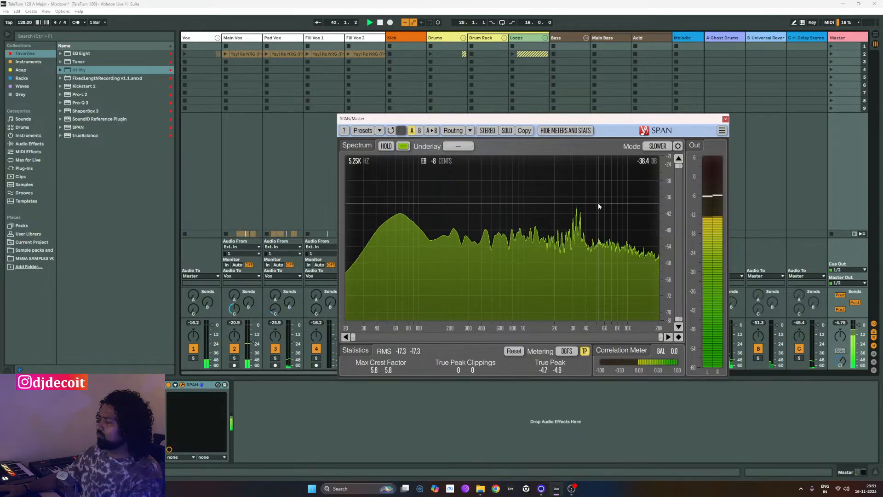
click(470, 130)
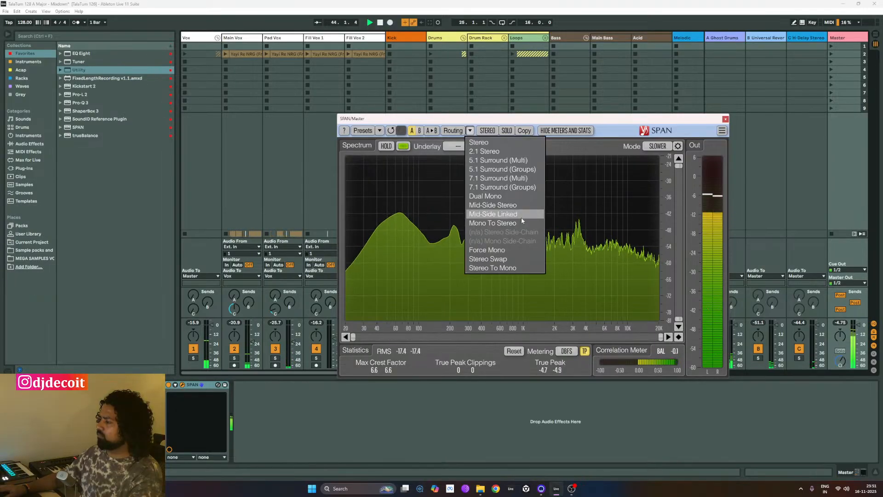
click(523, 206)
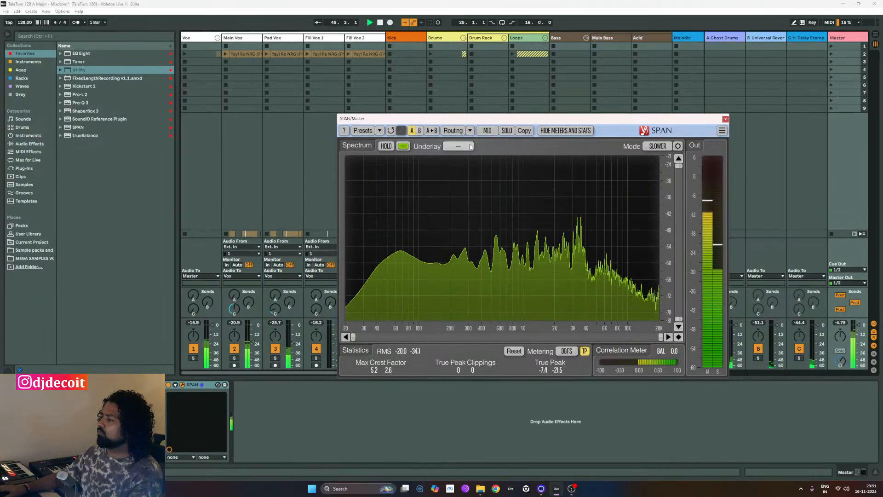
click(458, 146)
click(462, 176)
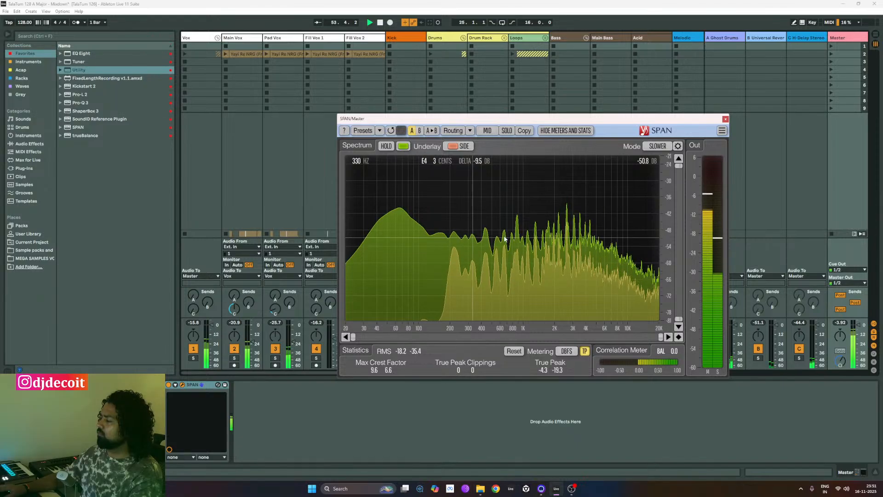
click(725, 119)
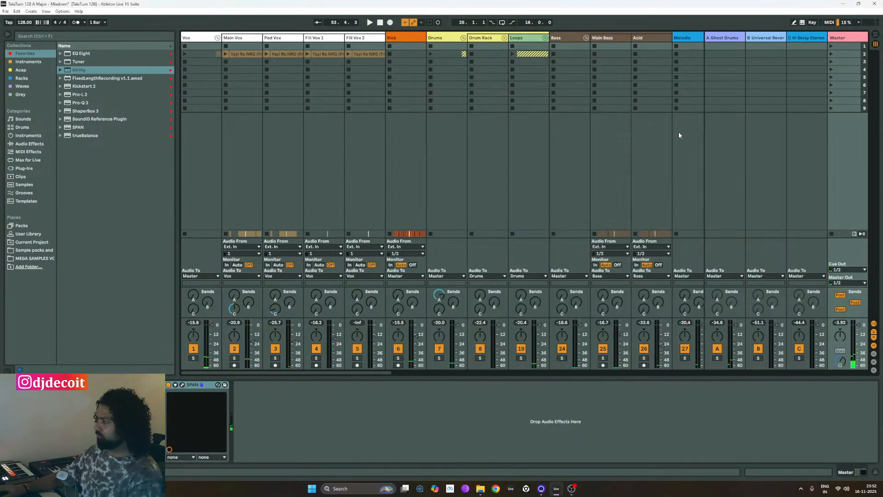
- Return to the arrangement and fold the Drums, Bass and Melodic groups and the Kick track
key(Tab)
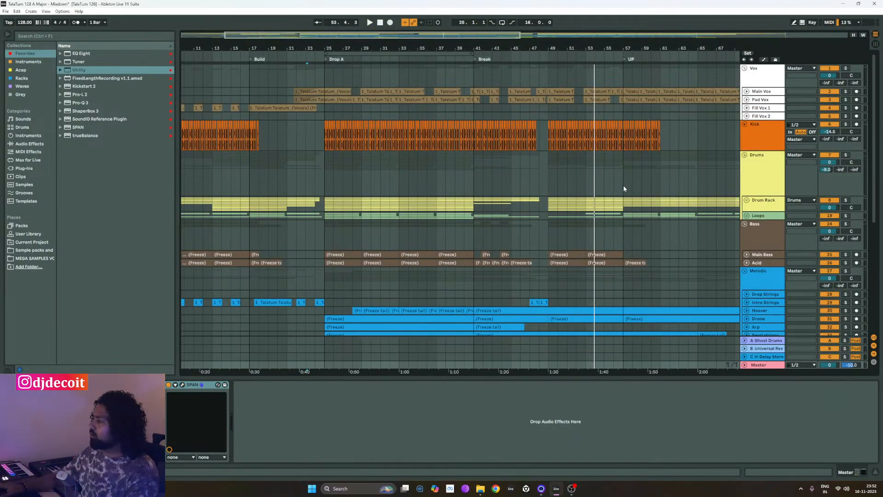
click(753, 182)
click(744, 155)
click(753, 181)
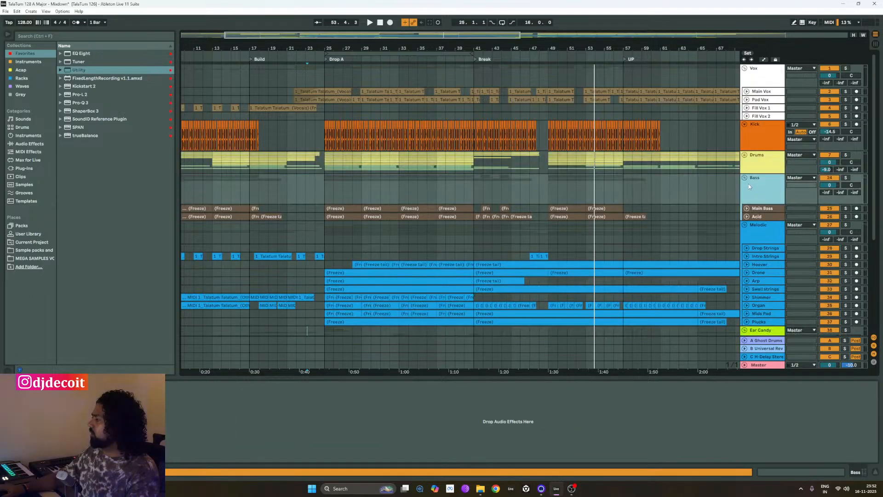
click(745, 178)
click(754, 198)
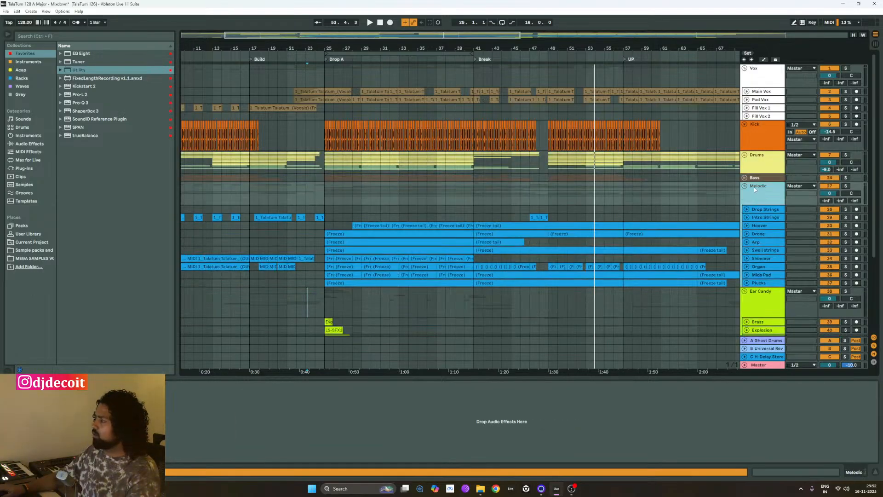
click(745, 186)
click(760, 130)
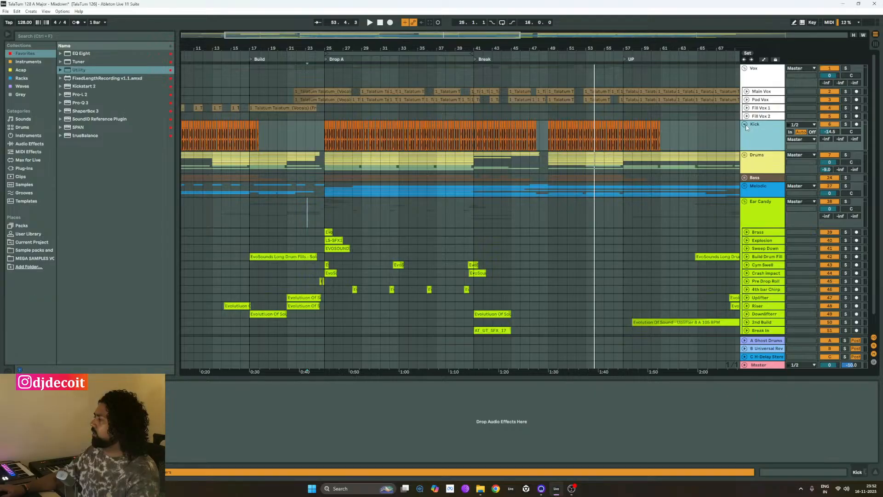
click(744, 125)
- Delete the last plug-in from the Drums group's device chain, keeping the group folded
click(762, 143)
click(745, 133)
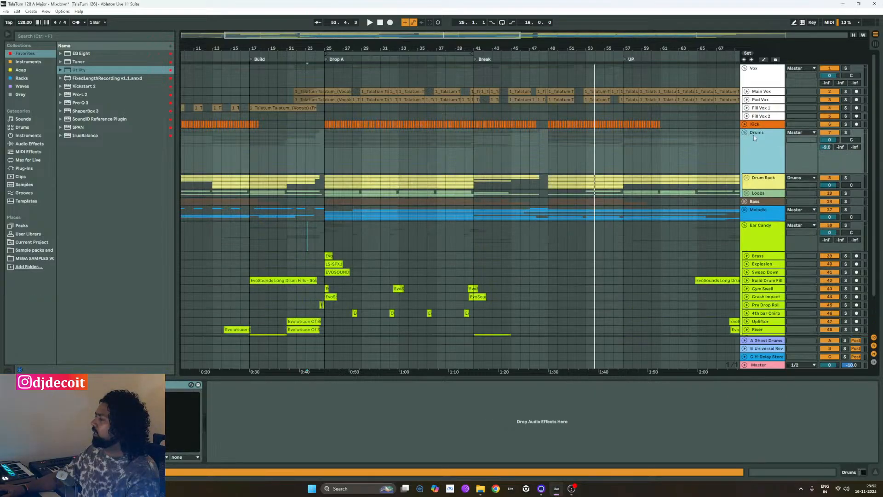
key(u)
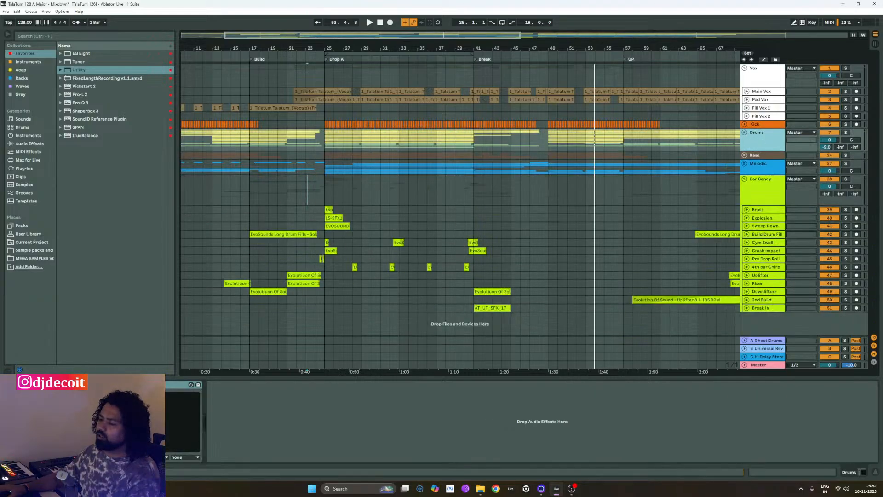
click(177, 385)
key(Delete)
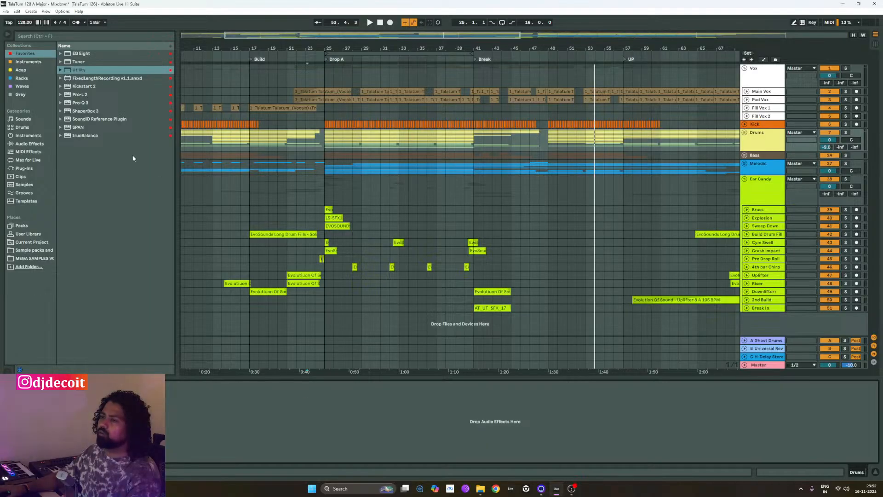
- Fold the Vox and Ear Candy groups in the arrangement
click(761, 83)
click(744, 69)
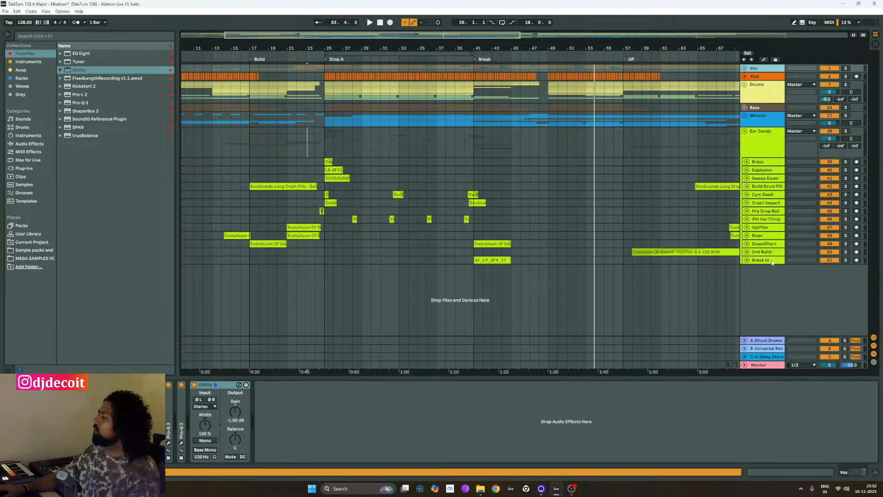
click(744, 131)
- Try FabFilter Saturn 2 at the end of the Drums group's device chain
click(766, 96)
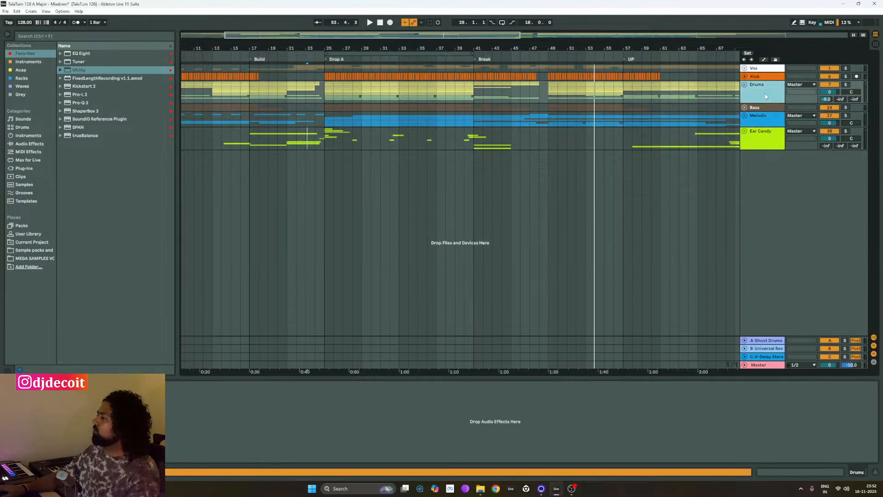
click(764, 123)
click(764, 92)
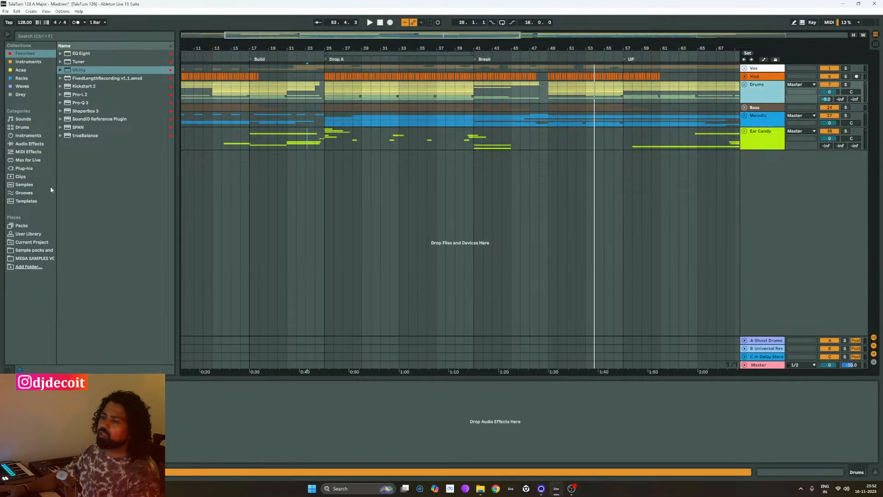
click(29, 168)
drag(81, 184, 89, 184)
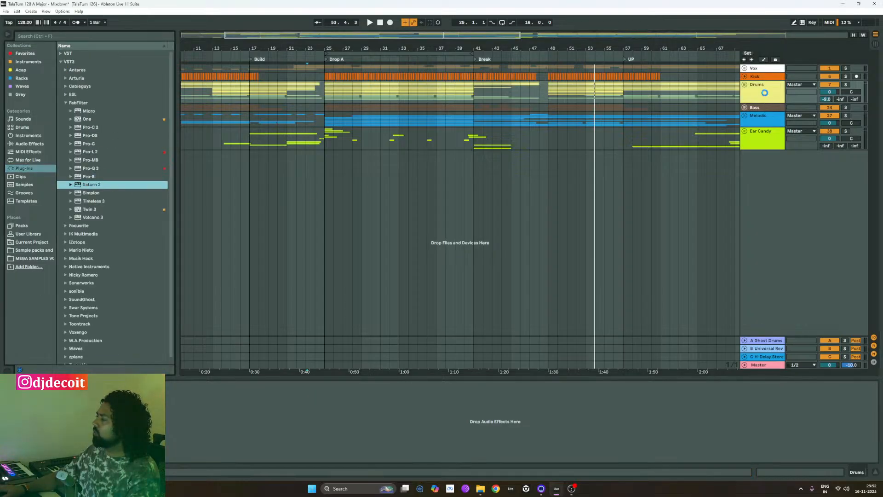
drag(504, 123, 507, 137)
- Browse Saturn 2's preset categories and remove the plug-in from the Drums group
click(553, 148)
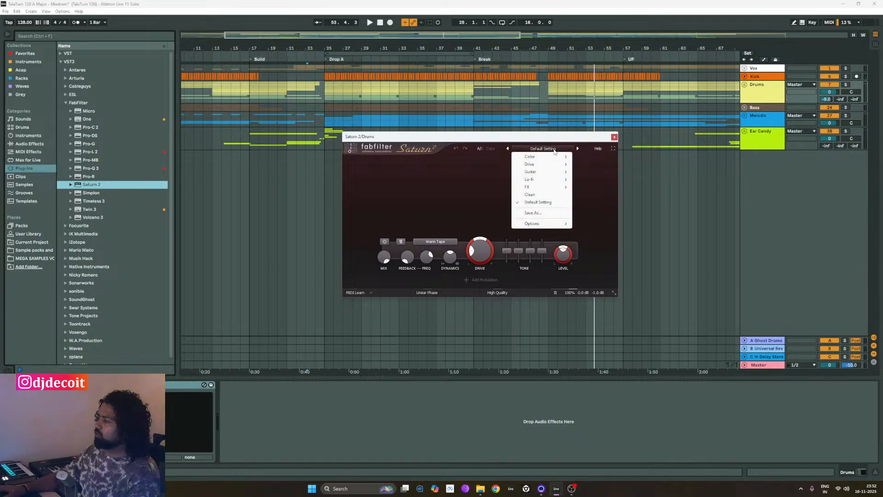
mouse_move(560, 166)
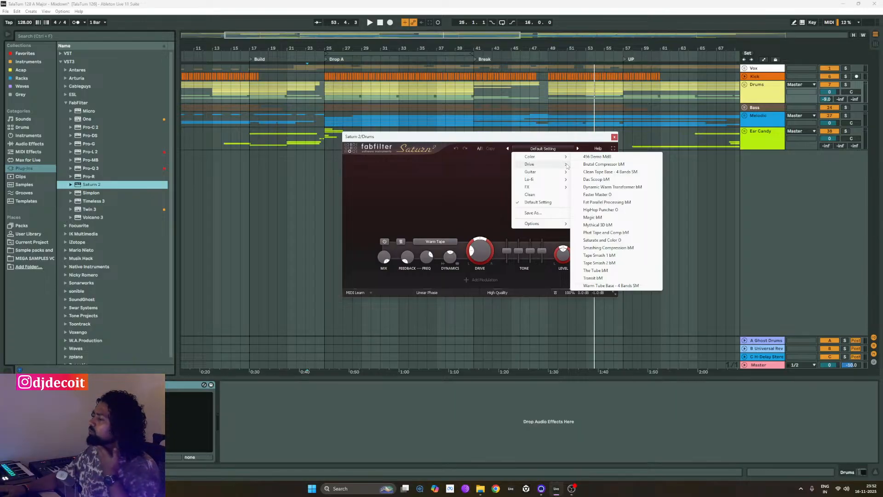
mouse_move(556, 181)
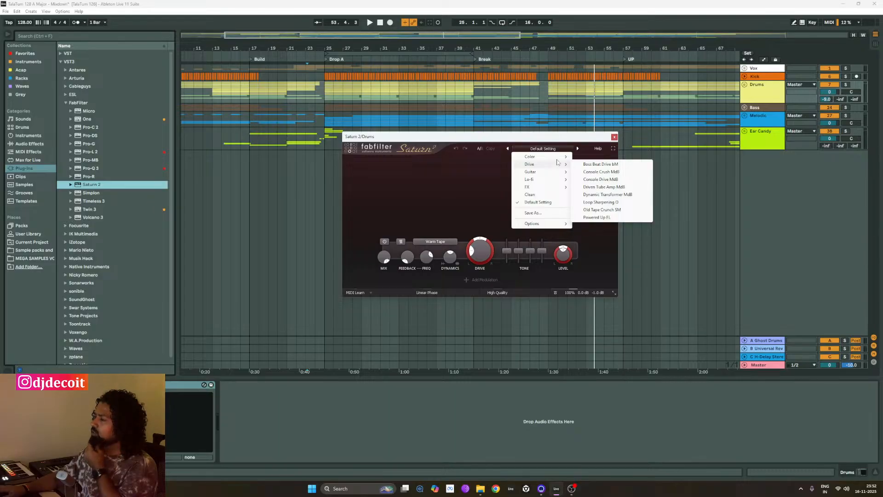
click(614, 136)
click(614, 137)
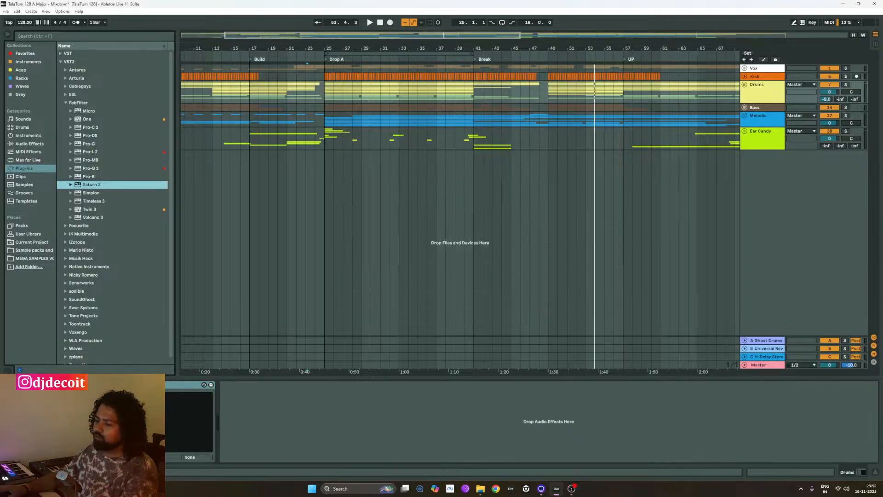
click(169, 385)
key(Delete)
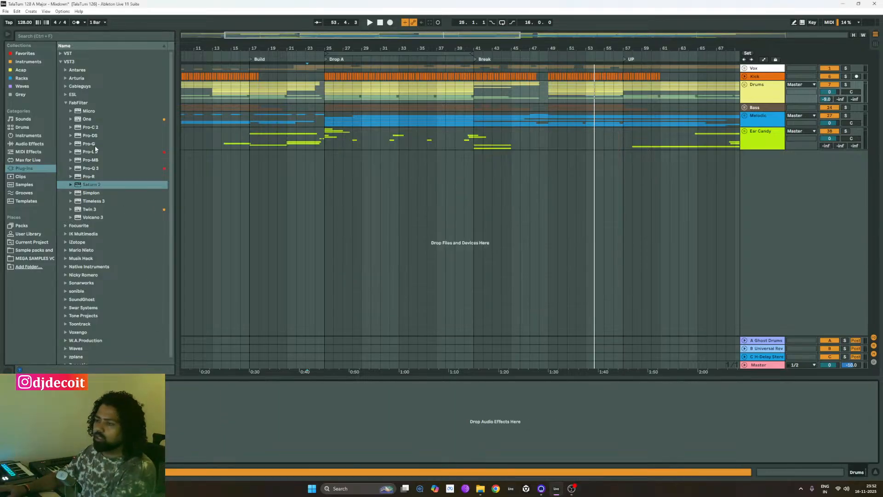
- Find Aphex Vintage Exciter Stereo among the Waves VST3 plug-ins and add it to the end of the Drums group's device chain
click(65, 103)
click(66, 87)
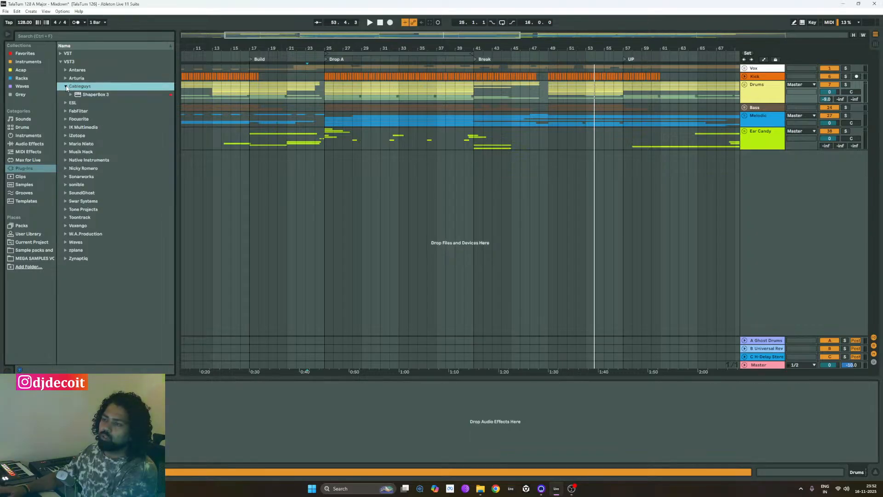
click(66, 87)
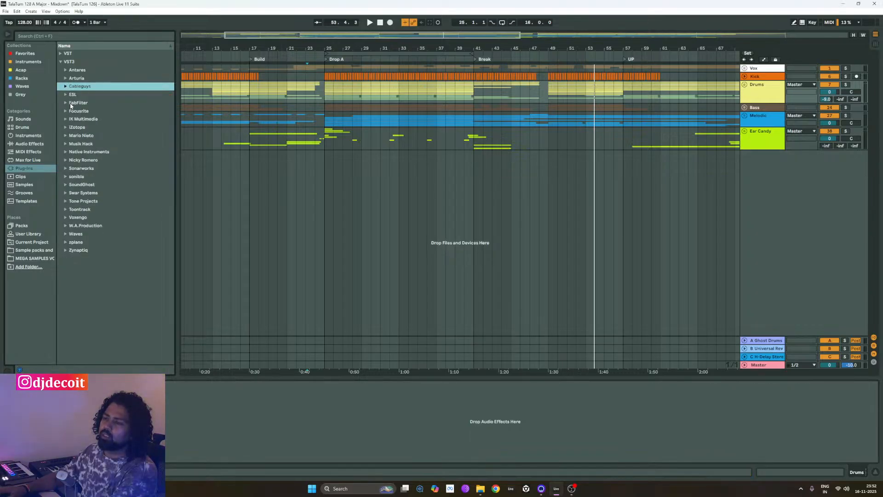
click(78, 177)
click(65, 177)
click(65, 177)
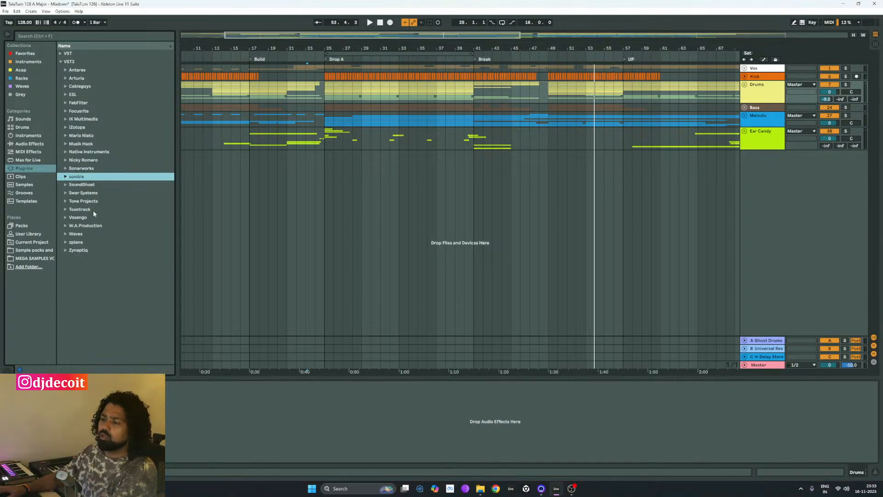
click(73, 235)
click(65, 234)
scroll(129, 312, down, 5)
scroll(129, 312, down, 4)
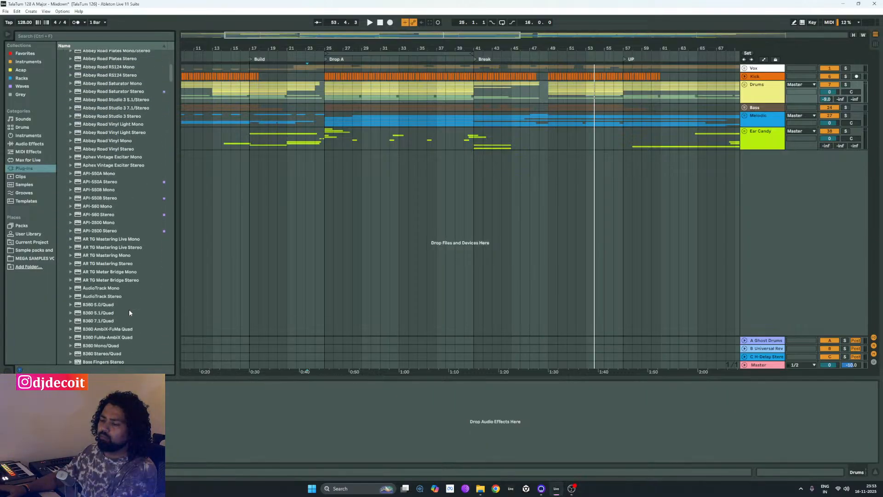
click(114, 226)
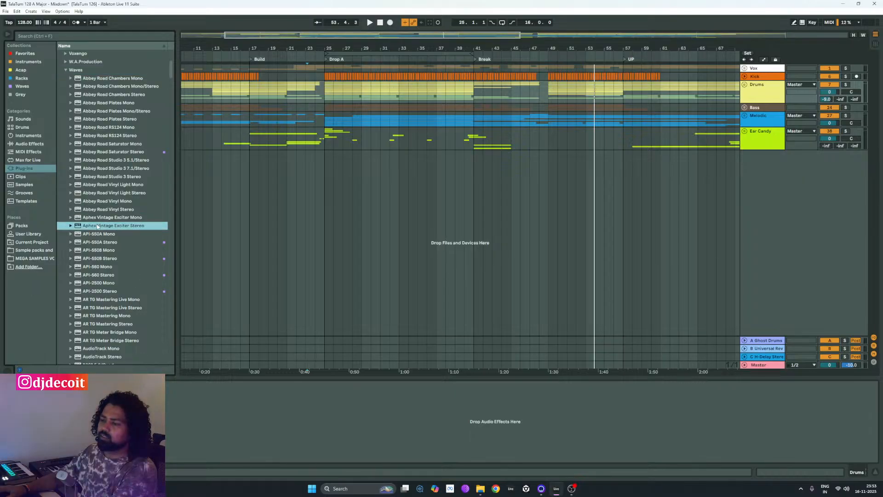
drag(170, 415, 169, 411)
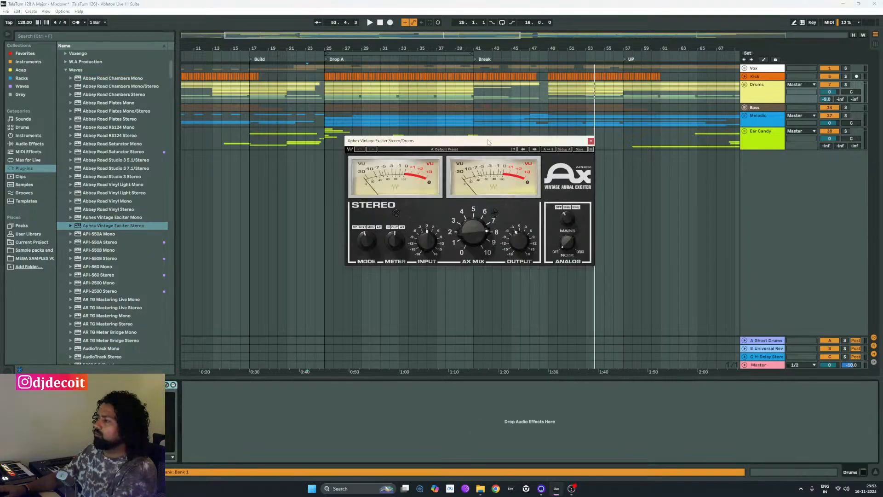
- Try the exciter's Drums presets Drums are High and Present Drums
click(522, 148)
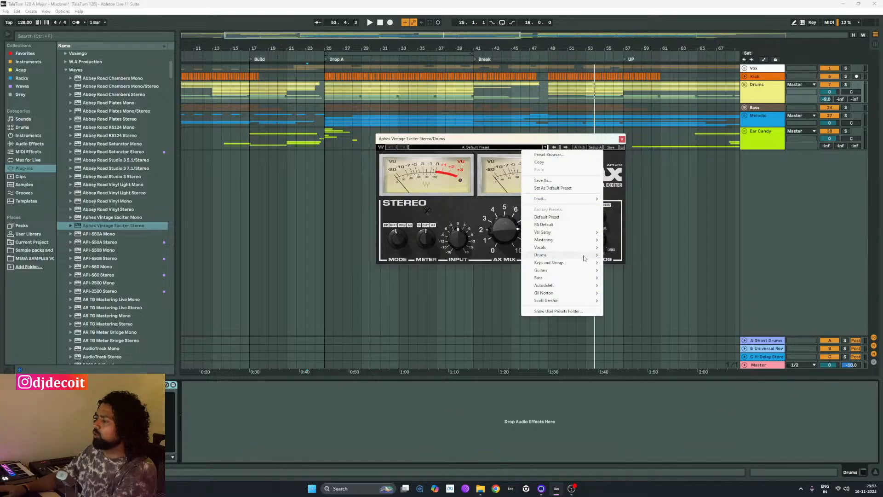
mouse_move(585, 259)
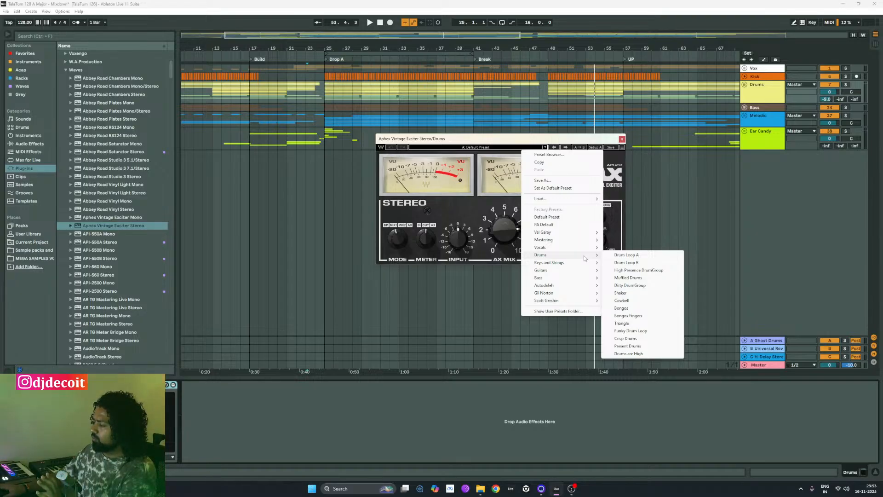
click(655, 356)
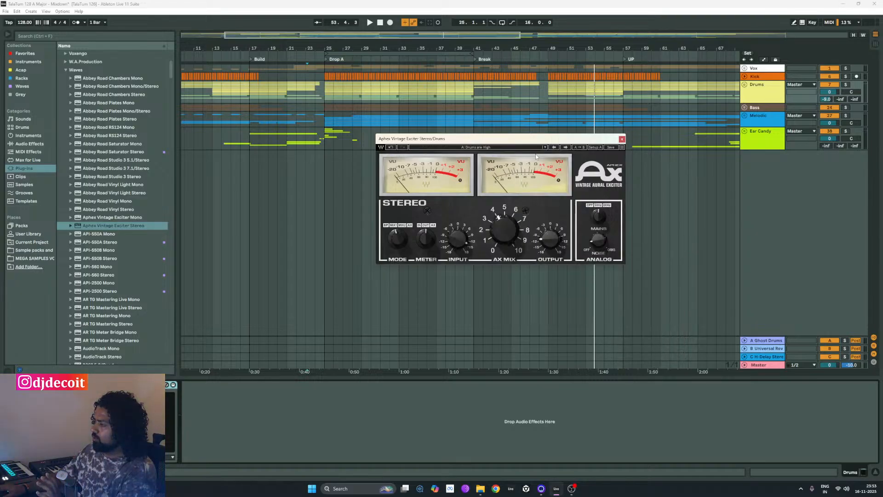
click(513, 147)
mouse_move(552, 254)
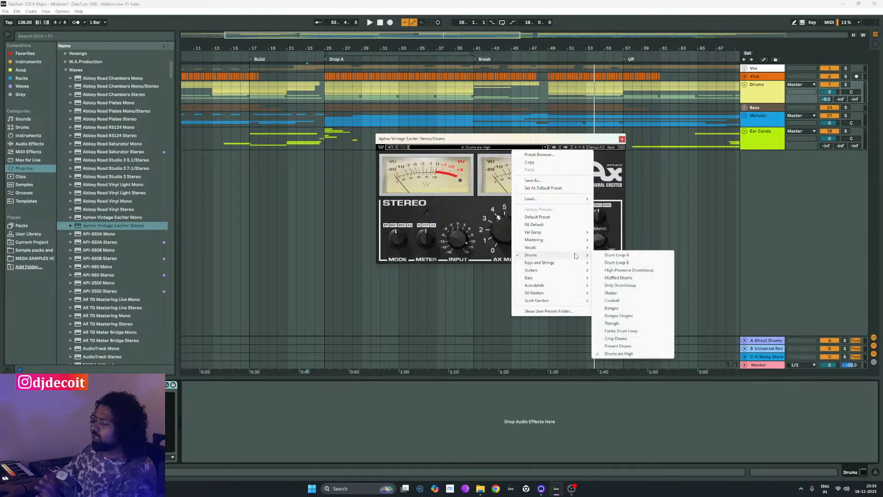
click(641, 347)
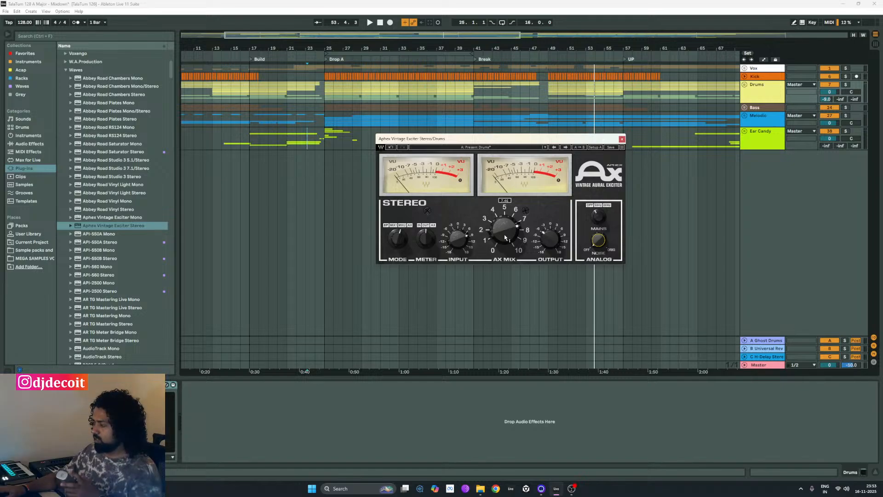
- Play Drop A and try adjusting the exciter's AX Mix and analog noise settings while listening
key(space)
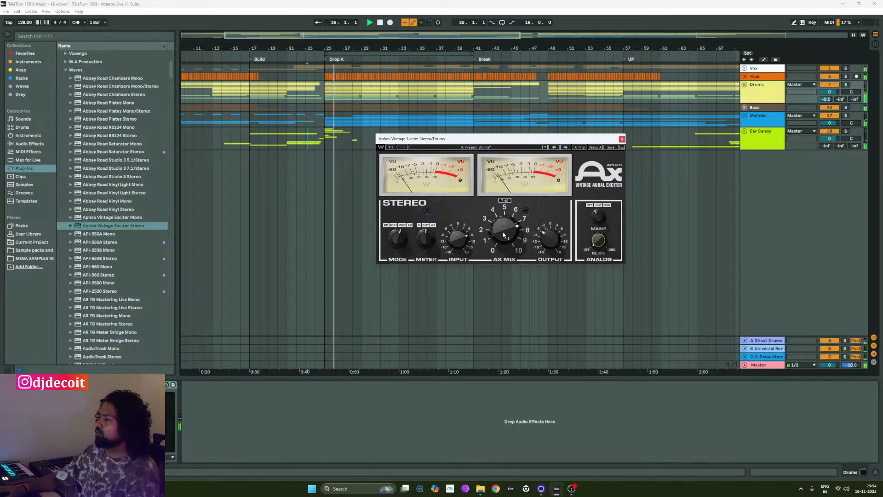
drag(503, 235, 501, 237)
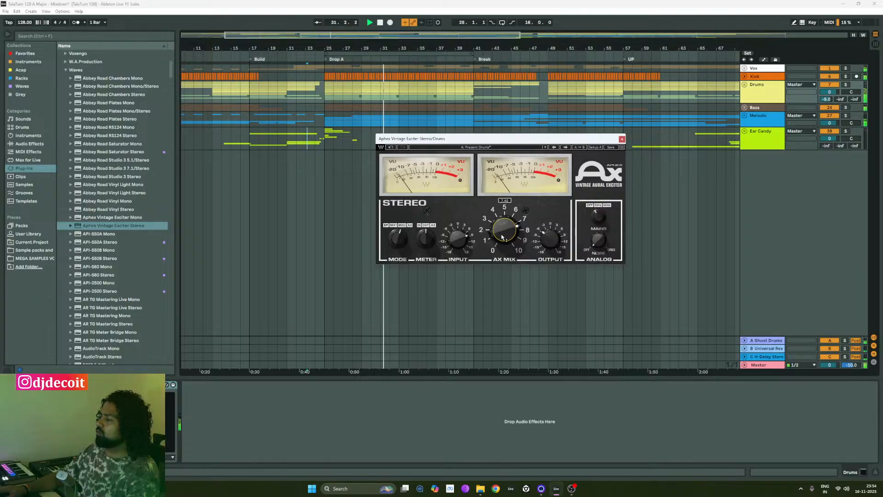
drag(598, 240, 597, 245)
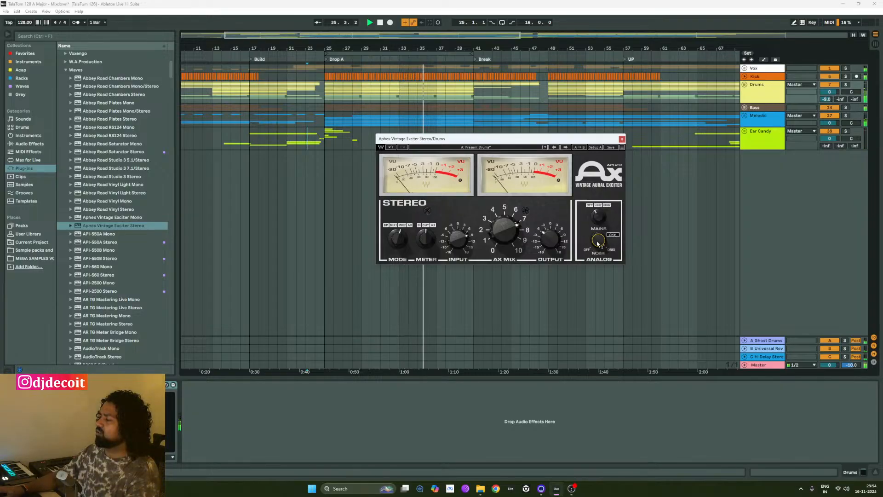
drag(597, 243, 597, 273)
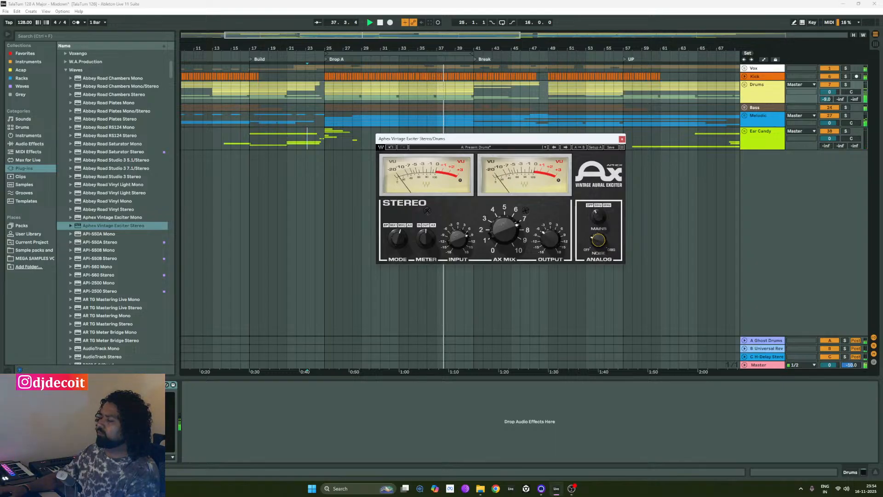
- Replay Drop A from its start at bar 25 with the Drums group selected to judge the exciter's effect
click(762, 85)
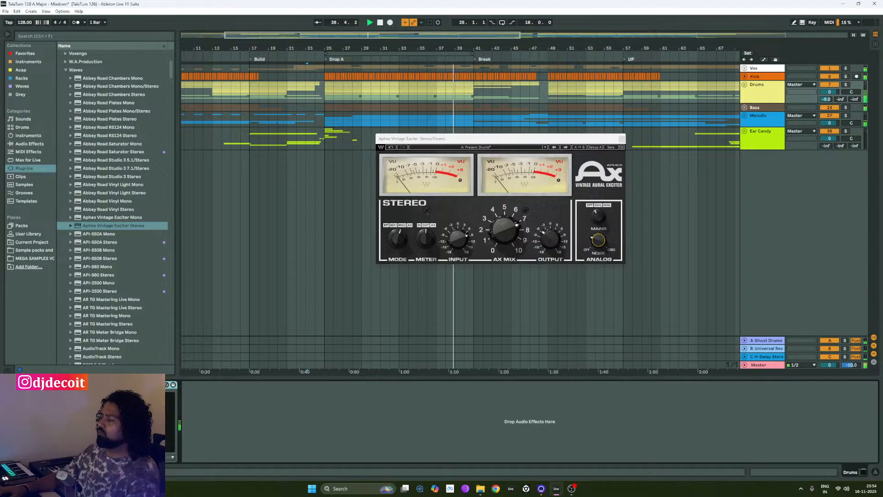
key(space)
key(space)
key(space)
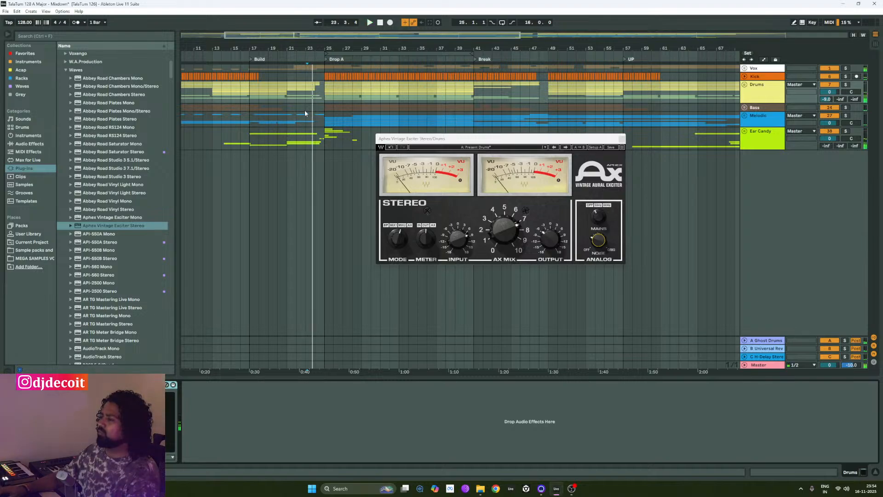
click(323, 108)
click(769, 94)
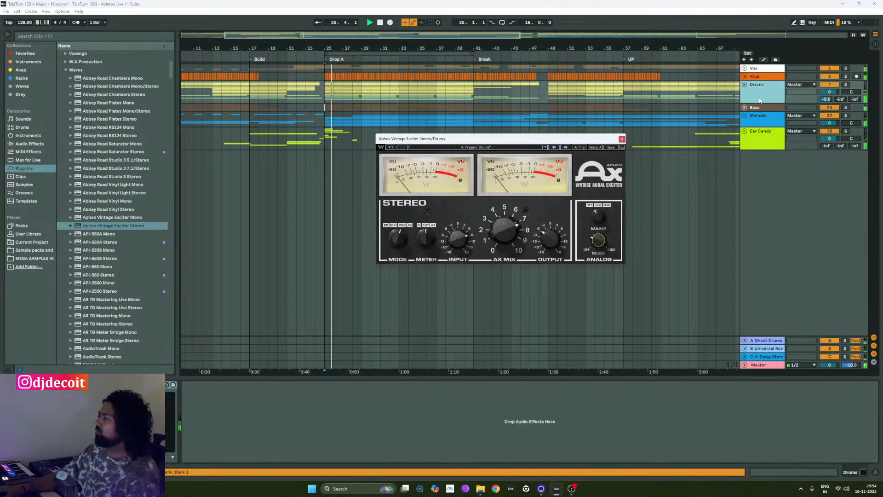
click(119, 384)
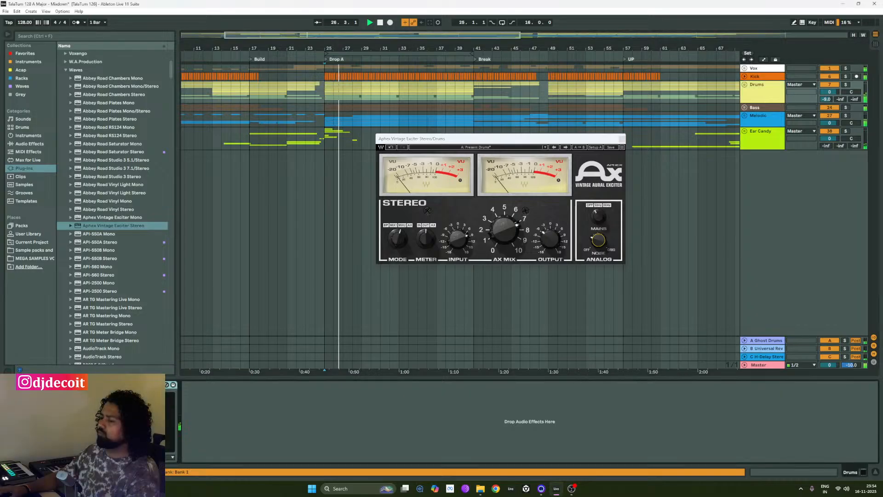
- Try the exciter's AX Mix turned down close to 0 and raised back to about 7 while Drop A plays
click(509, 229)
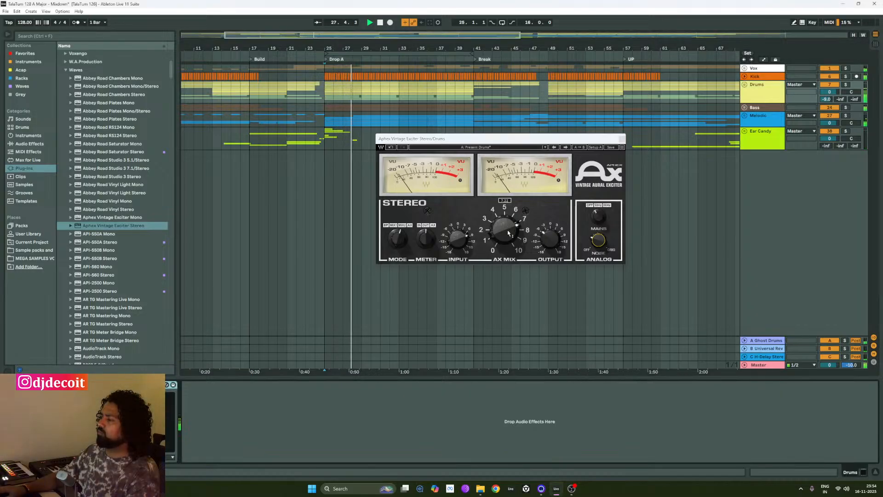
mouse_move(509, 228)
mouse_down()
mouse_move(508, 265)
mouse_move(501, 239)
mouse_up()
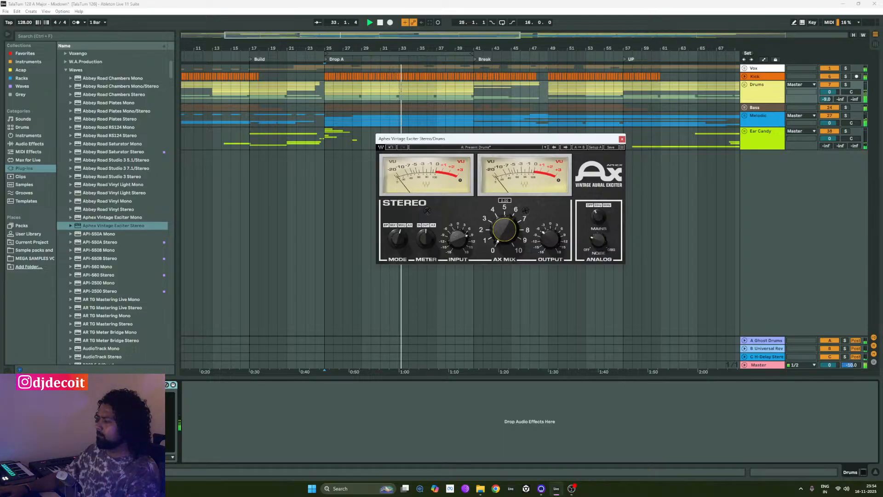
click(98, 384)
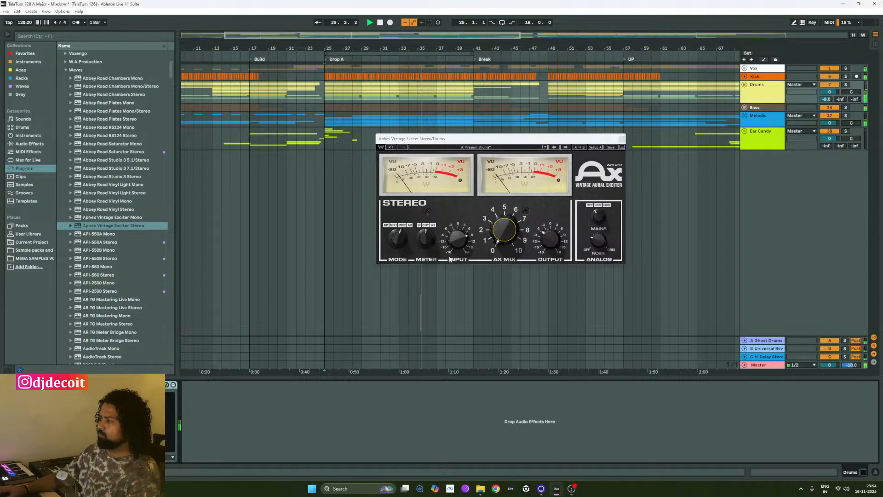
drag(504, 230, 504, 200)
drag(504, 234, 503, 227)
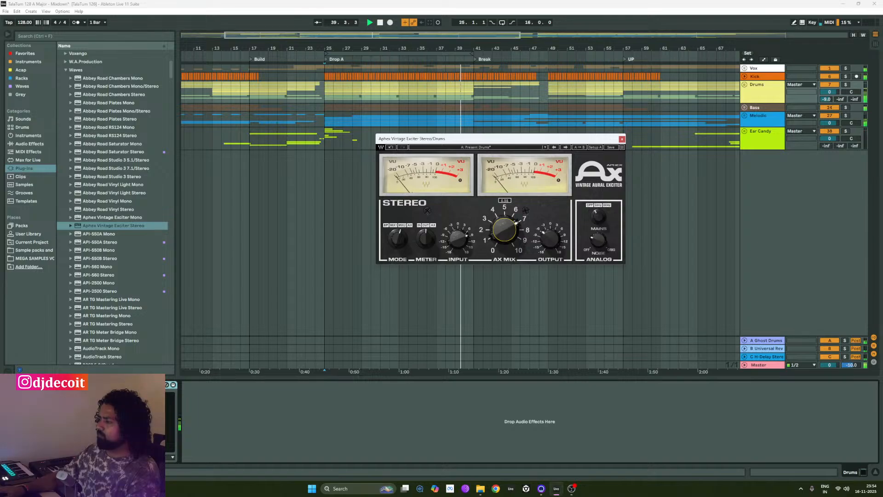
- Close the exciter's window, stop playback and look through the Waves plug-ins down to the CLA entries for an alternative
click(621, 139)
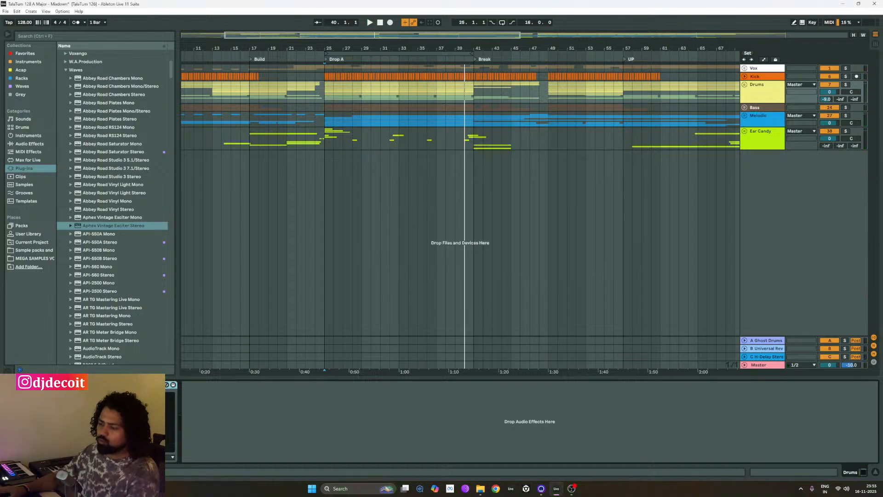
scroll(121, 245, down, 5)
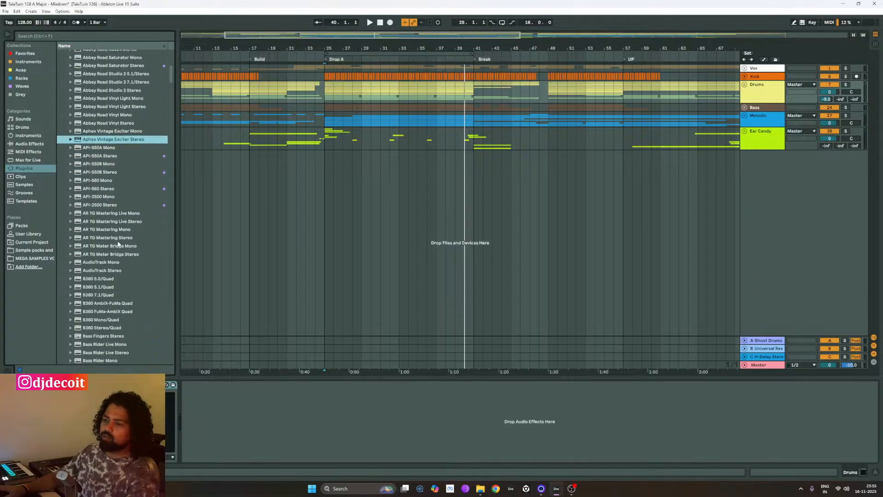
scroll(137, 269, down, 8)
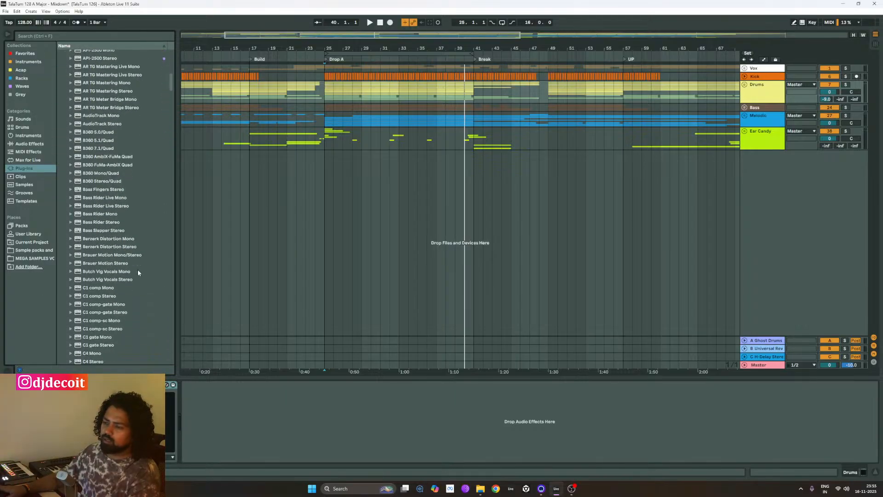
scroll(138, 272, down, 3)
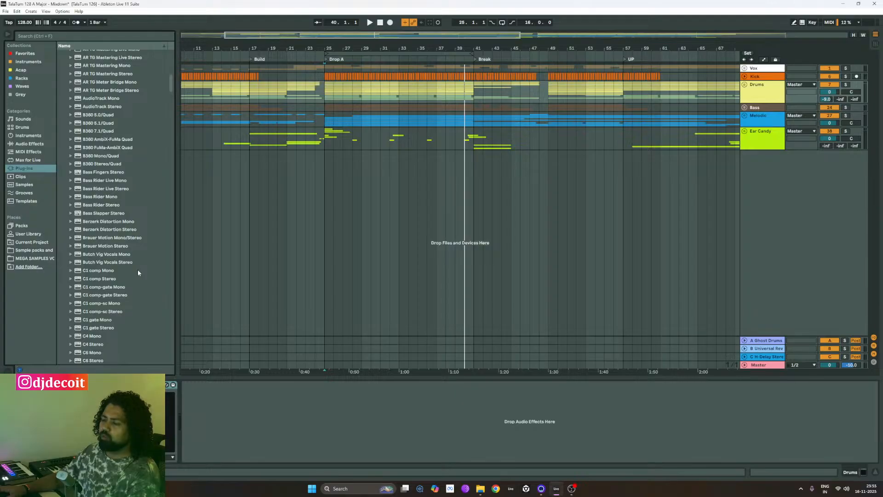
scroll(138, 273, down, 5)
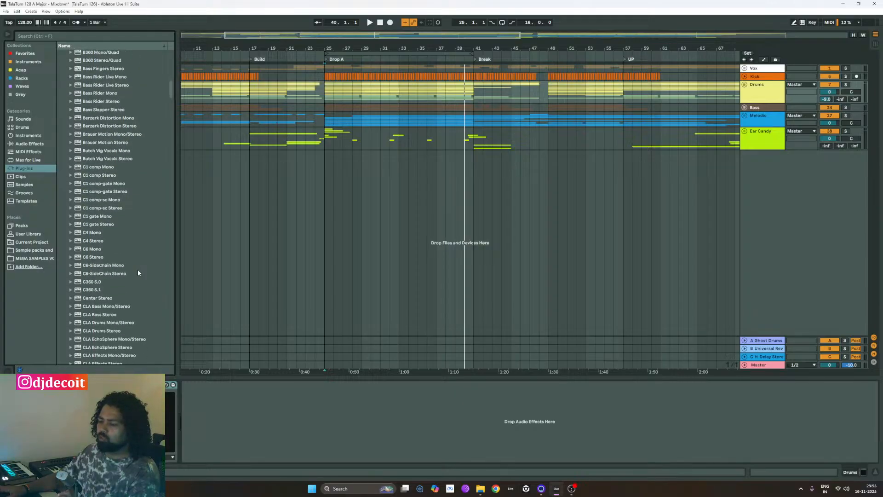
scroll(138, 273, down, 6)
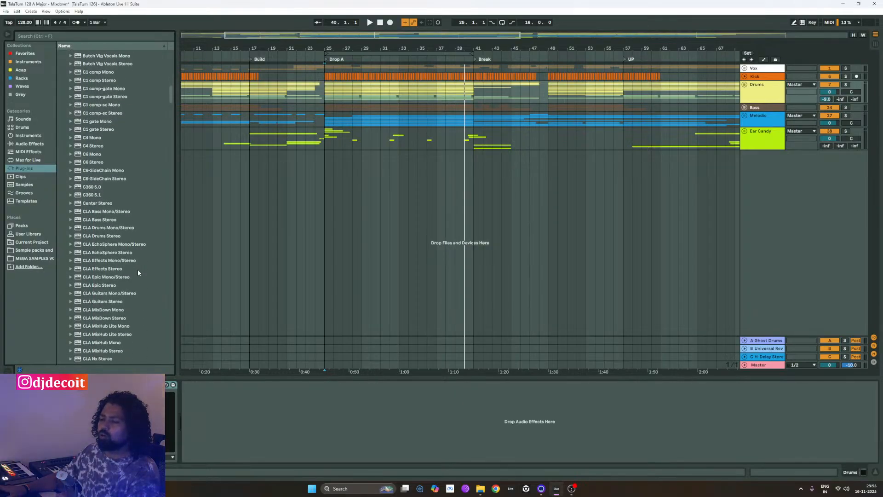
scroll(138, 272, down, 2)
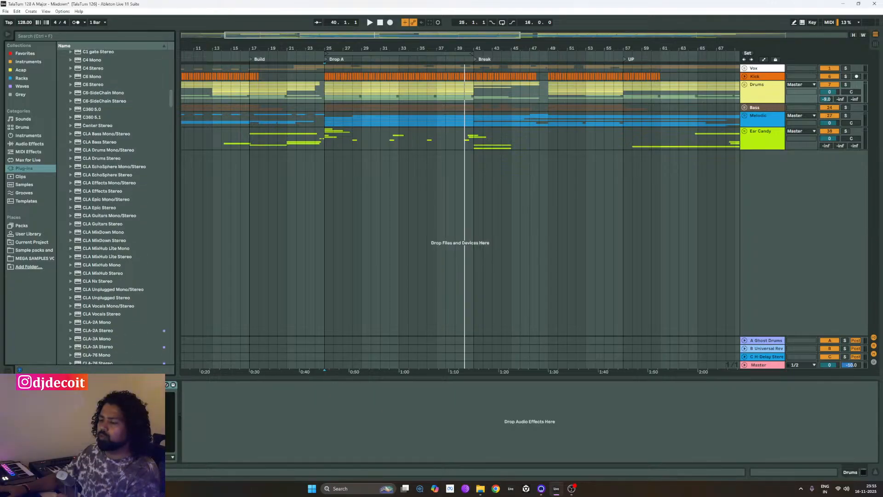
- Reopen the Aphex Vintage Exciter on the Drums group and load its Drum Loop A preset
click(110, 384)
click(503, 149)
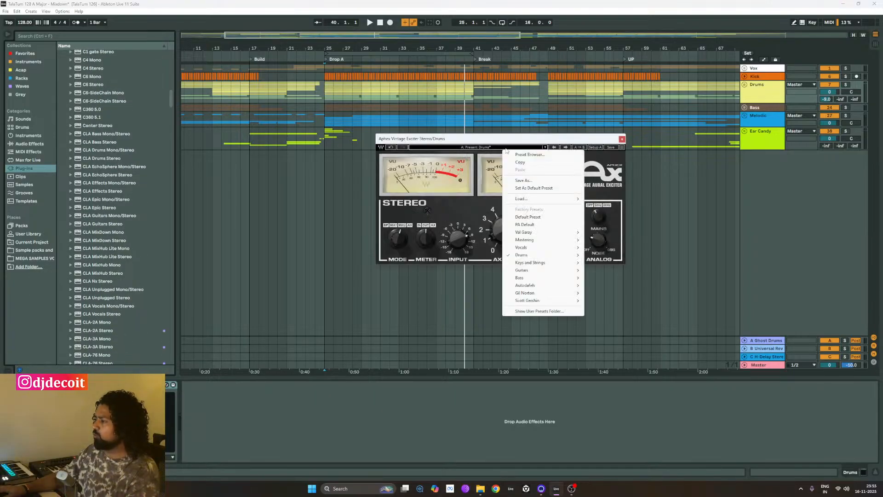
mouse_move(565, 257)
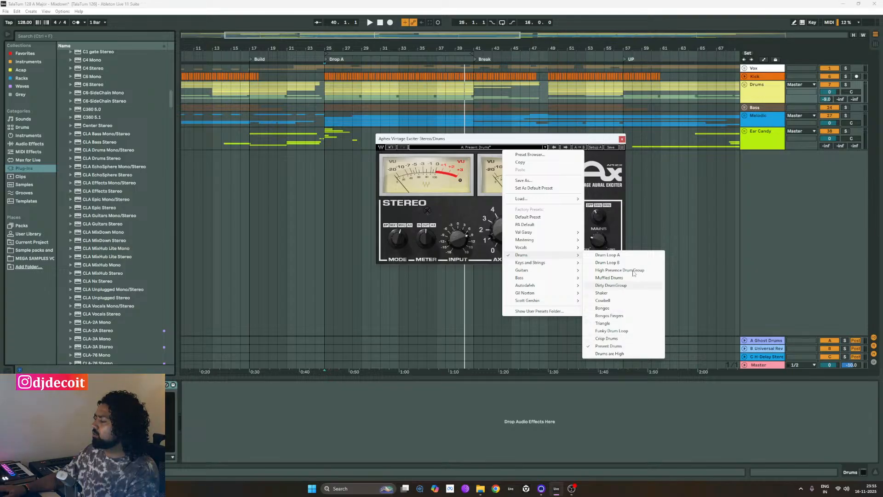
click(606, 255)
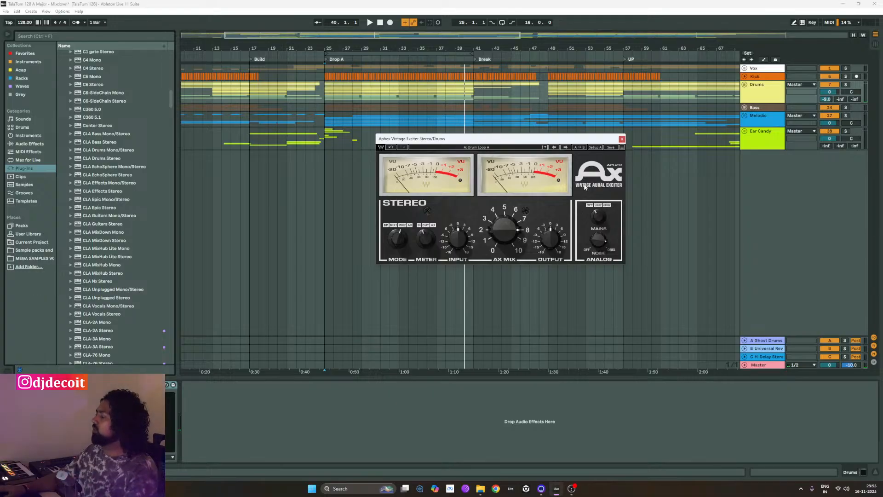
- Solo the Kick, Drums and Bass, play Drop A, and lower the Drums group's Ghost Drums send to -12.2 dB
click(845, 76)
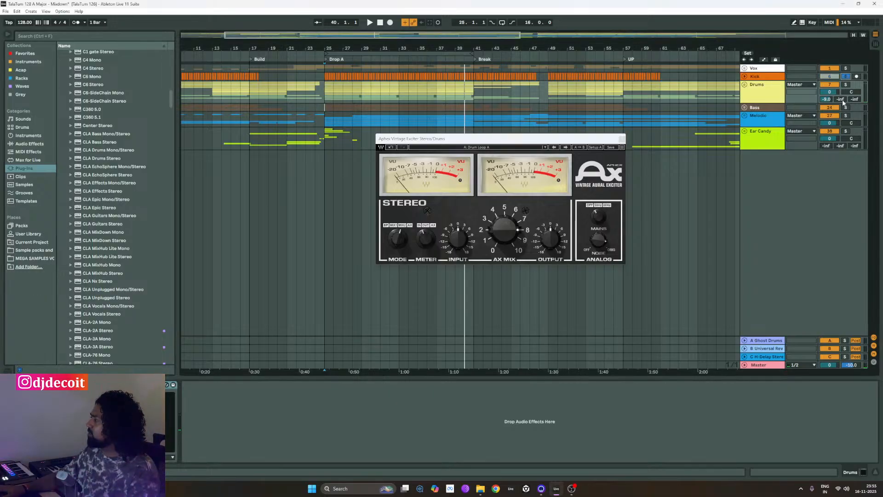
click(845, 86)
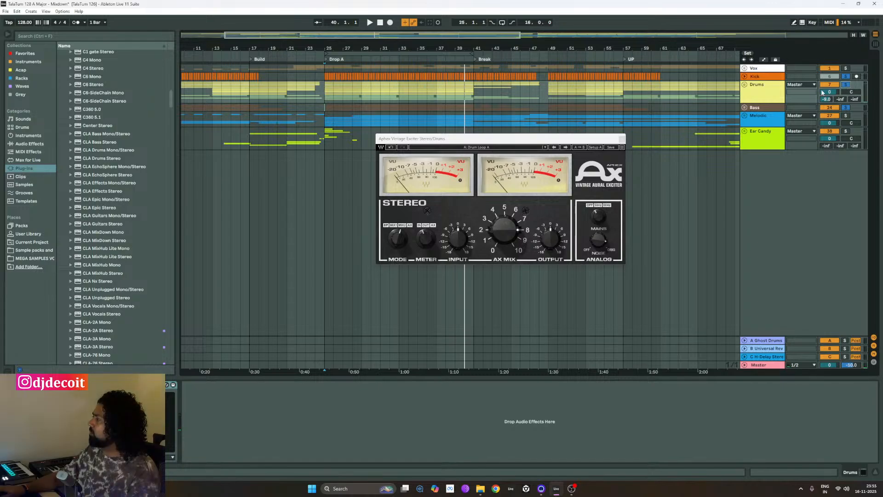
key(space)
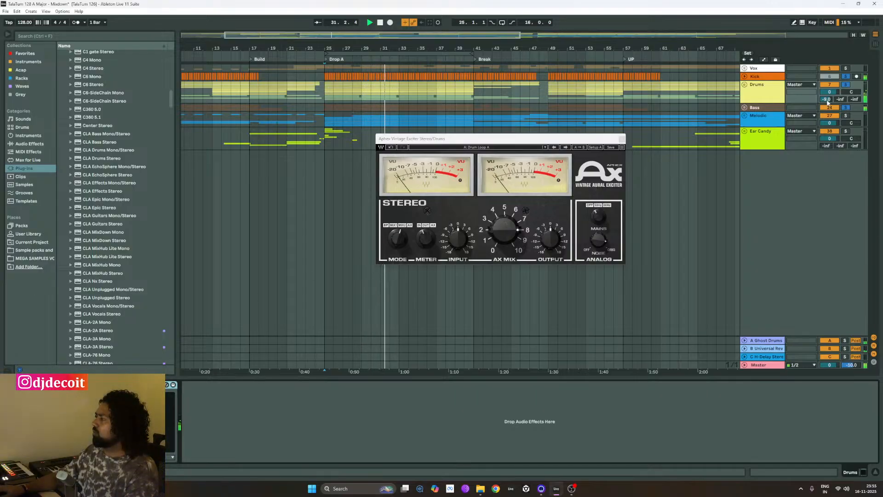
drag(827, 100, 828, 102)
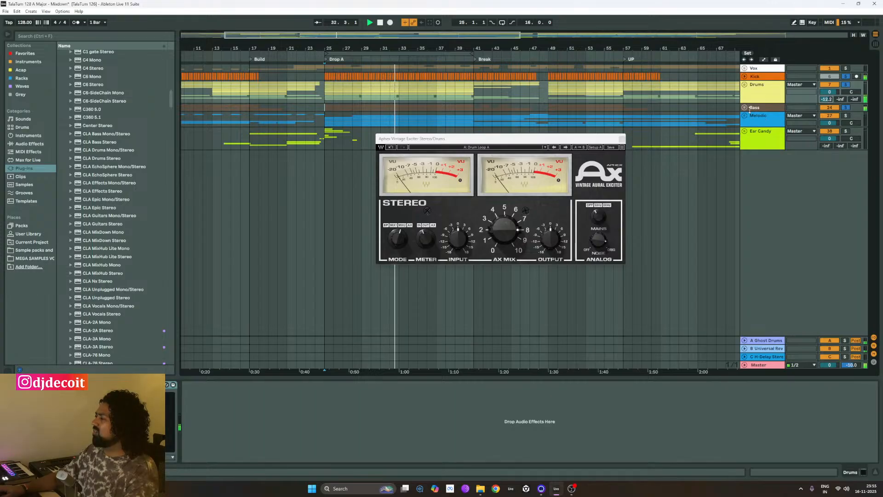
- Unfold the Drums group, check the Drum Rack's tracks, and lower the group's Ghost Drums send to -13.4 dB
click(744, 85)
click(746, 130)
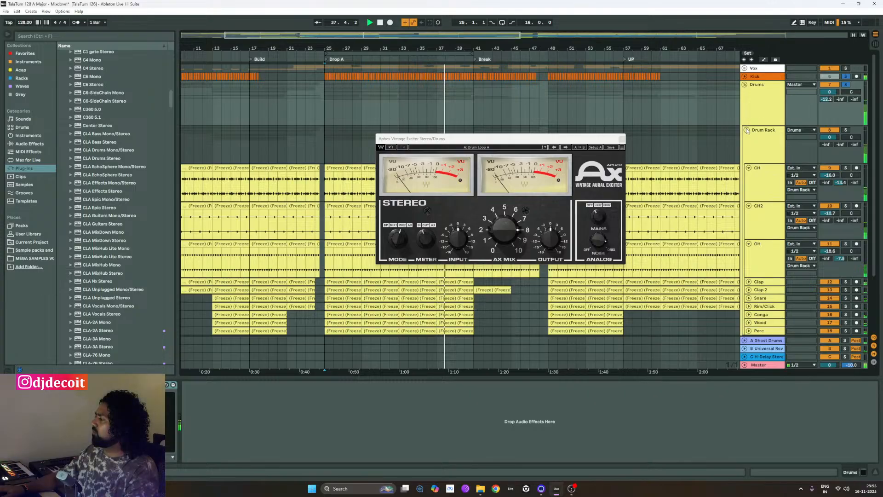
click(746, 130)
click(766, 98)
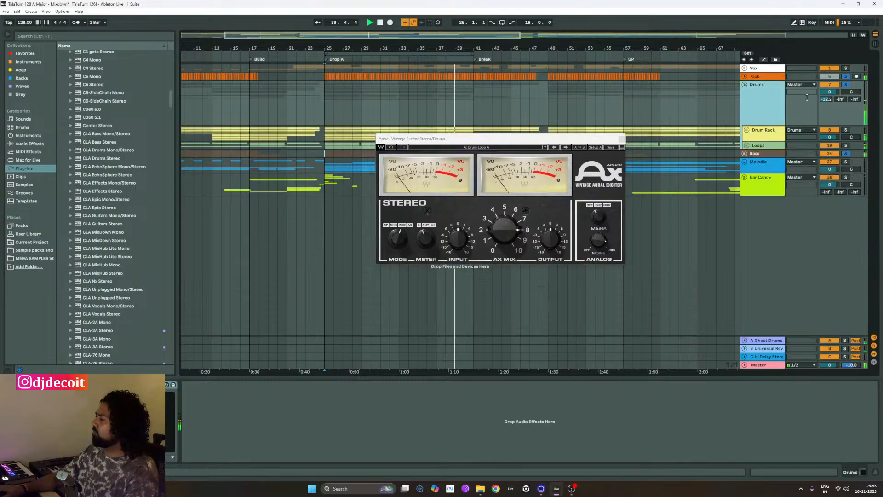
click(826, 99)
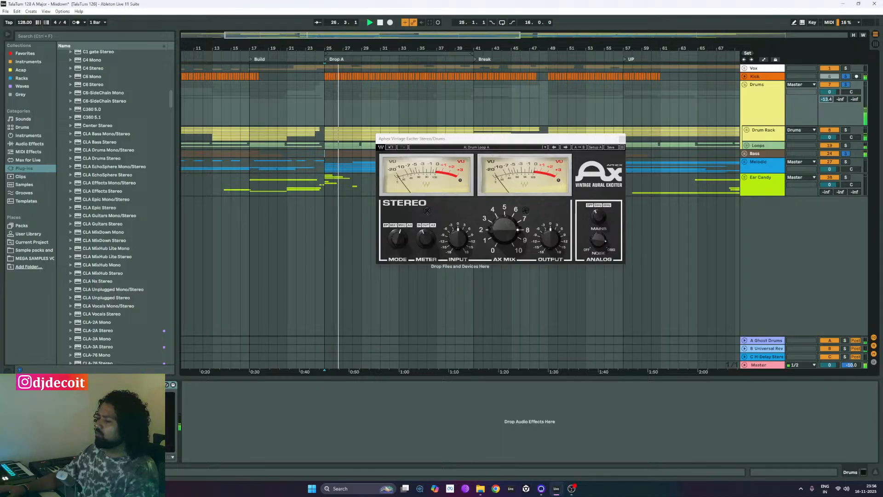
- Try the exciter's Drum Loop B and High Presence DrumGroup presets while replaying Drop A from its start
drag(505, 230, 505, 239)
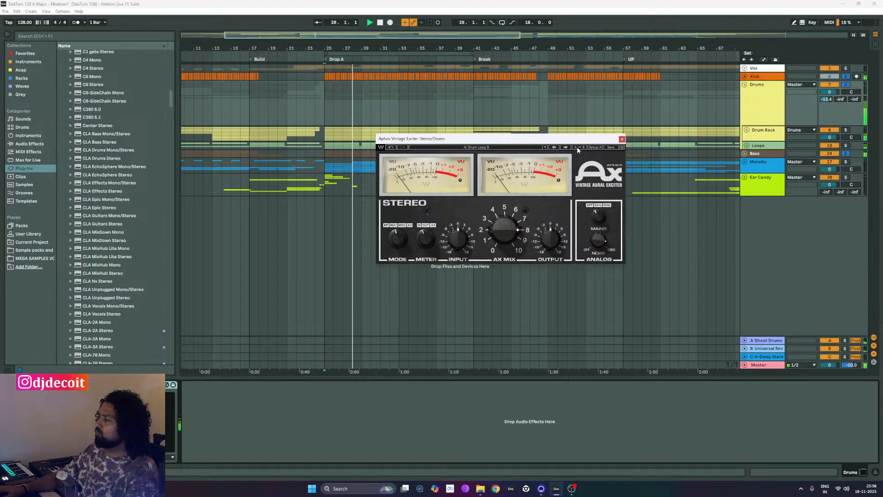
key(space)
key(space)
click(567, 148)
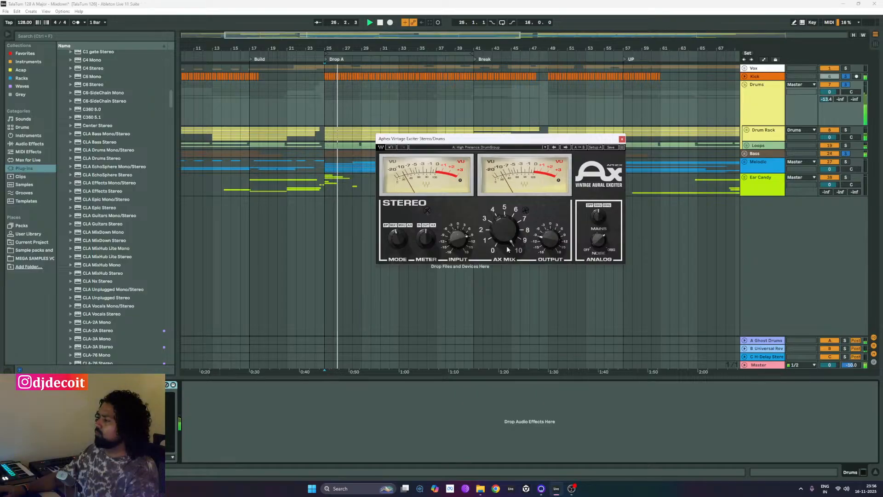
- Try the High Presence DrumGroup preset with the AX Mix at about 7 and the Output turned down
mouse_move(499, 240)
mouse_down()
mouse_move(499, 228)
mouse_move(498, 238)
mouse_up()
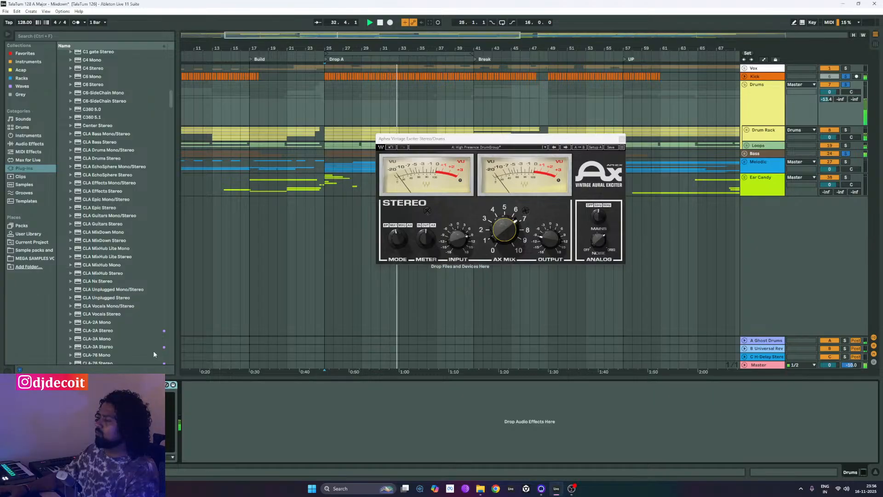
mouse_move(504, 231)
mouse_down()
mouse_move(505, 243)
mouse_move(504, 221)
mouse_up()
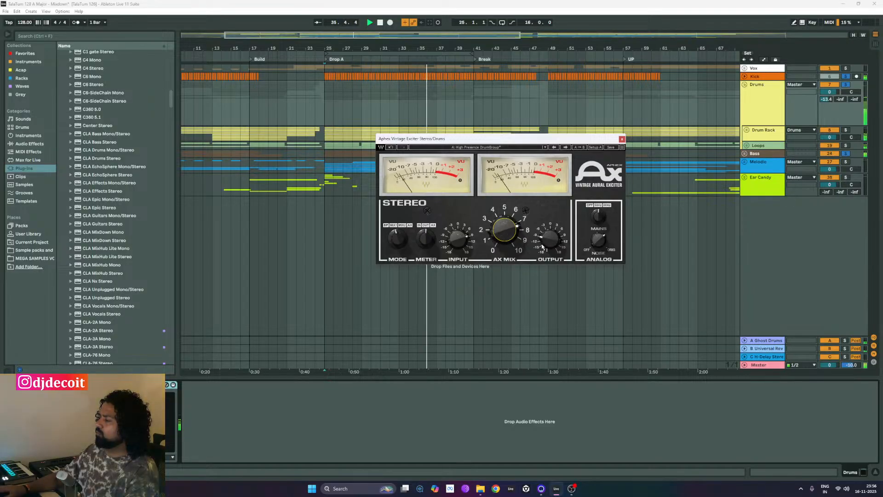
drag(553, 239, 553, 241)
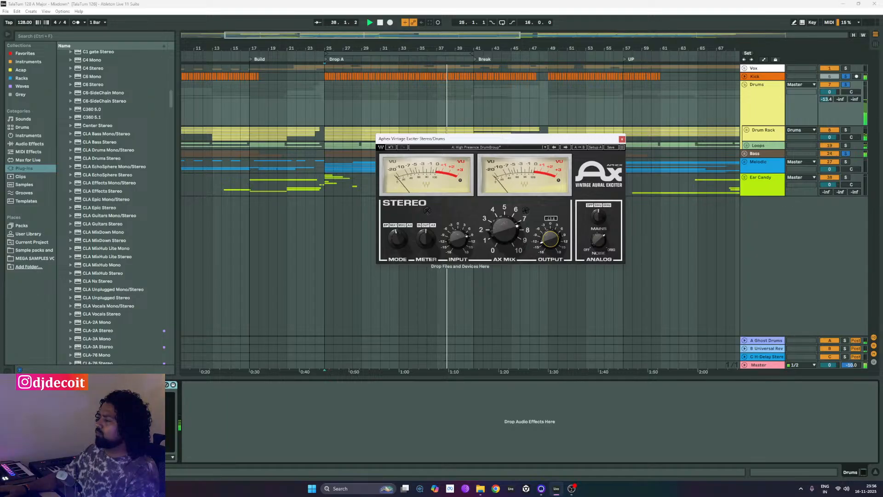
- Try the exciter's Muffled Drums and Dirty DrumGroup presets, restarting Drop A to compare them
click(567, 148)
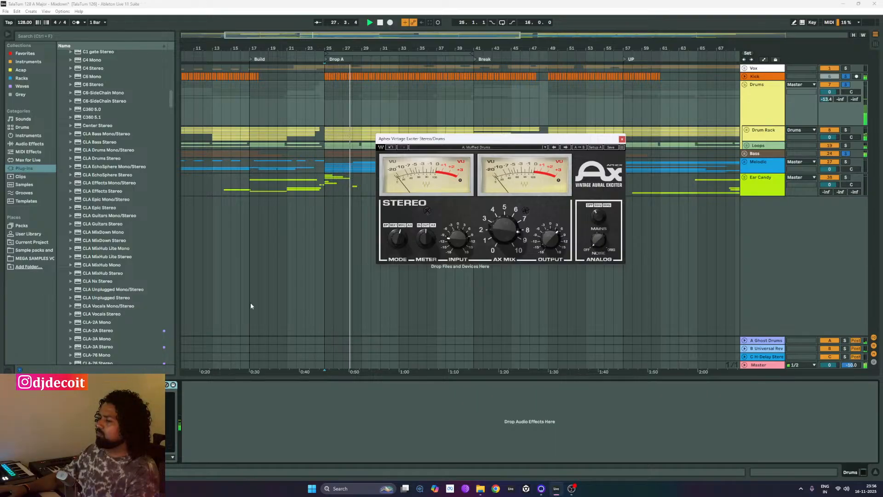
click(567, 147)
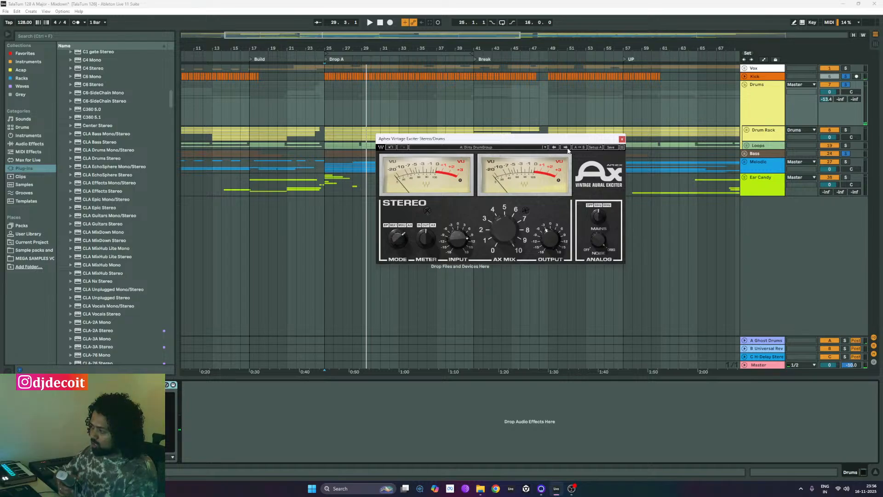
key(space)
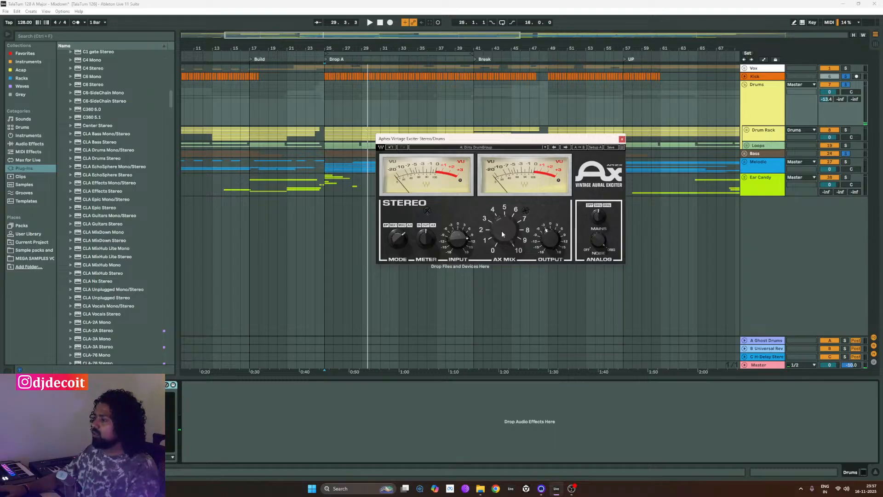
key(space)
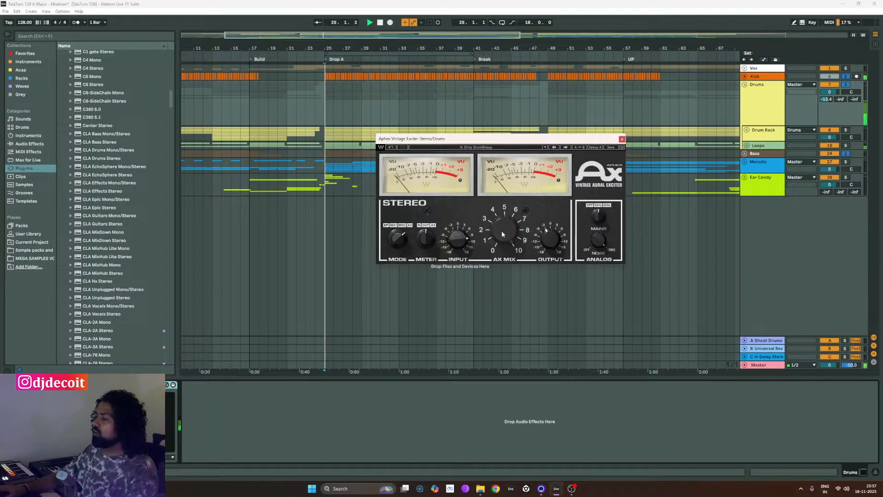
- Audition further exciter presets, including Shaker and Funky Drum Loop, and load Crisp Drums on the Drums group
click(565, 148)
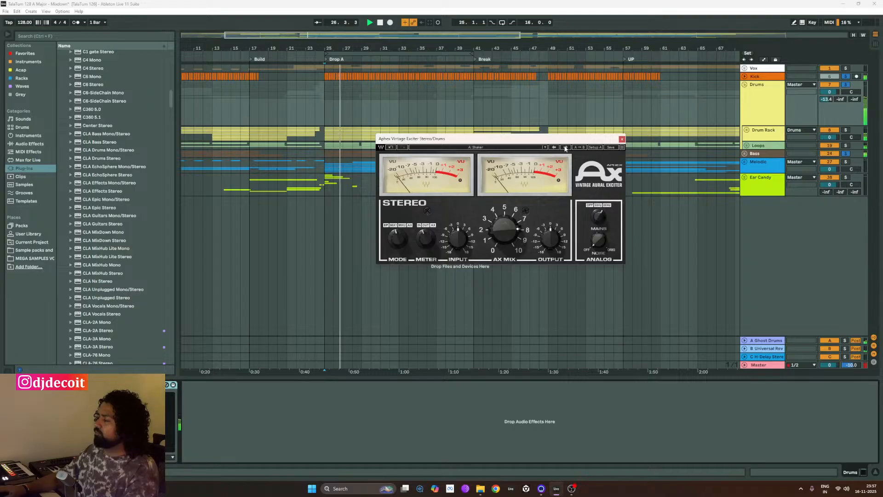
click(565, 148)
click(565, 148)
click(565, 148)
click(565, 147)
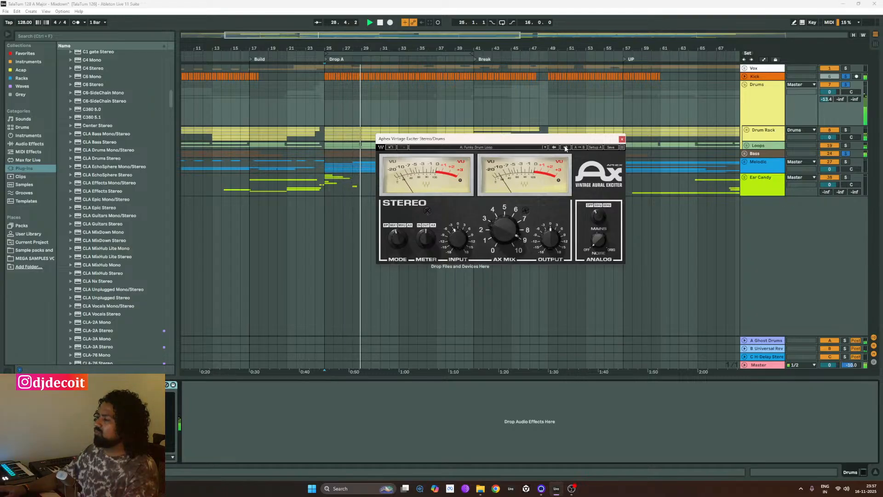
click(565, 148)
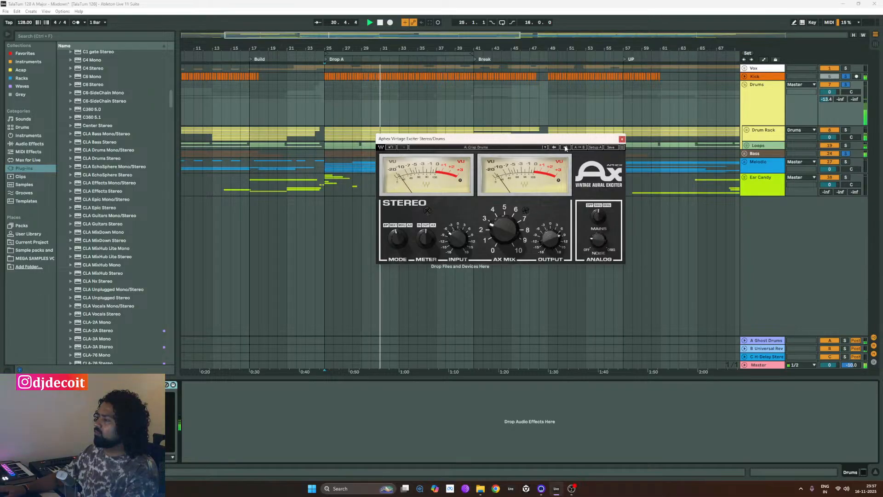
- Replay Drop A with the Crisp Drums preset, check its Output, clear the track solos and close the exciter's window
mouse_move(518, 215)
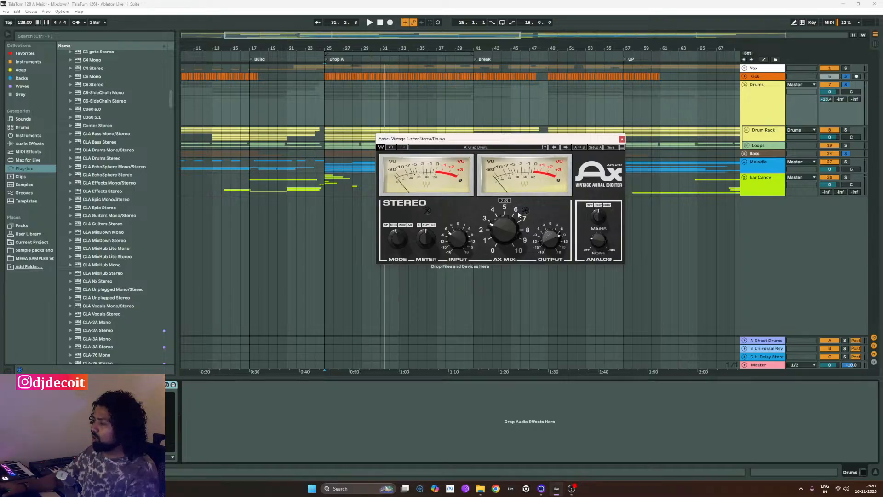
key(space)
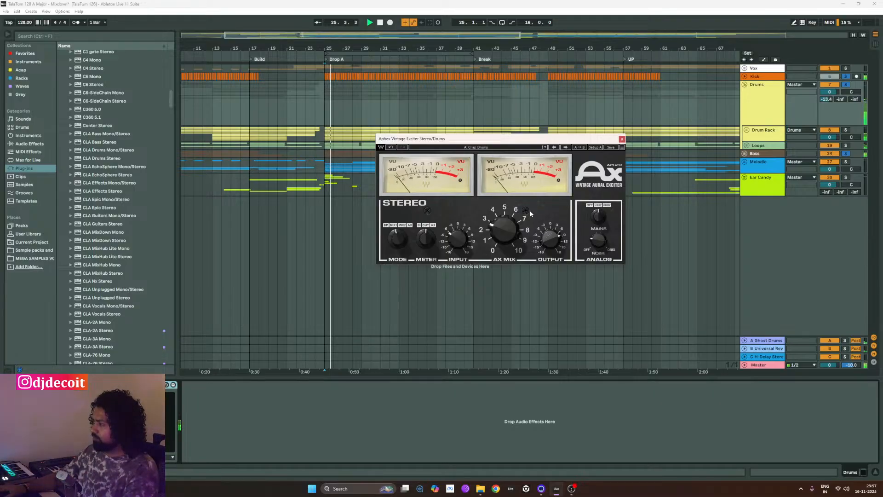
click(116, 385)
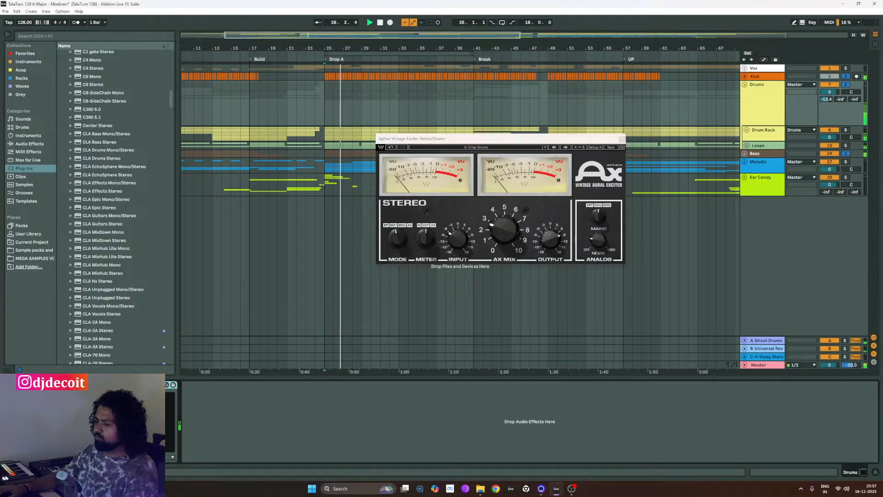
click(550, 239)
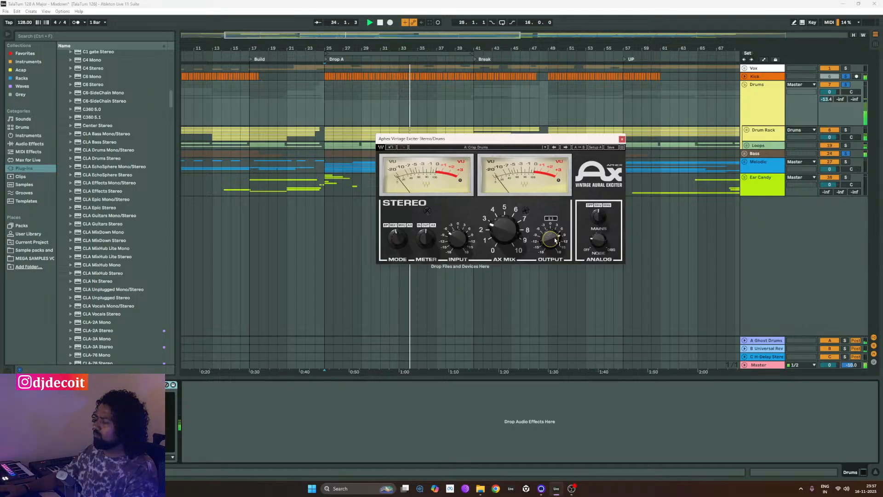
click(846, 86)
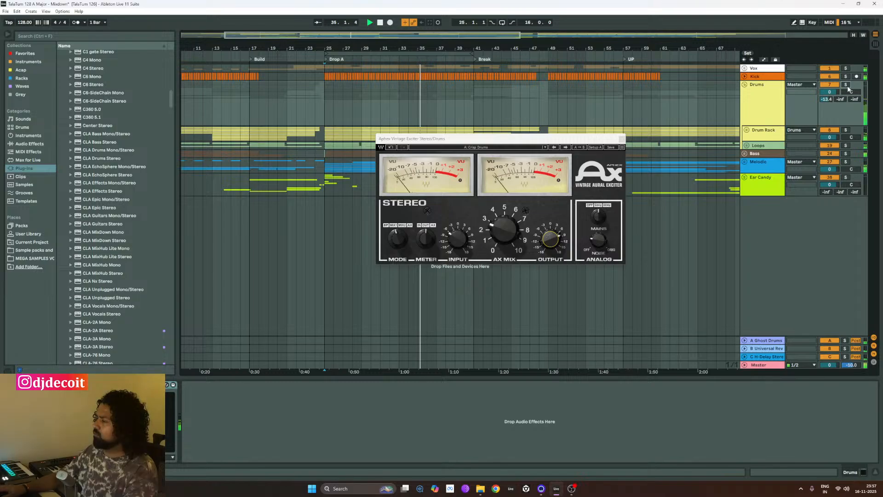
click(621, 138)
- Play Drop A with all groups while looking through the Waves plug-ins down to the Maserati entries, and stop playback
click(325, 115)
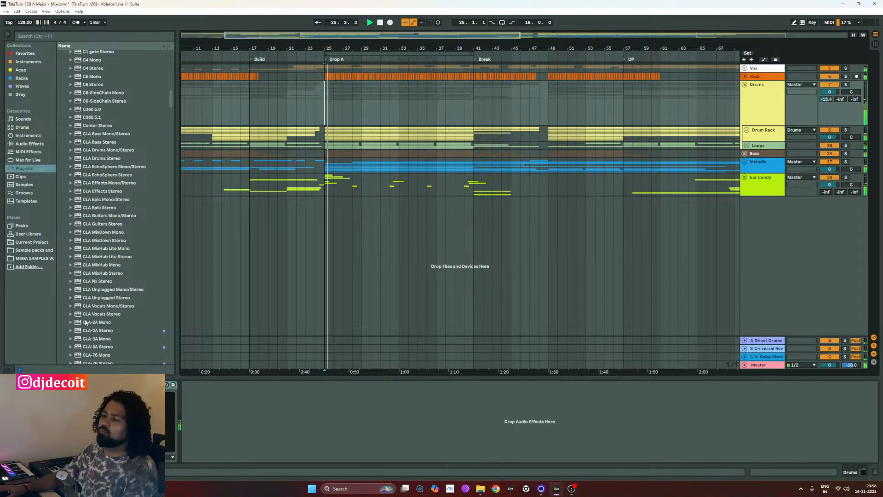
scroll(147, 329, down, 5)
scroll(124, 233, down, 3)
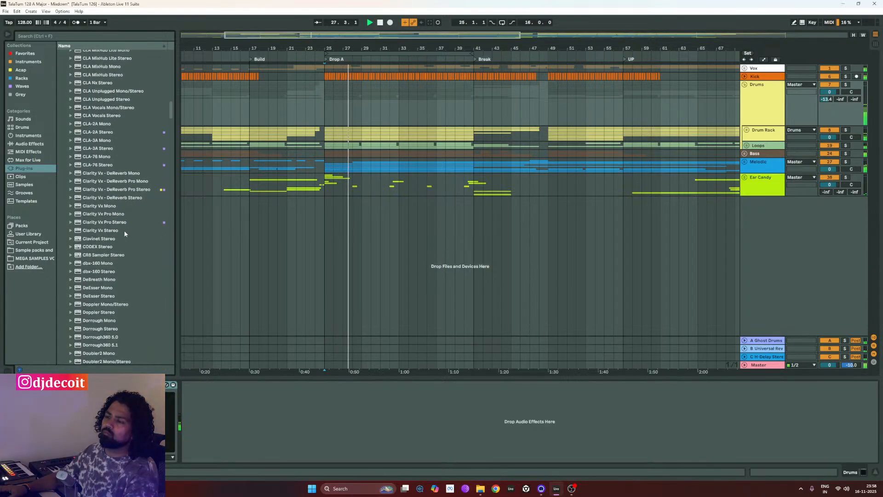
scroll(125, 233, down, 4)
scroll(124, 234, down, 10)
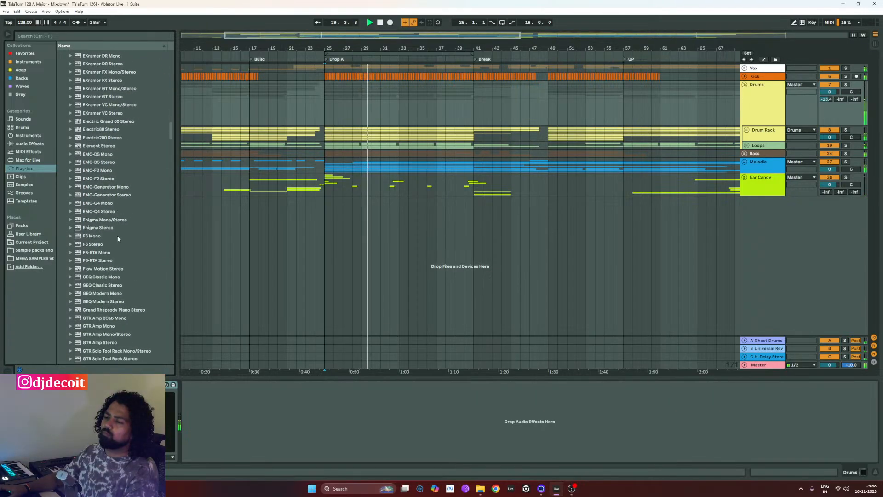
scroll(118, 237, down, 6)
scroll(174, 157, down, 12)
drag(174, 156, 184, 218)
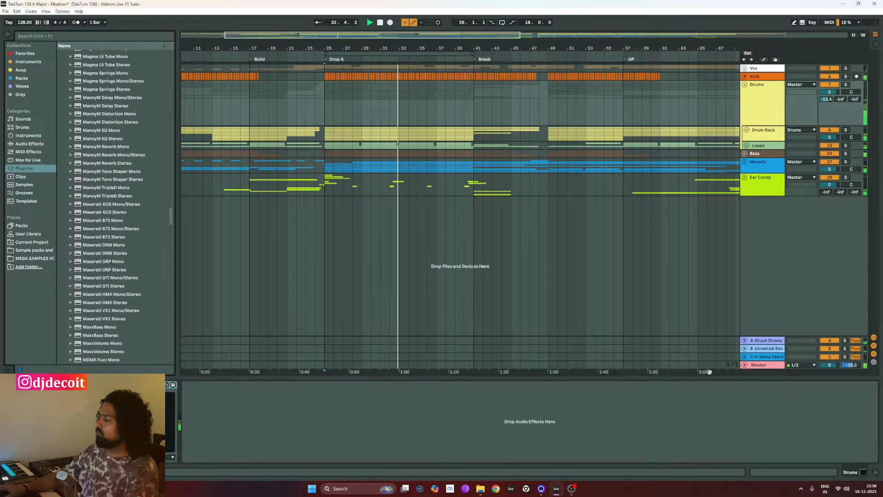
click(779, 274)
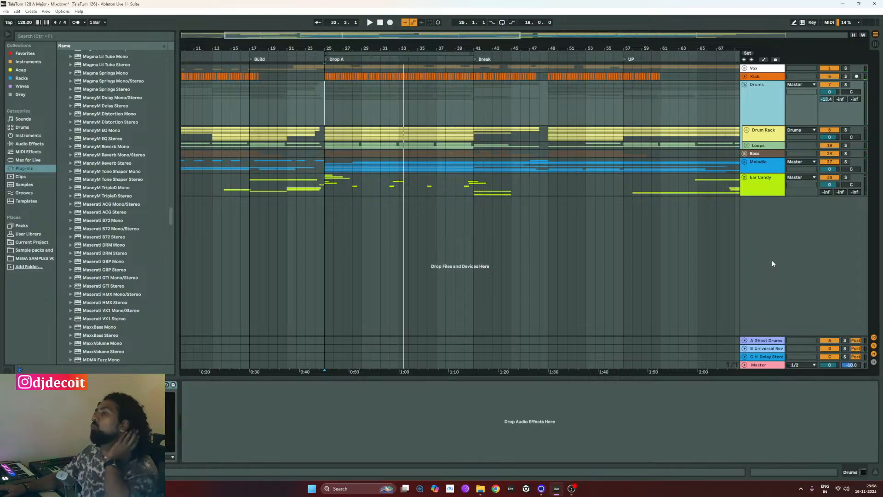
- Fold the Drums group and open the Master track's SPAN analyzer, positioning its window over the arrangement
click(744, 85)
click(769, 366)
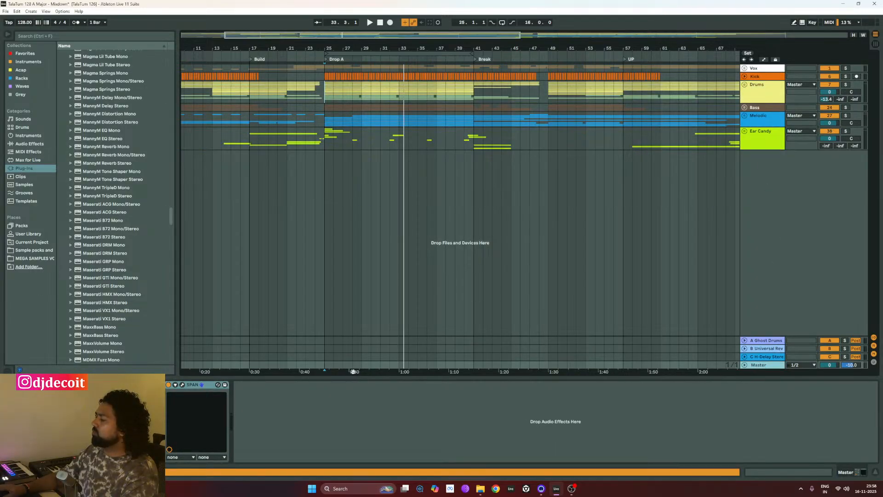
click(184, 384)
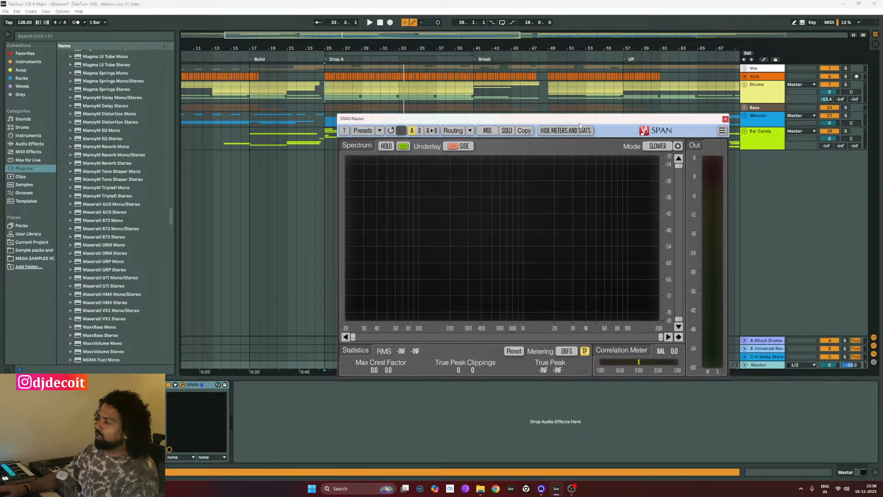
drag(580, 123, 564, 119)
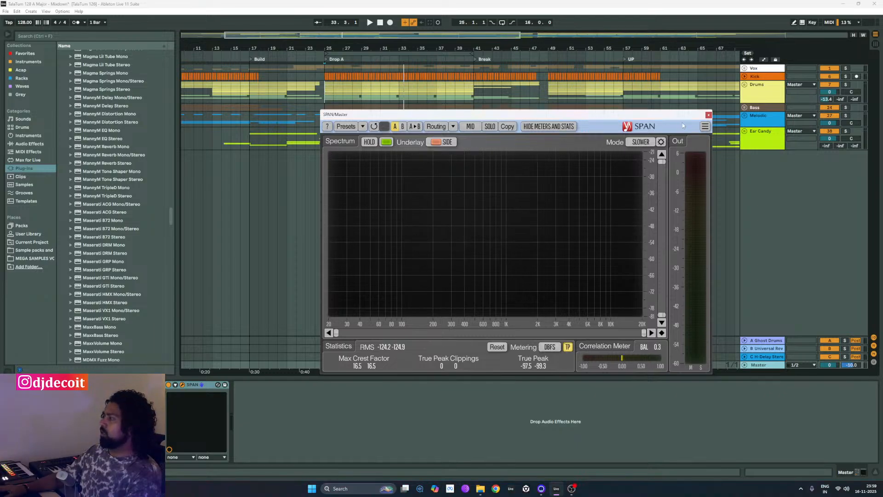
drag(689, 116, 677, 115)
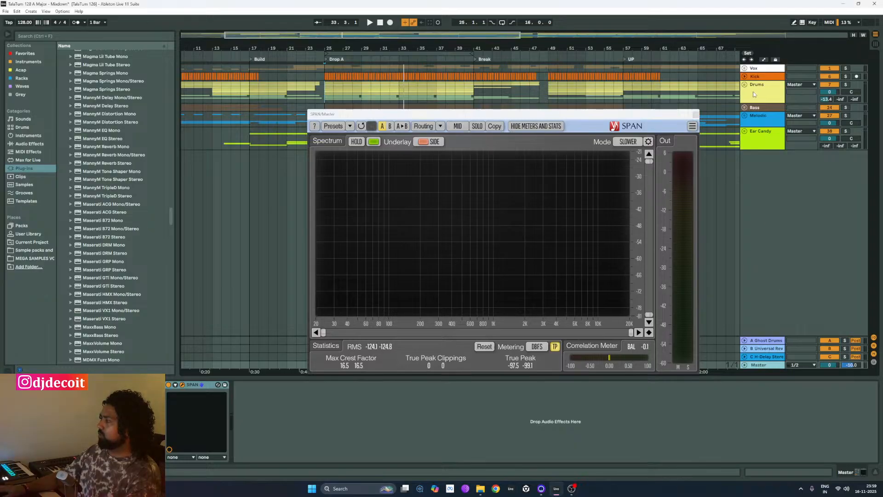
- Leave the SPAN analyzer, select the Melodic group and unfold its tracks
click(770, 117)
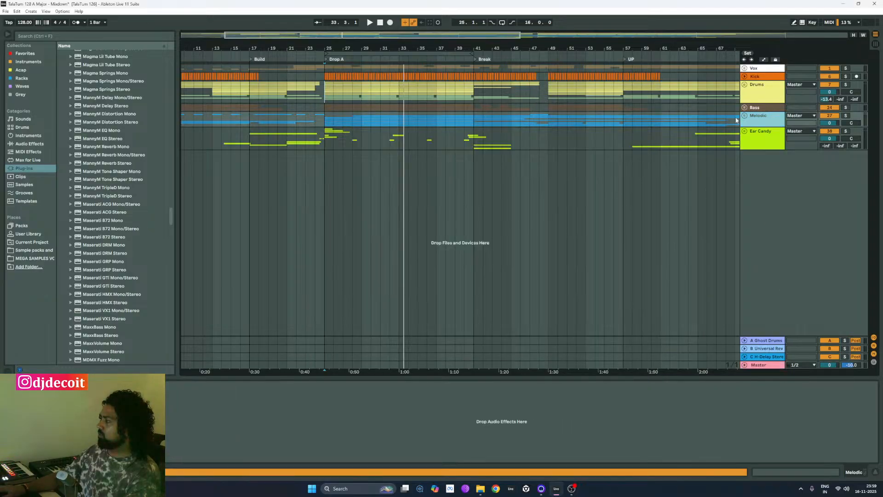
click(745, 116)
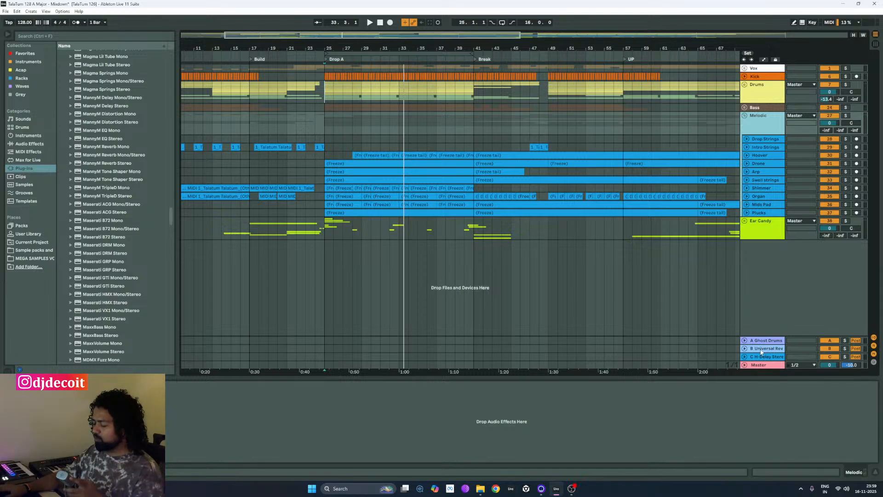
- Play Drop A, unfold the Plucks track, raise its send to return B Universal Rev, and fold it again
key(space)
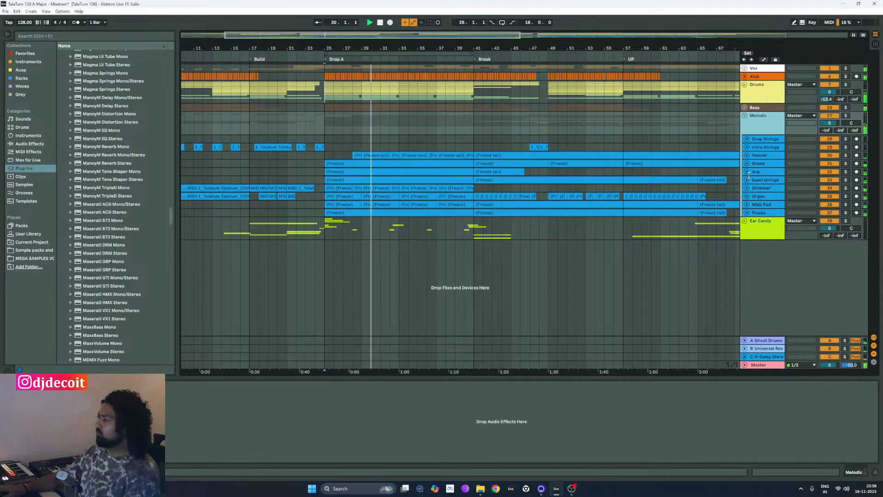
click(746, 213)
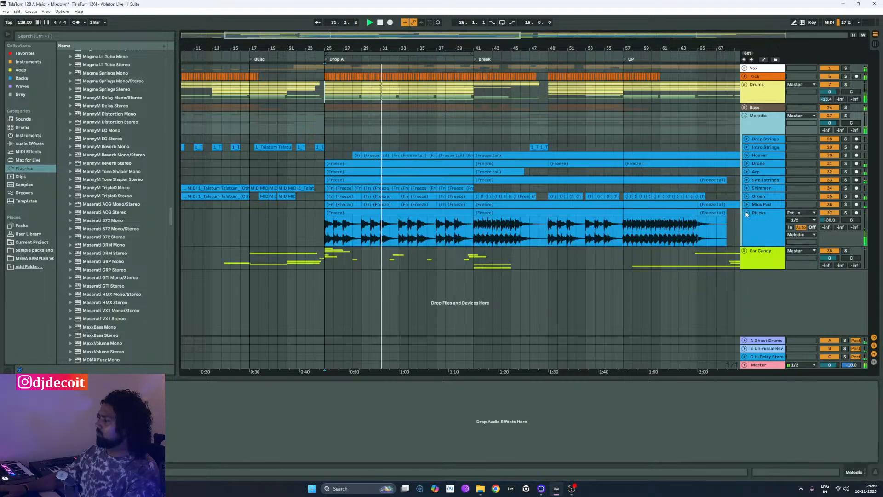
drag(838, 227, 840, 227)
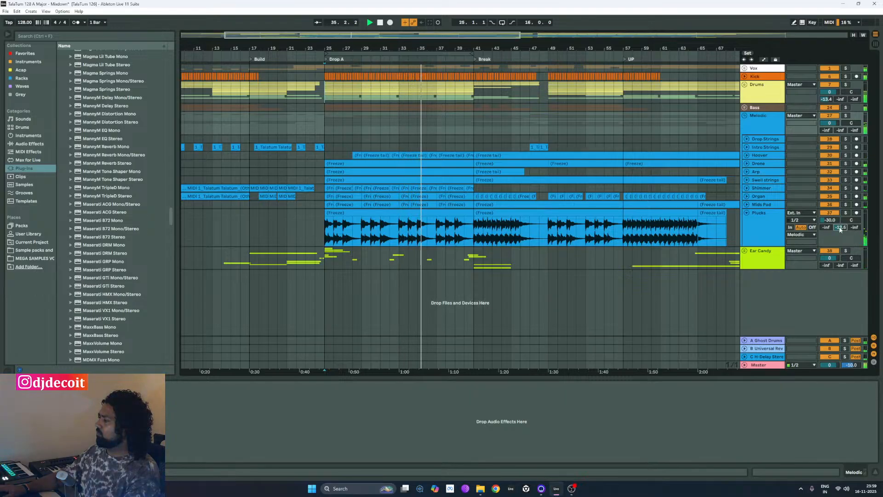
click(746, 212)
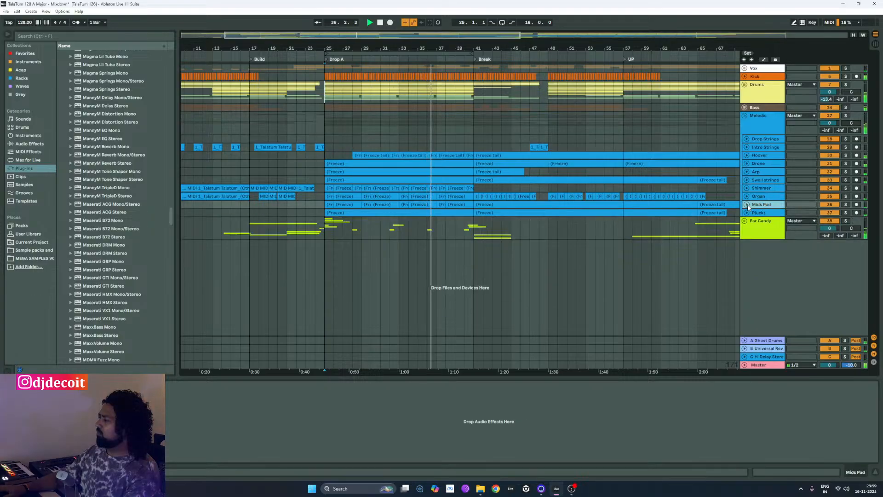
- Add a little send to return B on the Mids Pad and Organ tracks, unfolding and folding each in turn
click(746, 205)
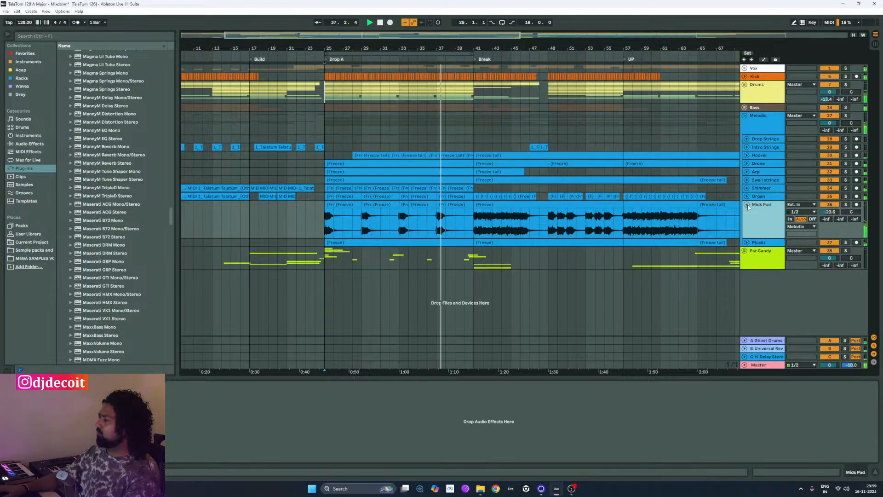
drag(840, 218, 840, 215)
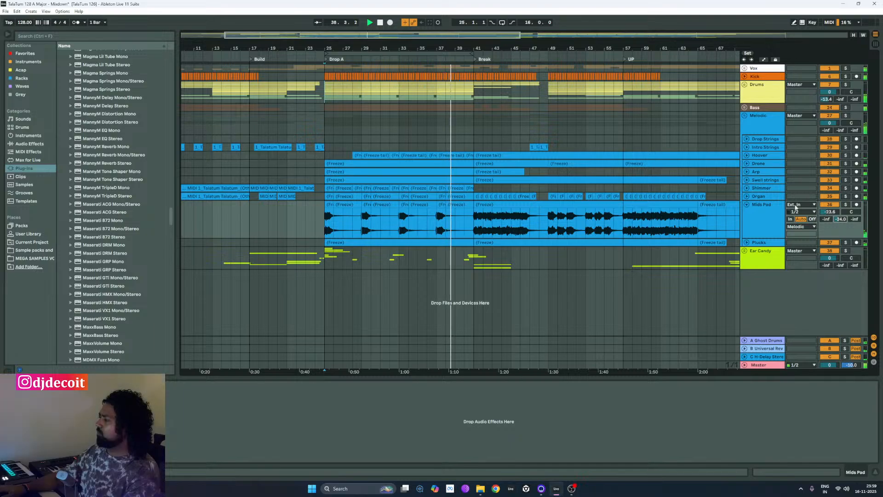
click(747, 204)
click(746, 197)
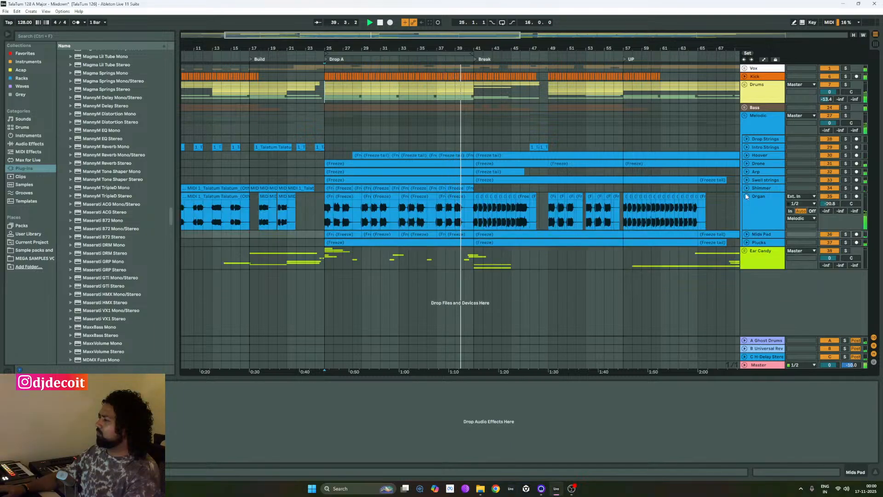
drag(840, 211, 840, 202)
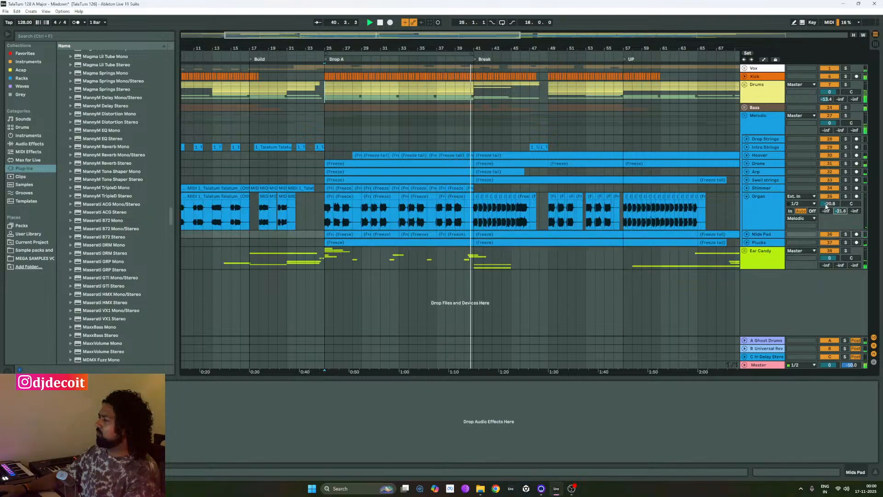
click(747, 197)
- Check the mixer settings of the Shimmer, Swell strings and Arp tracks while replaying Drop A
click(746, 188)
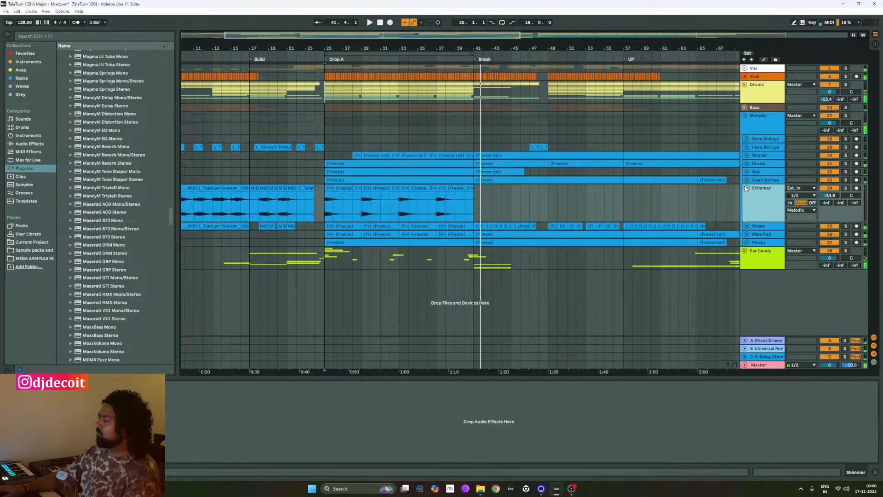
click(746, 188)
click(746, 179)
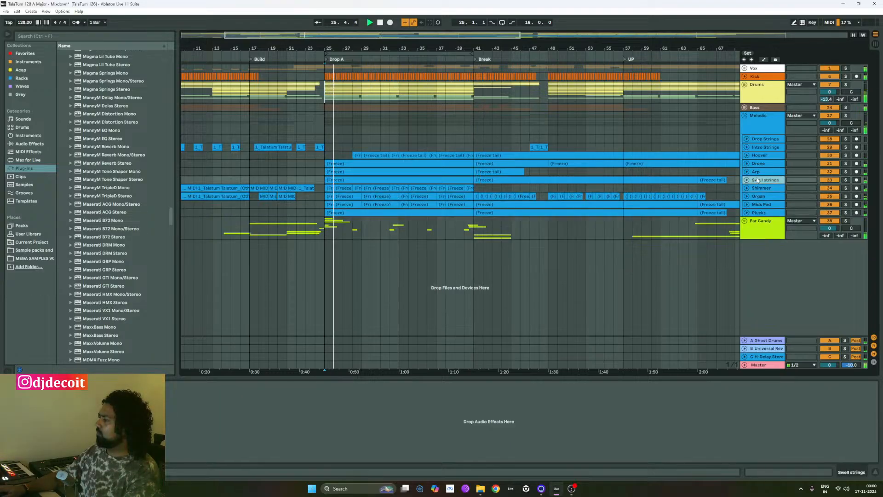
click(746, 180)
click(746, 171)
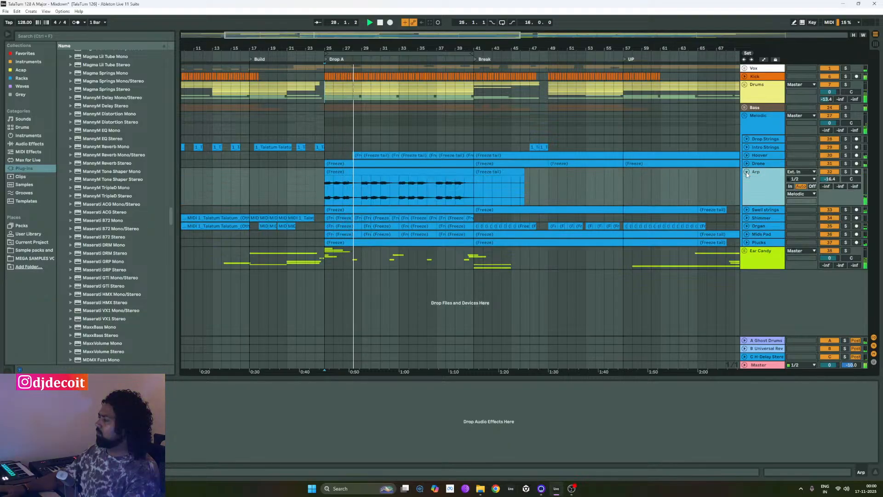
click(747, 172)
- Set the Drone track's send to return B to about -12.8 dB and fold the track
click(747, 165)
click(746, 163)
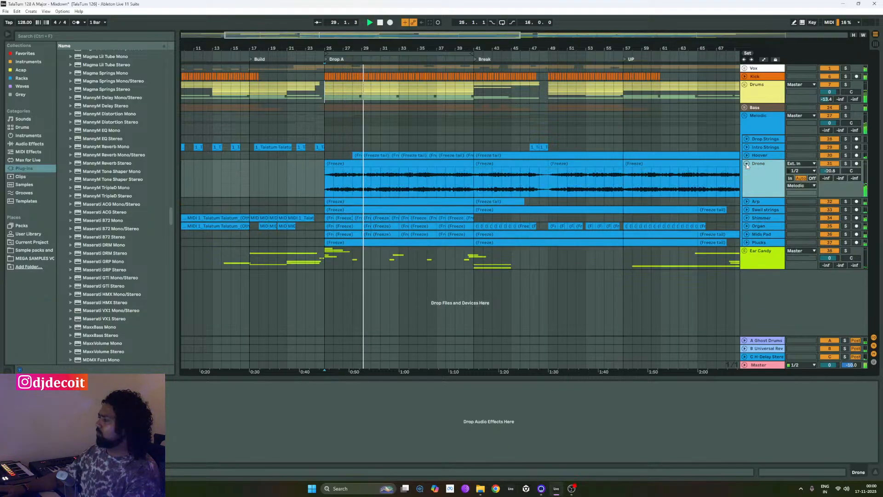
drag(840, 178, 841, 135)
drag(840, 177, 840, 183)
click(747, 165)
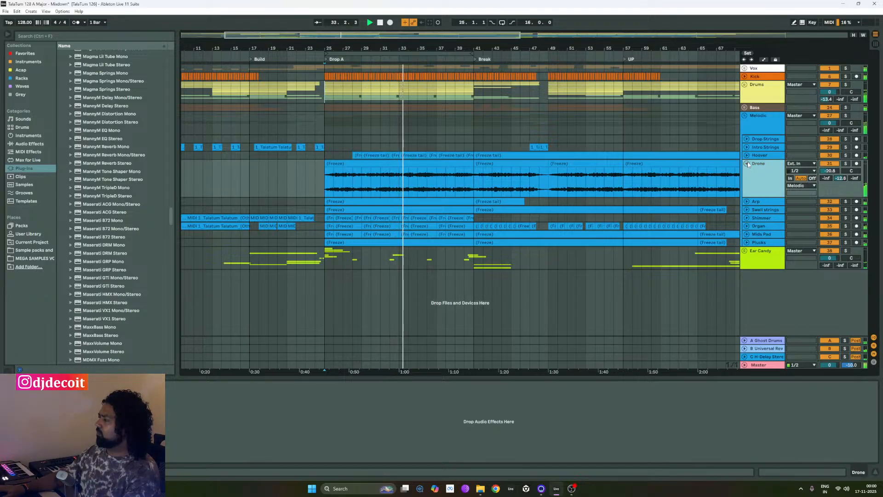
click(746, 164)
- Nudge the low-cut point of the Melodic group's EQ slightly higher in frequency
click(768, 117)
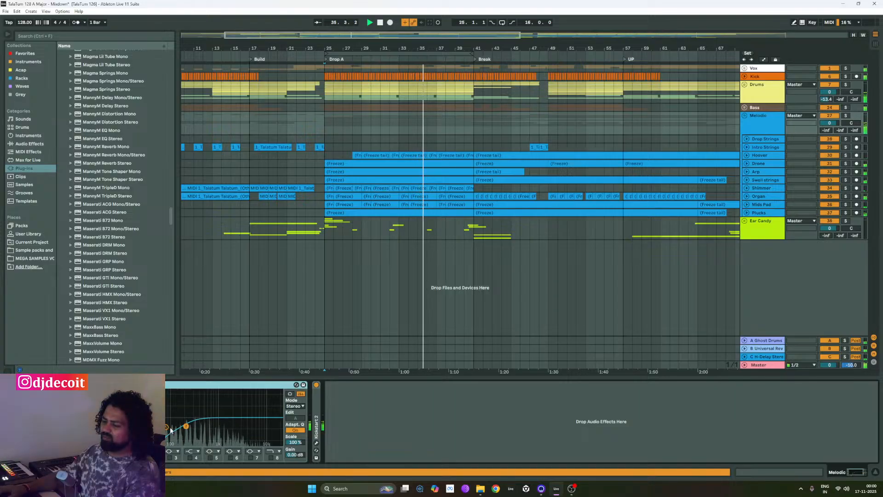
drag(186, 426, 188, 426)
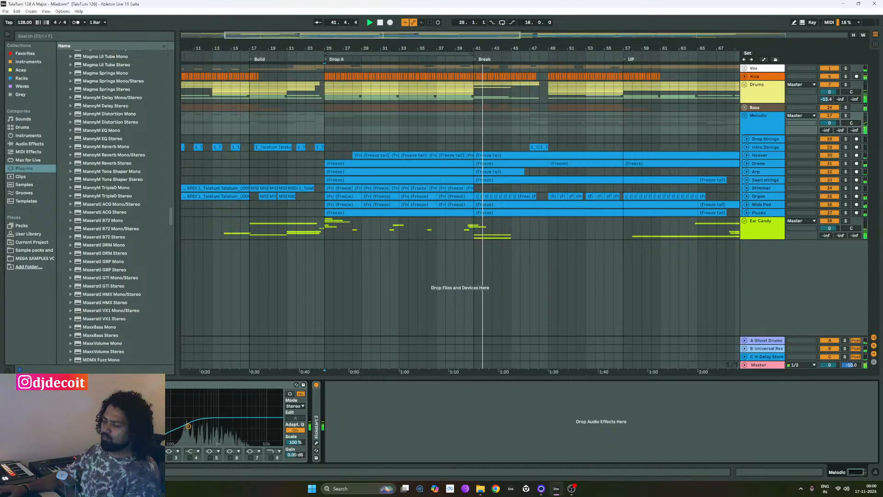
click(767, 237)
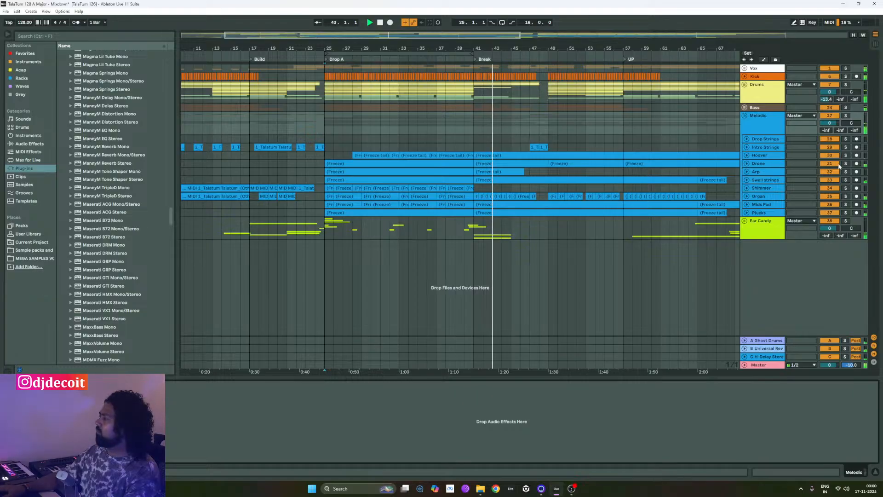
- Check the Drone and Hoover tracks' mixer settings while replaying Drop A, stop playback and select the Melodic group
click(746, 163)
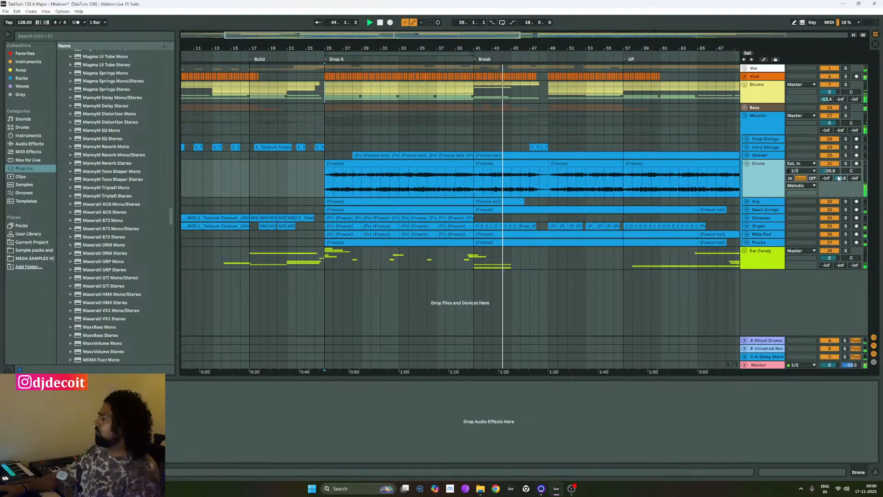
click(765, 157)
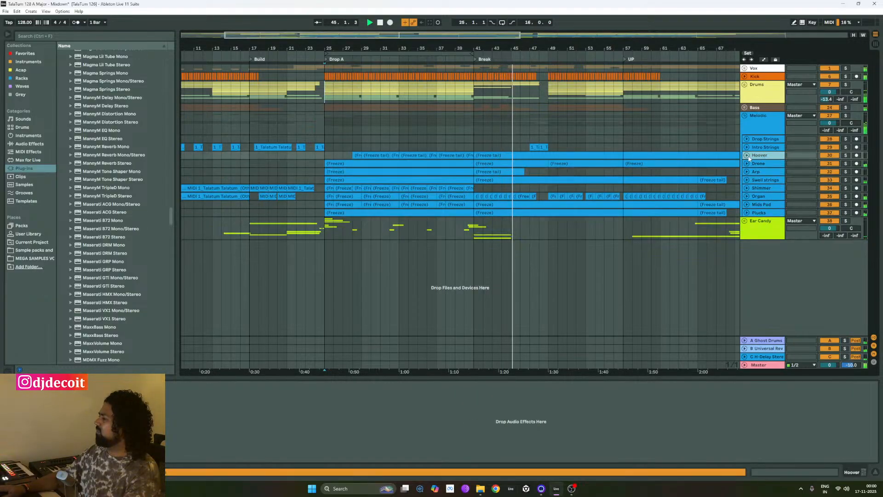
click(747, 156)
key(space)
key(space)
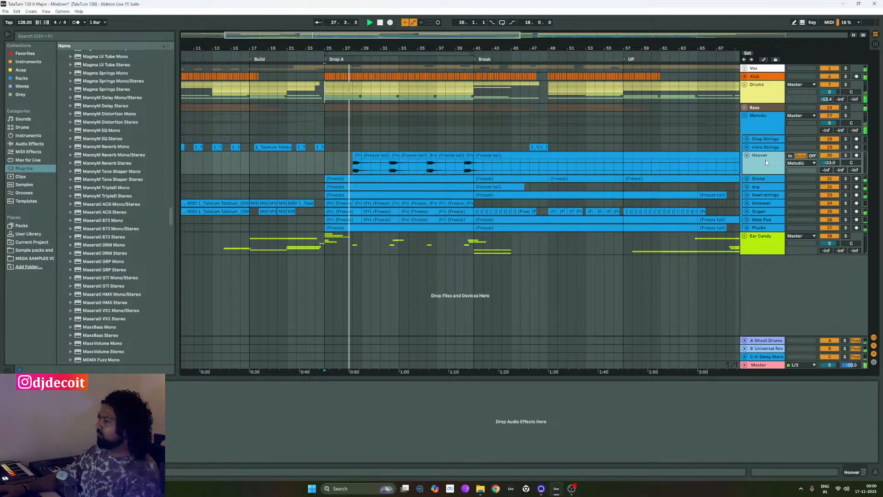
click(746, 156)
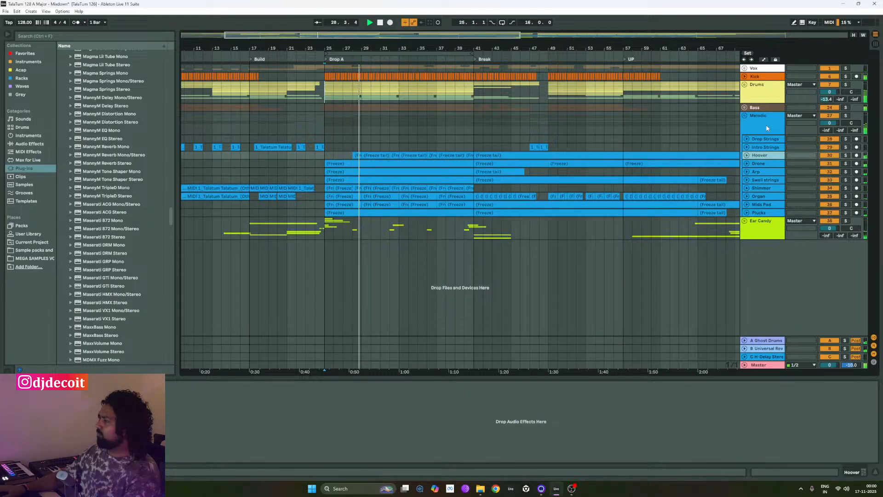
click(765, 123)
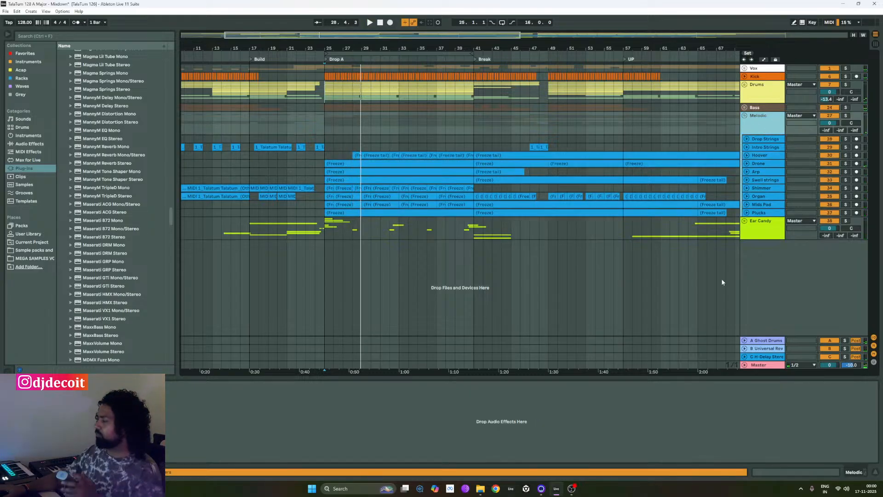
- Fold the Melodic group, open the Master track's SPAN analyzer and fit the whole arrangement in view
click(744, 115)
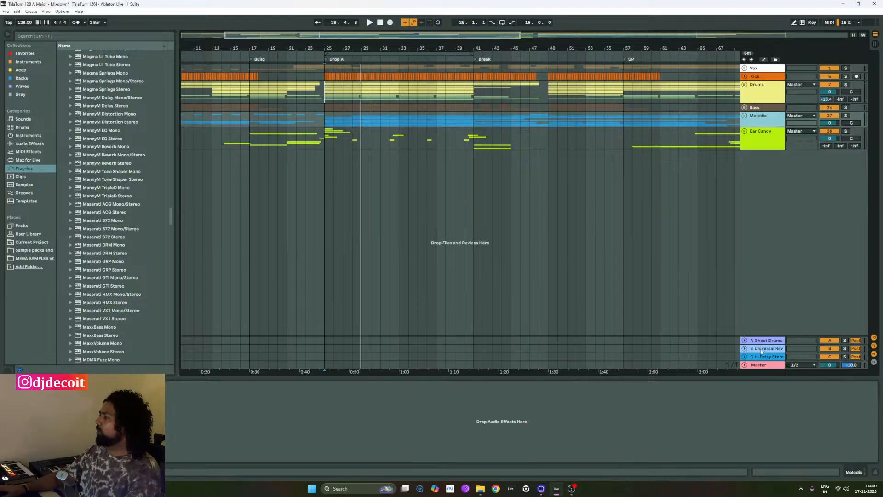
click(759, 365)
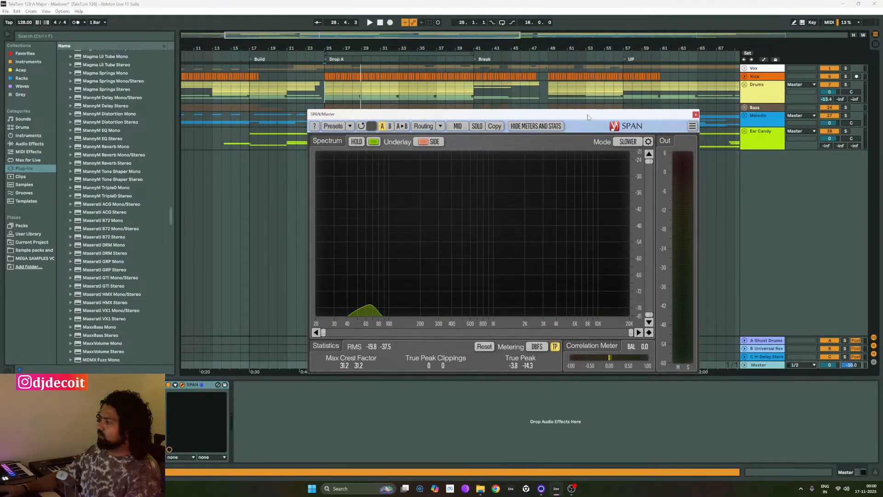
drag(588, 115, 621, 134)
key(w)
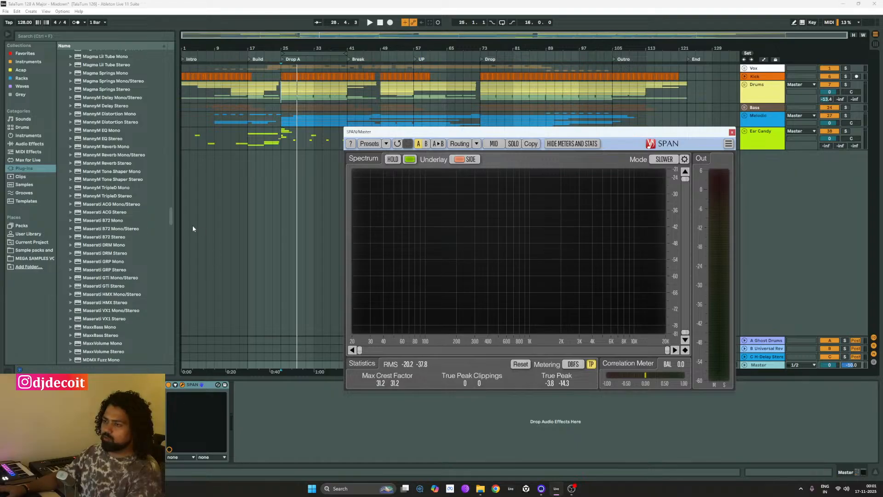
- Look through the Waves and Racks collections in the browser
drag(171, 216, 172, 52)
click(17, 87)
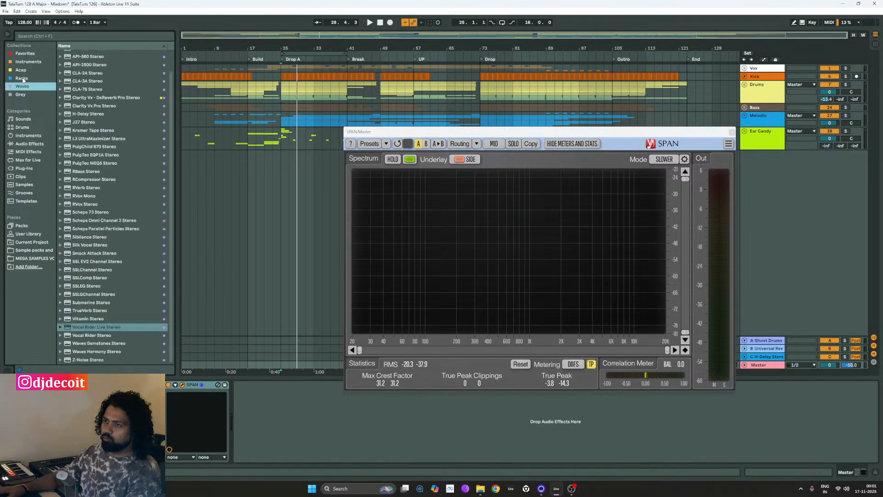
click(22, 78)
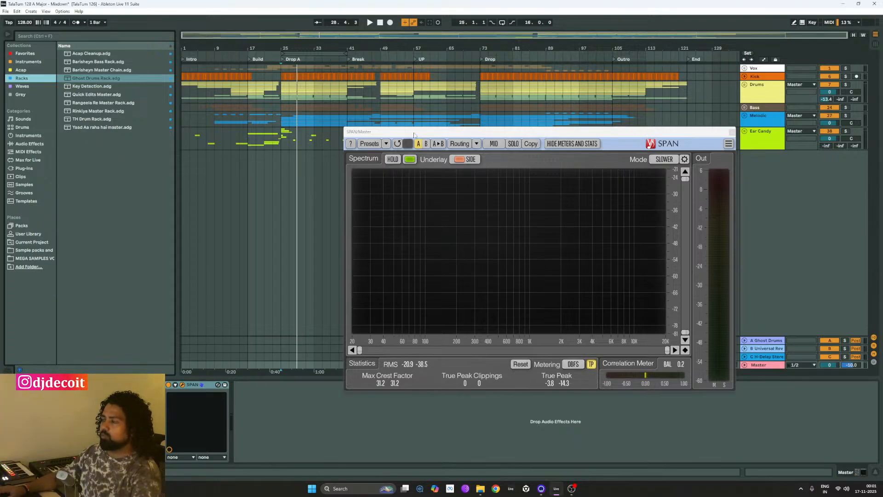
- Reposition the SPAN window below the tracks, set its Mode to MASTER and play the song from the start
drag(520, 133, 517, 192)
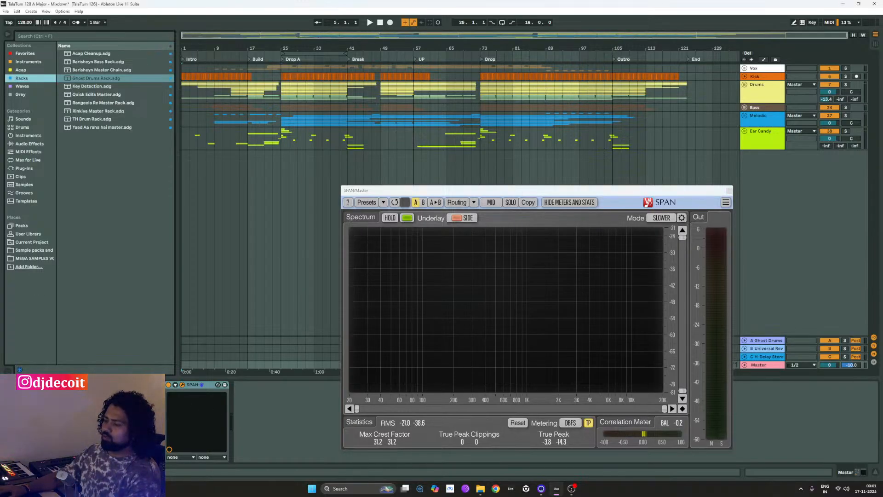
drag(499, 193, 485, 169)
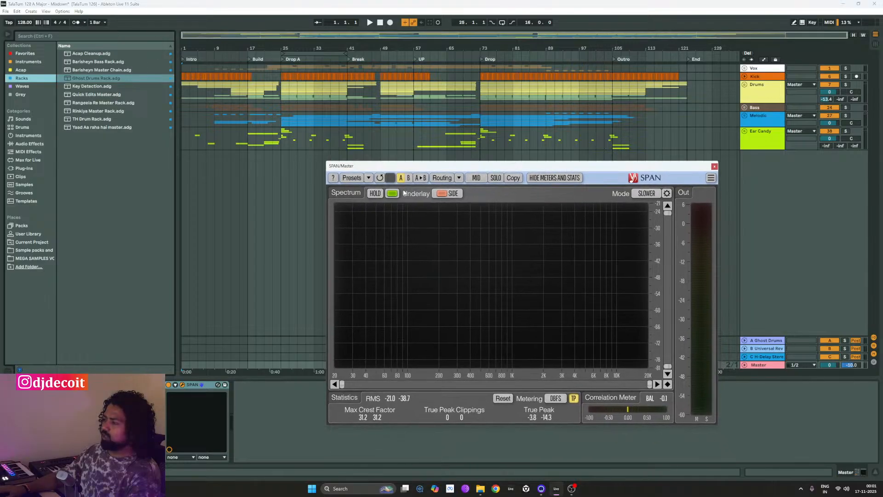
click(646, 194)
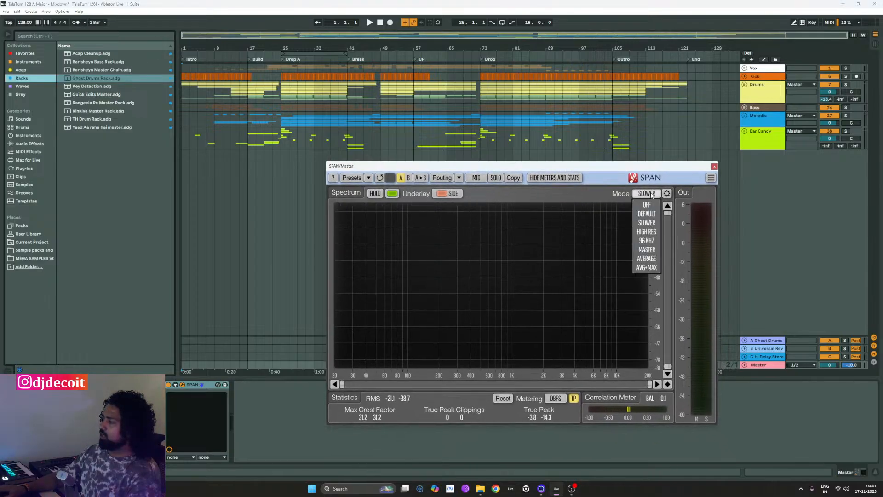
click(647, 250)
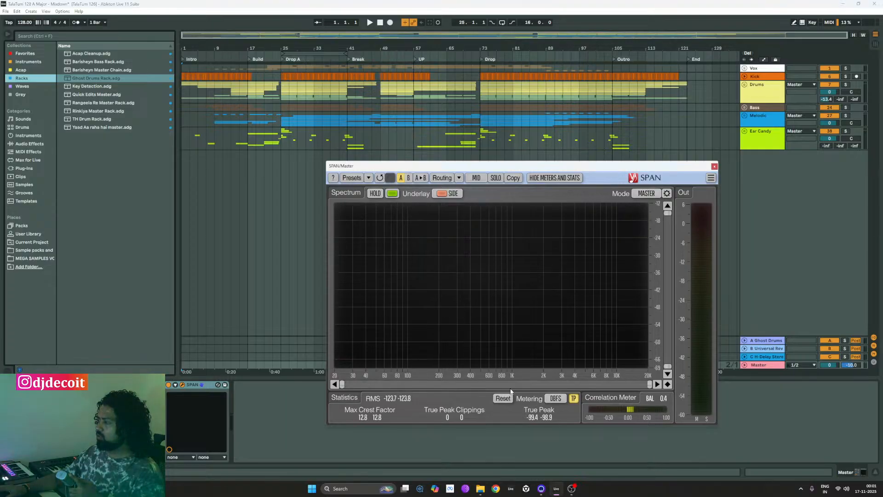
key(space)
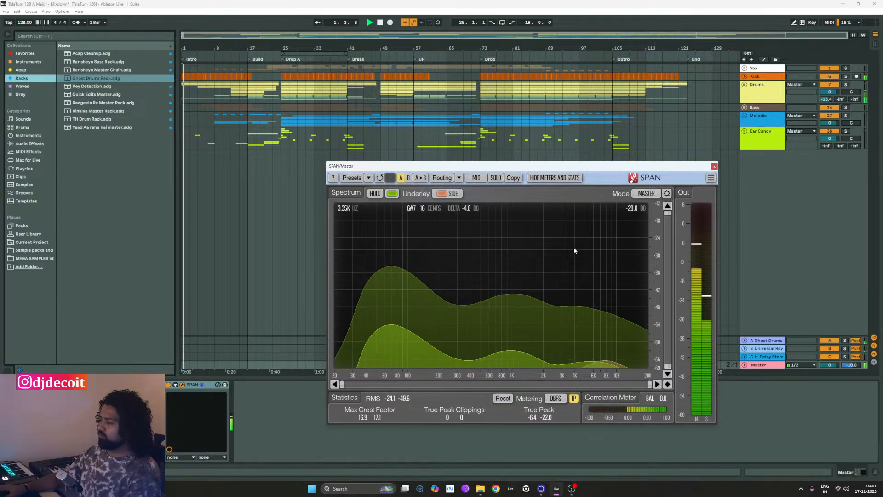
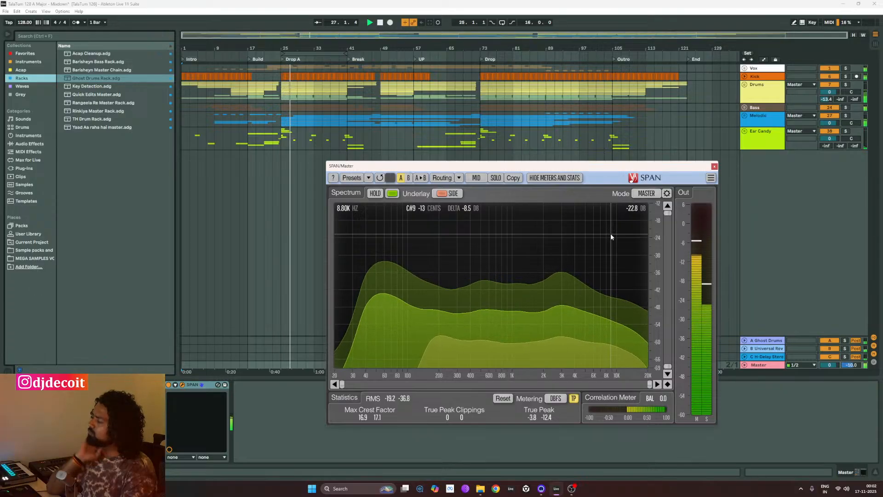
- Select the Vox group and open its Pro-Q 3 window to inspect the high-frequency bell cut during playback
click(760, 72)
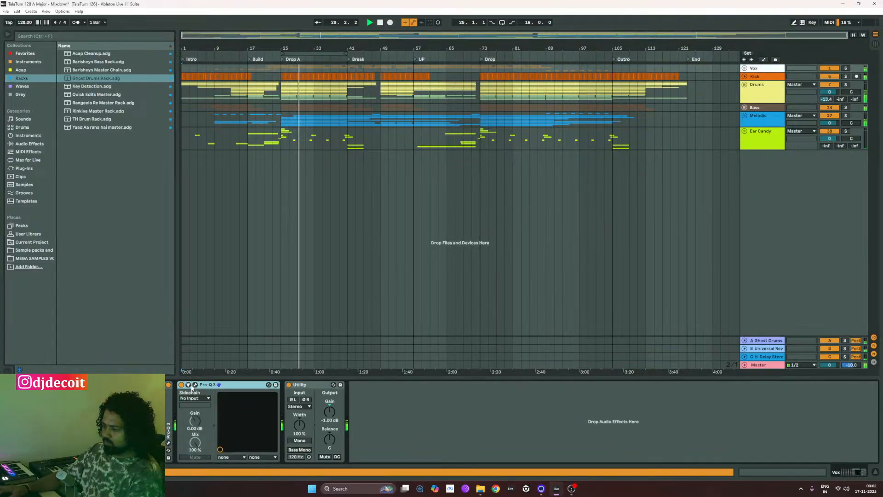
click(188, 385)
click(195, 384)
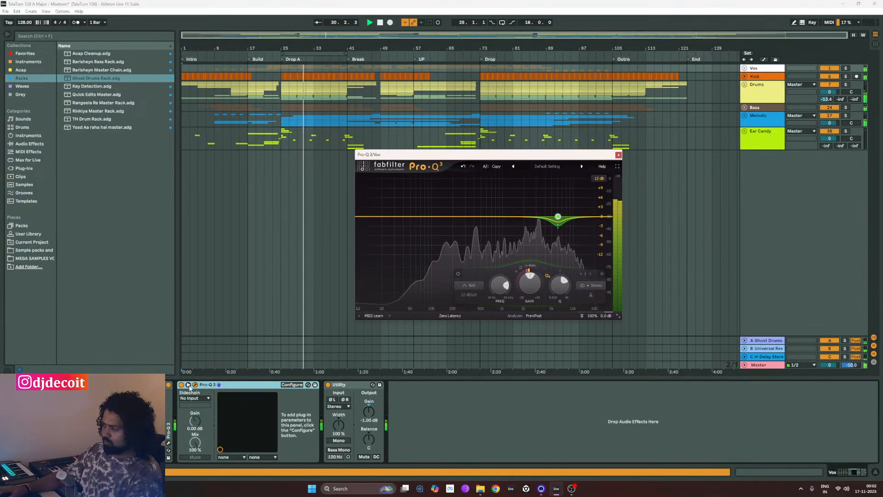
click(188, 385)
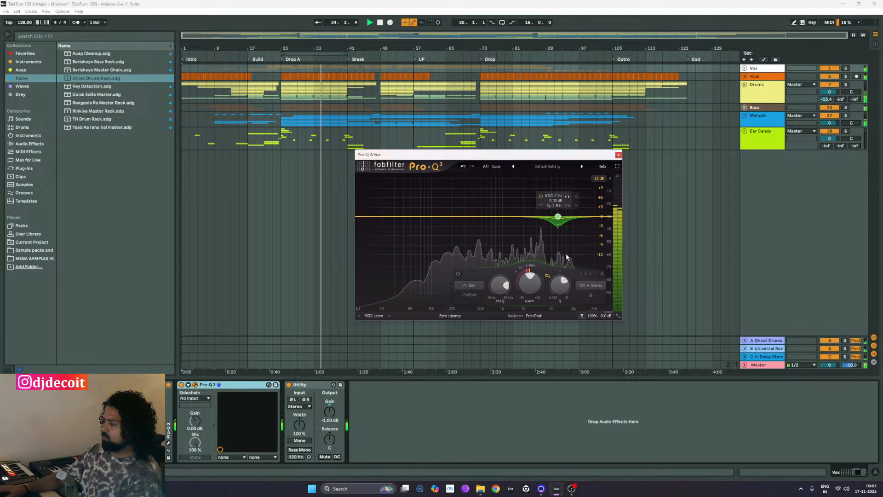
- Set the dynamic range of the Vox Pro-Q 3 bell band to -1.5 dB and close the EQ window
double_click(529, 273)
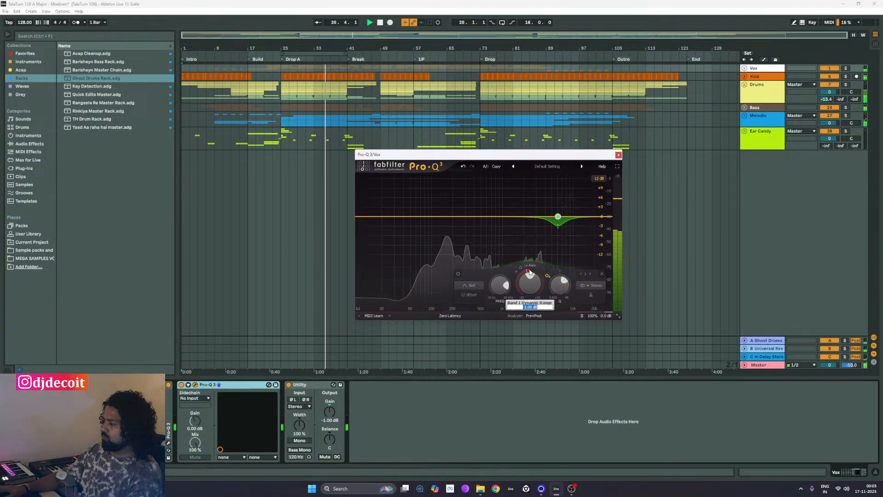
text(-1)
key(Return)
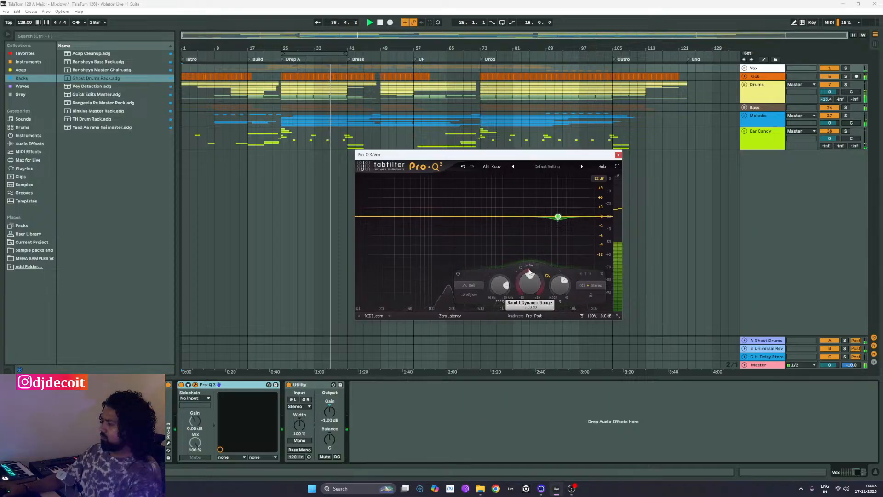
double_click(529, 273)
text(-1.5)
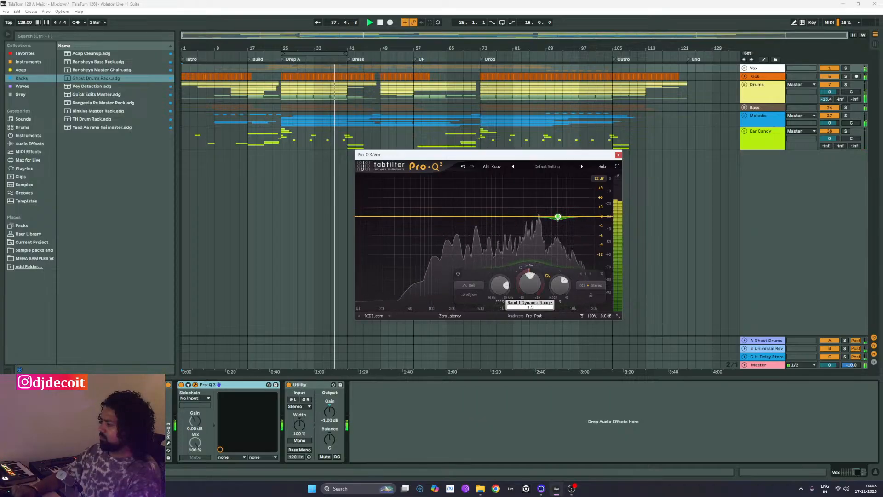
key(Return)
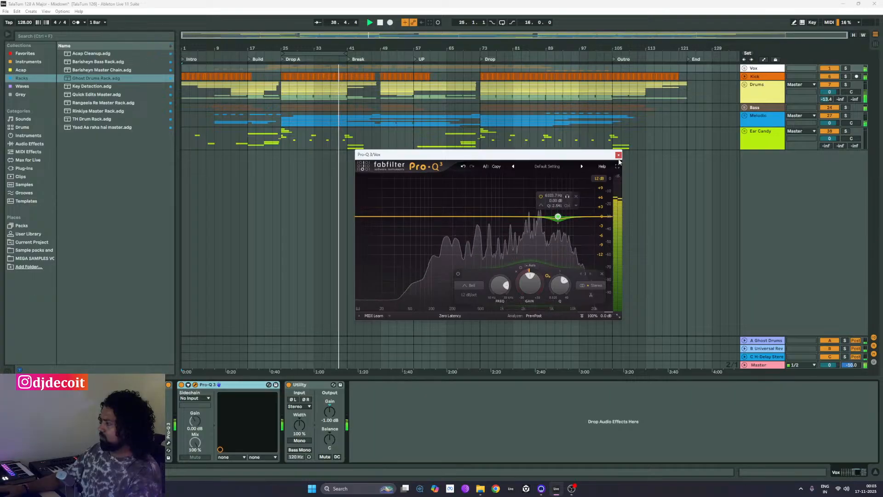
click(618, 154)
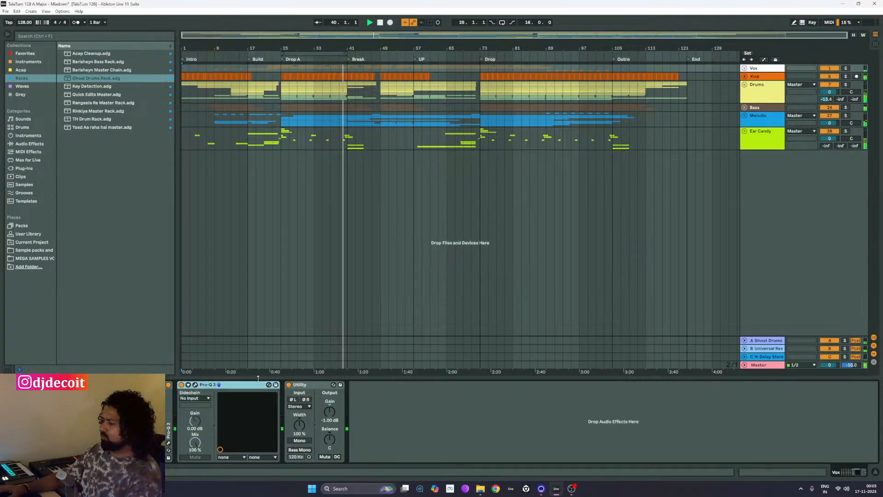
- Check the full mix in the Master track's SPAN, then add a Pro-Q 3 from Favorites to the Melodic group
click(759, 365)
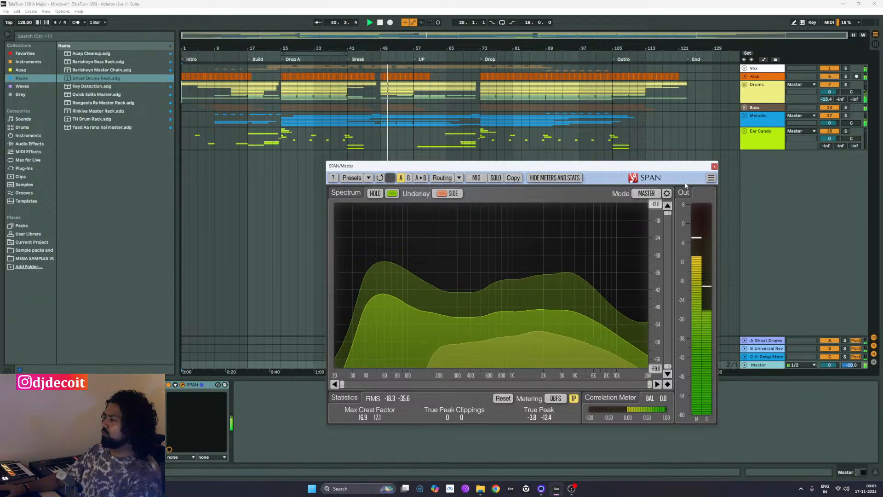
click(714, 167)
click(773, 115)
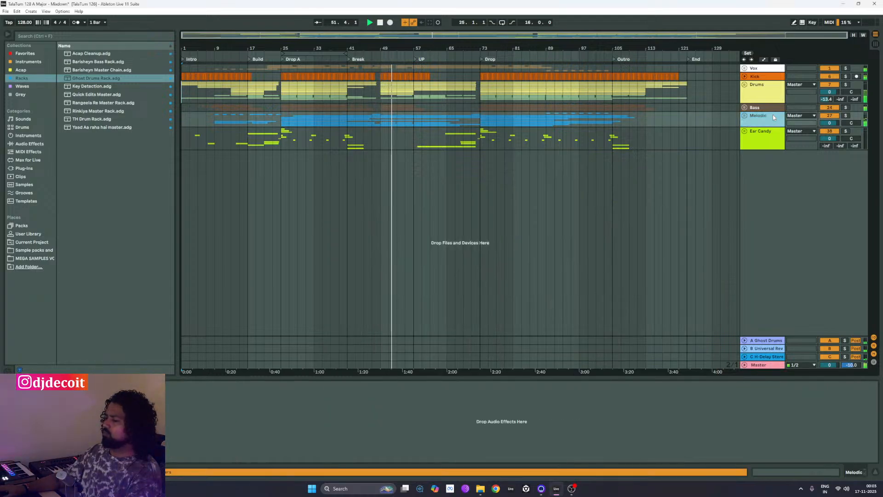
click(25, 54)
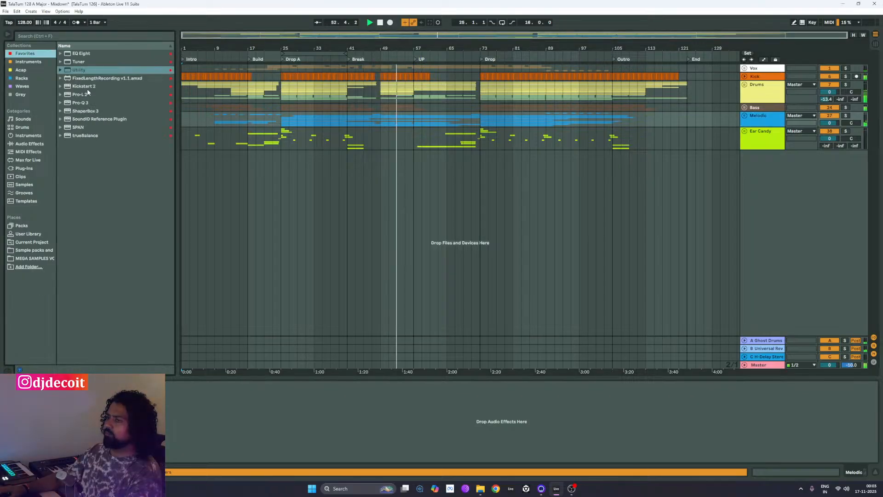
drag(80, 103, 193, 412)
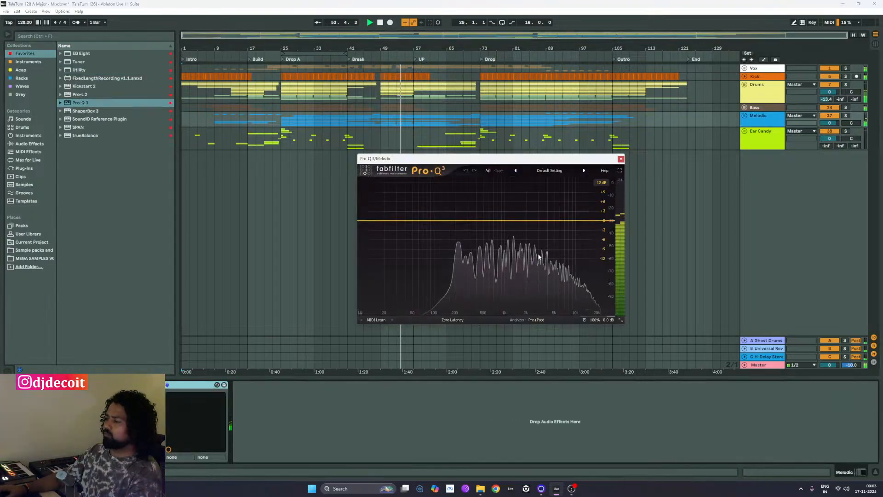
- Add a High Shelf band in the upper frequencies of the Melodic Pro-Q 3 with a dynamic range of +1 dB
click(571, 221)
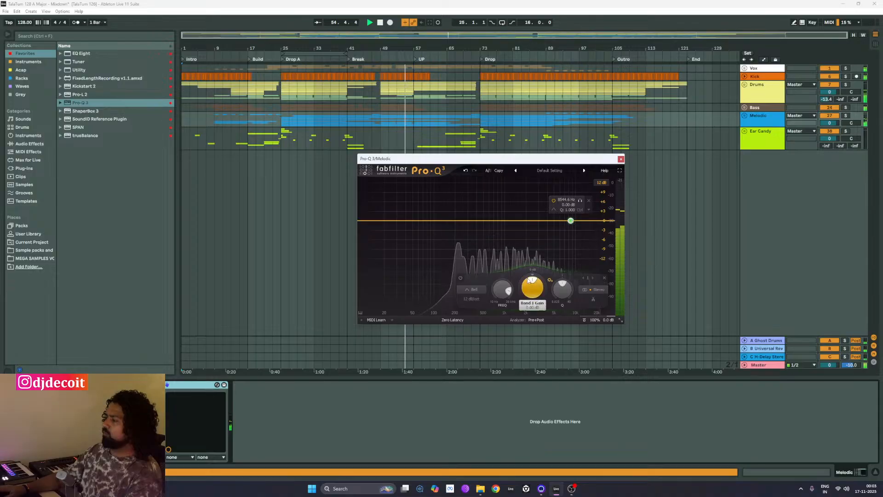
click(471, 289)
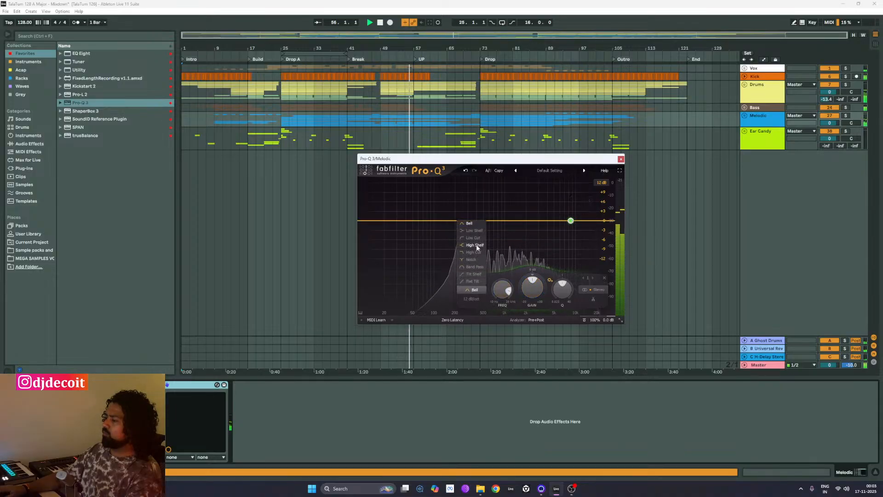
click(469, 245)
click(532, 311)
text(+1)
key(Return)
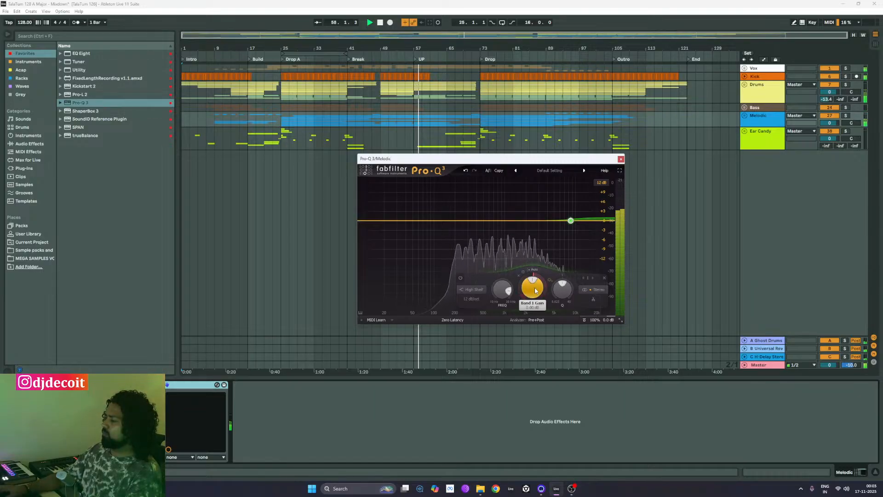
- Set the Melodic high shelf's frequency to 6000 Hz and its gain to +1 dB
click(503, 308)
text(6000)
key(Return)
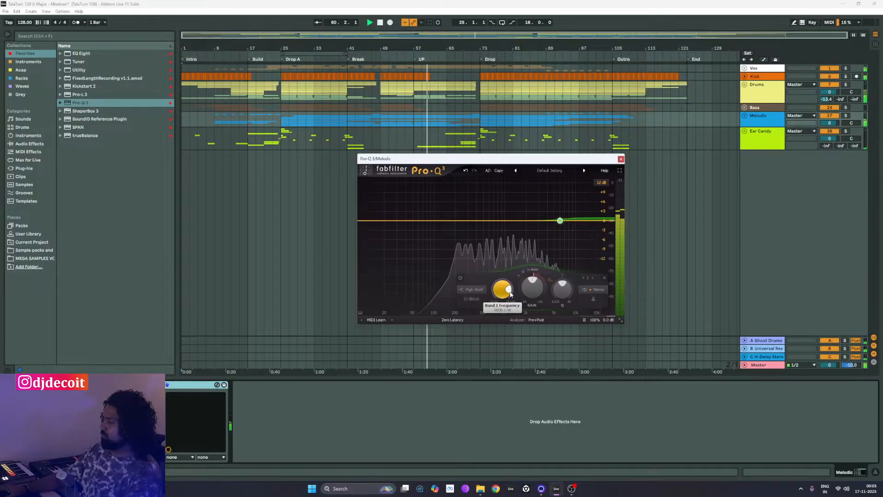
click(532, 305)
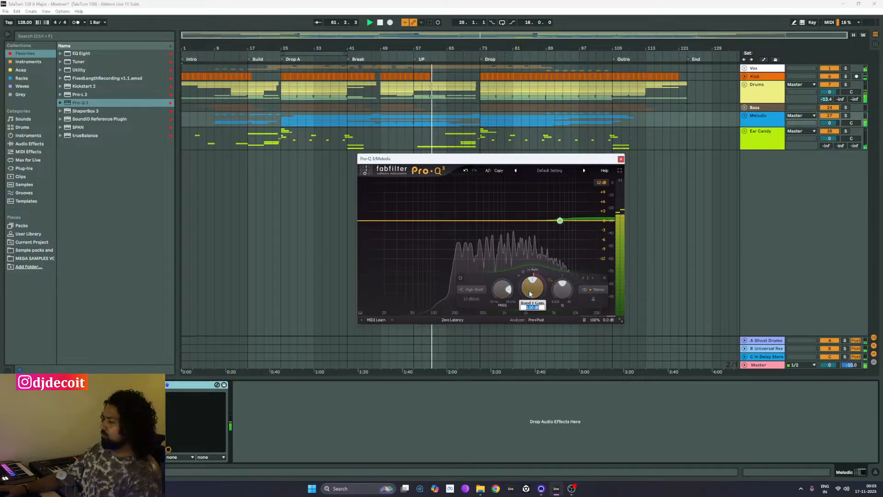
text(+1)
key(Return)
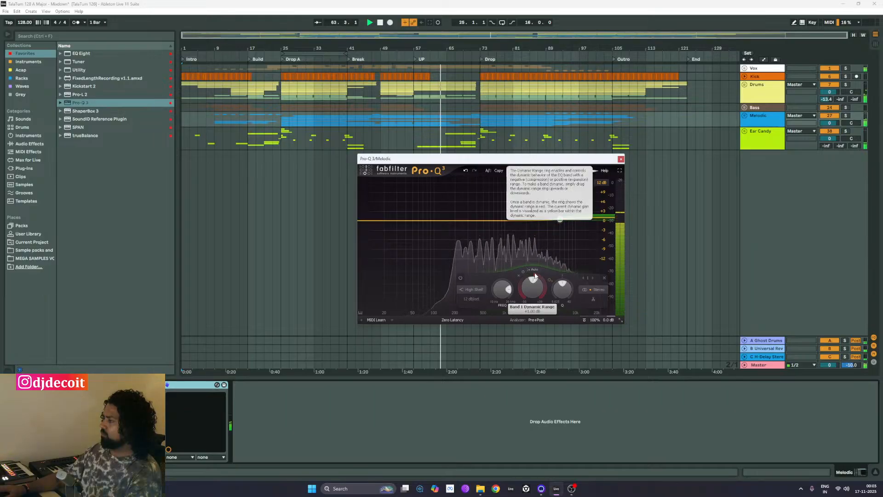
- Set the Melodic high shelf's frequency to 8000 Hz and close the EQ window
click(502, 307)
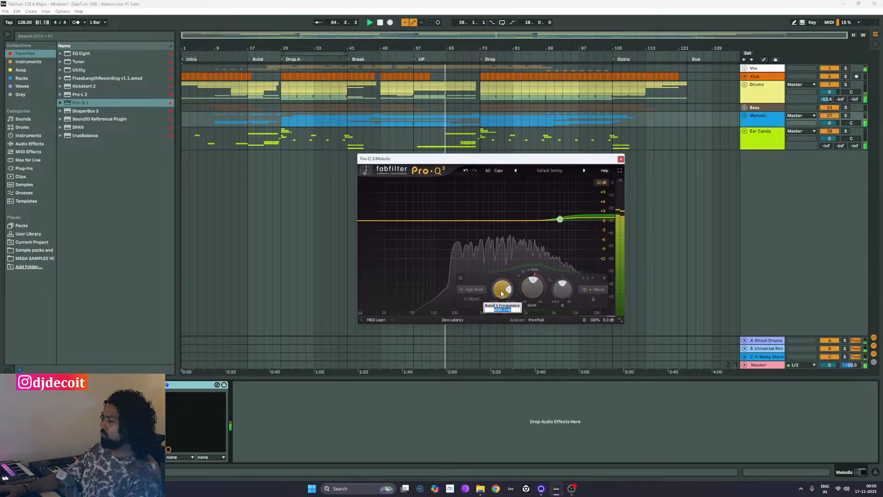
text(8000)
key(Return)
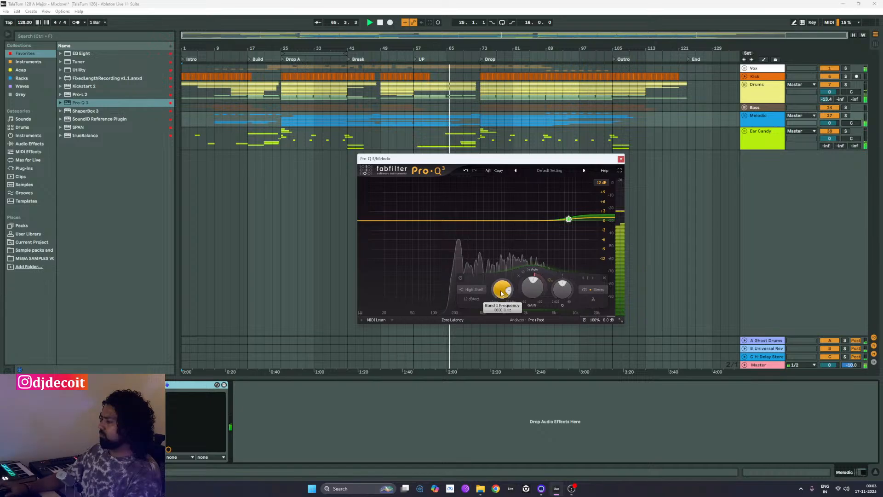
click(621, 160)
- Examine the full mix in the Master's SPAN and the Melodic group's spectrum in Pro-Q 3, then stop playback
click(764, 365)
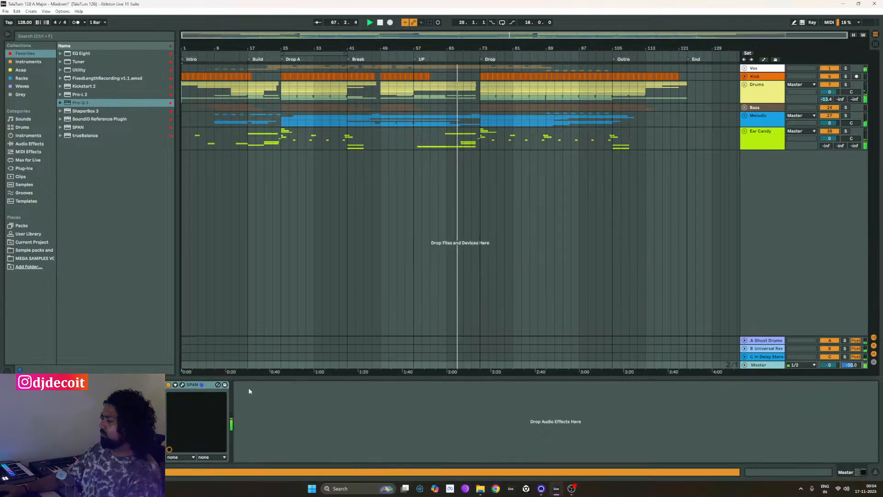
click(182, 384)
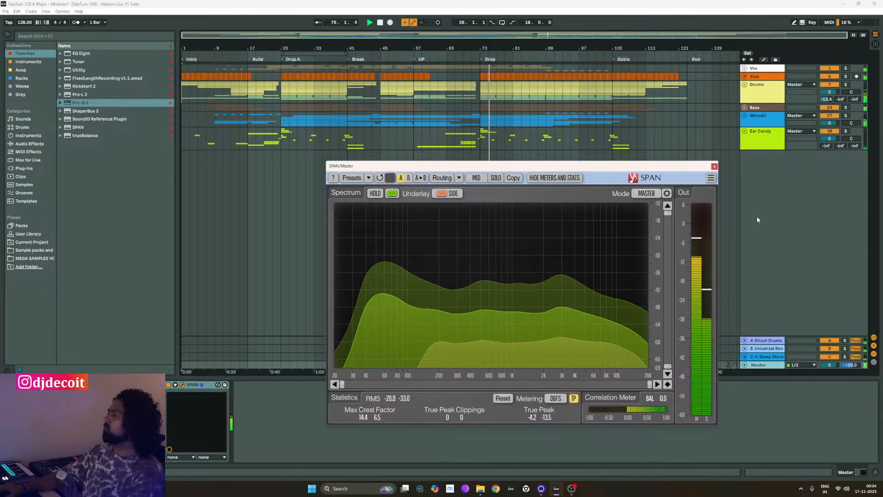
click(763, 115)
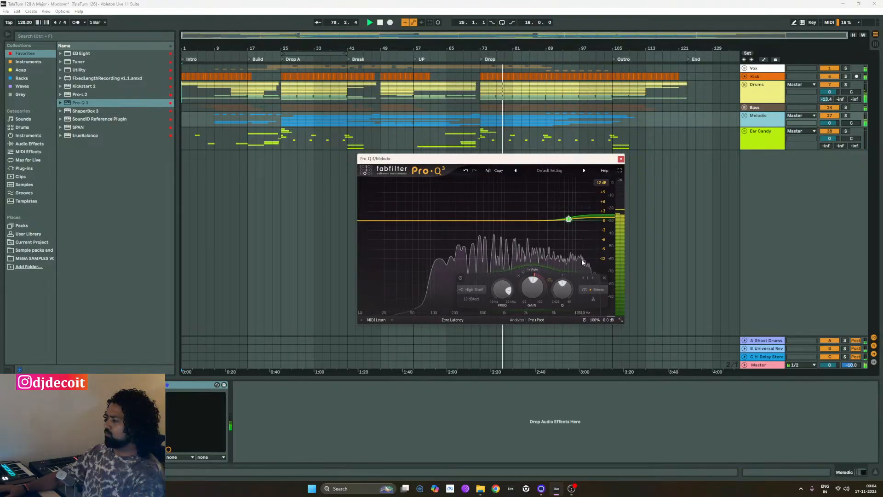
mouse_move(540, 242)
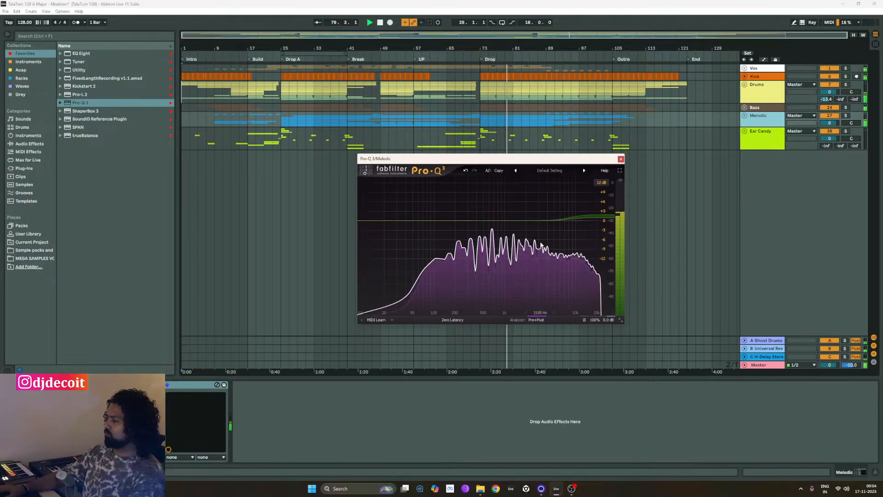
key(space)
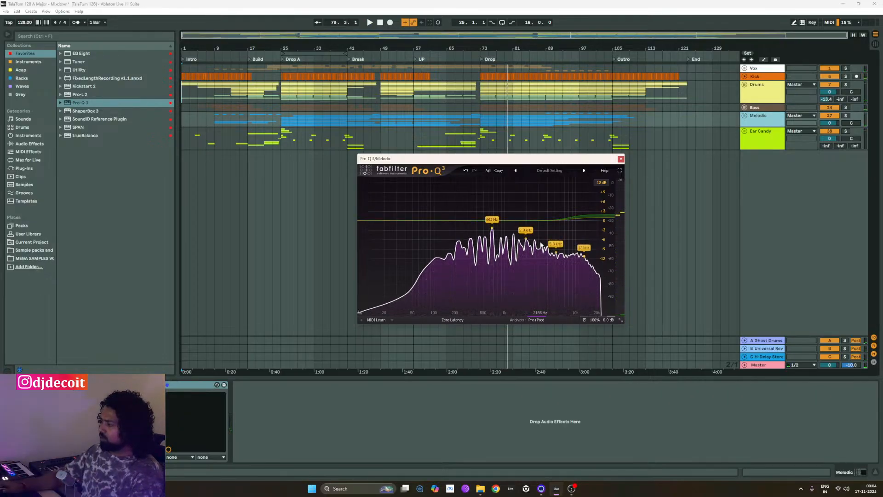
- Set the Melodic high shelf's stereo placement to Side and its gain to +2 dB
right_click(569, 220)
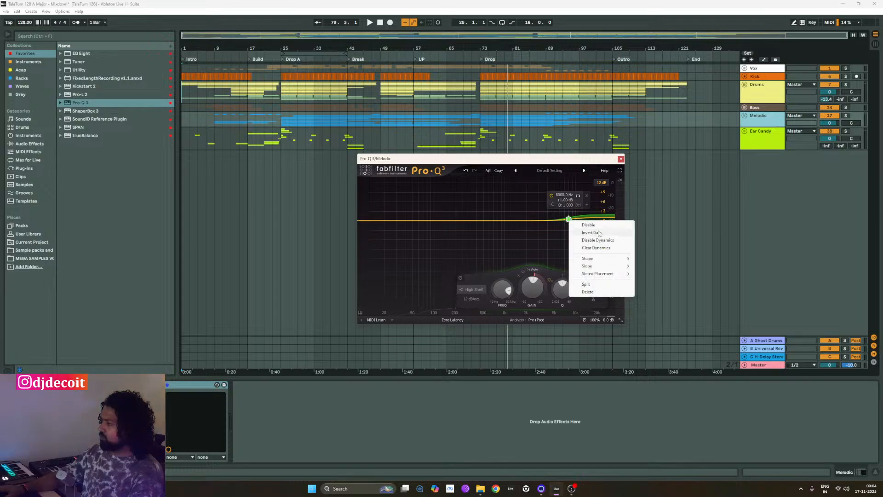
mouse_move(606, 259)
mouse_move(609, 274)
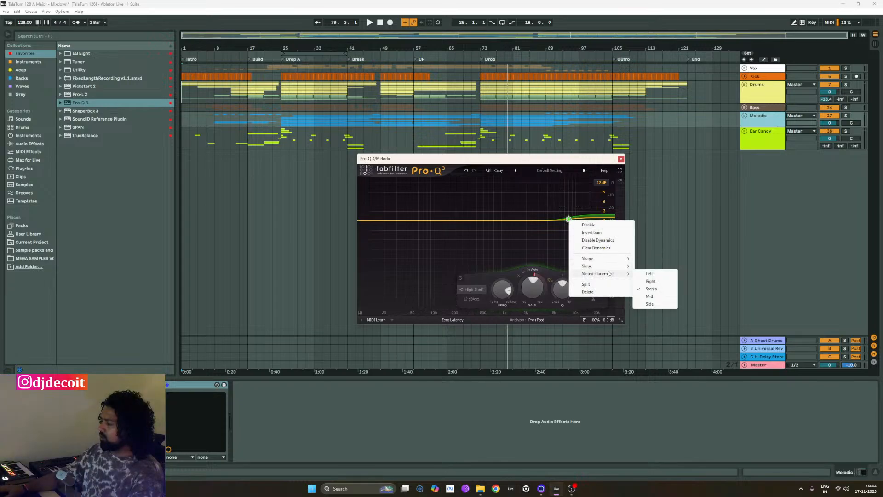
click(650, 303)
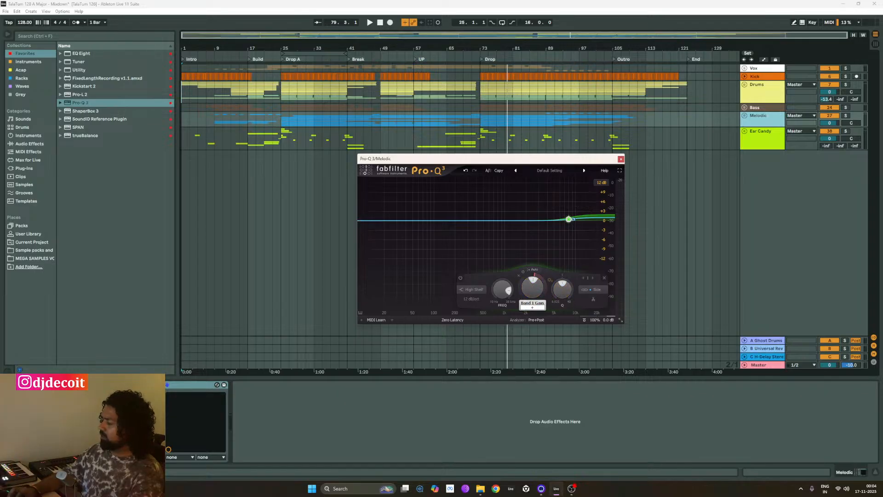
drag(532, 288, 532, 283)
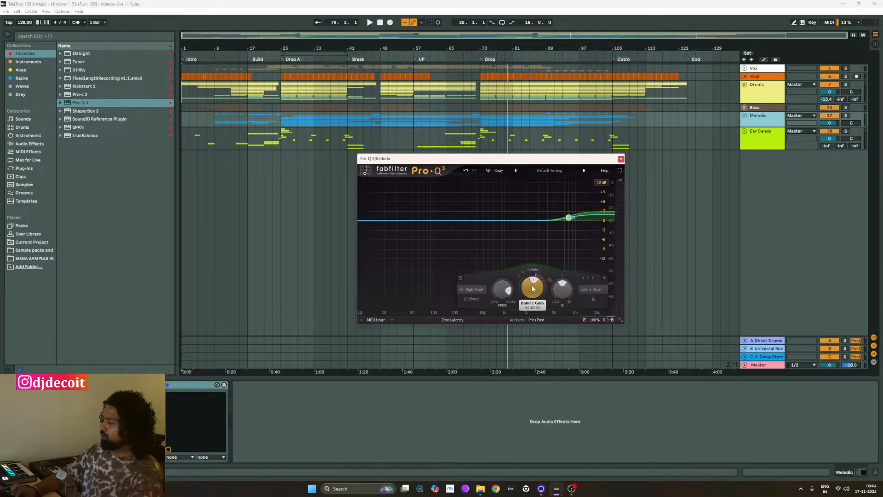
- Set the Melodic side shelf's frequency to 7000 Hz, clear its dynamics and close the EQ window
double_click(503, 289)
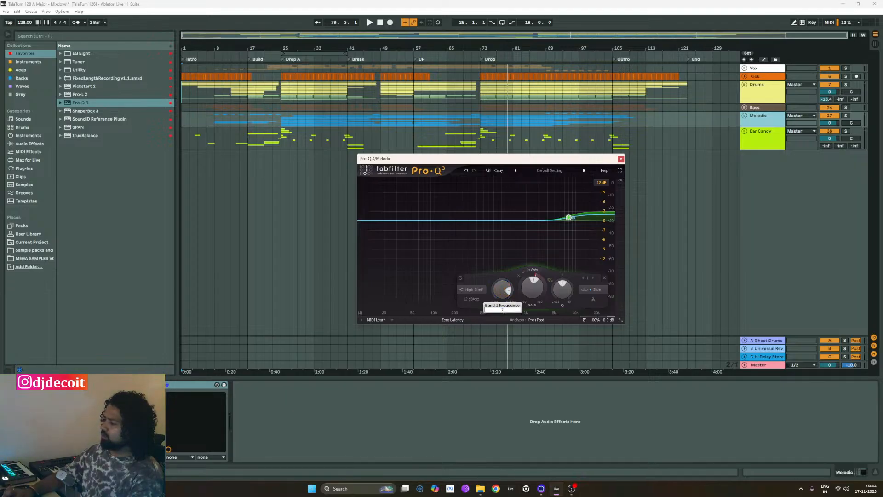
text(7000)
key(Return)
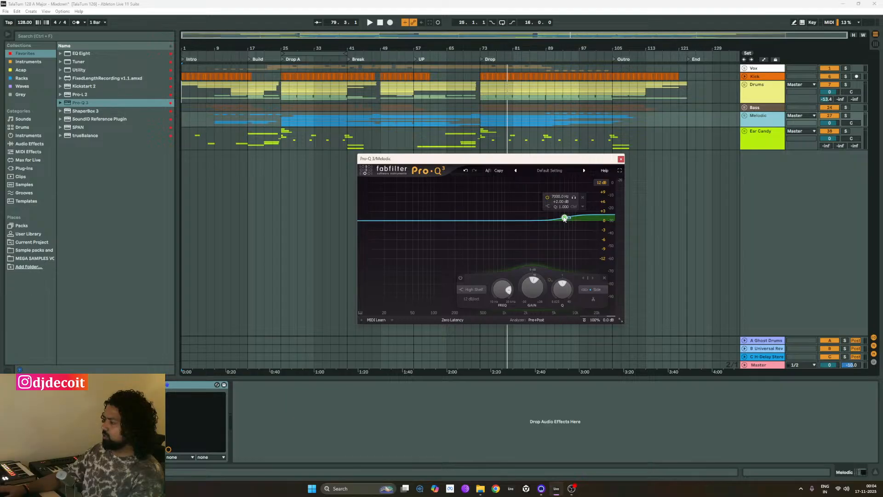
click(621, 159)
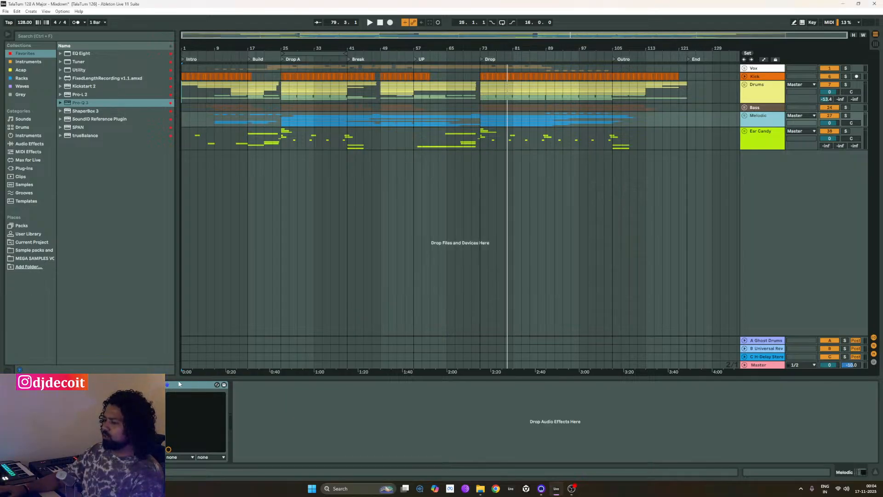
- Copy the Melodic group's Pro-Q 3 to the end of the Drums group's chain, check its curve and close its window
click(179, 384)
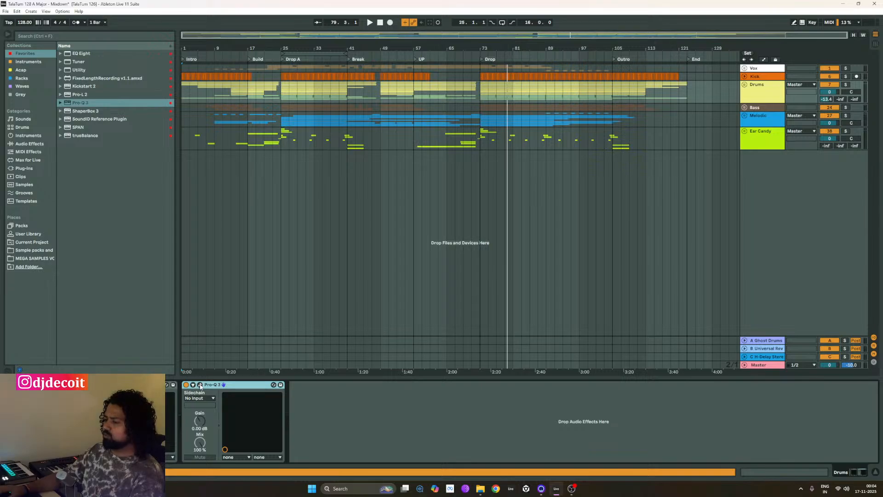
click(200, 385)
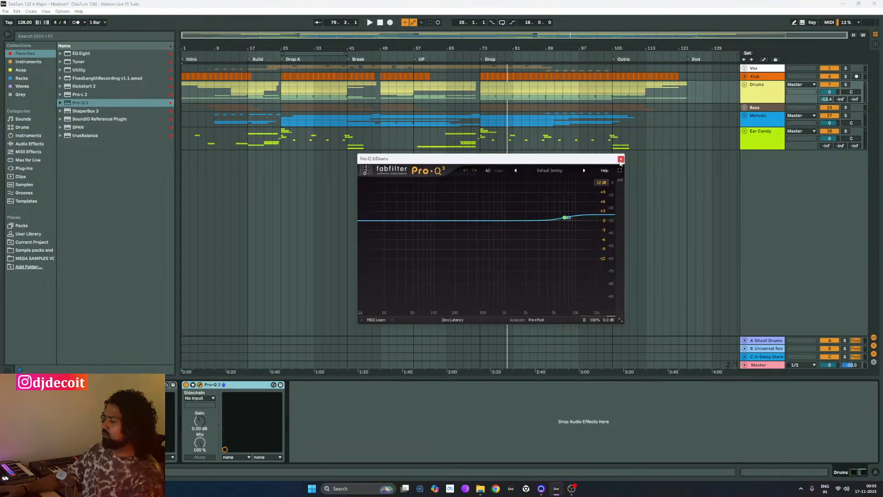
click(620, 159)
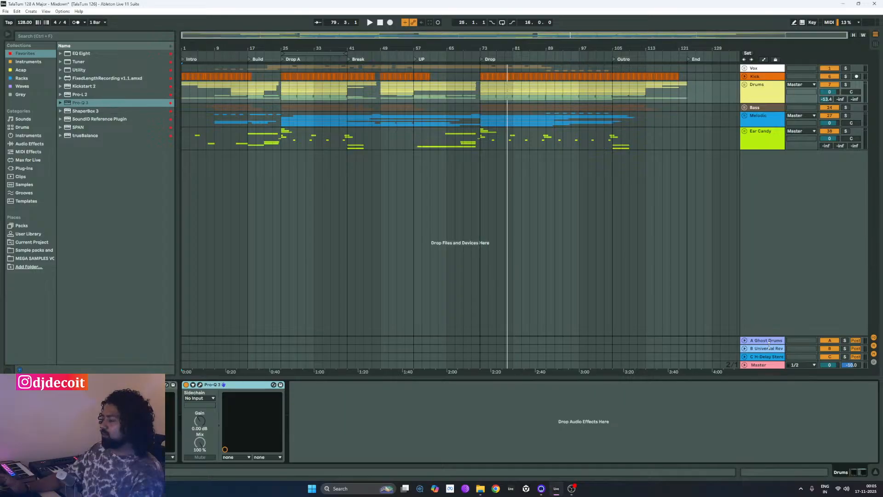
- Unfold the Drums group and its Drum Rack, and expand the individual drum tracks to show their mixer controls
click(745, 85)
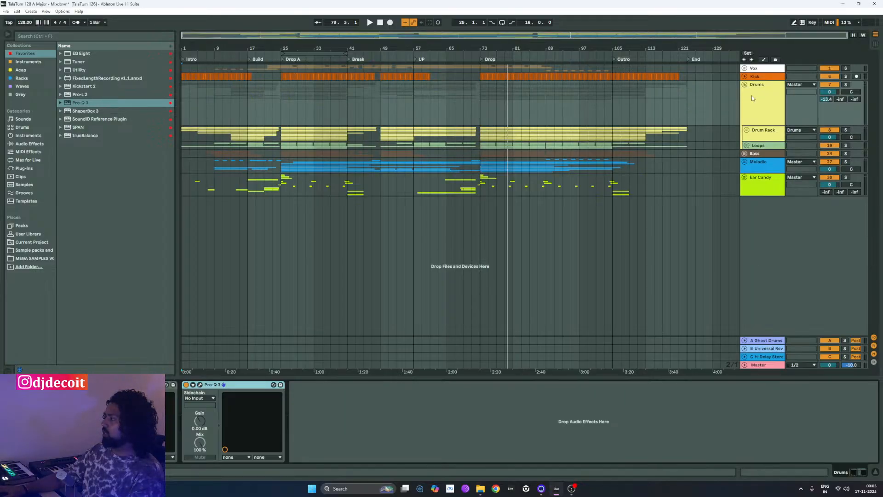
click(747, 131)
scroll(752, 180, down, 5)
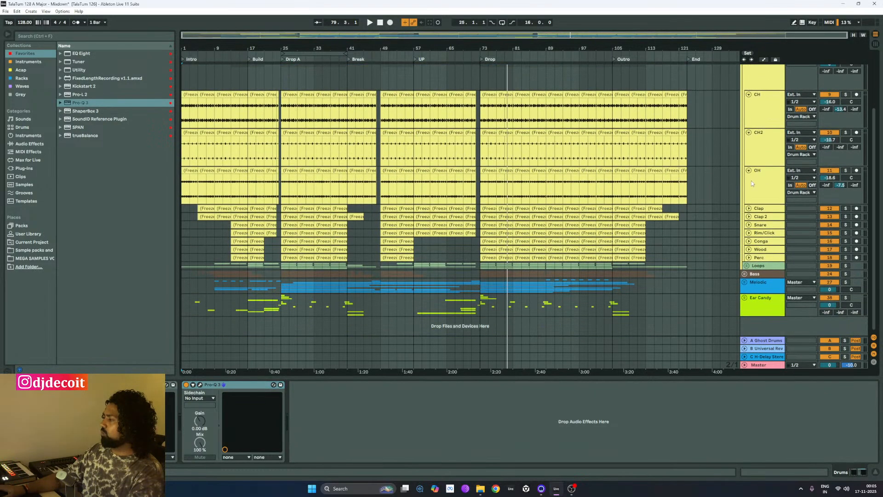
alt+click(749, 208)
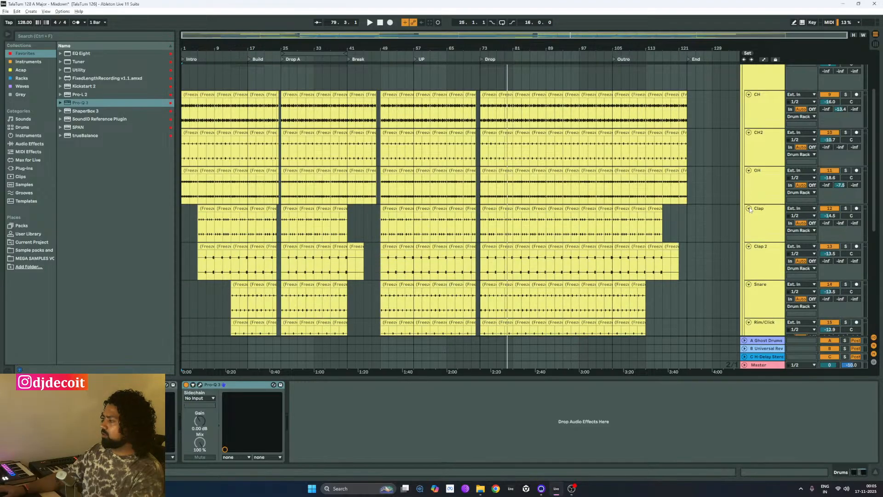
- Pan the CH and OH tracks to 8R, CH2 to 5R, Clap to 11L and Clap 2 to 17L
scroll(750, 210, down, 2)
scroll(698, 196, up, 2)
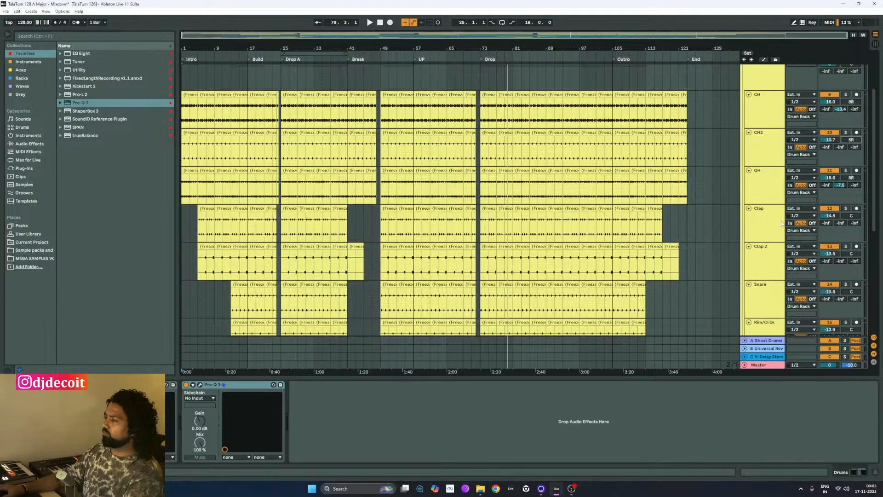
scroll(771, 224, down, 1)
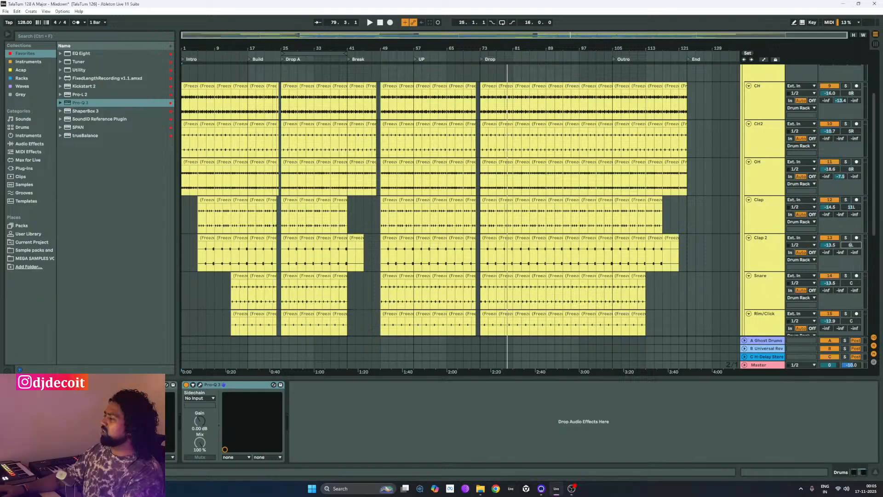
drag(851, 245, 851, 244)
- Pan the Snare track to 10R, Rim/Click to 23L and Conga to 36L
scroll(754, 243, down, 4)
click(765, 252)
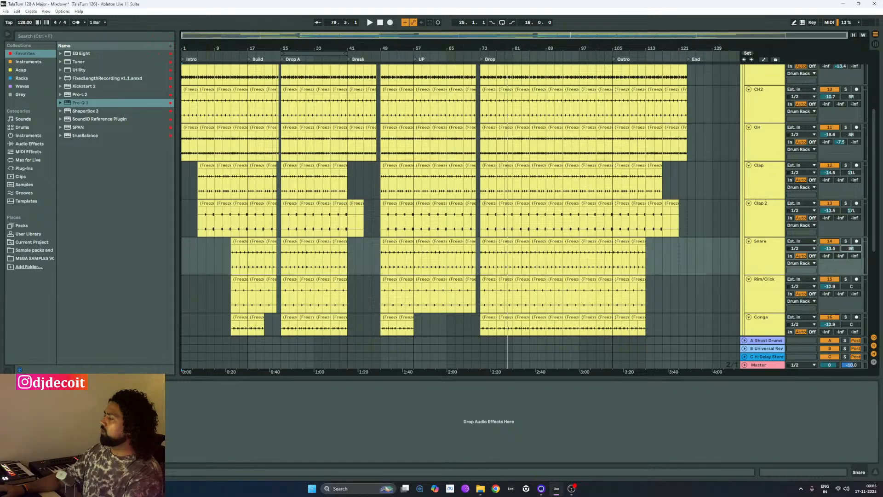
scroll(743, 278, down, 3)
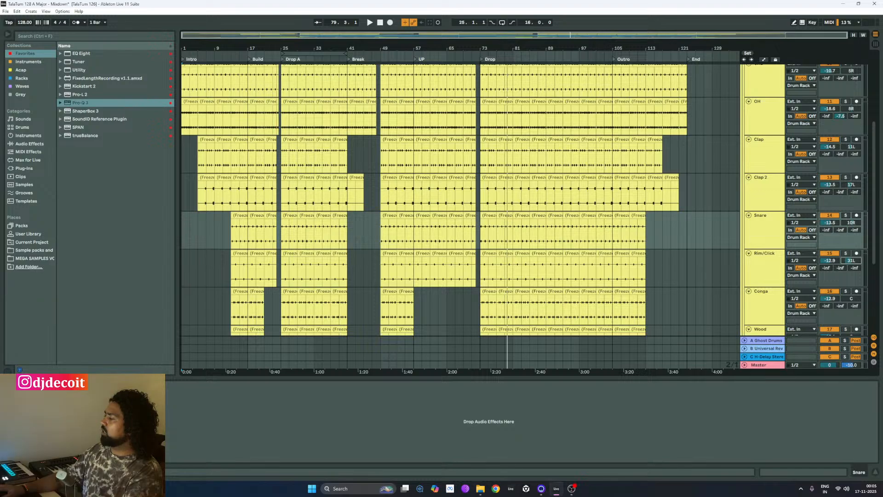
scroll(852, 271, down, 2)
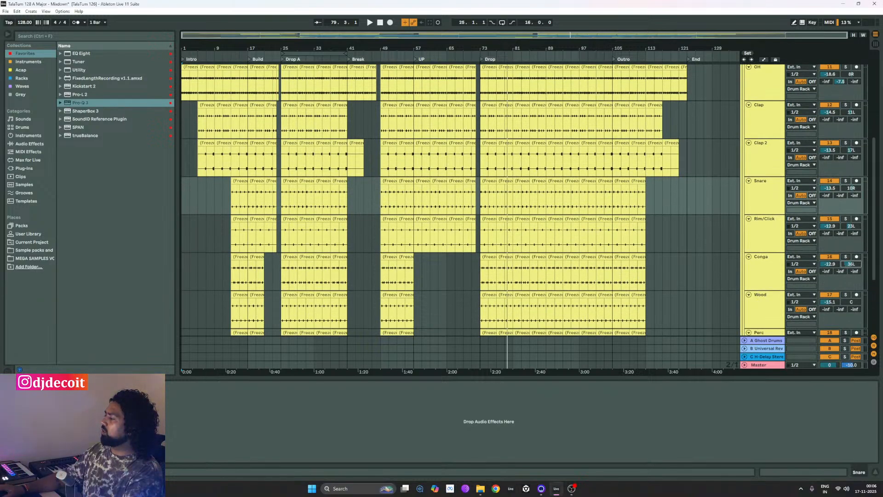
- Pan the Wood track to 38R and the Perc track to 14R
scroll(770, 290, down, 2)
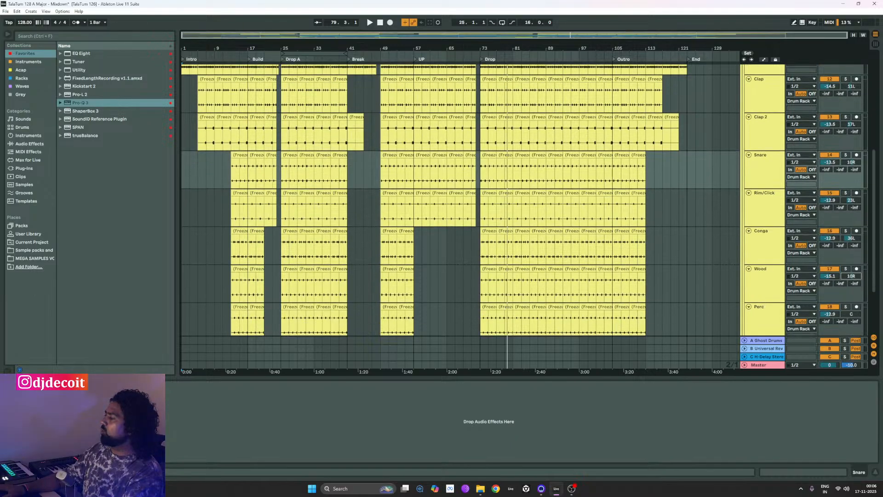
scroll(782, 303, down, 2)
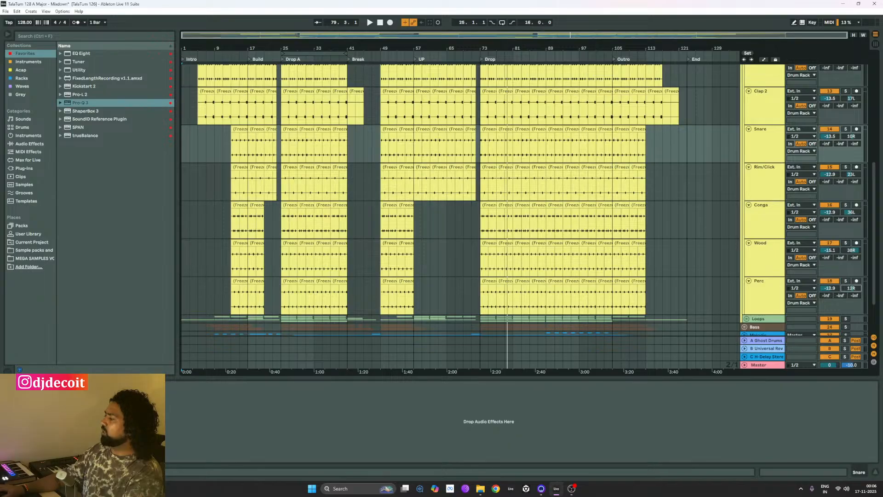
scroll(747, 278, down, 1)
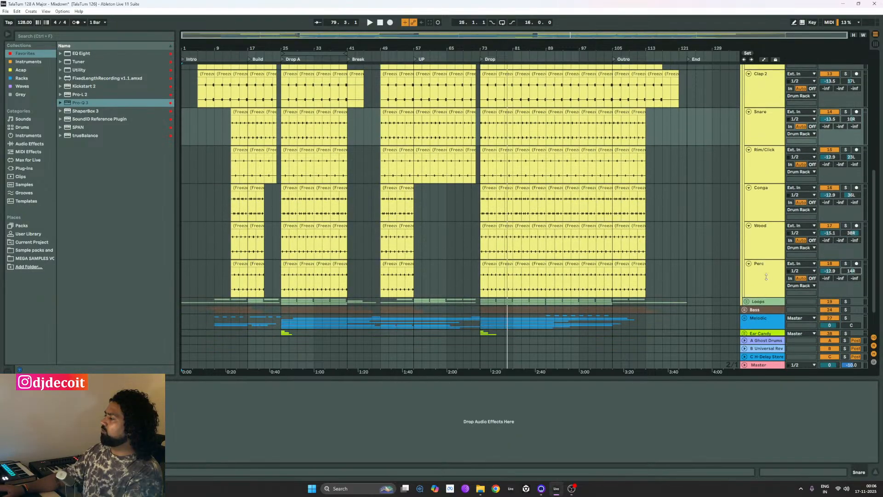
- Fold the Drum Rack, check the mixer controls of the tracks inside Loops, and fold the Loops and Drums groups
scroll(766, 277, up, 15)
scroll(776, 171, up, 2)
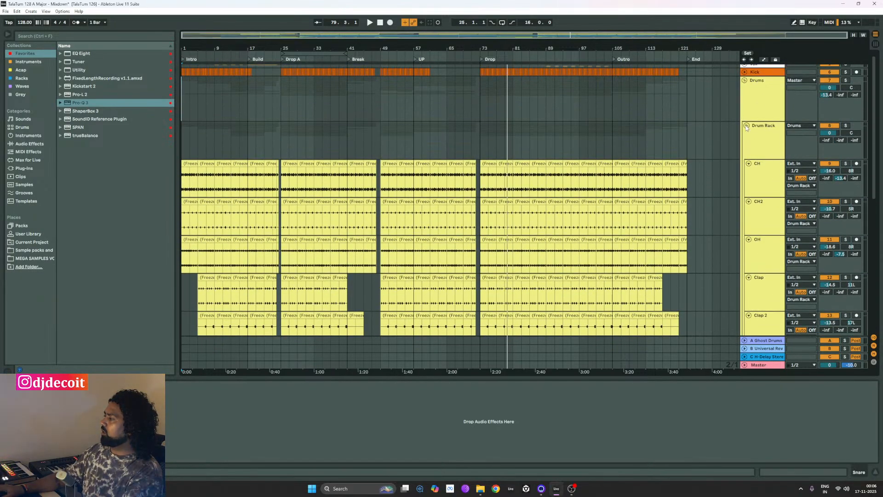
click(746, 127)
click(747, 146)
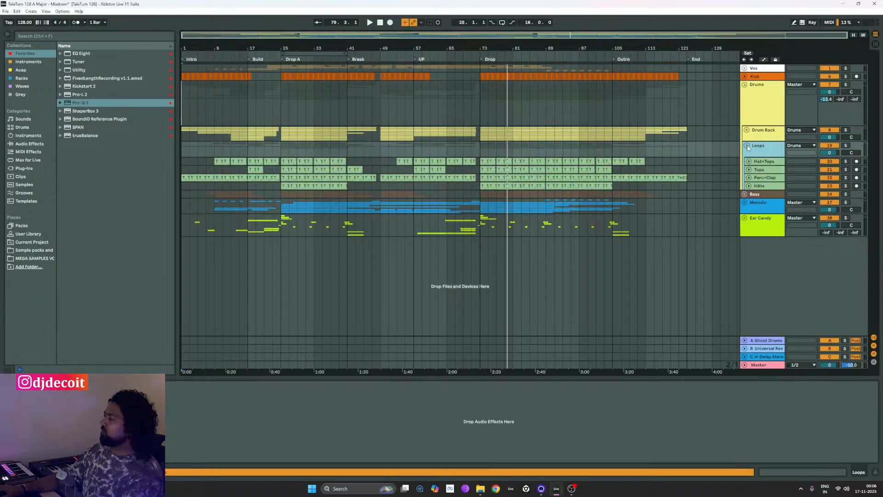
click(765, 161)
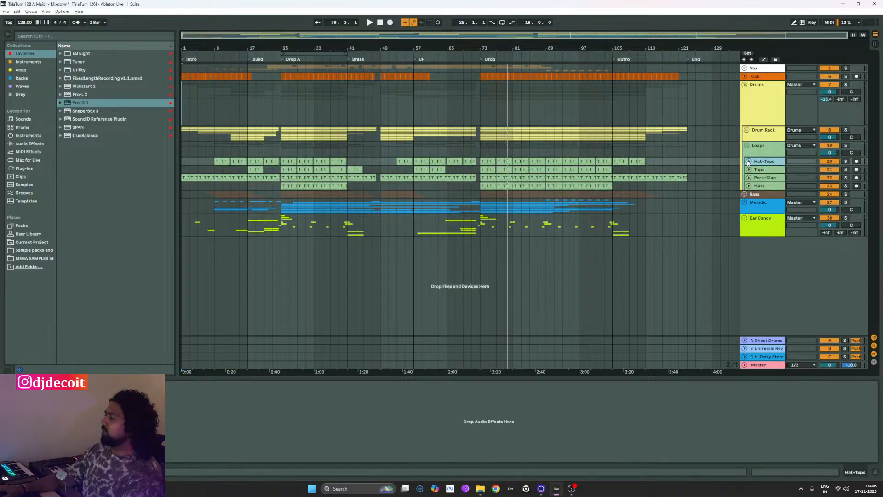
alt+click(748, 161)
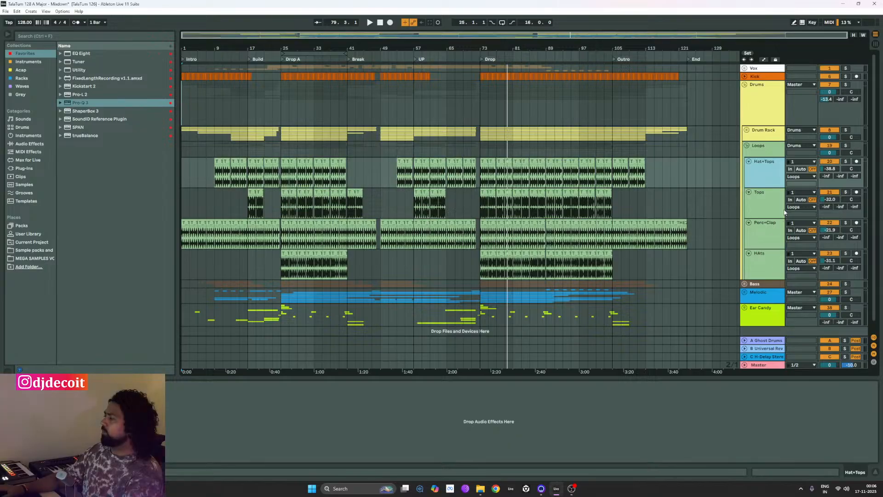
click(746, 146)
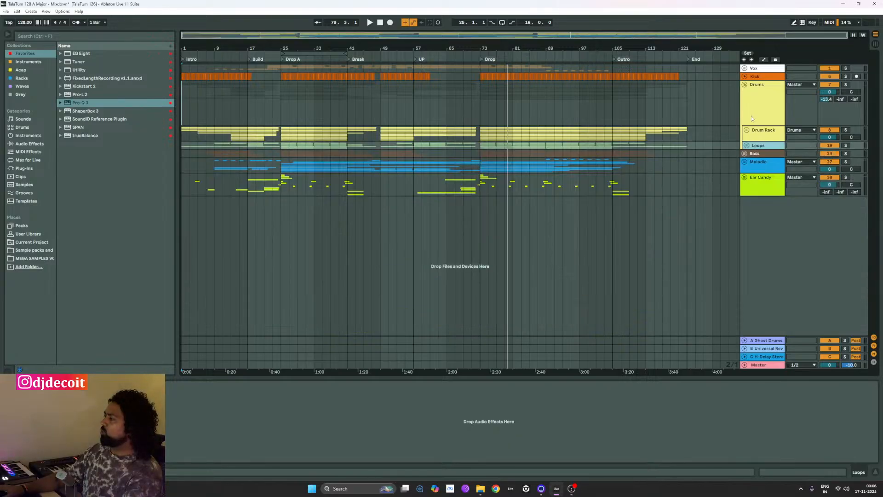
click(745, 85)
- Unfold the Melodic group and expand all its tracks to show their mixer controls
click(763, 123)
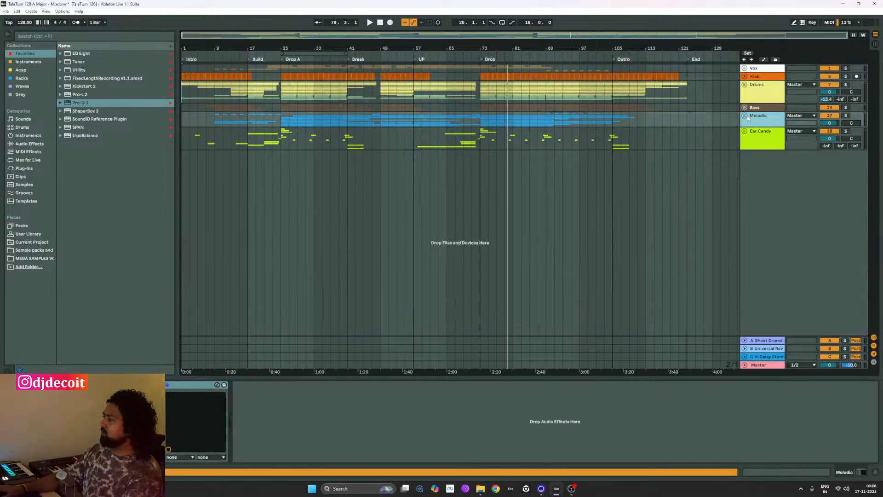
click(744, 116)
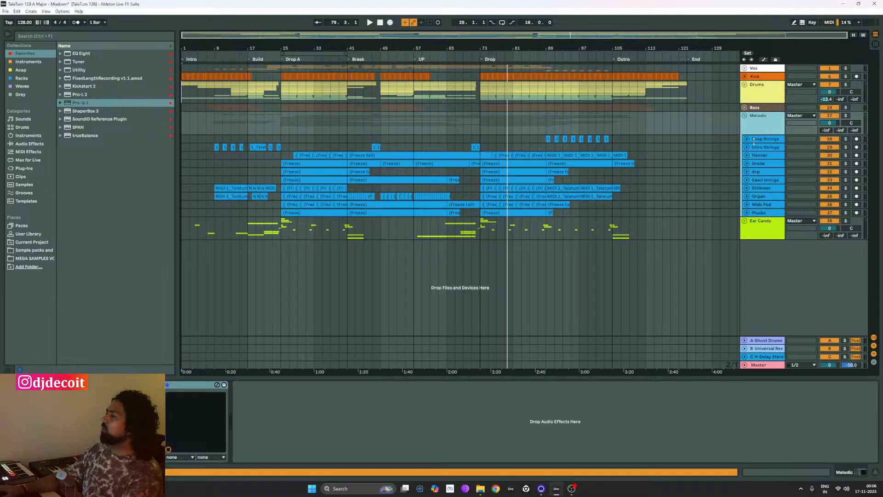
alt+click(746, 139)
scroll(757, 209, down, 4)
scroll(758, 209, down, 3)
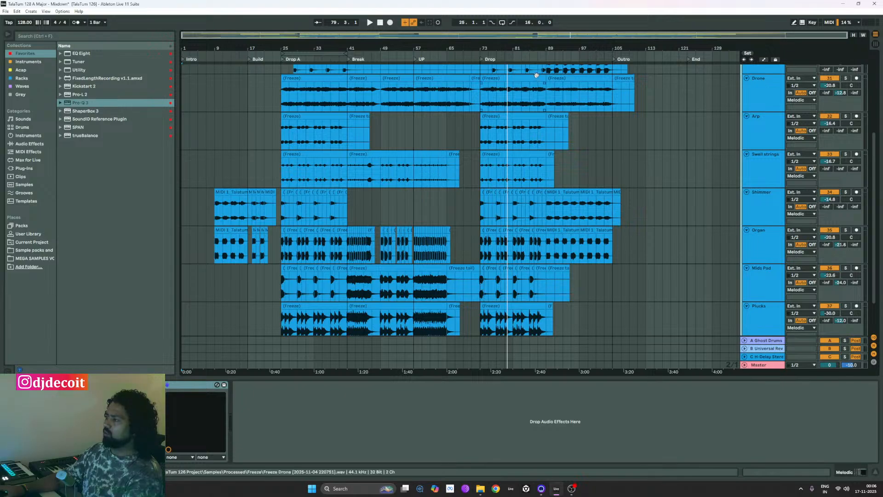
scroll(520, 239, up, 1)
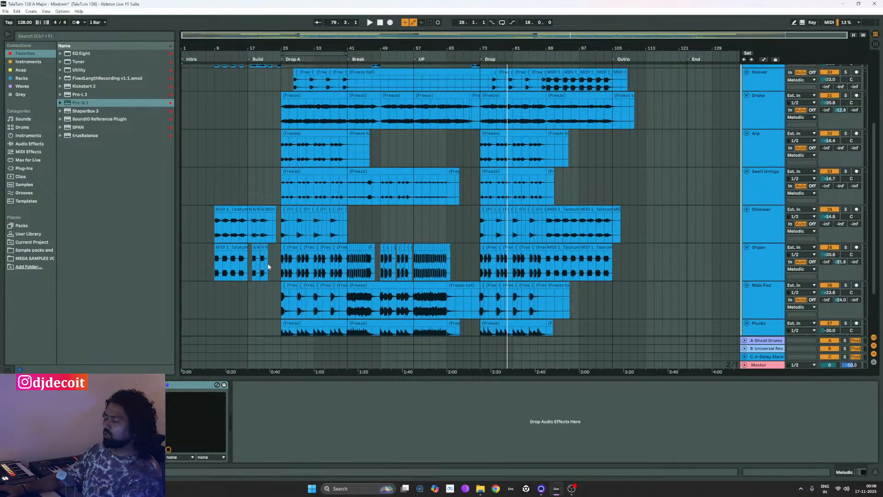
scroll(354, 293, down, 3)
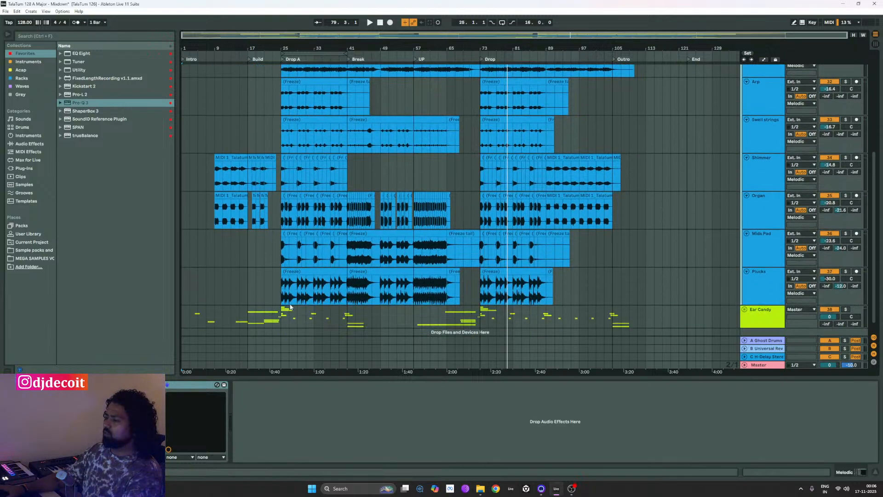
- Pan the Melodic group's Arp track to 11L and its Swell strings track to 9R
click(754, 291)
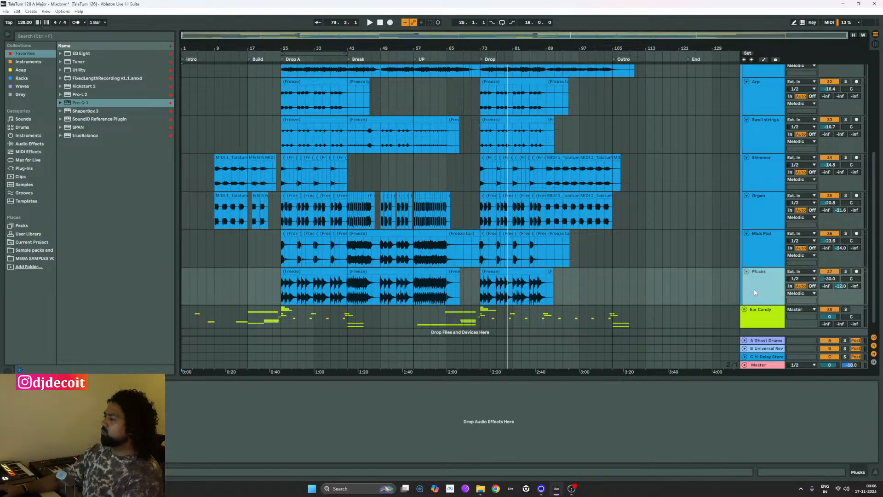
click(771, 212)
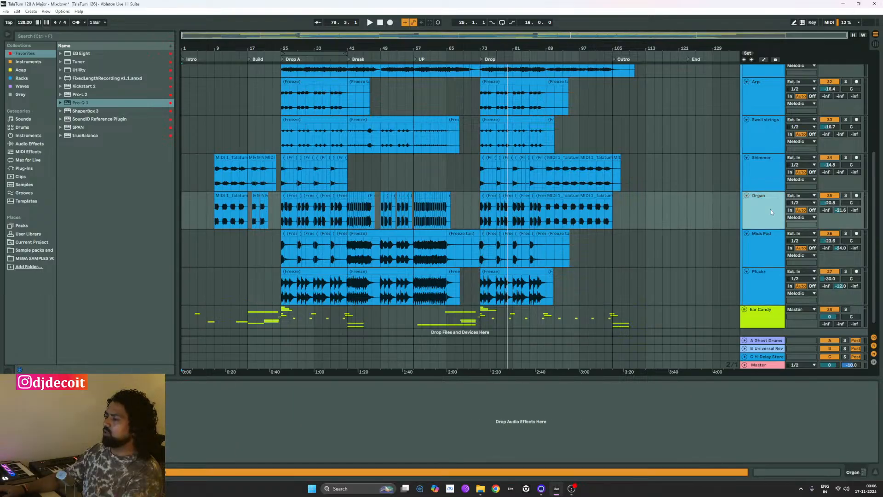
click(769, 135)
click(773, 97)
scroll(767, 142, up, 2)
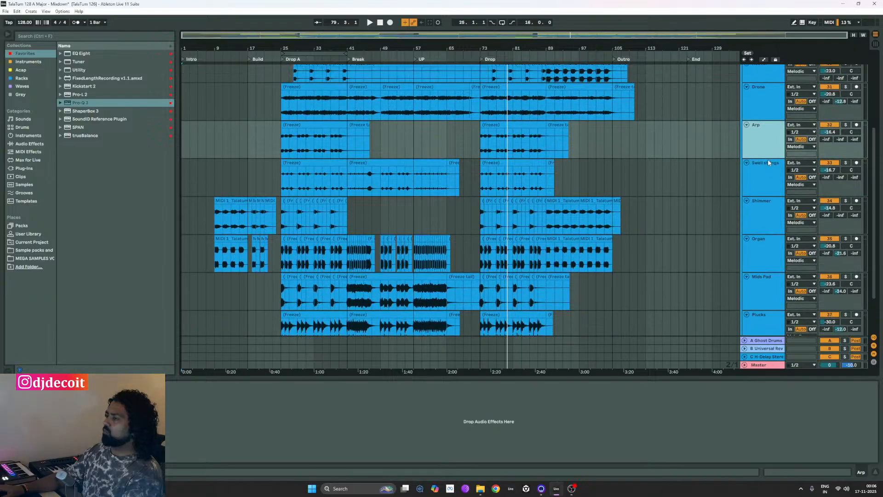
click(770, 110)
scroll(771, 106, up, 2)
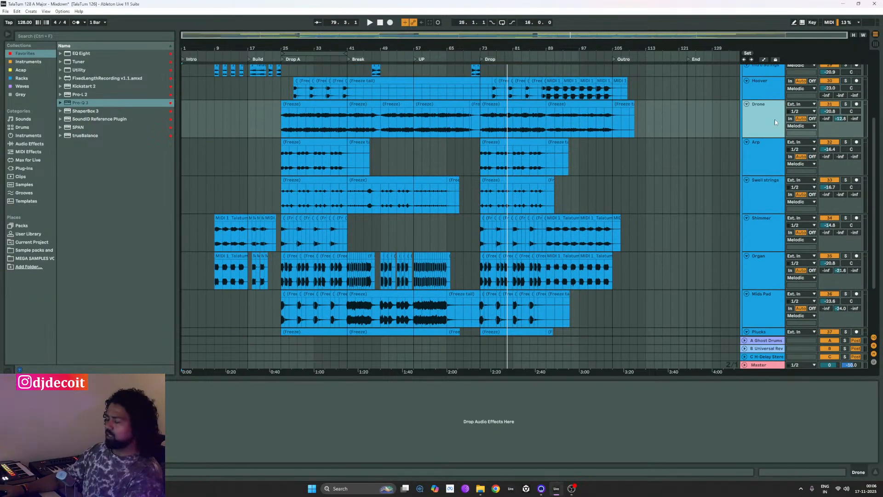
scroll(773, 124, down, 2)
click(769, 134)
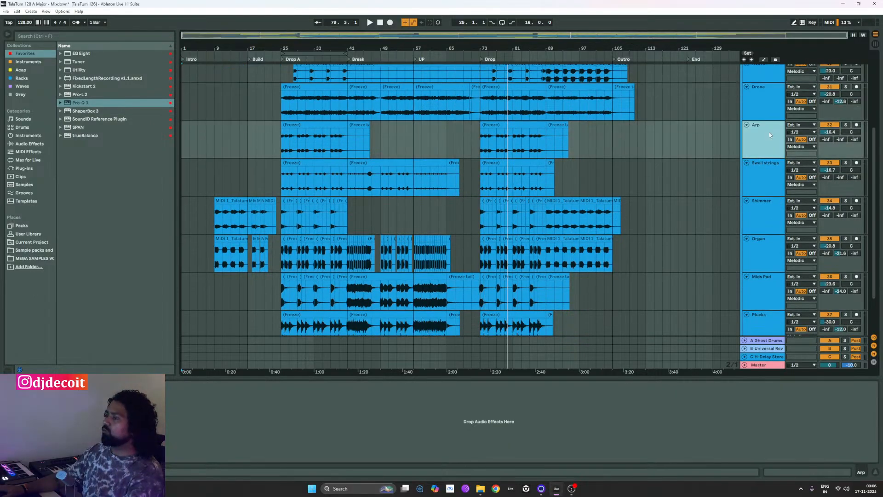
scroll(769, 134, down, 1)
scroll(770, 135, down, 1)
drag(850, 115, 850, 119)
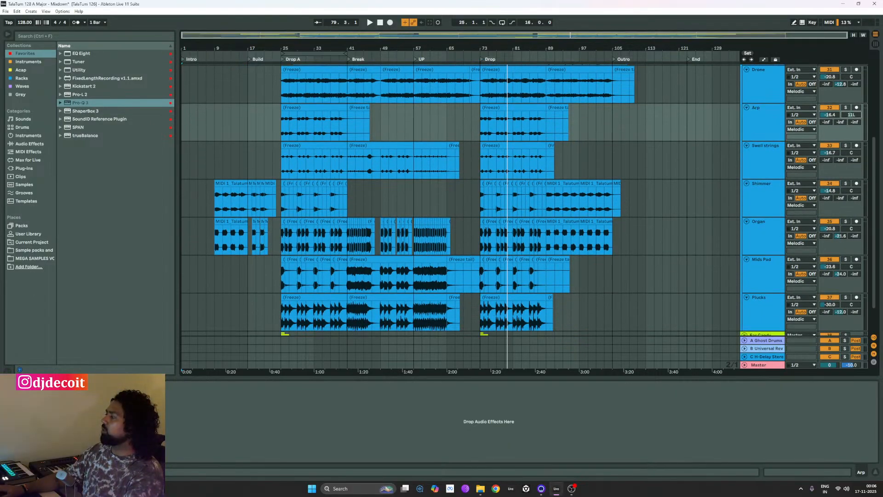
click(773, 160)
drag(845, 153, 845, 151)
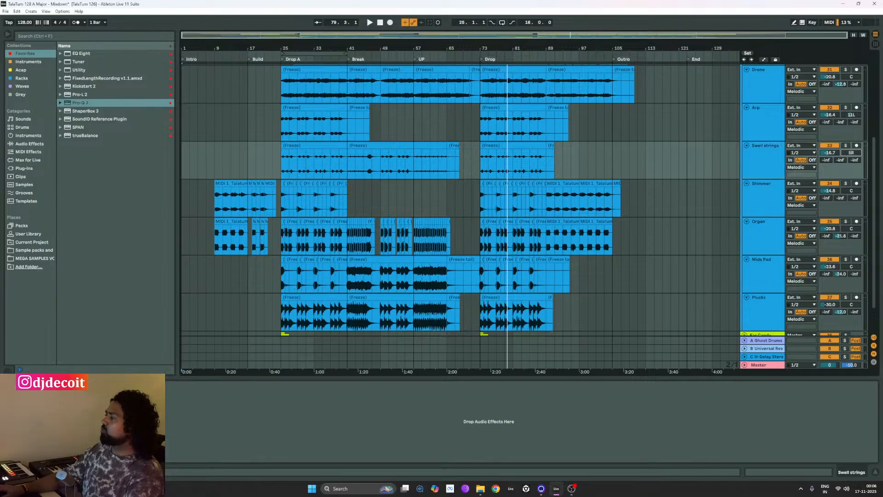
- Pan the Melodic group's Organ track to 4L and its Plucks track to 4R
scroll(772, 199, down, 3)
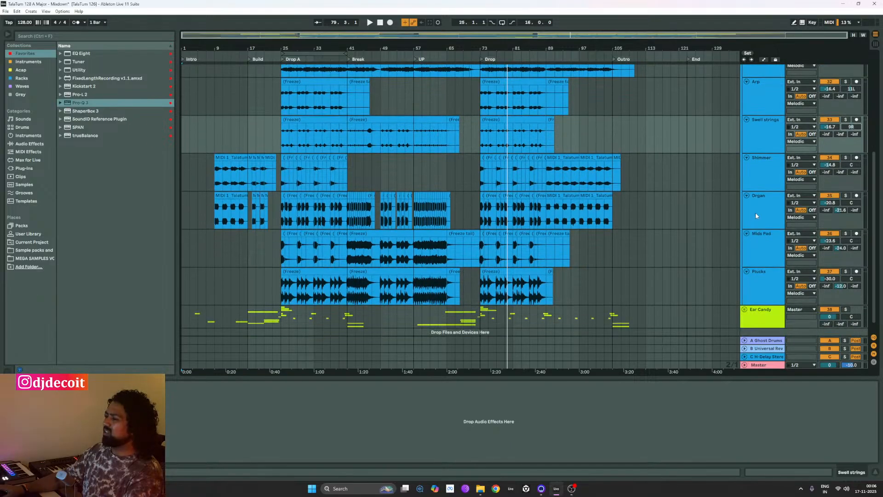
click(758, 174)
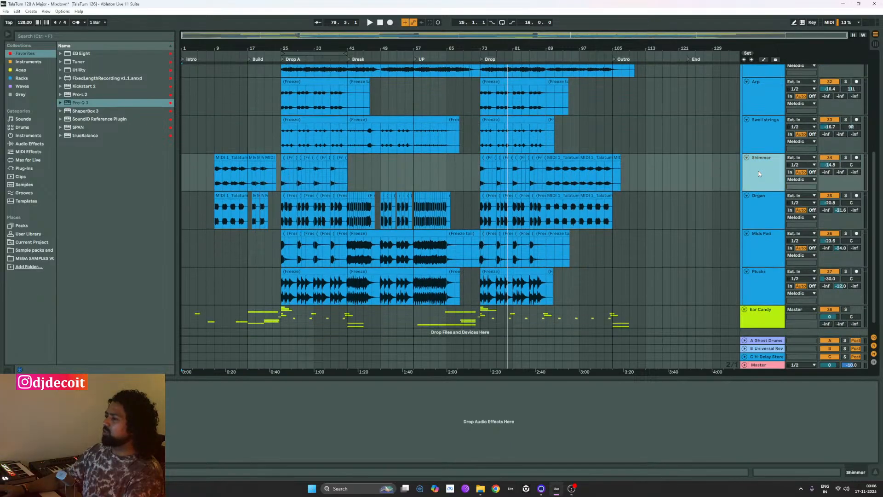
click(769, 203)
scroll(769, 202, down, 1)
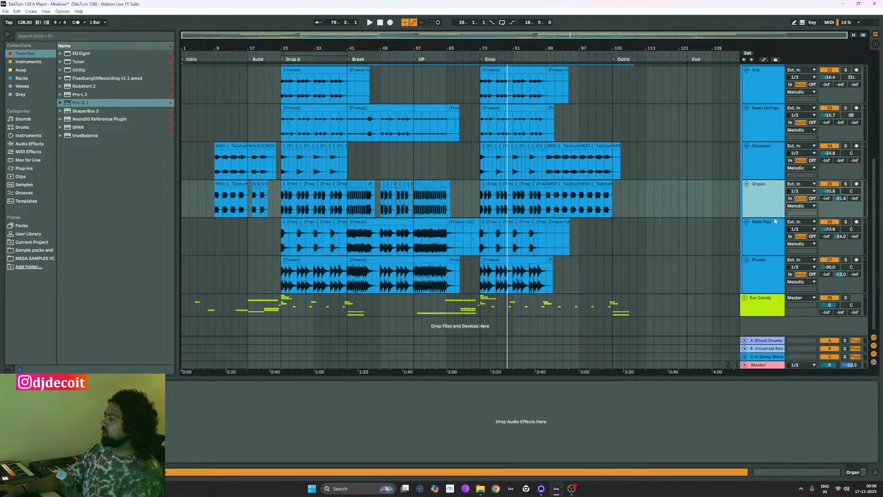
scroll(775, 223, up, 3)
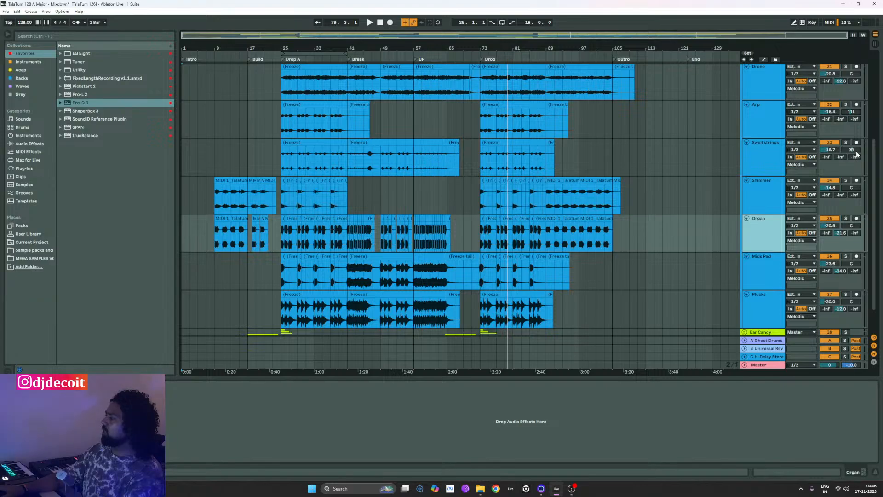
scroll(772, 211, down, 3)
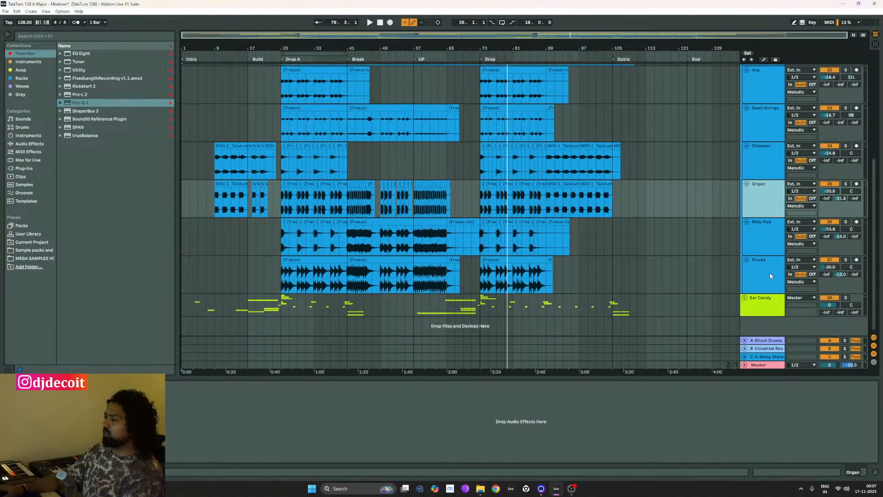
drag(852, 191, 852, 194)
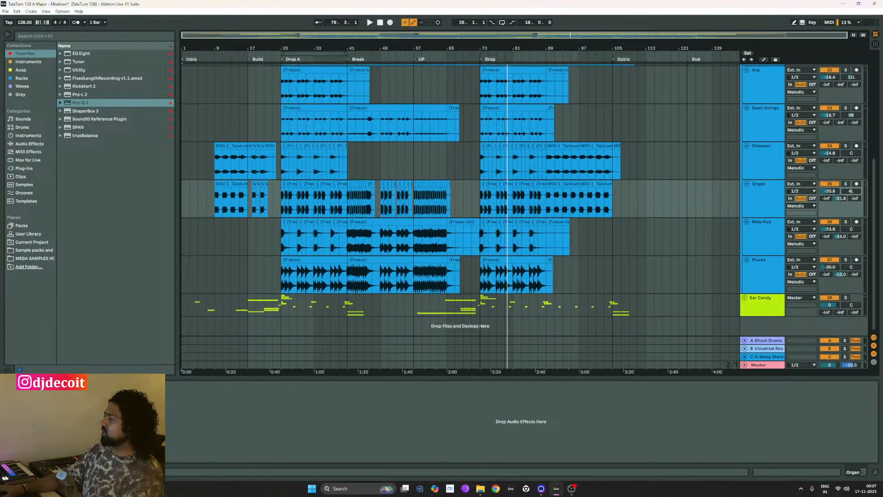
click(781, 267)
drag(850, 267, 850, 266)
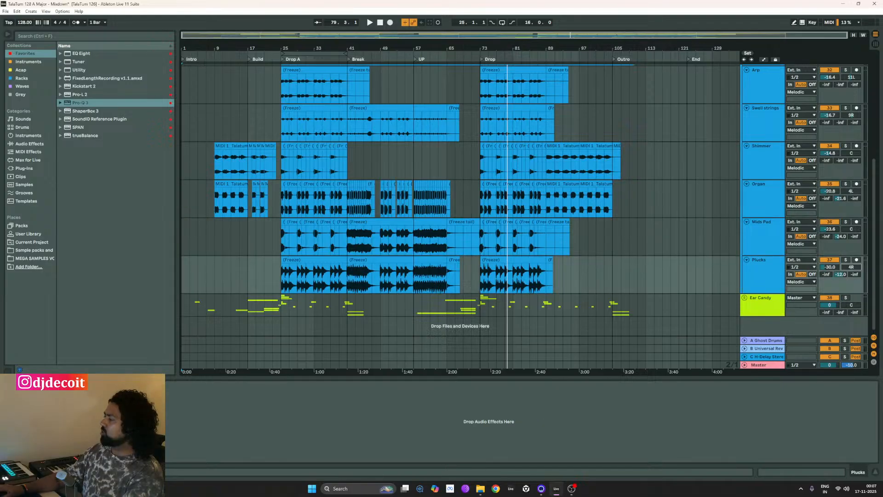
- Collapse the Melodic group's individual tracks and fold the group
scroll(745, 268, up, 8)
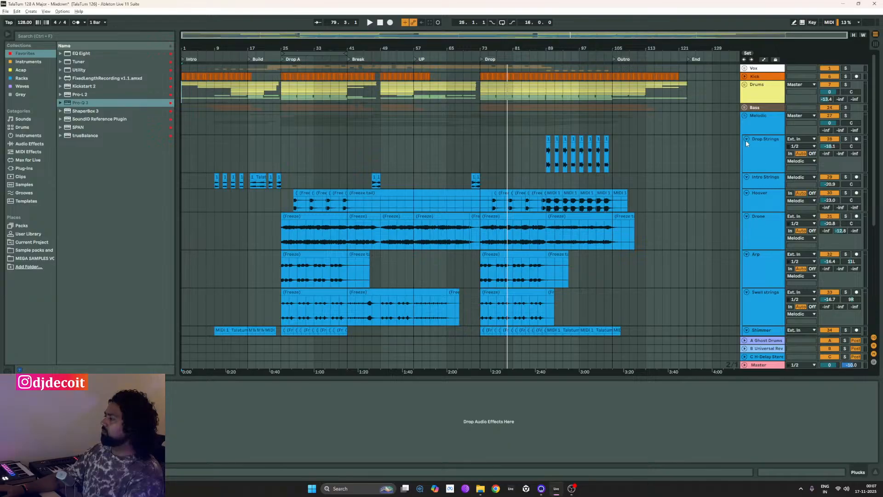
alt+click(745, 141)
click(745, 117)
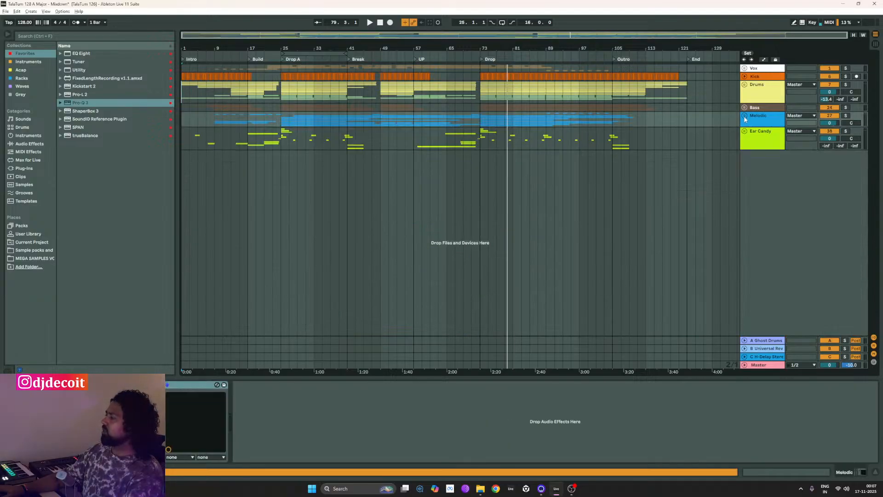
click(774, 143)
click(766, 98)
key(ctrl+g)
key(ctrl+z)
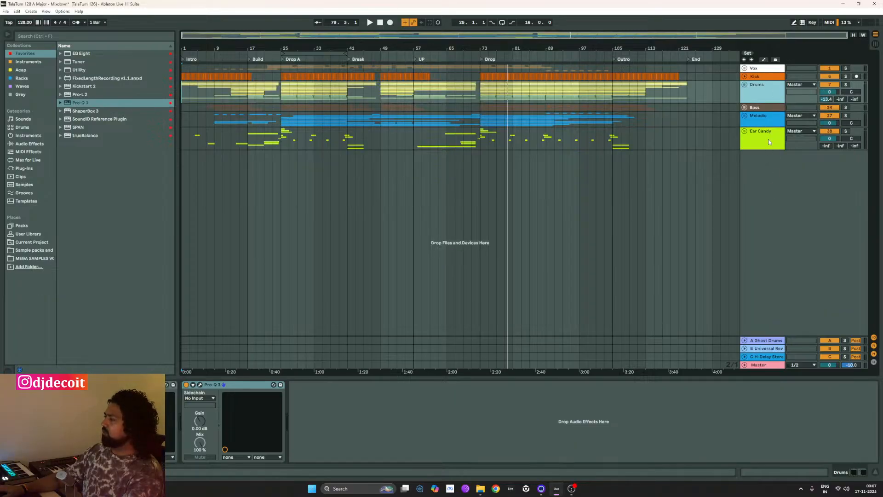
- Play the track from the Break at bar 41 and examine the Master's output in the SPAN analyser, placed below the track lanes
click(763, 367)
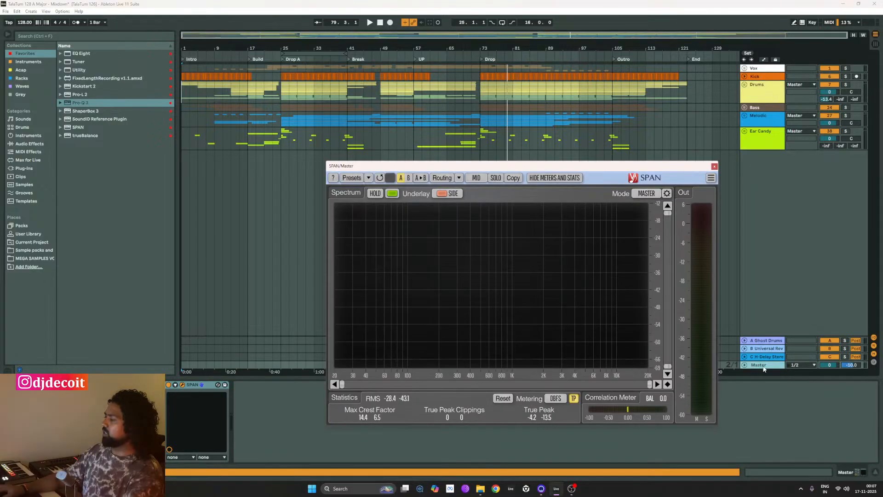
drag(487, 166, 470, 159)
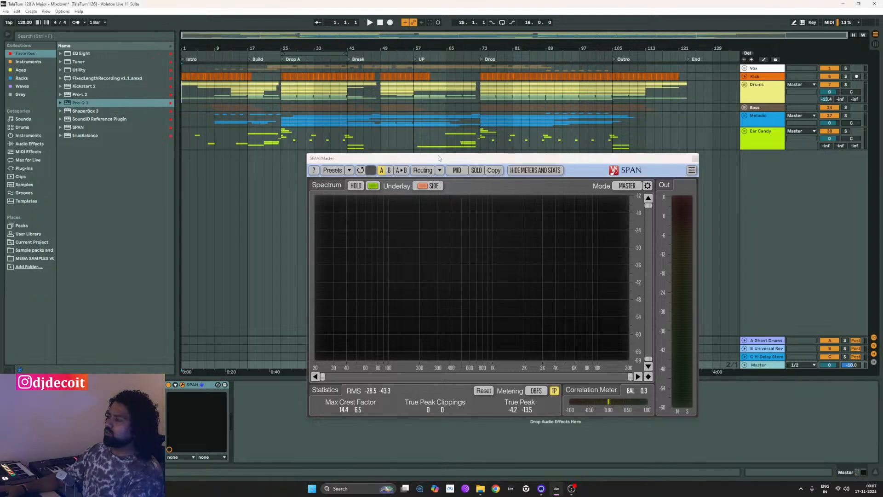
drag(476, 159, 470, 189)
click(345, 173)
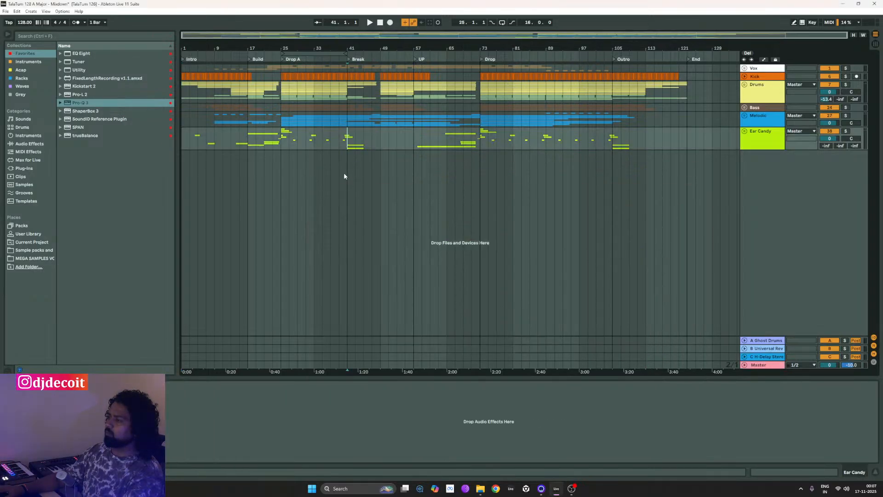
click(771, 368)
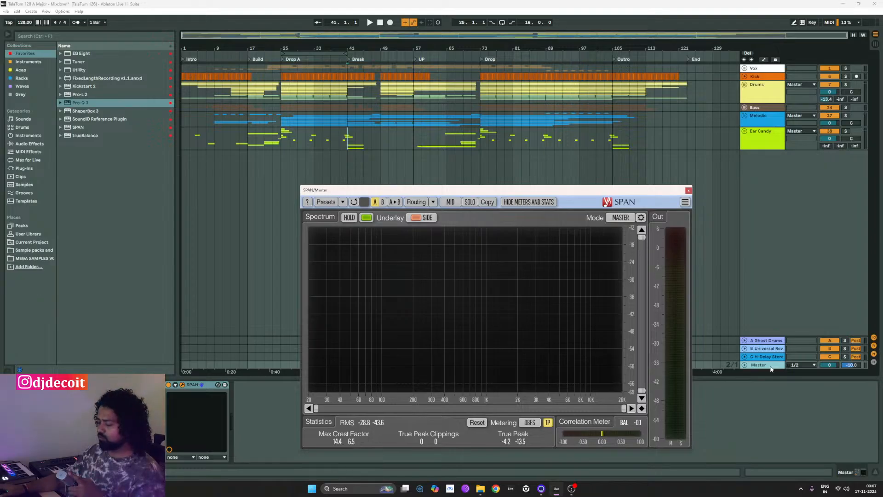
key(space)
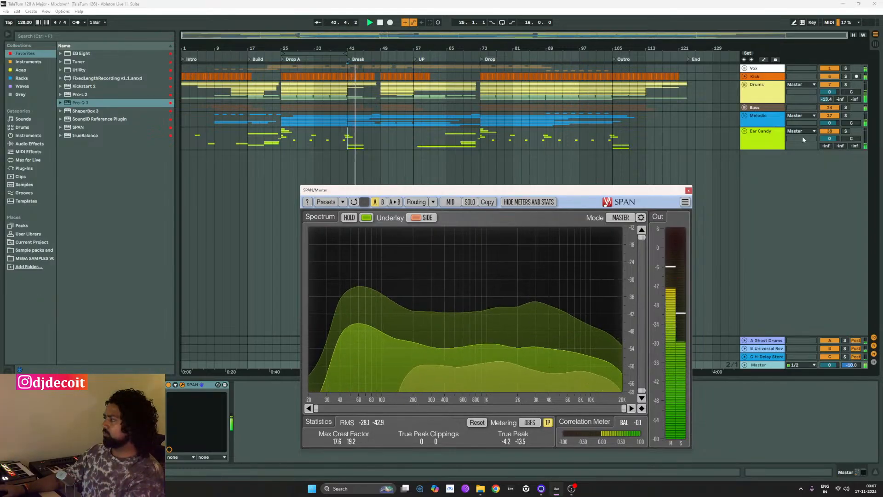
- Select the Drums group to show its device chain during playback
click(765, 90)
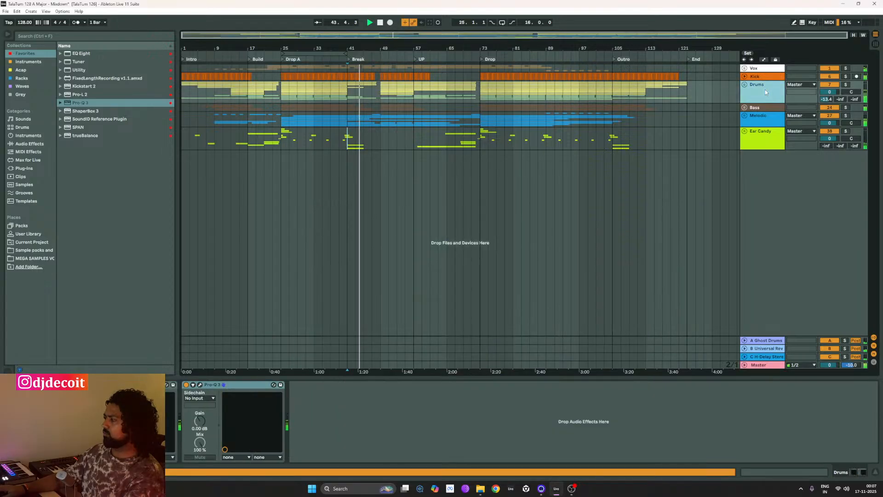
- Inspect the Pro-Q 3 EQ curve on the Drums group, then select the Melodic group
click(200, 385)
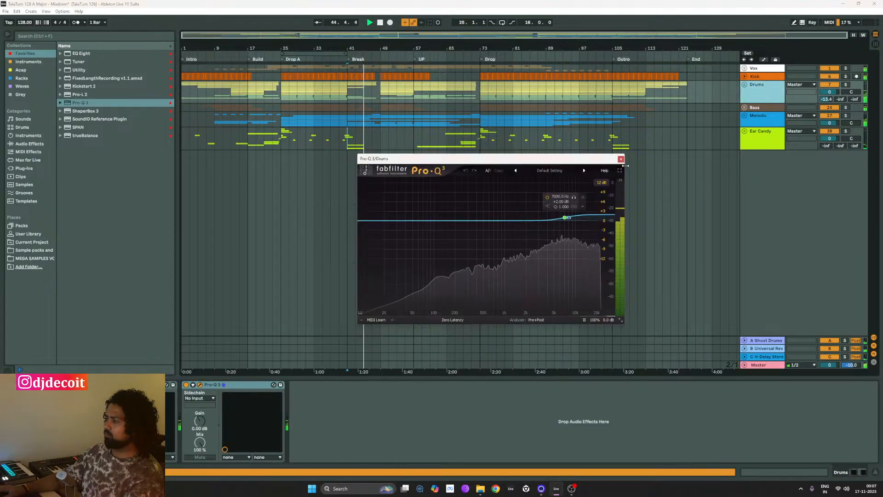
click(621, 159)
click(758, 122)
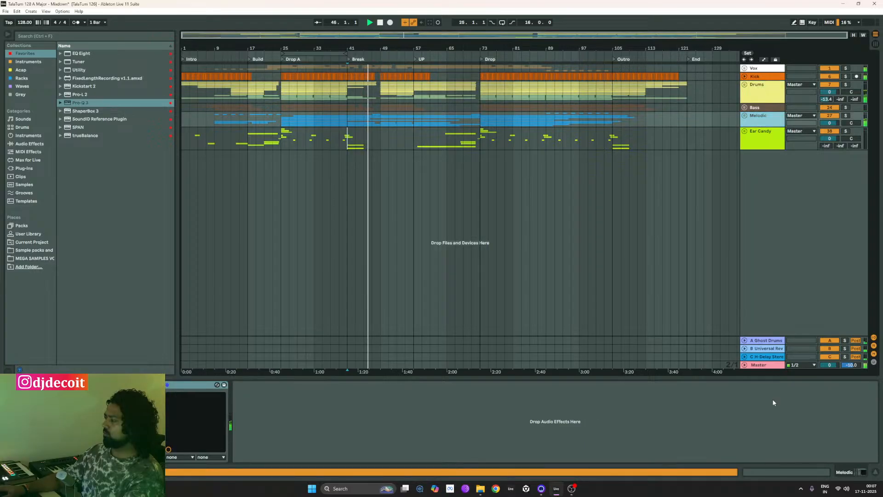
- Insert a Pro-Q 3 equalizer ahead of SPAN on the Master track
click(767, 365)
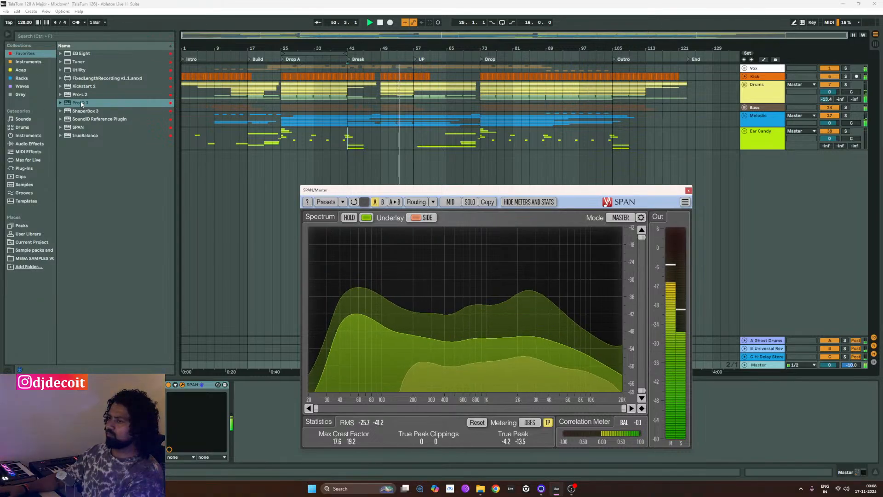
click(170, 411)
drag(169, 412, 170, 411)
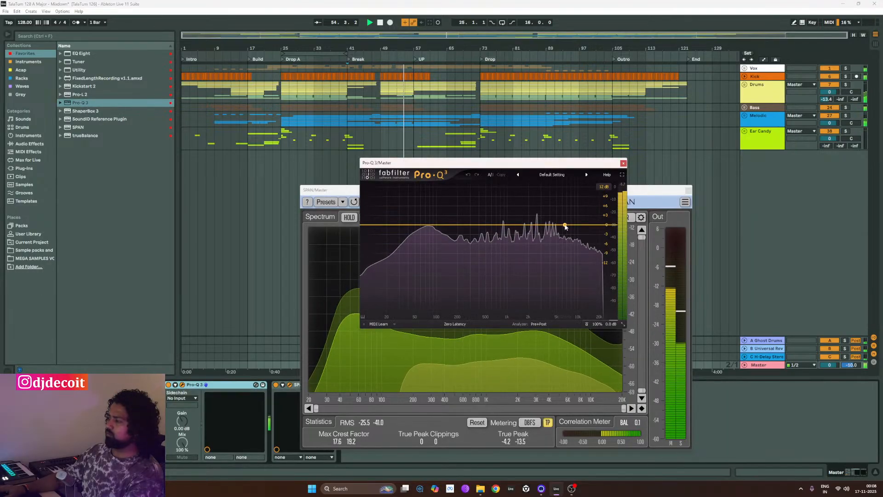
- Add a high-frequency band to the Master's Pro-Q 3, with stereo placement Side and frequency 6000 Hz
click(565, 226)
right_click(565, 225)
mouse_move(616, 271)
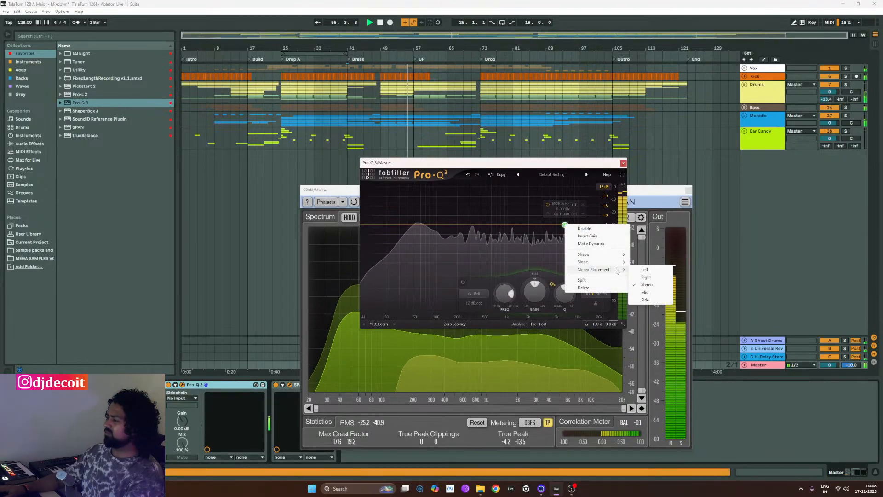
click(646, 299)
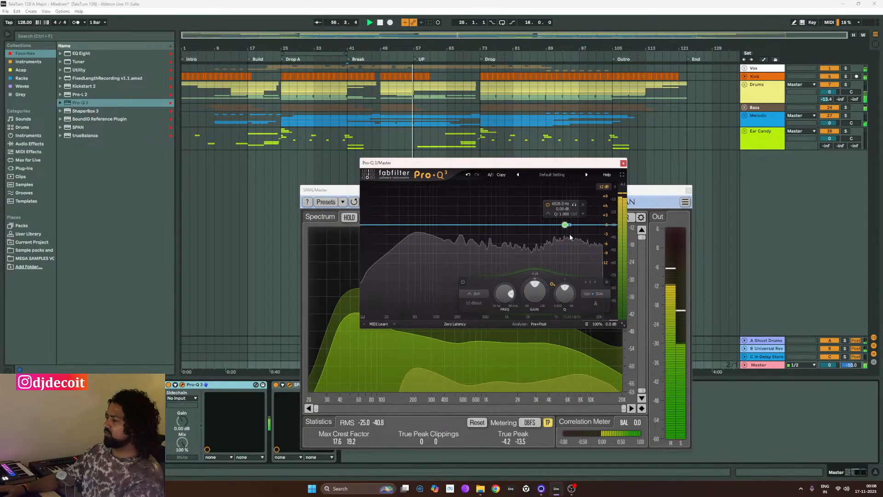
double_click(506, 294)
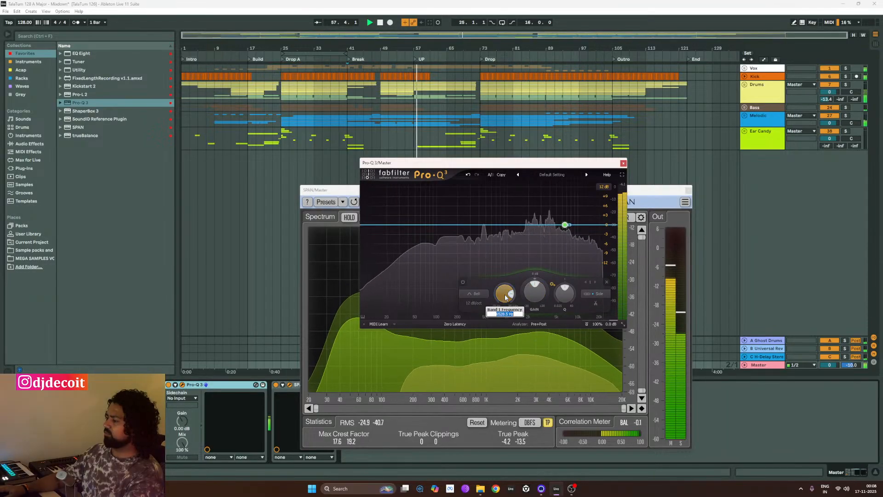
text(6000)
key(Return)
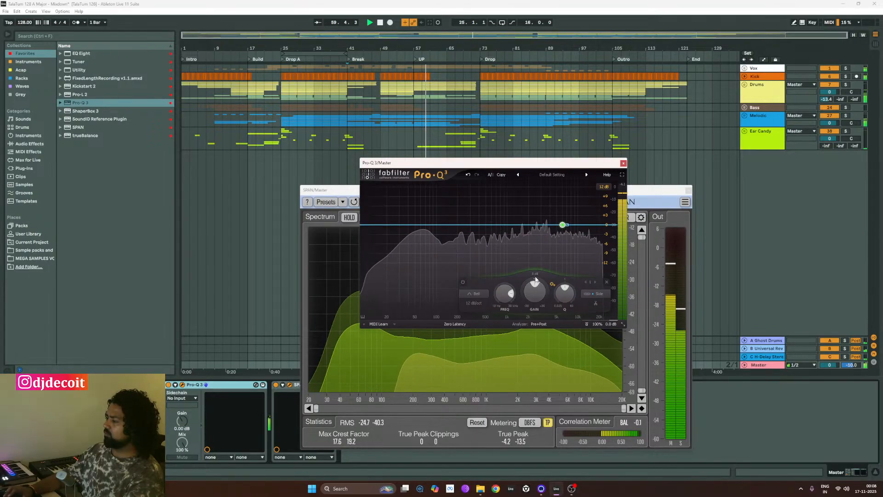
- Shape the 6000 Hz Side band as a dynamic High Shelf, entering a 1 dB dynamic range and raising it further
double_click(535, 279)
text(1 Dynamic Range)
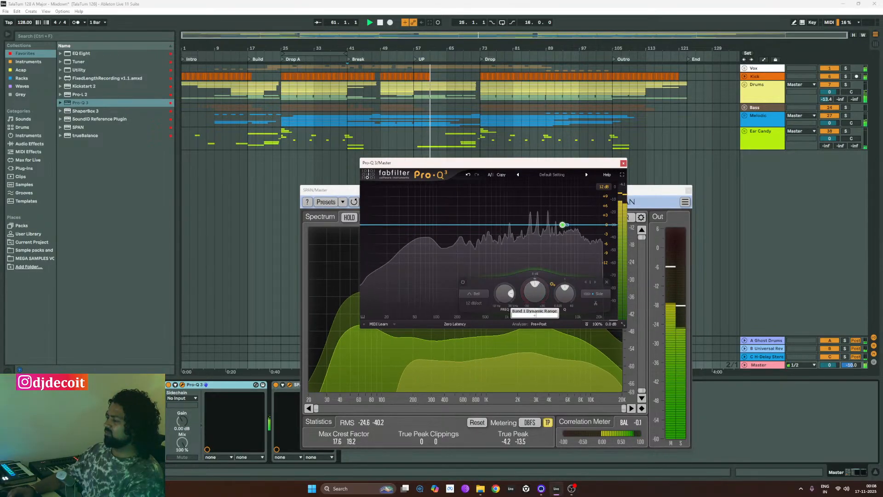
key(Return)
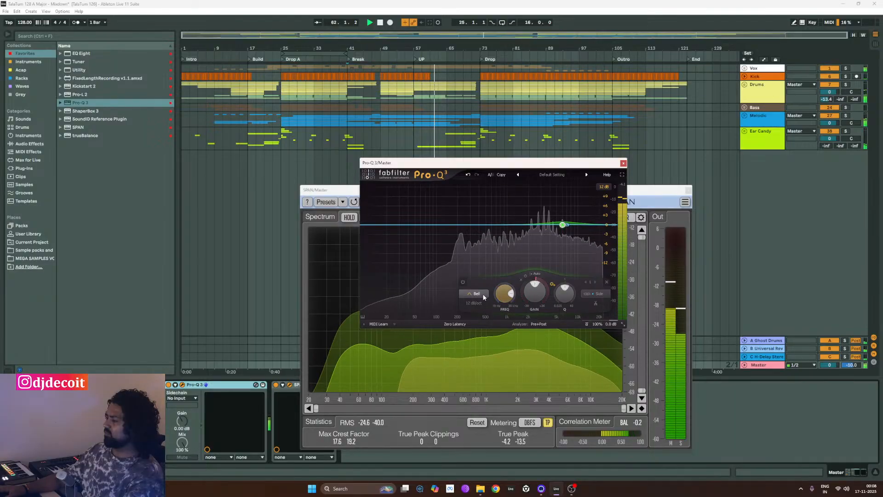
click(481, 249)
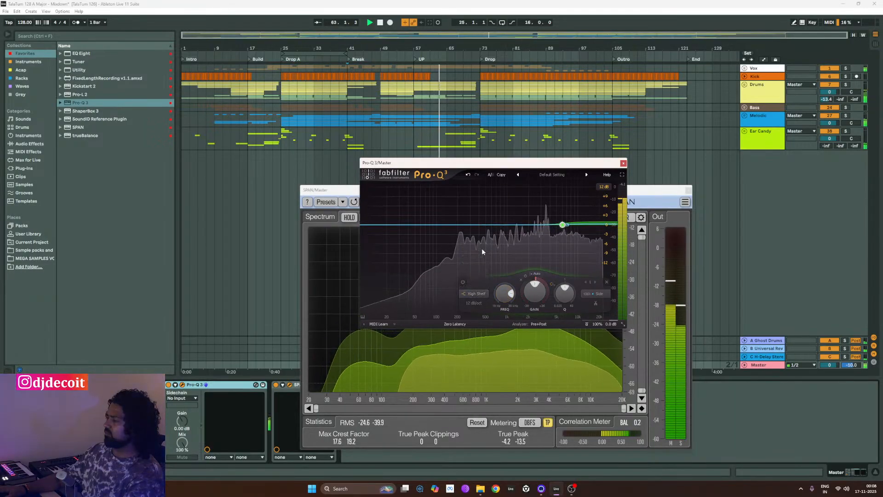
double_click(535, 282)
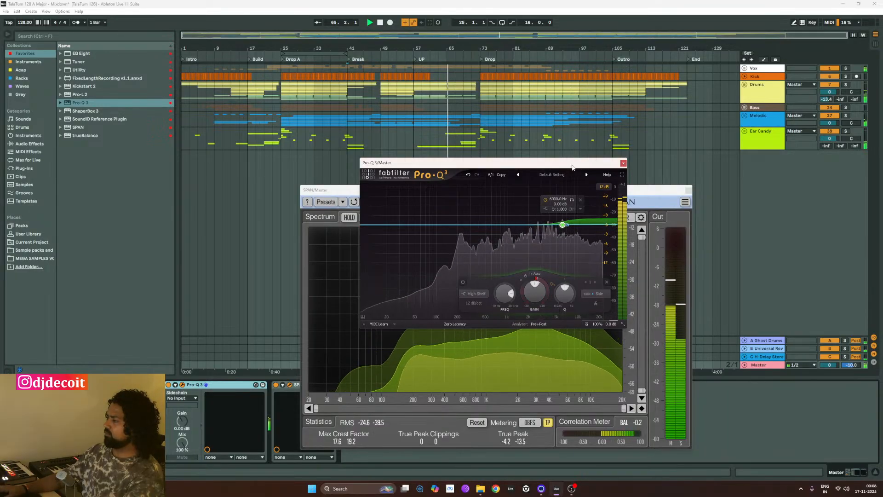
- Arrange the Pro-Q 3 and SPAN windows side by side so both are fully visible
drag(573, 166, 316, 147)
drag(382, 190, 412, 145)
drag(310, 146, 308, 144)
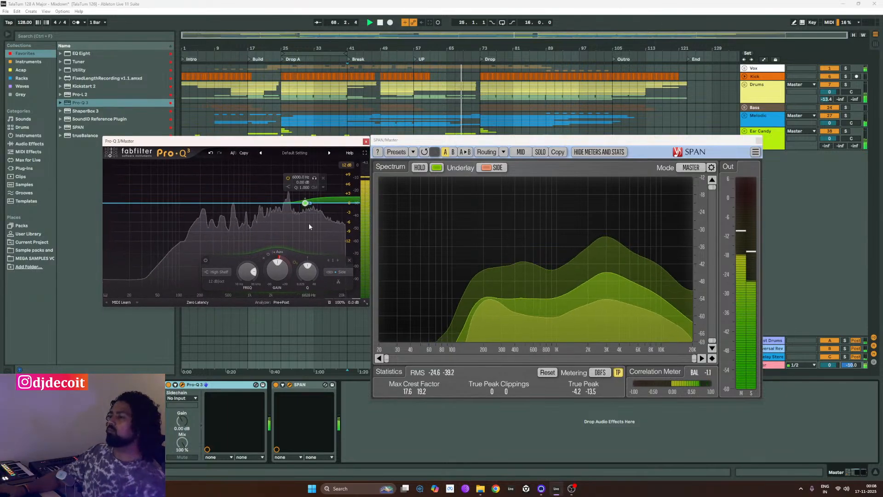
- Add a low-end band to Pro-Q 3 as a Low Cut with a Brickwall slope at 30 Hz
click(156, 204)
click(125, 272)
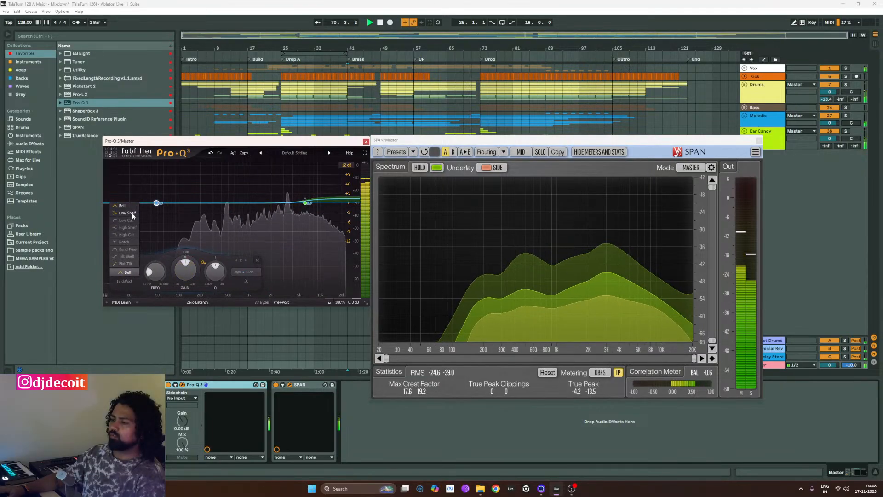
click(126, 220)
click(124, 281)
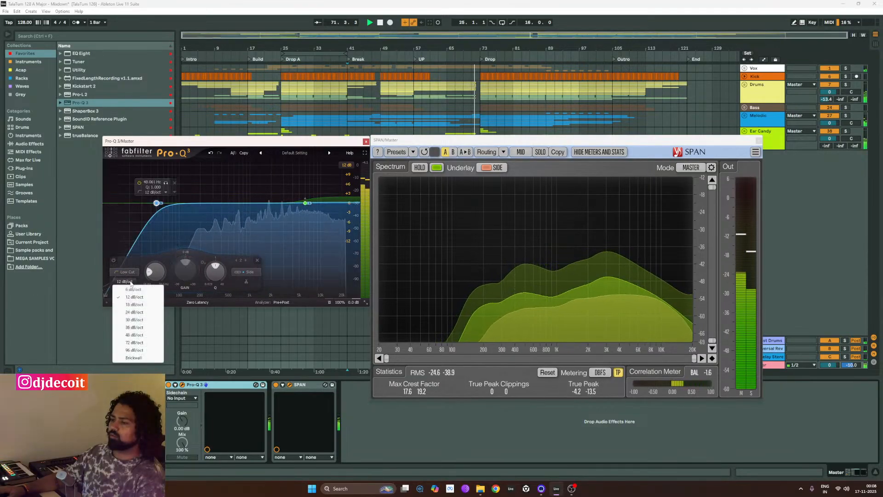
click(133, 357)
double_click(155, 272)
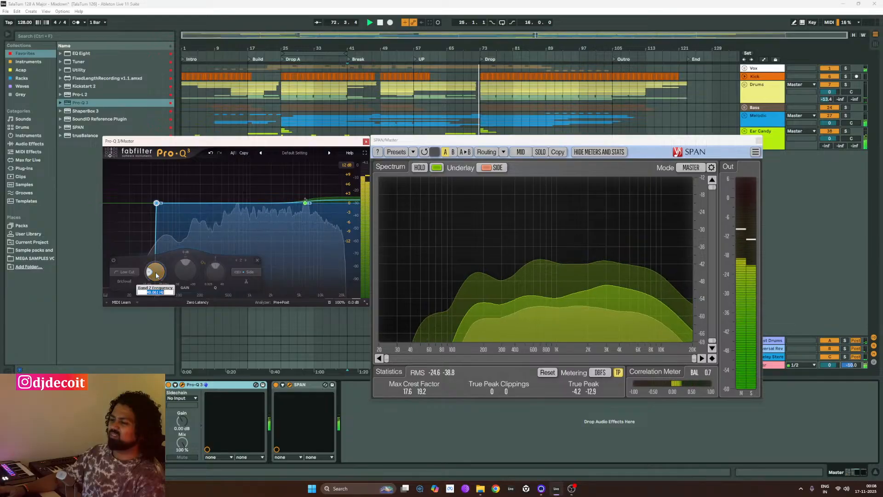
text(30)
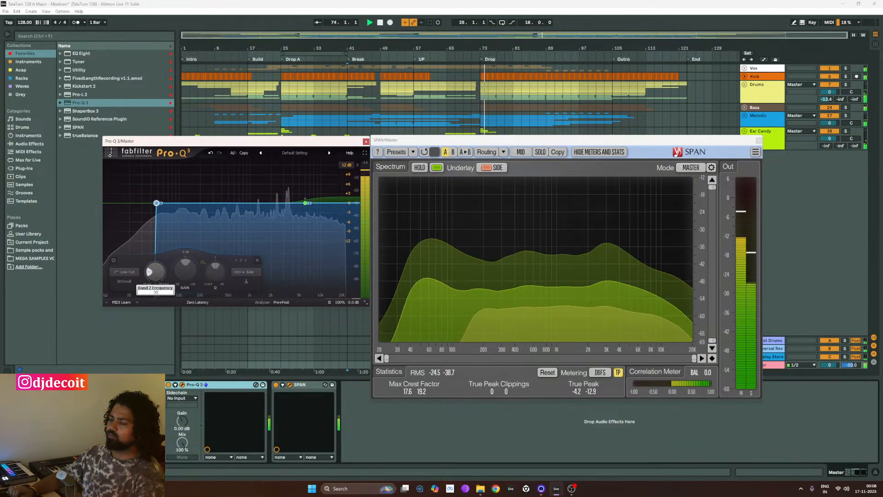
key(Return)
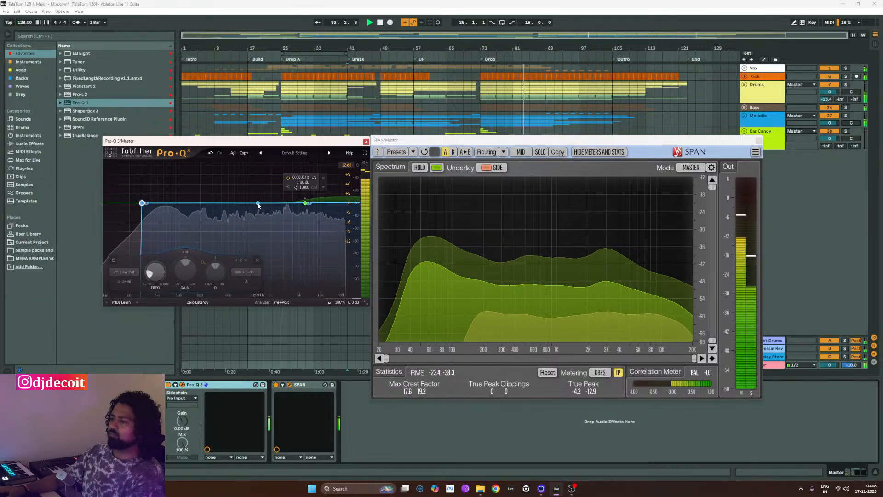
- Add a midrange band at about 600 Hz and change the 30 Hz Low Cut's stereo placement to Stereo
click(234, 202)
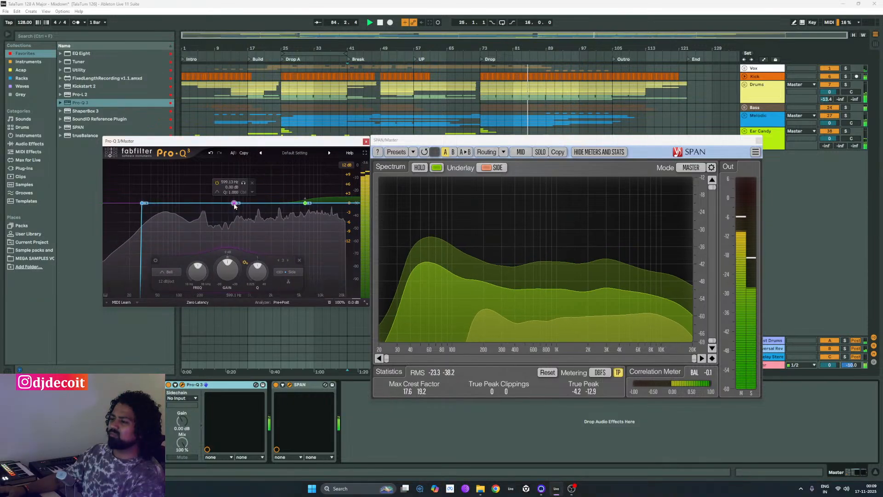
right_click(142, 203)
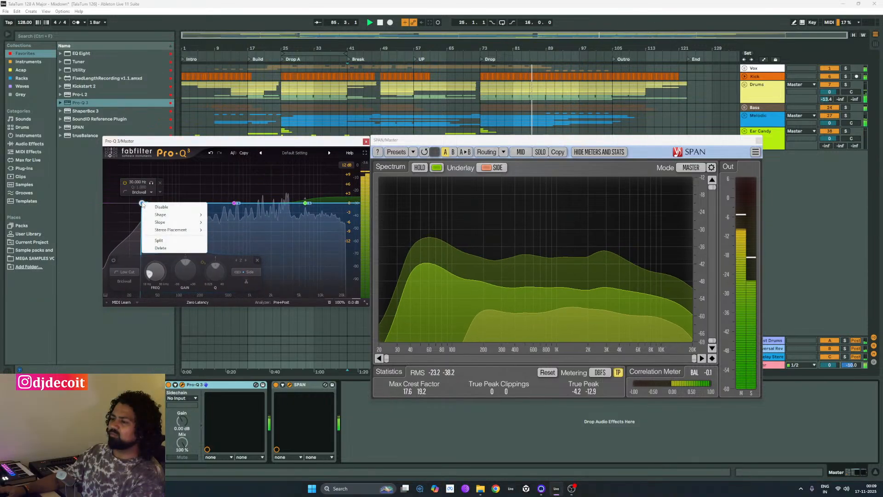
mouse_move(183, 229)
click(235, 245)
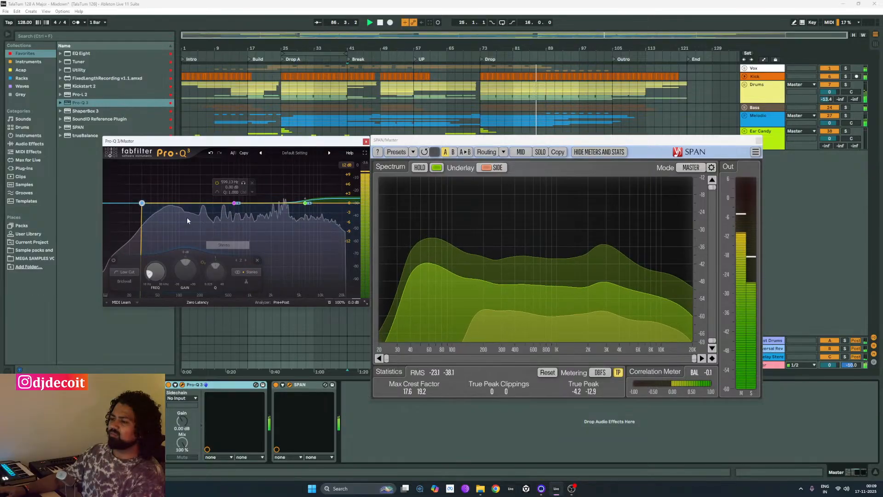
- Set the new midrange band's stereo placement to Mid and its frequency to 2000 Hz
right_click(234, 203)
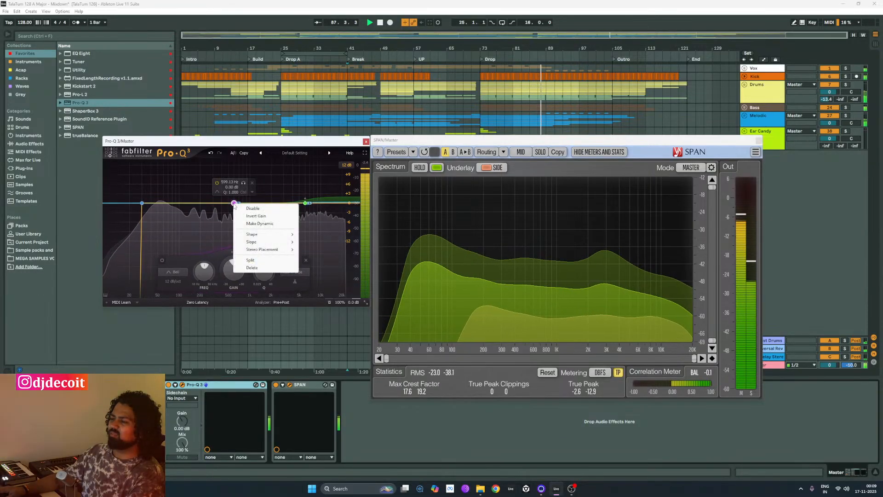
mouse_move(280, 249)
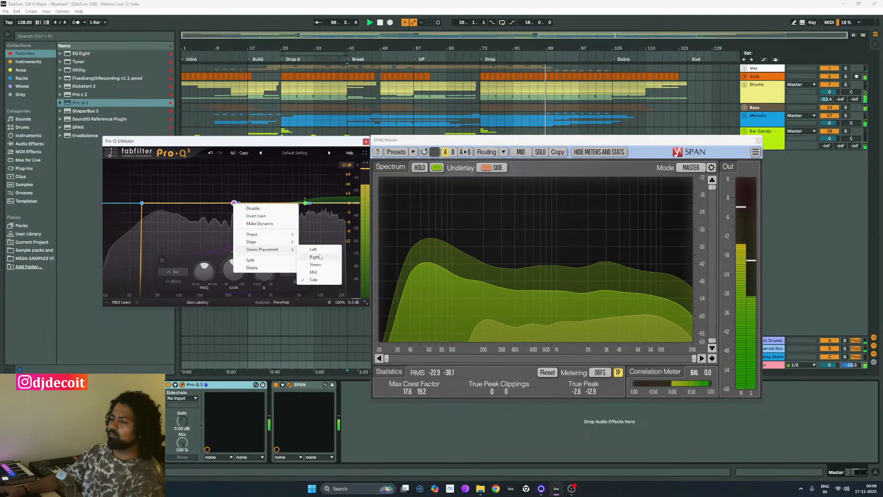
click(324, 274)
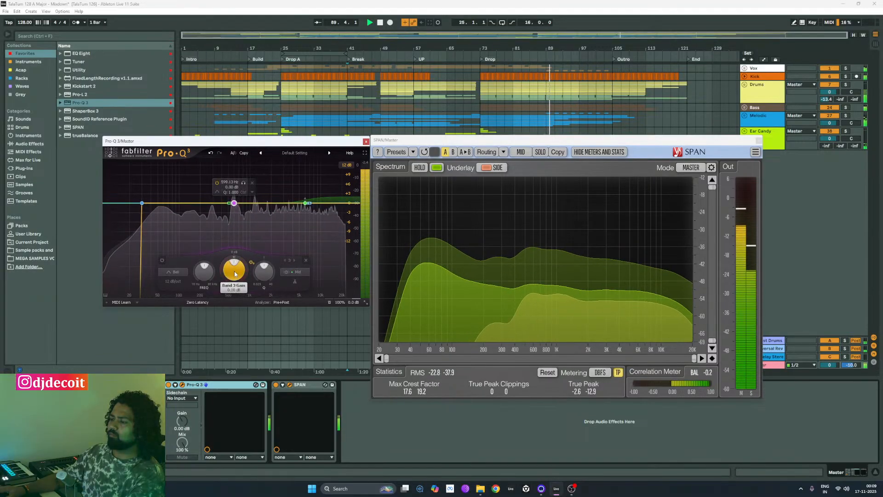
double_click(203, 277)
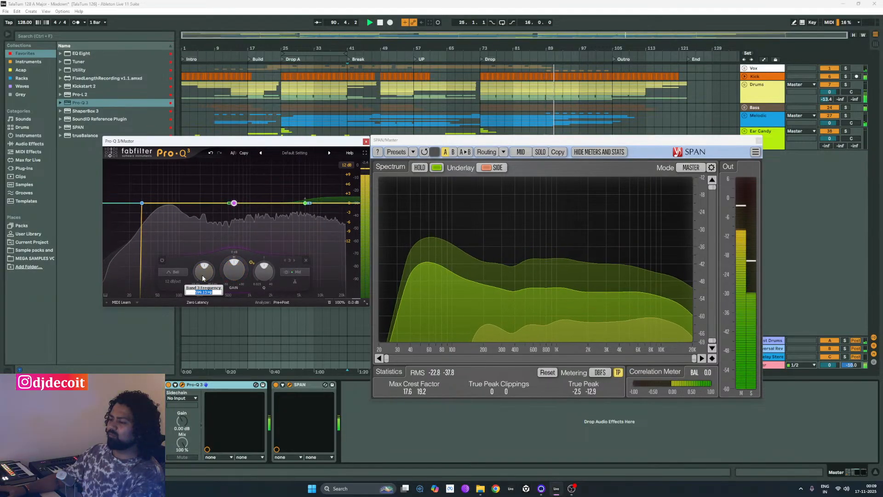
text(2000)
key(Return)
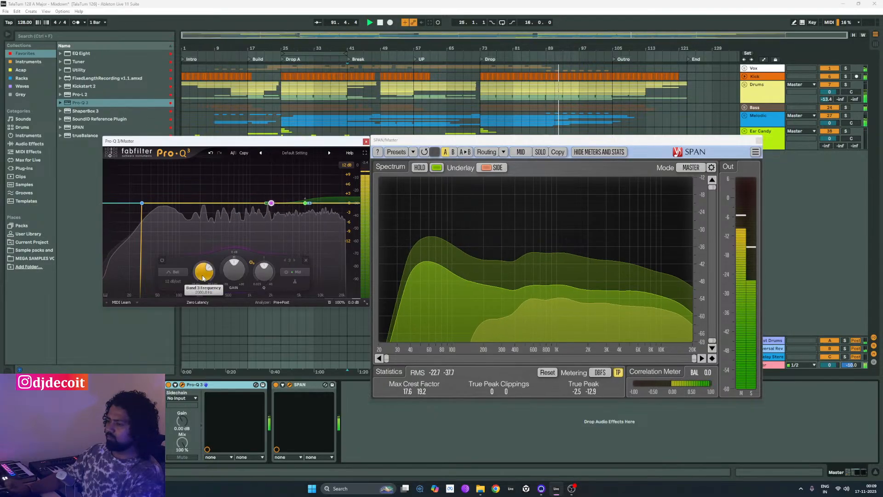
- Set the Mid band's frequency to 1500 Hz and its dynamic range to +1 dB
double_click(203, 277)
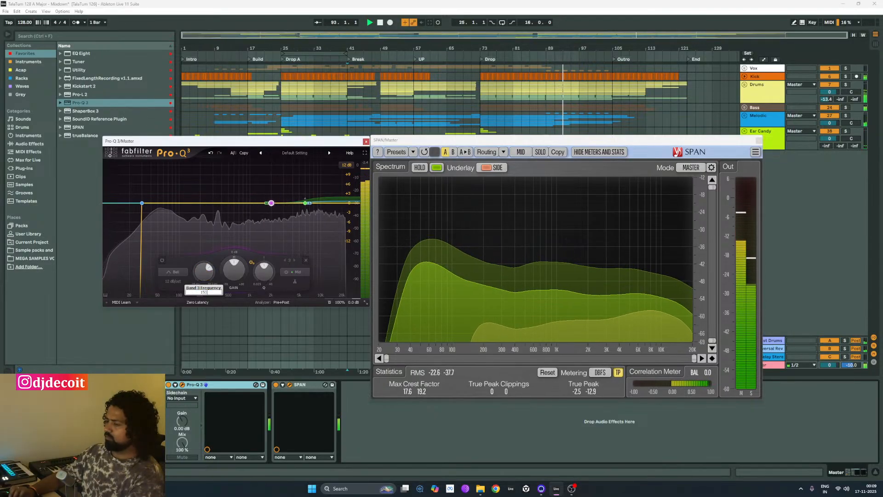
text(1500)
key(Return)
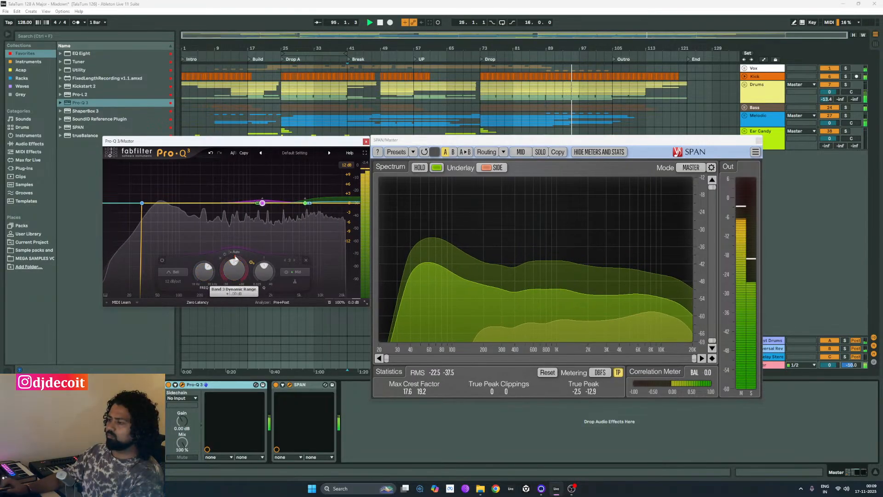
key(Return)
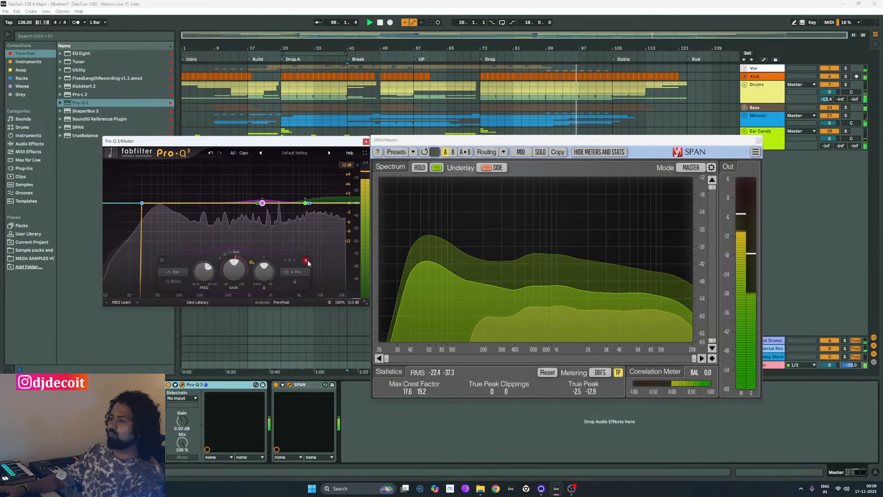
- Set the Mid band's frequency to 2000 Hz and its dynamic range to +1.5 dB
mouse_move(308, 257)
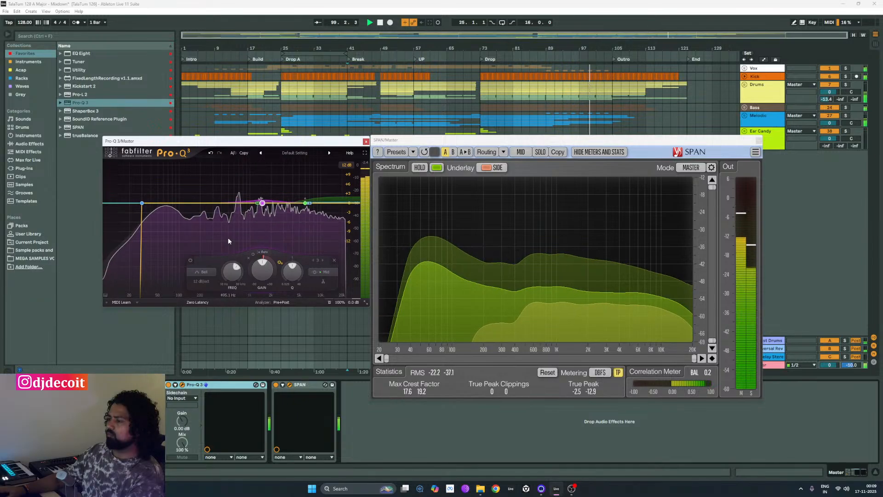
mouse_move(228, 238)
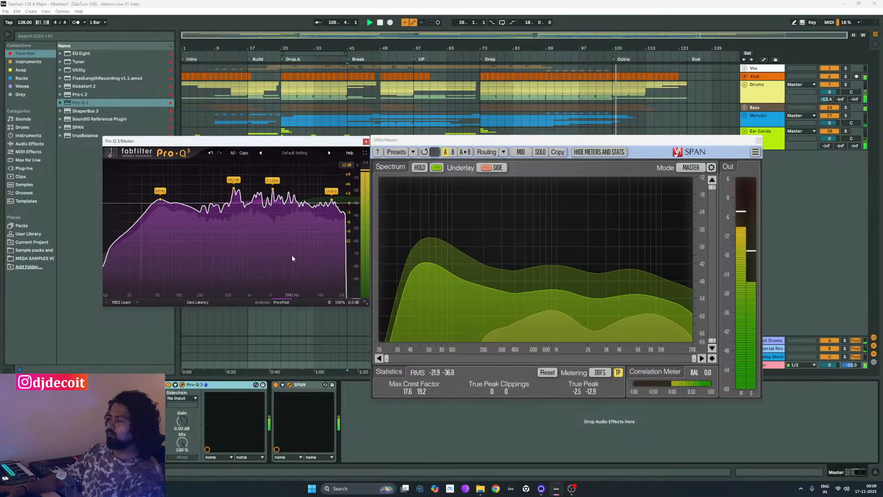
click(262, 203)
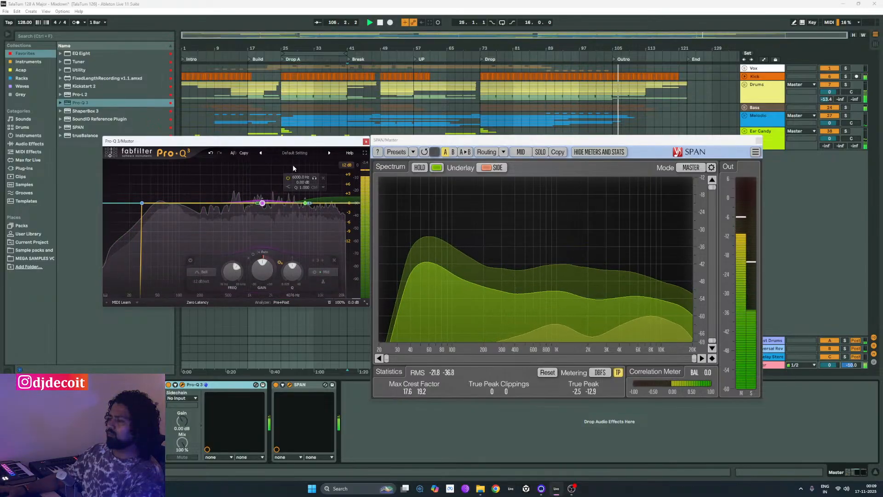
double_click(235, 276)
text(2000)
key(Return)
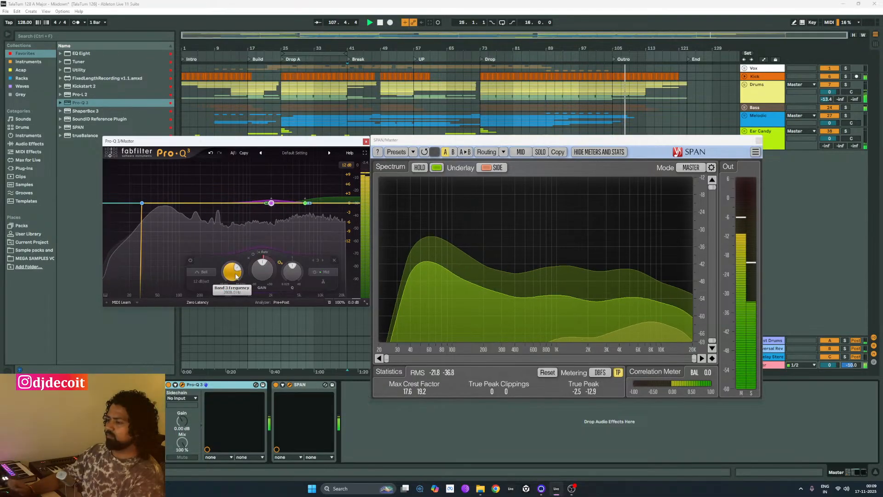
double_click(263, 258)
text(+)
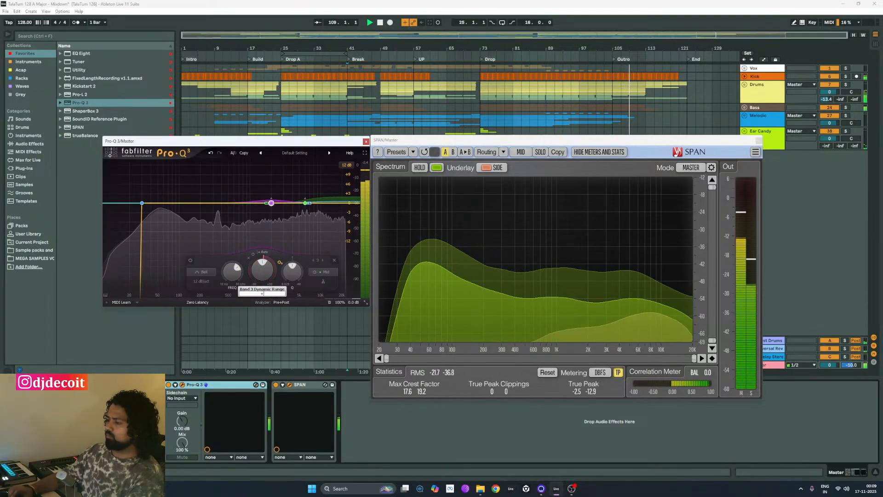
text(1.5)
key(Return)
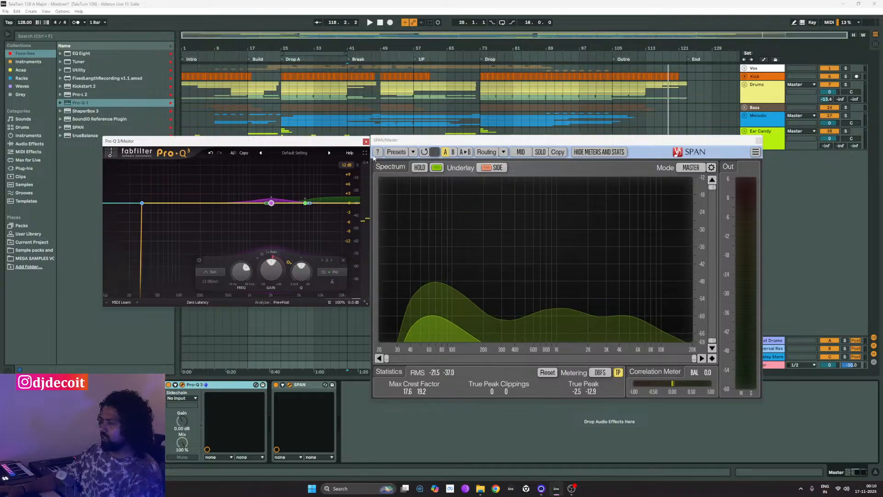
- Reopen the master Pro-Q 3 alone and add a band at about 2900 Hz with its stereo placement set to Side
click(366, 142)
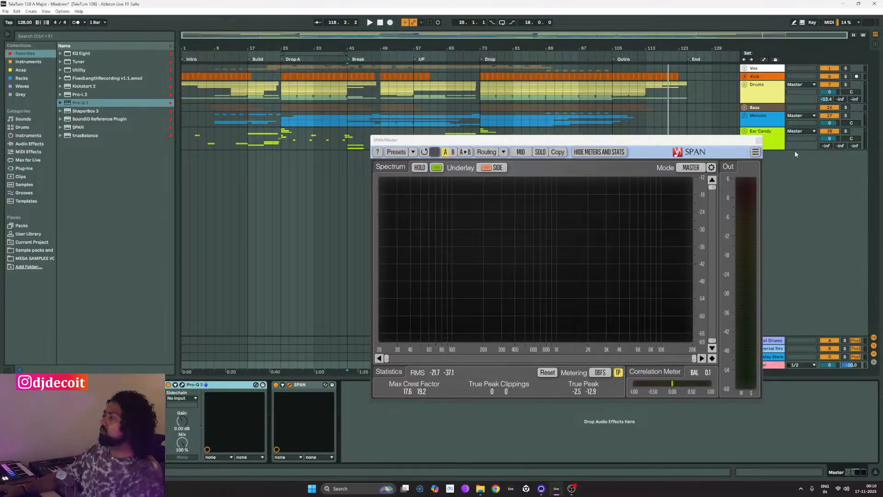
click(759, 141)
click(183, 385)
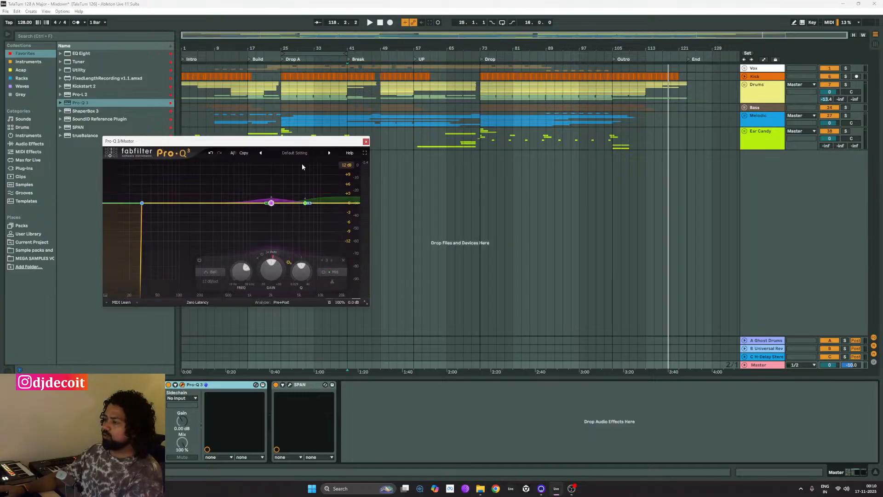
drag(286, 141, 422, 175)
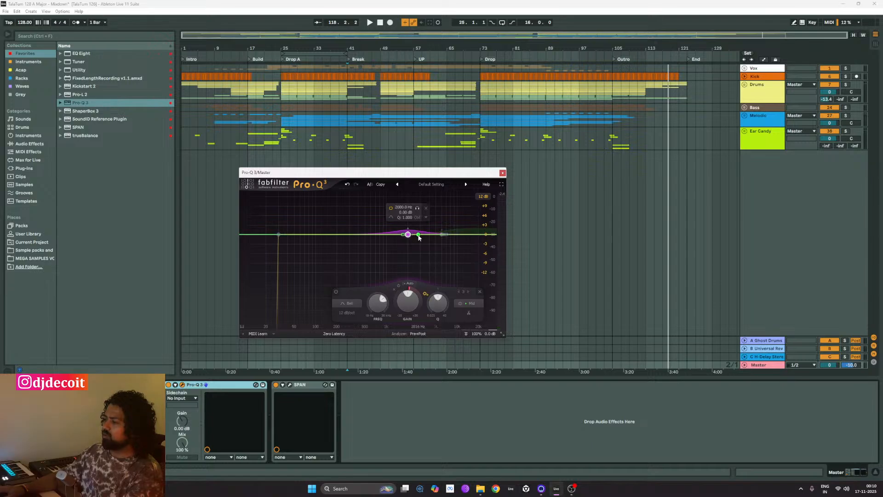
click(419, 235)
right_click(418, 235)
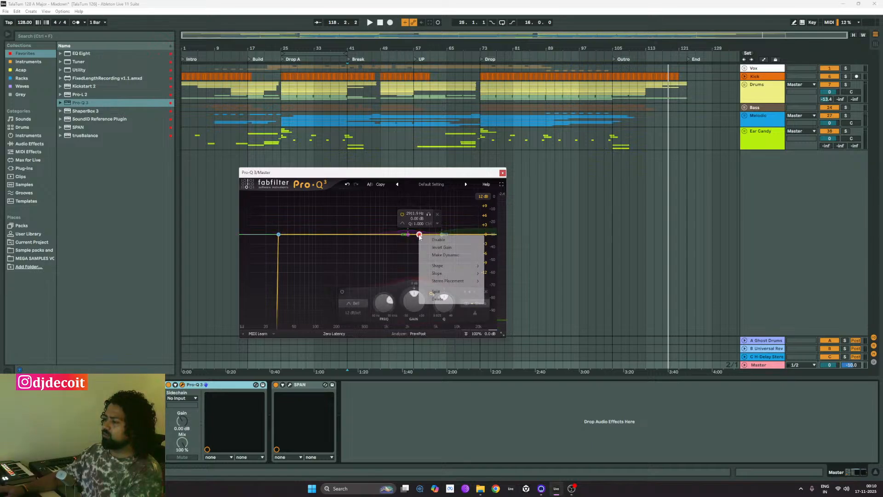
mouse_move(453, 282)
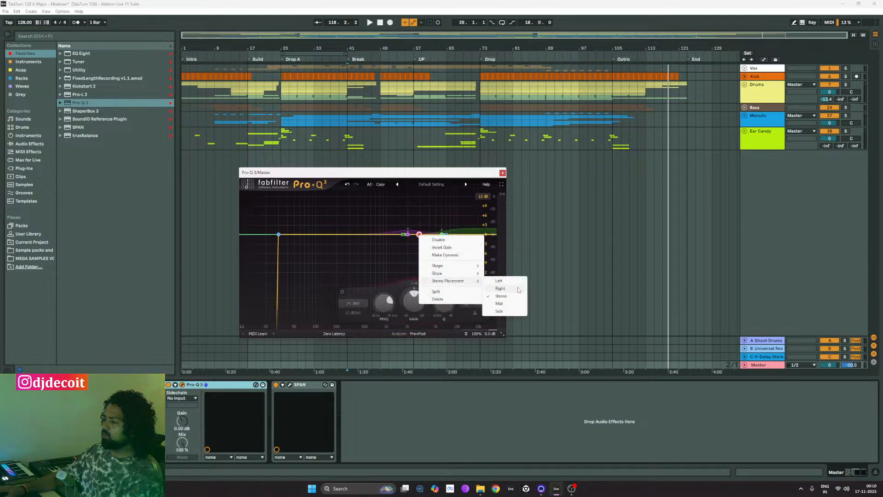
click(508, 312)
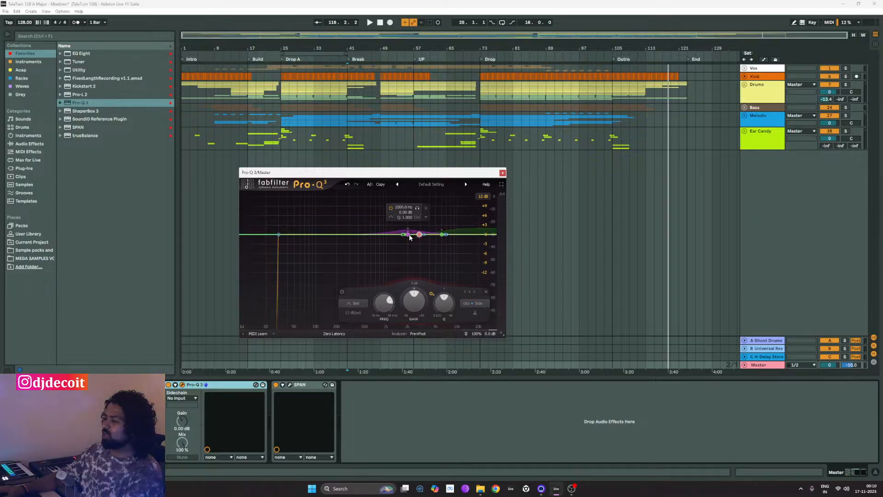
- Set the Side band's frequency to 1500 Hz and shape it into a wide boost of just under 2 dB with Q about 0.5
double_click(382, 308)
text(1500.0 Hz)
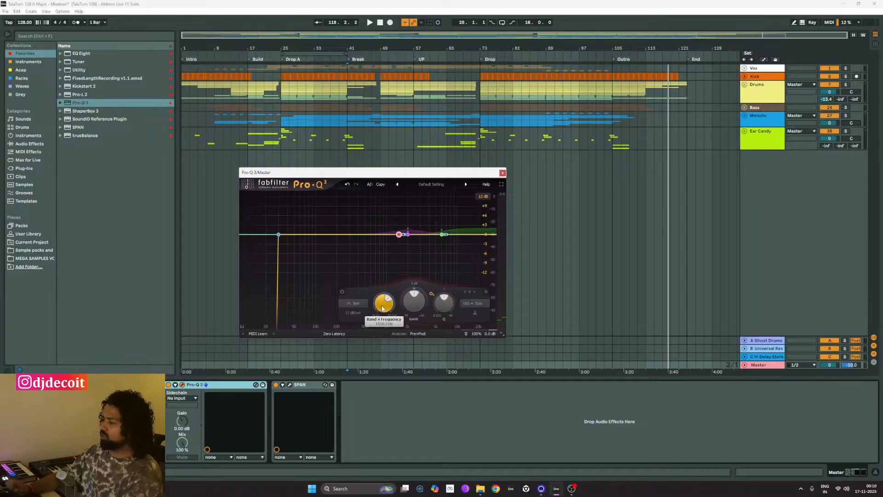
text(+)
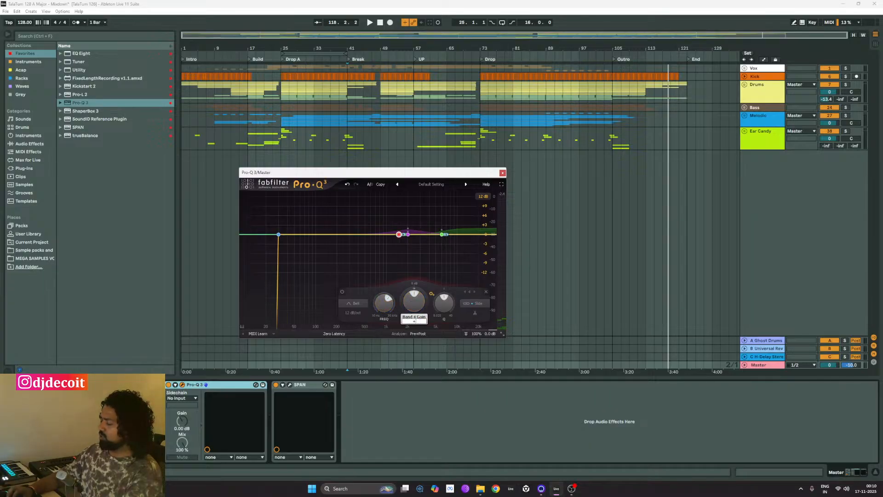
mouse_move(399, 228)
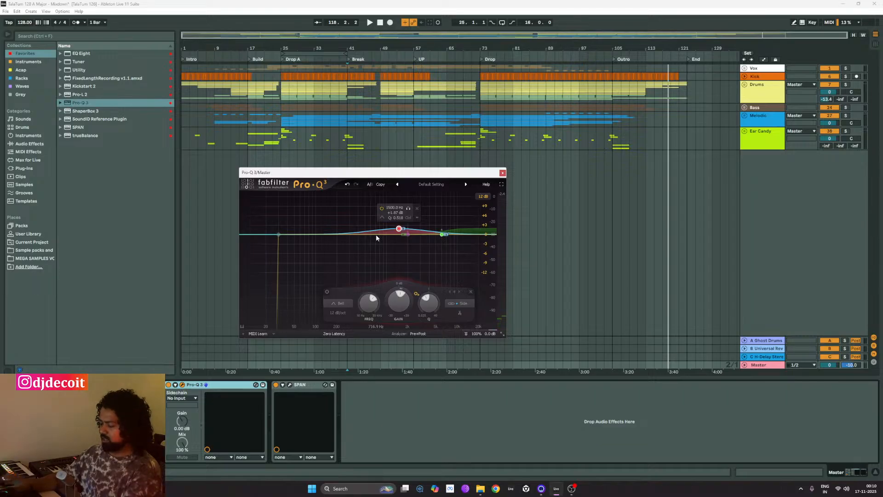
- Play the track and view the master spectrum in SPAN's Default, Slower, 96 kHz and High Res modes
key(space)
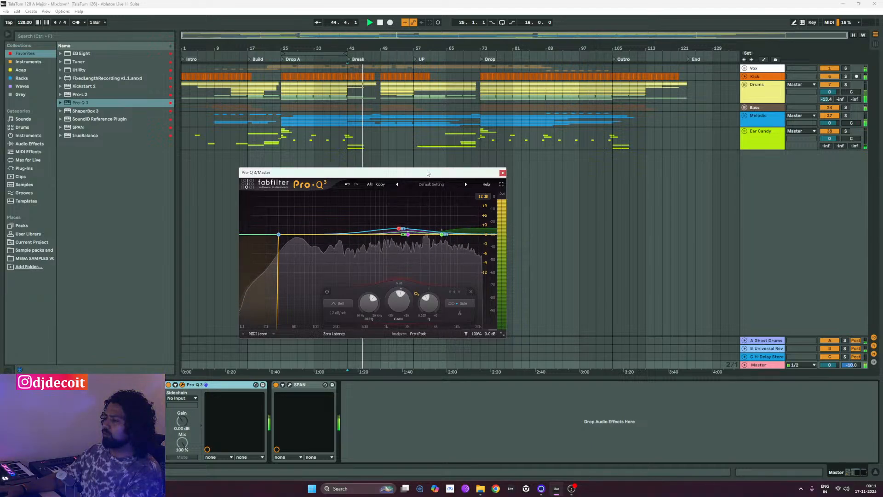
click(289, 385)
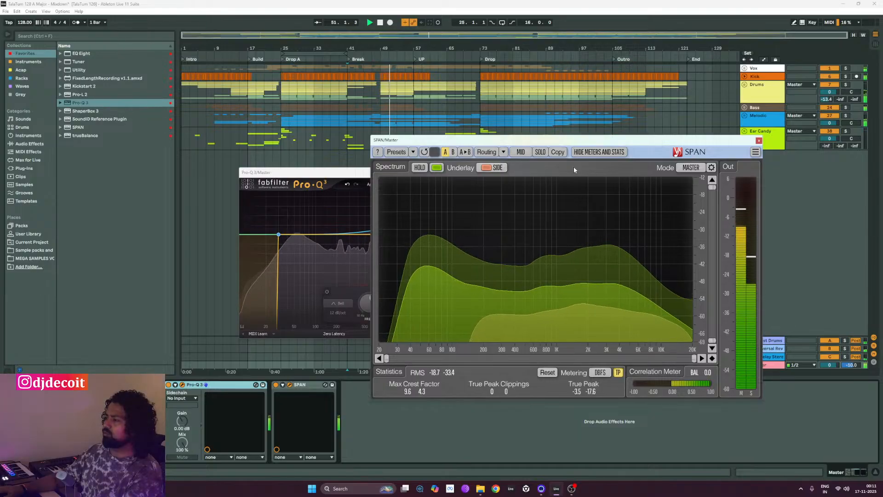
click(691, 167)
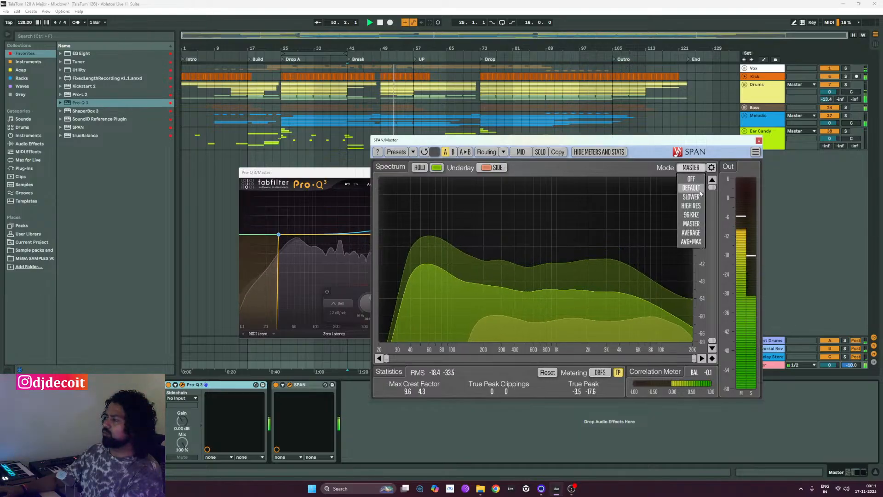
click(699, 191)
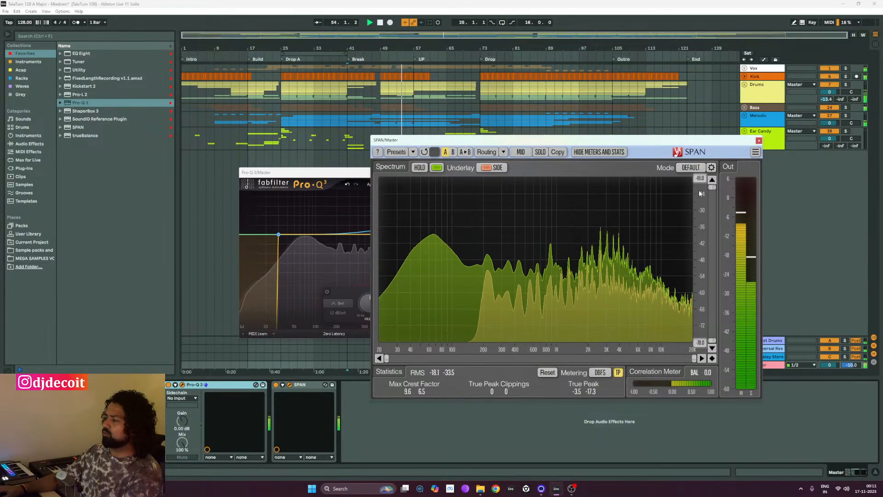
click(686, 168)
click(691, 197)
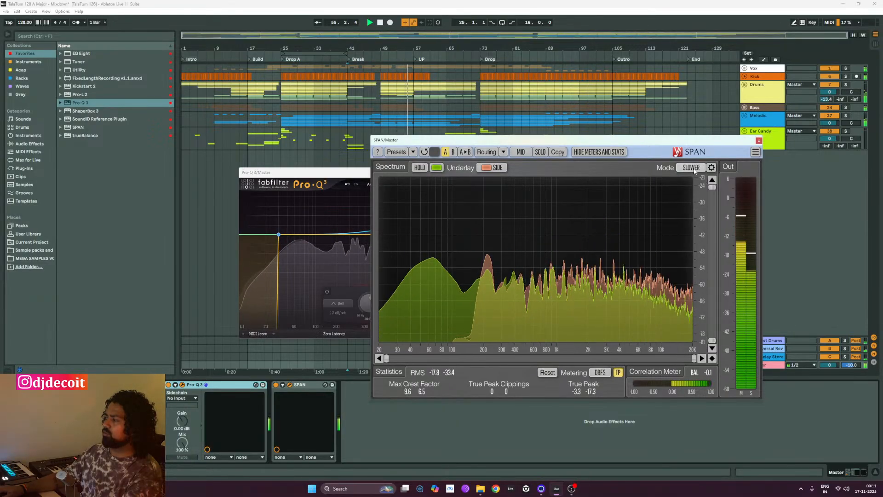
click(691, 168)
click(690, 214)
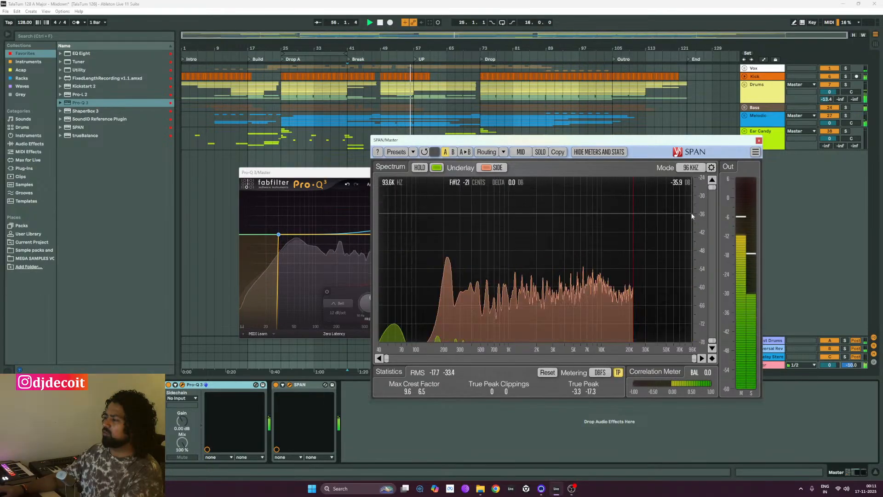
click(692, 167)
click(695, 168)
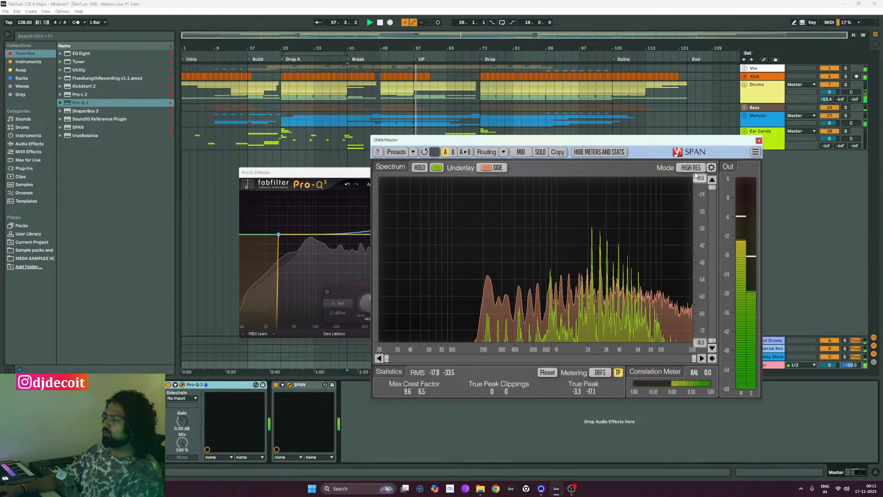
- View the spectrum in SPAN's Average and Avg+Max modes and return the display to Master mode
click(694, 168)
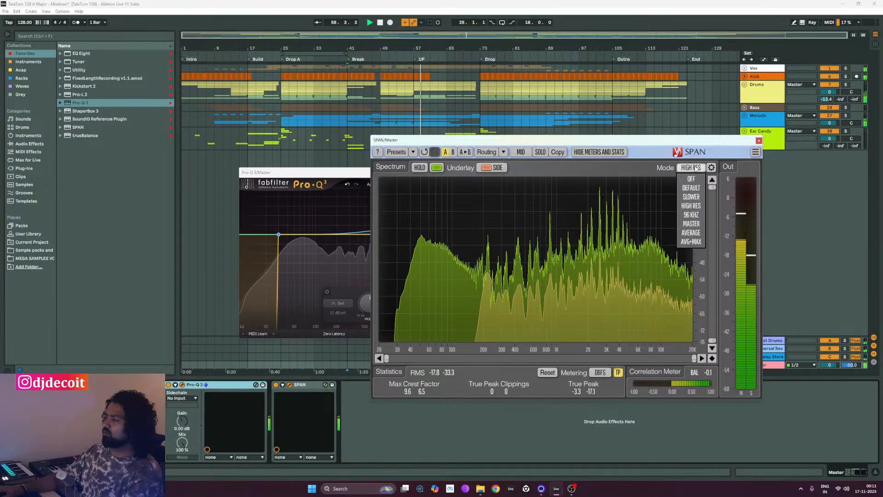
click(690, 232)
click(691, 168)
click(690, 241)
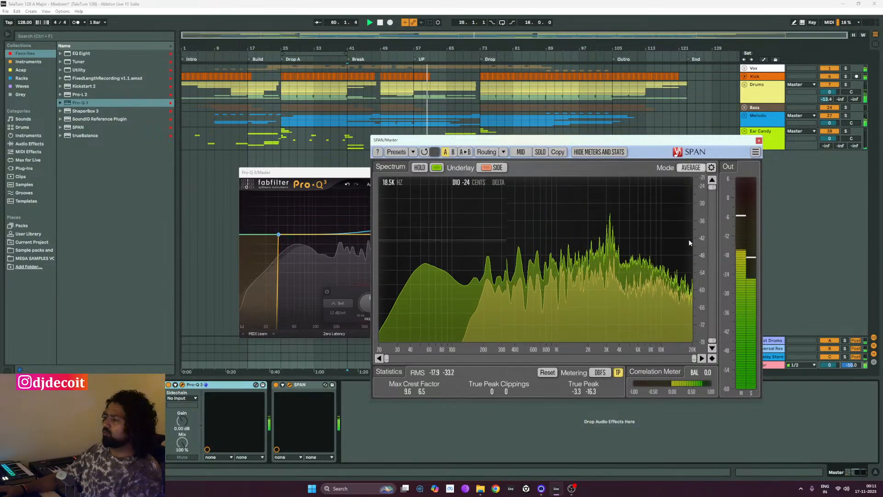
click(694, 168)
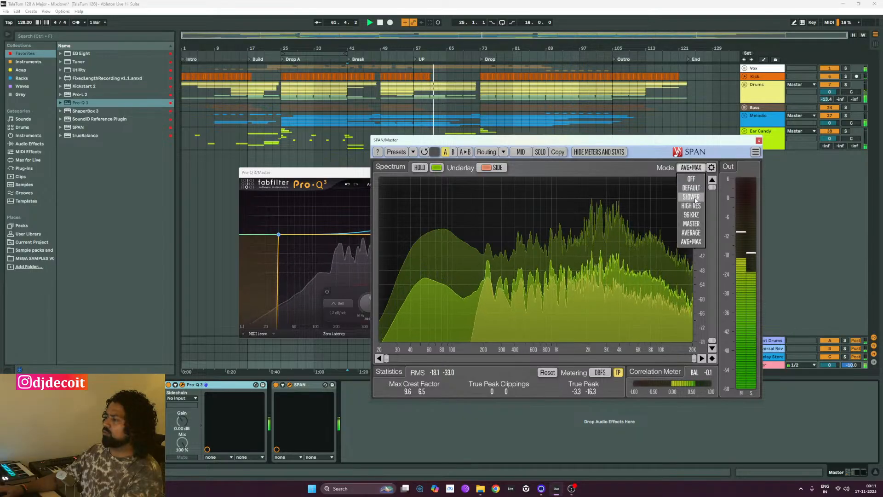
click(691, 224)
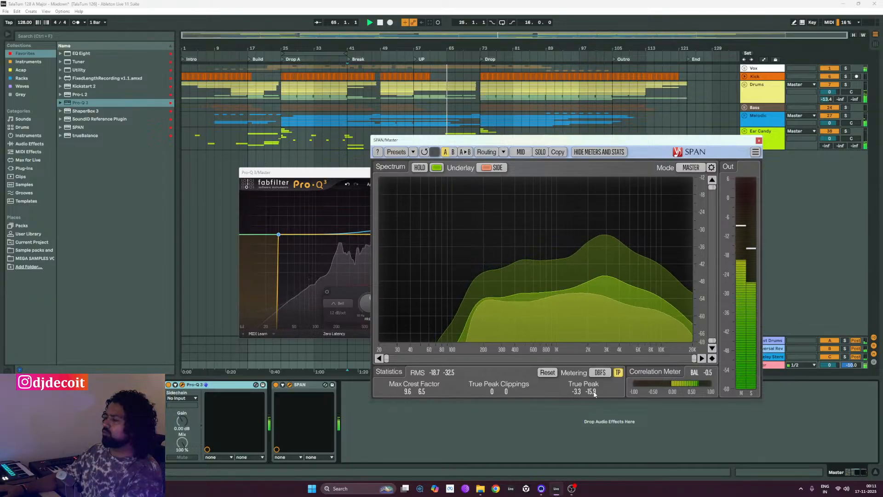
- Stop playback and close the SPAN and Pro-Q 3 windows
click(759, 141)
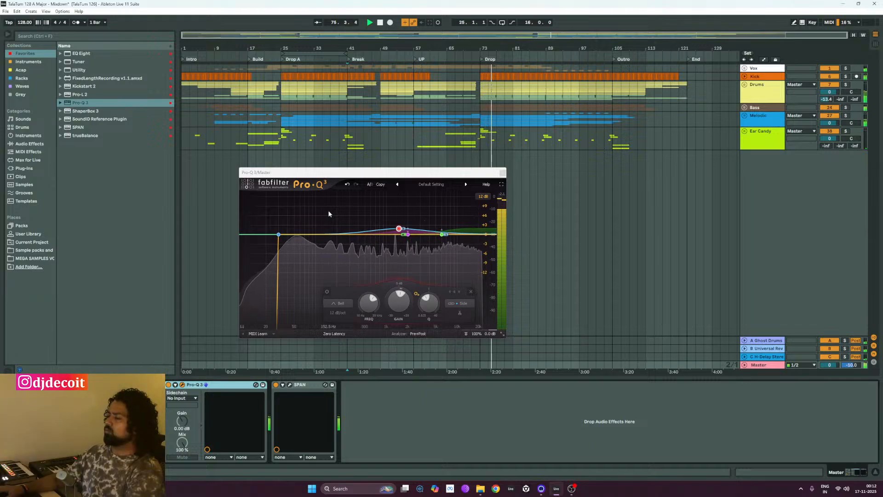
key(space)
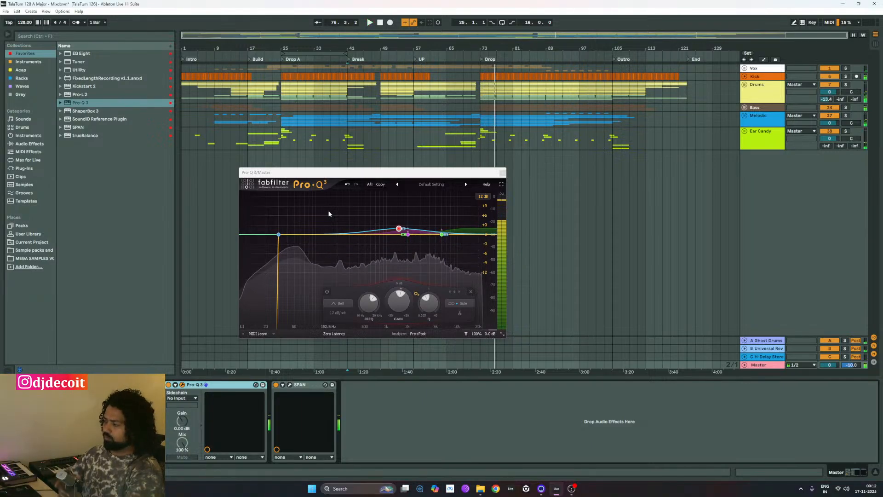
click(503, 173)
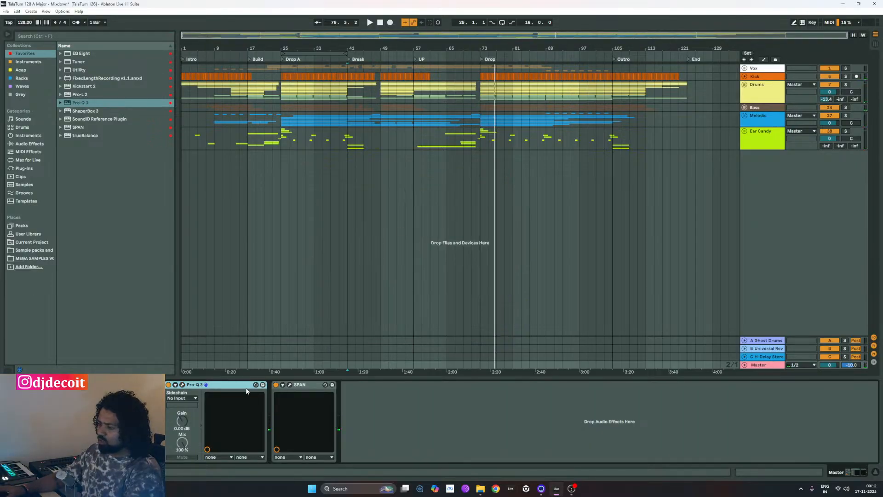
- Collapse the Pro-Q 3 device in the master chain and leave SPAN expanded
double_click(208, 386)
double_click(185, 386)
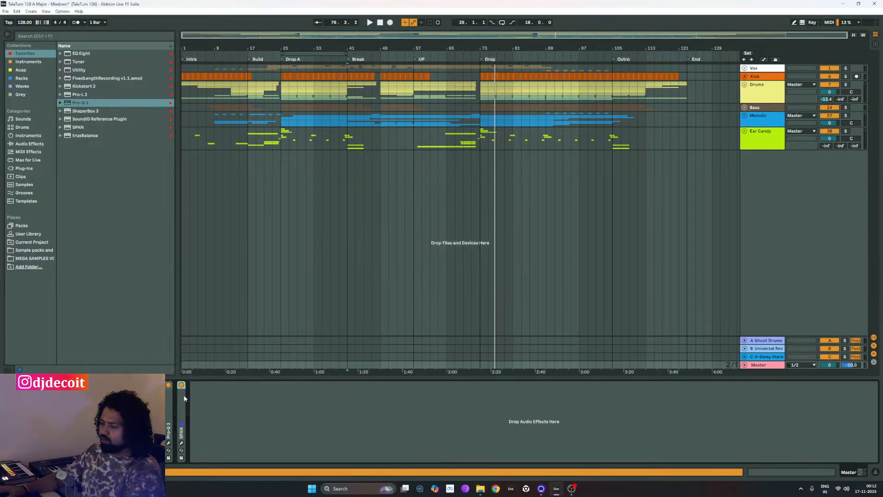
double_click(183, 406)
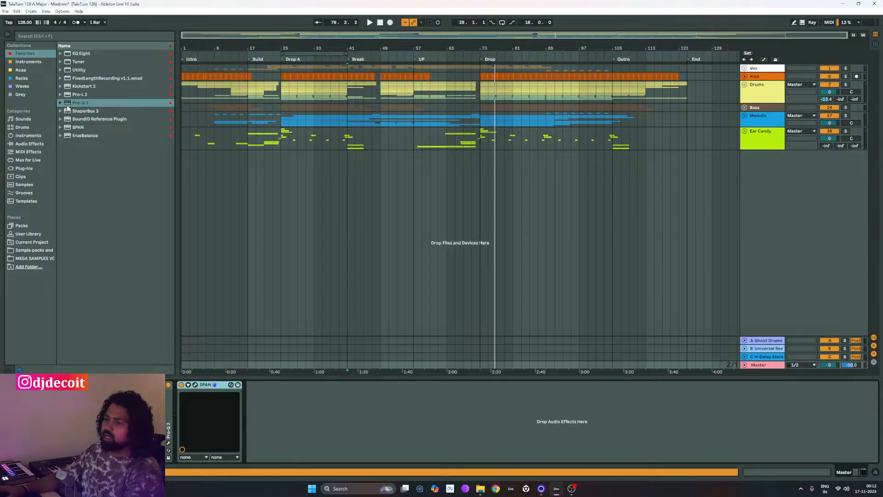
- Show the saved Racks collection and inspect the TH Drum Rack and Yaad Aa raha hai master presets
click(22, 79)
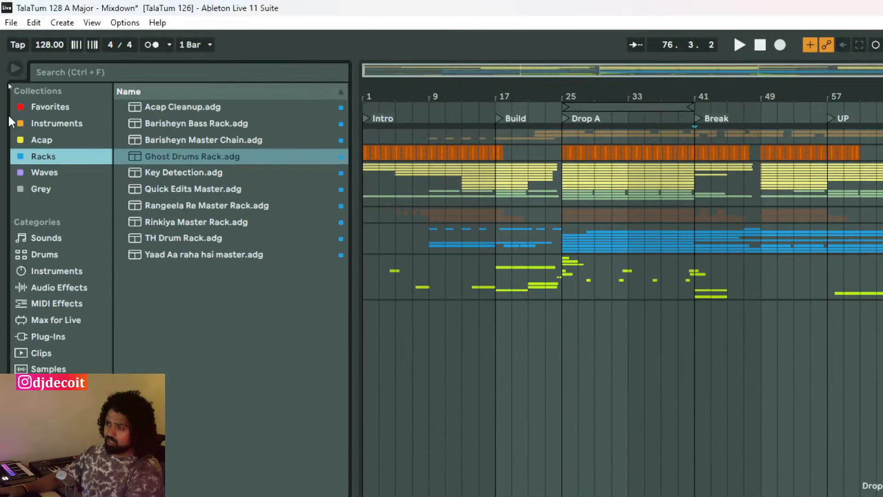
click(191, 238)
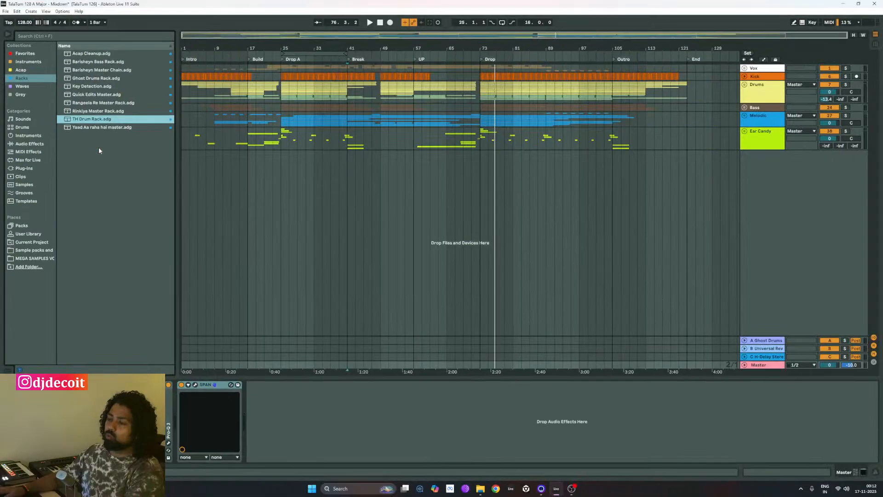
click(101, 128)
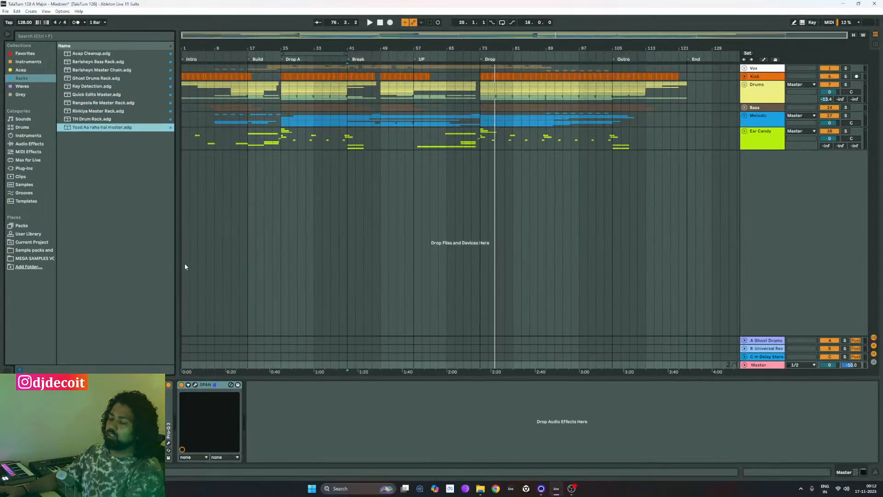
click(395, 421)
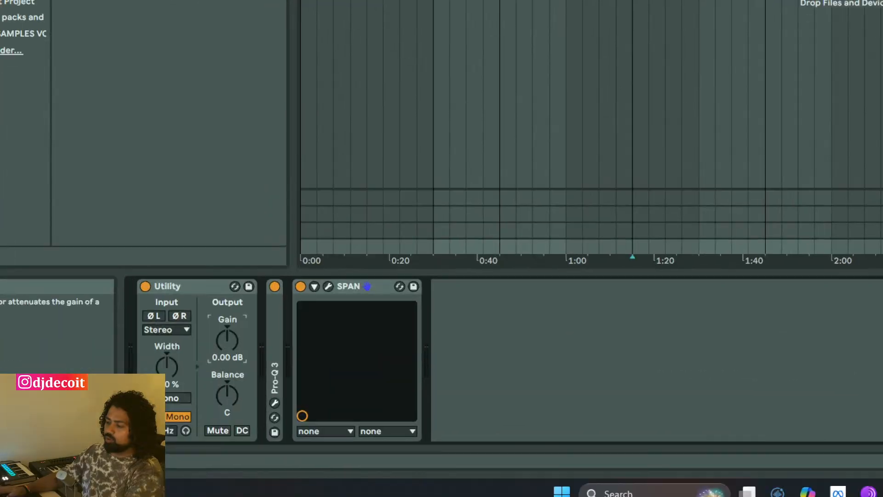
key(Delete)
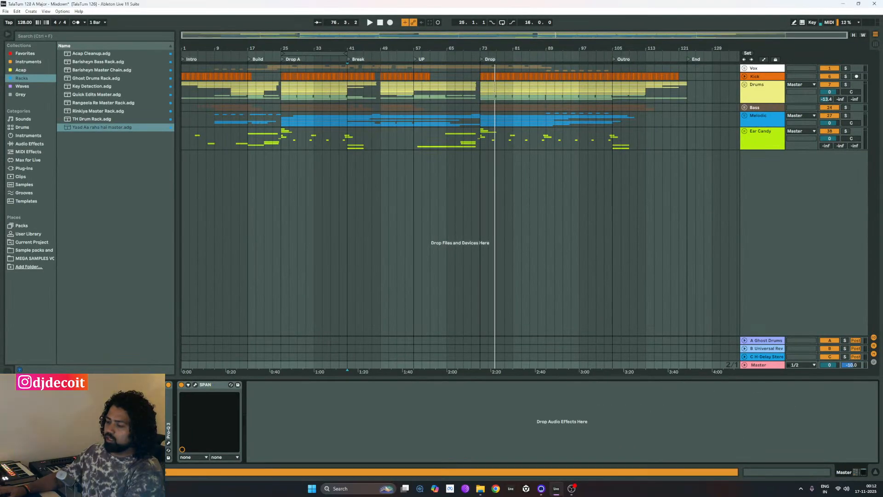
key(ctrl+z)
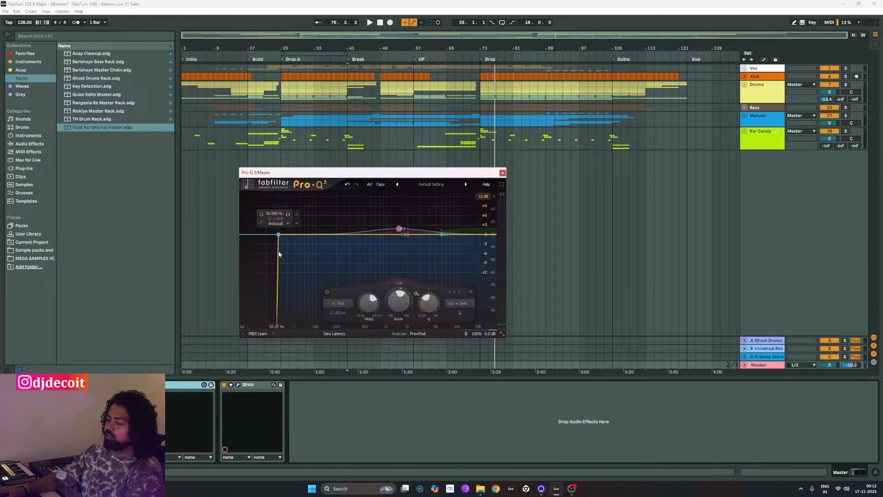
- Set the frequency of the master Pro-Q 3's Low Cut band to 40 Hz
double_click(291, 303)
text(40)
key(Return)
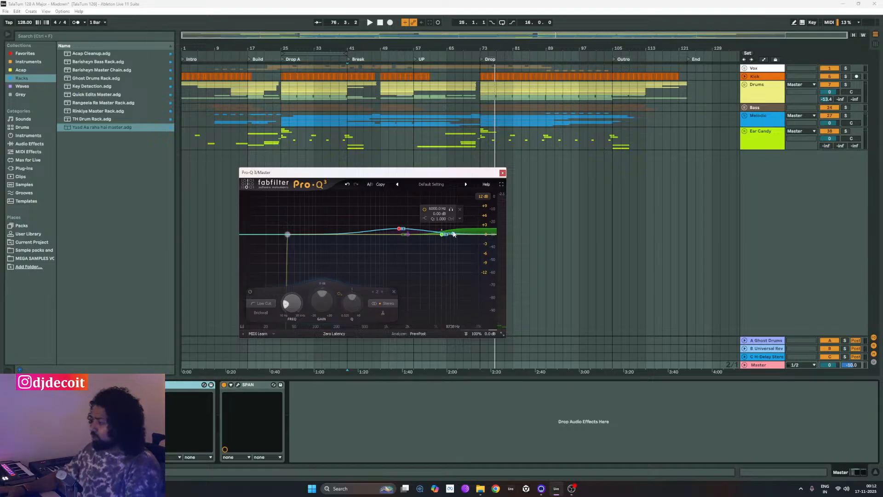
- Close the Pro-Q 3 window and move the arrangement position to bar 55
click(407, 234)
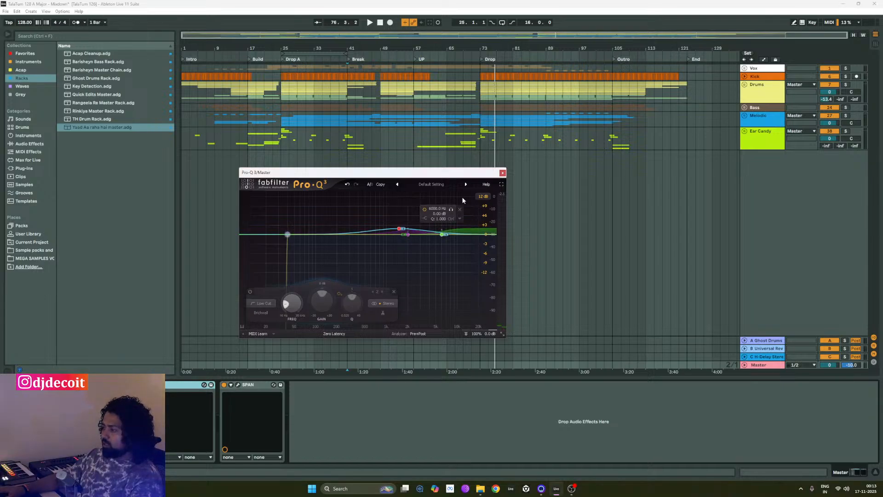
click(502, 172)
key(Delete)
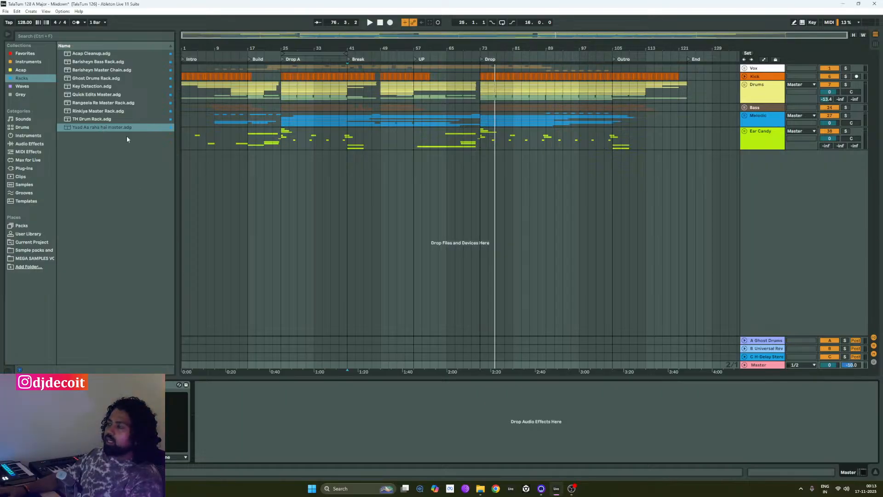
click(401, 258)
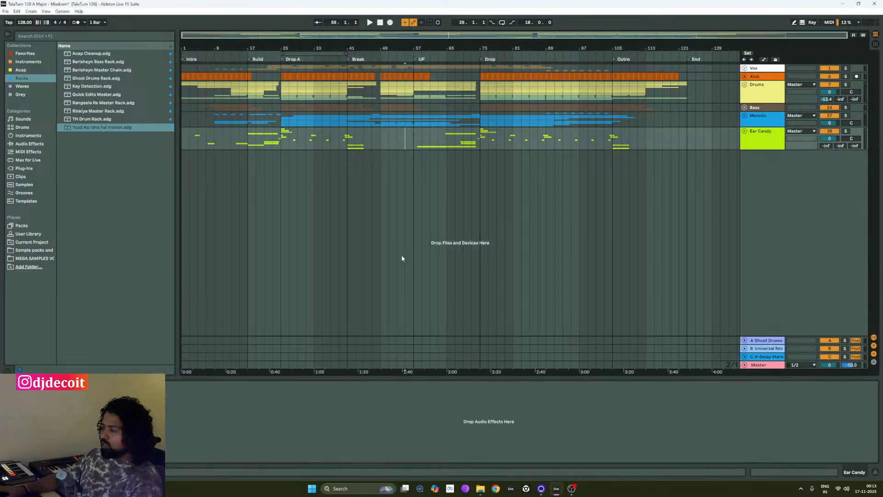
- Save the Live Set and collect its media files into the project from elsewhere, other Projects and the User Library, excluding Factory Packs
key(ctrl+s)
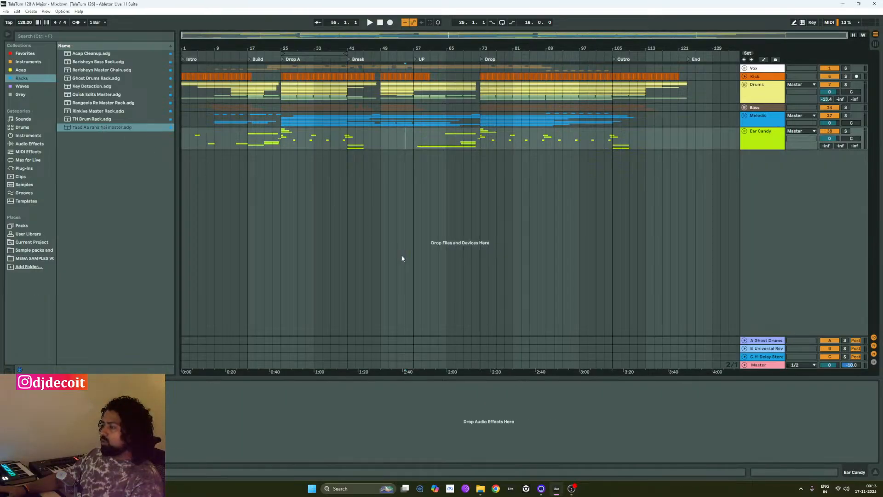
click(760, 367)
click(6, 12)
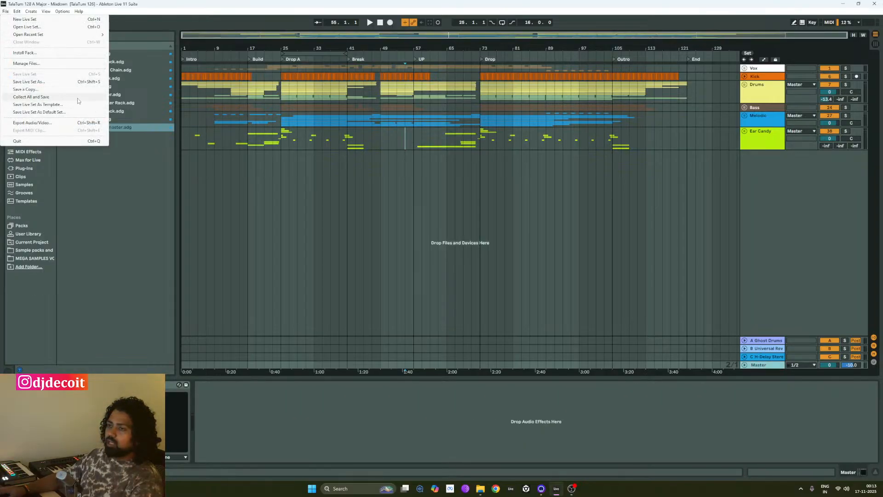
click(31, 96)
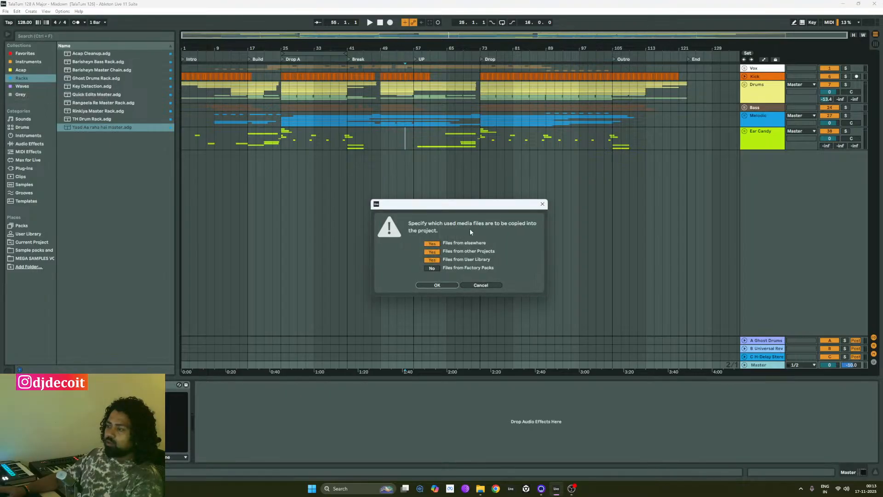
click(444, 286)
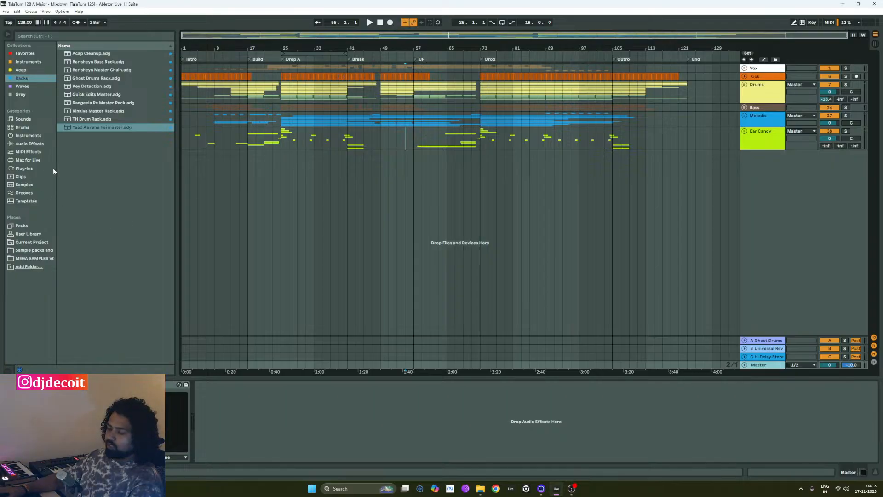
- Load the Yaad Aa raha hai master rack onto the Master track and close the plug-in windows that open with it
click(87, 127)
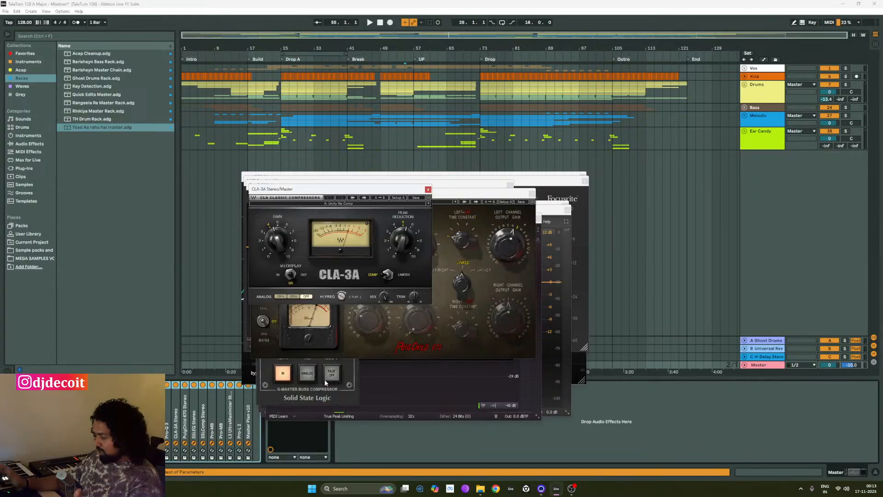
click(427, 189)
click(532, 194)
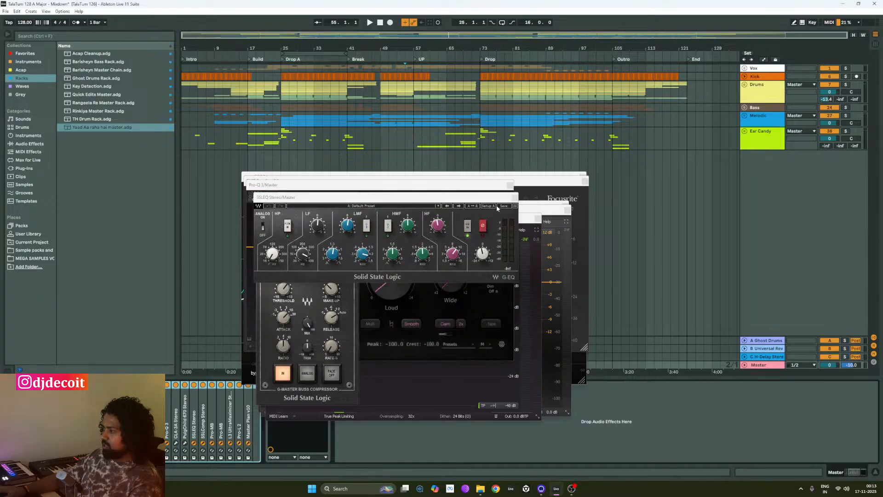
click(515, 198)
click(355, 202)
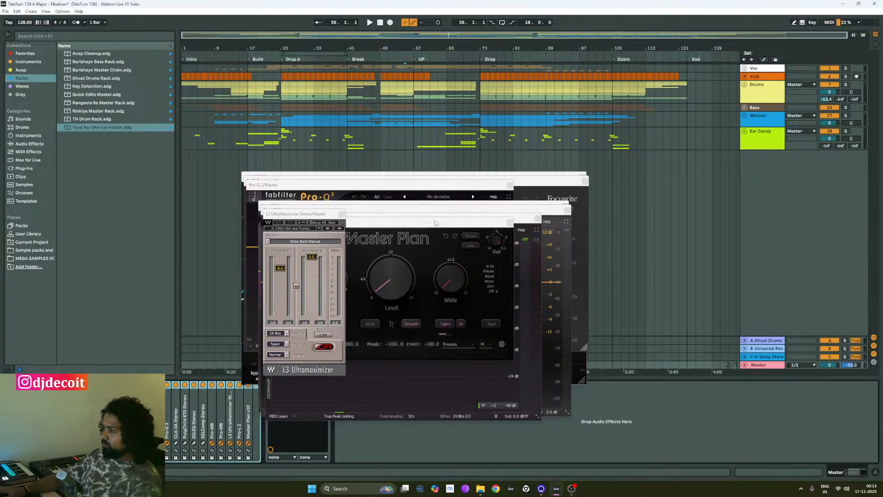
click(342, 214)
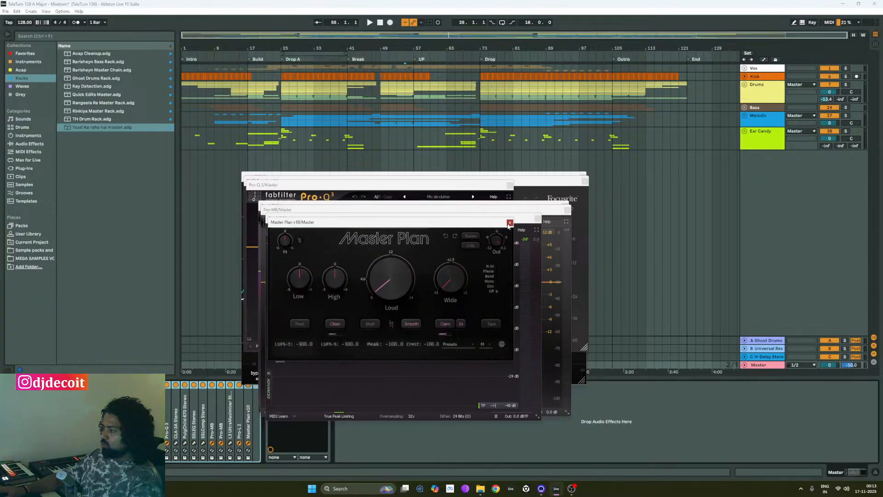
click(510, 222)
click(537, 218)
click(566, 211)
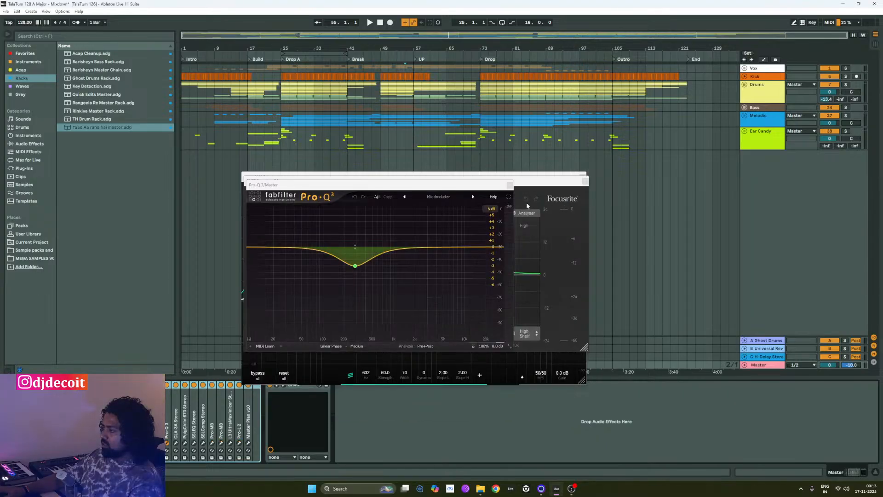
click(510, 185)
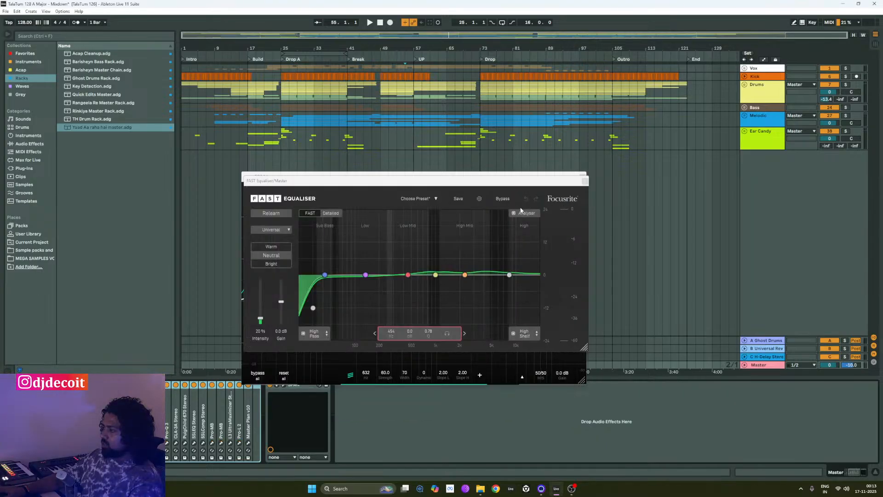
click(584, 182)
click(581, 177)
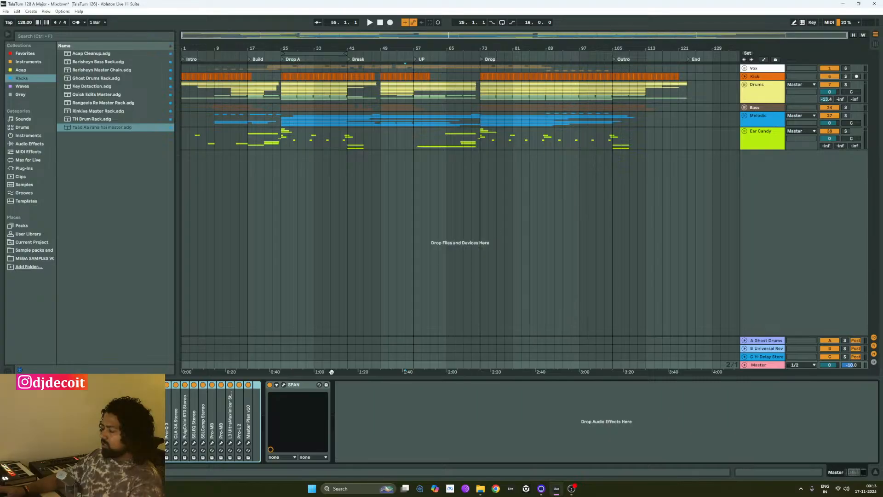
- Show the SPAN analyzer window clear of the device chain and switch off all the devices in the loaded master rack
click(283, 384)
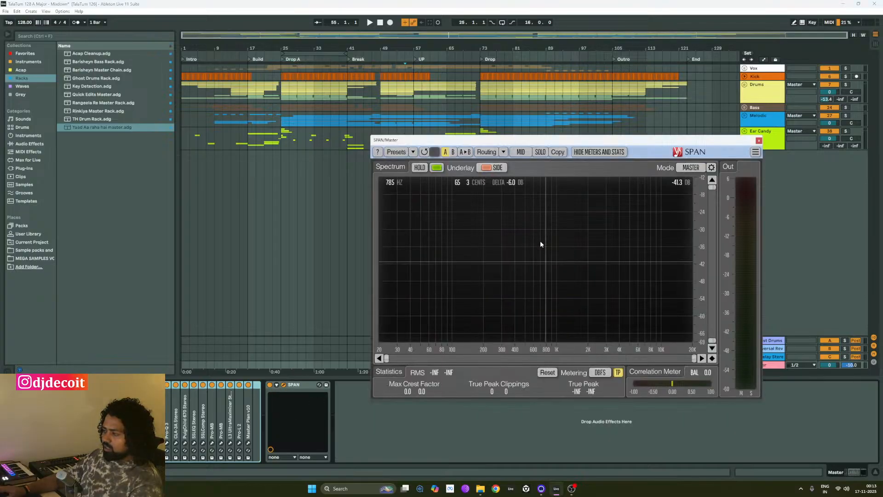
drag(553, 140, 644, 81)
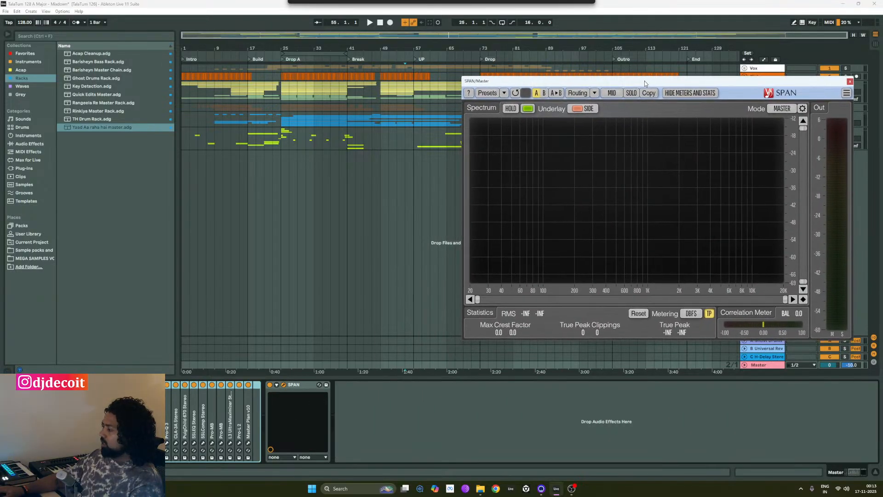
click(246, 385)
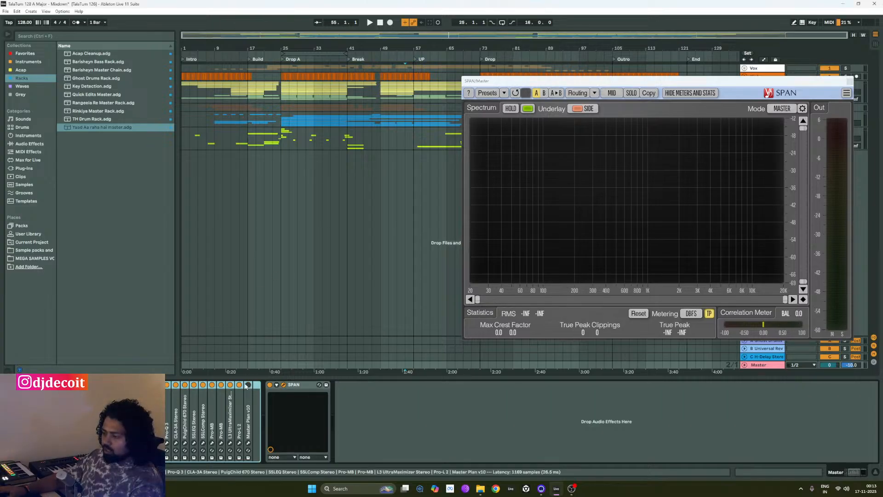
click(138, 412)
shift+click(241, 412)
click(239, 385)
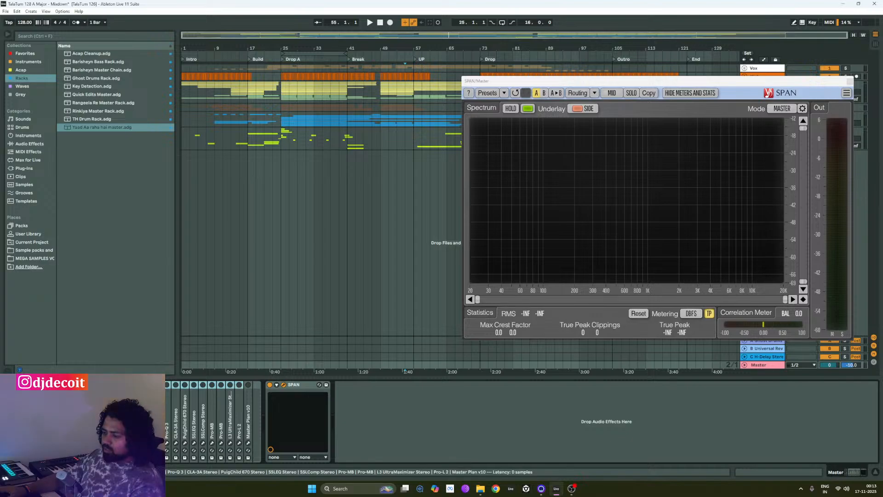
- Find and unfold the smartEQ3 device in the master rack and open its window beside SPAN
double_click(139, 410)
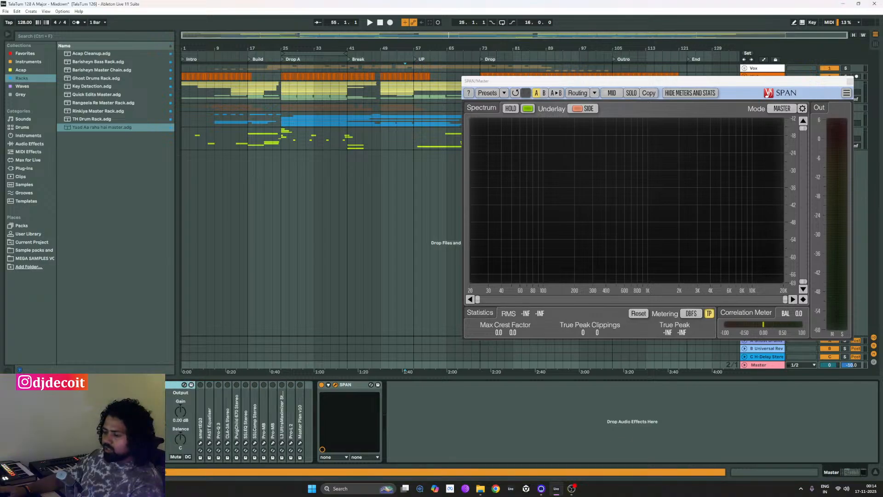
double_click(103, 412)
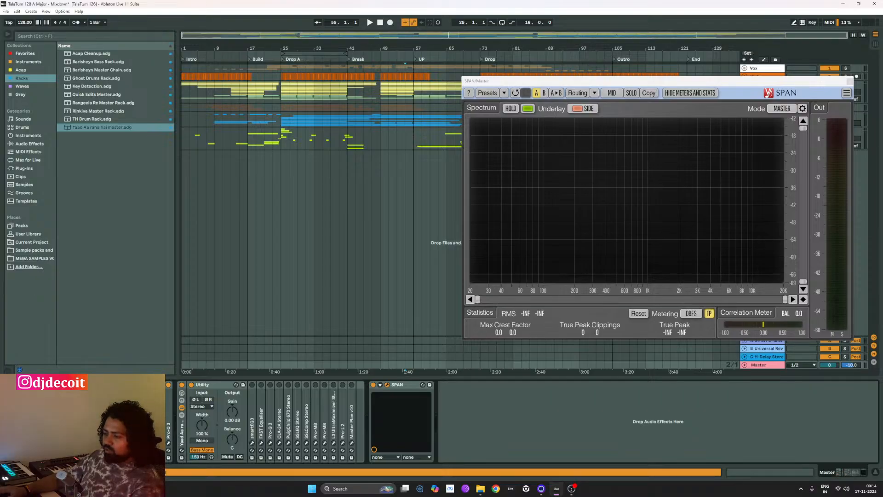
double_click(117, 384)
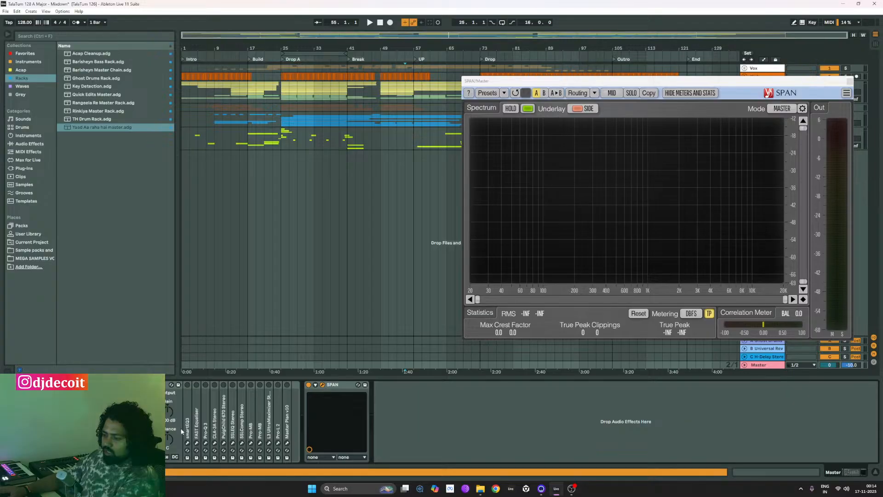
double_click(140, 385)
double_click(136, 414)
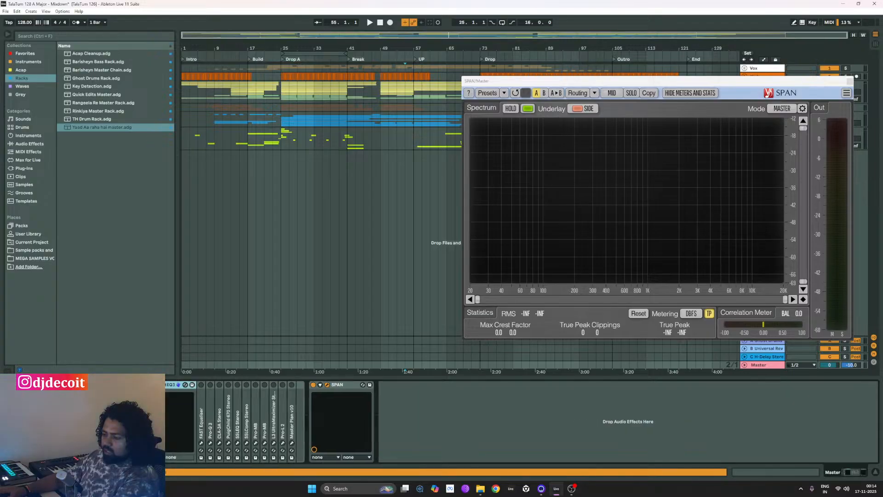
click(149, 384)
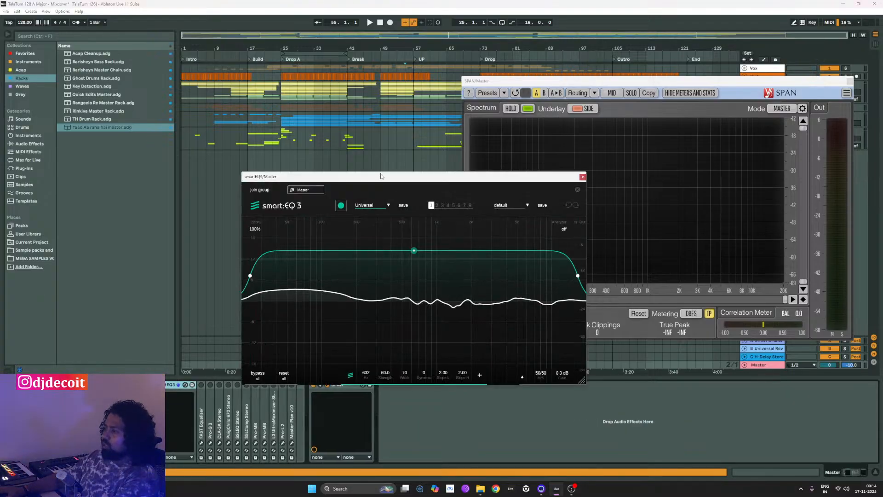
drag(381, 176, 363, 90)
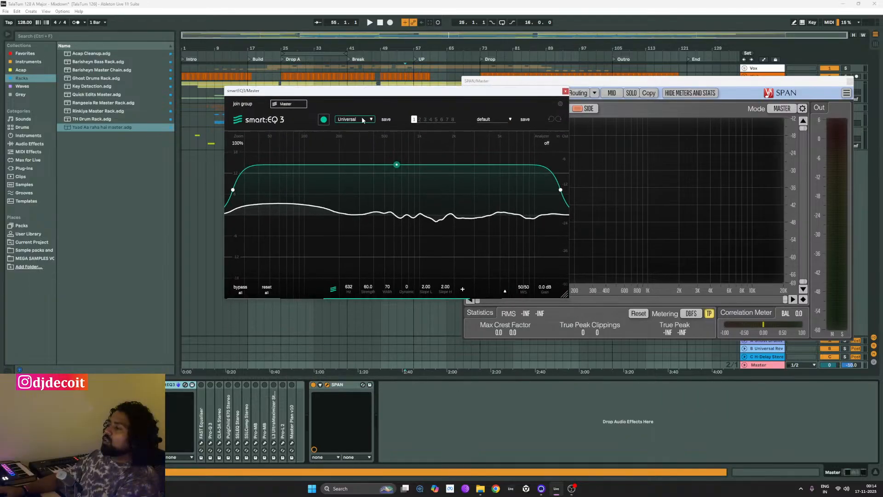
- Examine the factory profiles available in smart:EQ 3, keeping the Universal profile
click(363, 120)
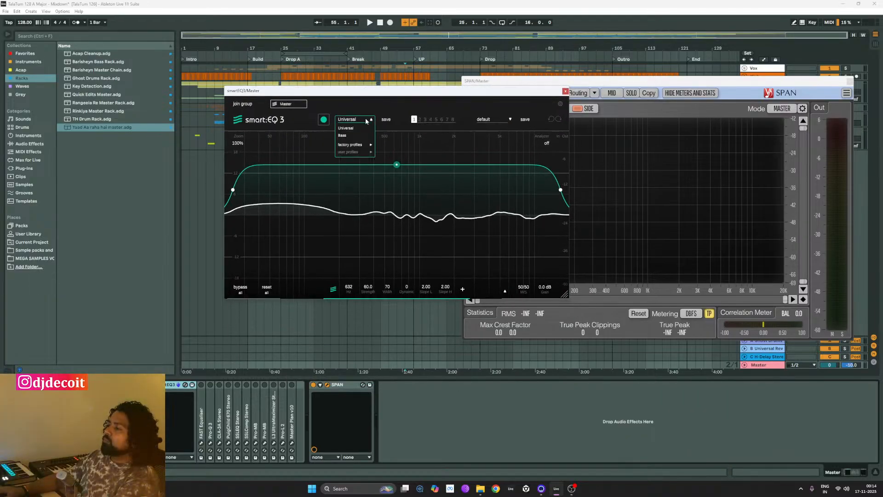
mouse_move(362, 148)
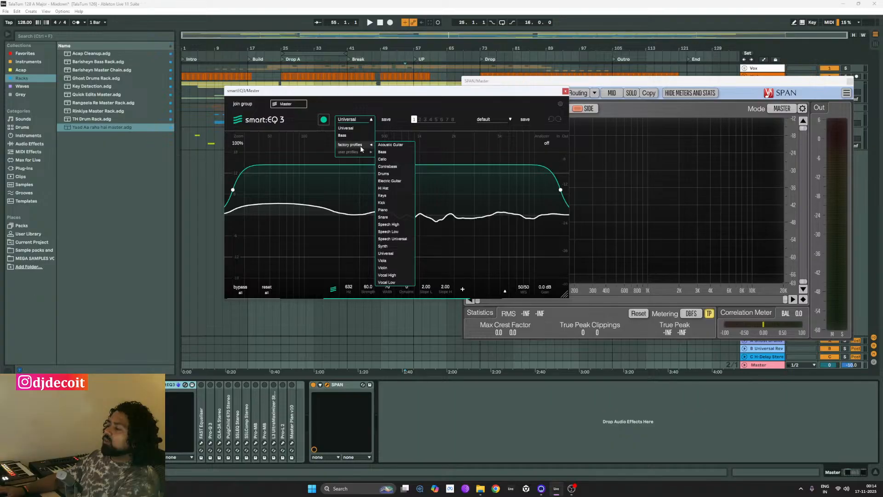
click(387, 106)
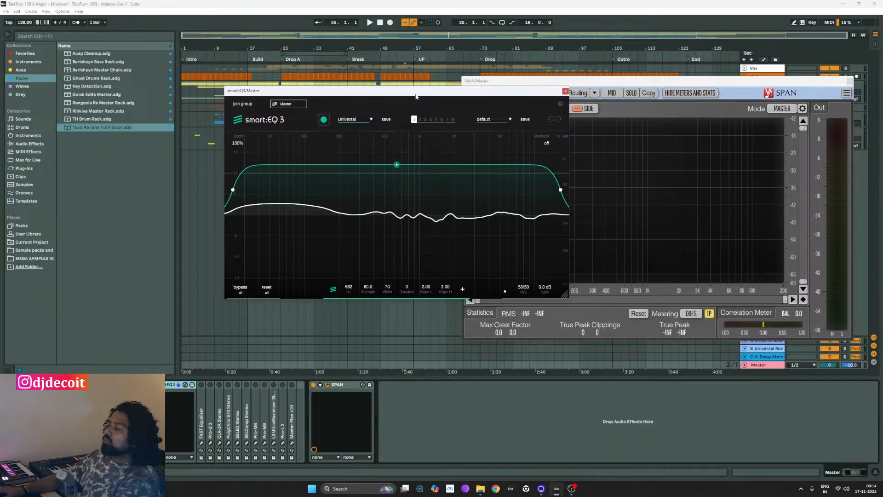
drag(414, 97, 311, 127)
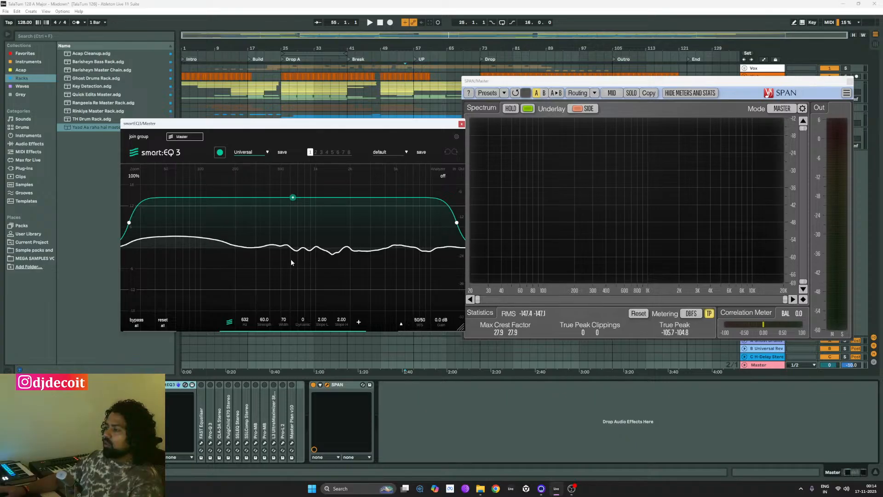
click(267, 153)
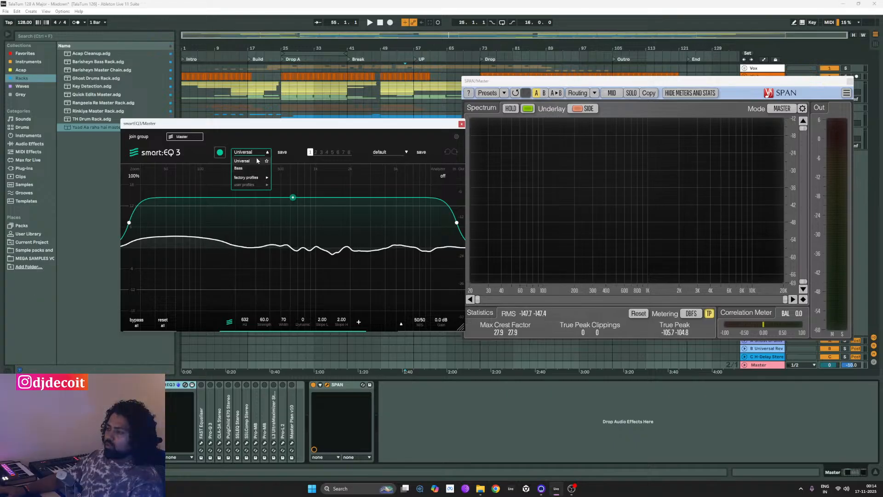
mouse_move(258, 179)
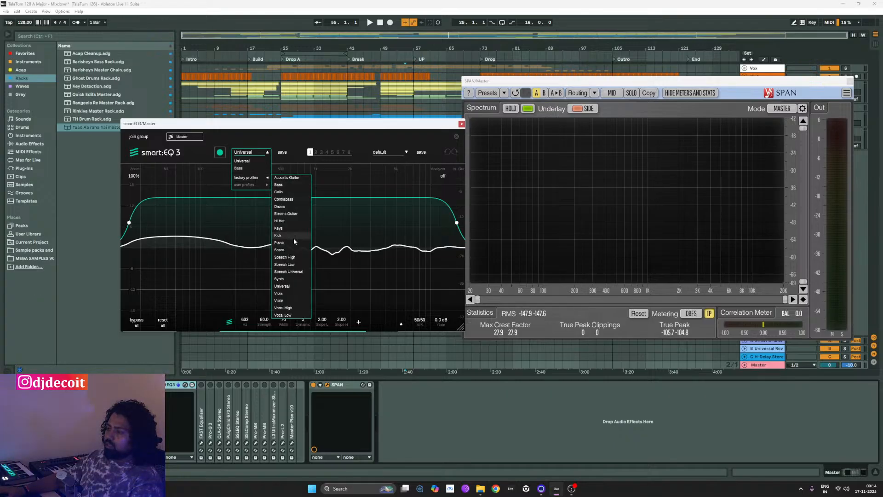
click(278, 142)
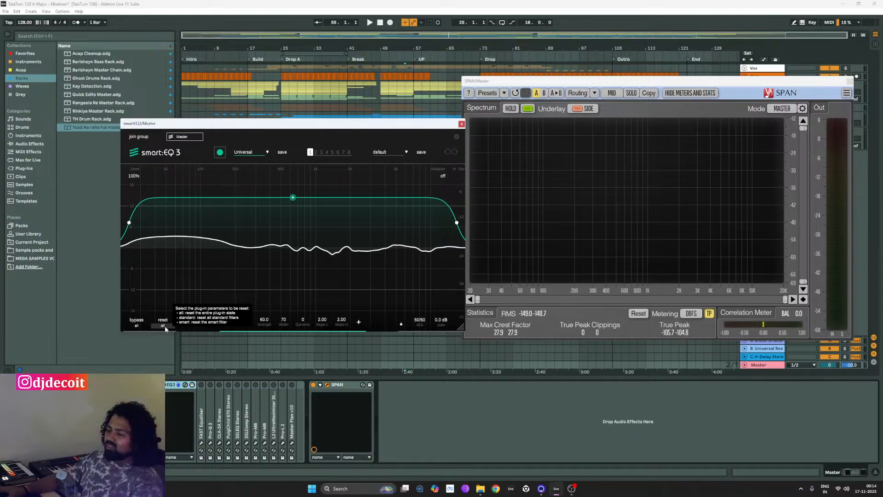
- Reset only the smart filter in smart:EQ 3 to clear its learned curve
click(163, 325)
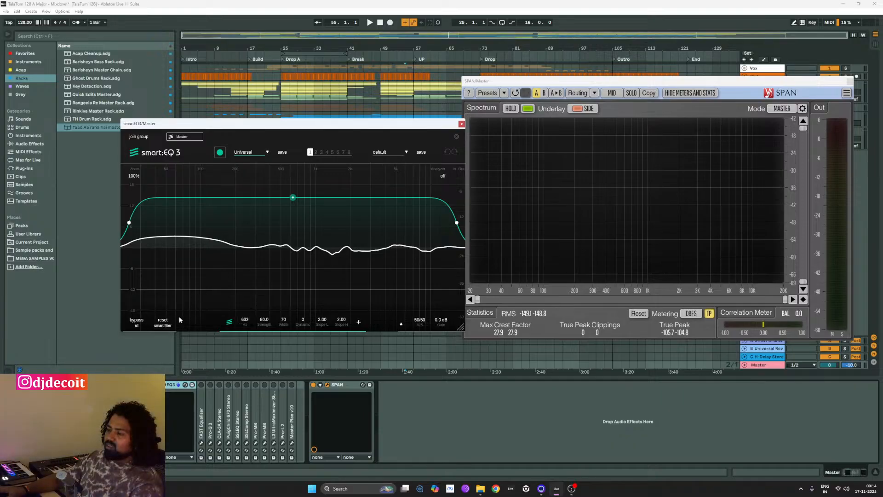
click(163, 320)
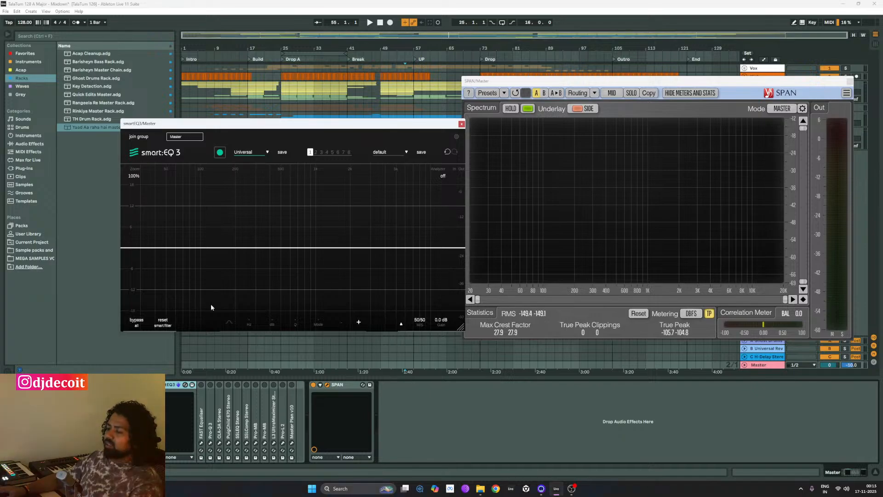
drag(360, 129, 565, 199)
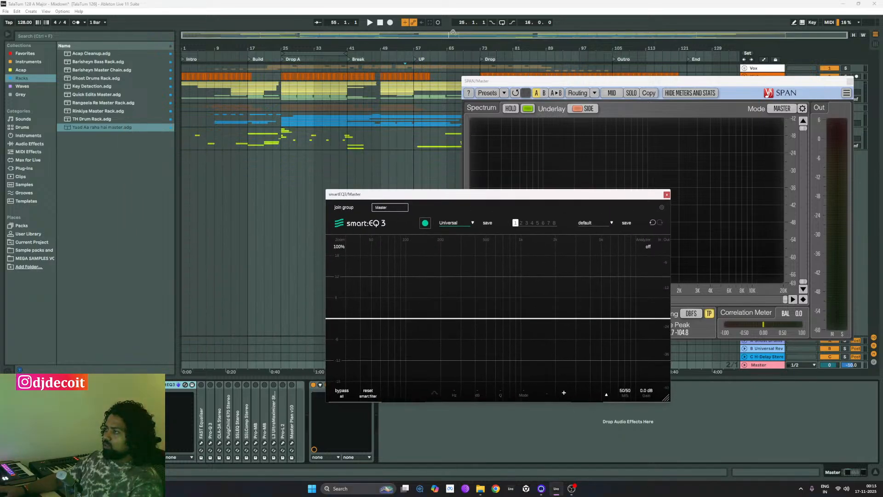
- Select the Drop A section from bar 25 to bar 41, turn on loop playback and reselect the Master track
click(381, 25)
drag(281, 174, 346, 168)
click(503, 24)
click(765, 369)
- Learn a new Universal smart filter in smart:EQ 3 from the looped Drop A playback and audition it
drag(490, 191, 383, 129)
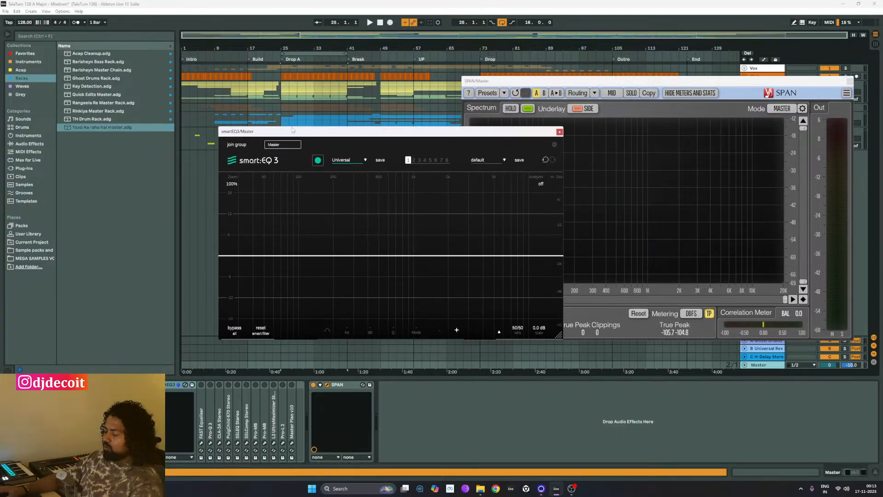
drag(290, 131, 374, 228)
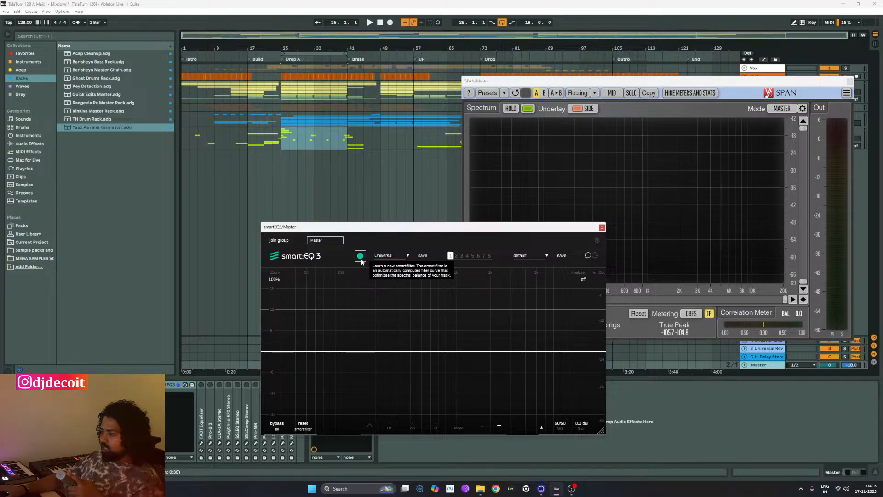
click(360, 256)
key(space)
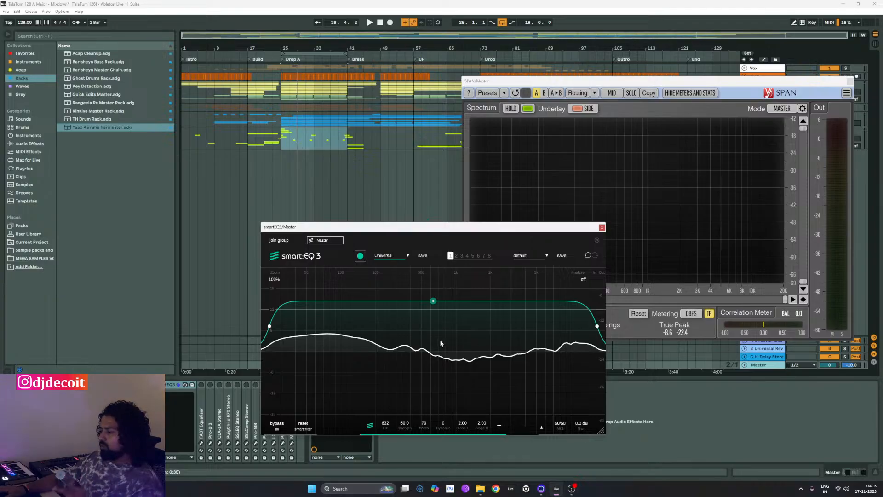
key(space)
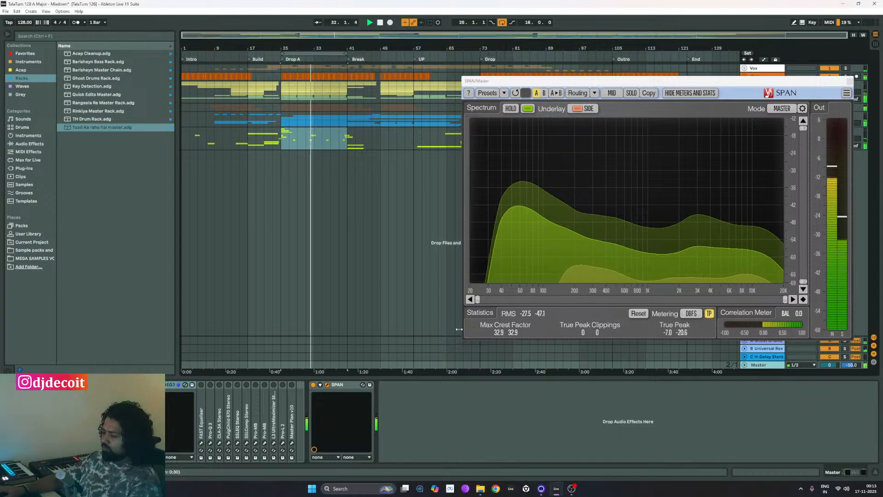
- Open the FAST Equaliser in the master rack and review its source profiles, keeping Universal
double_click(200, 423)
click(217, 385)
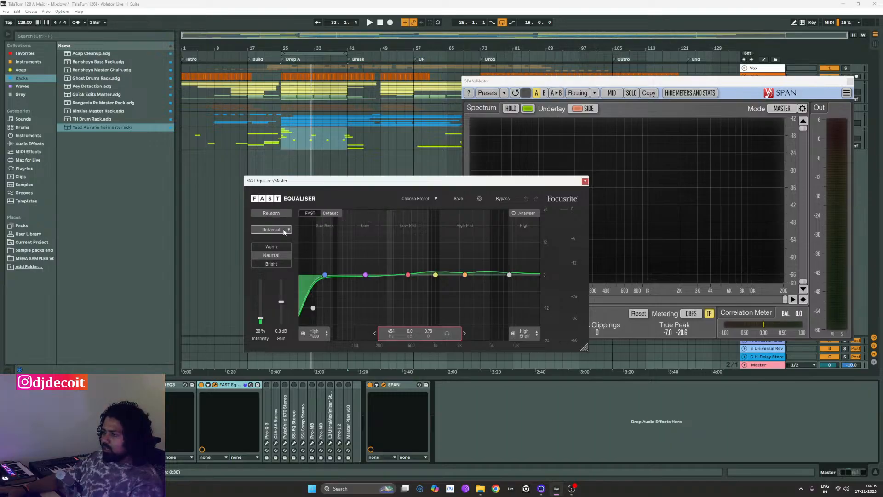
click(283, 230)
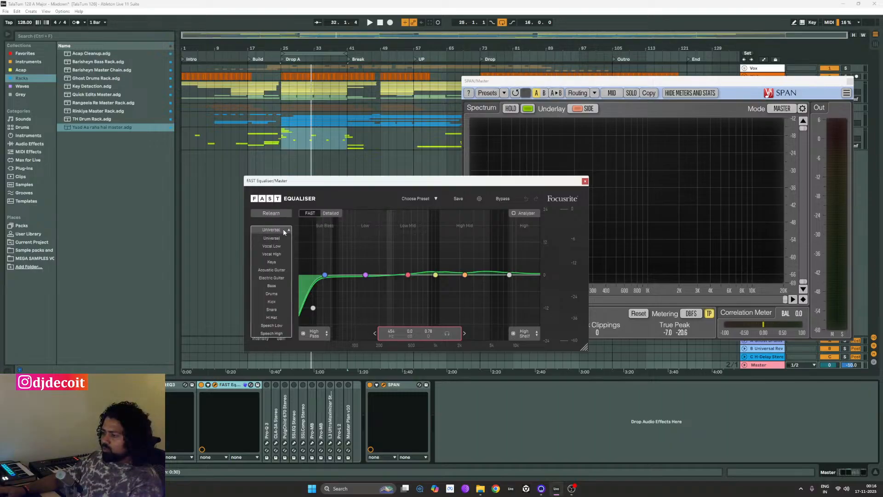
click(284, 231)
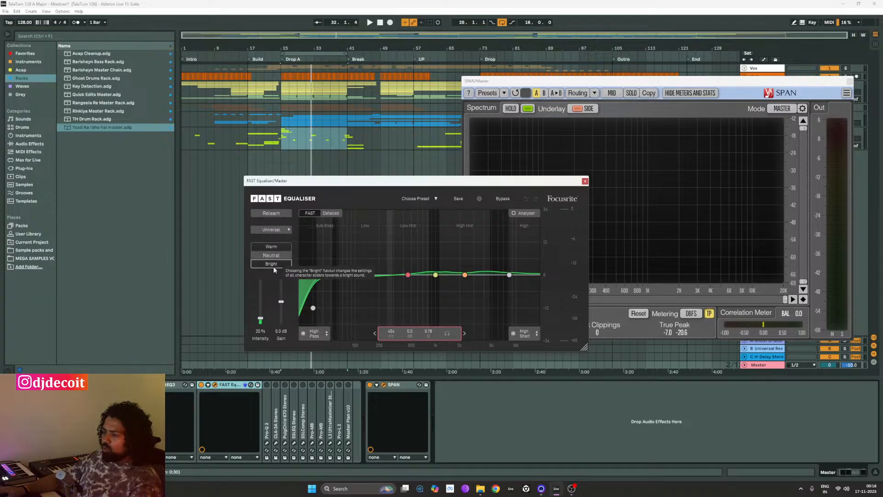
- Relearn the FAST Equaliser curve from the Drop A loop playback and switch it to the Detailed view
click(271, 213)
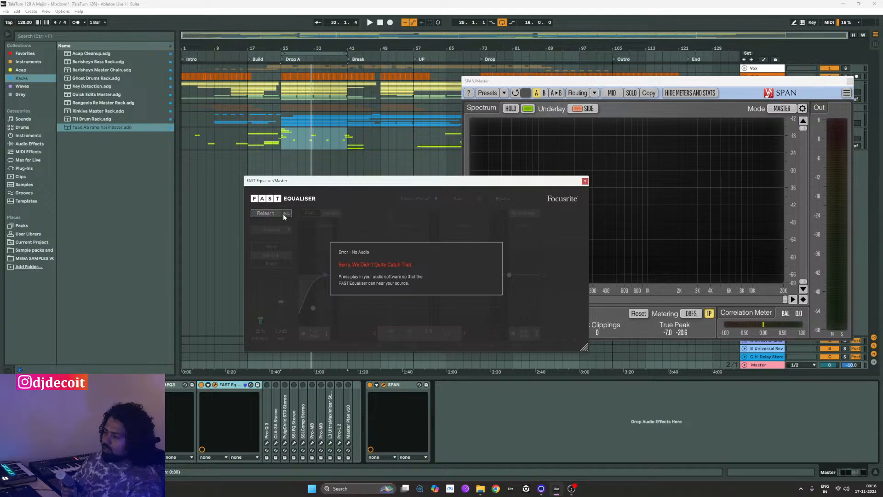
click(286, 214)
click(275, 214)
key(space)
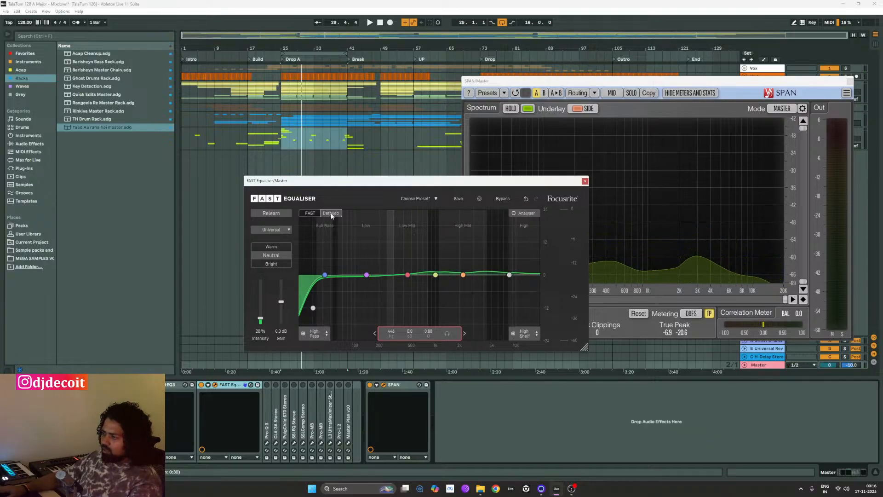
click(309, 214)
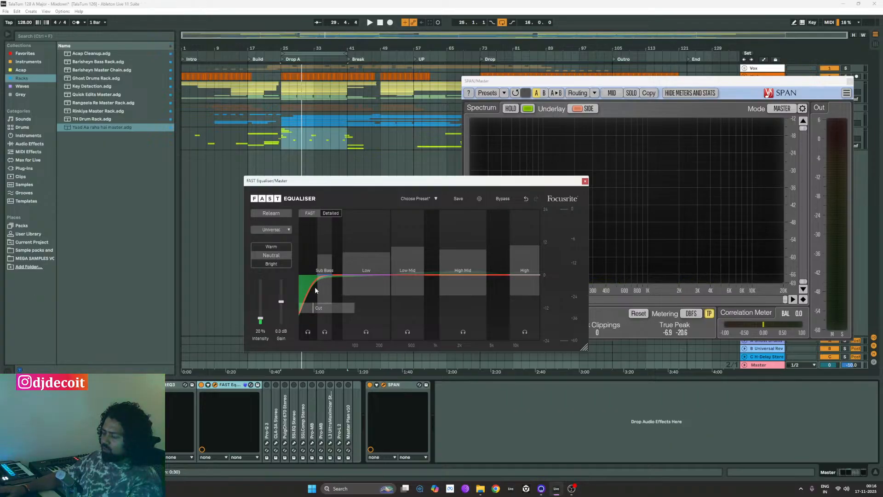
- Examine the phase mode and analyzer options of the Pro-Q 3 set to Default Setting, keeping them as they are
click(69, 385)
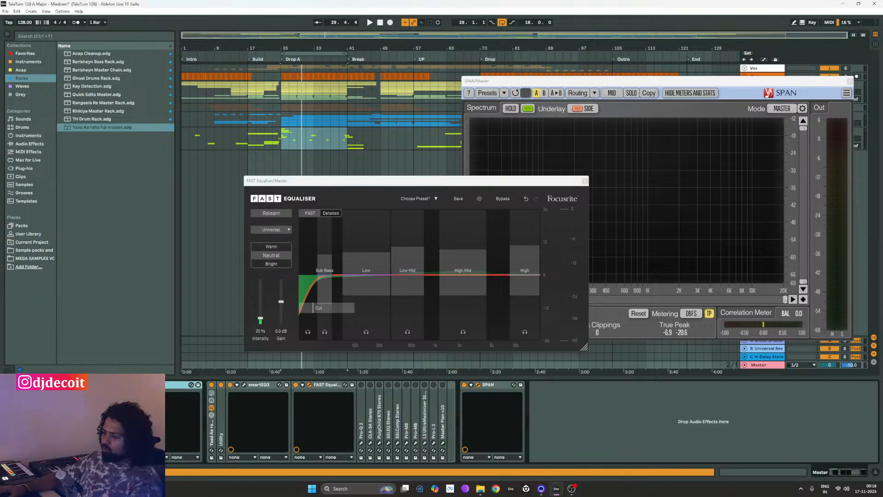
click(361, 442)
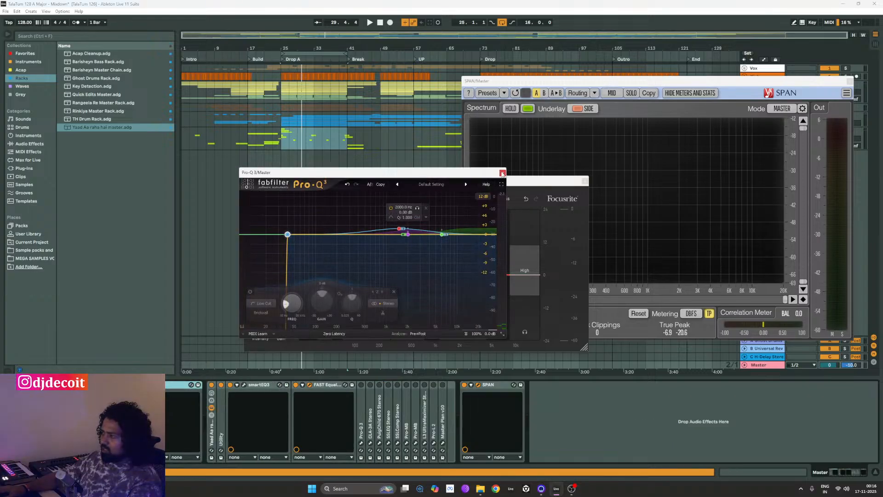
click(502, 174)
key(Delete)
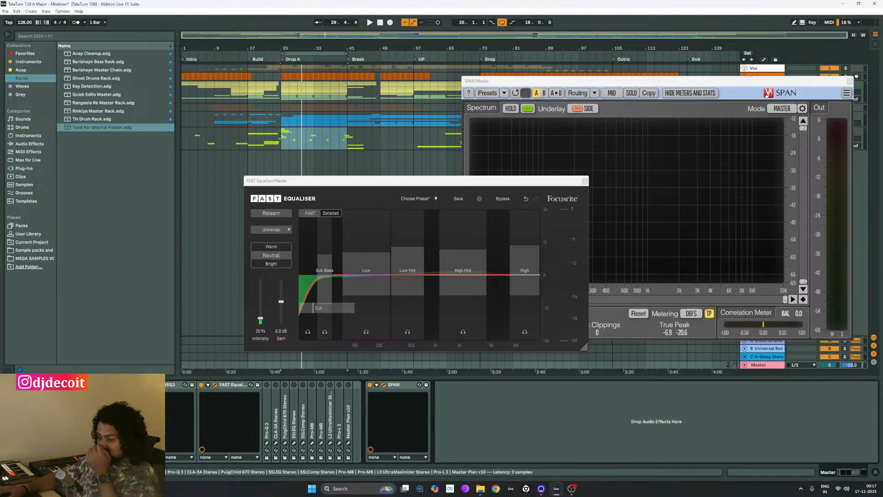
key(ctrl+z)
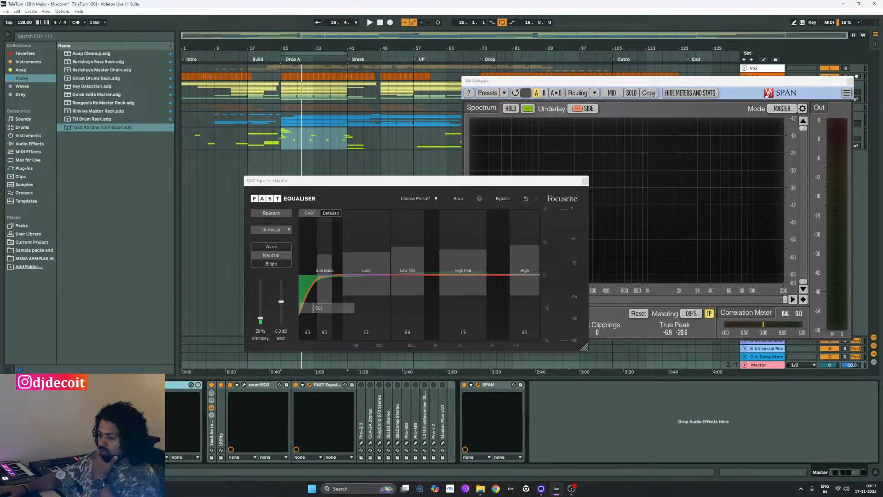
click(330, 334)
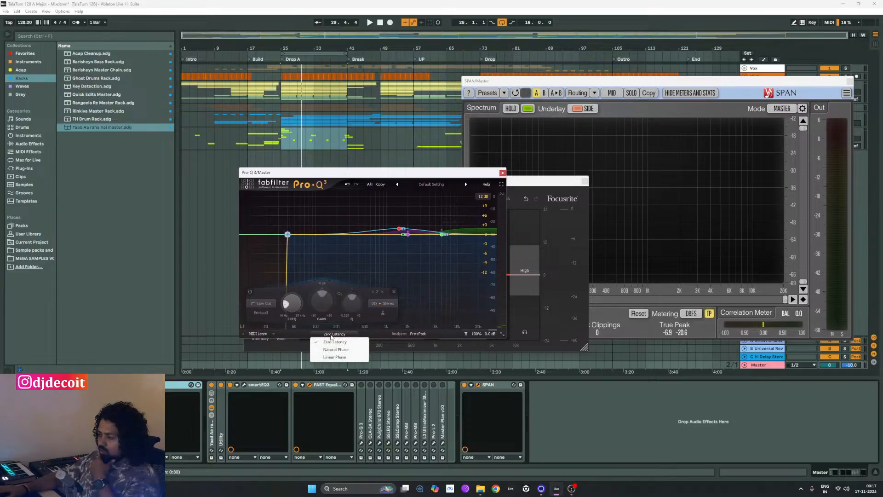
click(424, 331)
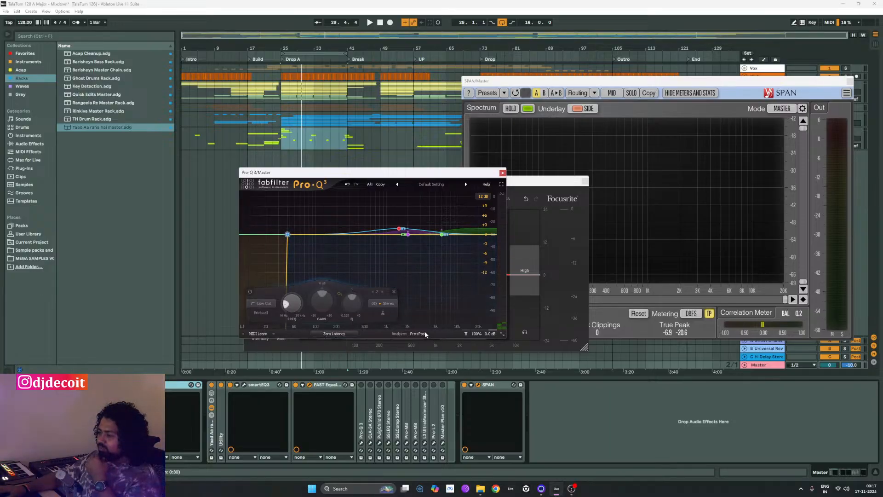
click(423, 333)
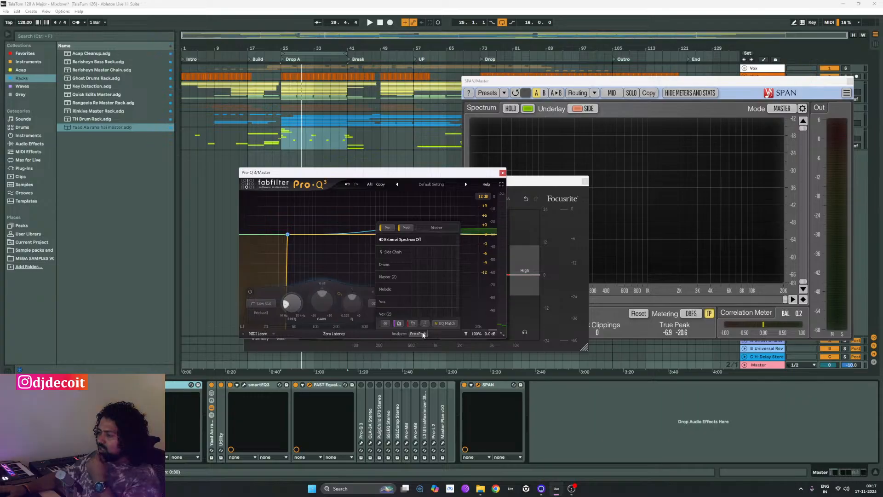
click(423, 335)
click(502, 174)
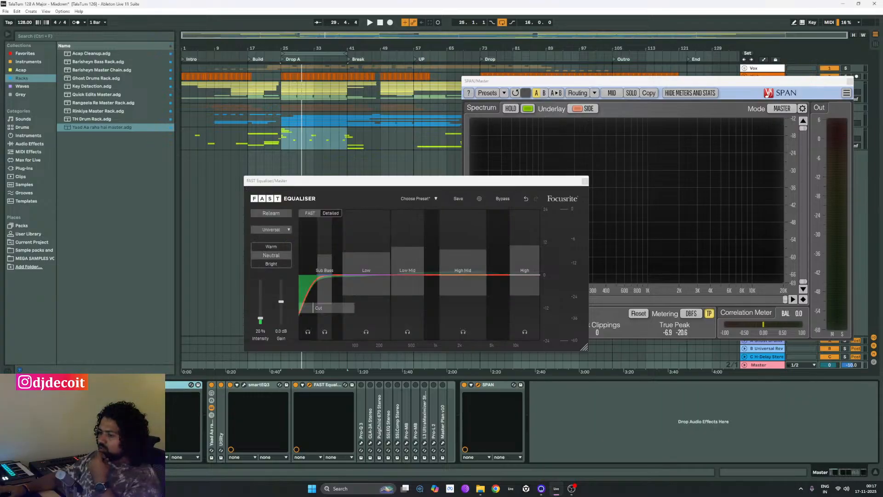
scroll(167, 387, right, 2)
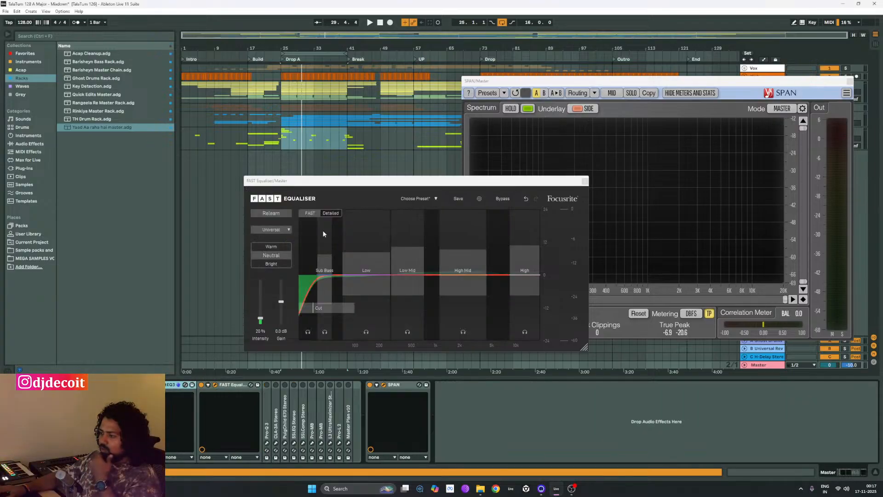
- Run the FAST Equaliser learning once more over the Drop A playback and close its window
click(359, 193)
click(423, 199)
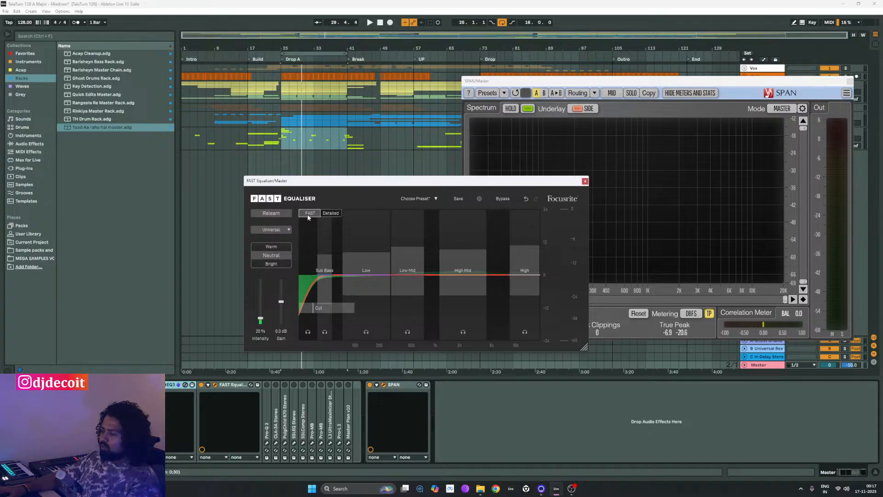
key(space)
click(281, 213)
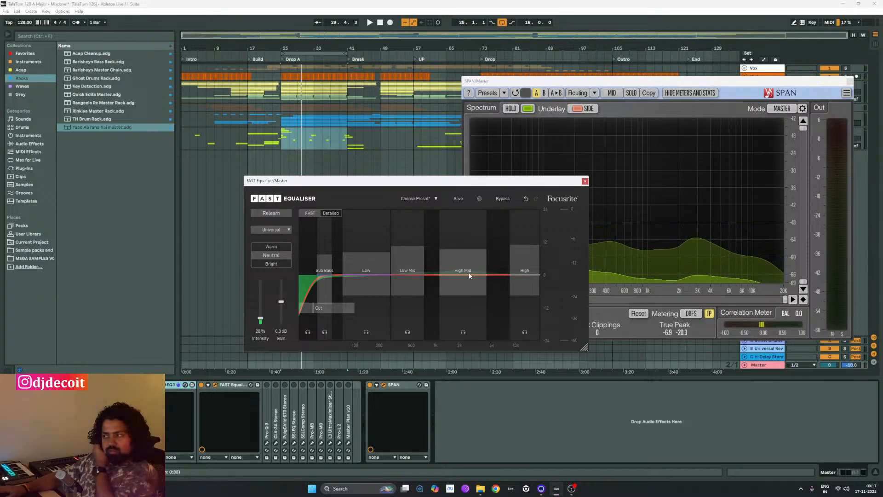
click(584, 180)
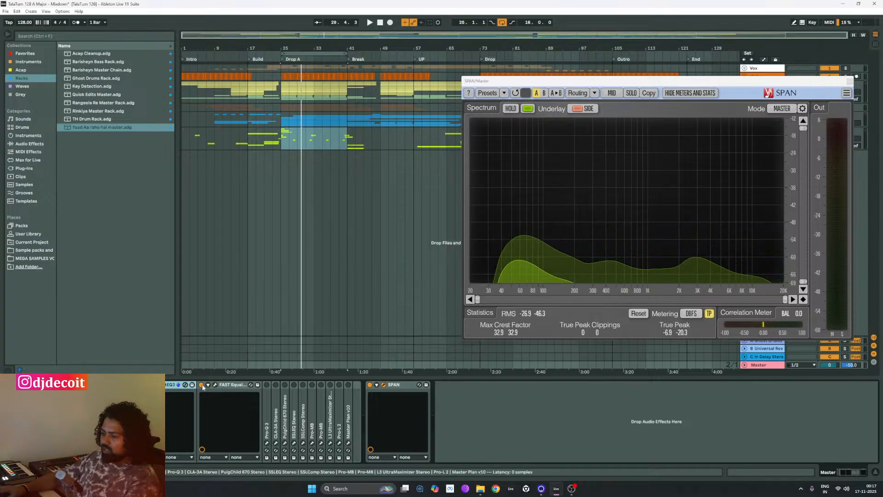
- Open the rack's Pro-Q 3 with the Mix de-clutter preset and set its Linear Phase resolution to High
scroll(169, 385, down, 2)
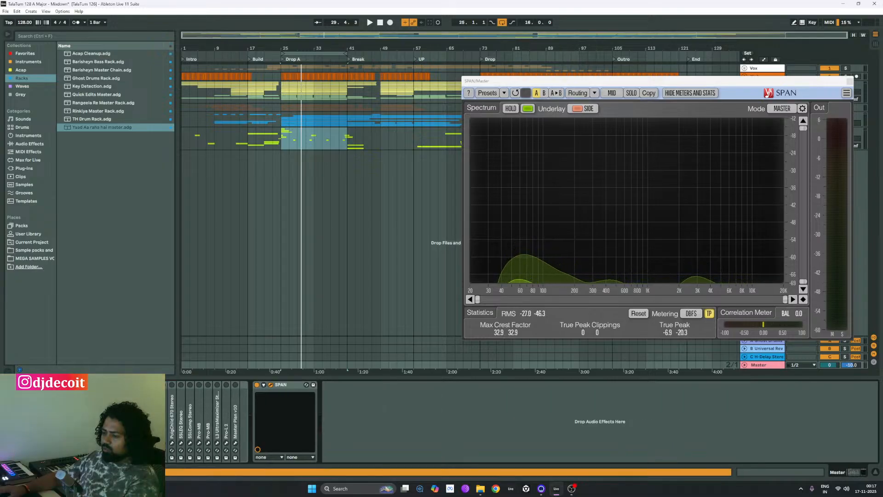
scroll(289, 422, up, 2)
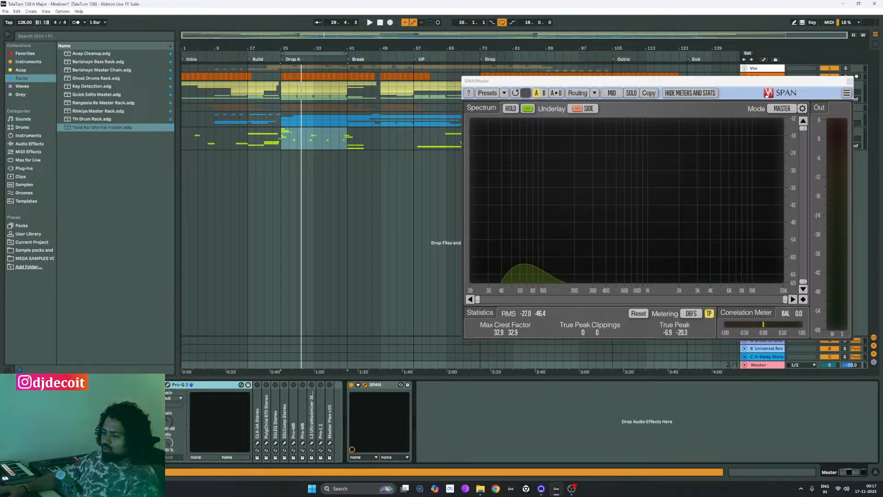
click(167, 385)
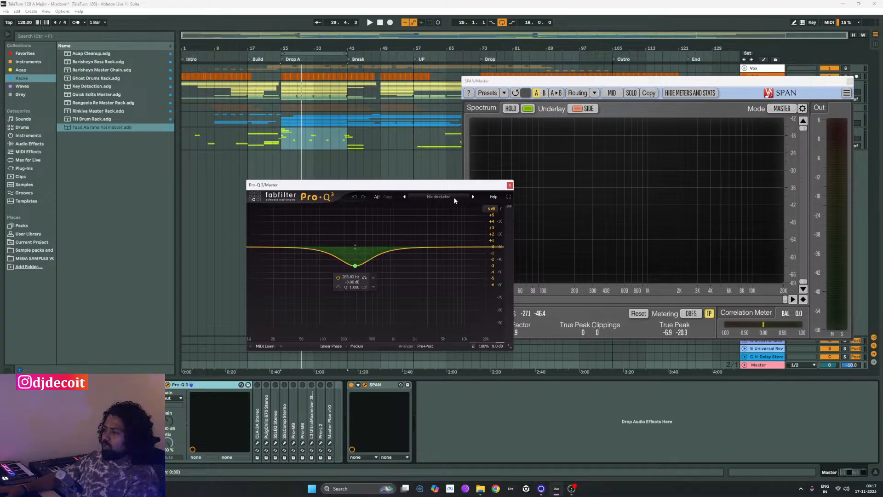
click(357, 346)
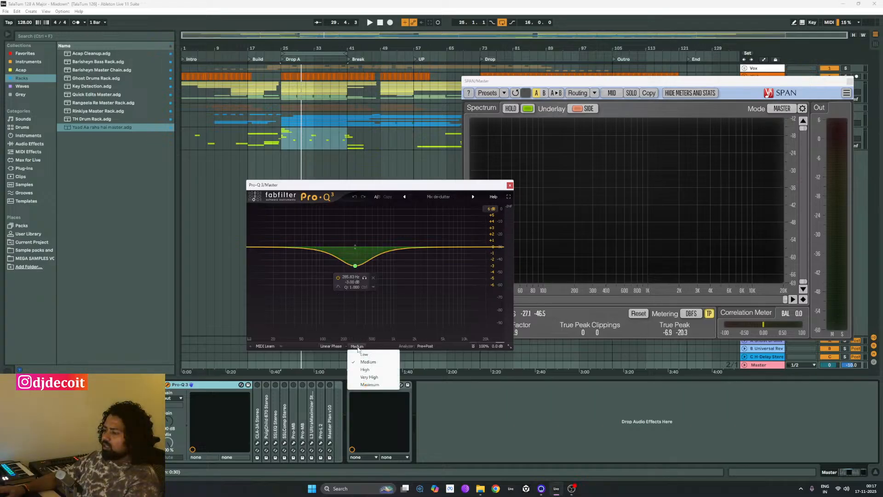
click(373, 369)
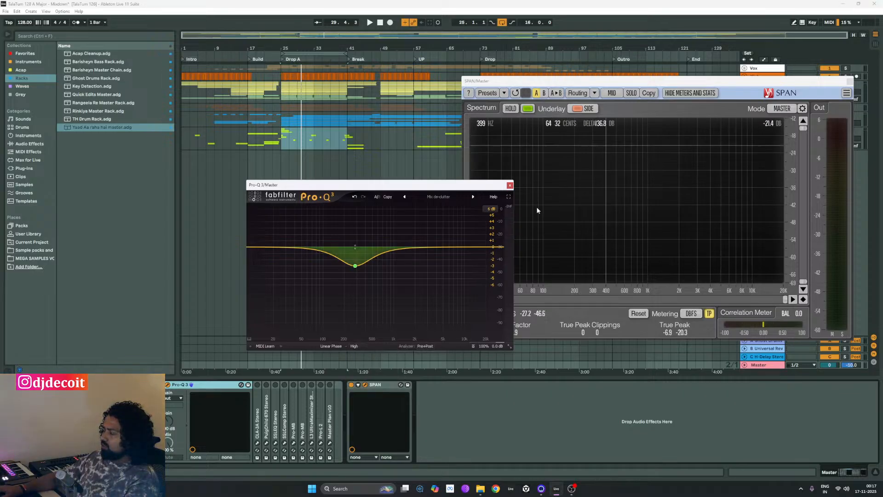
- Audition the Drop A loop through Pro-Q 3 and set the gain of its low-mid cut band to -1.5 dB
mouse_move(373, 291)
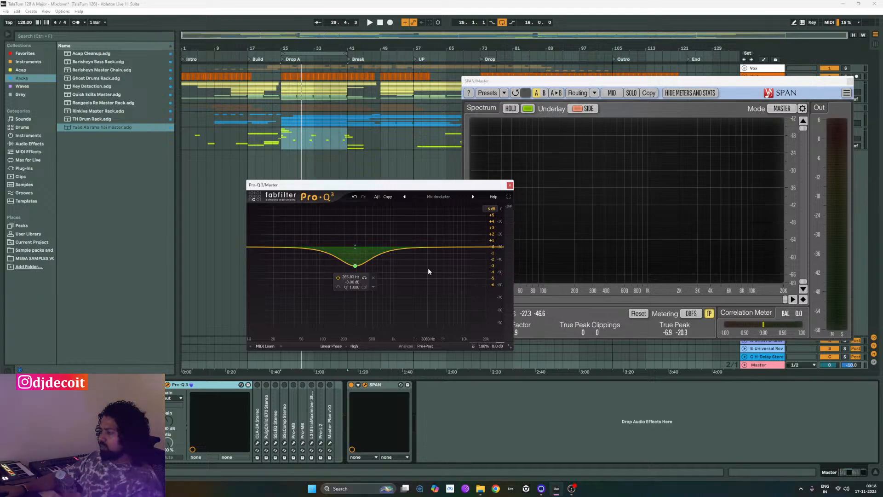
key(space)
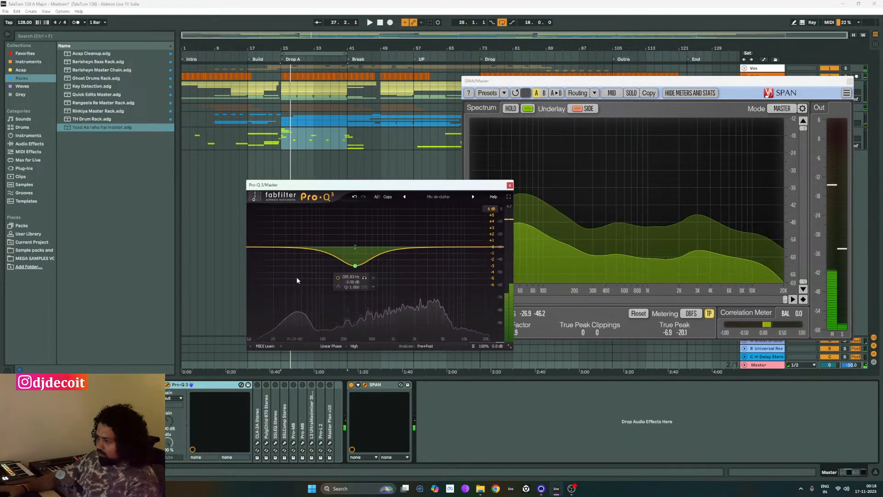
click(355, 266)
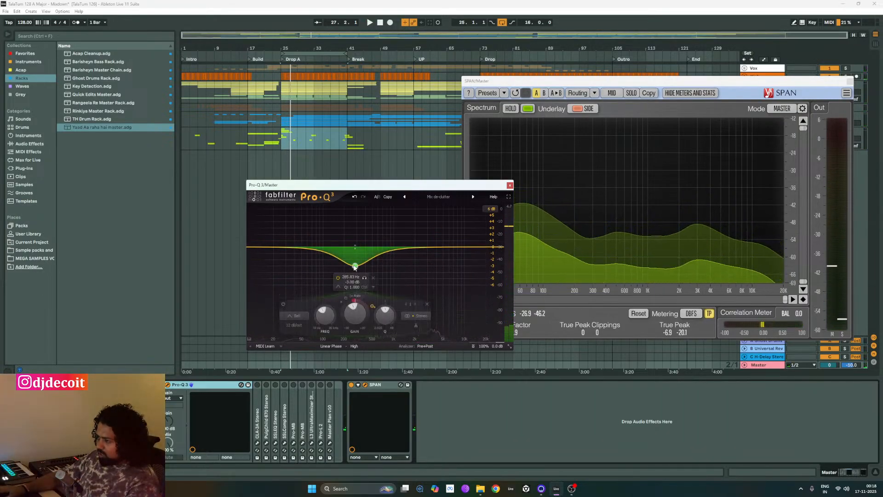
double_click(355, 314)
text(-1.5)
key(Return)
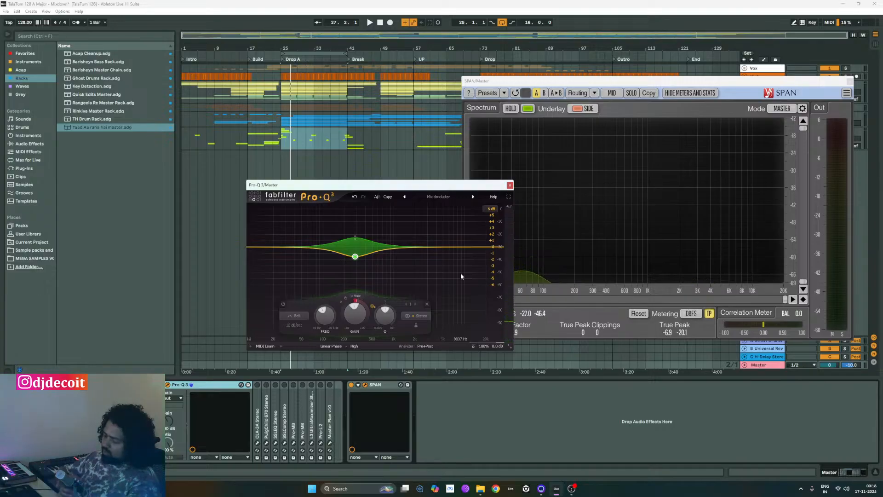
- Compare the Drop A playback with Pro-Q 3 active and bypassed, and close the equaliser window
key(space)
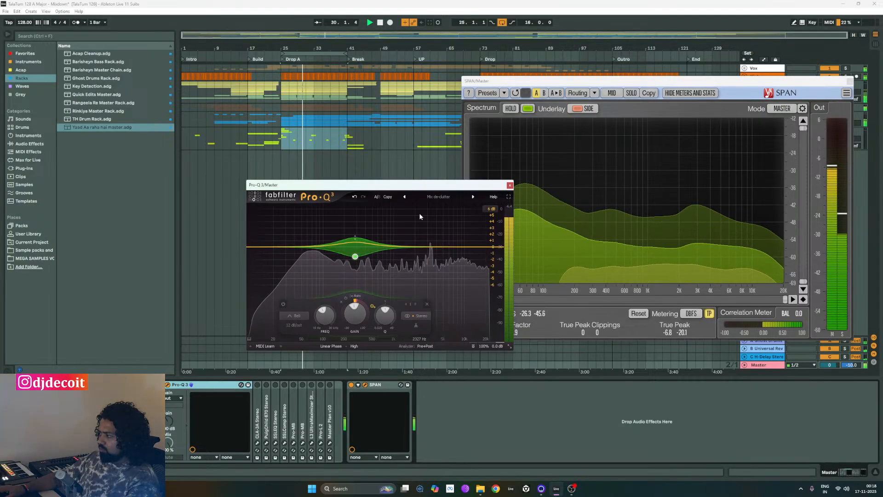
click(472, 348)
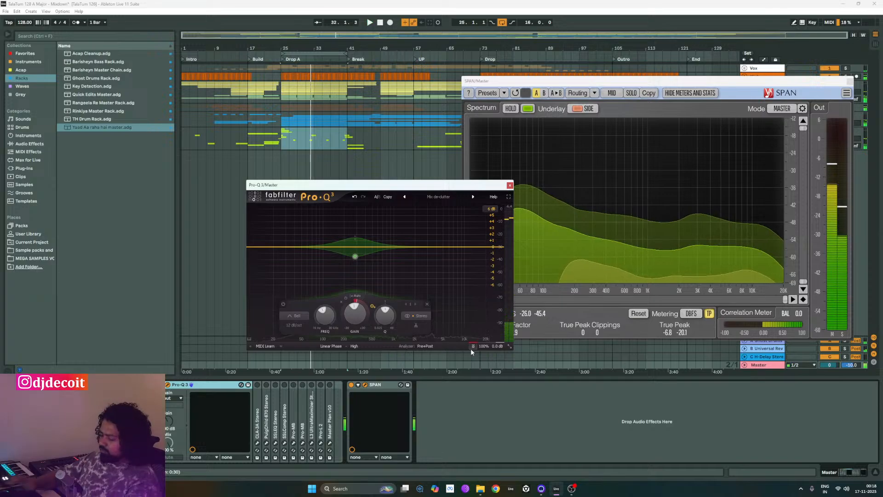
click(510, 185)
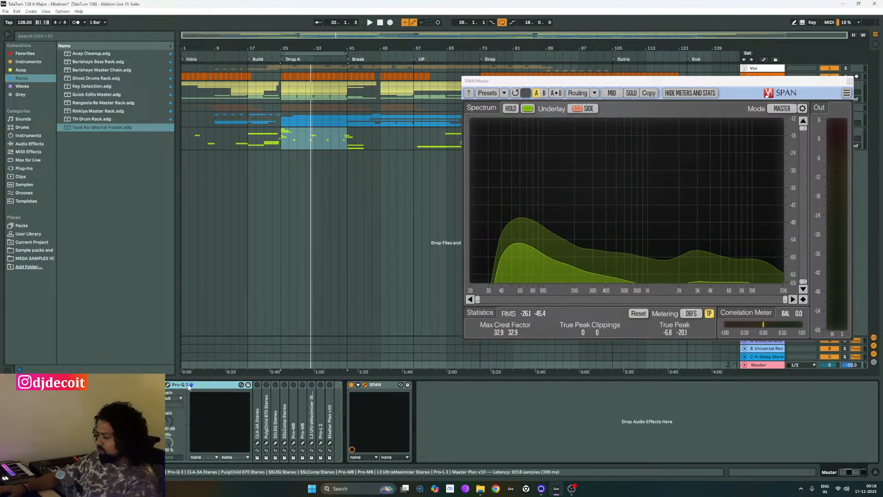
- Delete Pro-Q 3 from the rack and try initial gain and peak reduction settings on the CLA-3A over Drop A
key(Delete)
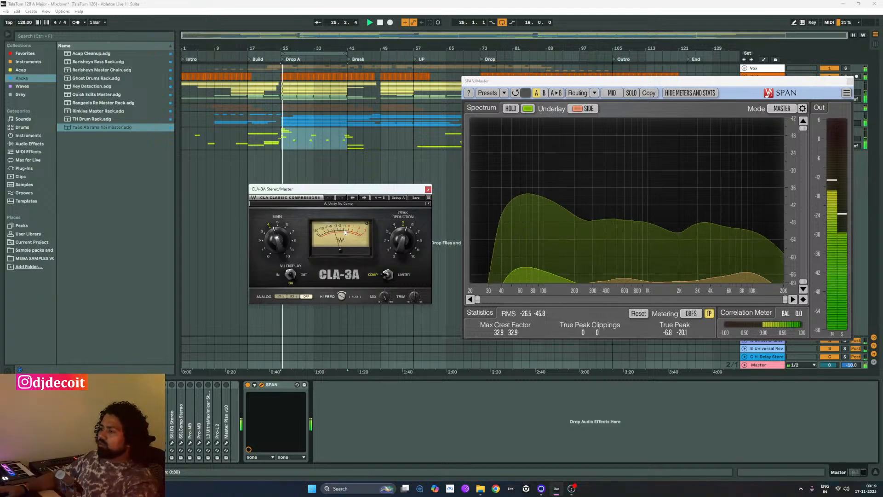
drag(277, 239, 277, 221)
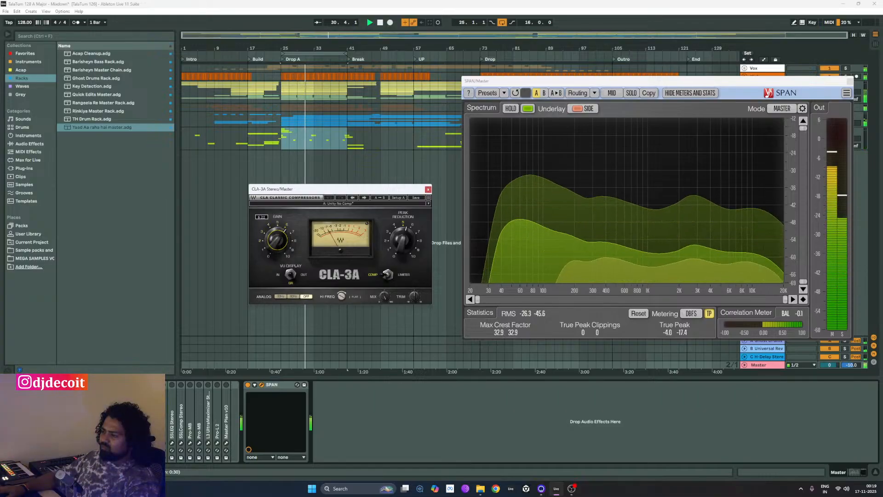
key(space)
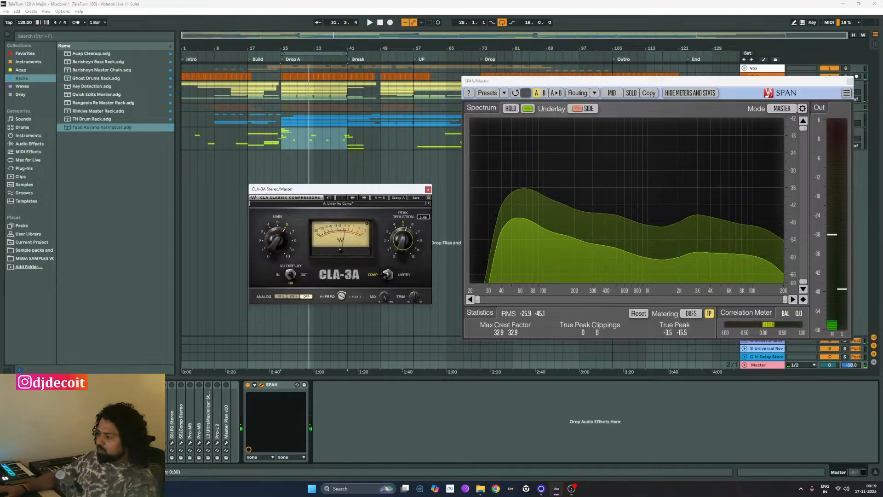
drag(401, 248, 401, 264)
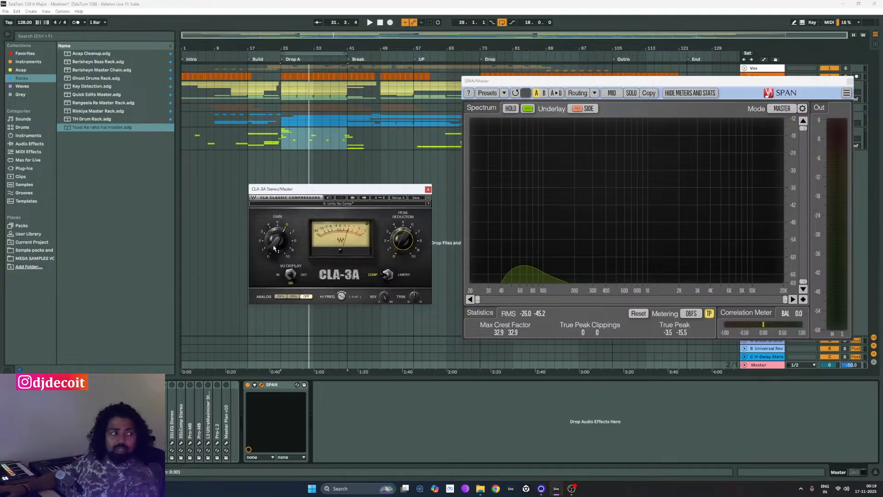
mouse_move(273, 247)
key(space)
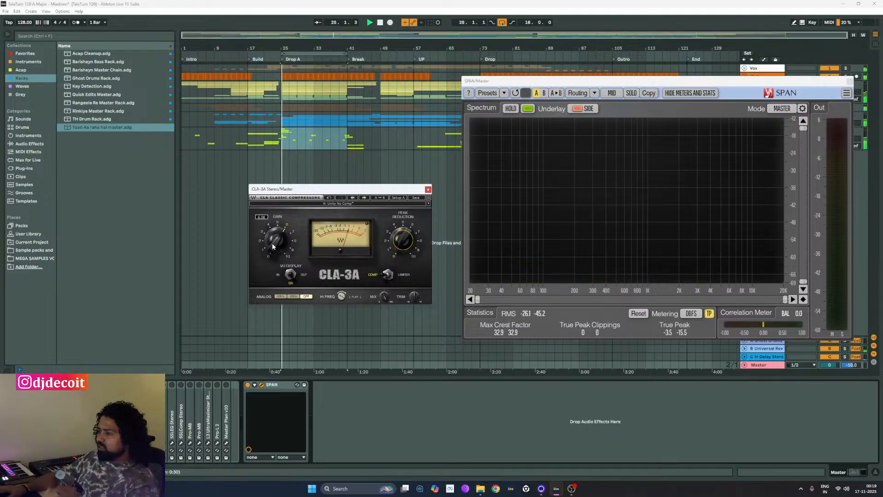
drag(272, 243, 272, 256)
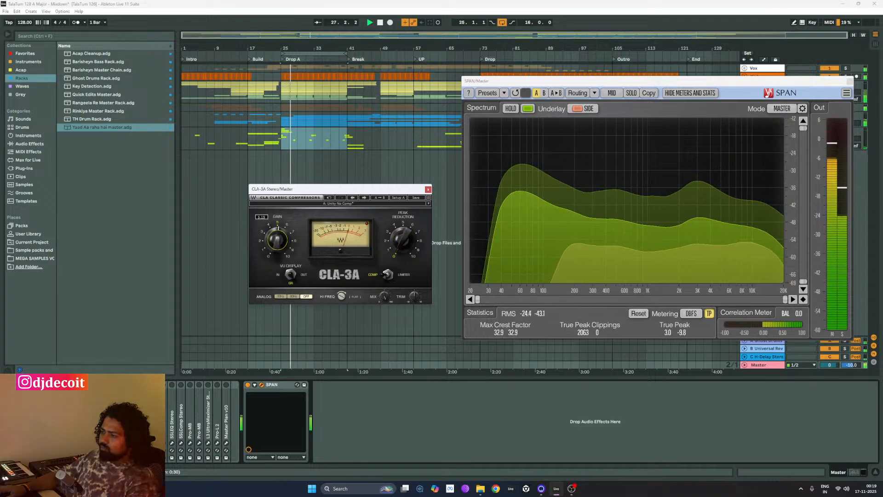
key(space)
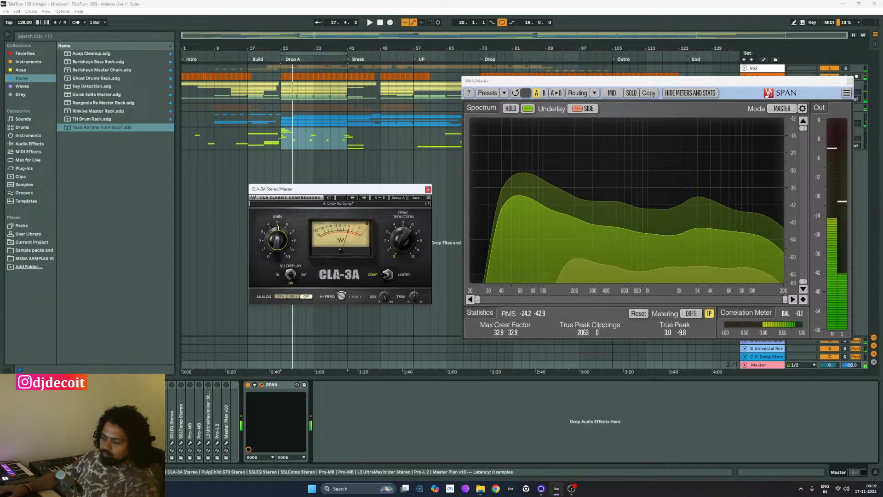
- Rebalance the CLA-3A gain against its peak reduction while the Drop A loop plays
double_click(156, 411)
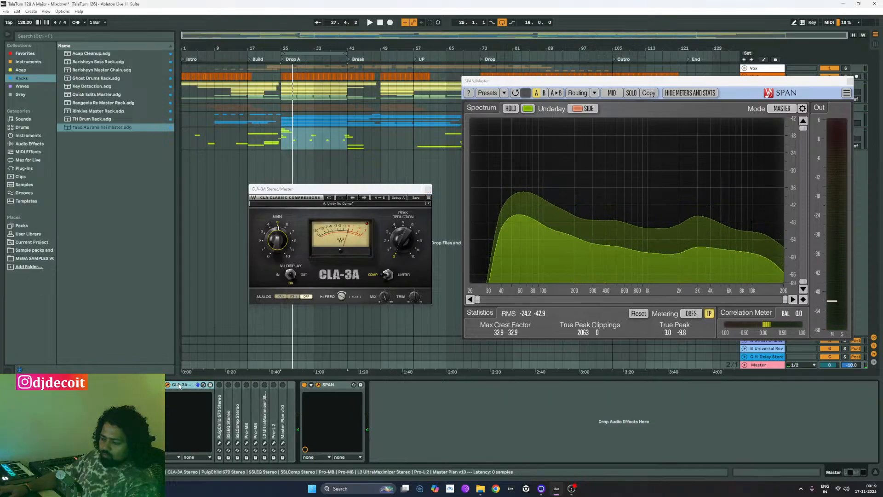
double_click(165, 411)
key(space)
drag(284, 240, 285, 241)
drag(402, 239, 403, 229)
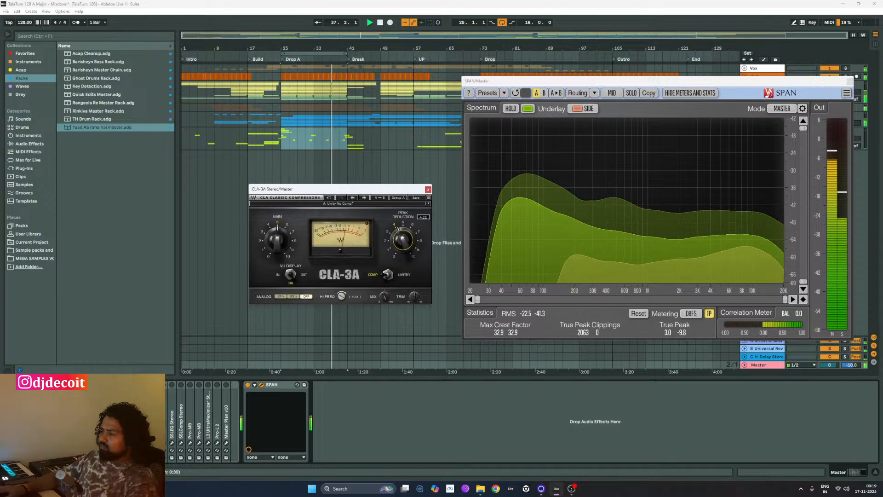
drag(403, 245, 402, 241)
drag(277, 241, 277, 231)
drag(403, 240, 403, 243)
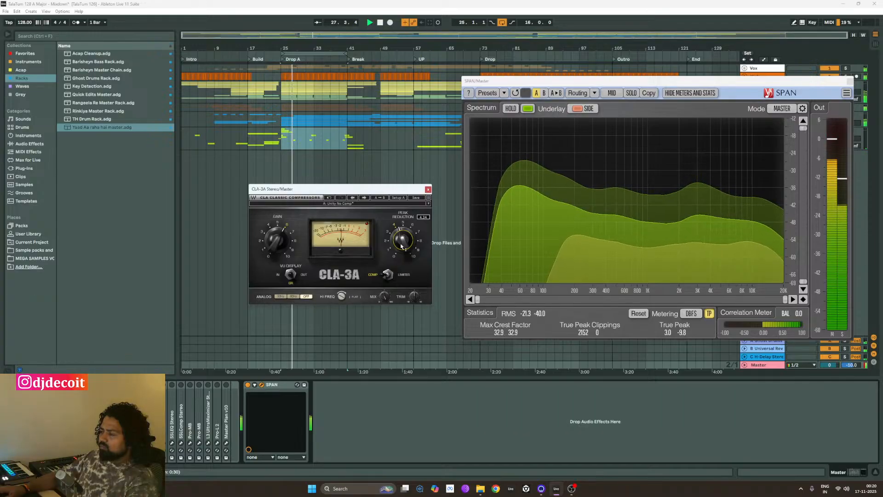
- Switch to the Session View mixer, rearrange the SPAN and CLA-3A windows, and reset the master peak indicator
key(Tab)
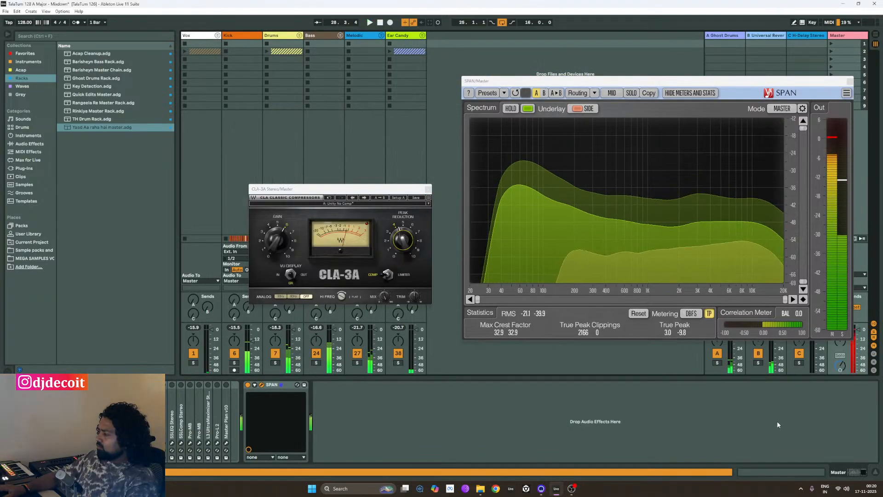
drag(644, 81, 582, 33)
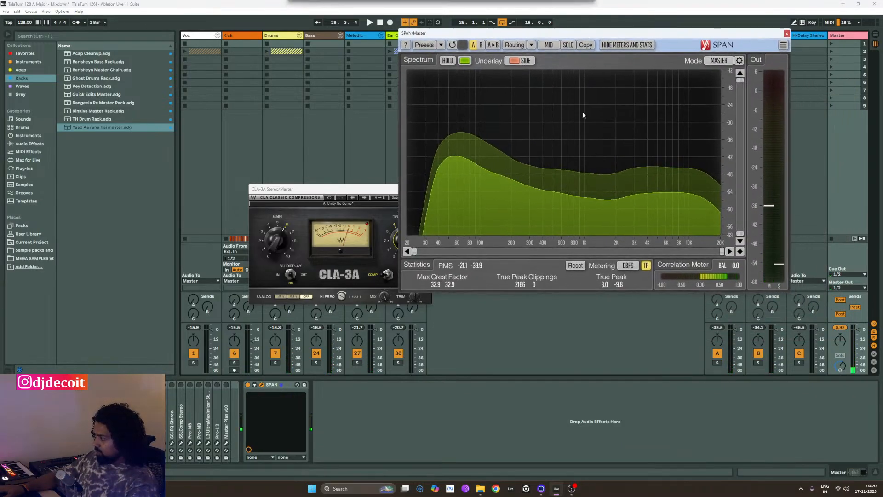
click(840, 327)
drag(285, 189, 247, 171)
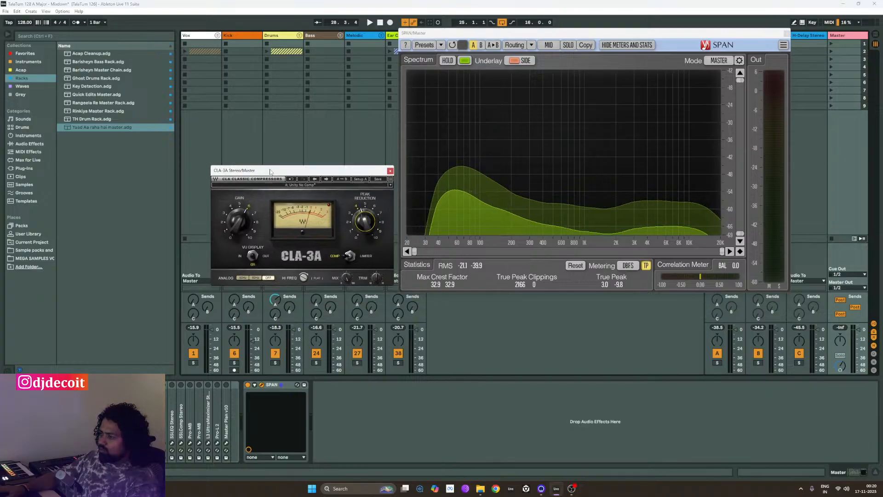
- Set the CLA-3A gain to about 5 and fine-tune its peak reduction over Drop A with SPAN's statistics reset
drag(236, 223, 236, 231)
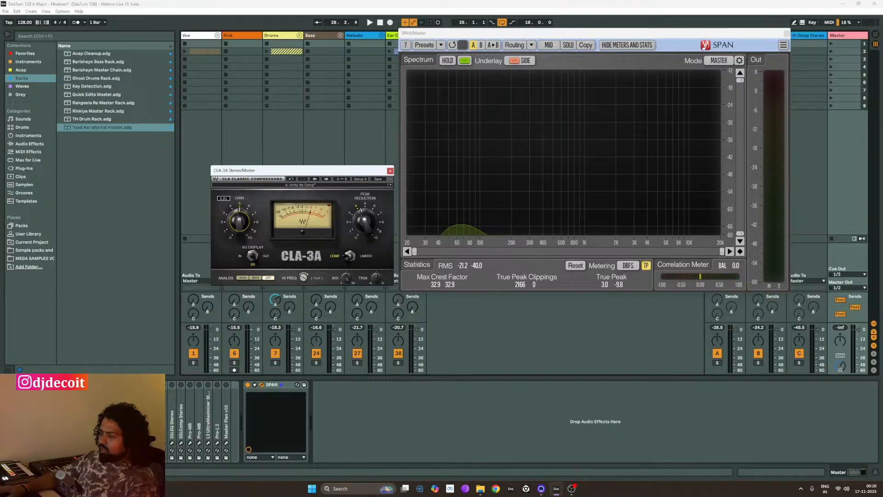
key(space)
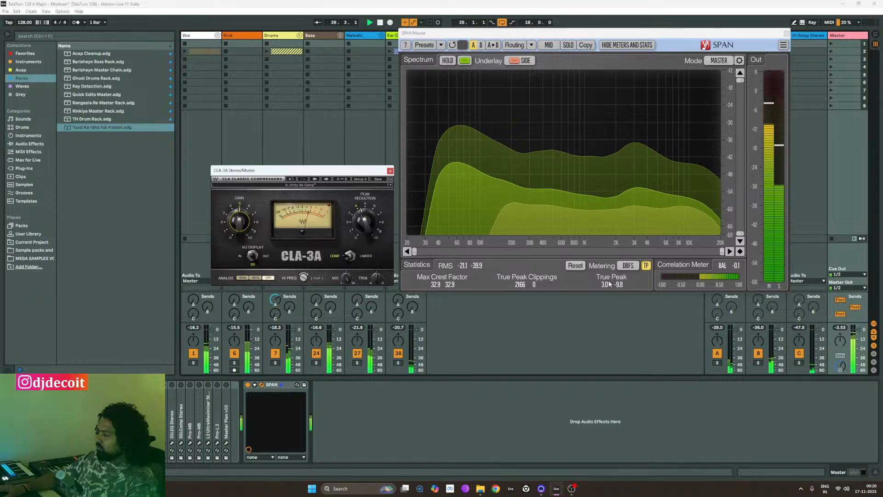
click(581, 266)
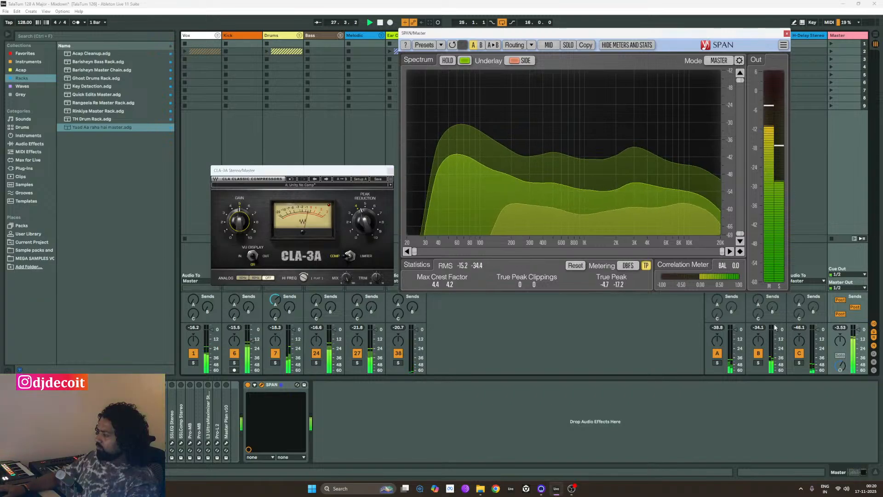
mouse_move(361, 222)
drag(360, 223, 361, 223)
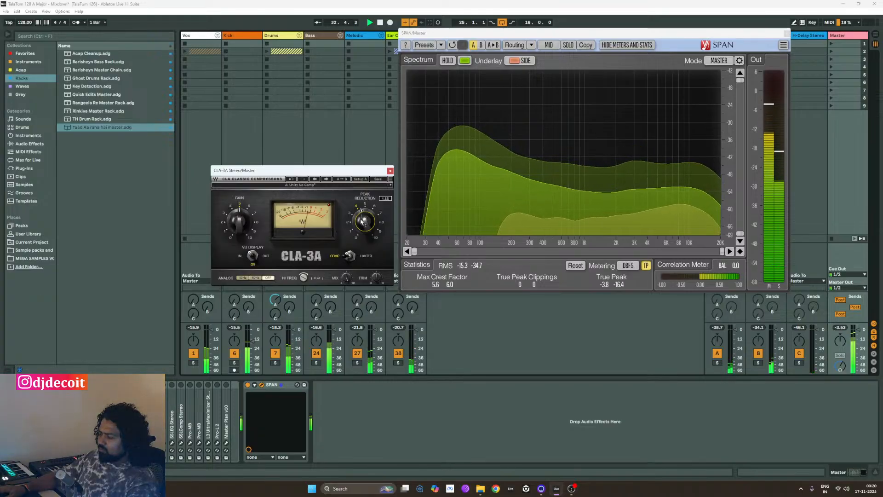
click(390, 170)
- Open the rack's PuigChild 670, test its left threshold near zero over Drop A, and set it to 1.3
scroll(164, 415, left, 2)
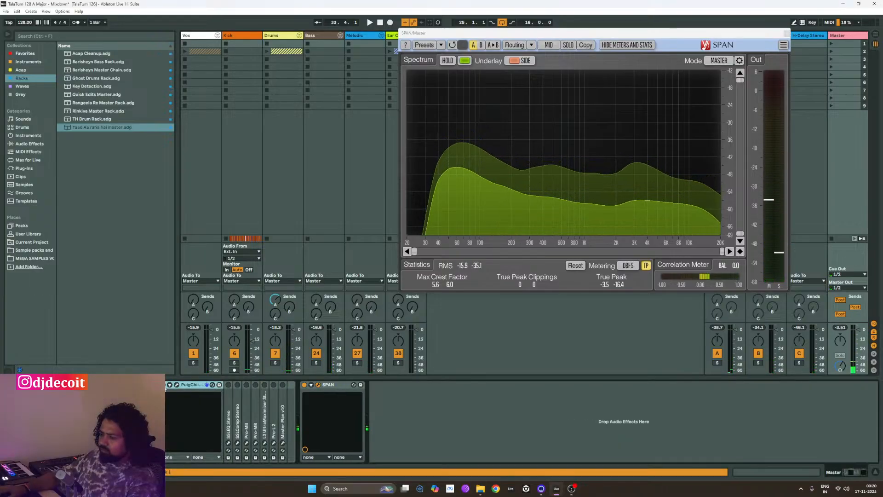
click(177, 384)
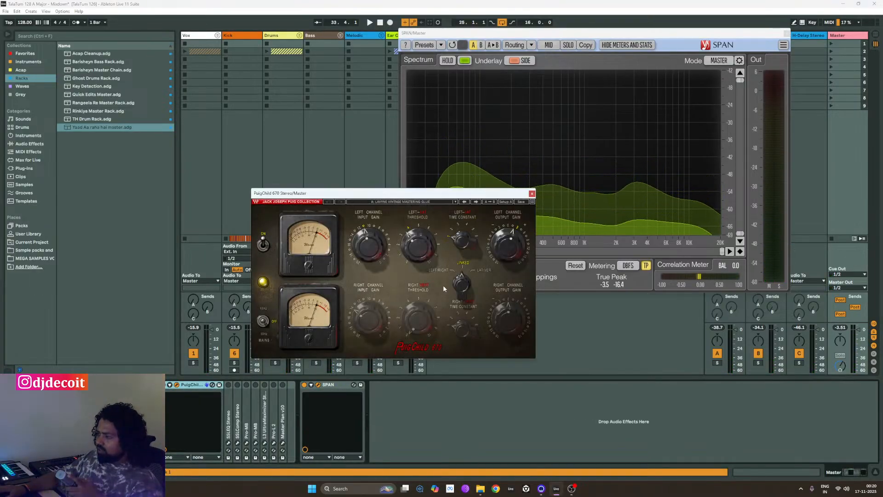
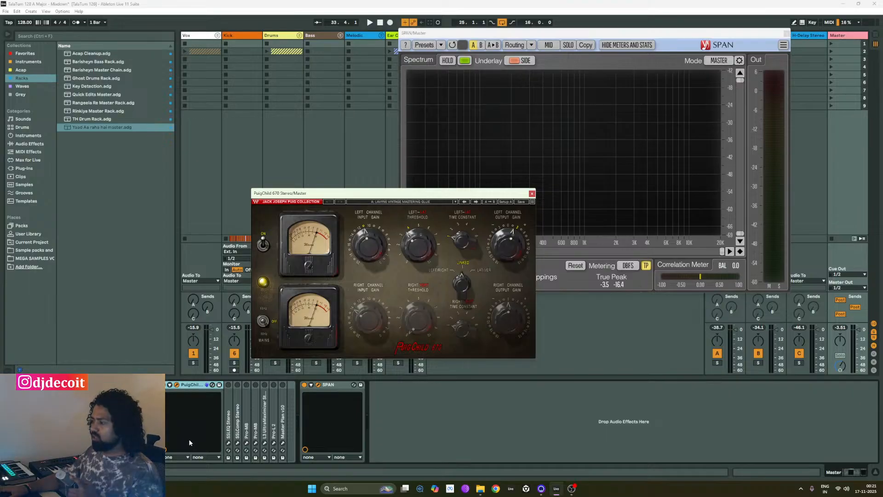
key(space)
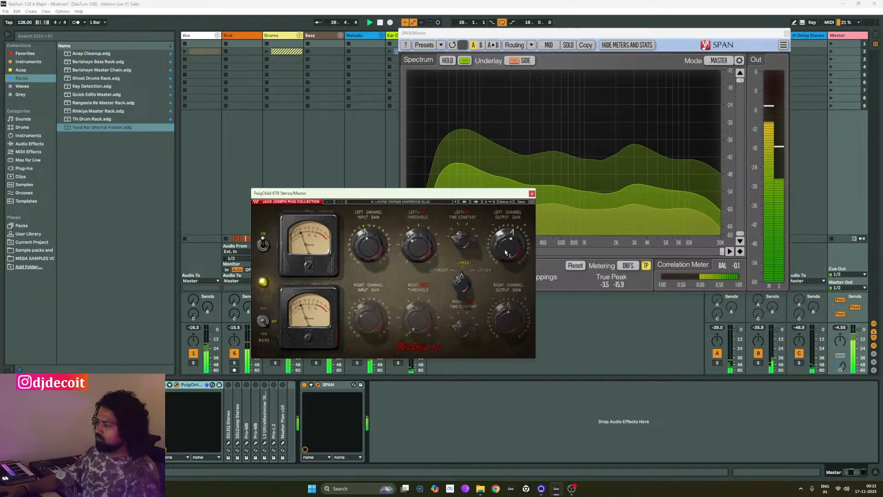
drag(418, 250, 418, 295)
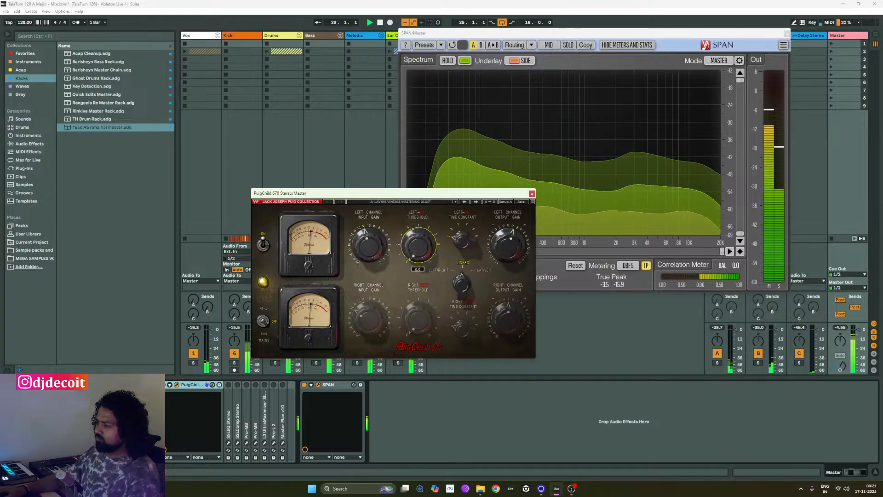
drag(414, 249, 414, 248)
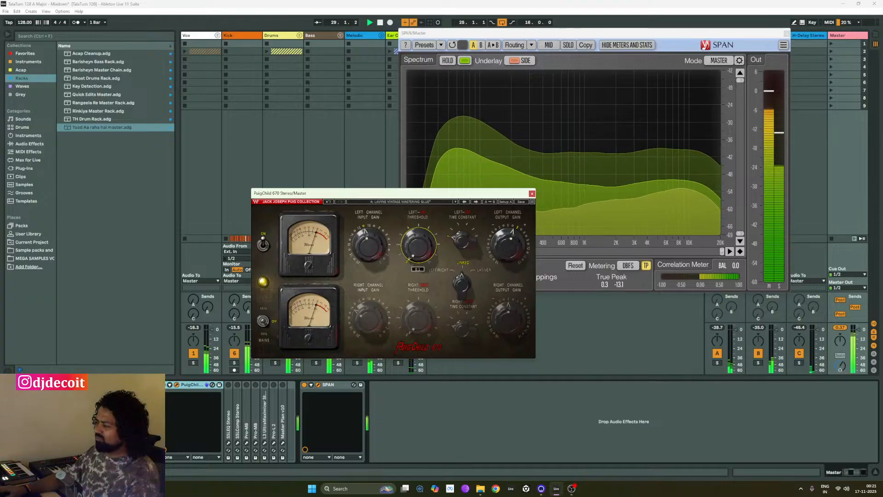
key(space)
click(839, 328)
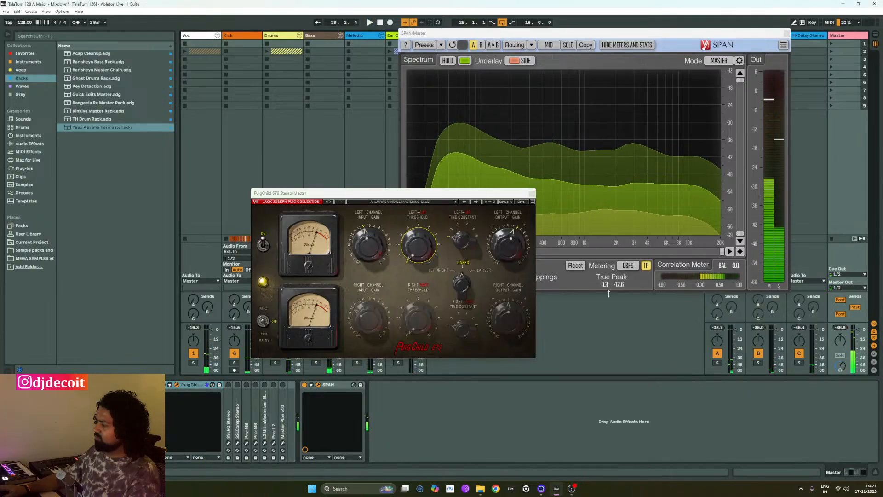
drag(419, 253, 420, 246)
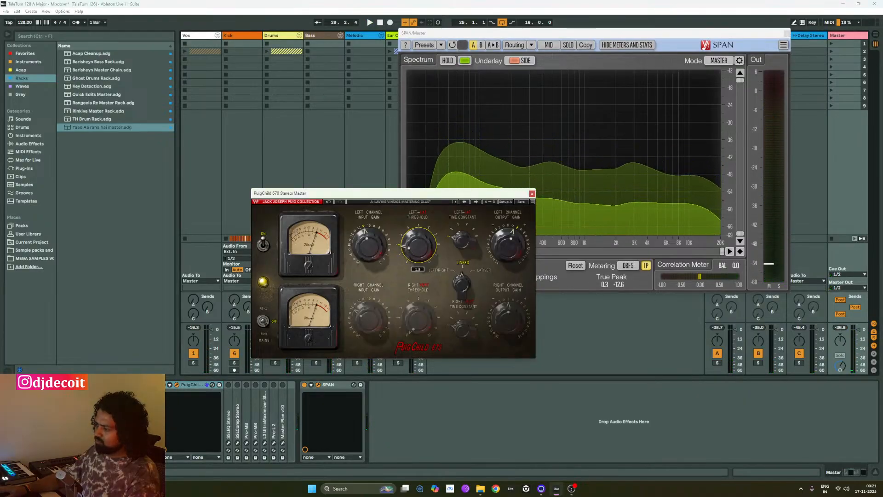
- Set the PuigChild 670 left input gain to 14, level-match its left output gain over Drop A, and close it
key(space)
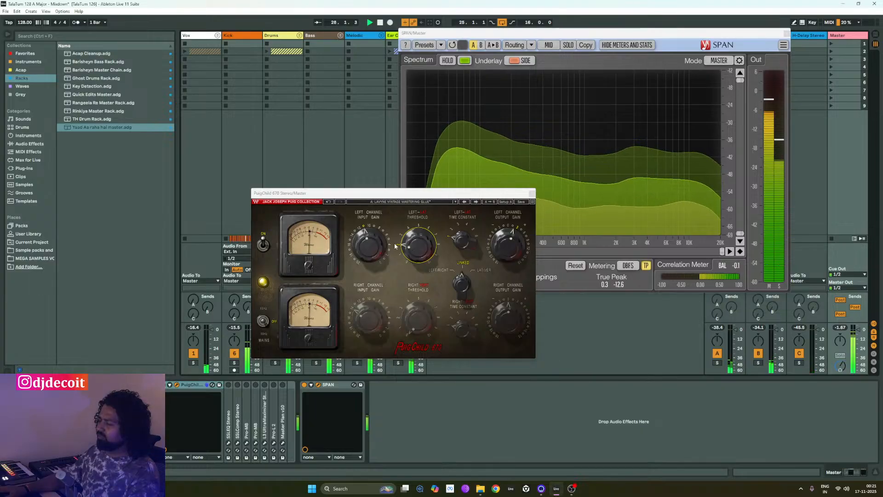
drag(366, 247, 365, 260)
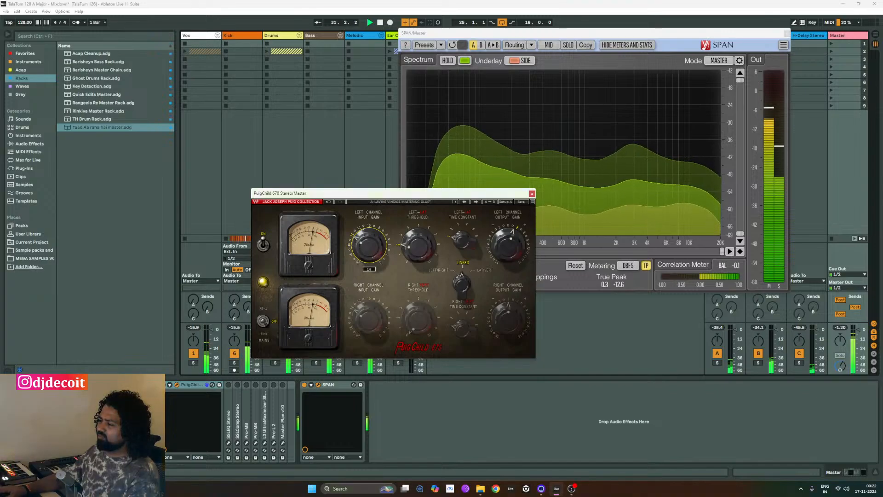
drag(503, 248, 502, 251)
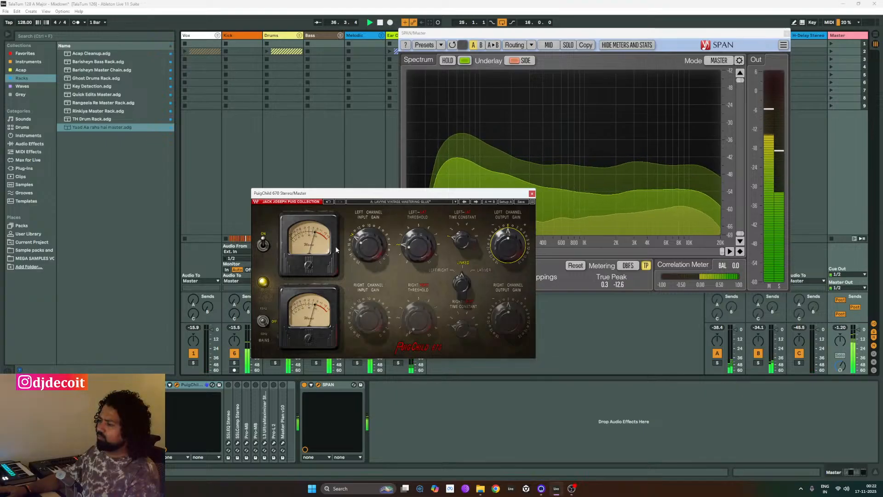
drag(370, 193, 556, 263)
mouse_move(546, 318)
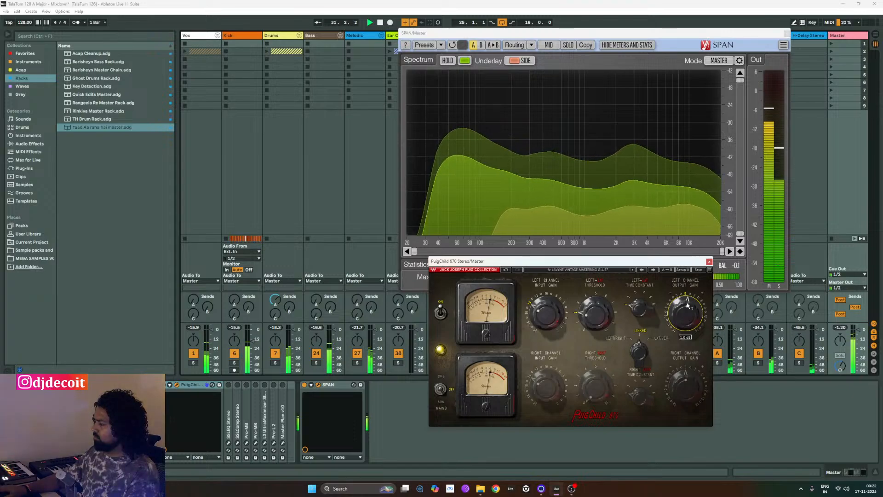
click(709, 261)
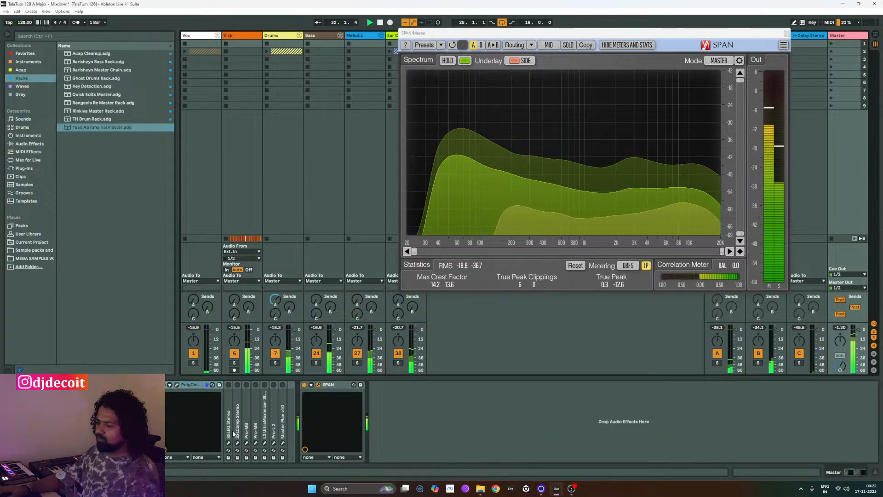
- Open and activate the rack's SSLEQ, place it beside SPAN, and adjust its HF and HMF bands over Drop A
click(229, 442)
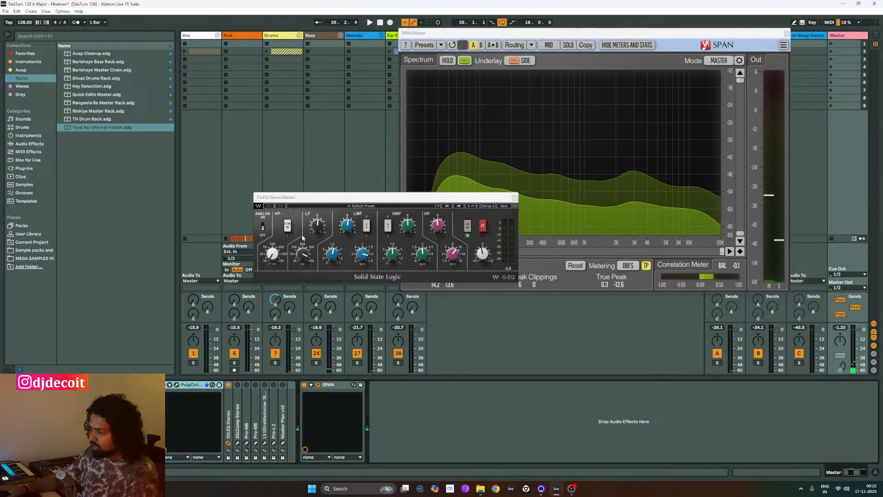
drag(360, 198, 375, 199)
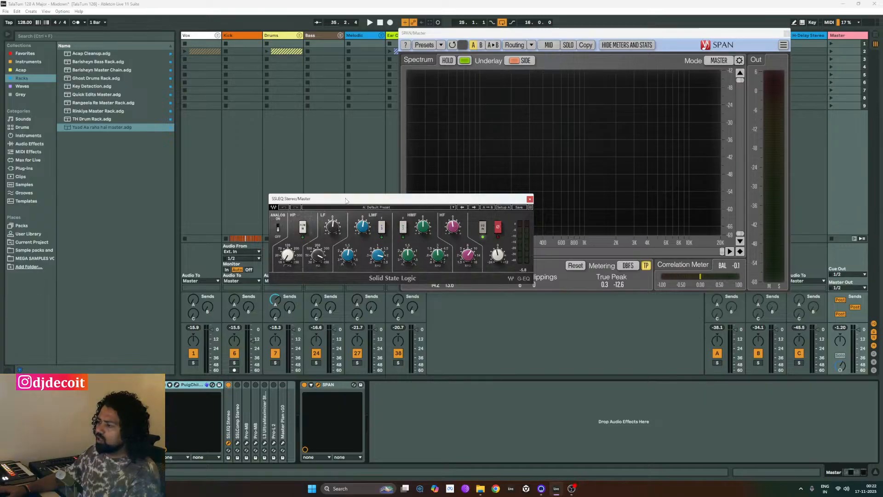
drag(346, 201, 242, 180)
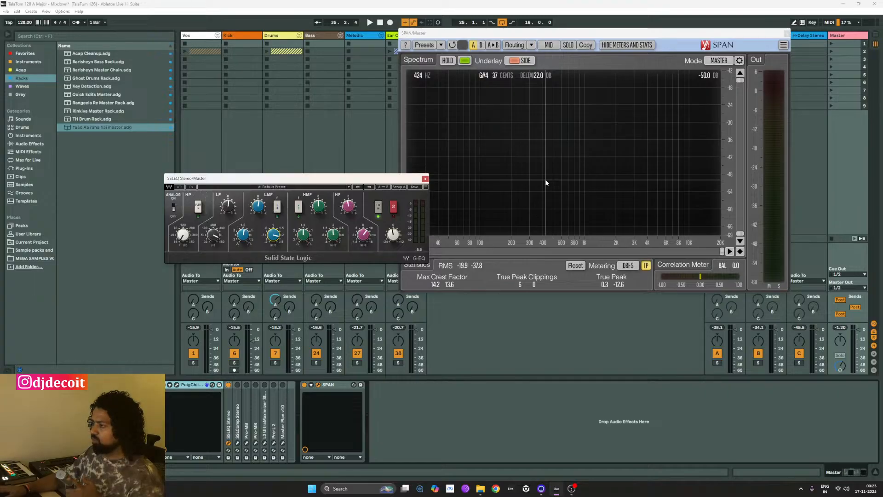
key(space)
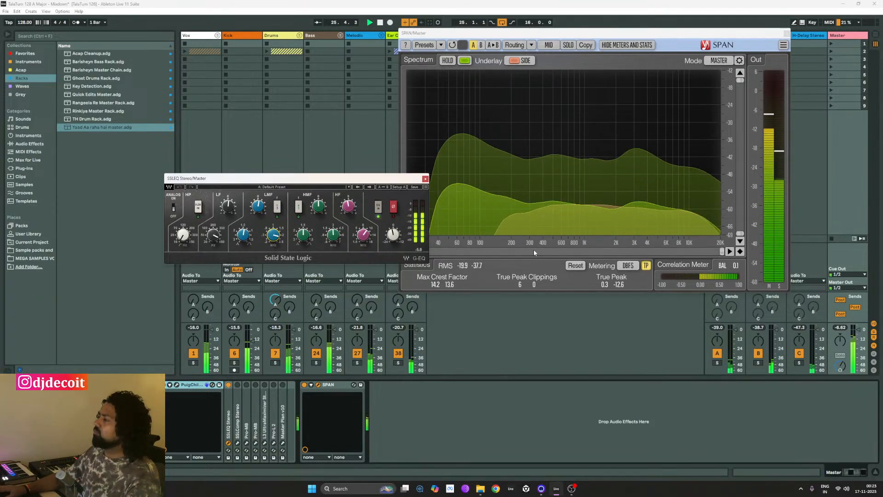
drag(348, 207, 348, 203)
drag(358, 236, 358, 235)
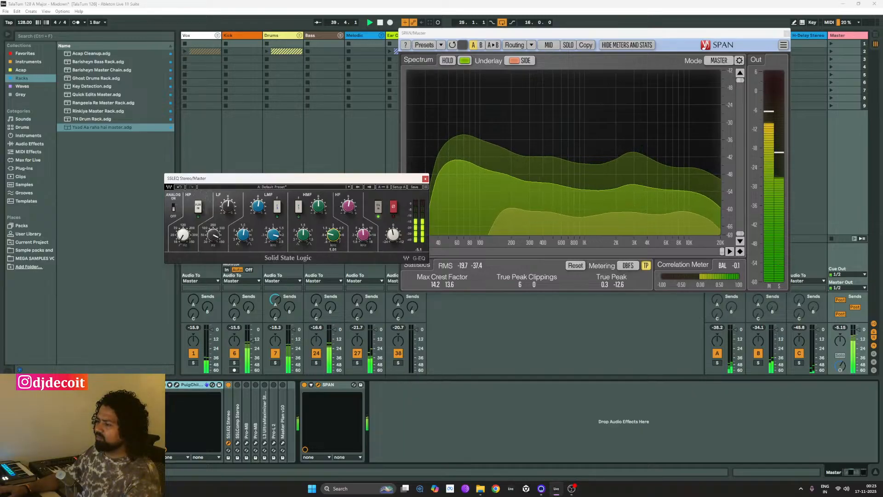
drag(322, 206, 322, 204)
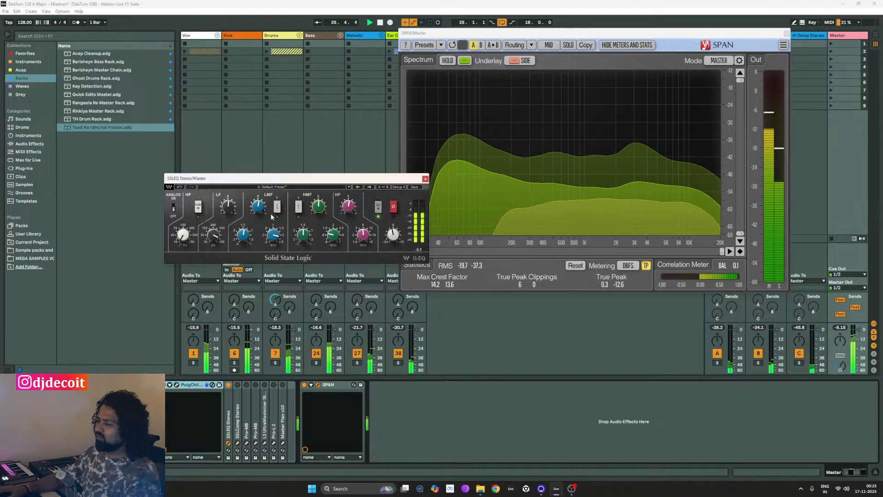
- Adjust the SSLEQ's LF frequency and set its LF gain to 0.5 over the looped drop
drag(259, 210, 213, 234)
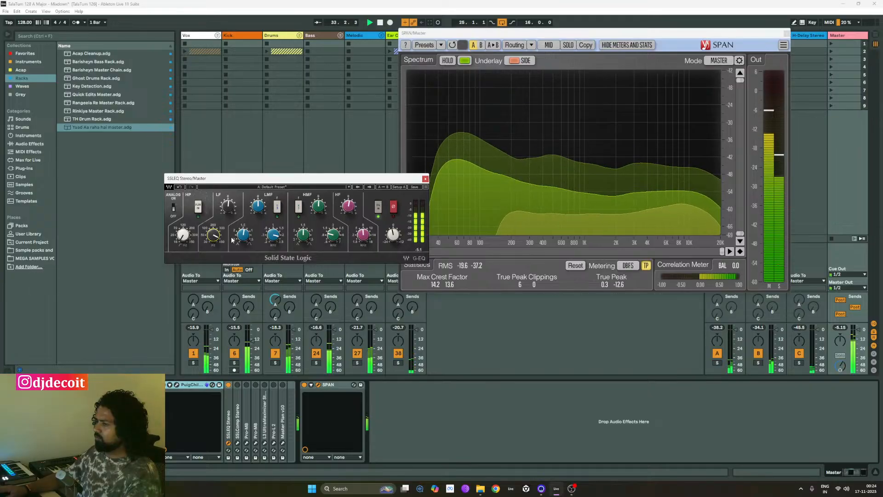
mouse_move(208, 236)
mouse_down()
mouse_move(208, 247)
mouse_move(208, 236)
mouse_up()
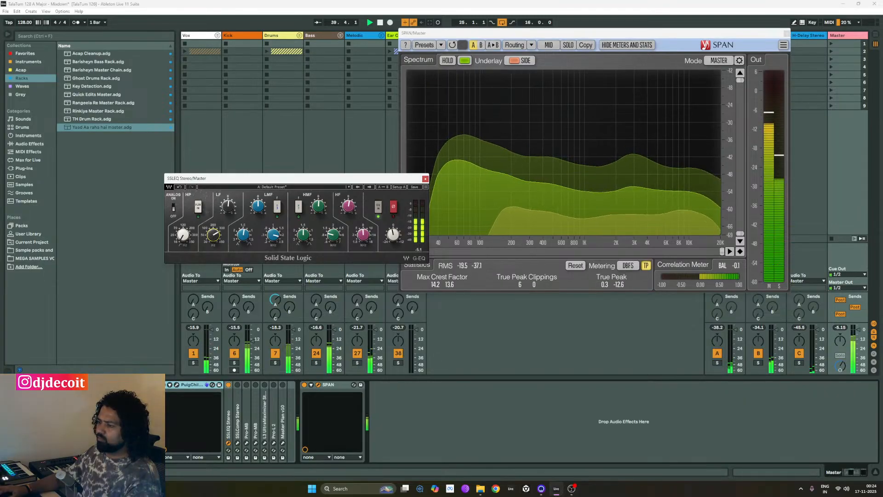
click(214, 235)
click(228, 206)
text(0.5)
key(Return)
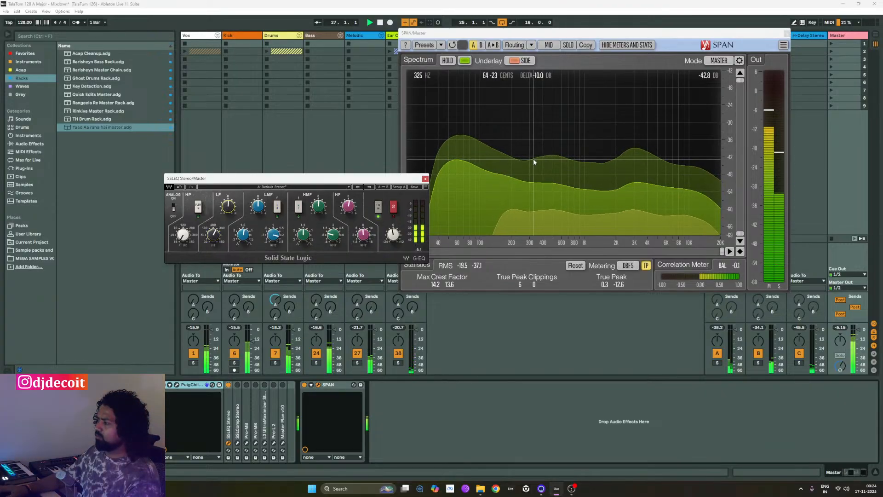
click(228, 206)
key(Return)
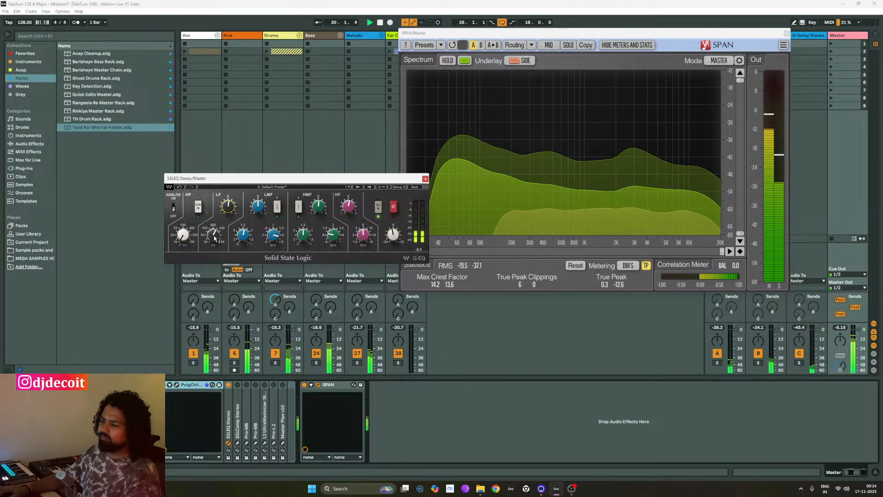
- Raise the SSLEQ's high-pass frequency slightly, set its output gain to 0, and close it
mouse_move(183, 239)
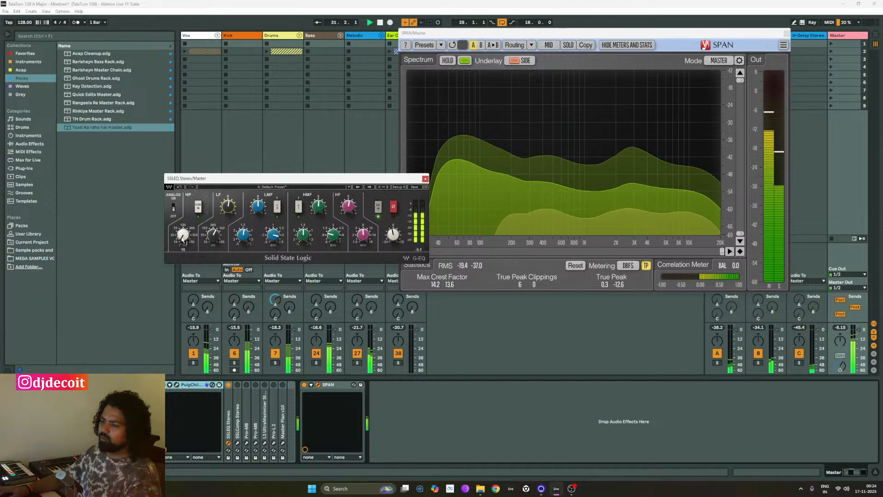
drag(182, 239, 183, 231)
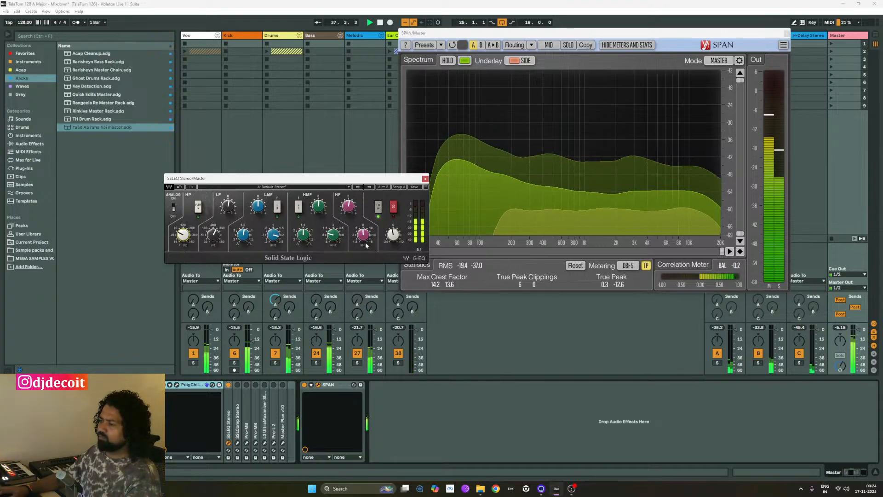
drag(395, 236, 395, 236)
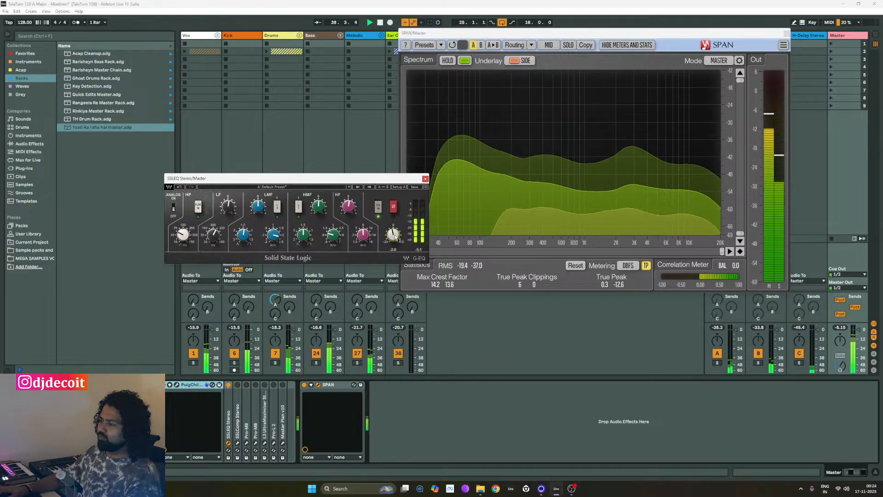
text(0)
key(Return)
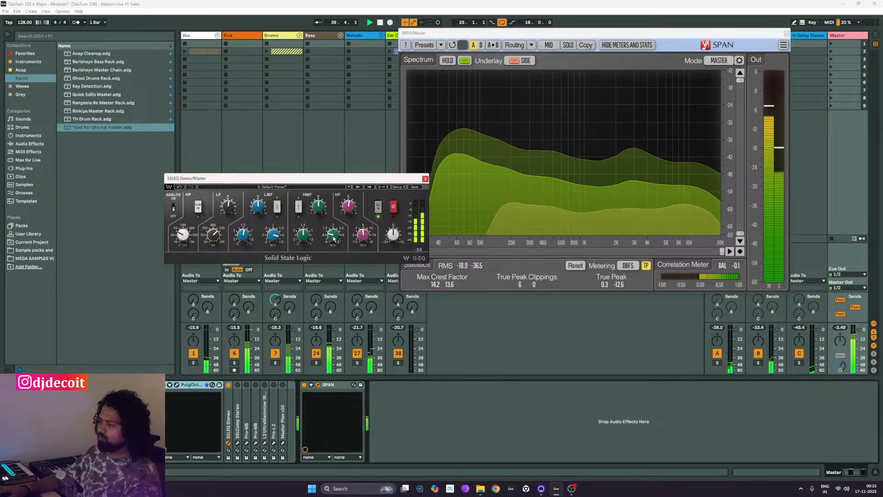
click(425, 179)
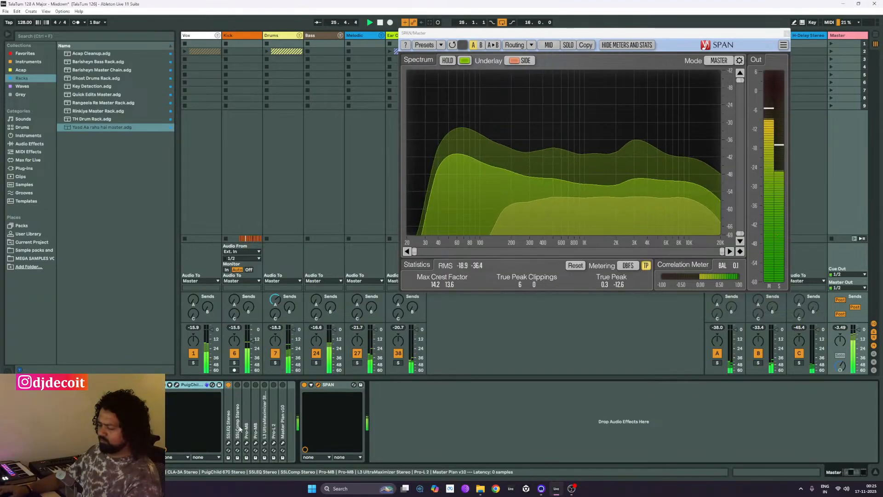
- Open and activate the rack's SSLComp, move its window beside SPAN, and set its make-up gain to 0
double_click(238, 425)
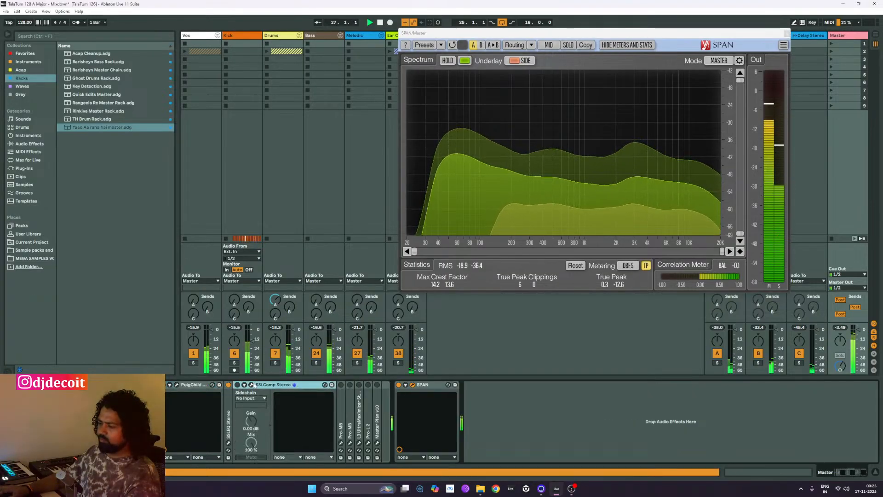
click(251, 384)
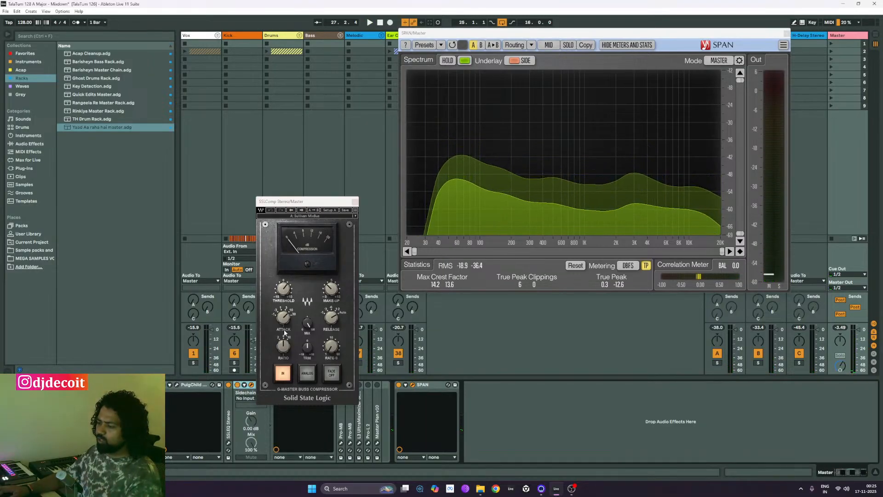
drag(325, 204, 321, 116)
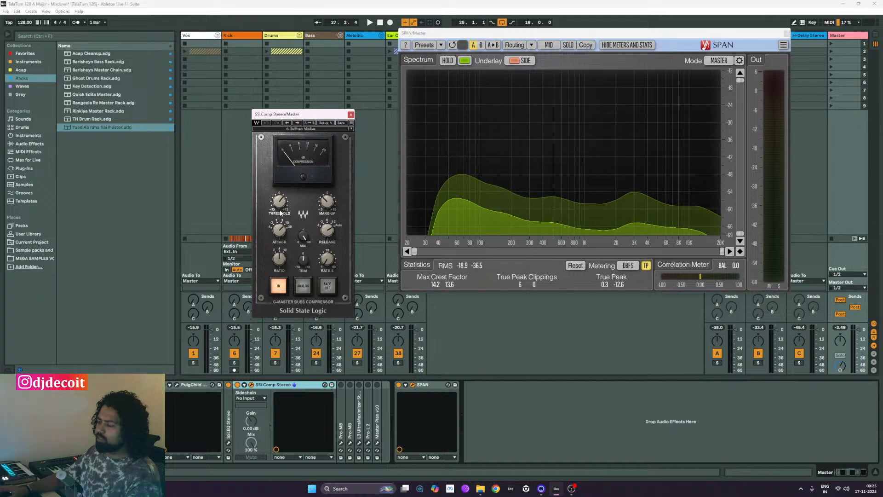
double_click(328, 203)
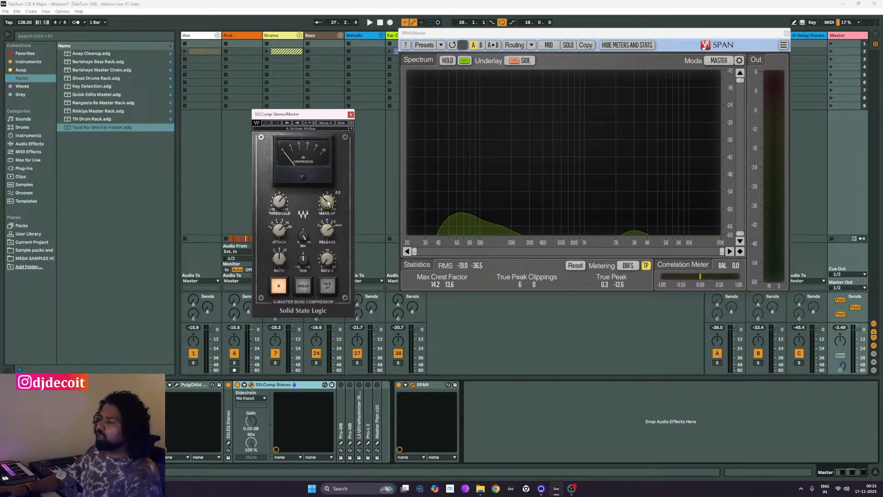
text(0)
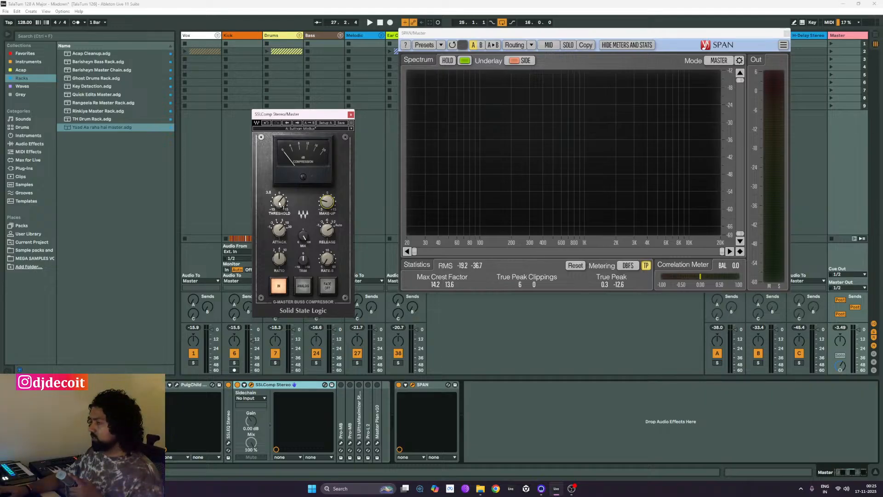
- Adjust the SSLComp threshold over Drop A, level-match its make-up gain against the reset master peak, and close it
key(space)
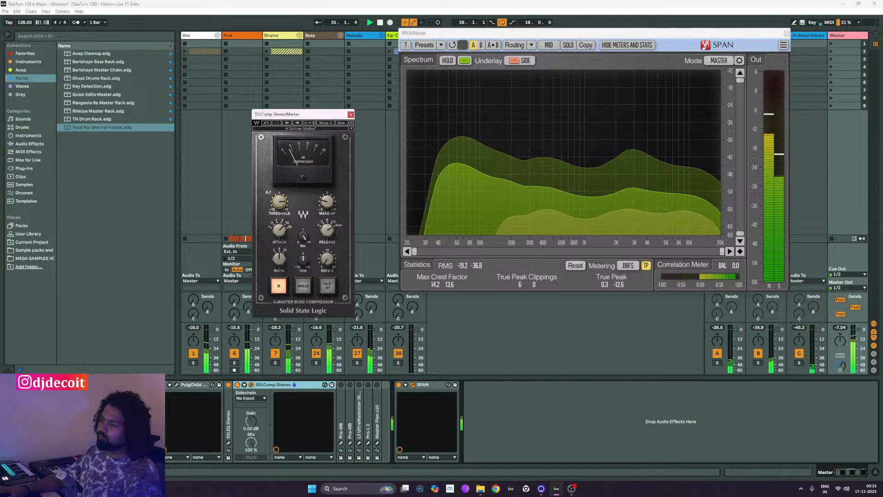
drag(279, 203, 279, 203)
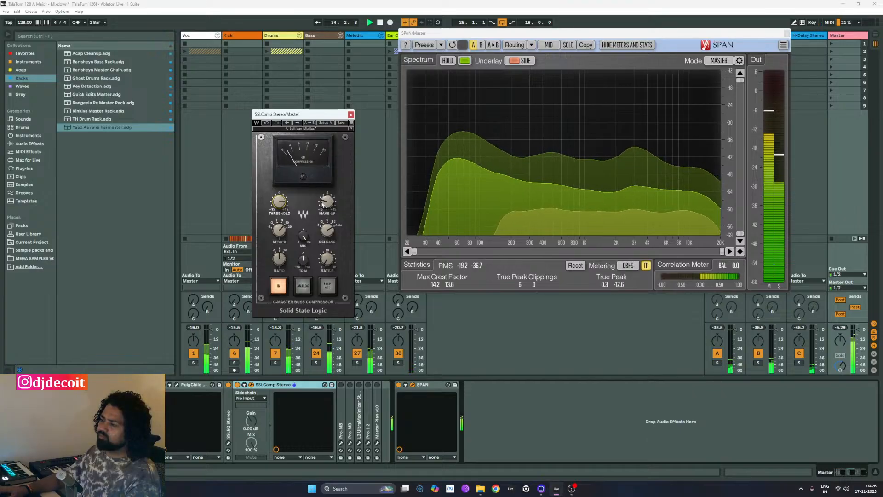
drag(326, 205, 326, 194)
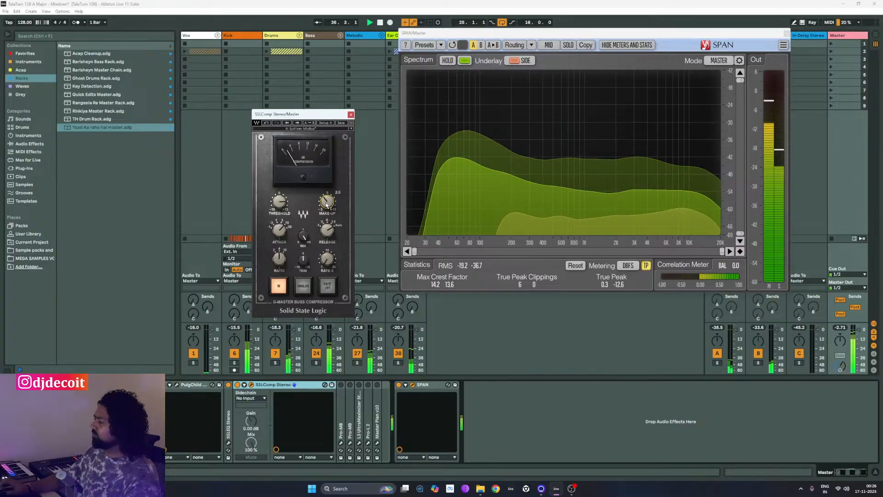
click(840, 327)
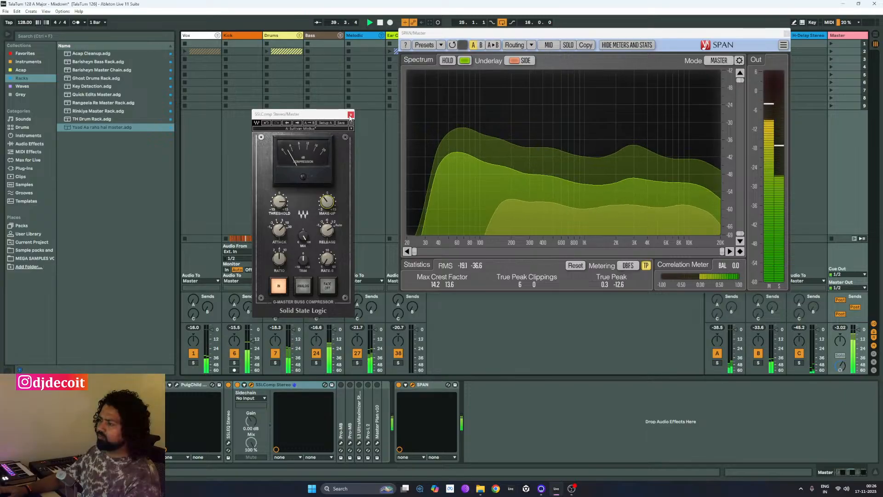
click(329, 202)
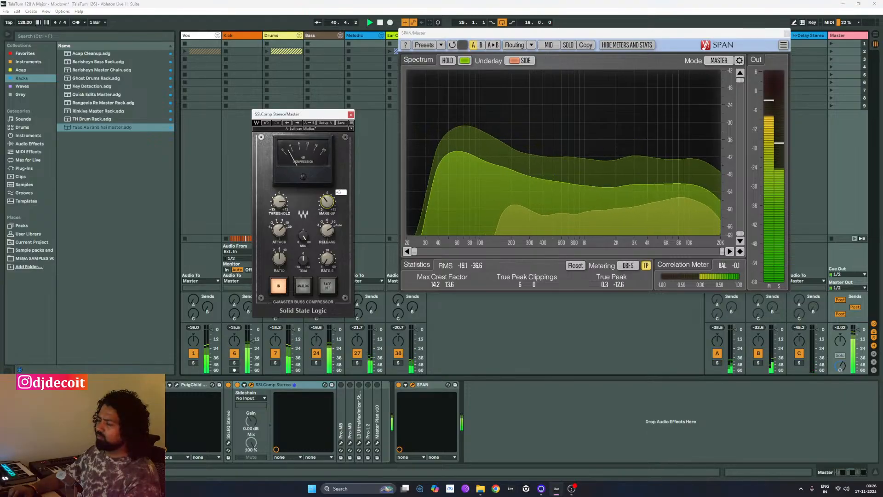
click(838, 328)
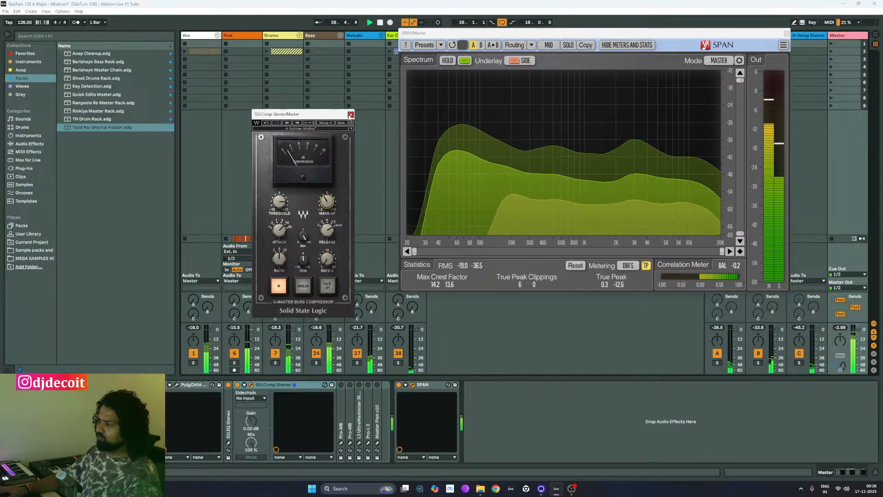
click(351, 113)
- Activate the first Pro-MB, review its bands and oversampling options, then close its window and collapse it and SSLComp in the rack
double_click(344, 426)
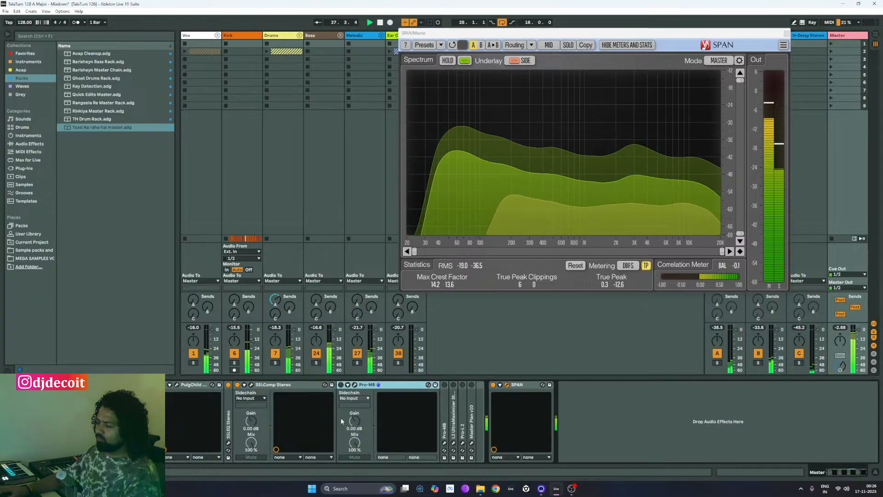
click(354, 385)
drag(435, 210, 300, 65)
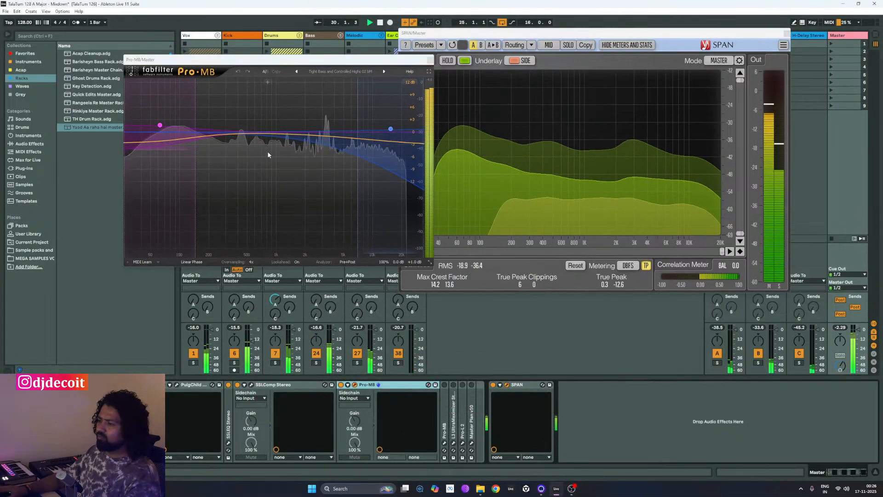
click(251, 262)
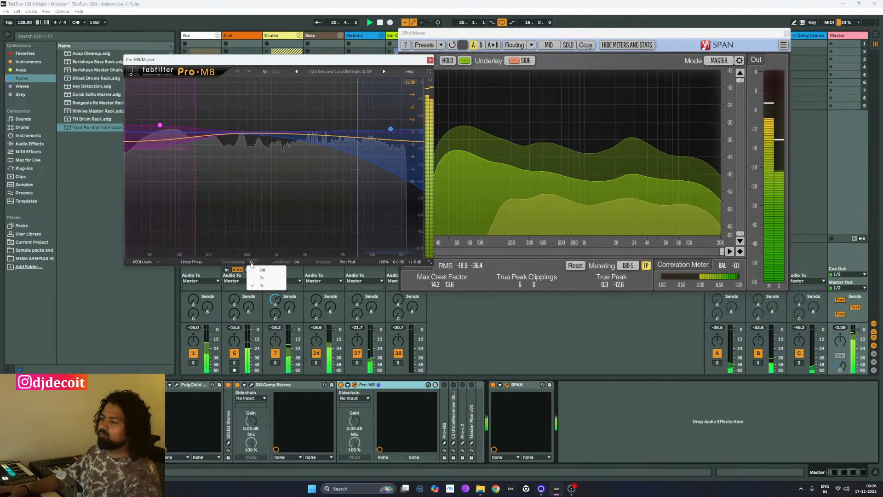
click(304, 261)
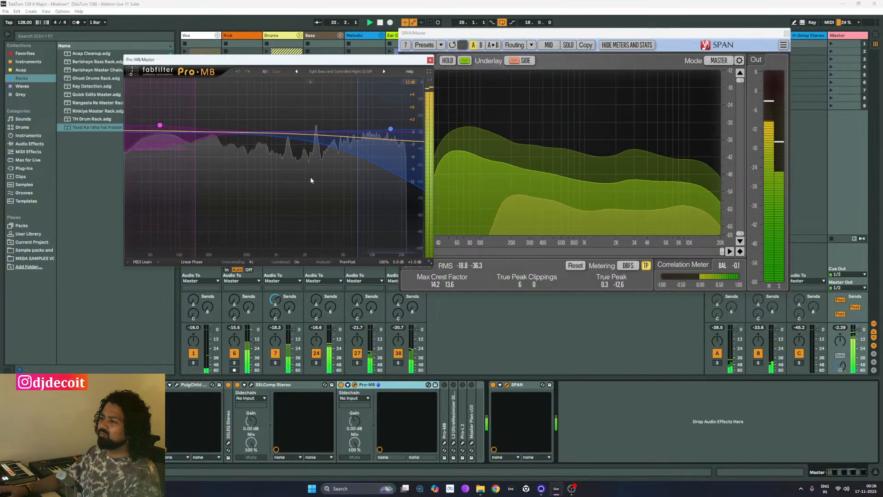
click(430, 60)
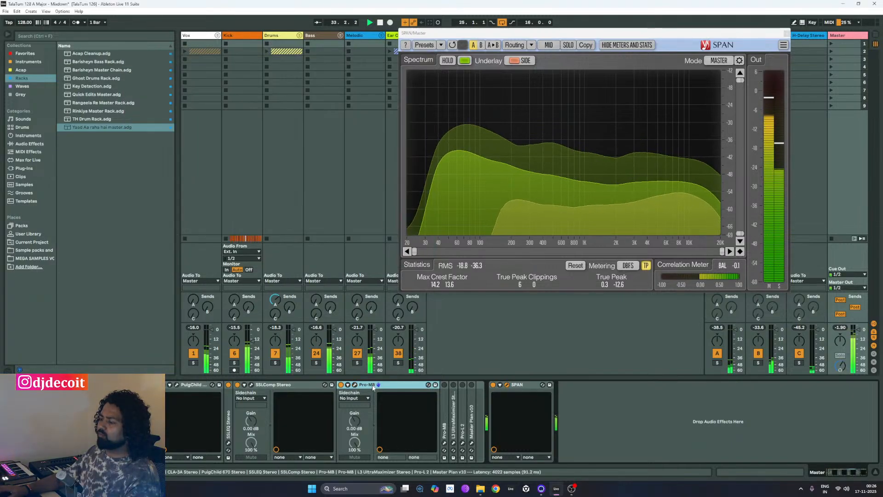
double_click(280, 385)
double_click(299, 385)
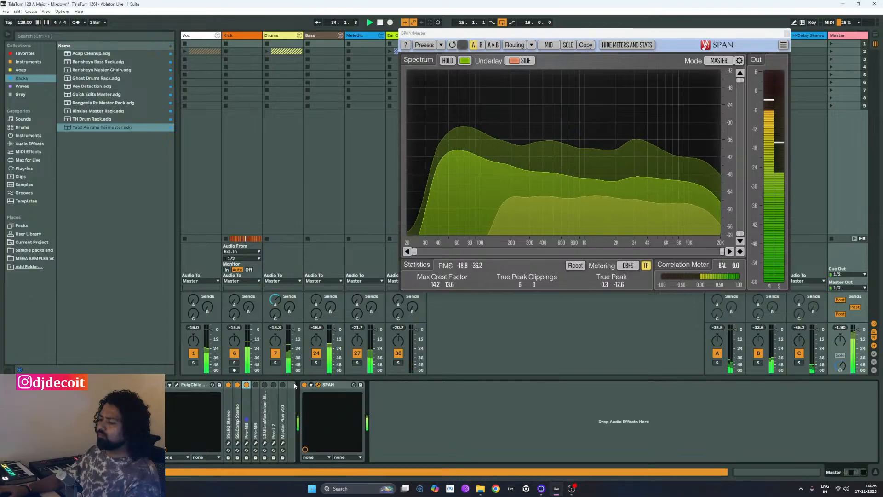
- Open and activate the rack's second Pro-MB, move its window beside SPAN, and set Band 1's output level to +3 dB
double_click(259, 410)
click(270, 386)
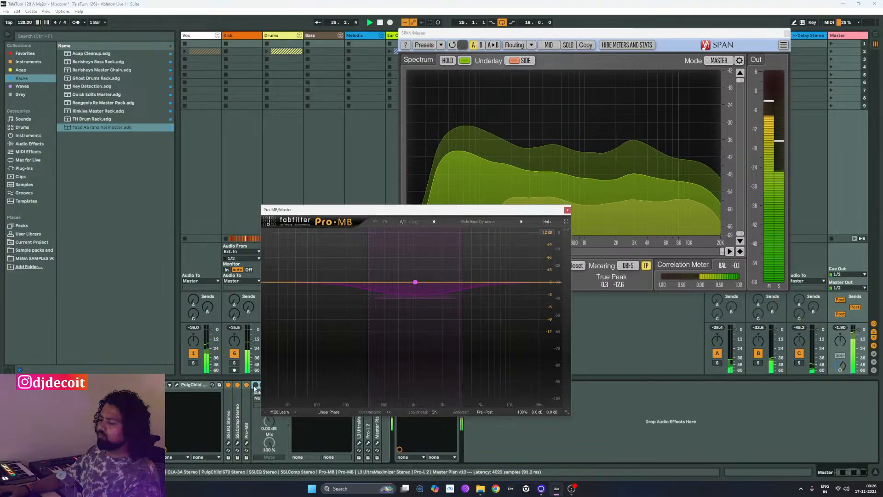
drag(465, 209, 282, 94)
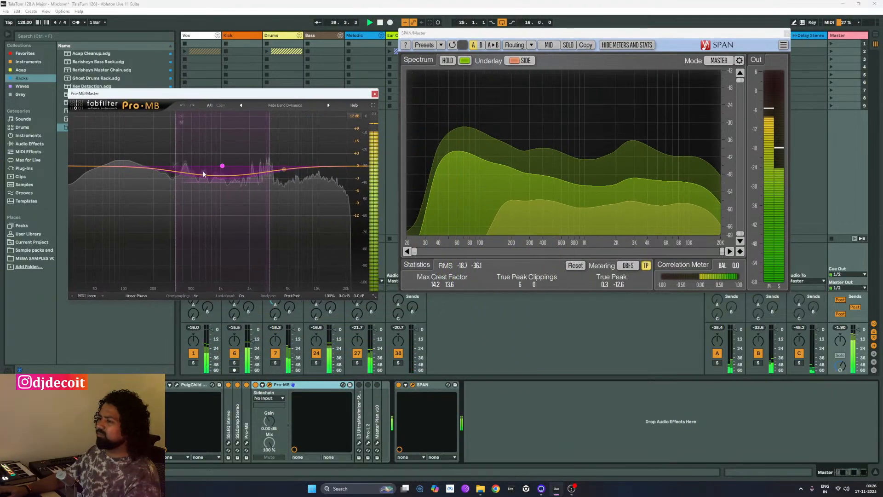
click(222, 166)
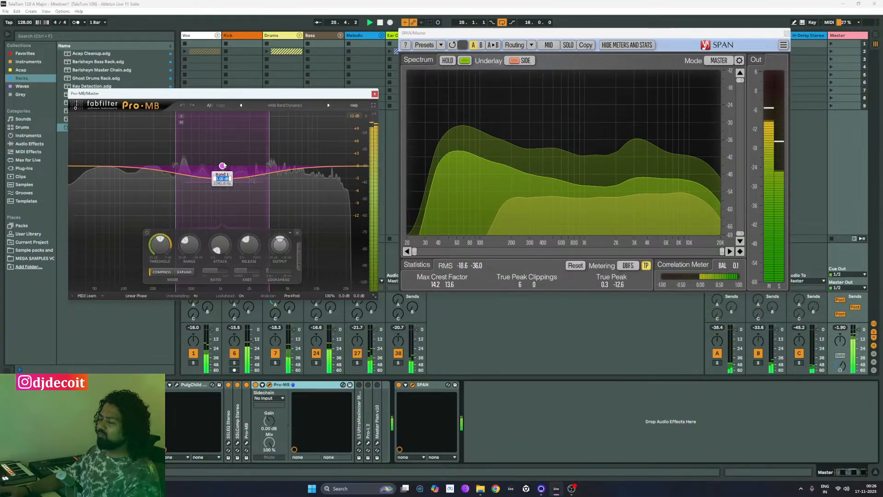
text(3)
key(Return)
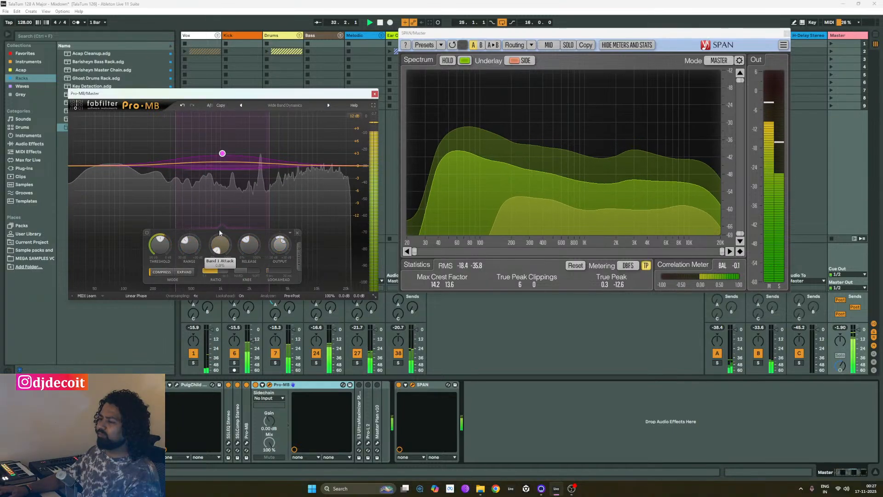
- Shift Band 1 slightly higher in frequency, narrow it with its high and low crossovers, then close and collapse the second Pro-MB
drag(222, 153, 233, 153)
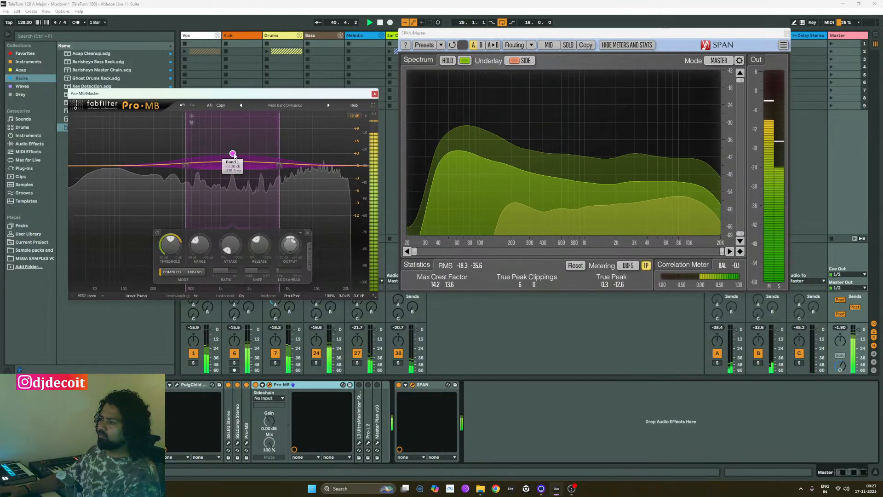
drag(232, 155, 237, 154)
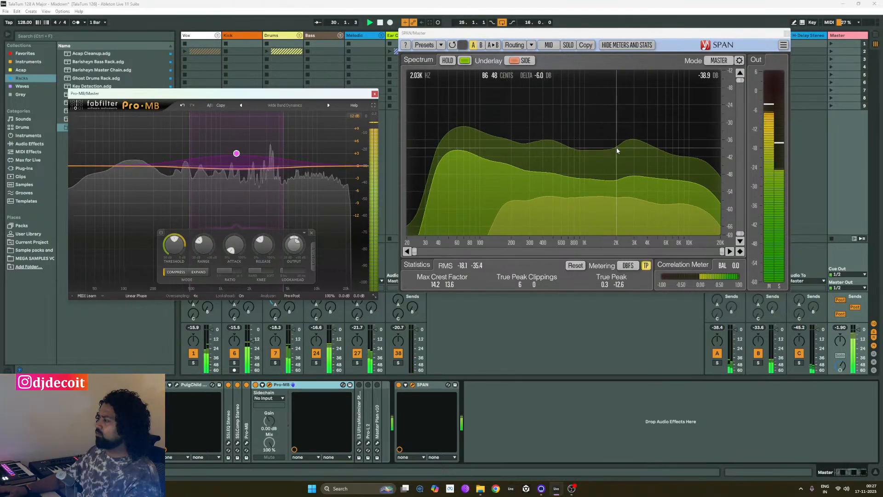
drag(283, 206, 261, 209)
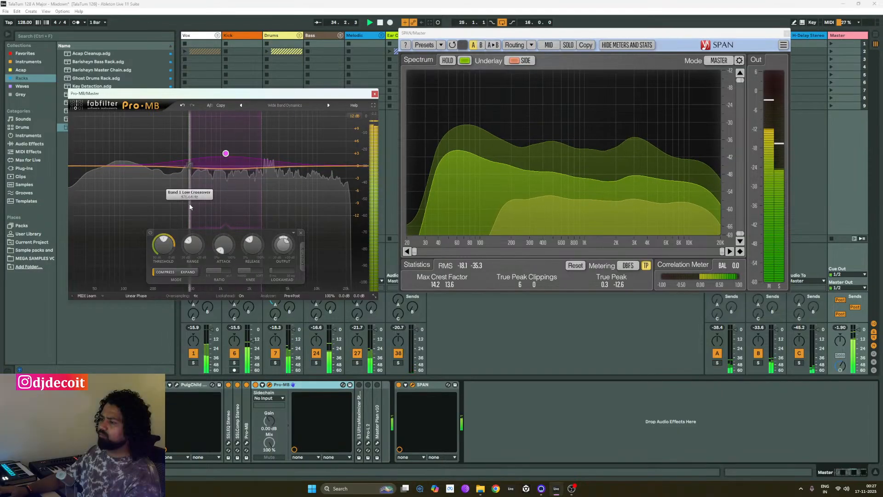
drag(191, 207, 193, 206)
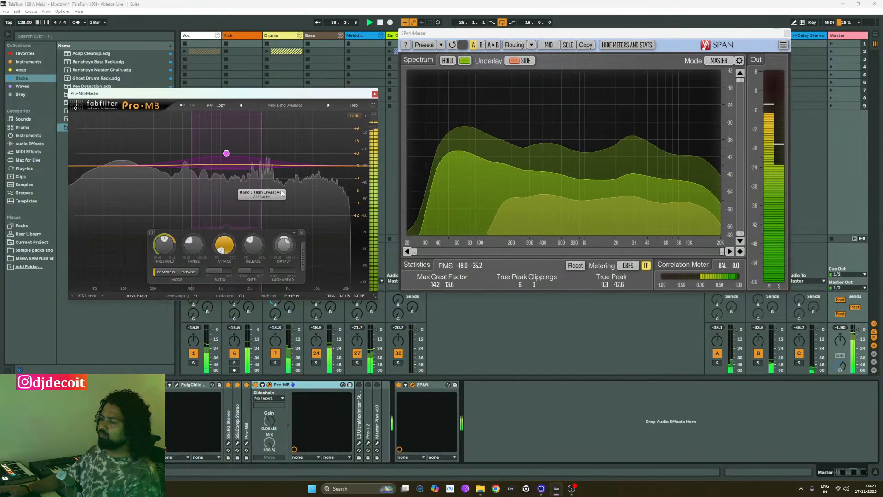
key(Escape)
click(262, 384)
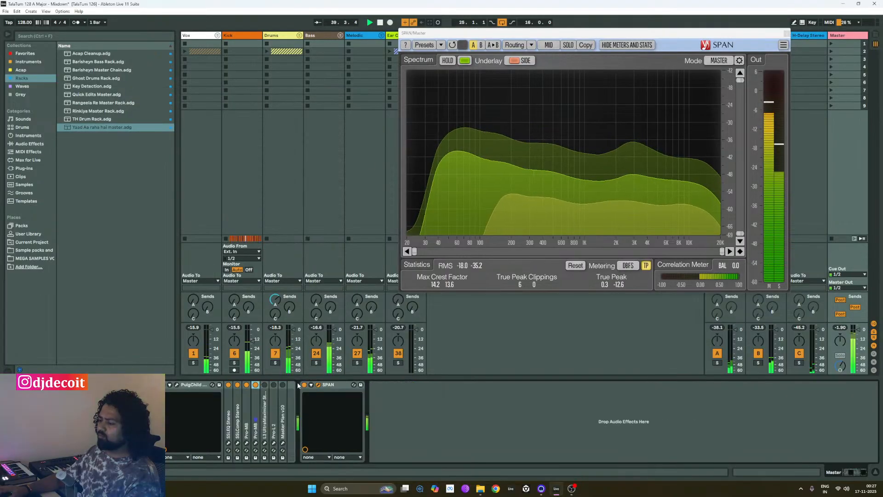
- Expand and activate the rack's L3 UltraMaximizer, open its interface, and move the window up clear of the device chain
double_click(265, 421)
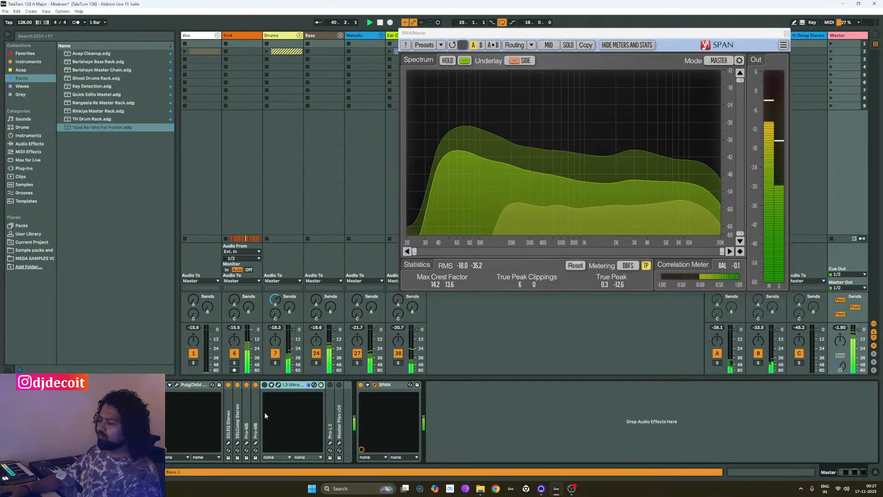
click(277, 384)
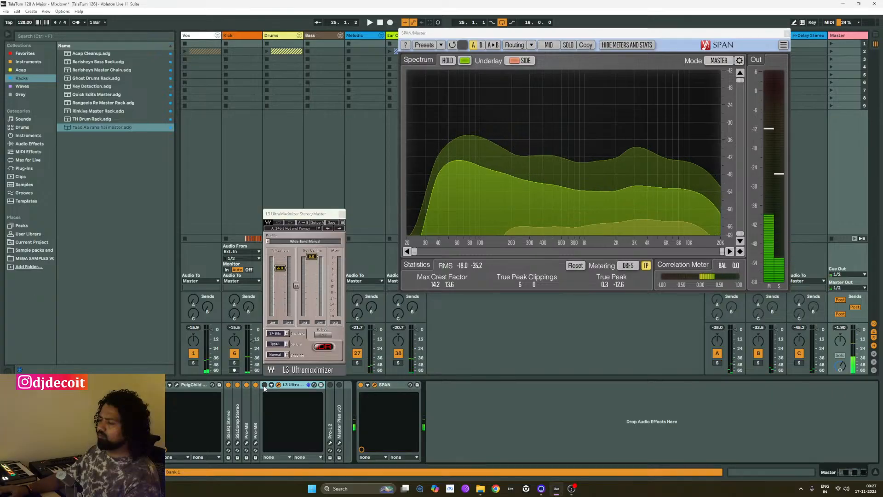
drag(301, 207, 304, 137)
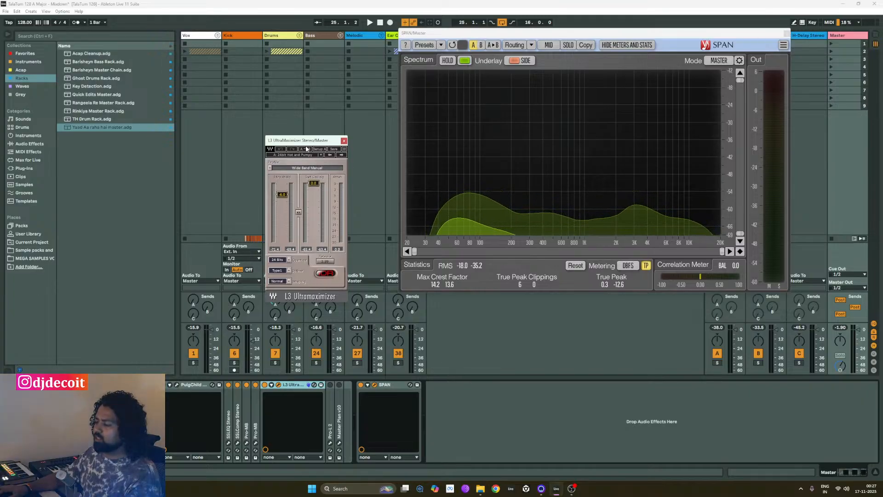
- Review the Master Plan and Pro-L 2 windows, close both, and briefly play the track through the L3 UltraMaximizer
double_click(339, 415)
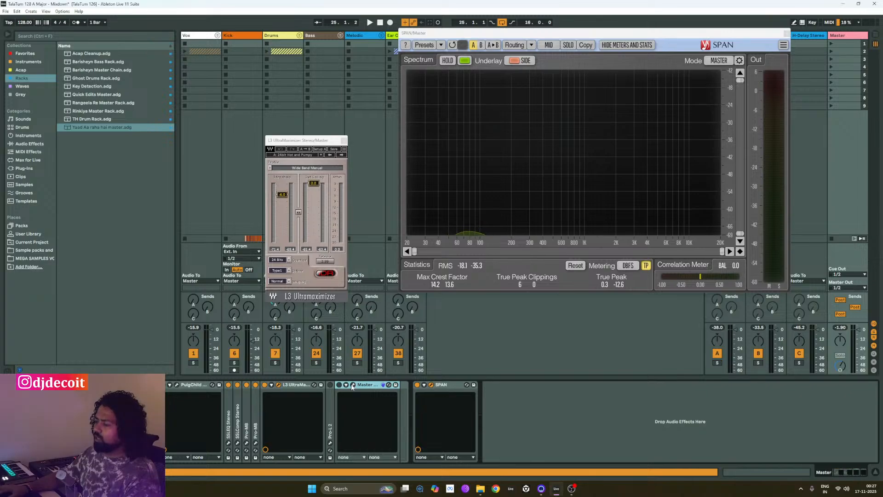
click(352, 385)
drag(398, 222, 555, 169)
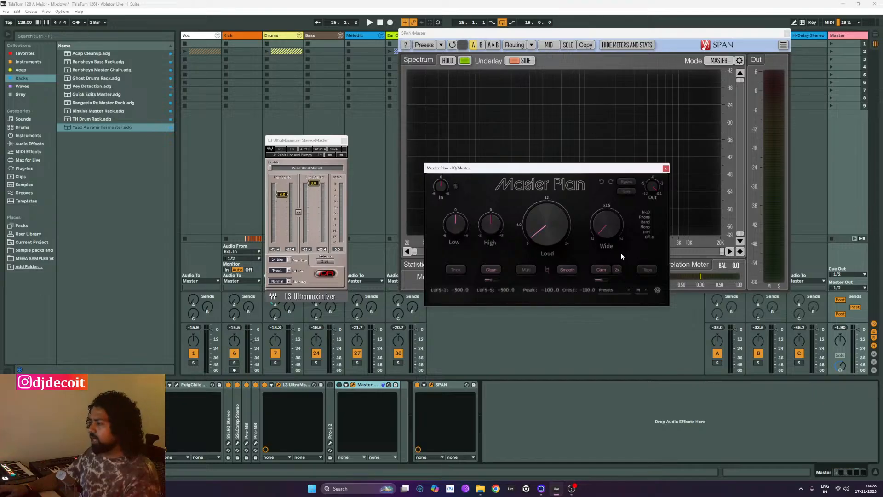
click(665, 168)
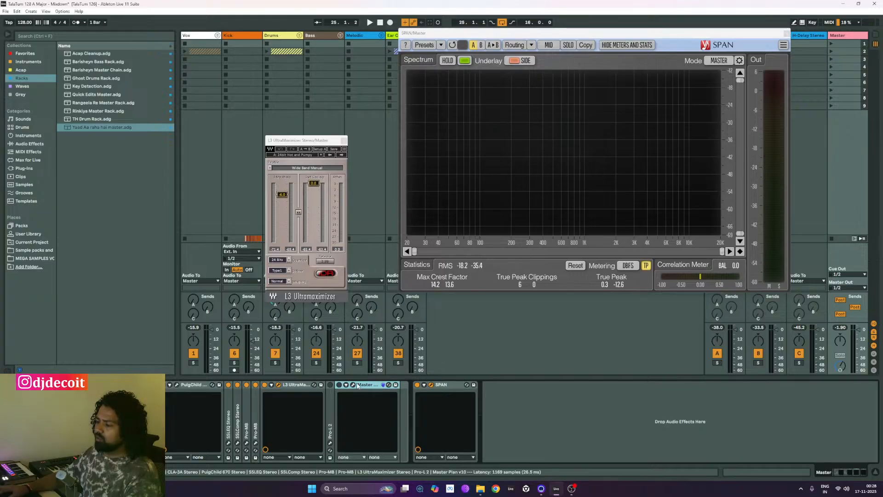
double_click(330, 402)
click(344, 384)
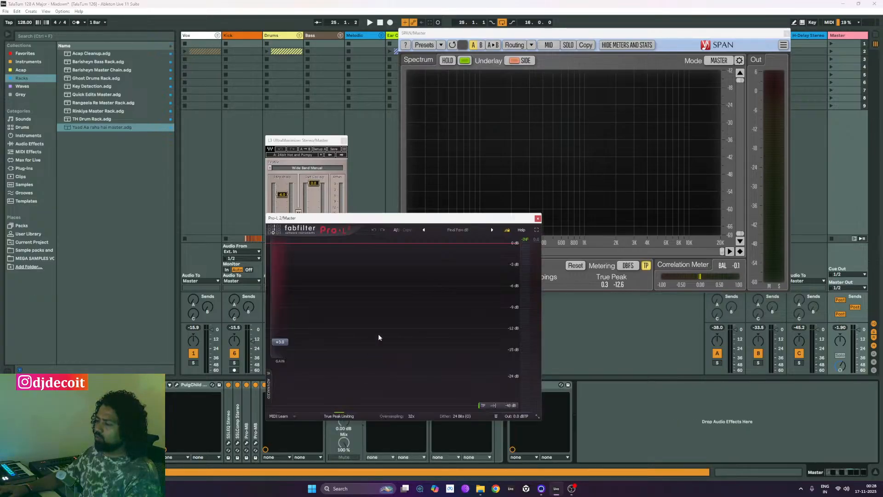
drag(409, 220, 578, 148)
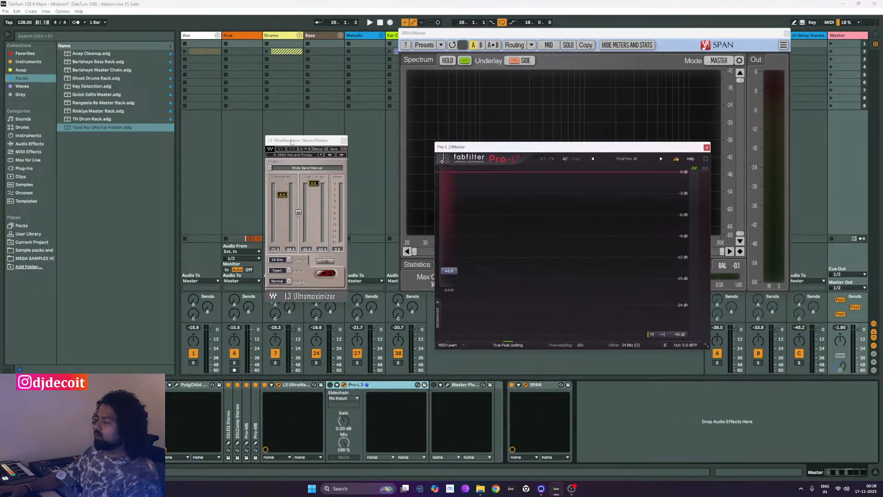
click(706, 148)
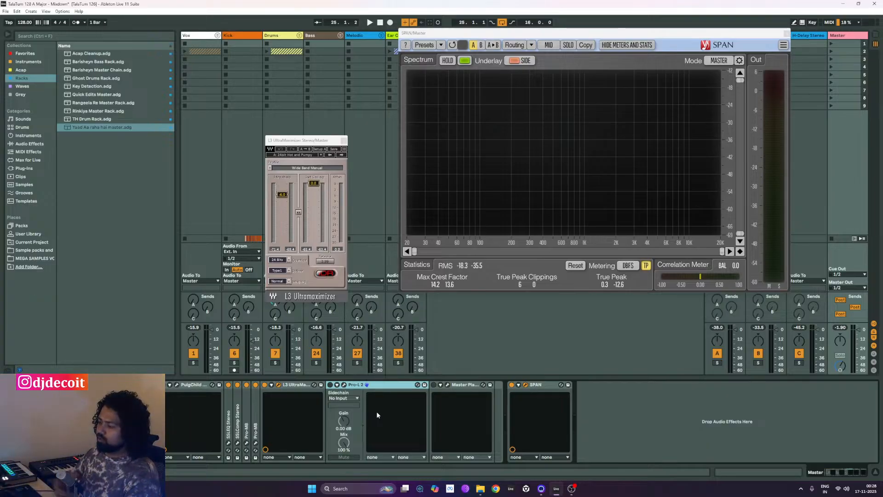
key(space)
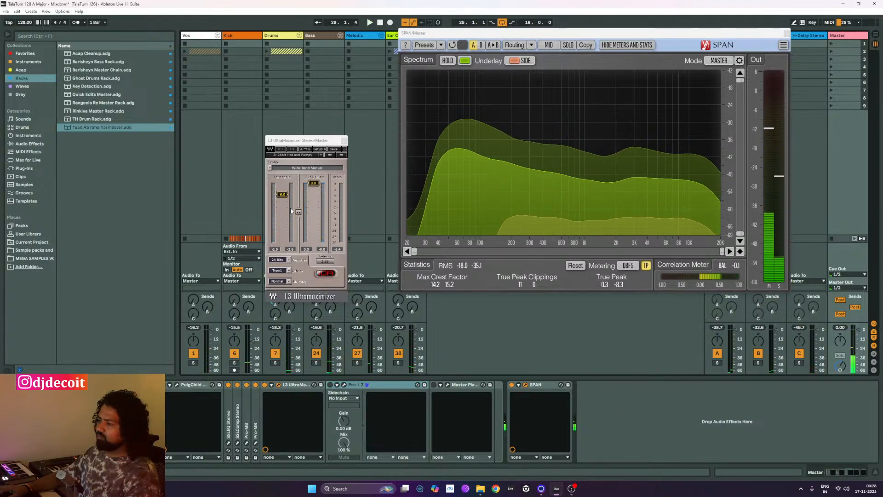
key(space)
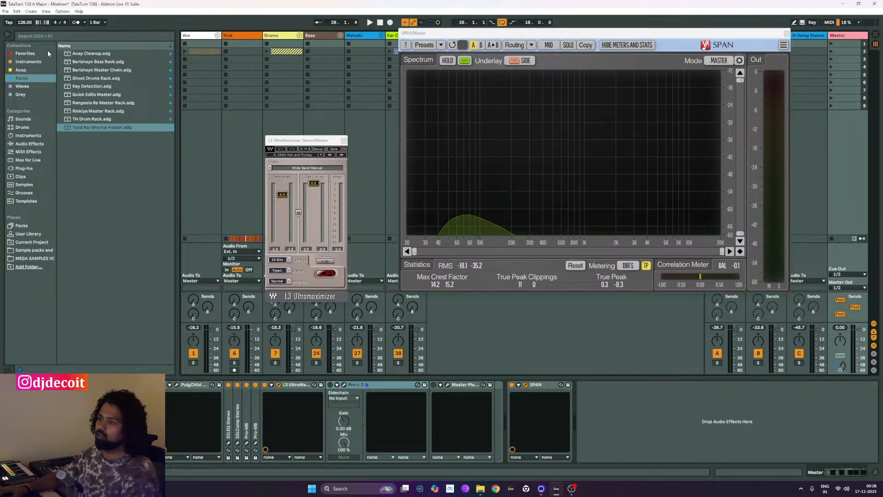
- Search all browser results for "youlea", then clear the search
click(57, 36)
text(youlea)
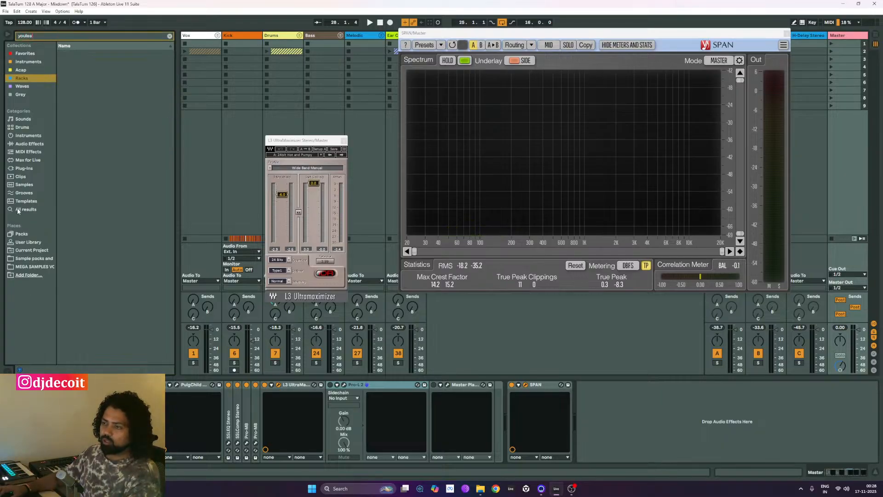
click(19, 210)
click(168, 36)
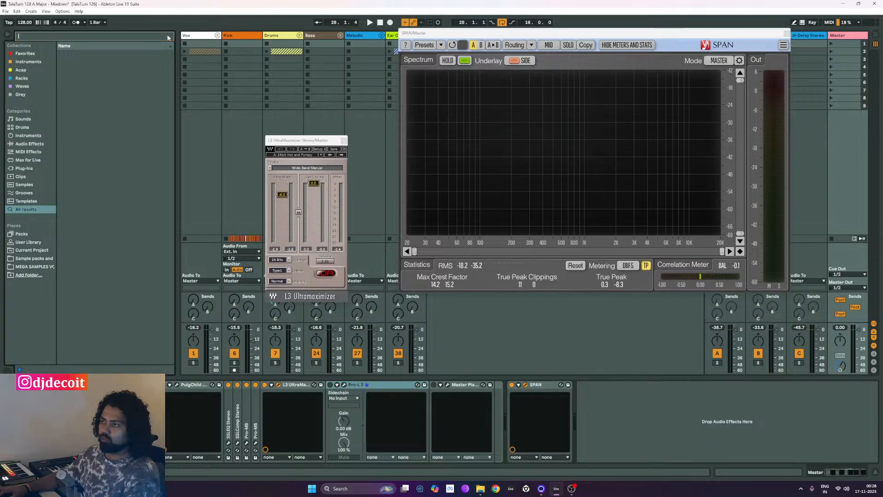
- Find WLM Plus Stereo among the VST3 Waves plug-ins and add it to the Master chain after SPAN
click(31, 86)
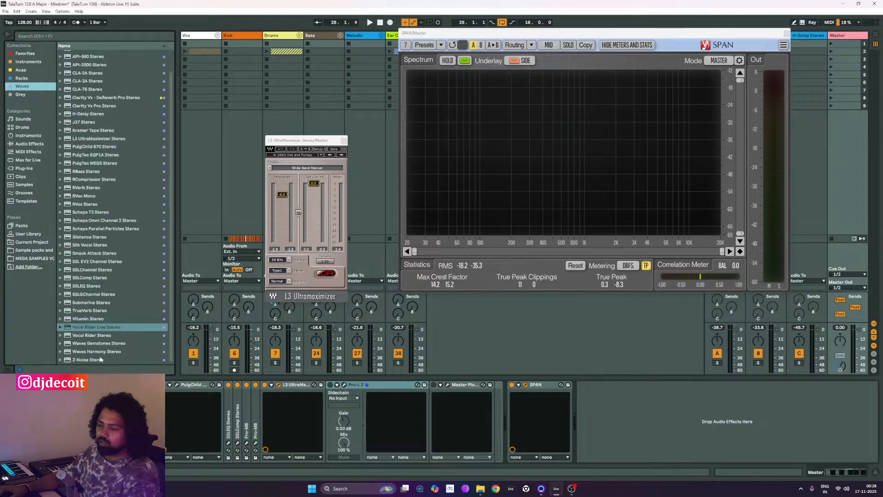
click(29, 168)
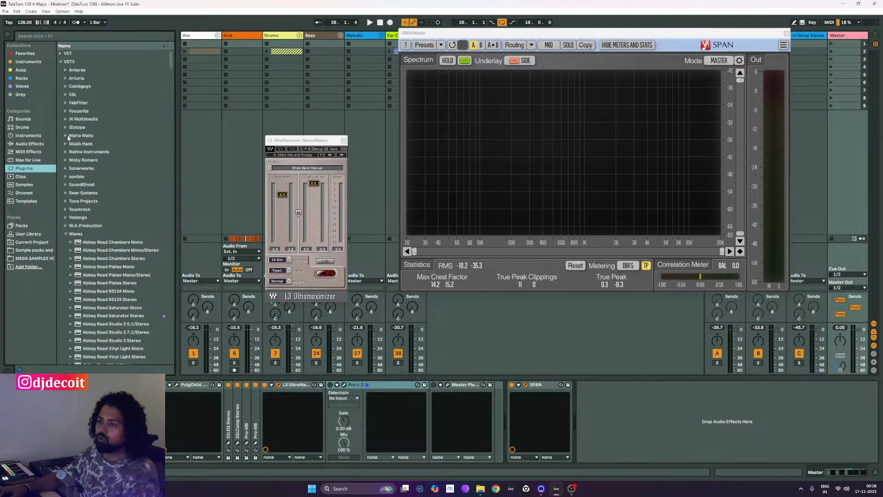
drag(169, 75, 181, 353)
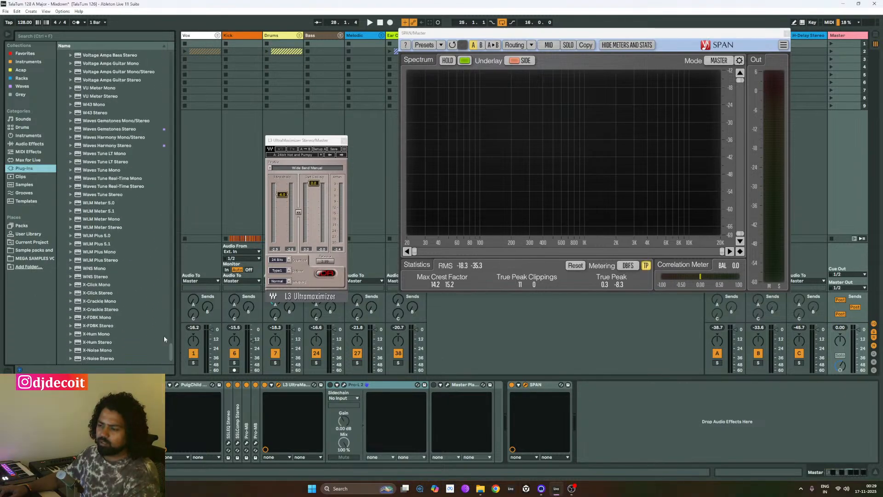
click(105, 278)
click(96, 260)
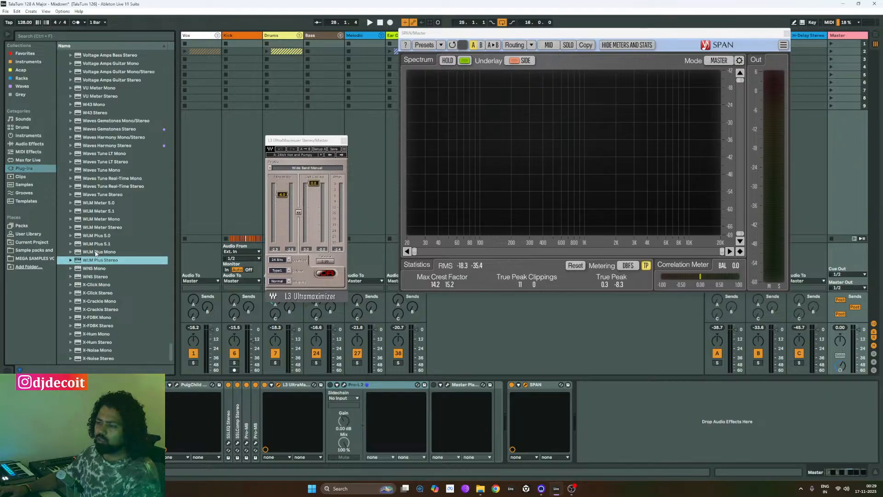
drag(197, 300, 606, 433)
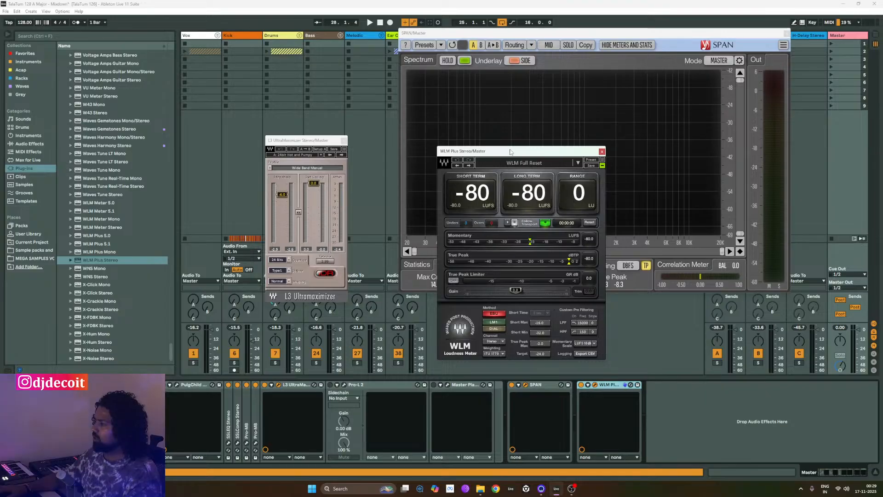
- Load the SoundCloud preset in WLM Plus and move its window higher over SPAN
drag(508, 152, 546, 152)
click(615, 163)
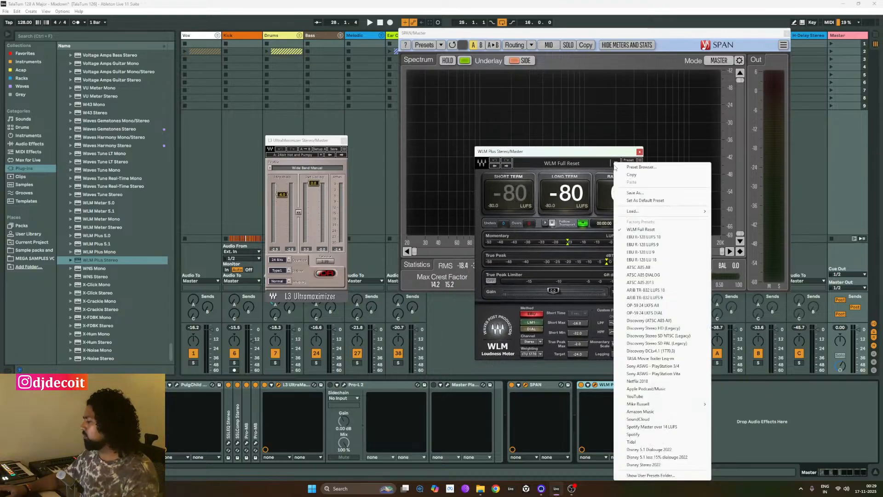
click(650, 418)
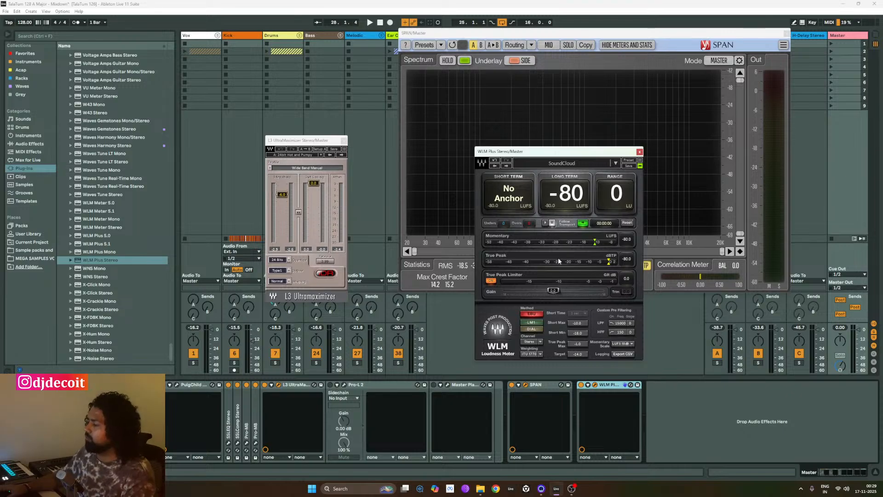
drag(568, 153, 588, 112)
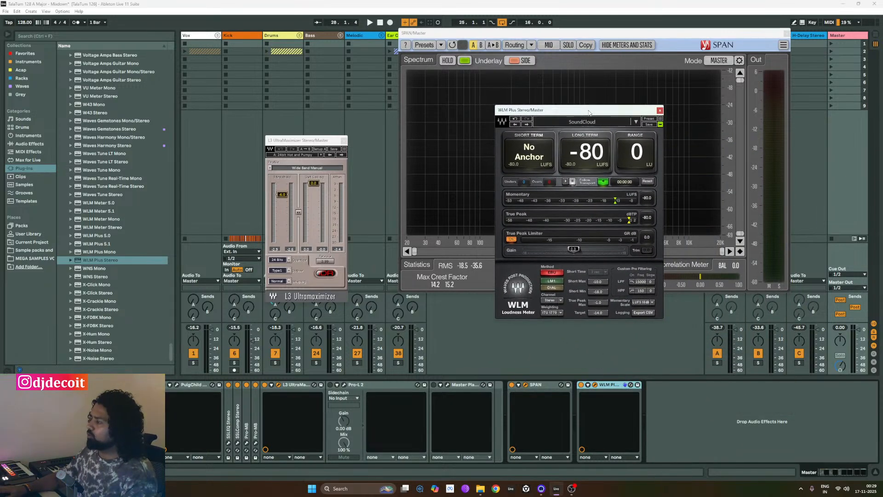
- Close and deactivate SPAN, and arrange the L3 UltraMaximizer and WLM Plus windows side by side
click(786, 33)
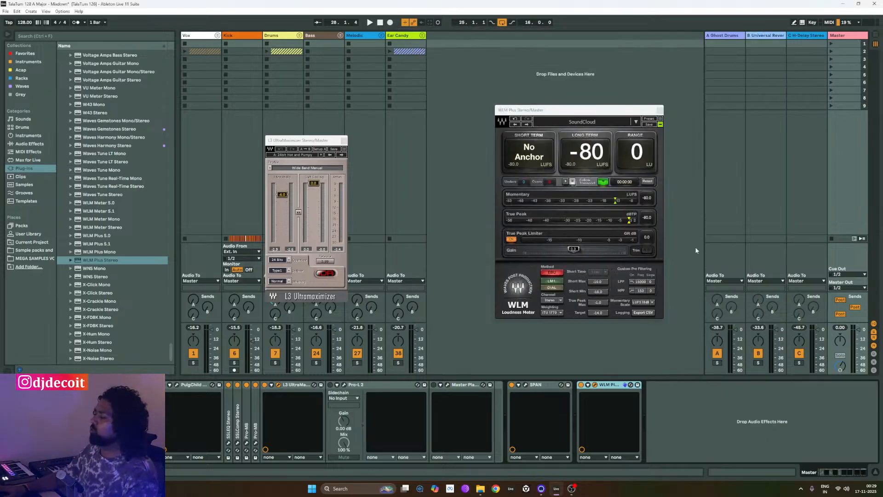
click(512, 385)
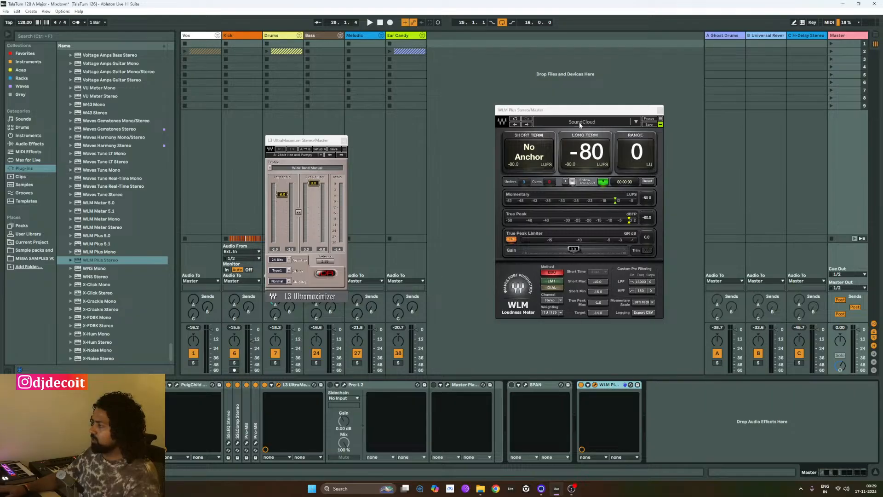
drag(529, 110, 512, 106)
drag(303, 141, 352, 145)
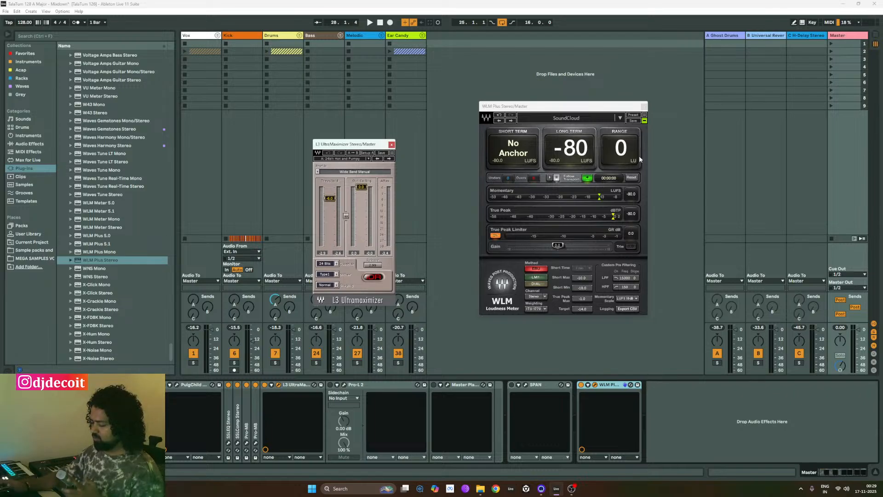
- Raise the L3 UltraMaximizer's threshold to -2.0 while playing the drop and monitoring its loudness in WLM Plus
key(space)
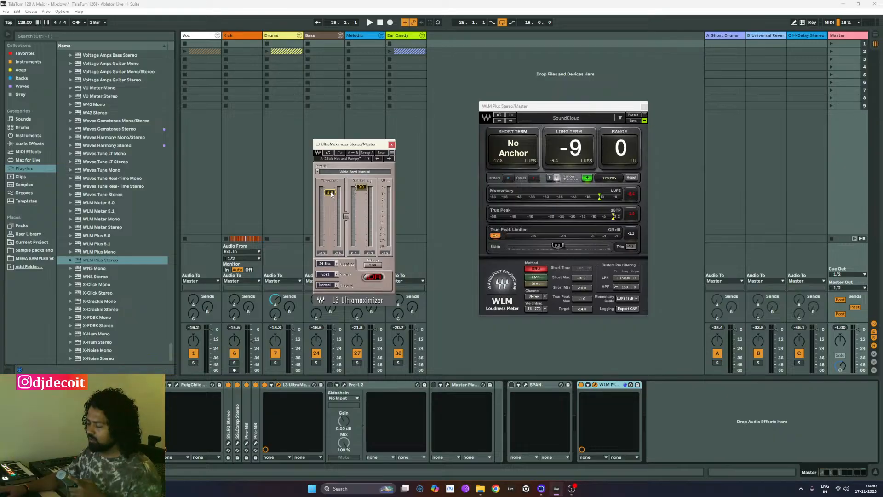
key(space)
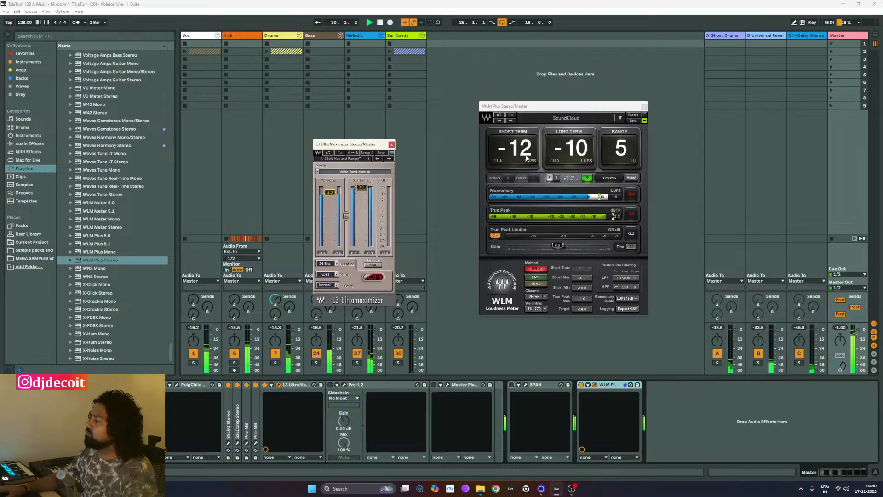
- Open SPAN again and arrange its window beside WLM Plus, with the L3 UltraMaximizer moved clear of both
click(526, 385)
drag(570, 33, 605, 41)
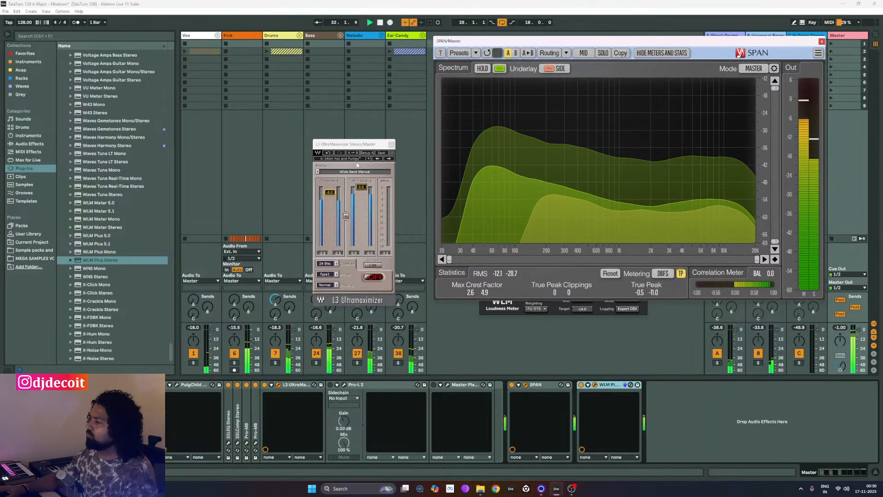
drag(359, 144, 216, 185)
drag(453, 40, 531, 199)
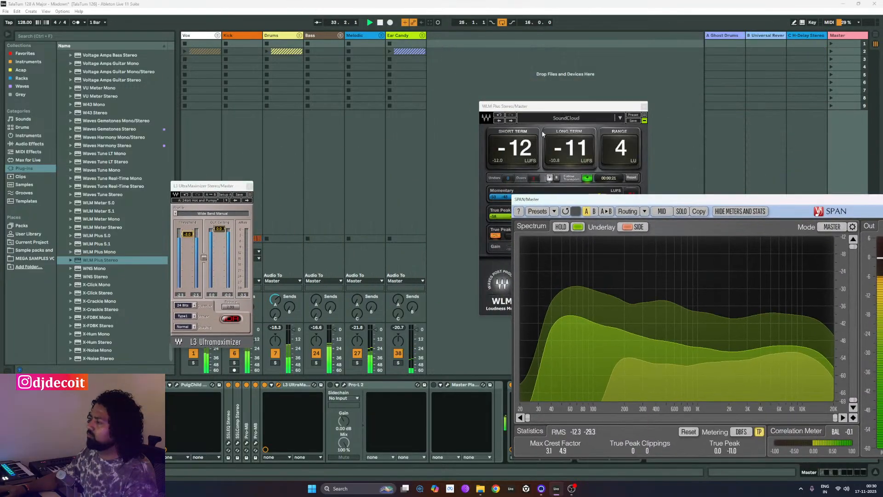
drag(544, 103, 320, 37)
drag(582, 204, 503, 39)
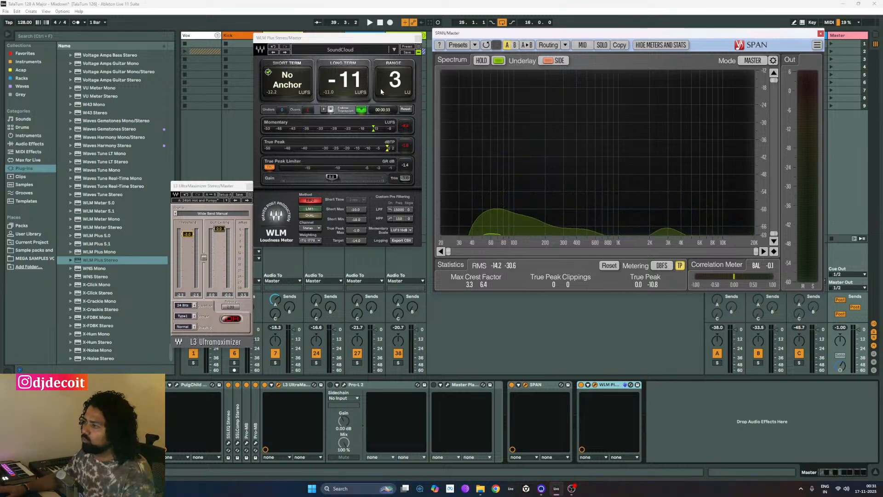
- Place the L3 UltraMaximizer next to WLM Plus and play the looped drop to monitor loudness and spectrum
drag(222, 186, 243, 133)
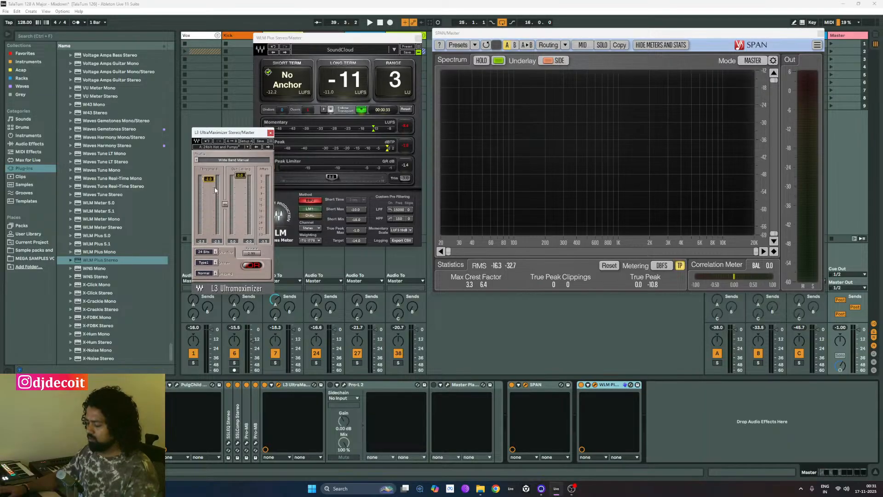
key(space)
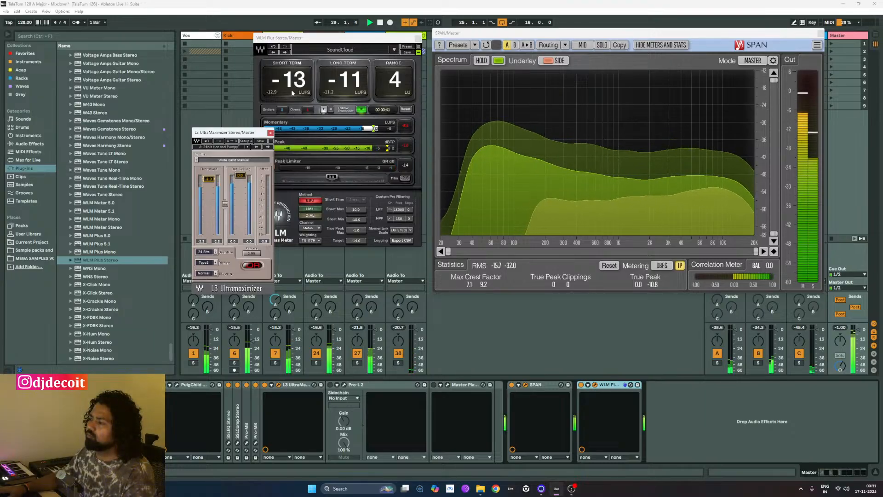
drag(243, 133, 221, 131)
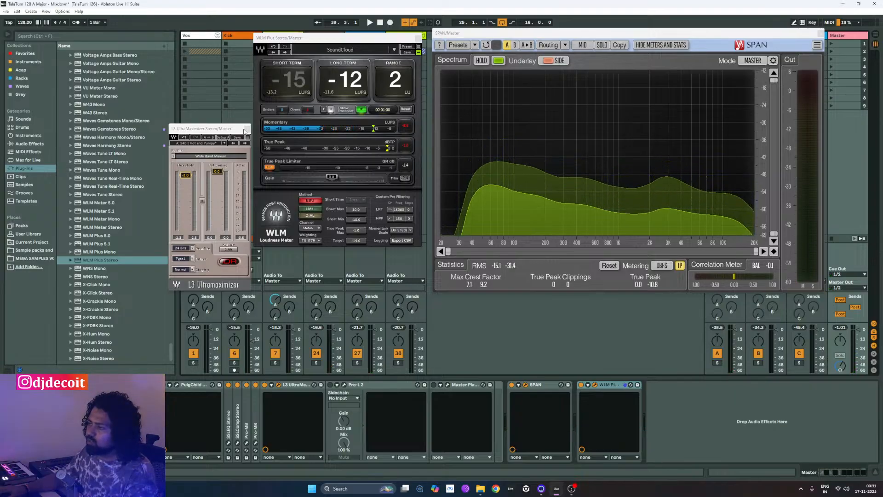
- Close and collapse the L3 UltraMaximizer, and switch on and open Pro-L 2 on the Master chain
click(246, 129)
double_click(308, 385)
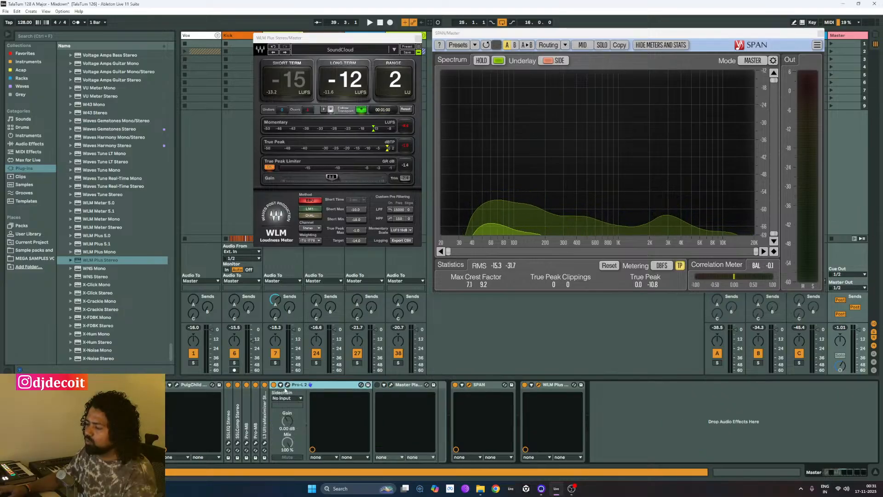
click(287, 384)
drag(534, 146, 231, 112)
- Set Pro-L 2's gain to +1.5 dB and review its oversampling options without changing them
double_click(145, 235)
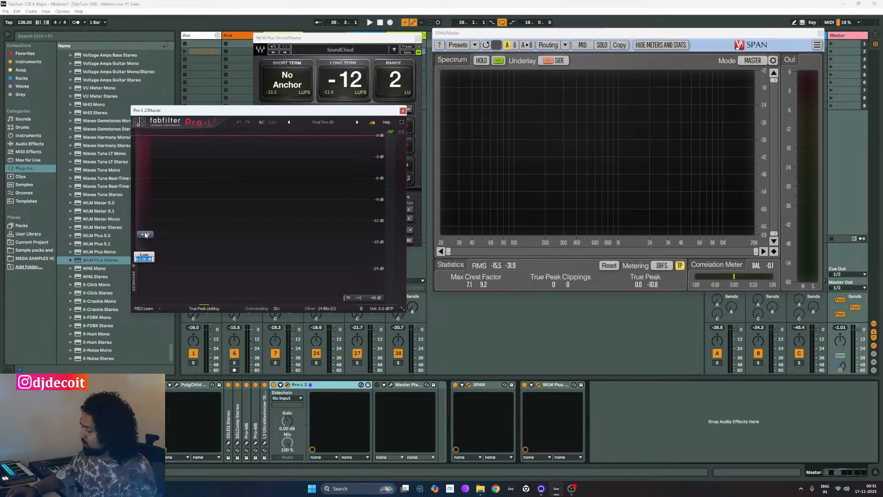
text(1.5)
key(Return)
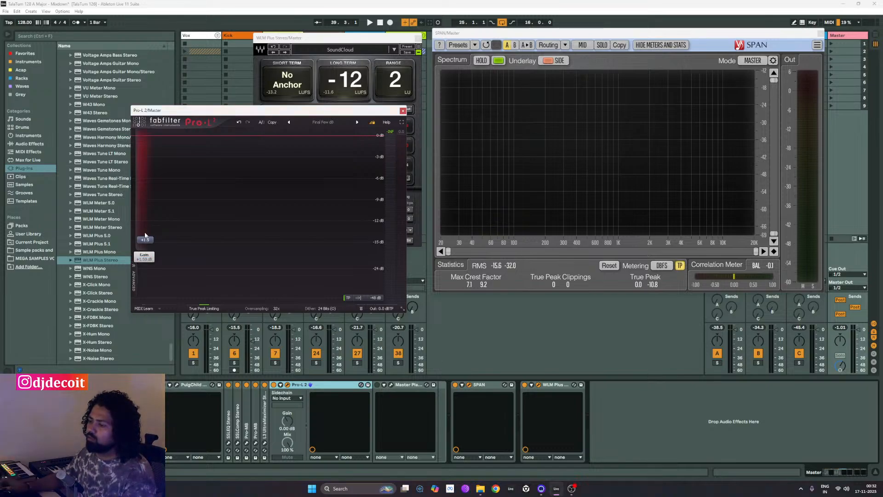
click(275, 308)
click(276, 308)
click(275, 309)
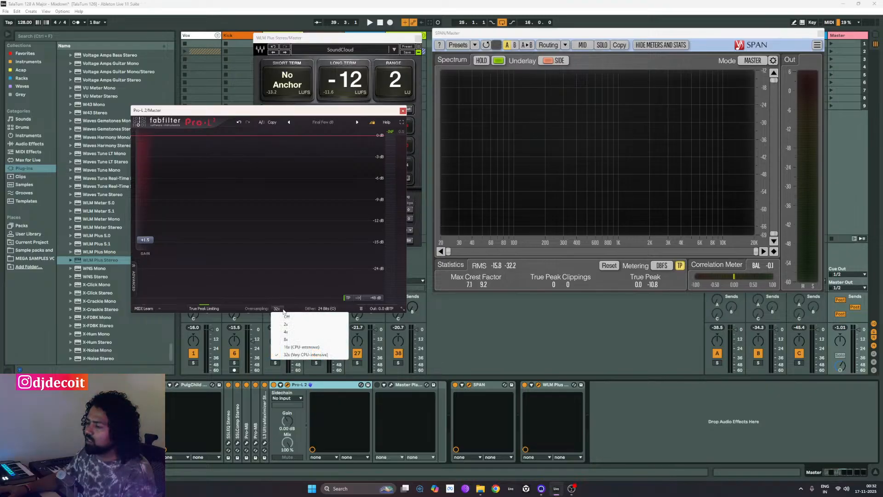
click(293, 308)
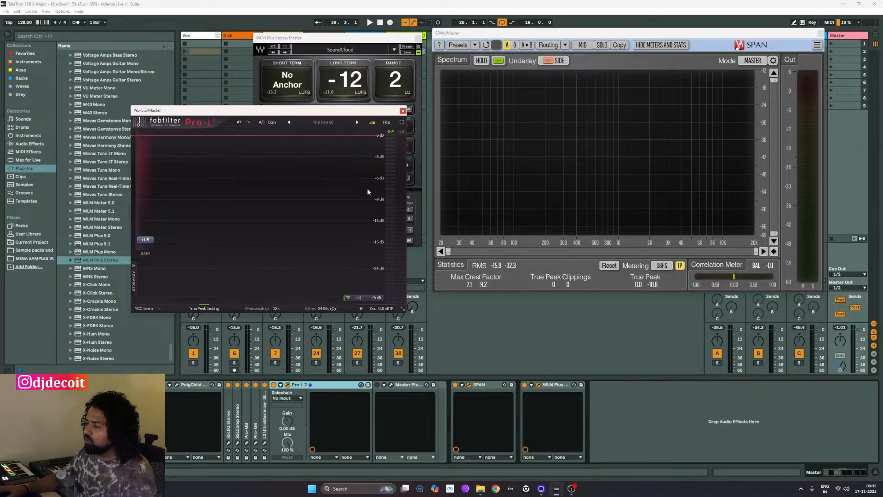
- Move Pro-L 2 clear of WLM Plus, play the looped drop, and set Pro-L 2's gain to +1.0 dB
drag(333, 112, 640, 160)
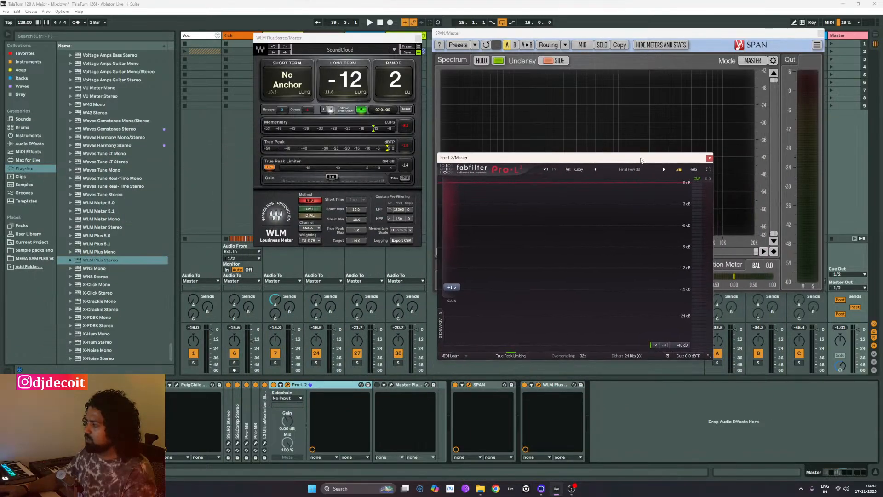
key(space)
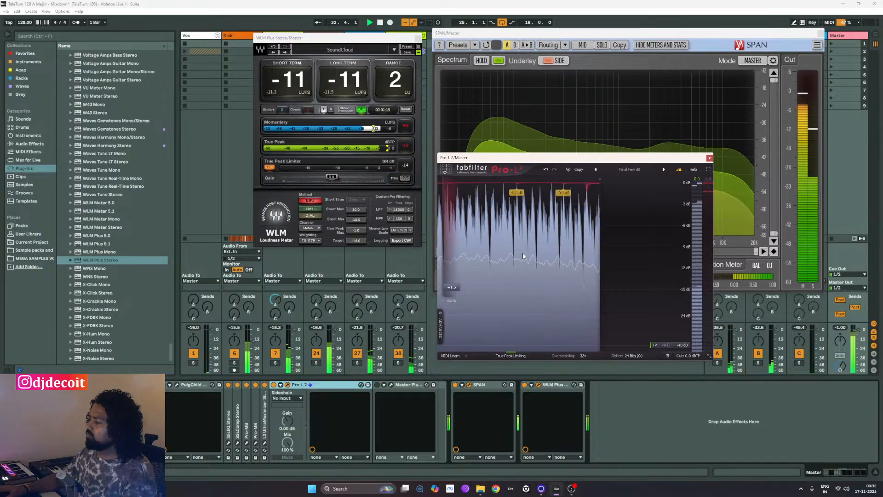
double_click(456, 289)
text(1)
key(Return)
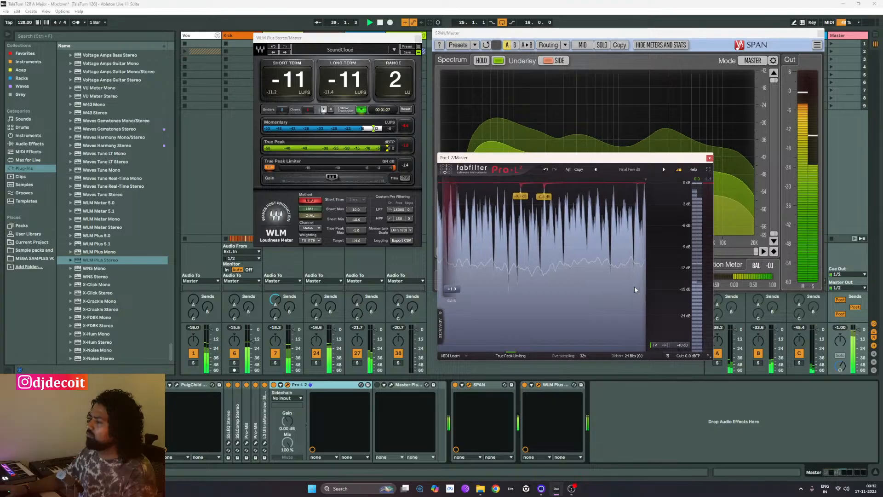
key(space)
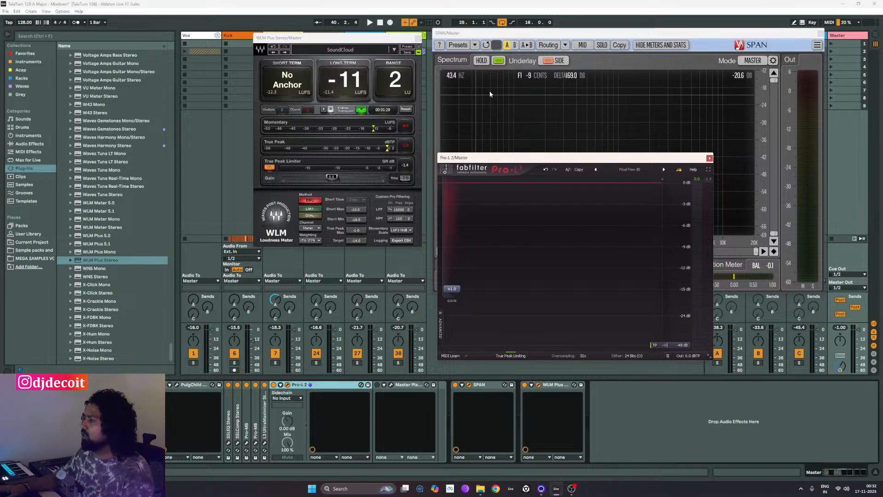
- Review the L3 UltraMaximizer and close it, and set Pro-L 2's gain to +3.0 dB before closing its window
mouse_move(566, 162)
mouse_down()
mouse_move(566, 149)
mouse_move(563, 161)
mouse_up()
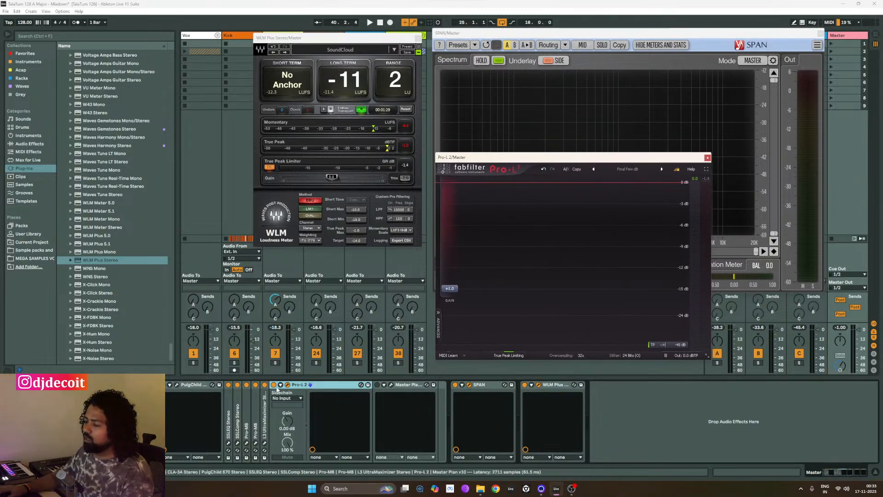
click(265, 443)
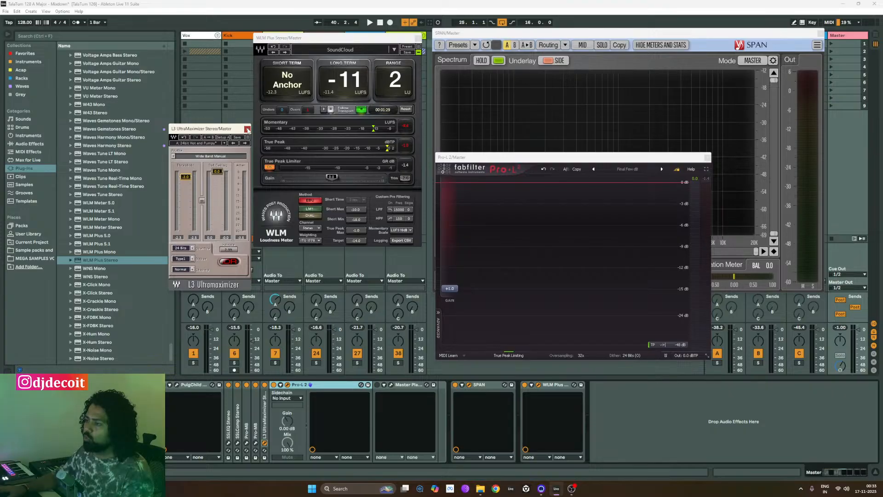
click(247, 129)
drag(449, 306, 449, 298)
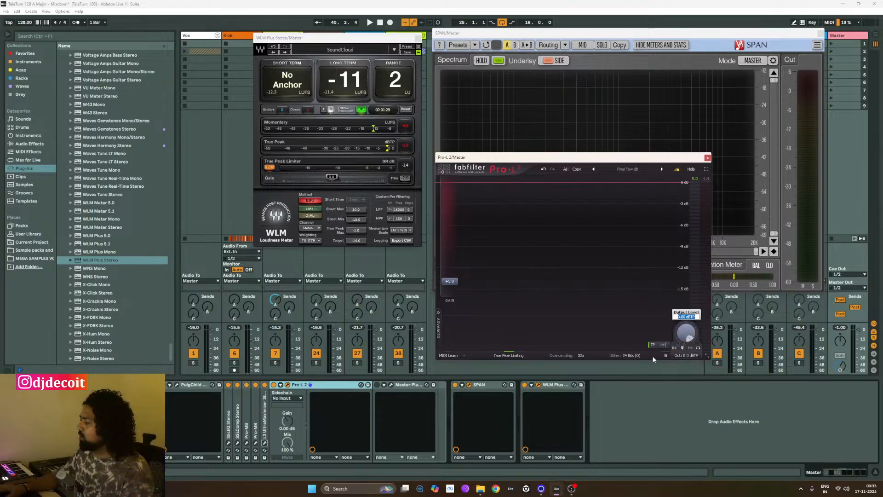
click(707, 158)
- Arrange the WLM Plus and SPAN windows side by side over the session view
click(346, 40)
drag(346, 40, 286, 55)
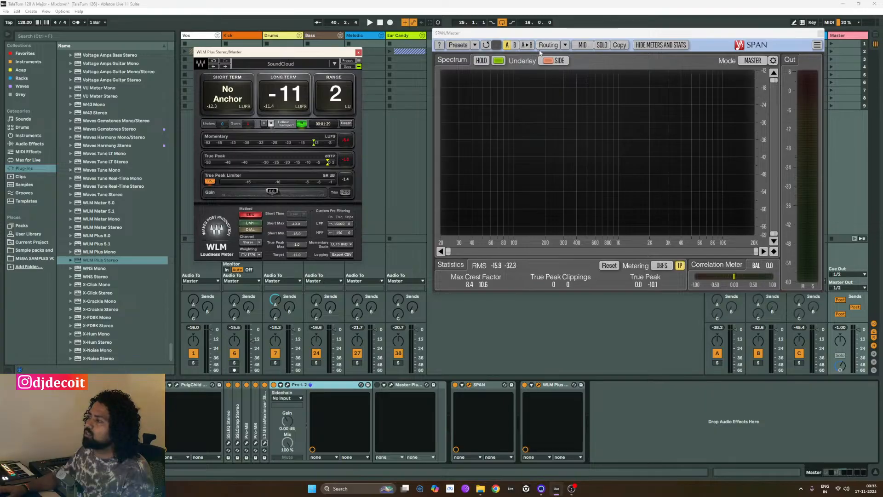
drag(549, 35, 482, 43)
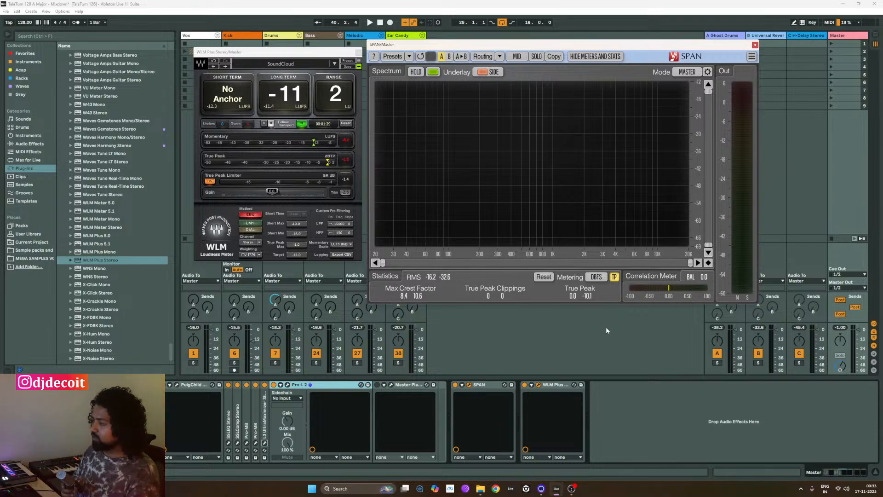
- Play the looped drop, turn off the True Peak Limiter in WLM Plus, and measure the loudness again from a reset
key(space)
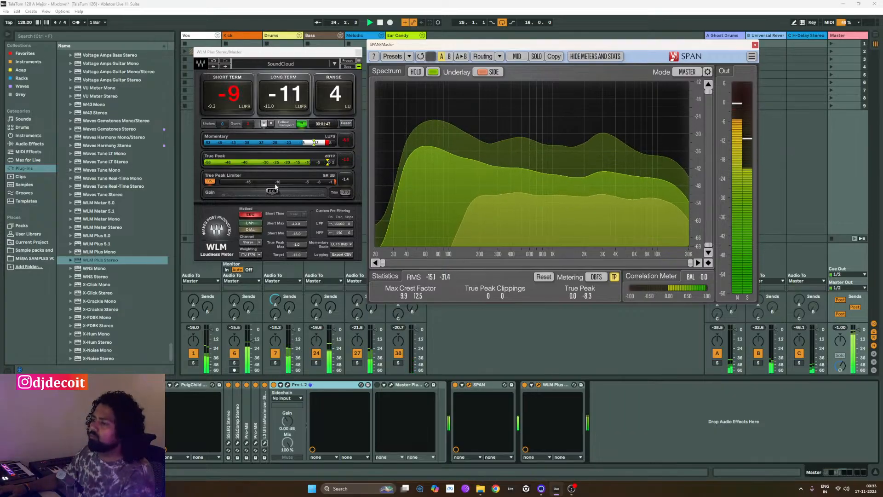
key(space)
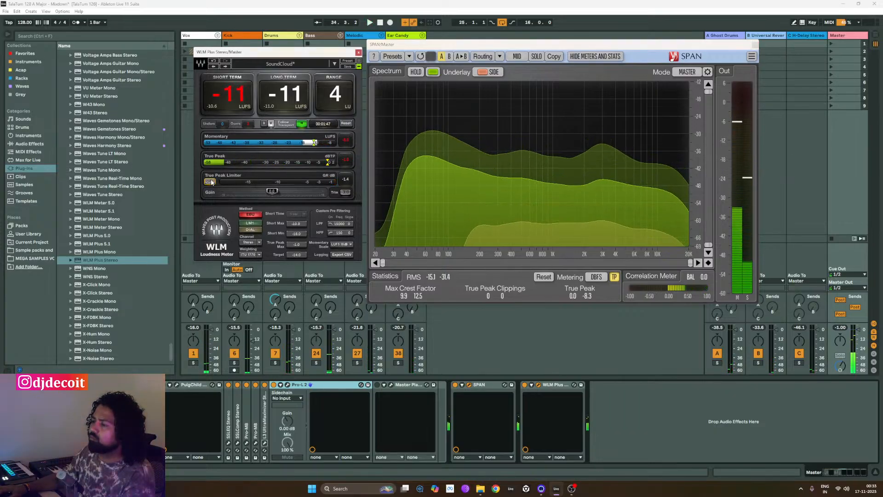
click(211, 181)
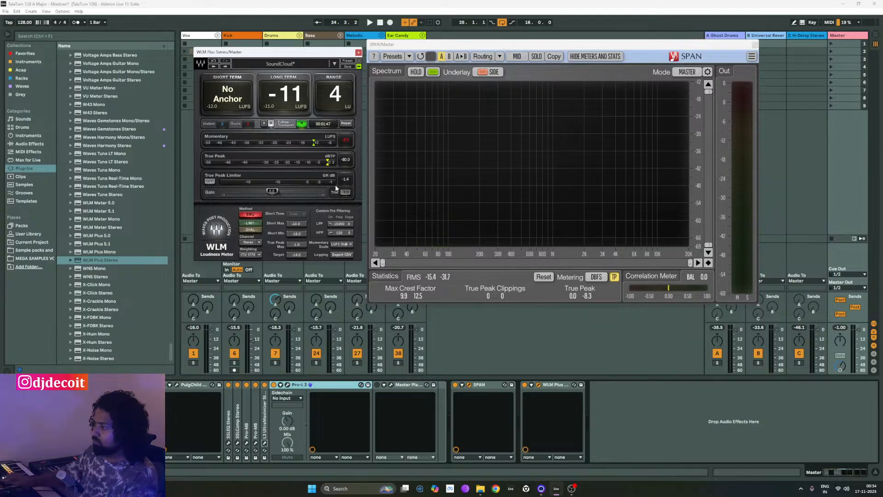
key(space)
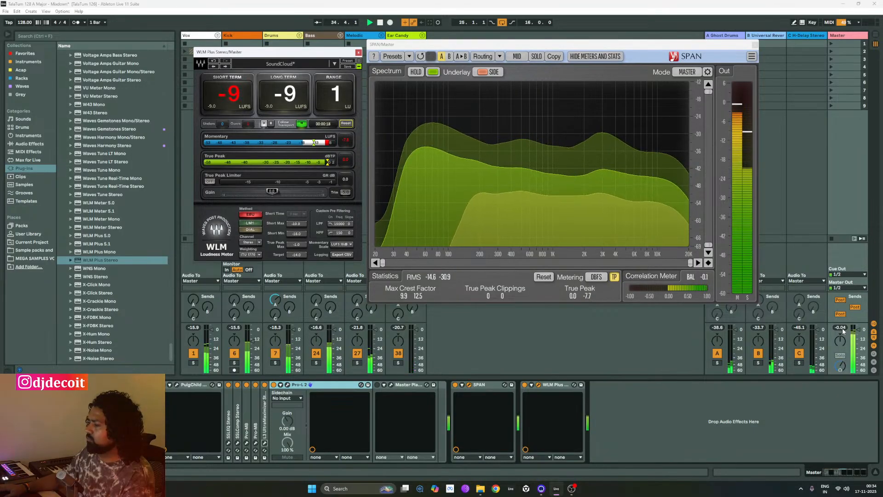
- Close WLM Plus, collapse Pro-L 2, and delete WLM Plus from the Master chain
click(358, 52)
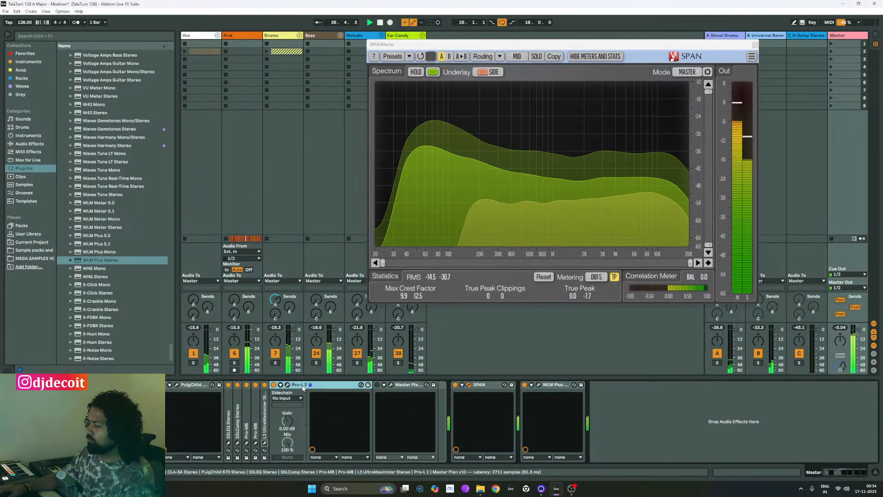
double_click(303, 385)
click(440, 384)
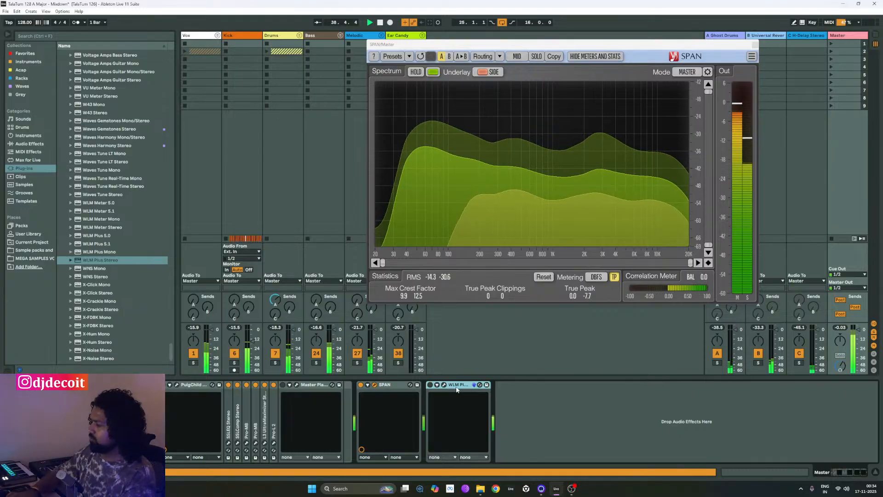
key(Delete)
click(476, 408)
key(space)
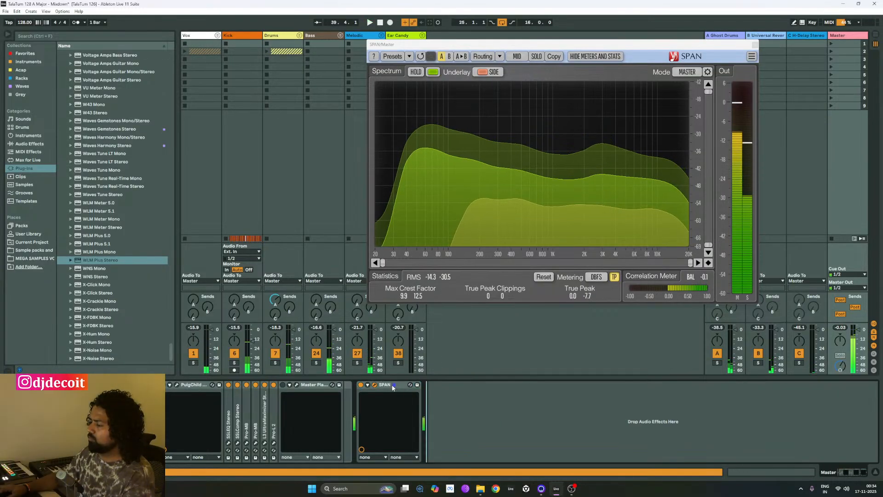
- Switch on and open Master Plan v10, place it beside SPAN, and turn off its Clean option
click(290, 385)
drag(493, 169, 213, 125)
mouse_move(218, 178)
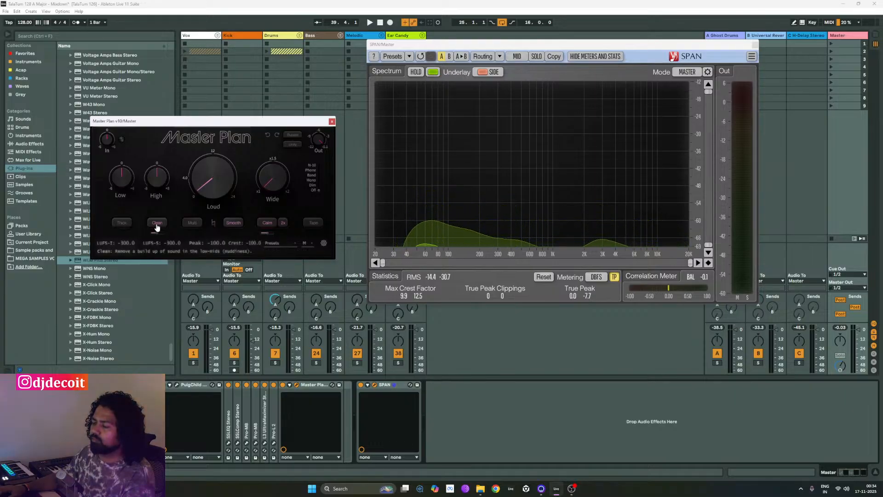
mouse_move(156, 234)
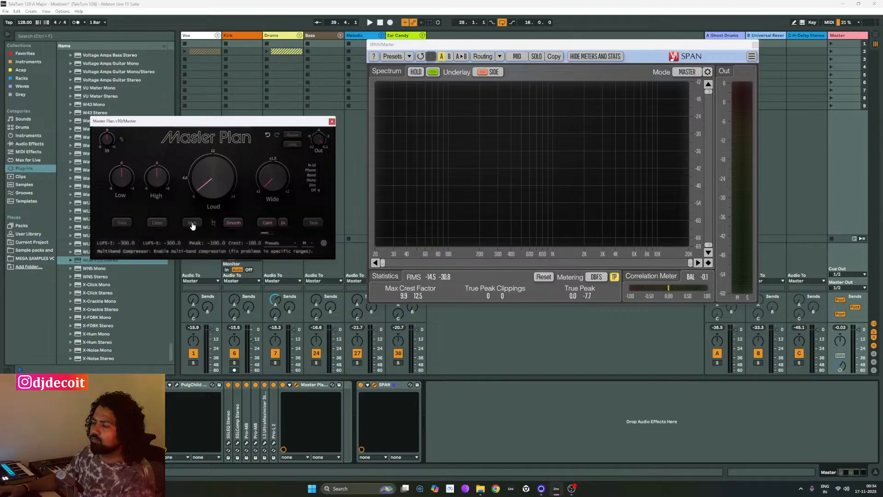
click(234, 223)
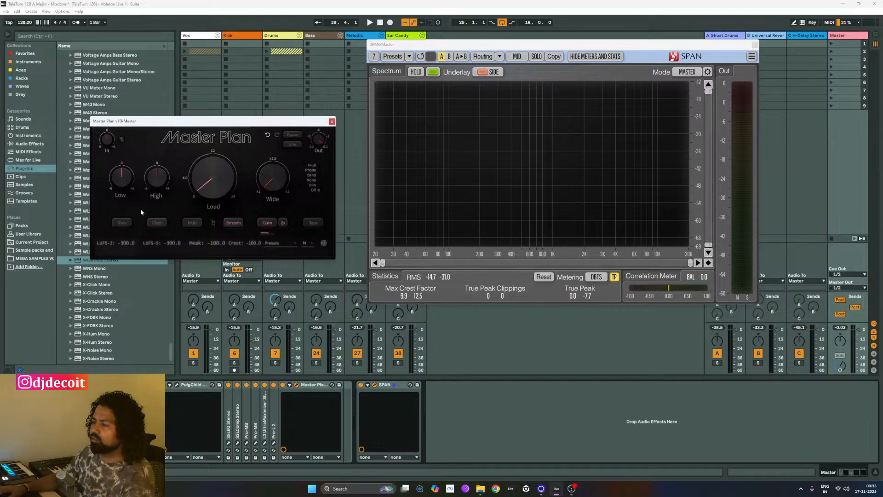
click(512, 346)
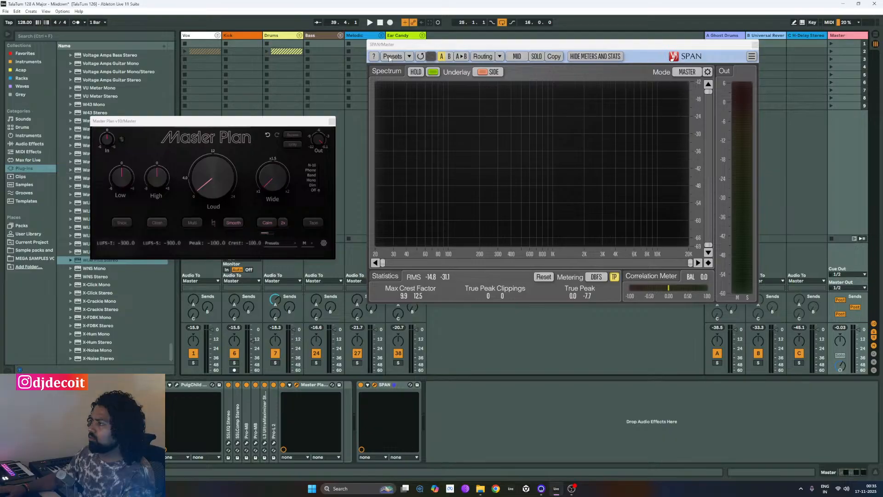
- Play the looped drop and set Master Plan's output gain to 0 dB
key(space)
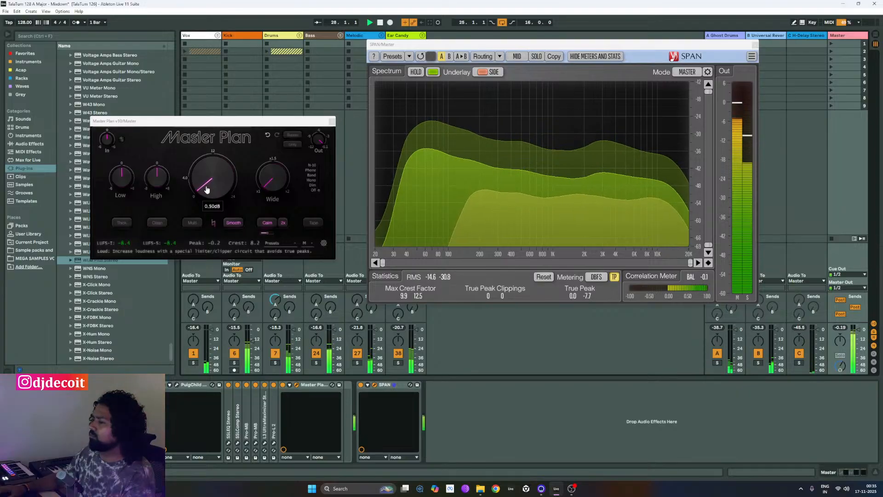
mouse_move(312, 142)
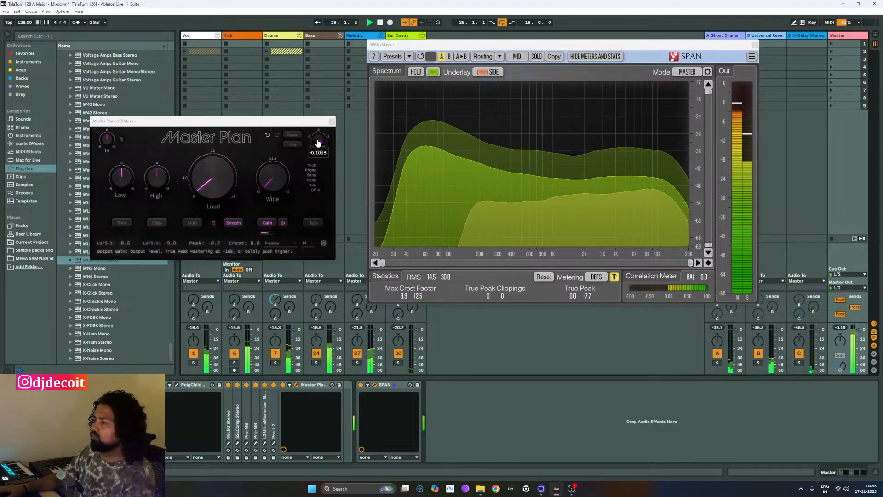
drag(318, 142, 318, 129)
double_click(319, 141)
text(0)
key(Return)
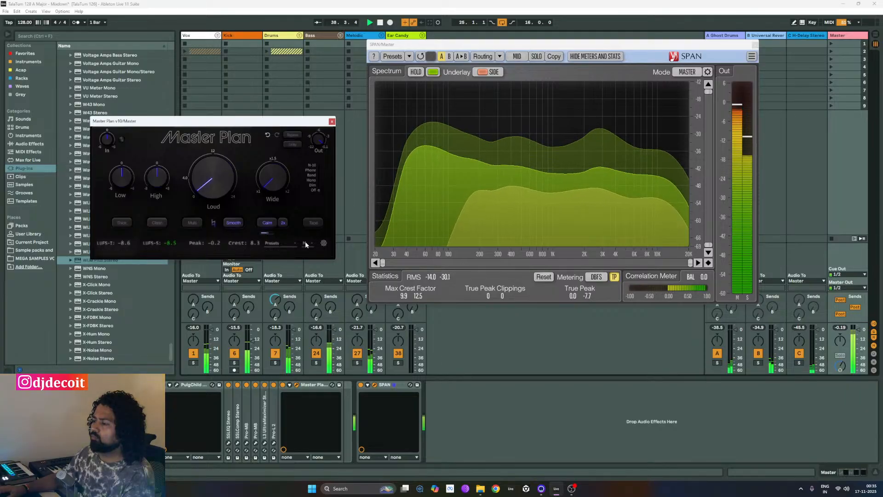
- Audition the Fat Saturation and Balanced loud presets in Master Plan while the drop loops
click(283, 243)
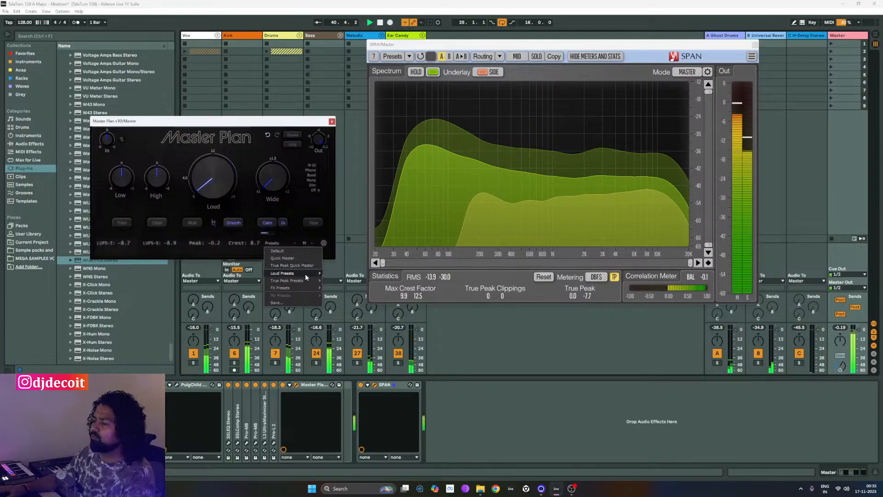
mouse_move(305, 275)
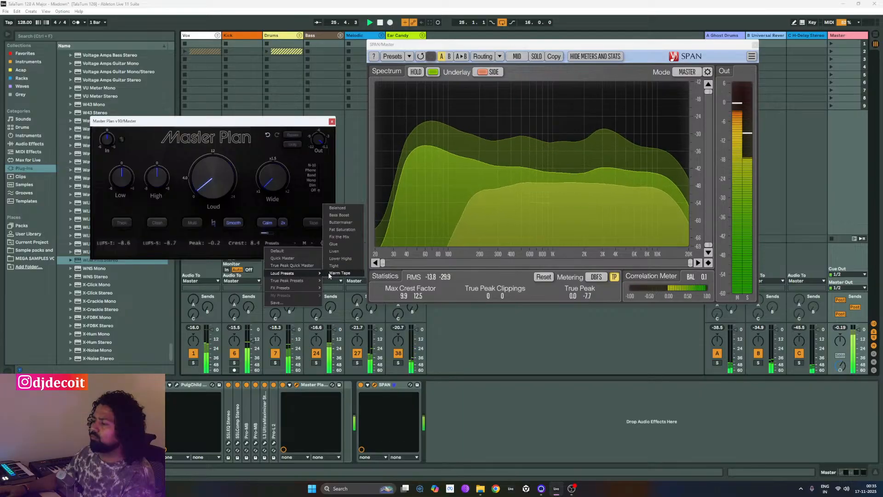
click(350, 231)
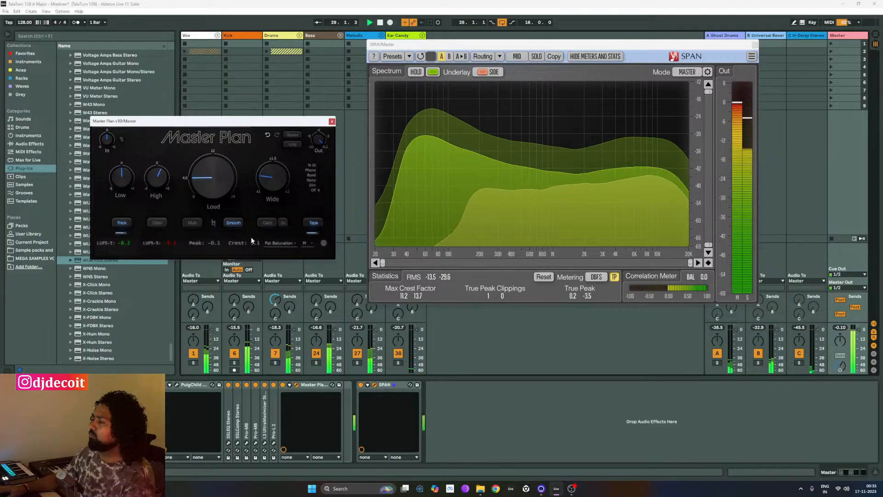
click(296, 244)
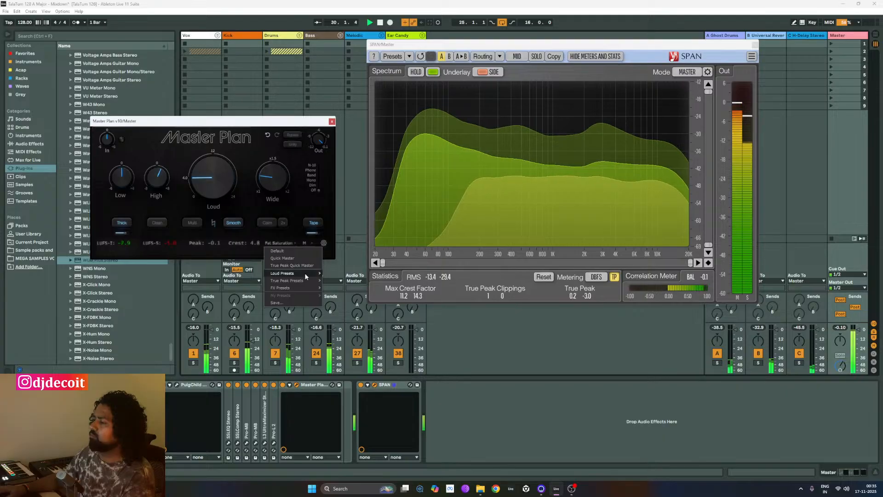
mouse_move(309, 284)
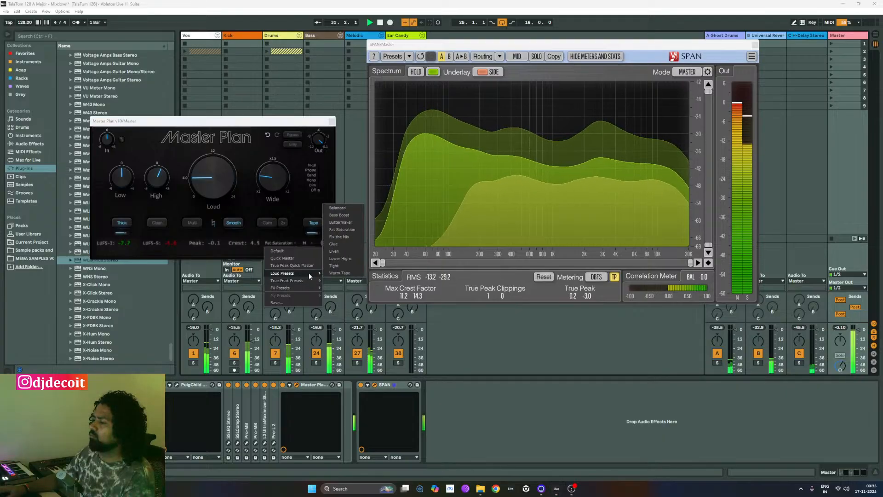
click(350, 210)
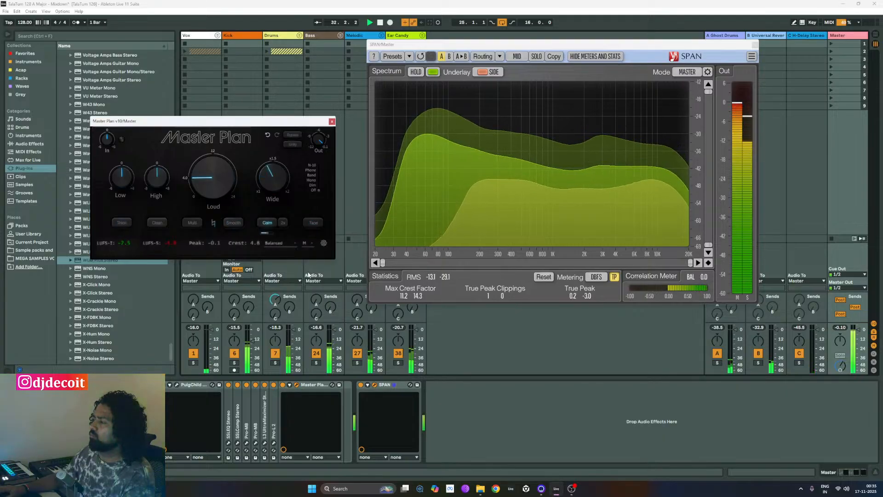
- Audition the Buttermaker and Fix the Mix loud presets in Master Plan
click(292, 242)
mouse_move(305, 273)
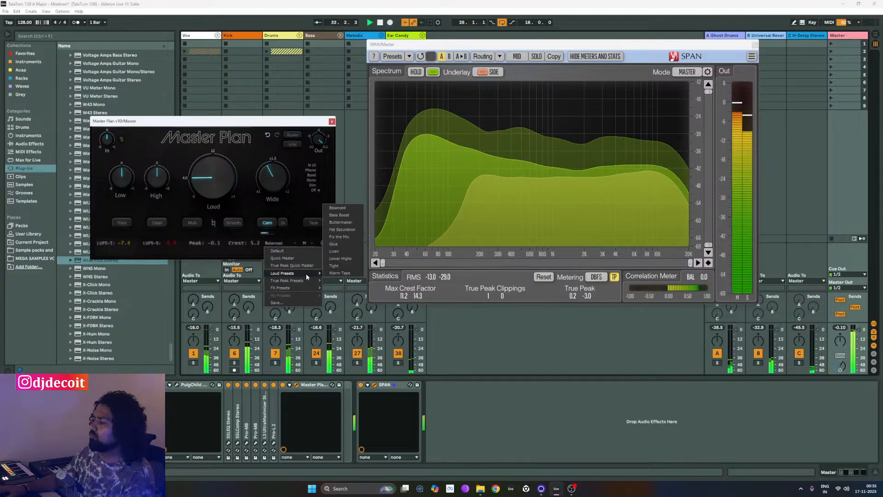
click(341, 222)
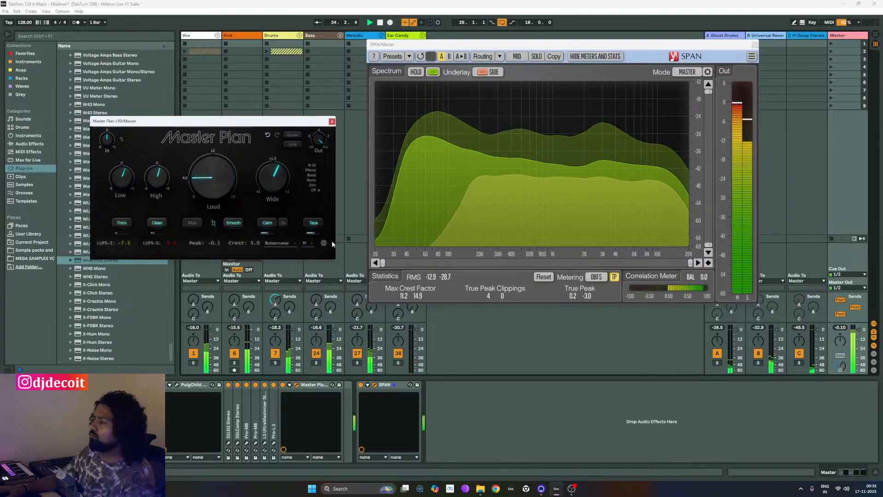
click(291, 243)
mouse_move(306, 272)
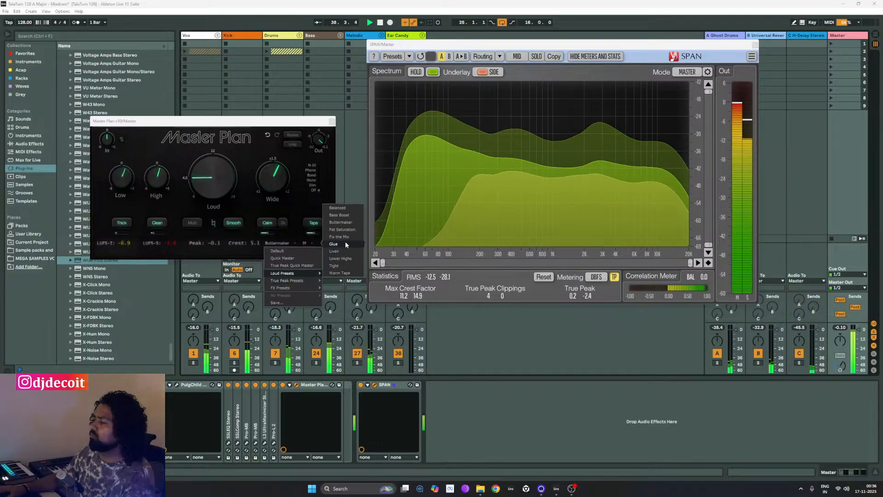
click(349, 237)
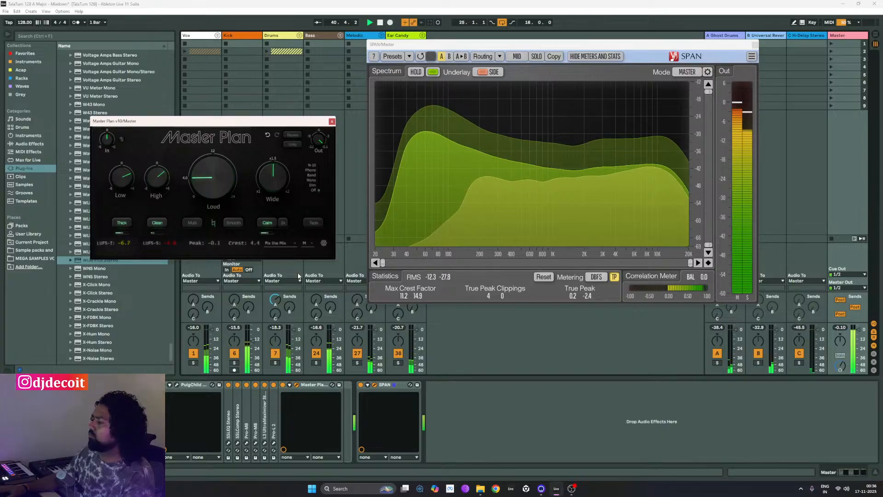
- Stop playback, try Master Plan's Quick Master preset, and return to the Balanced loud preset
click(289, 241)
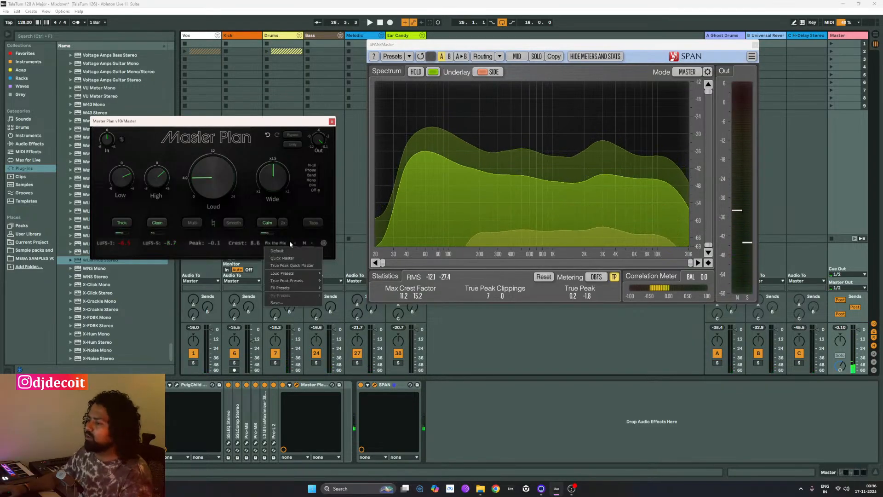
mouse_move(307, 279)
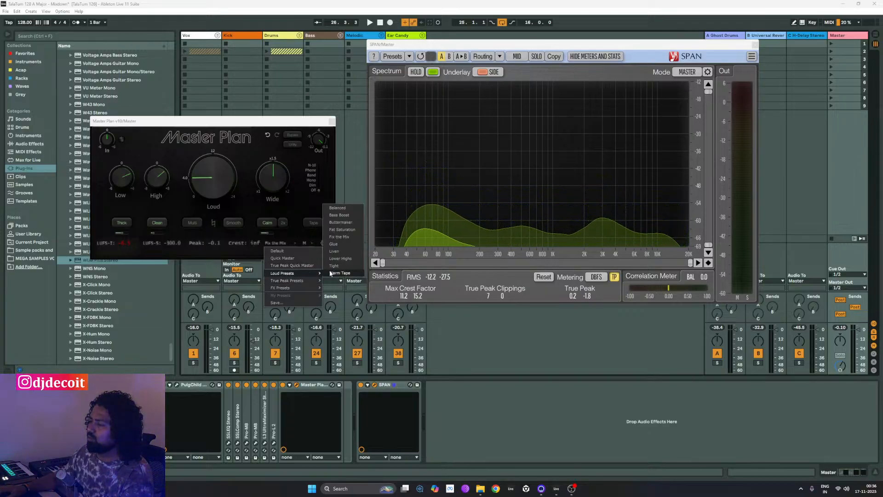
click(300, 258)
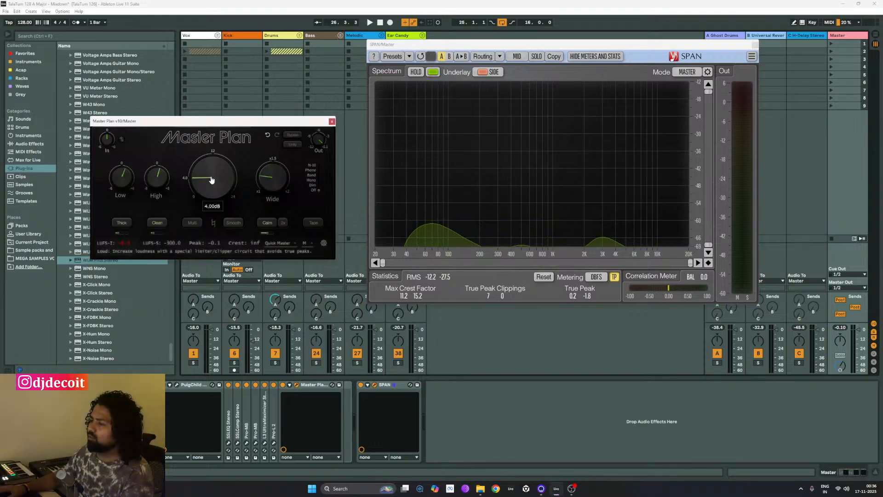
click(284, 244)
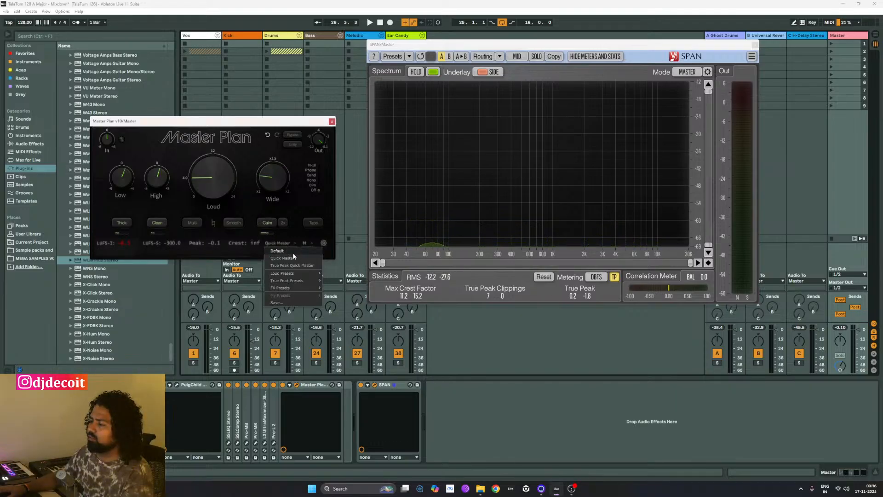
mouse_move(311, 274)
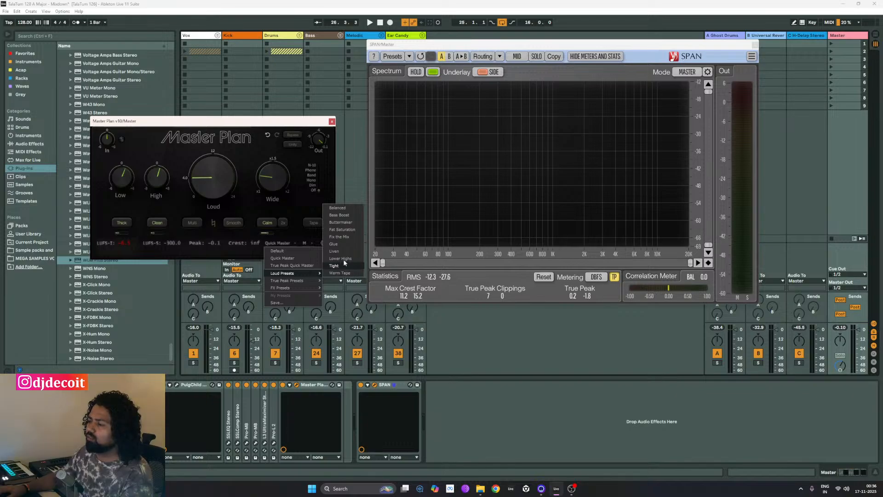
click(352, 210)
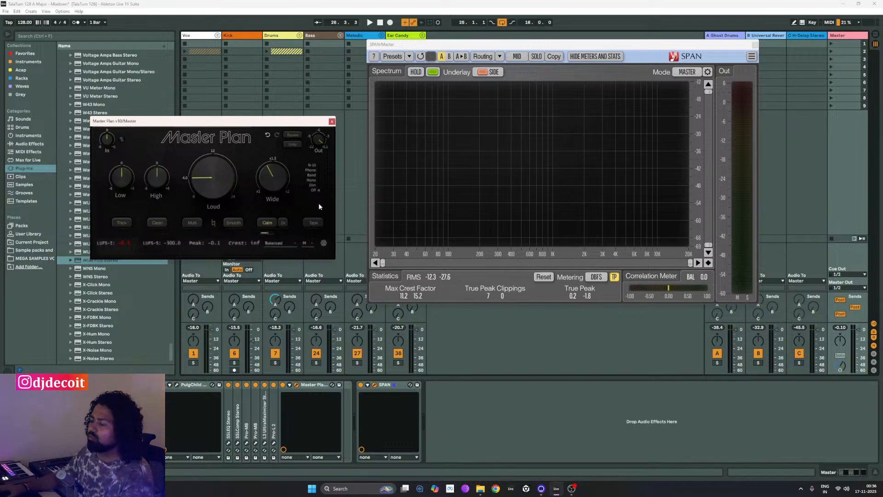
- Play the looped drop, set Master Plan's High EQ to +0.2 dB, and turn on Clean with a higher intensity
key(space)
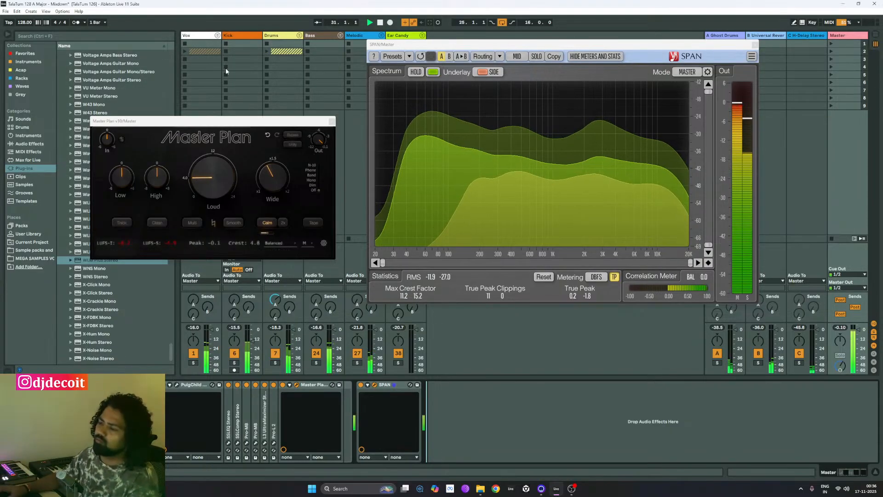
click(154, 185)
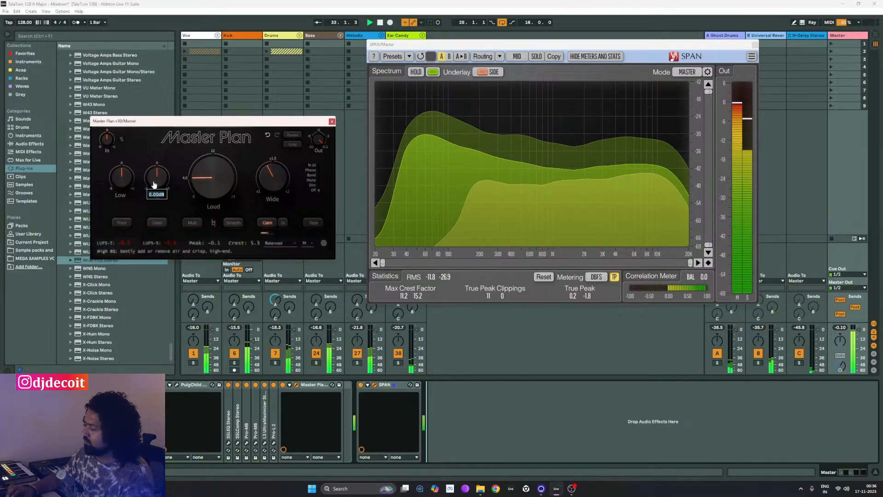
text(+0.2)
key(Return)
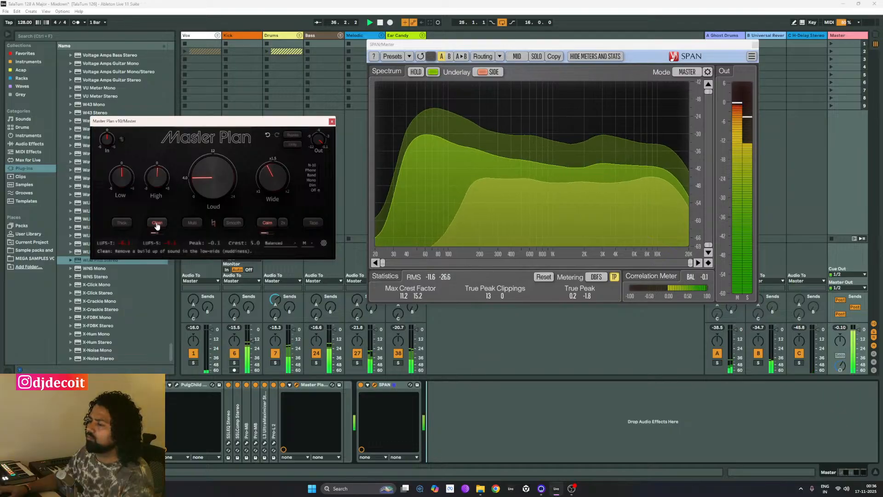
mouse_move(155, 235)
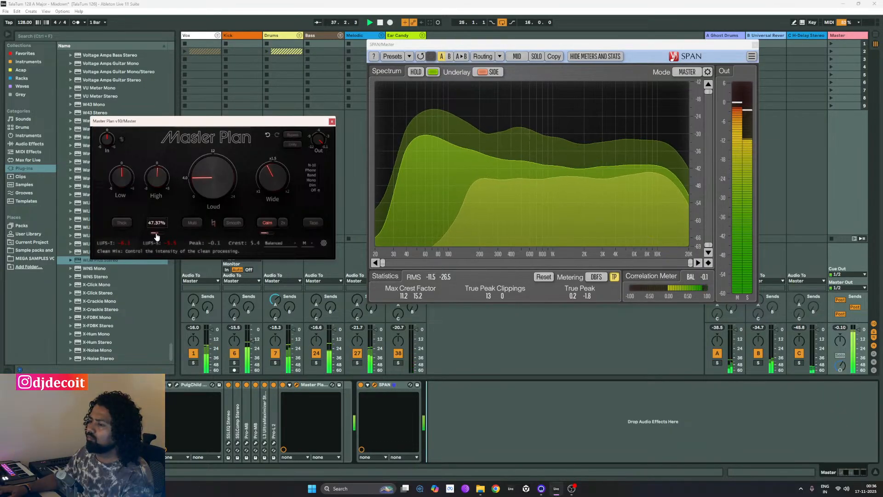
drag(155, 236, 168, 237)
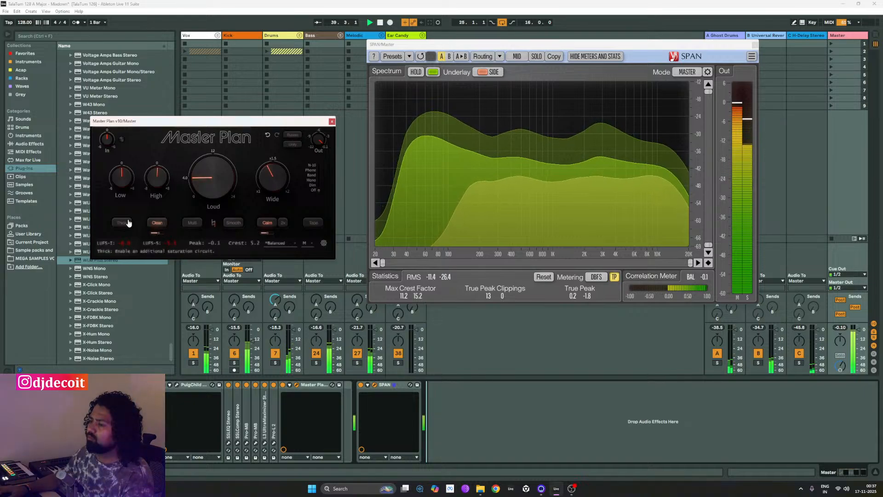
- Compare Master Plan's Low EQ at -2 dB and 0 dB, and set it to -1 dB
mouse_move(117, 180)
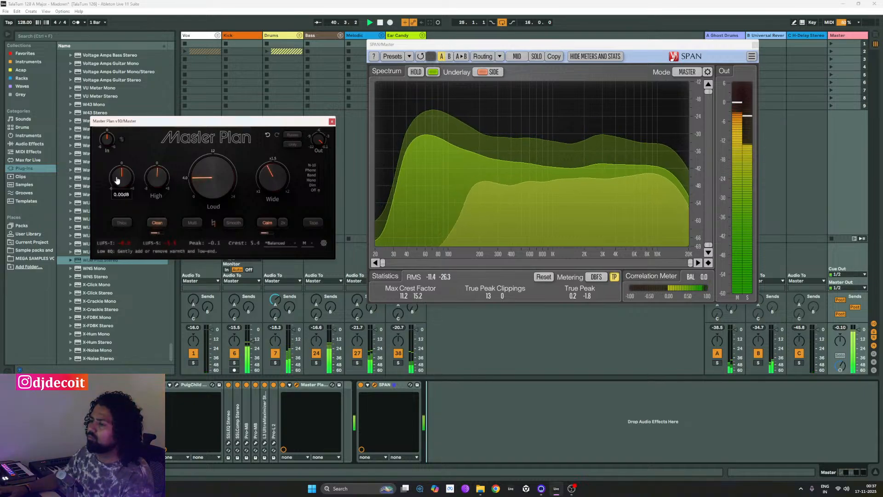
text(-2)
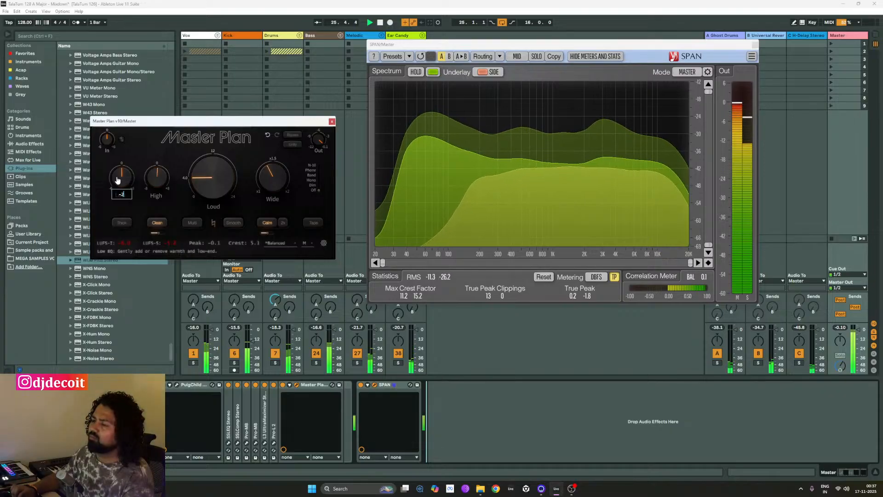
key(Return)
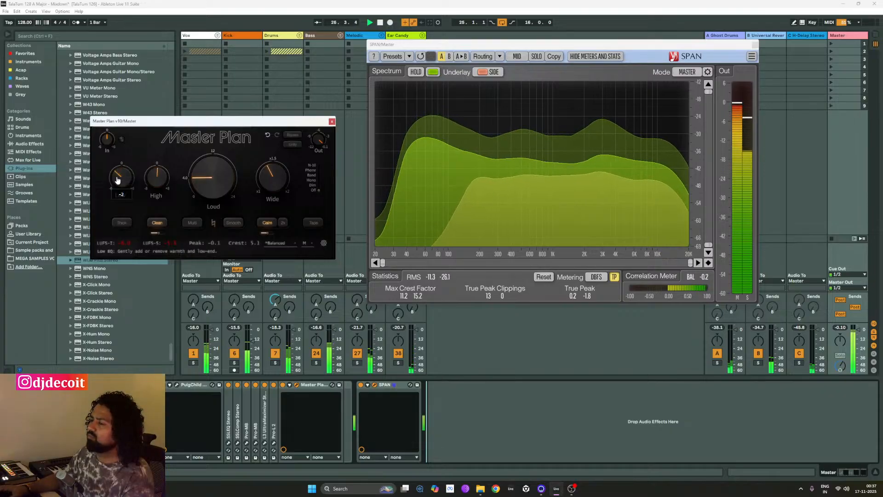
text(0)
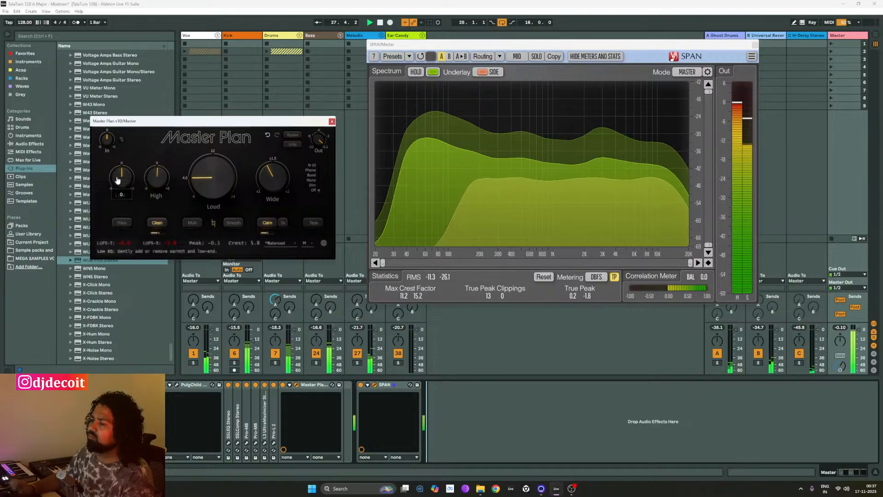
double_click(118, 180)
text(-1)
key(Return)
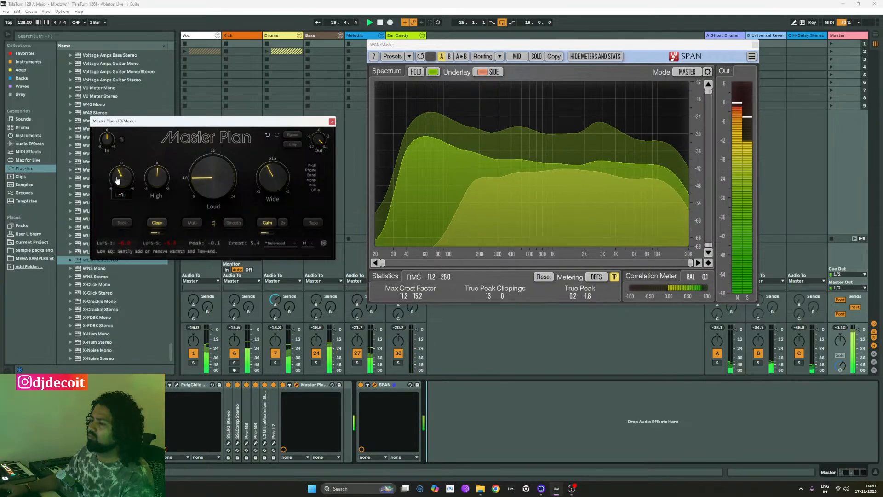
- Try Master Plan's Thick saturation and reload the Balanced loud preset
mouse_move(127, 180)
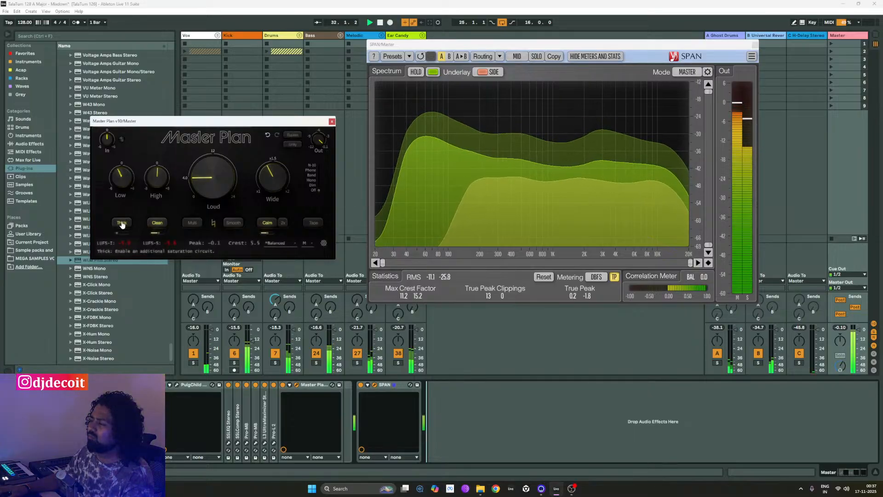
mouse_move(123, 236)
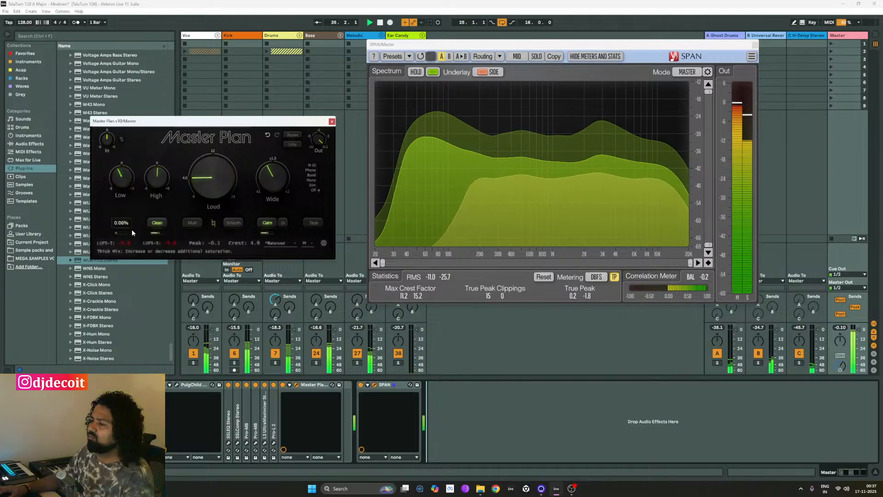
click(282, 244)
click(307, 243)
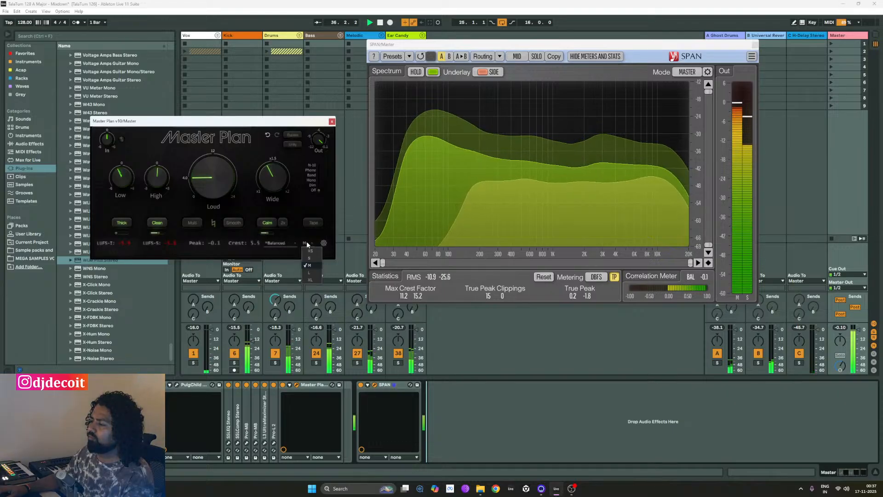
click(286, 243)
mouse_move(305, 271)
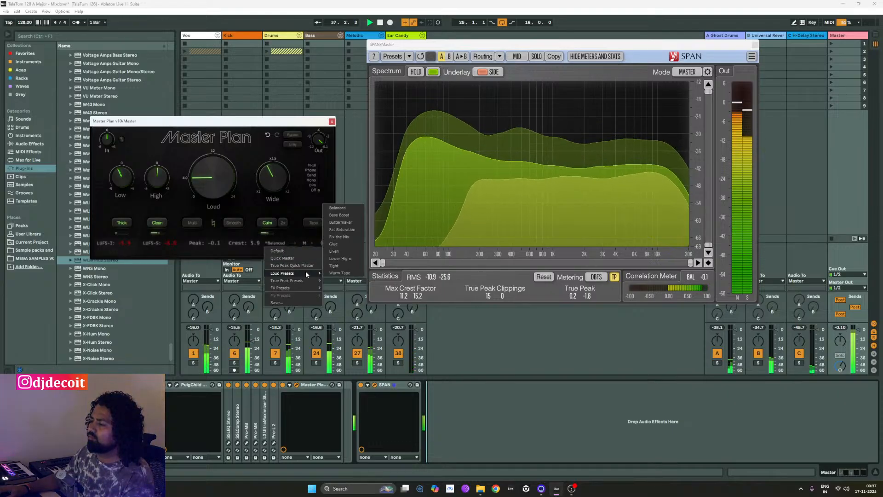
click(336, 213)
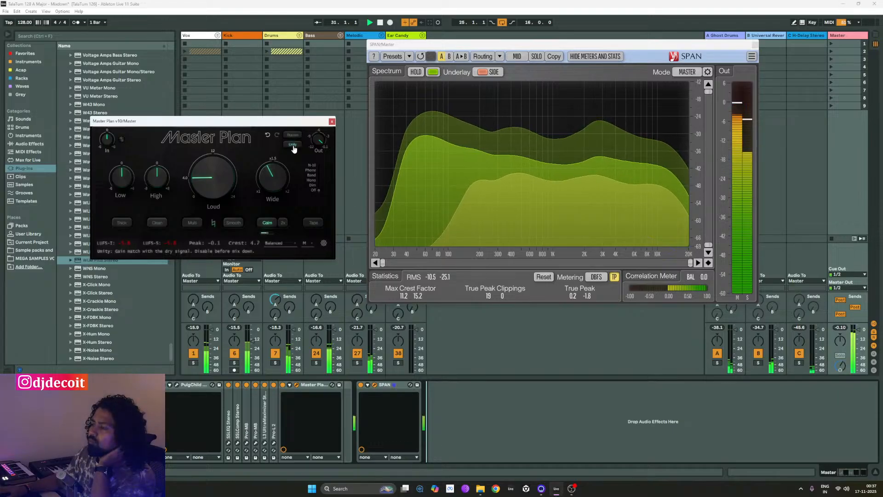
- Compare the Balanced preset with Unity gain matching on and off, and load the Bass Boost loud preset in Master Plan
click(290, 243)
mouse_move(302, 272)
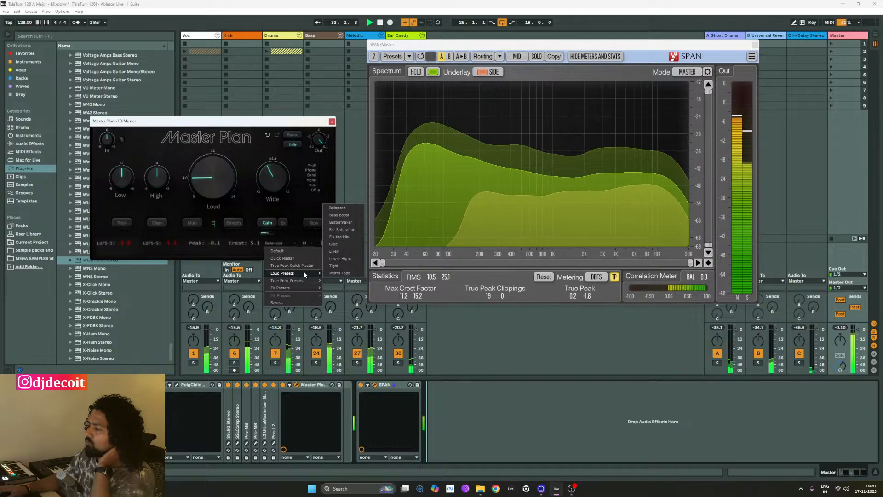
click(338, 208)
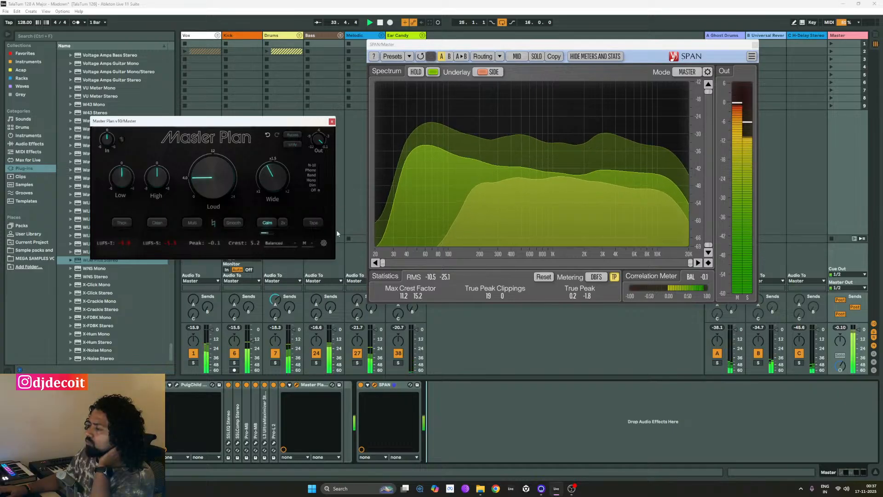
click(286, 242)
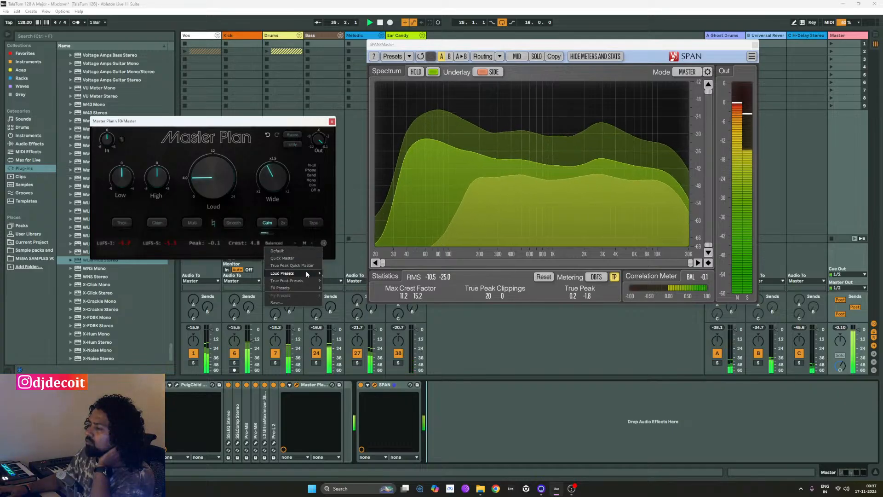
mouse_move(306, 272)
click(341, 278)
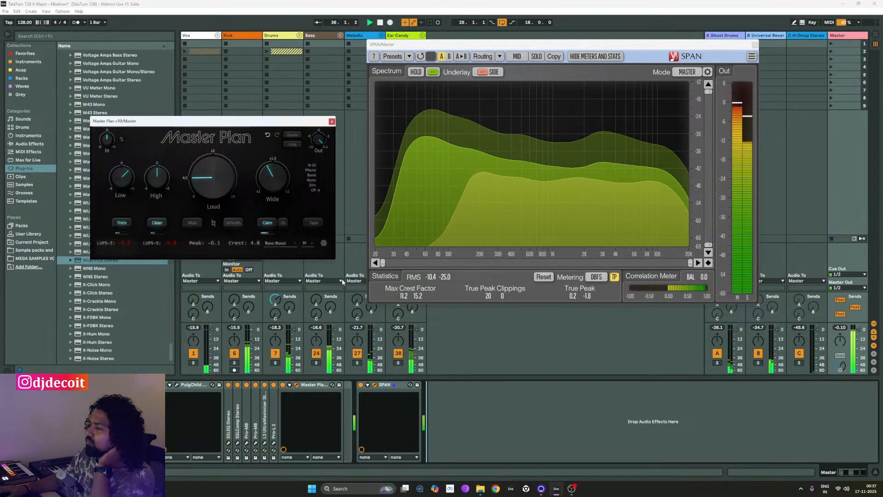
- Audition Master Plan's Buttermaker and Fat Saturation loud presets on the looped drop
click(285, 243)
mouse_move(307, 273)
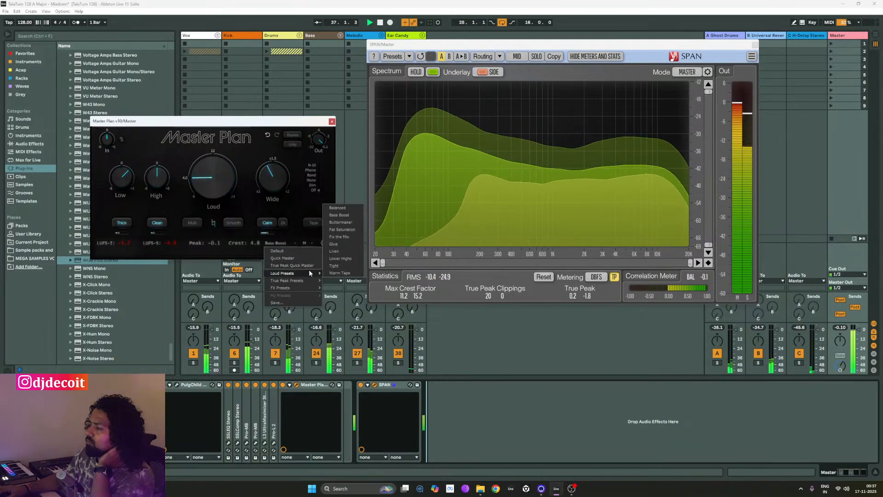
click(341, 223)
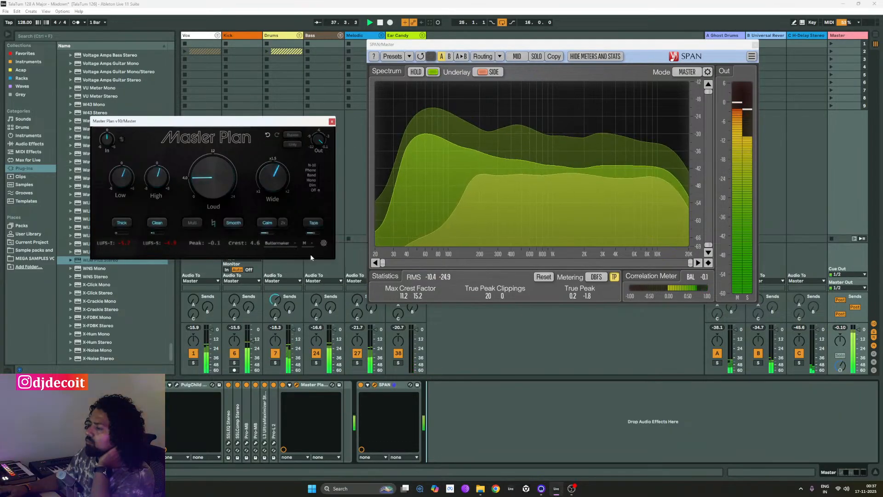
click(287, 242)
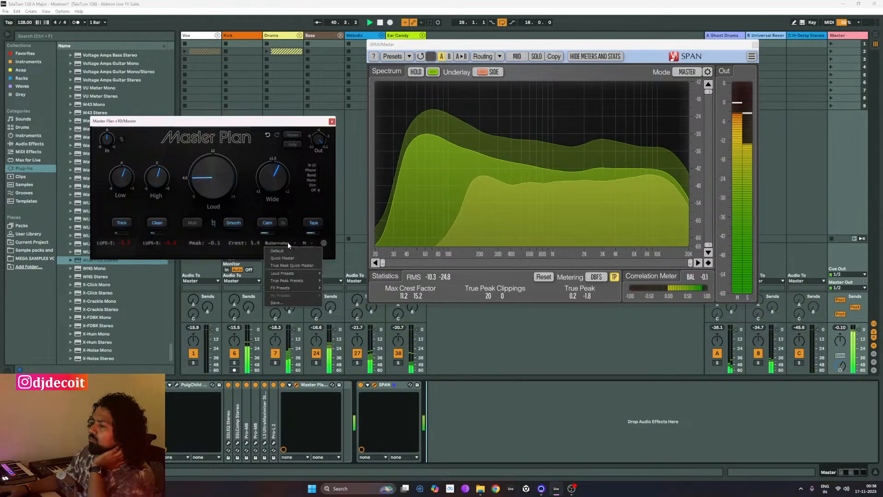
mouse_move(306, 273)
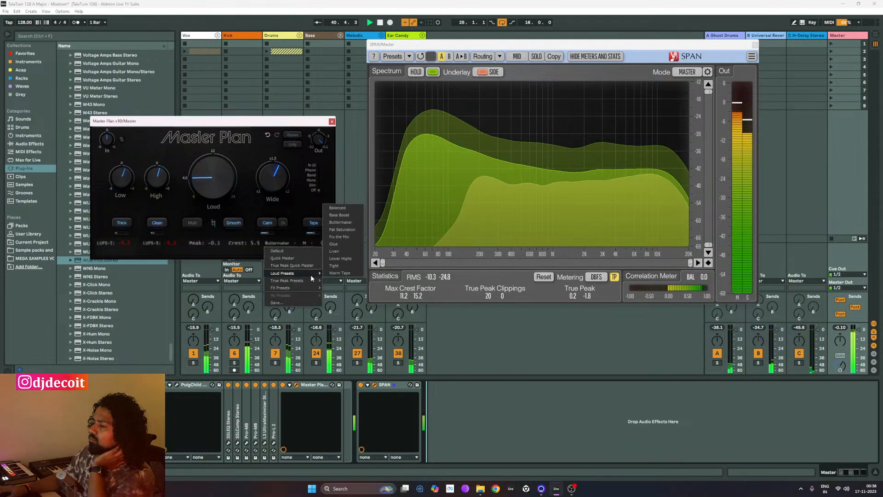
click(343, 229)
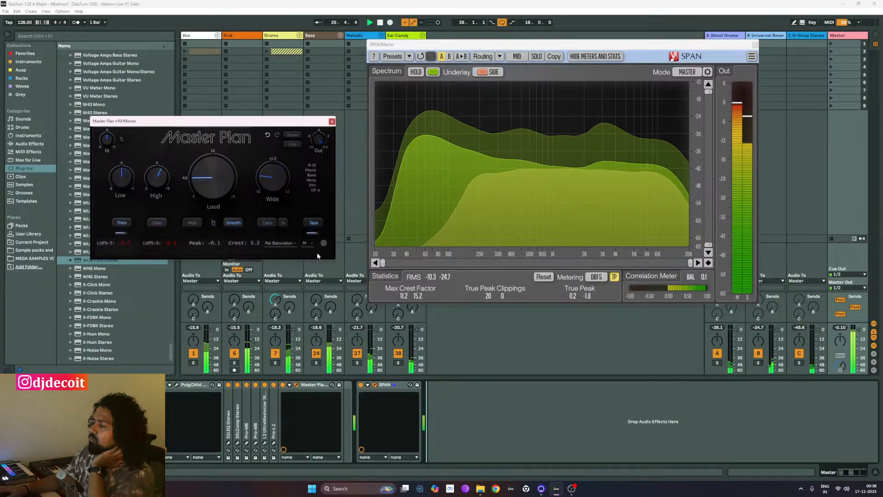
- Try Master Plan's Fix the Mix and Glue loud presets on the looped drop
click(291, 246)
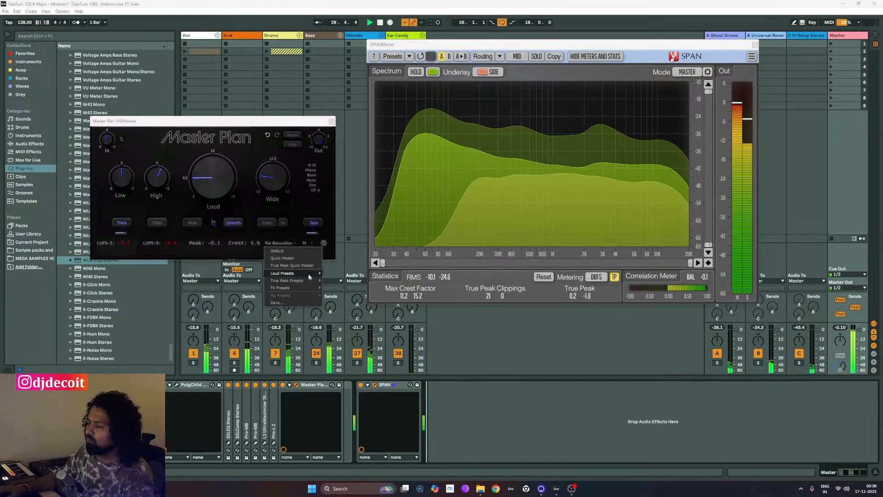
mouse_move(308, 273)
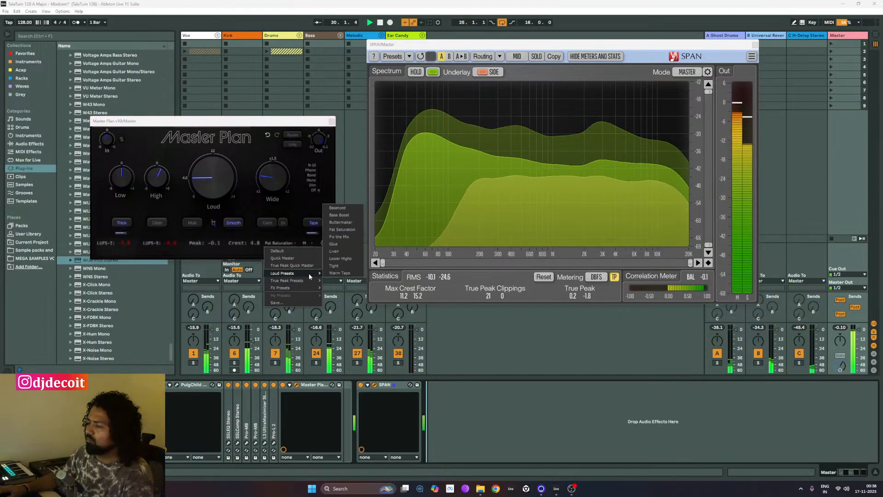
click(343, 238)
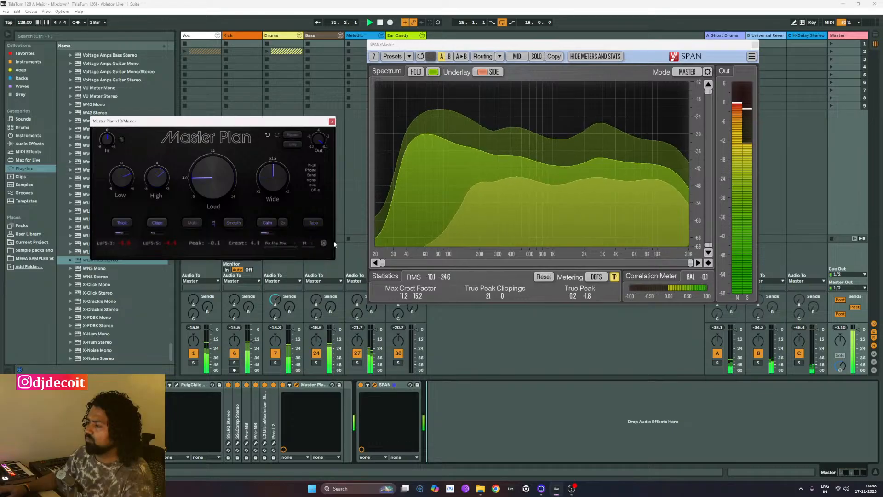
click(288, 243)
mouse_move(304, 271)
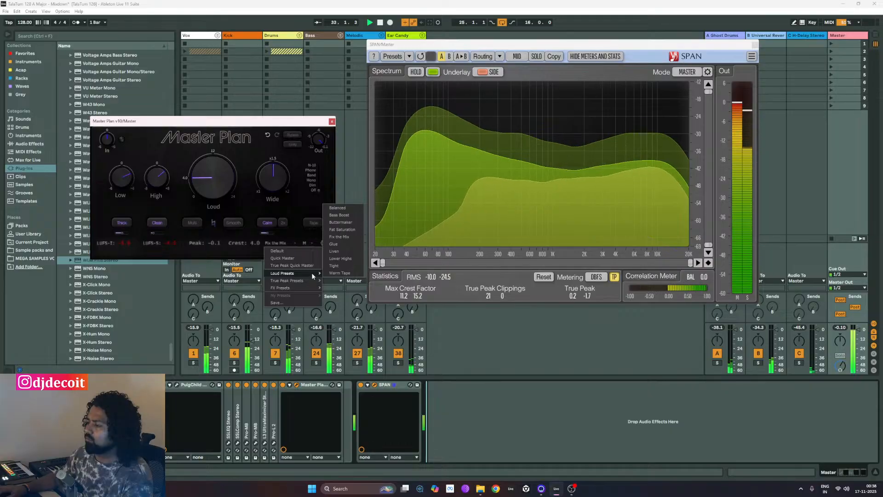
click(341, 244)
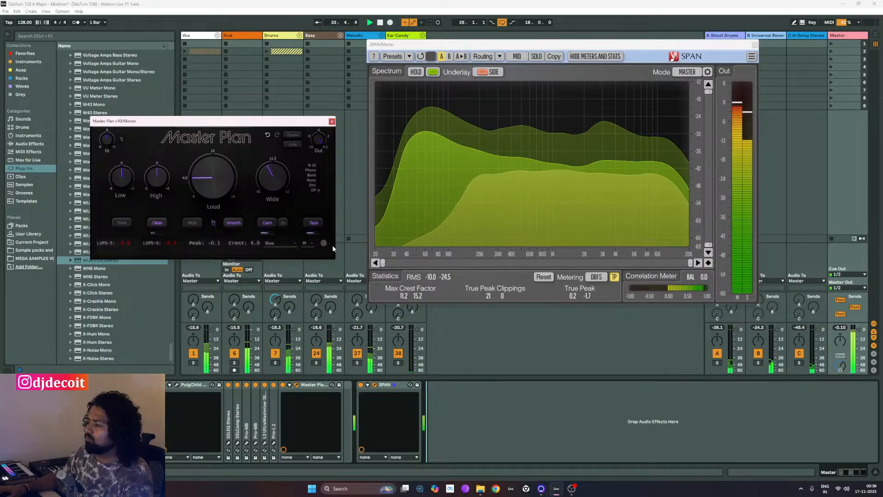
- Compare Master Plan's Liven and Lower Highs loud presets on the looped drop
click(285, 244)
mouse_move(308, 275)
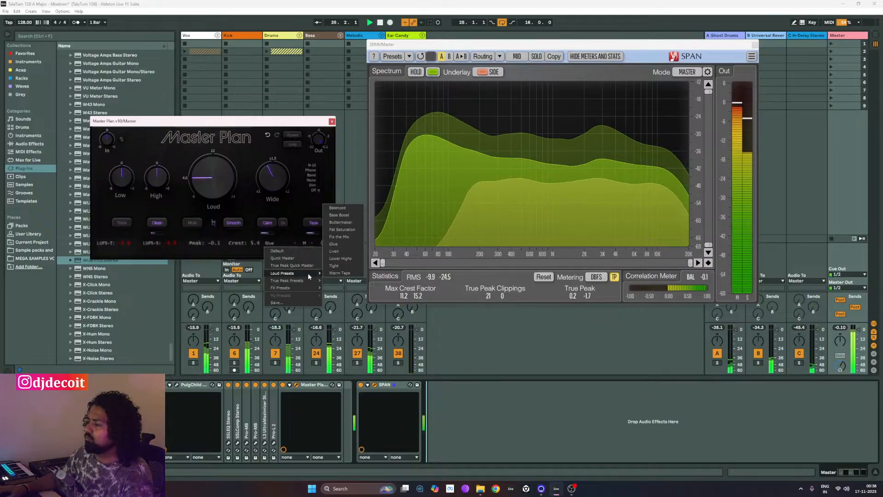
click(338, 252)
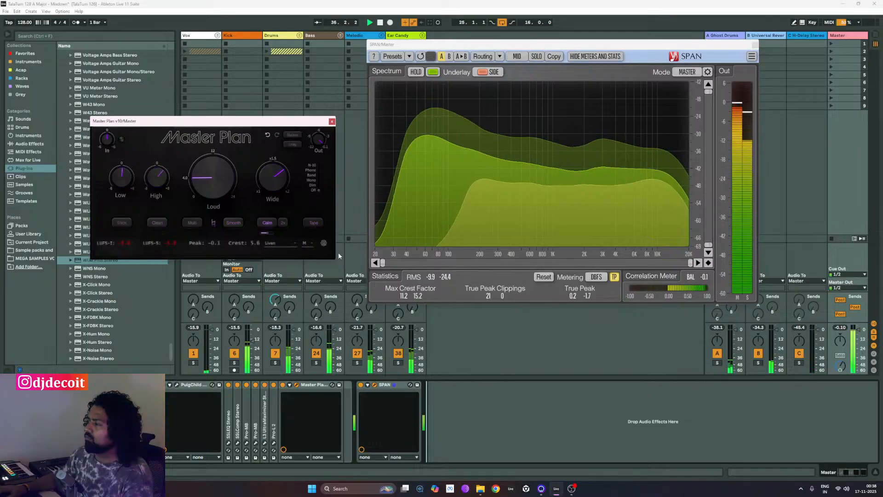
click(286, 243)
mouse_move(313, 275)
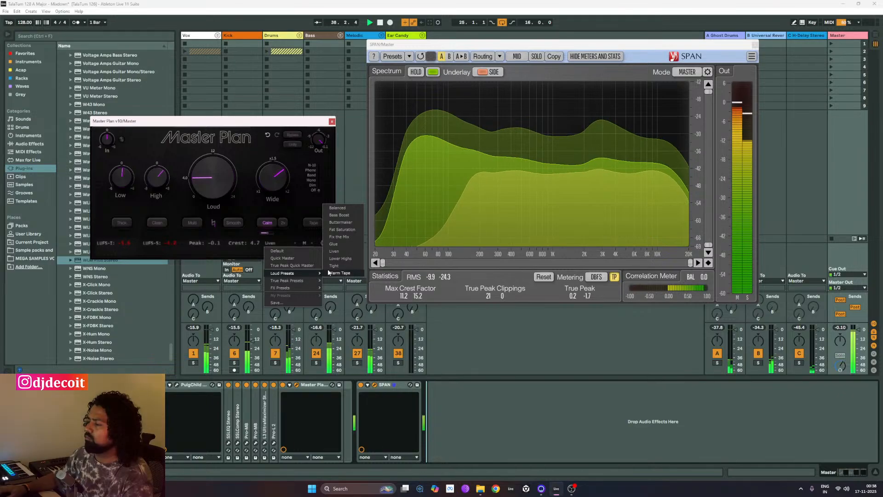
click(343, 257)
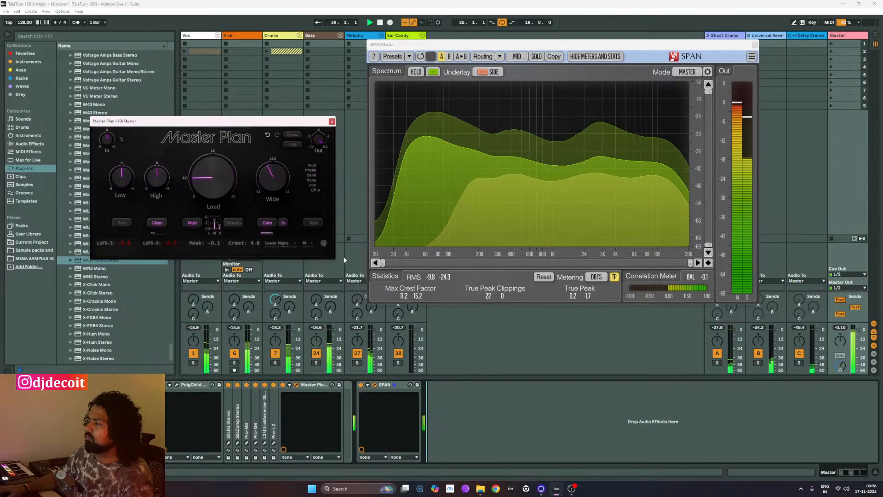
- Load the Tight loud preset in Master Plan
click(285, 242)
mouse_move(299, 273)
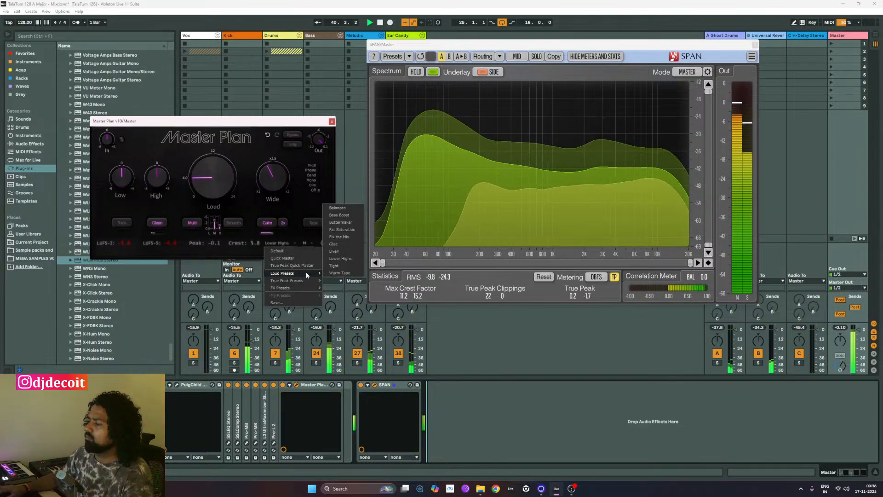
click(334, 266)
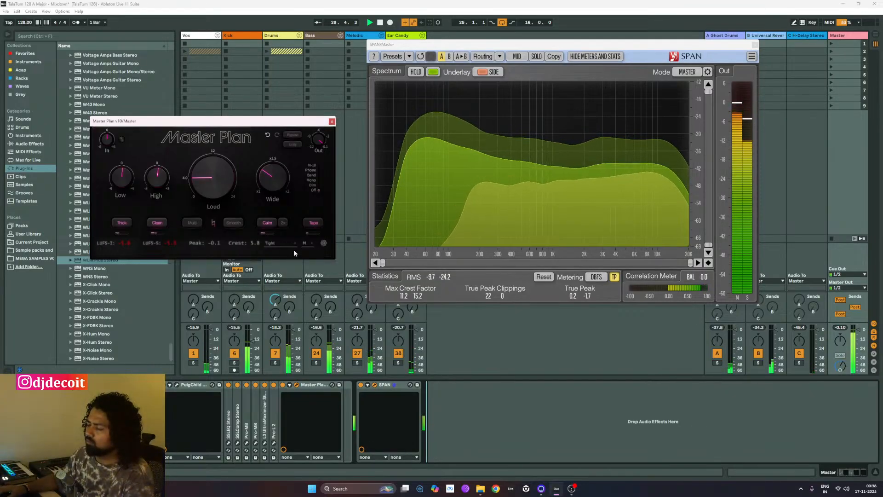
- Reset SPAN's statistics, close the Master Plan window, and fold the Master Plan device in the master chain
click(331, 121)
click(543, 276)
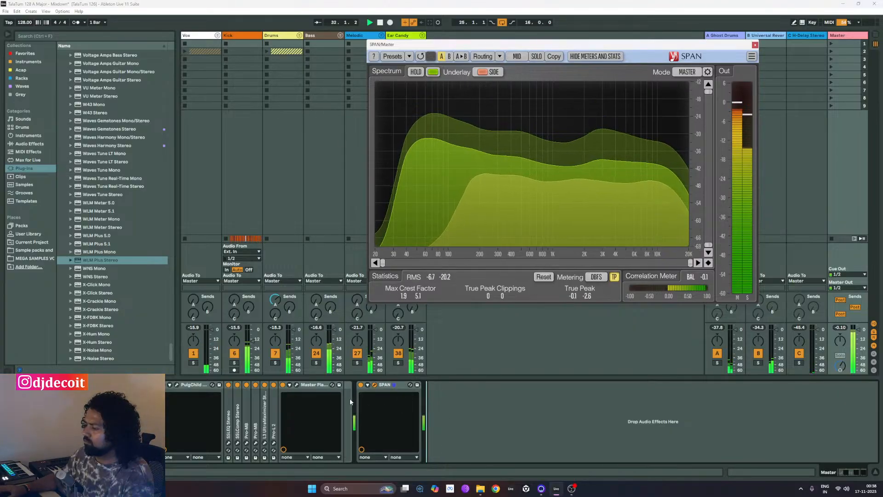
click(296, 385)
click(333, 120)
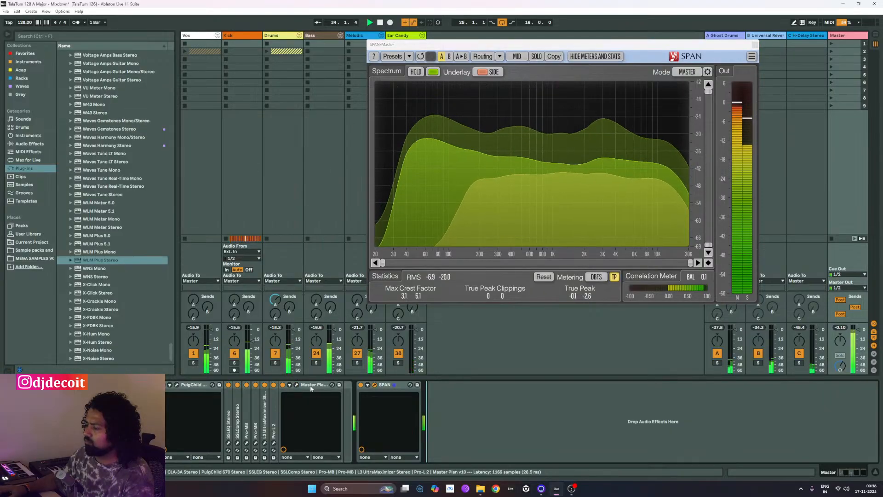
double_click(324, 386)
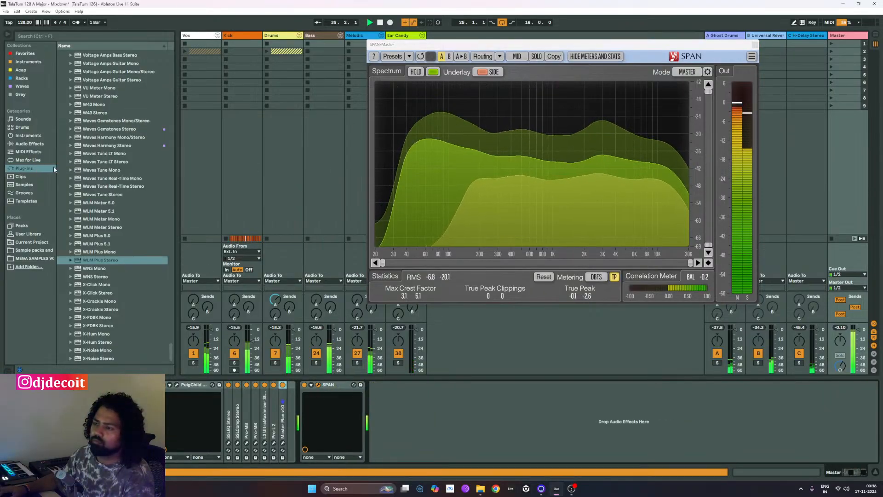
- Return to the start of the VST3 plug-in list and collapse the Waves folder
scroll(124, 227, up, 5)
drag(170, 343, 179, 51)
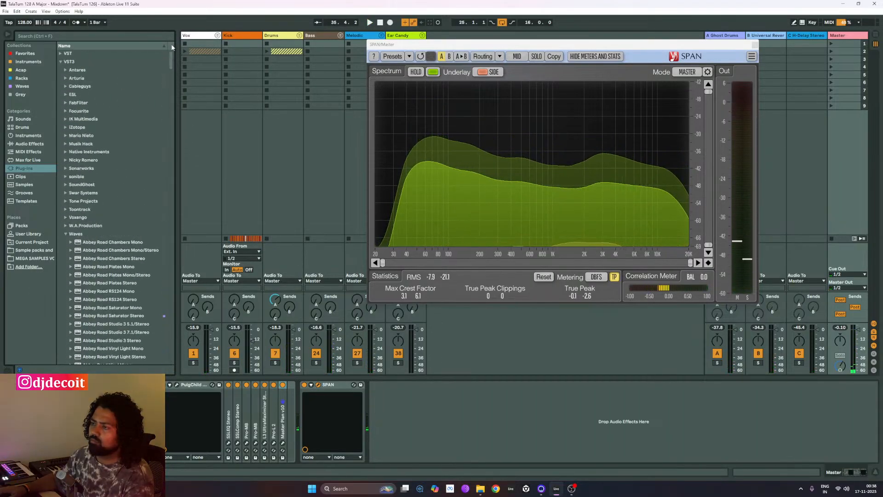
click(65, 234)
- Look through the VST3 vendor folders, including sonible, zplane, SoundGhost and Focusrite, for a suitable plug-in
click(66, 177)
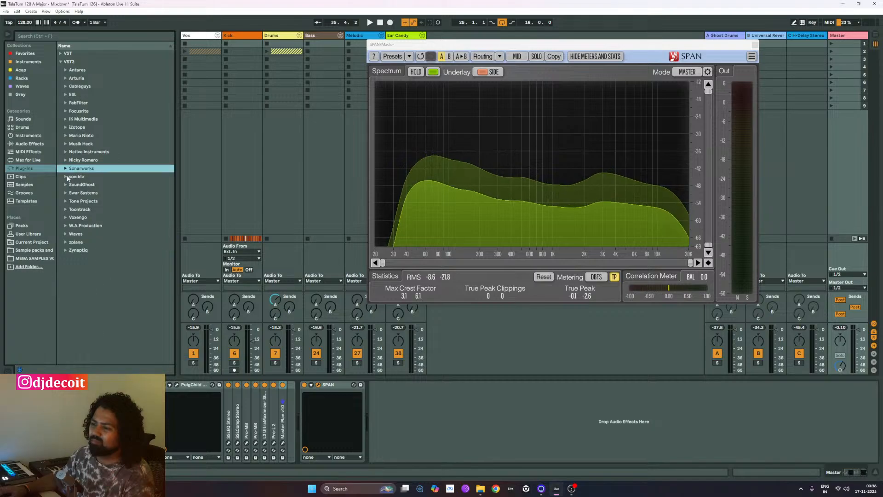
click(66, 176)
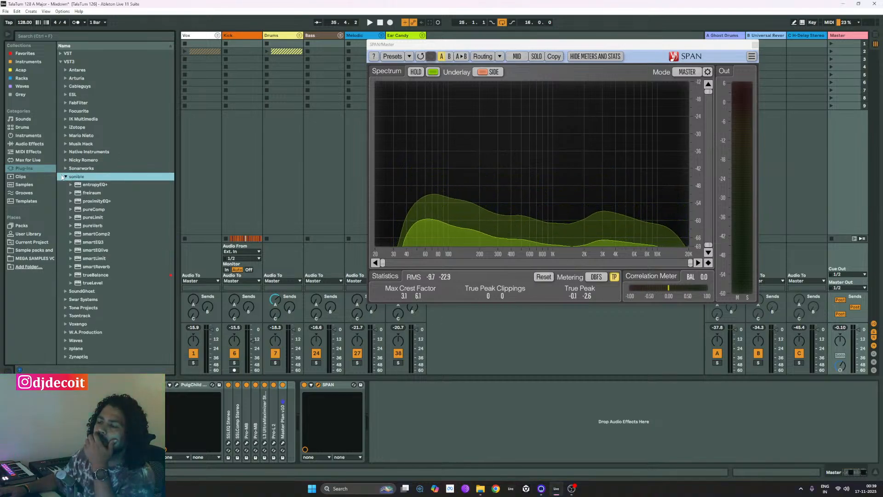
click(65, 143)
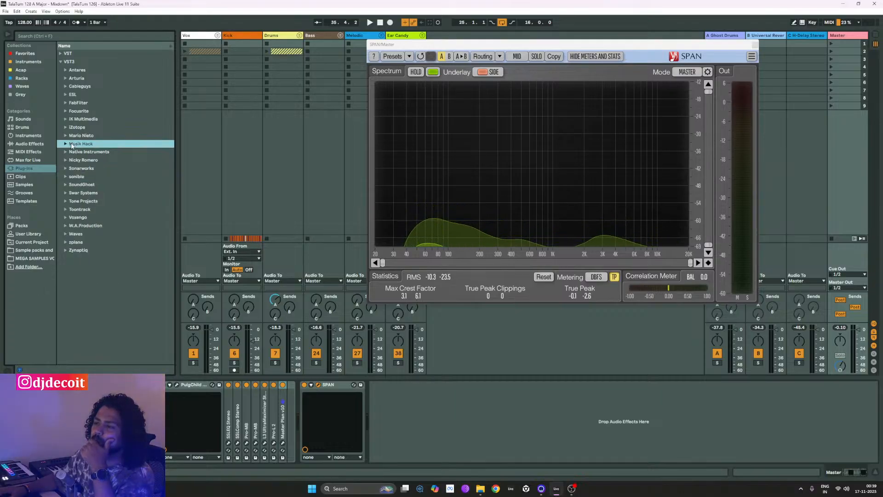
click(78, 258)
click(65, 244)
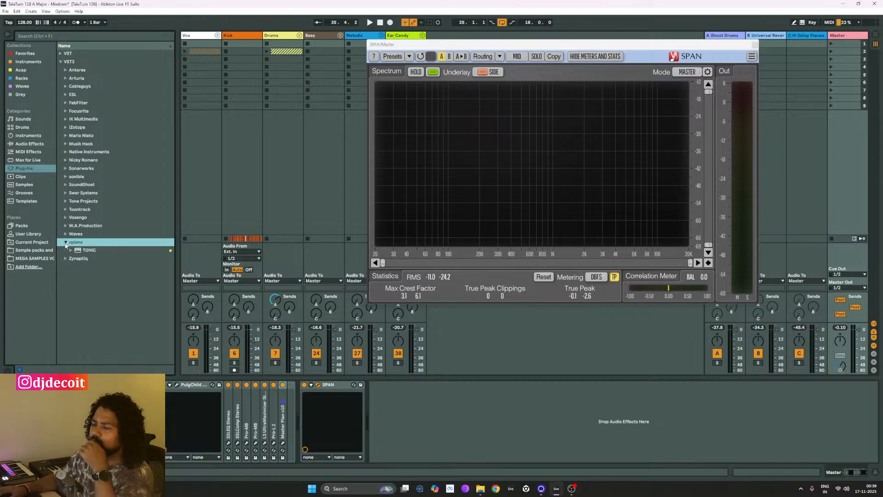
click(86, 185)
click(65, 184)
click(66, 185)
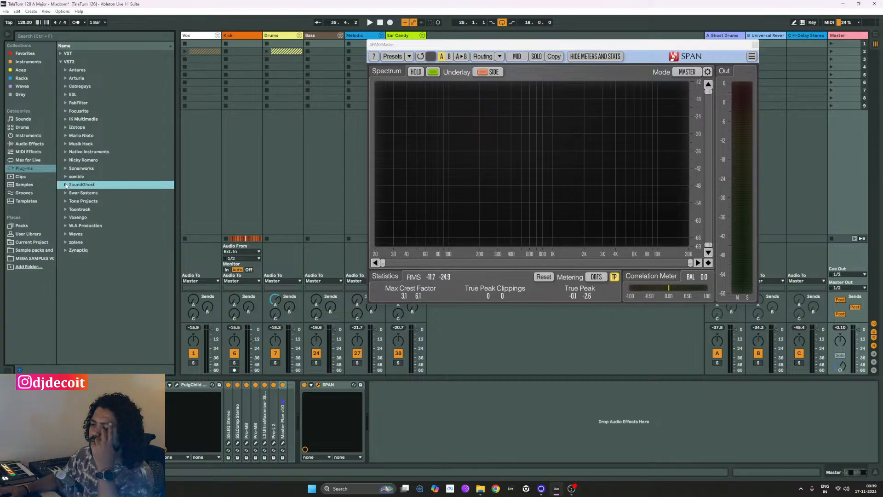
click(80, 178)
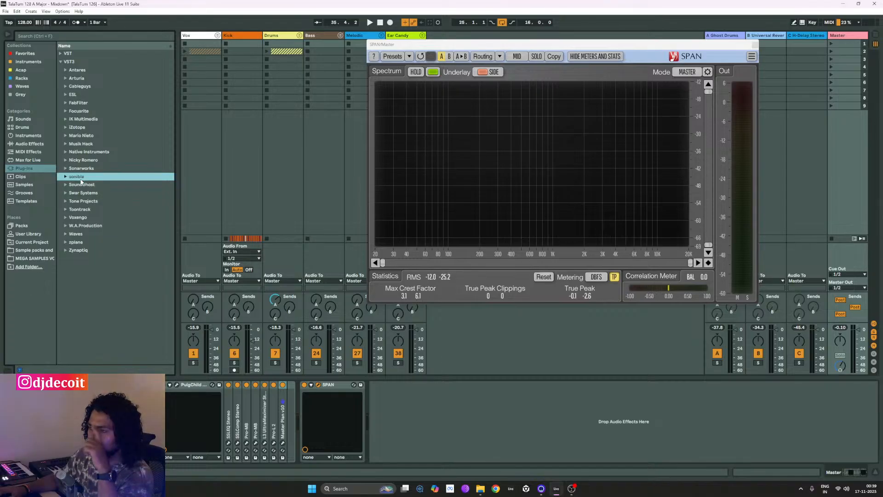
click(69, 112)
click(65, 111)
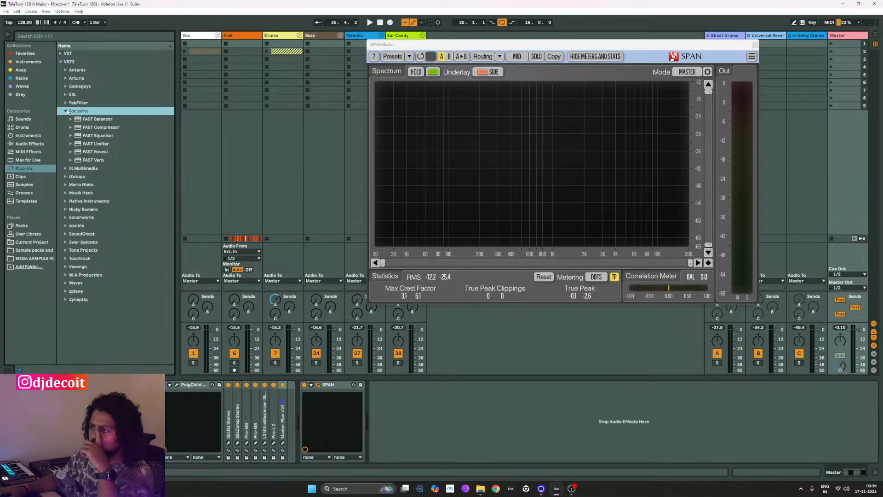
click(66, 111)
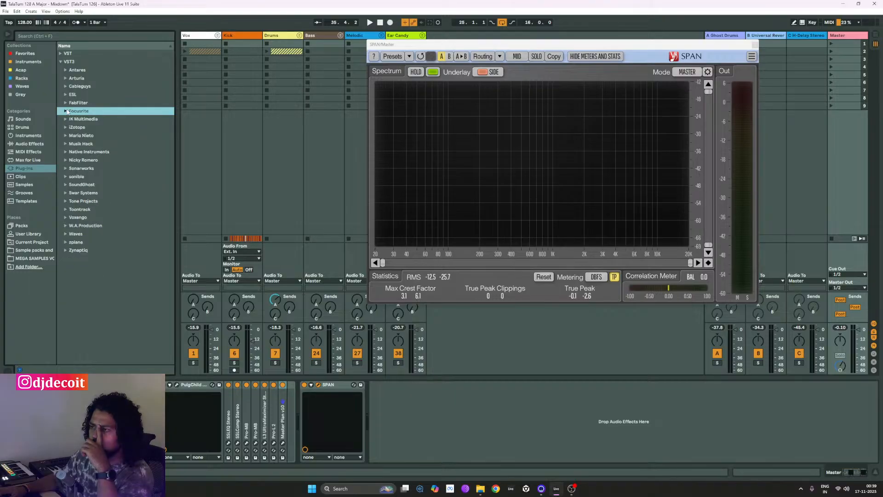
click(80, 177)
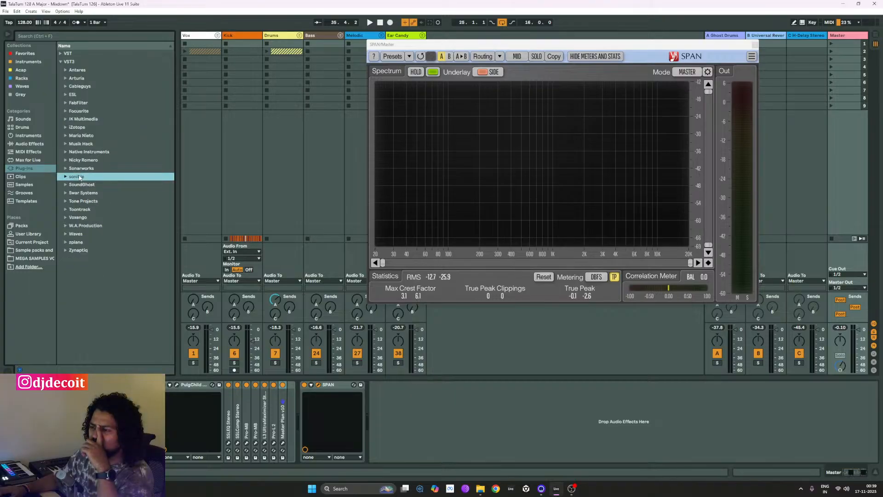
- Add sonible's trueBalance to the master chain between Master Plan and SPAN
click(66, 177)
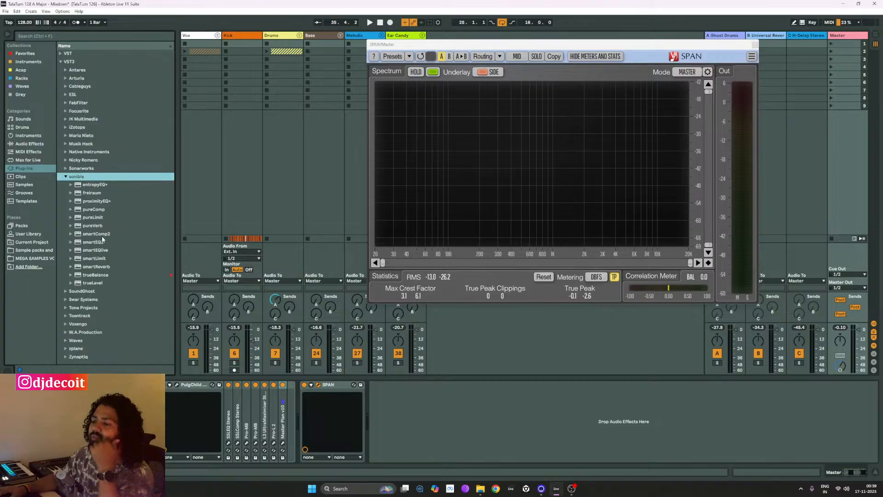
click(100, 259)
click(95, 276)
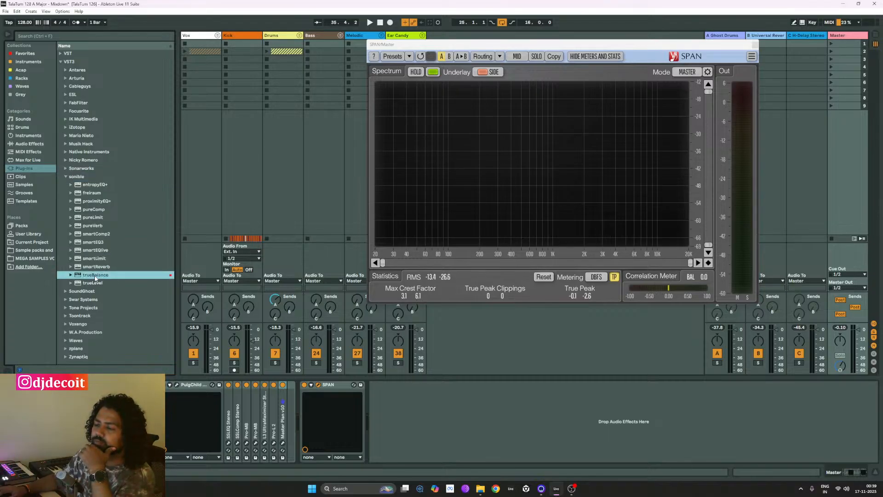
drag(386, 405, 303, 423)
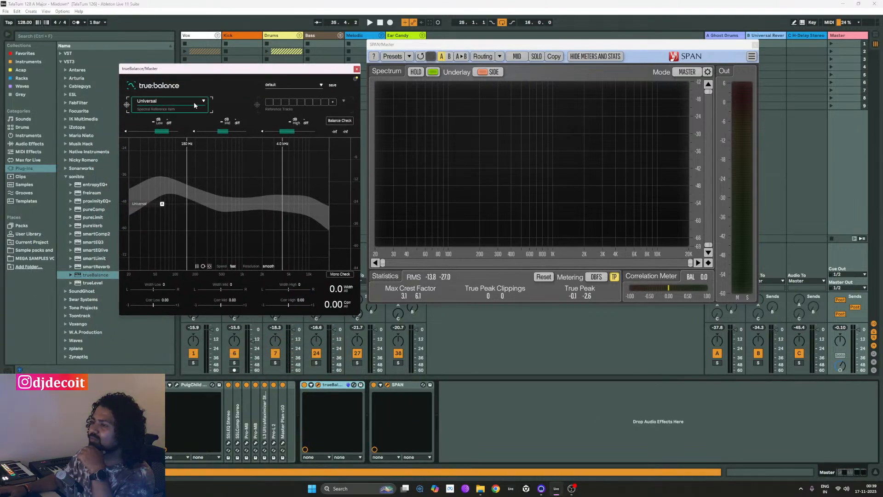
- Set trueBalance's spectral reference to Electronic
click(194, 102)
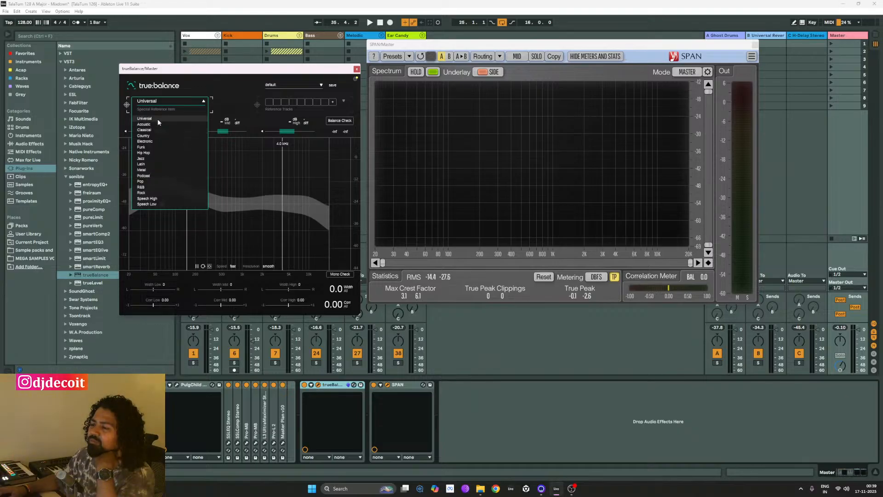
click(163, 141)
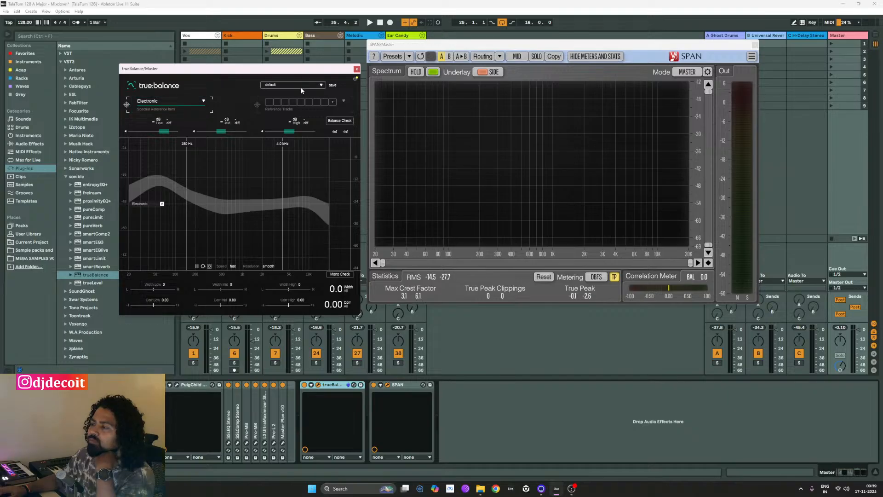
click(314, 84)
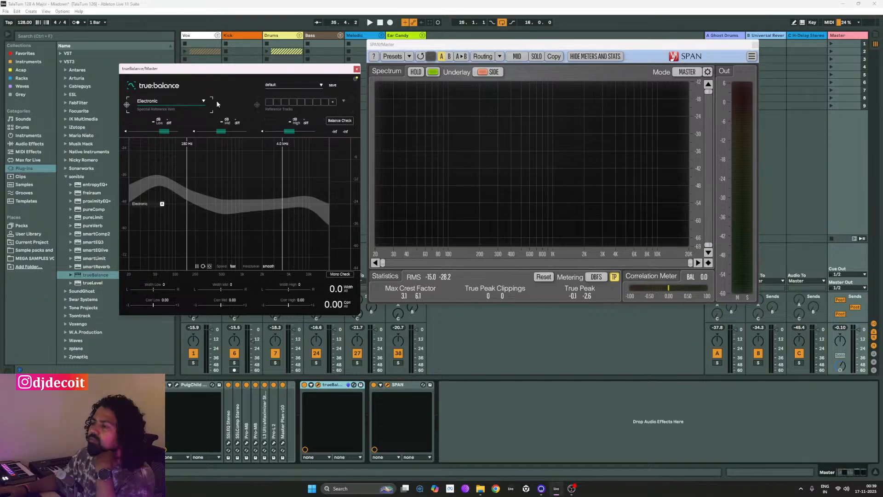
click(203, 100)
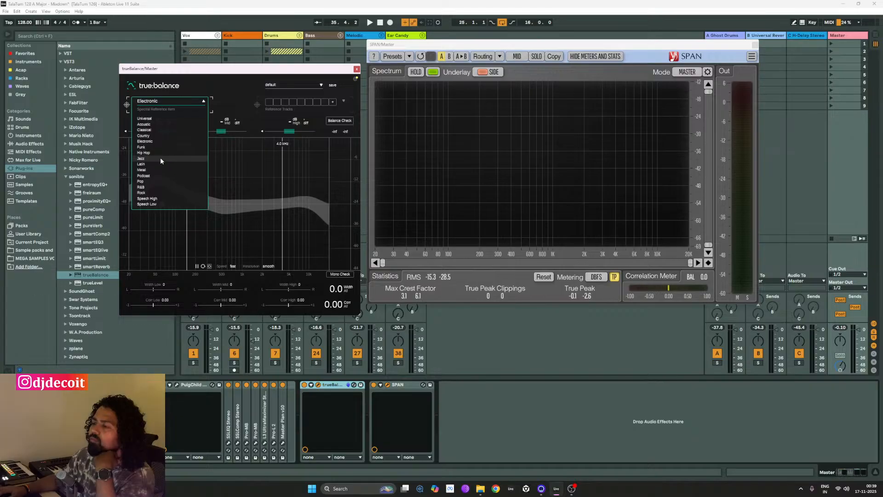
click(231, 90)
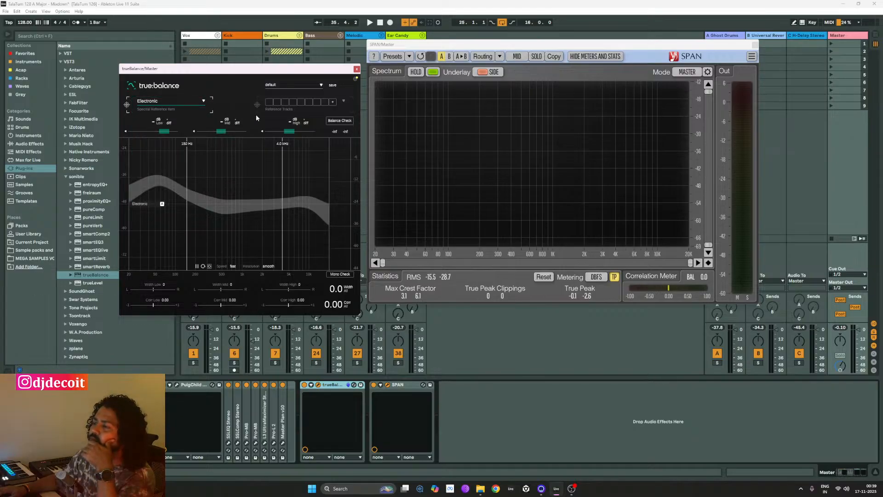
- Search the Downloads folder and the Desktop's Bolly Oct 2025 folder for a trueBalance reference track, without loading any
click(333, 103)
scroll(350, 207, up, 5)
click(343, 149)
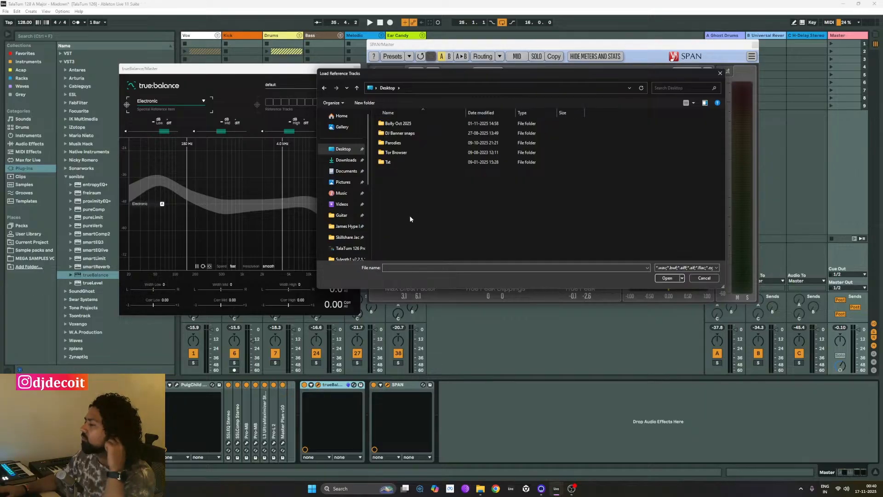
click(346, 160)
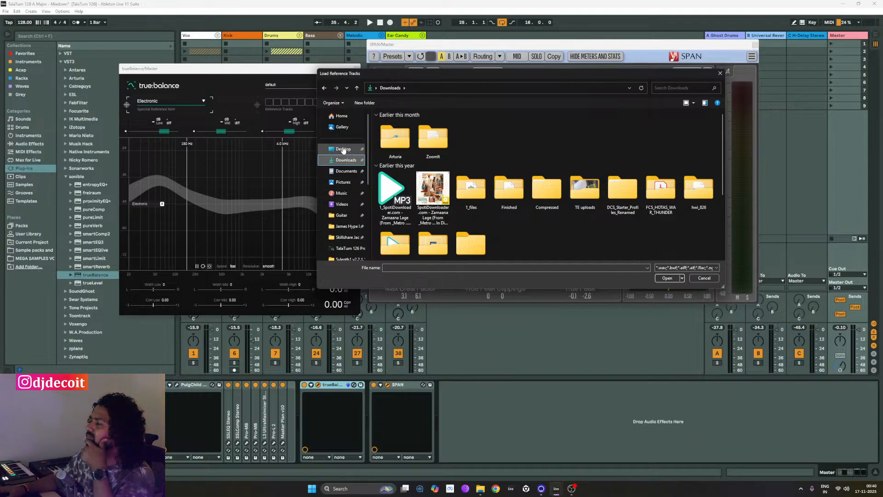
click(343, 150)
double_click(413, 127)
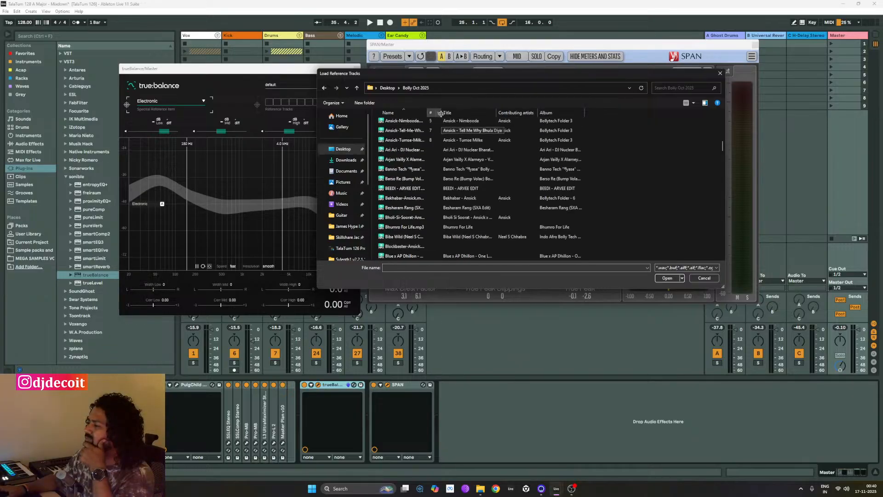
drag(440, 113, 521, 116)
drag(428, 112, 489, 109)
scroll(462, 239, down, 5)
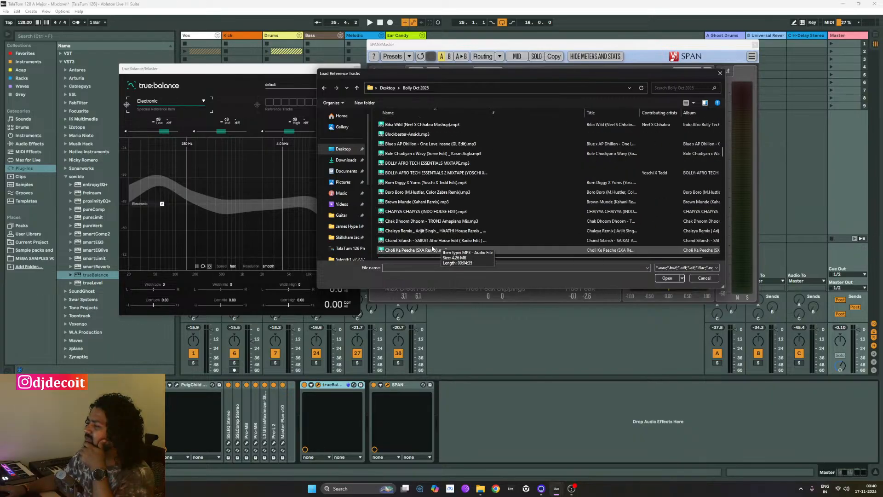
scroll(459, 248, down, 5)
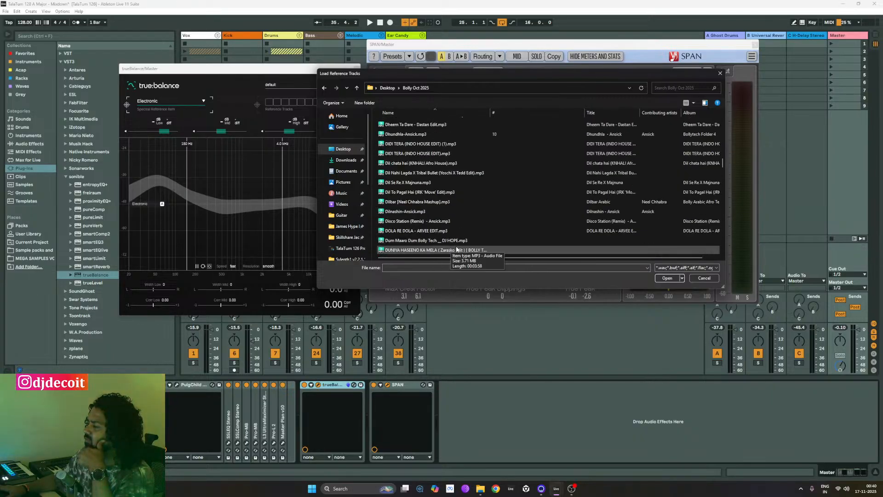
scroll(432, 249, down, 1)
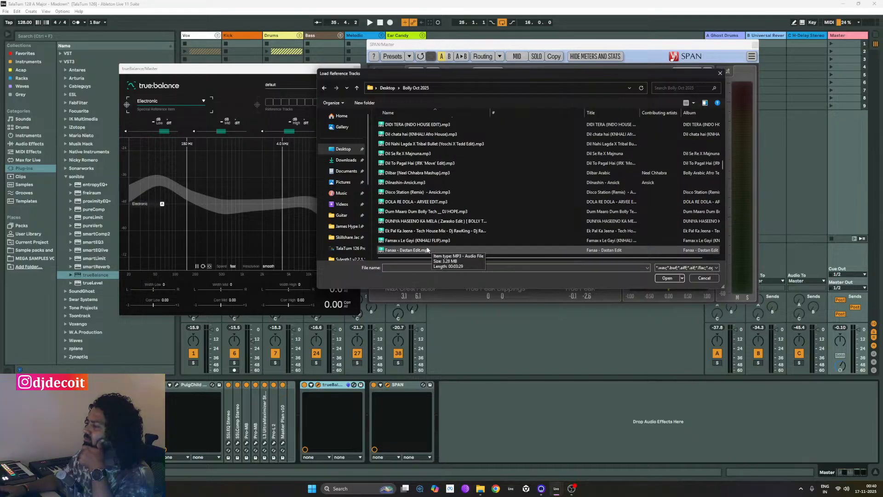
scroll(428, 251, down, 4)
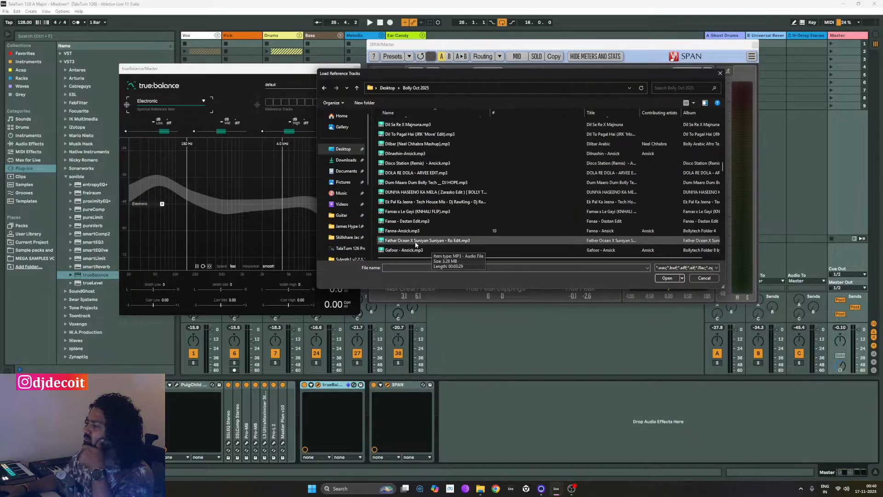
click(705, 278)
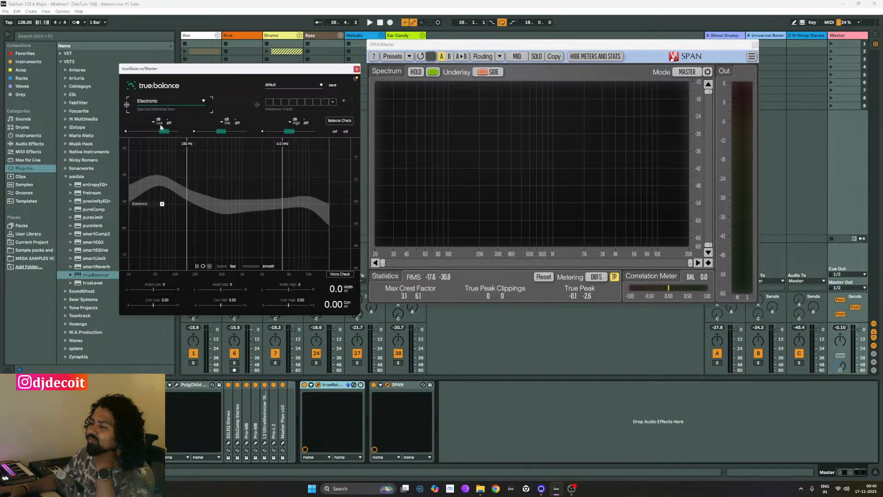
- Choose Electronic as trueBalance's spectral reference, run a Balance Check while the drop plays, and close the plug-in window
click(186, 100)
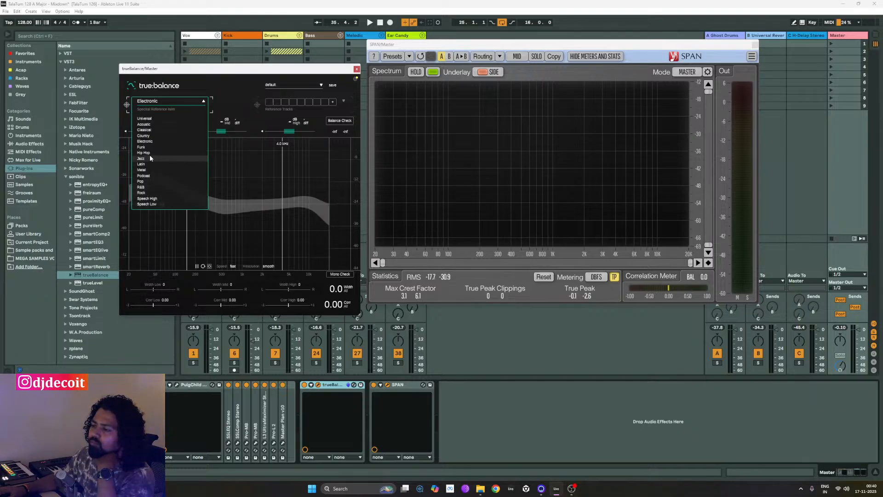
click(153, 142)
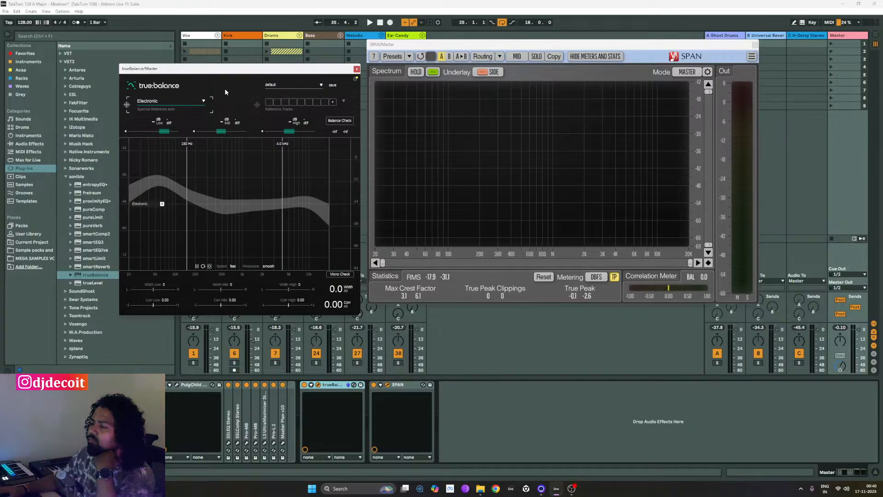
drag(247, 65, 282, 64)
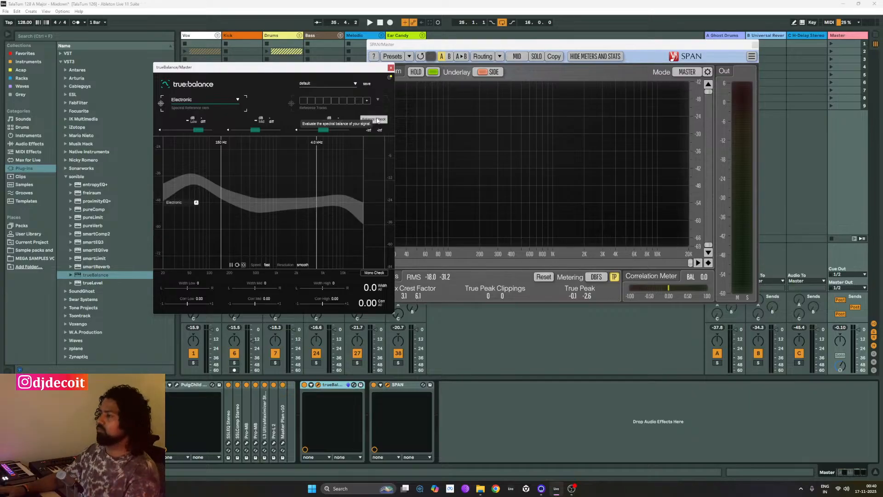
key(space)
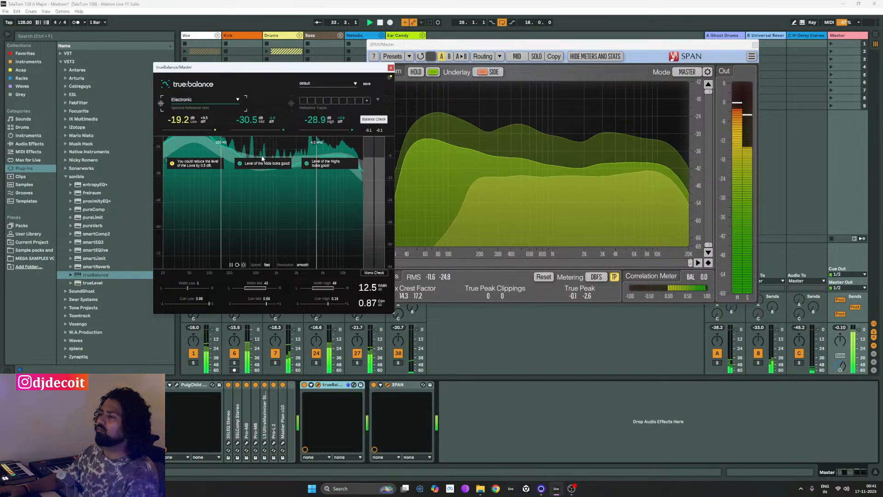
click(391, 68)
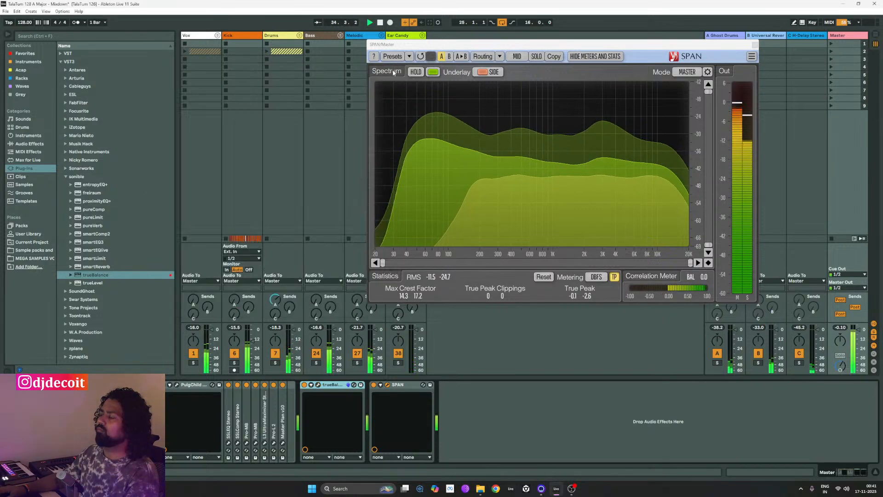
- Stop playback and remove the trueBalance and SPAN analysers from the master chain
click(305, 386)
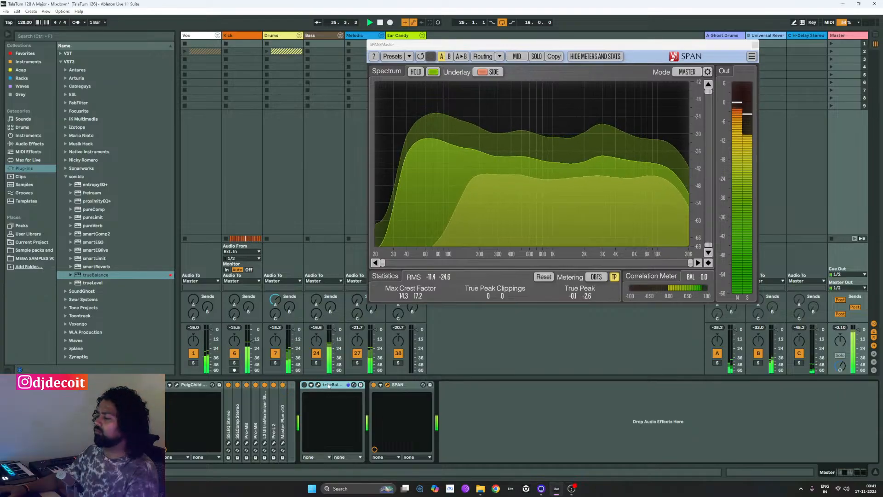
key(Delete)
key(space)
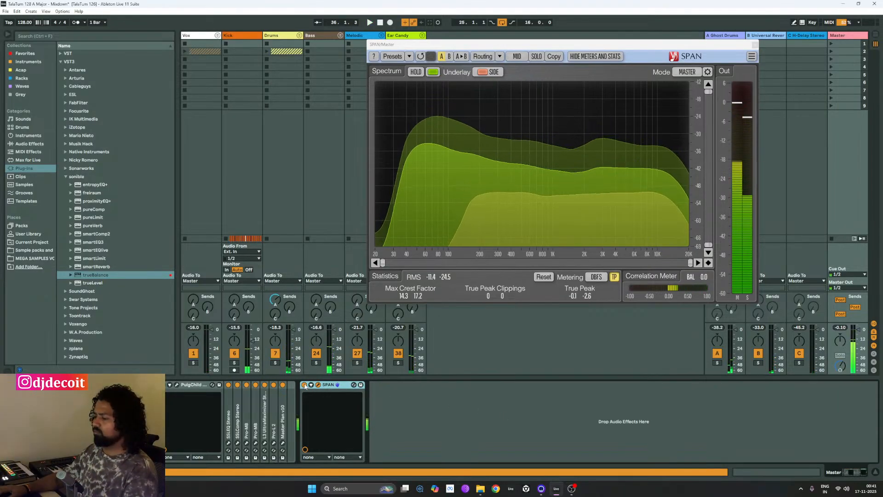
key(Delete)
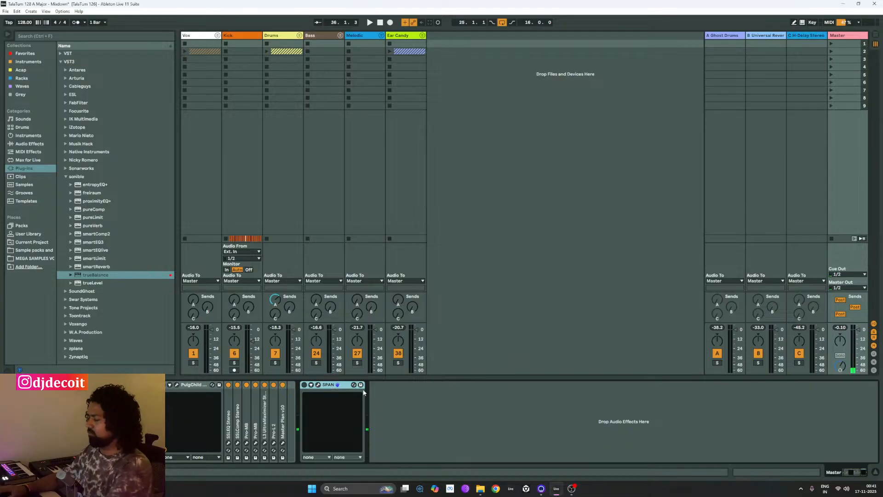
- Examine Master Plan's settings in the master rack, then close its window and fold the device
key(Tab)
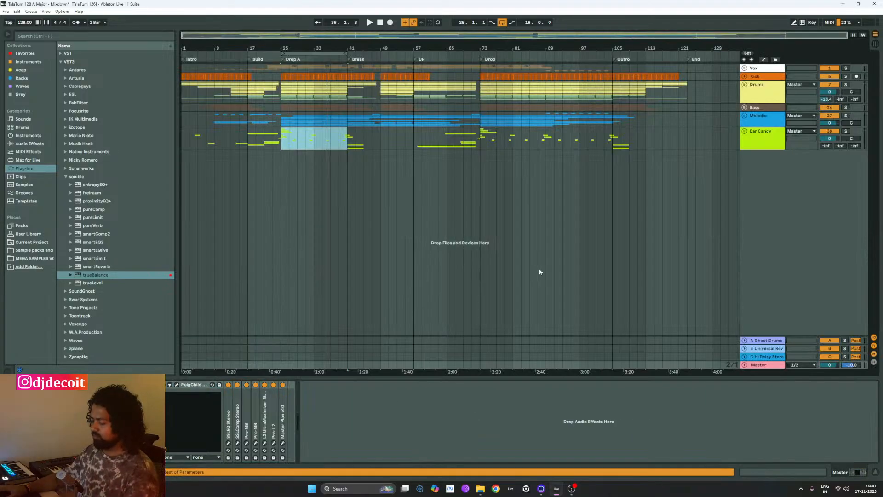
key(Tab)
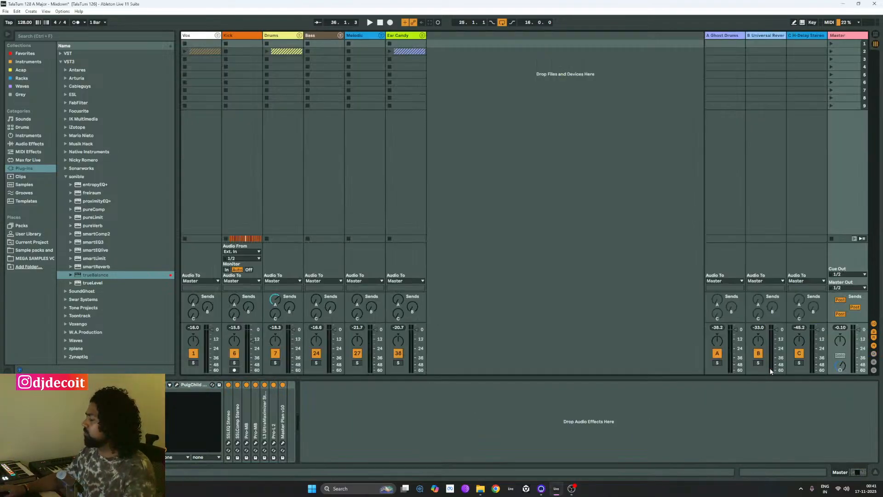
double_click(285, 432)
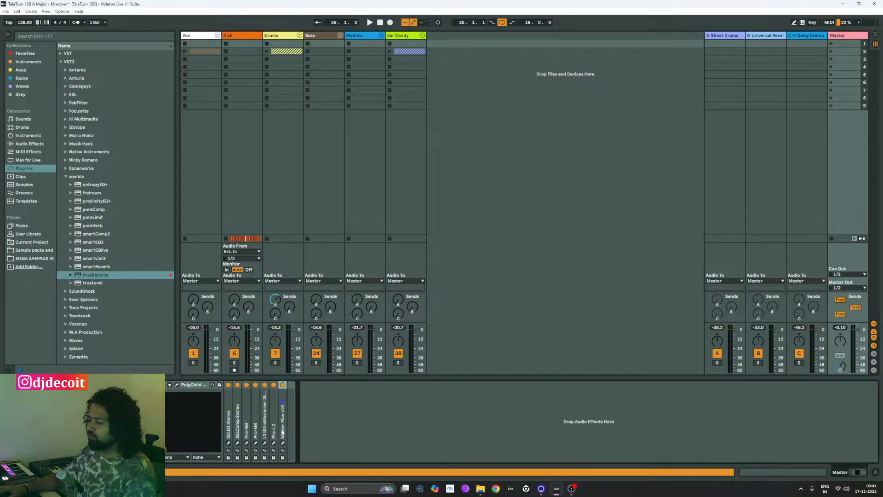
click(296, 385)
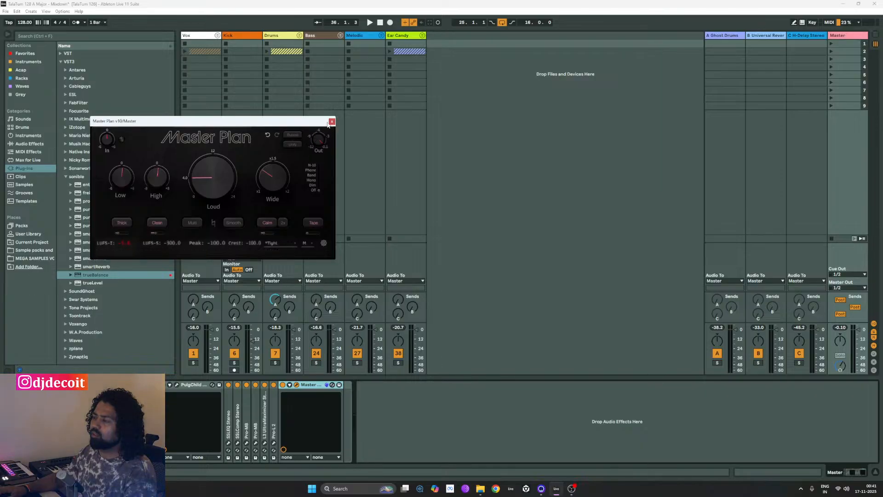
click(332, 121)
double_click(308, 385)
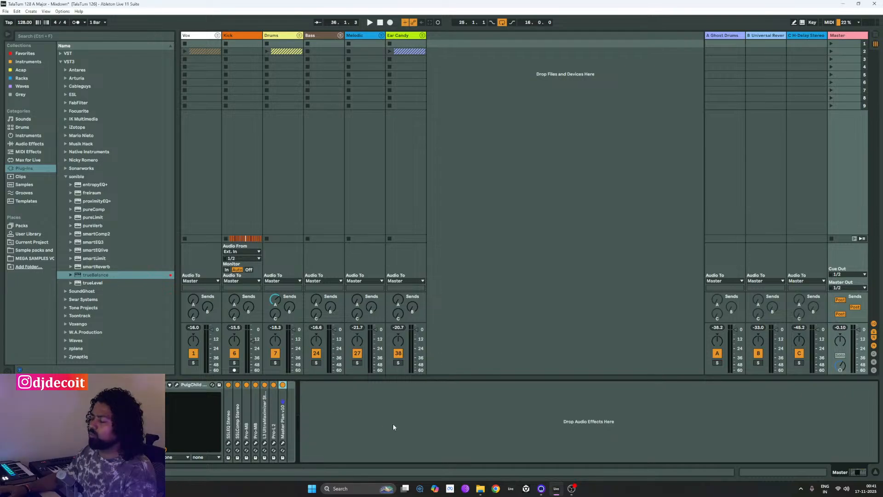
click(435, 435)
- Set the arrangement loop to cover the whole song, starting at 1.1.1 with a length of 122 bars
key(Tab)
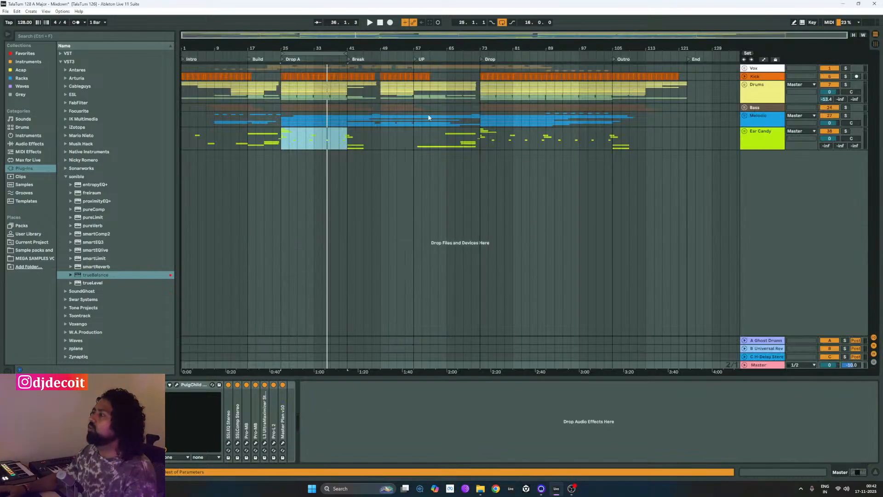
drag(281, 54, 183, 54)
drag(409, 59, 687, 67)
click(674, 52)
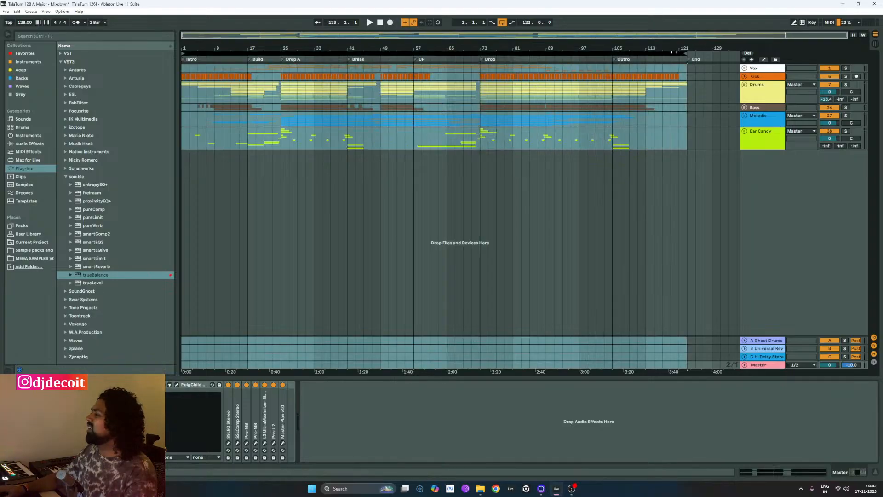
- Start an audio export of the looped range with PCM encoding switched off, so only the MP3 is rendered
key(ctrl+shift+r)
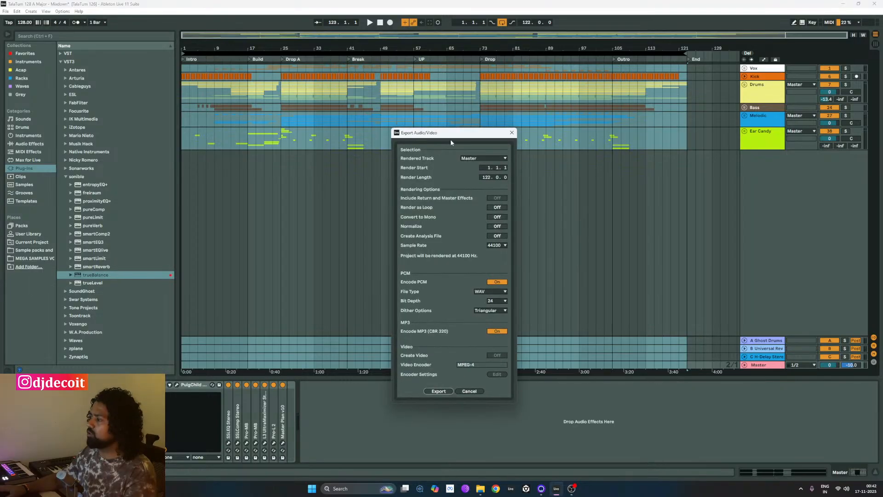
drag(454, 136, 486, 101)
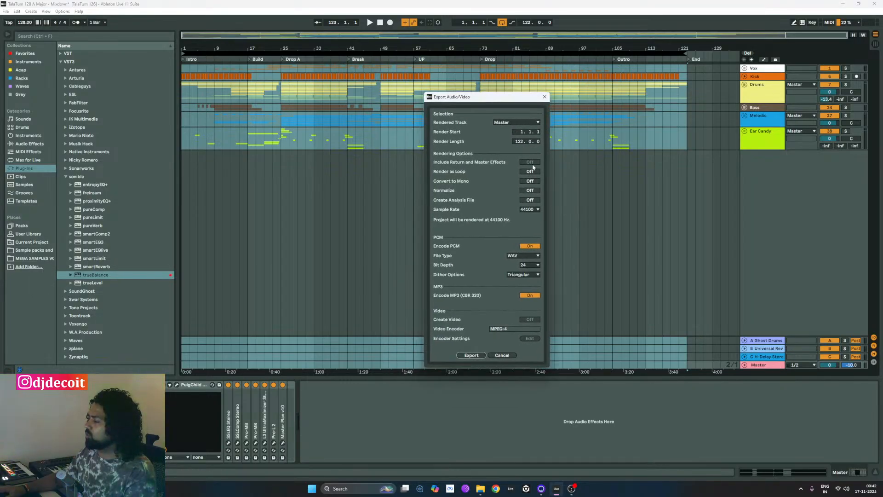
click(530, 246)
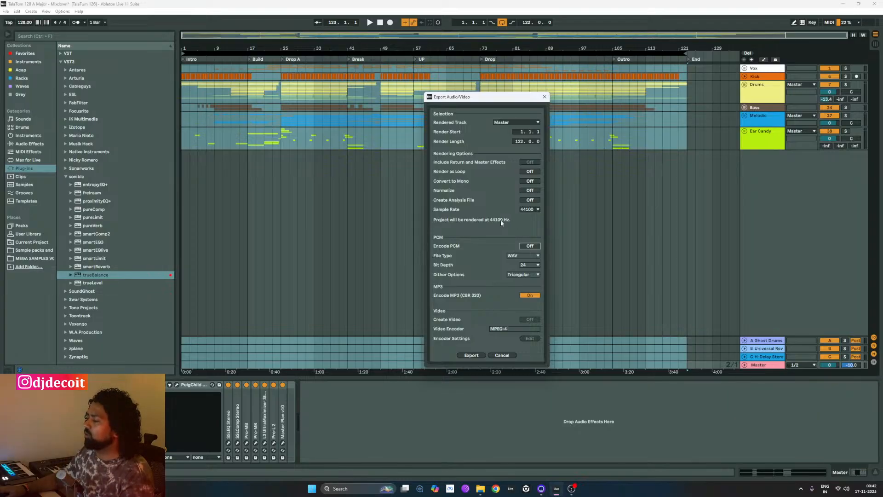
click(472, 355)
- Name the exported file TalaTum 128 A.mp3 and save it in the Exports folder on the F: drive
drag(568, 109, 481, 83)
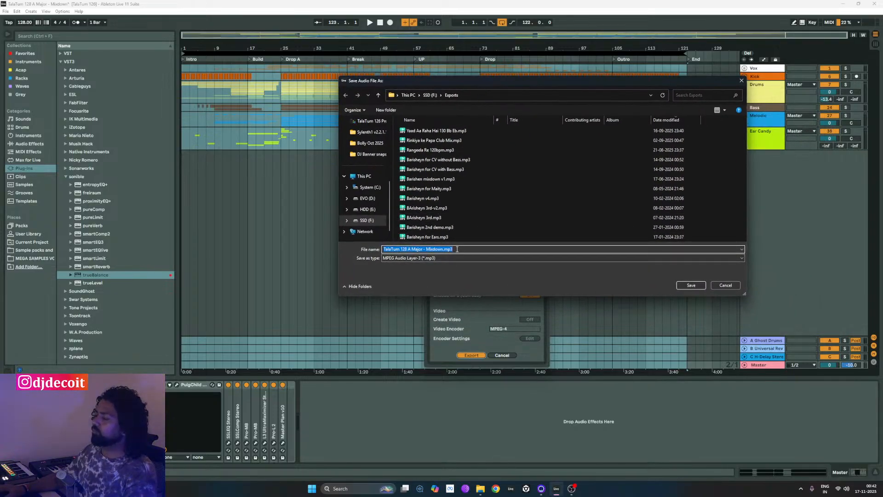
click(427, 248)
drag(427, 249, 443, 249)
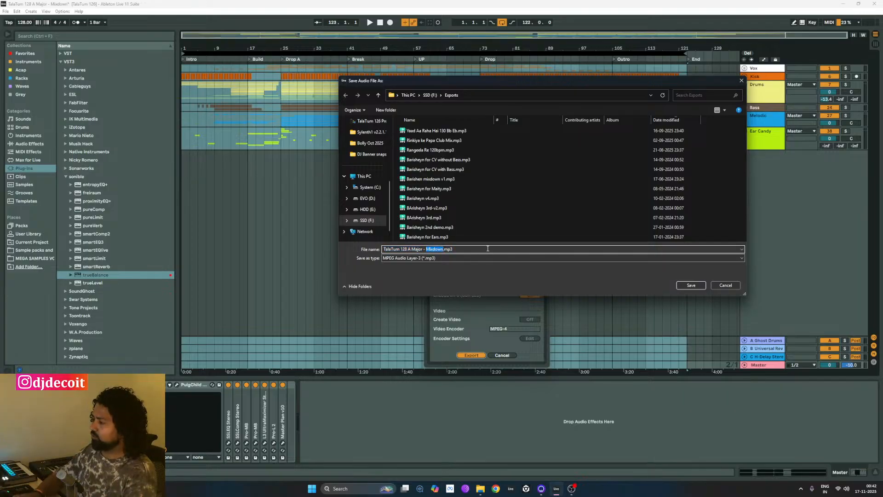
key(BackSpace)
key(BackSpace)
key(BackSpace)
key(BackSpace)
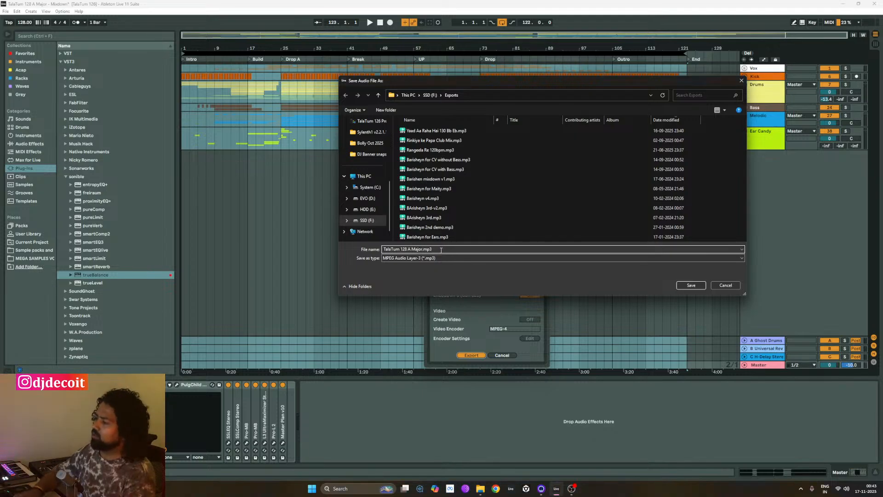
key(BackSpace)
key(BackSpace)
key(BackSpace)
key(BackSpace)
key(BackSpace)
key(BackSpace)
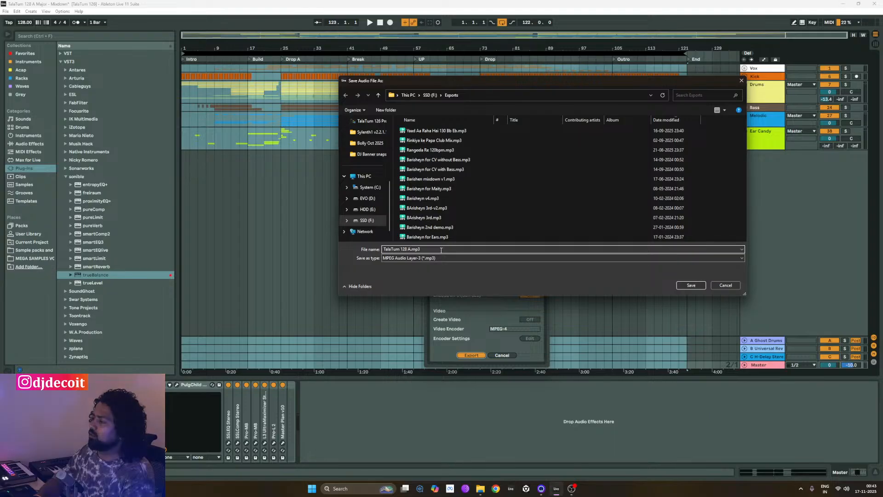
click(691, 285)
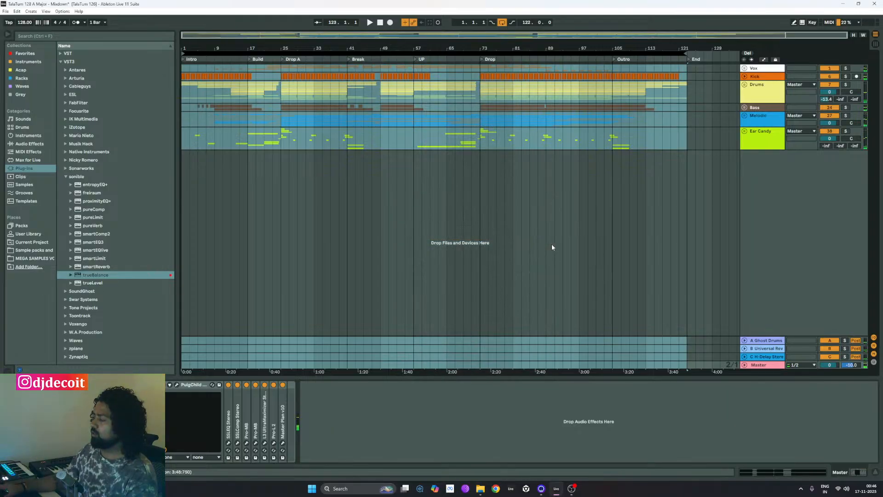
click(759, 365)
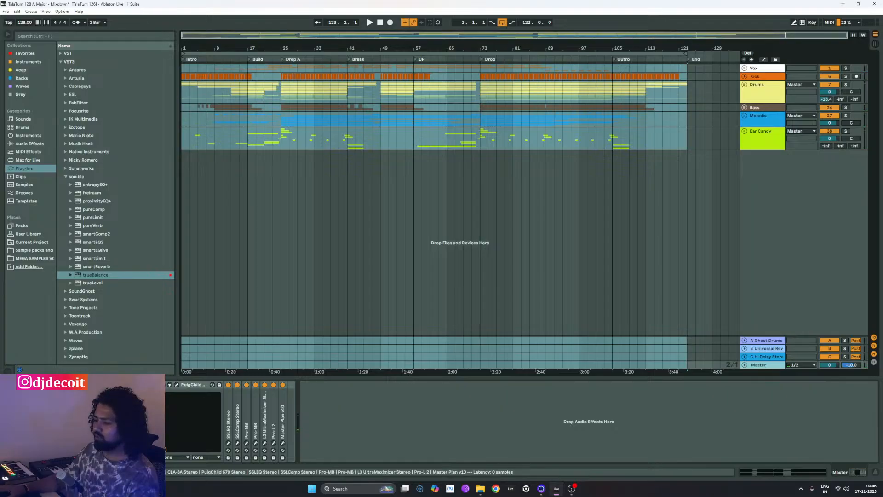
click(27, 384)
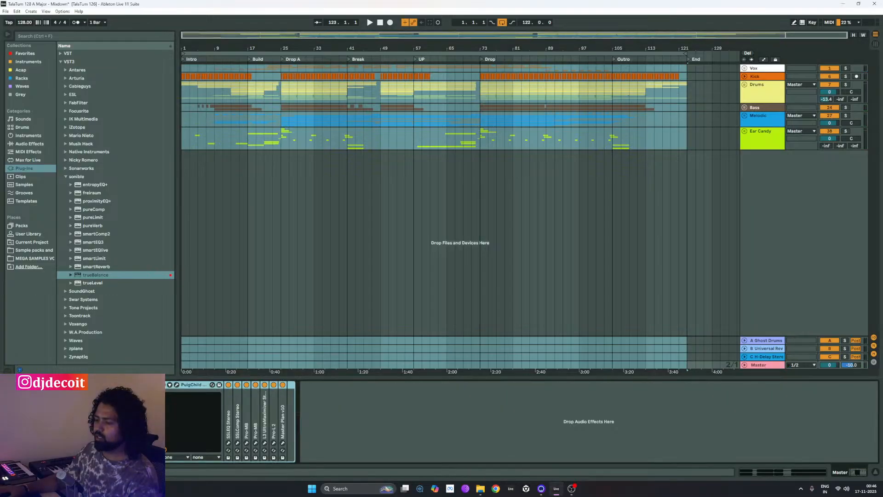
click(9, 384)
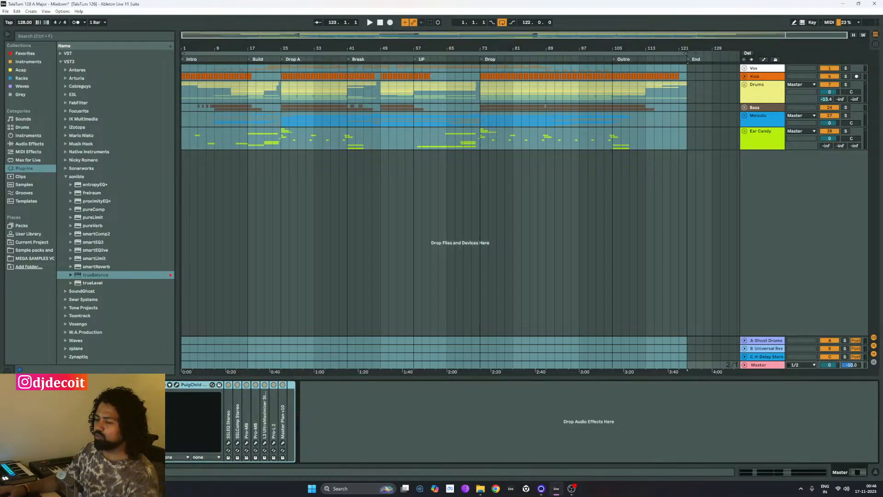
click(10, 384)
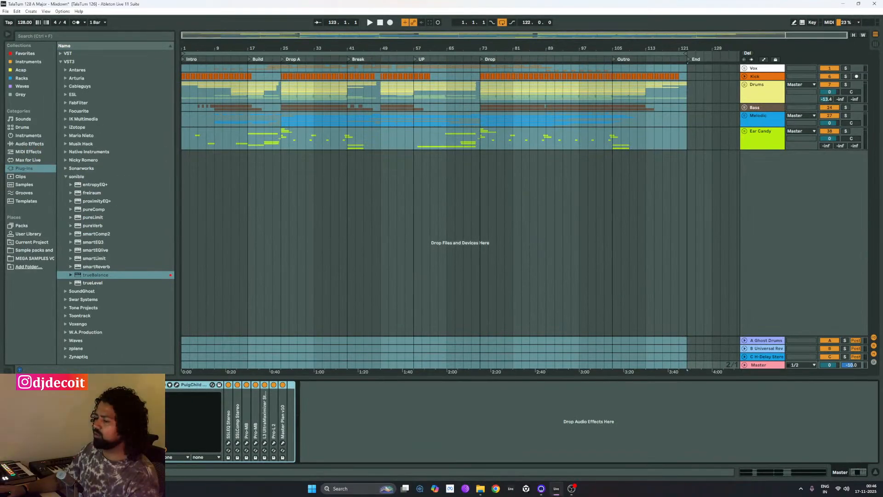
click(10, 384)
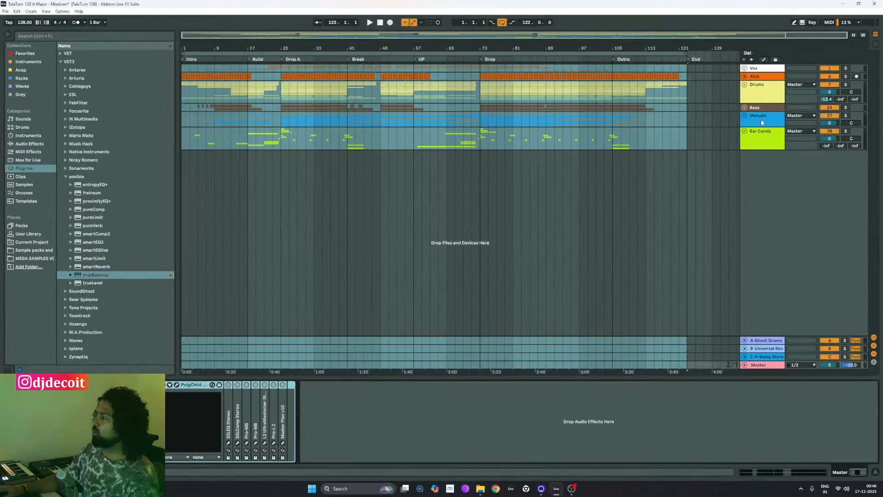
click(765, 137)
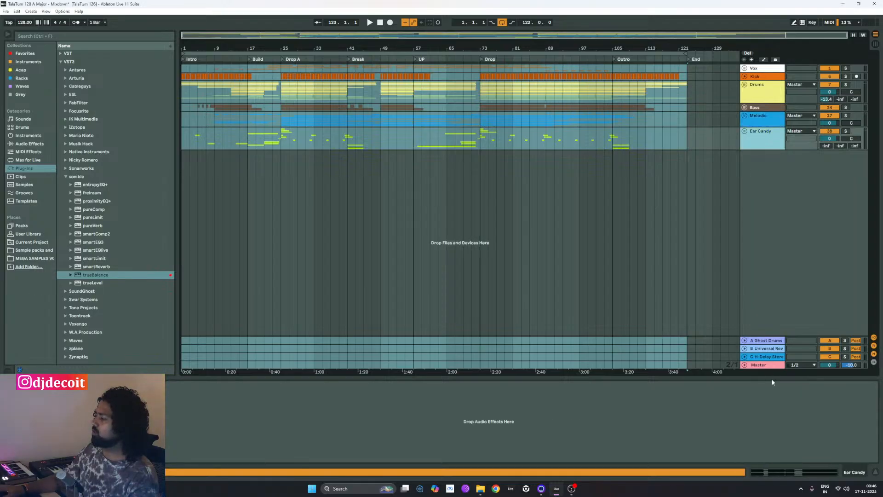
click(765, 364)
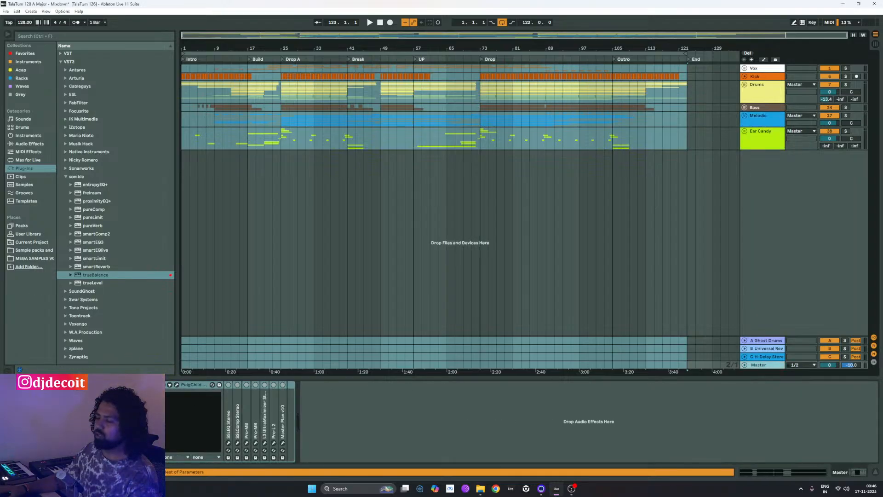
key(Delete)
key(ctrl+z)
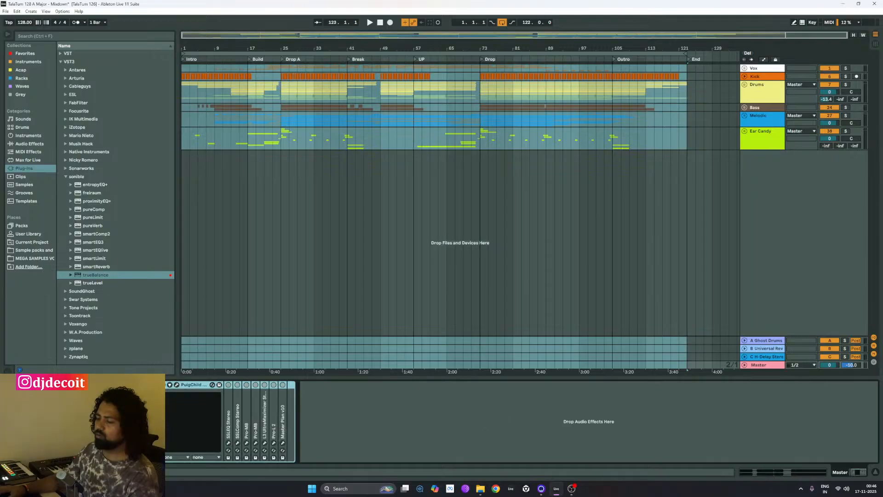
- Save the master track's effect rack as a User Library preset named Tala Tum Master Rack
click(136, 385)
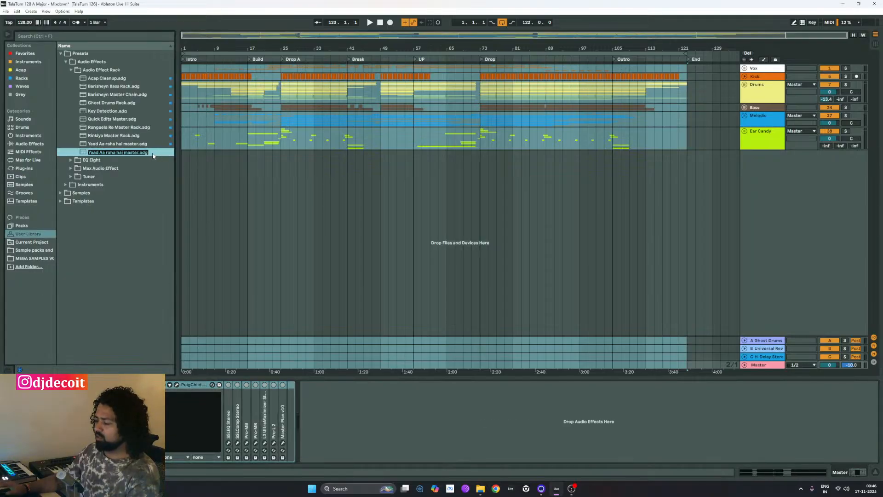
text(Tala Tum Ast)
key(BackSpace)
key(BackSpace)
key(BackSpace)
key(BackSpace)
key(BackSpace)
key(BackSpace)
text(Master RAck)
key(BackSpace)
key(BackSpace)
key(BackSpace)
text(ack)
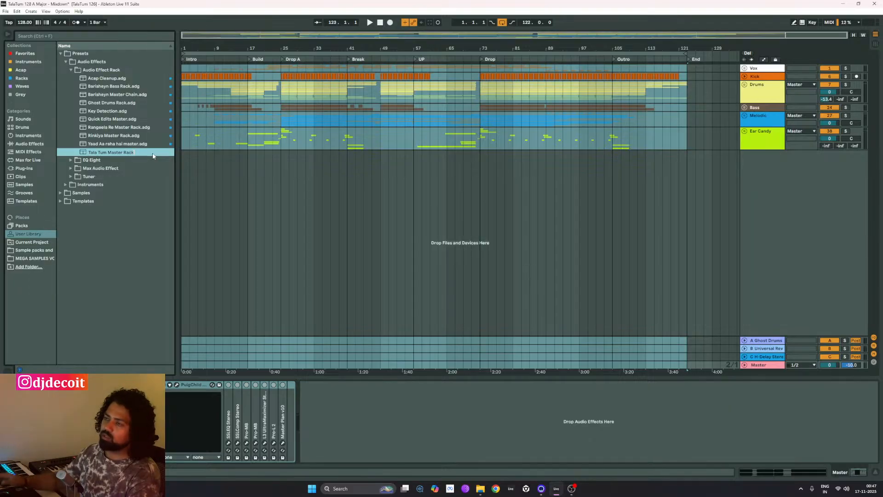
- Assign the Tala Tum Master Rack preset to the Racks collection and show that collection
right_click(153, 155)
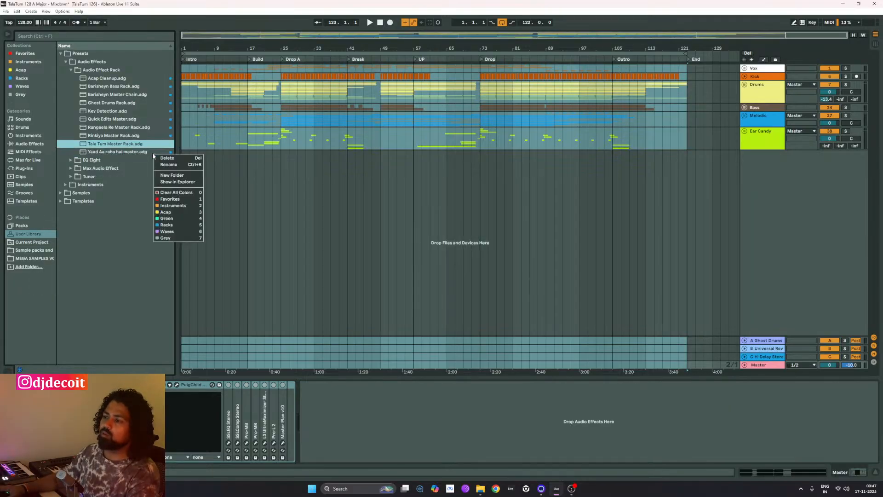
click(173, 225)
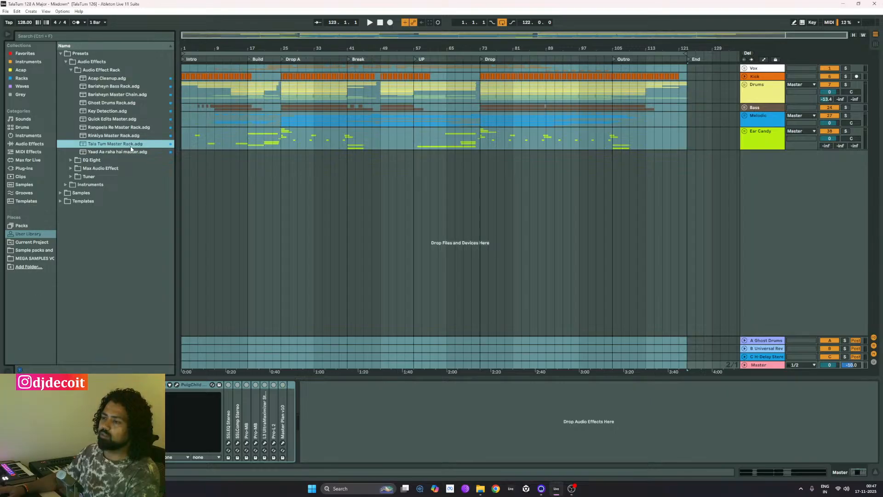
click(21, 78)
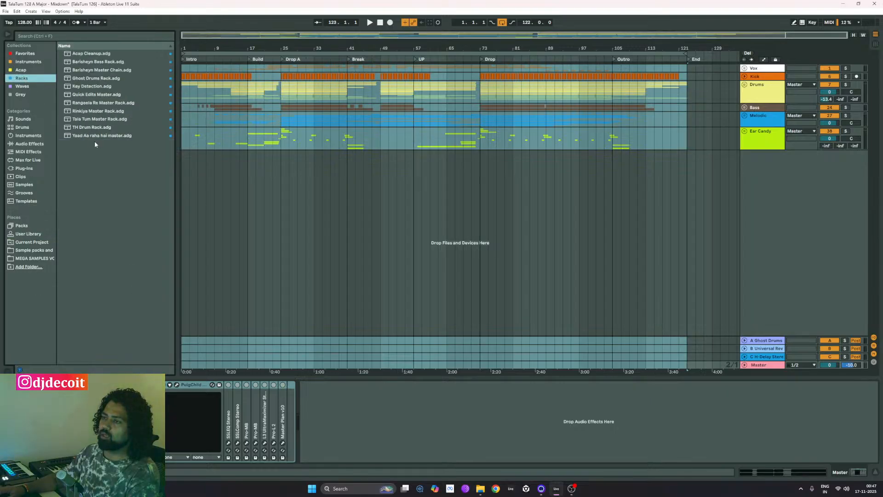
- Delete the mastering effect rack from the Master track, leaving its device chain empty
click(92, 385)
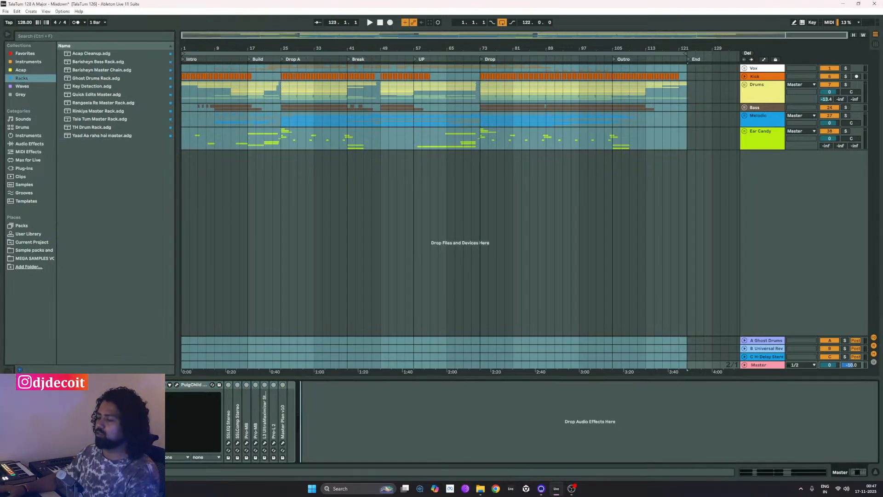
key(Delete)
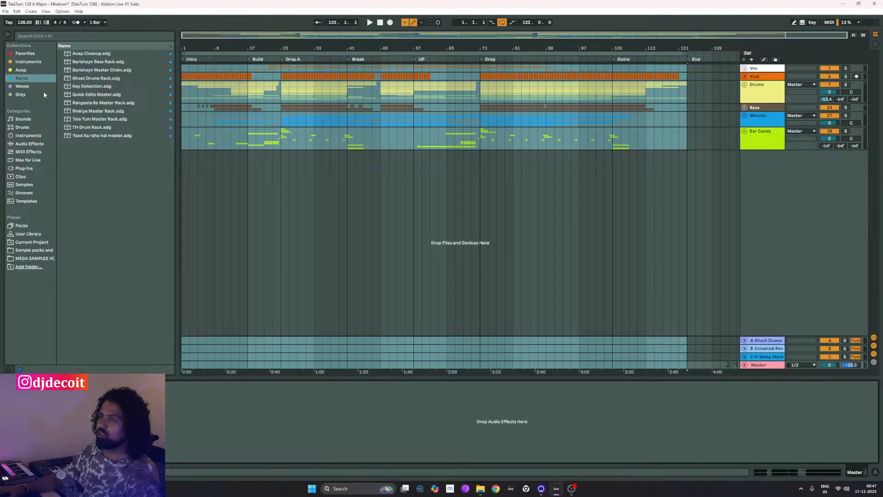